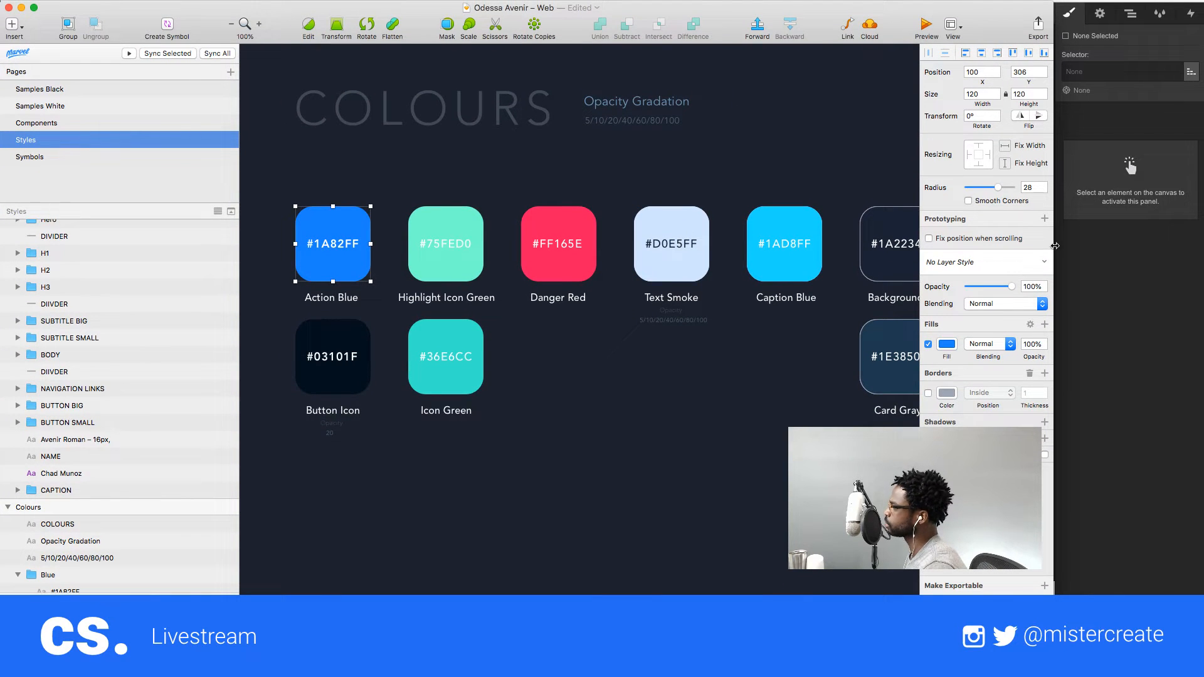
# - Widen the design window and look over the commands offered by the Sketch Measure plugin
pyautogui.moveTo(1054, 242); pyautogui.dragTo(1203, 237)
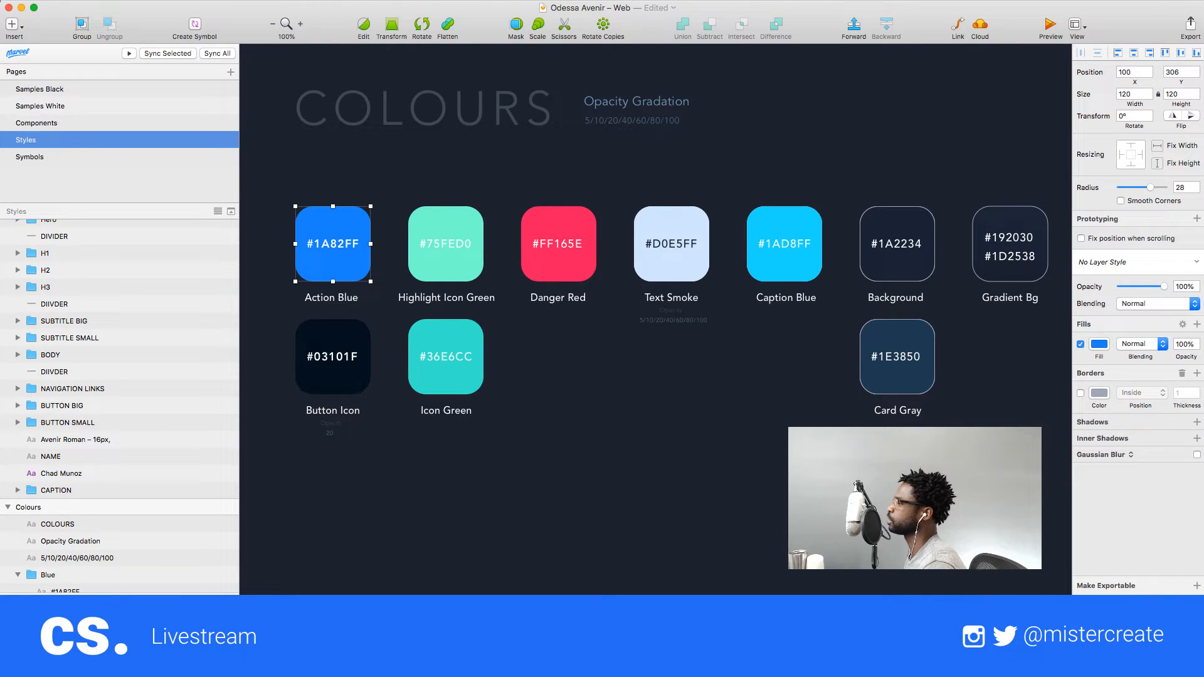
pyautogui.click(380, 1)
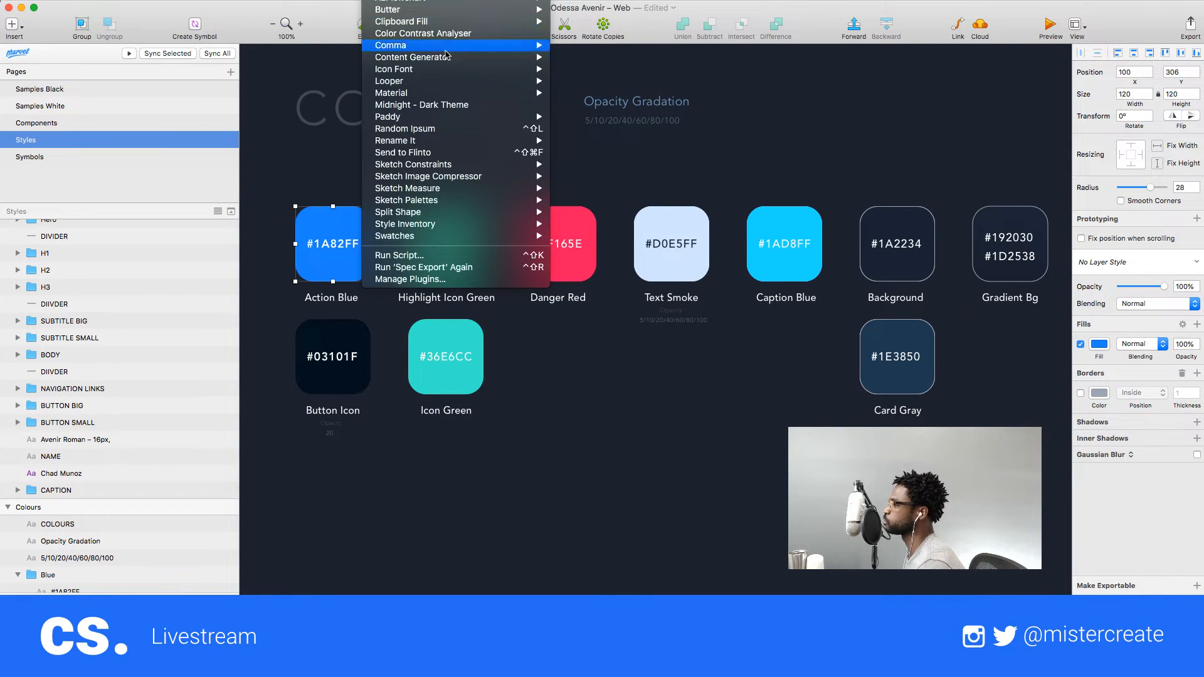
pyautogui.moveTo(472, 190)
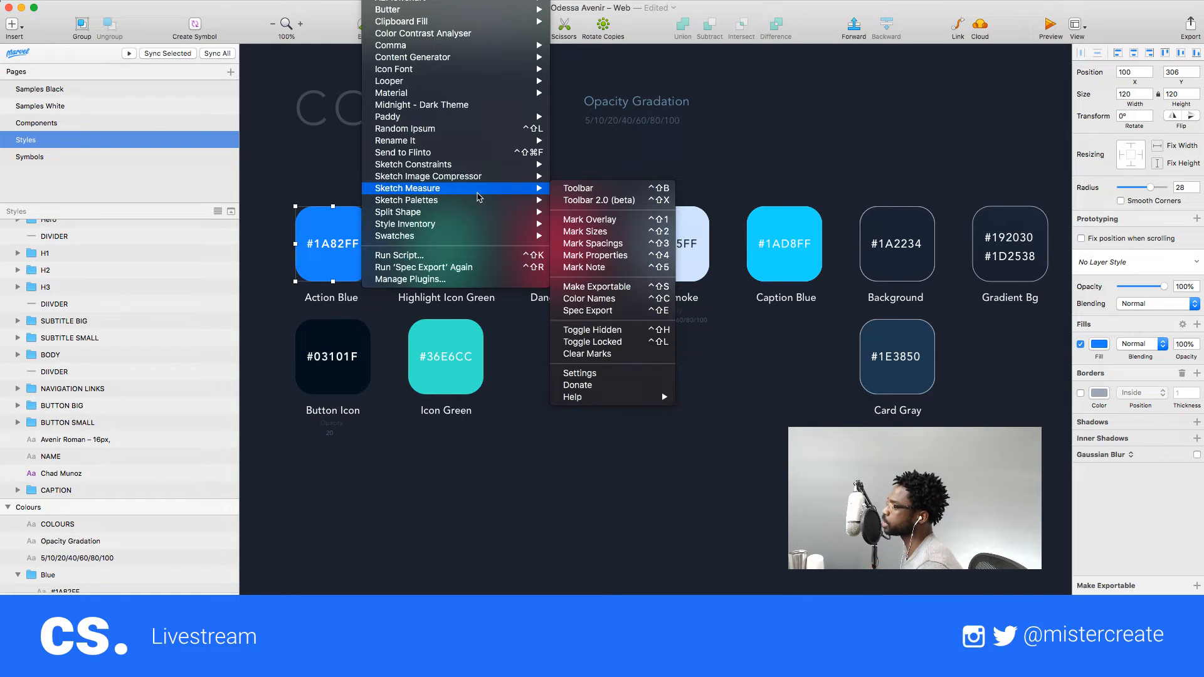
pyautogui.click(300, 167)
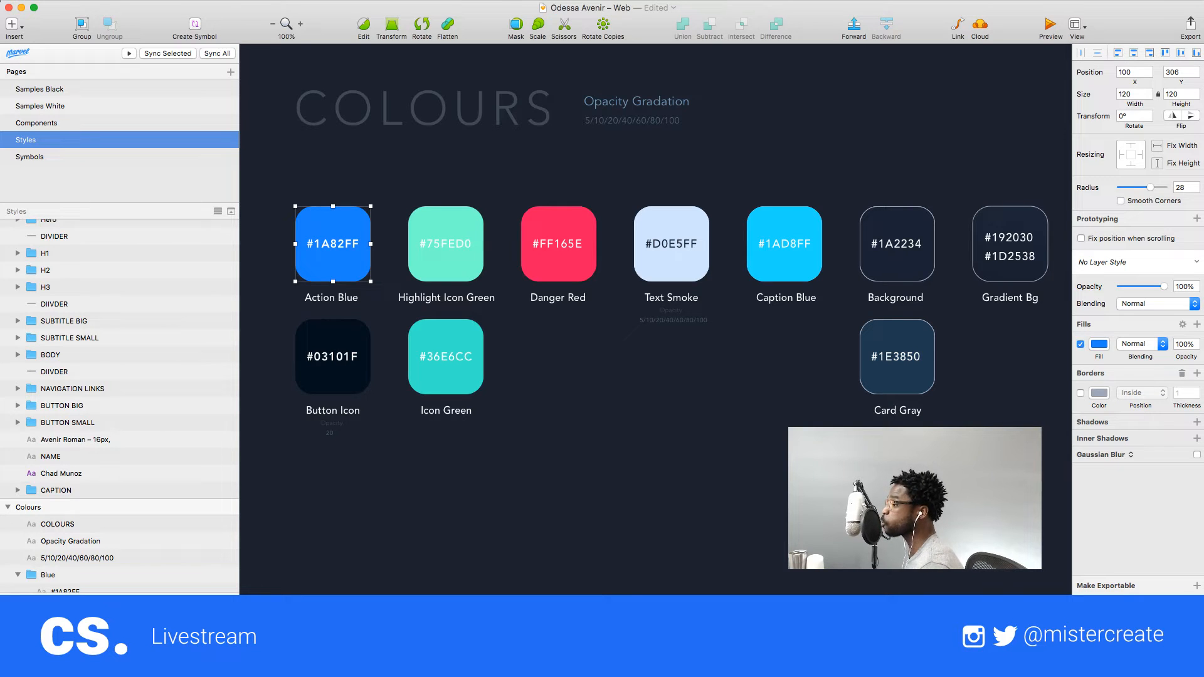
# - Switch to the browser's Spec Export page and inspect the specs of the Danger Red, Text Smoke and Caption Blue swatches
pyautogui.press('super+Tab')
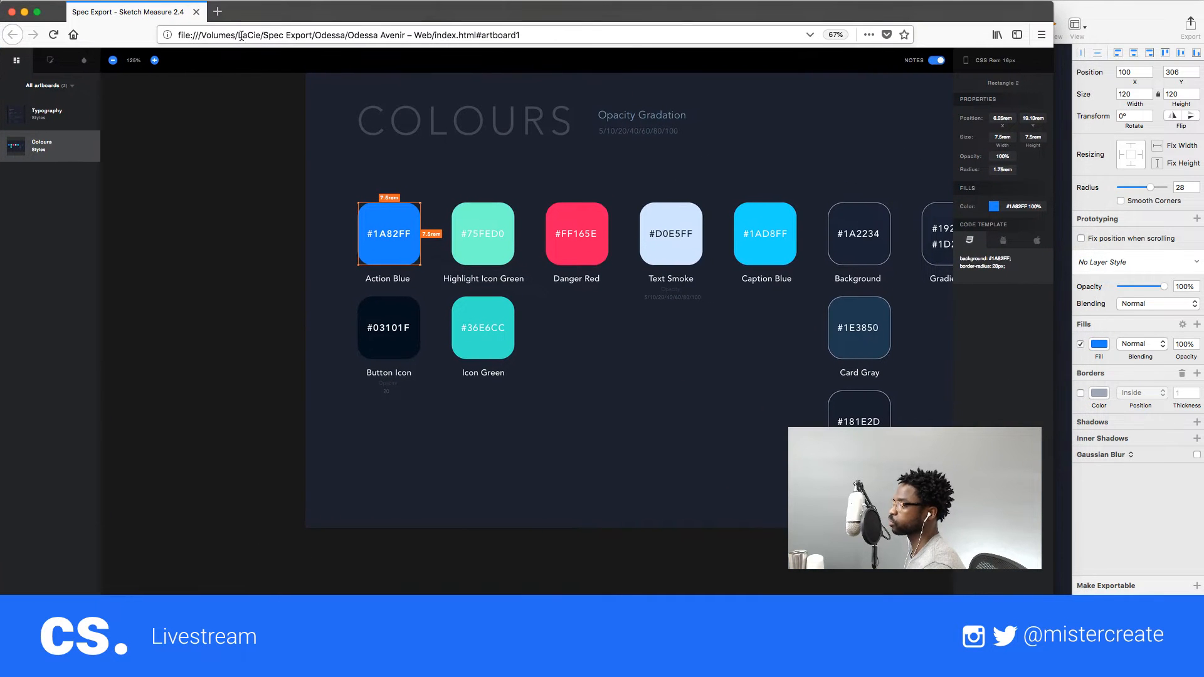
pyautogui.click(785, 217)
pyautogui.click(683, 225)
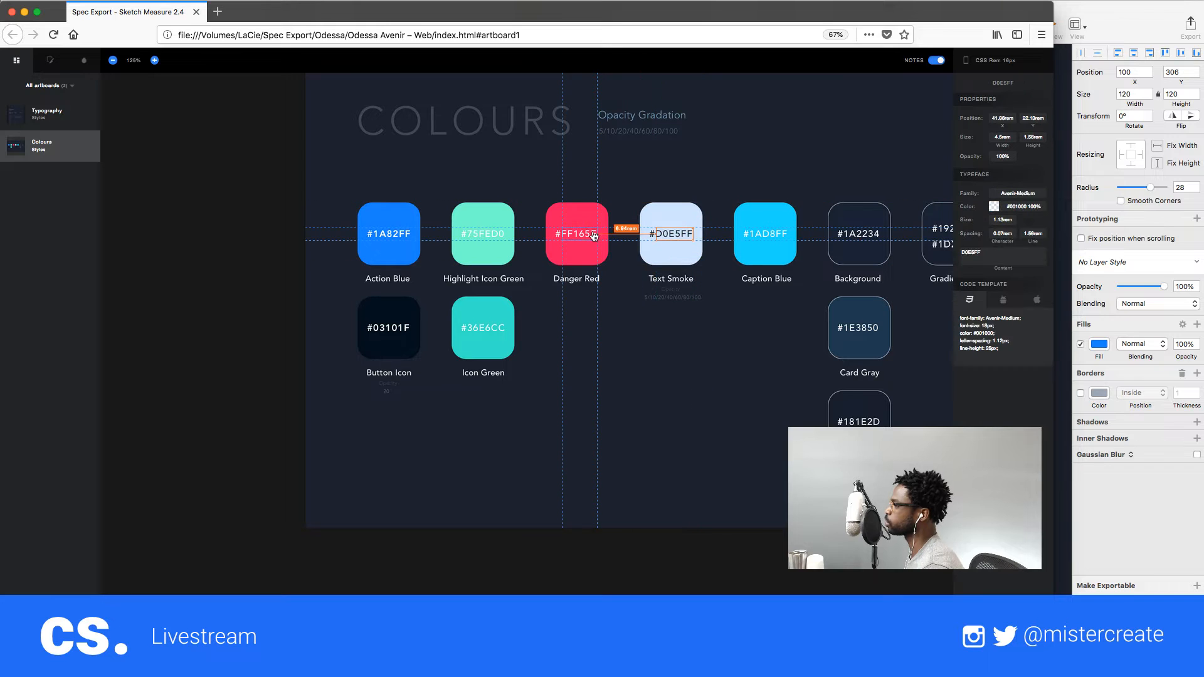
pyautogui.click(580, 214)
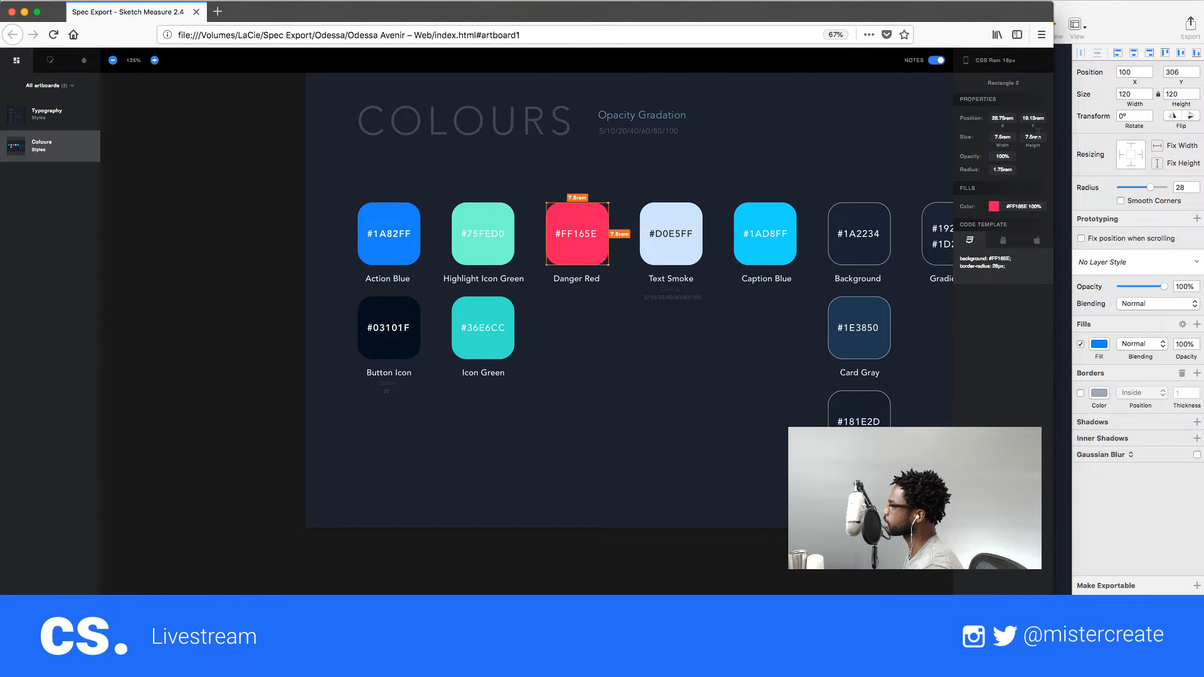
pyautogui.click(766, 233)
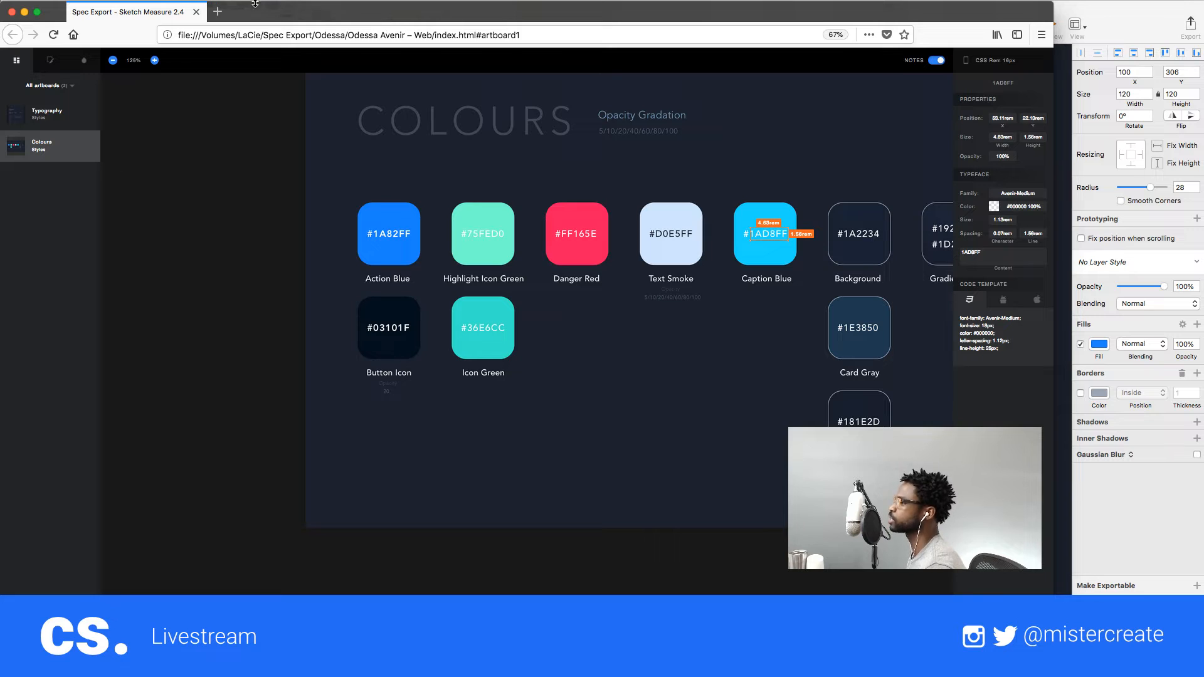
pyautogui.moveTo(310, 12); pyautogui.dragTo(0, 6)
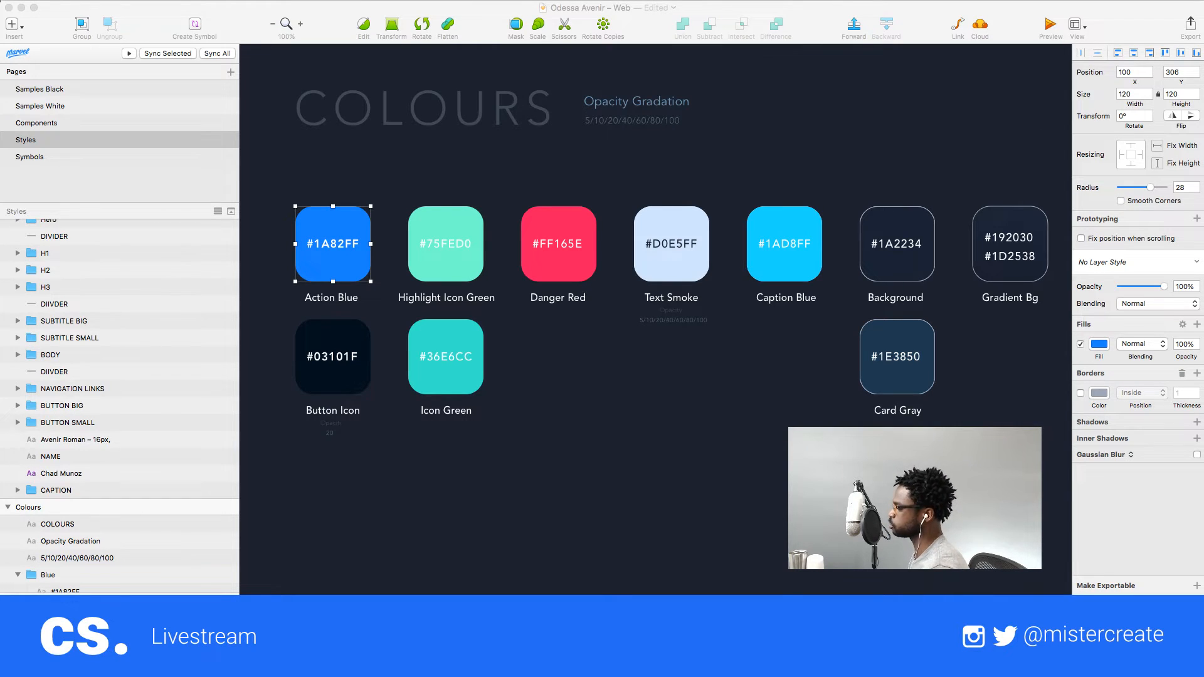
# - Switch to Webflow and open the Colours page in the Components folder
pyautogui.press('super+Tab')
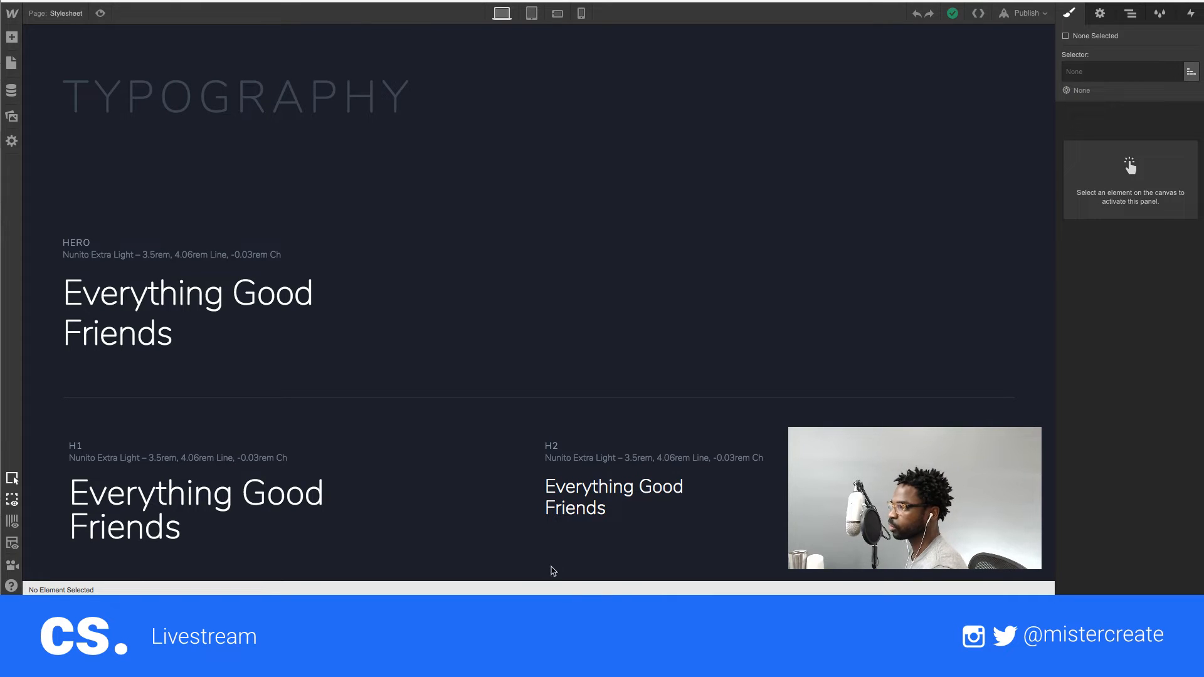
pyautogui.click(65, 20)
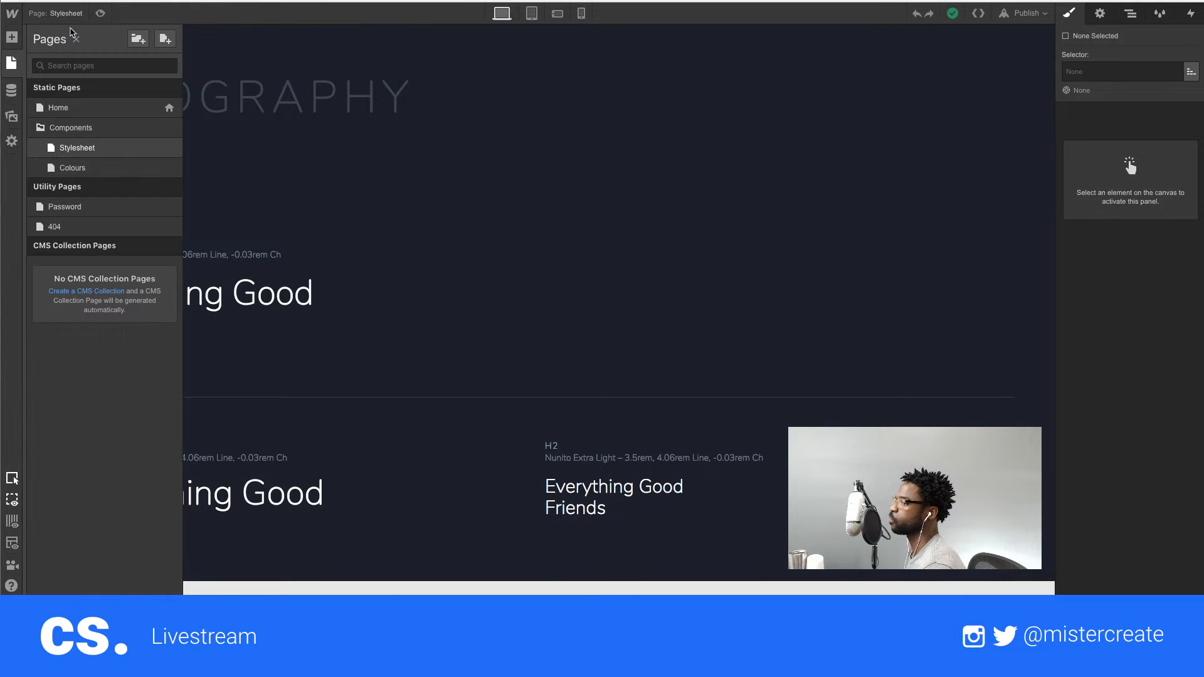
pyautogui.click(97, 168)
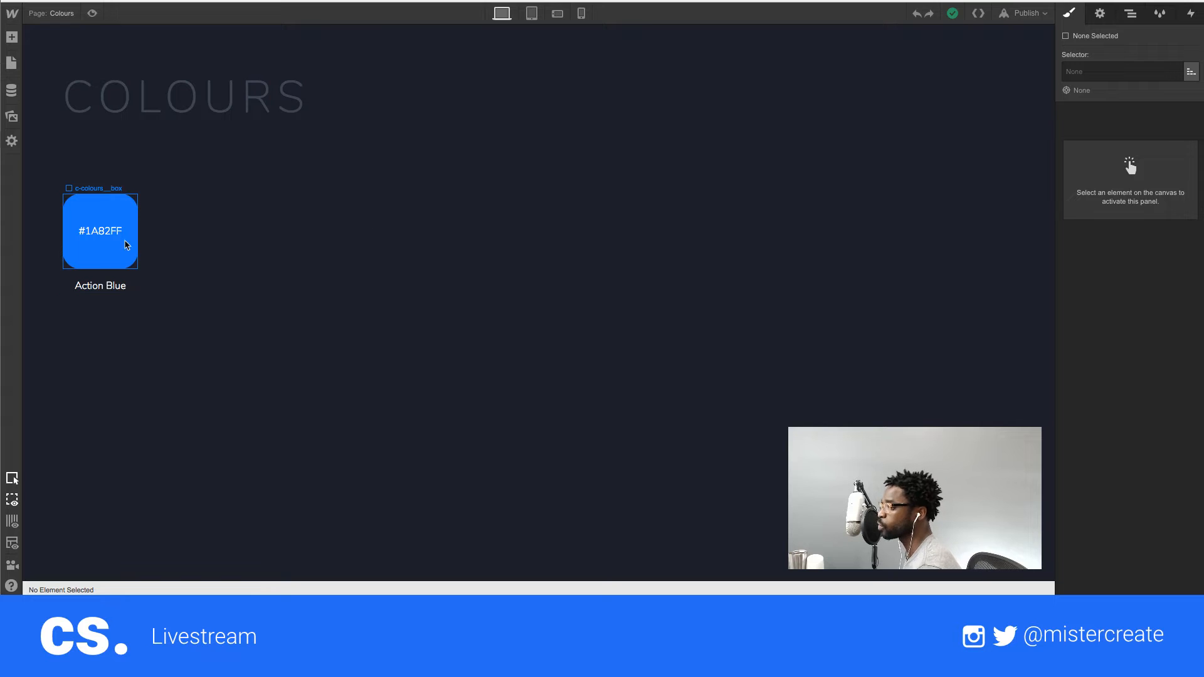
# - Set the margin of the c-colours block around the Action Blue swatch to 1 rem on all four sides
pyautogui.click(80, 282)
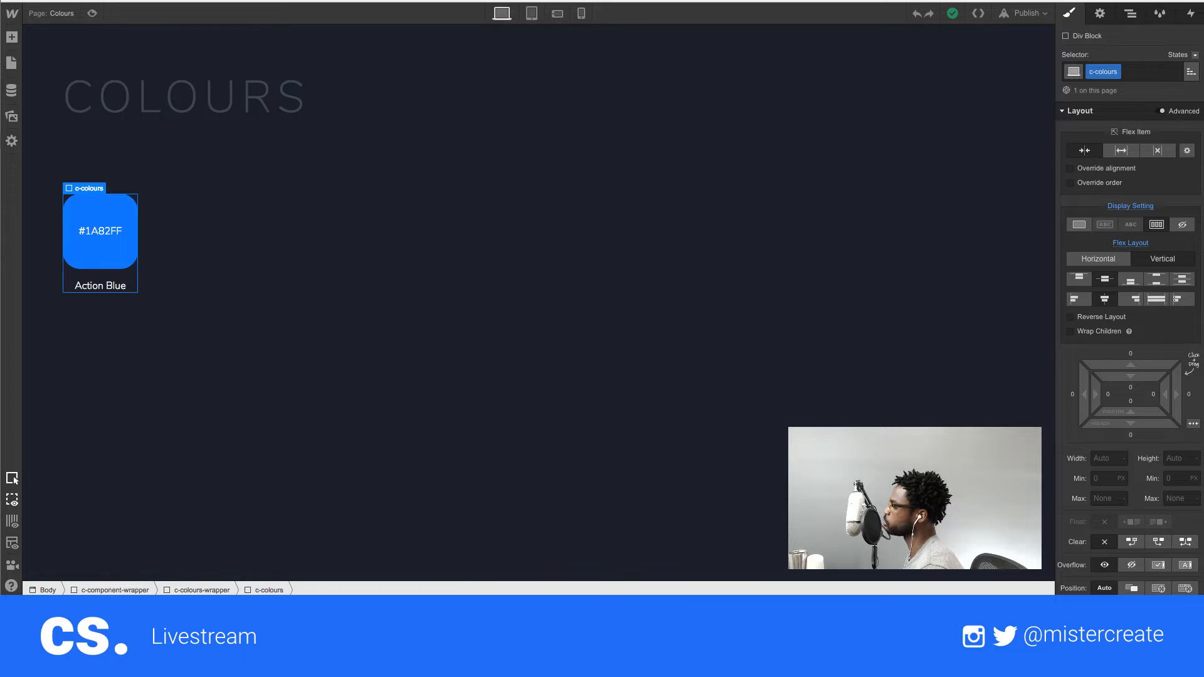
pyautogui.click(101, 257)
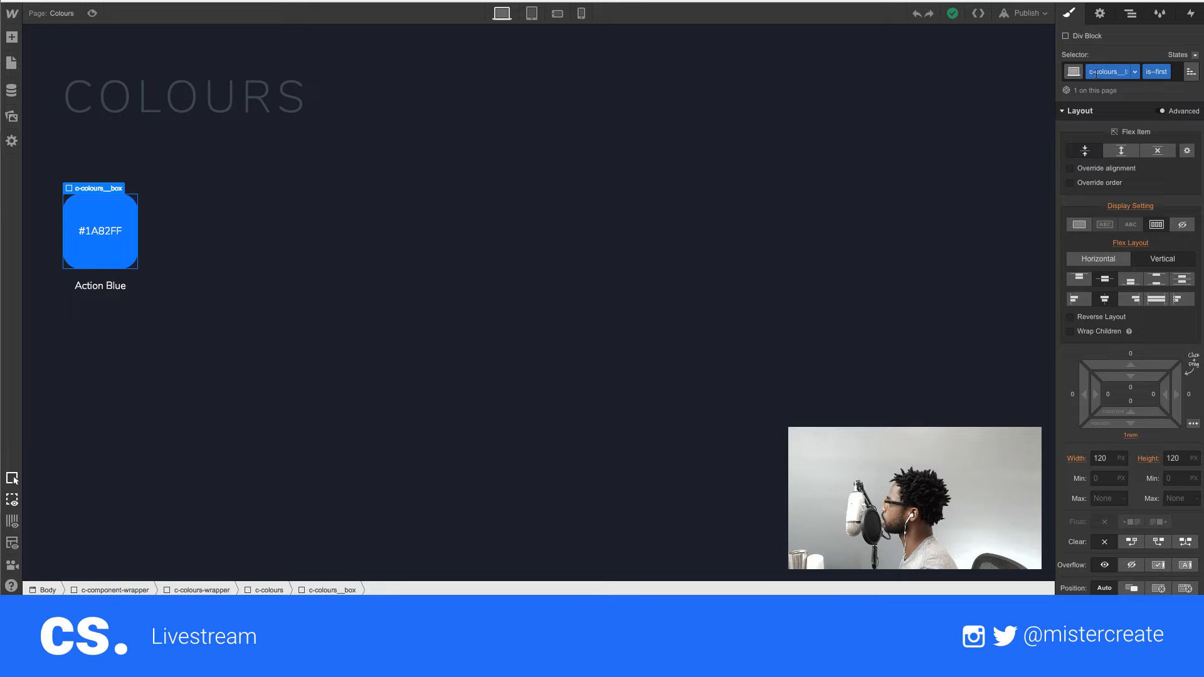
pyautogui.click(89, 273)
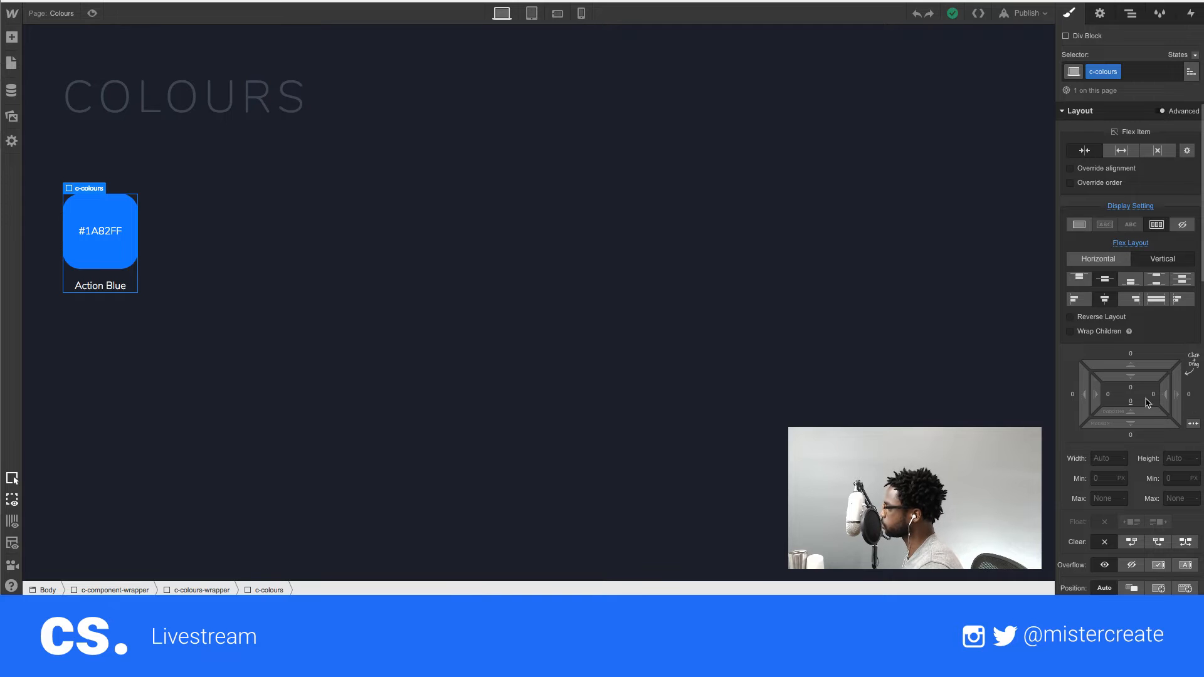
pyautogui.moveTo(1129, 362); pyautogui.dragTo(1130, 360)
pyautogui.click(1132, 356)
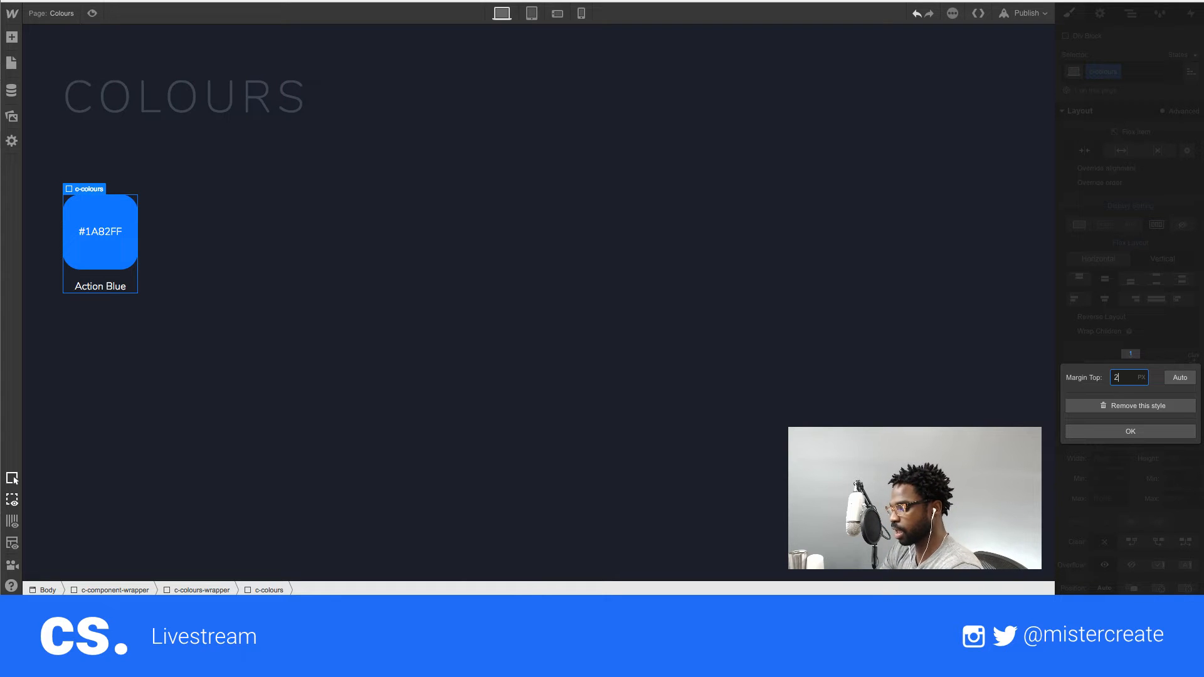
pyautogui.press('Return')
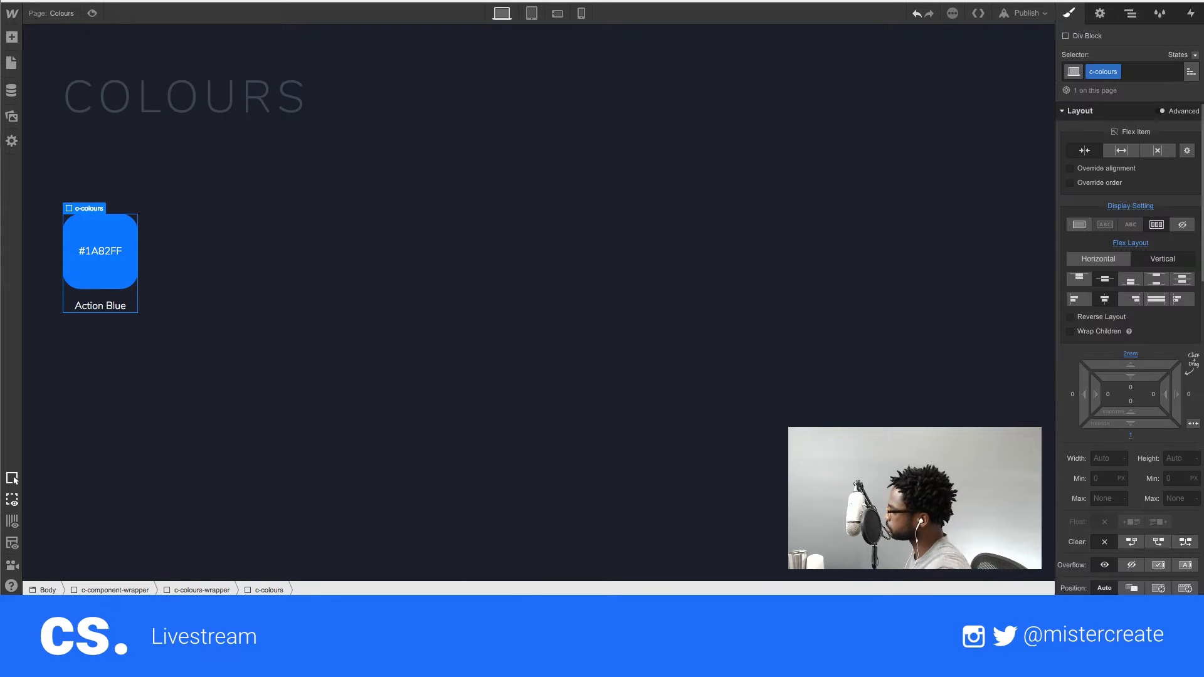
pyautogui.click(1131, 356)
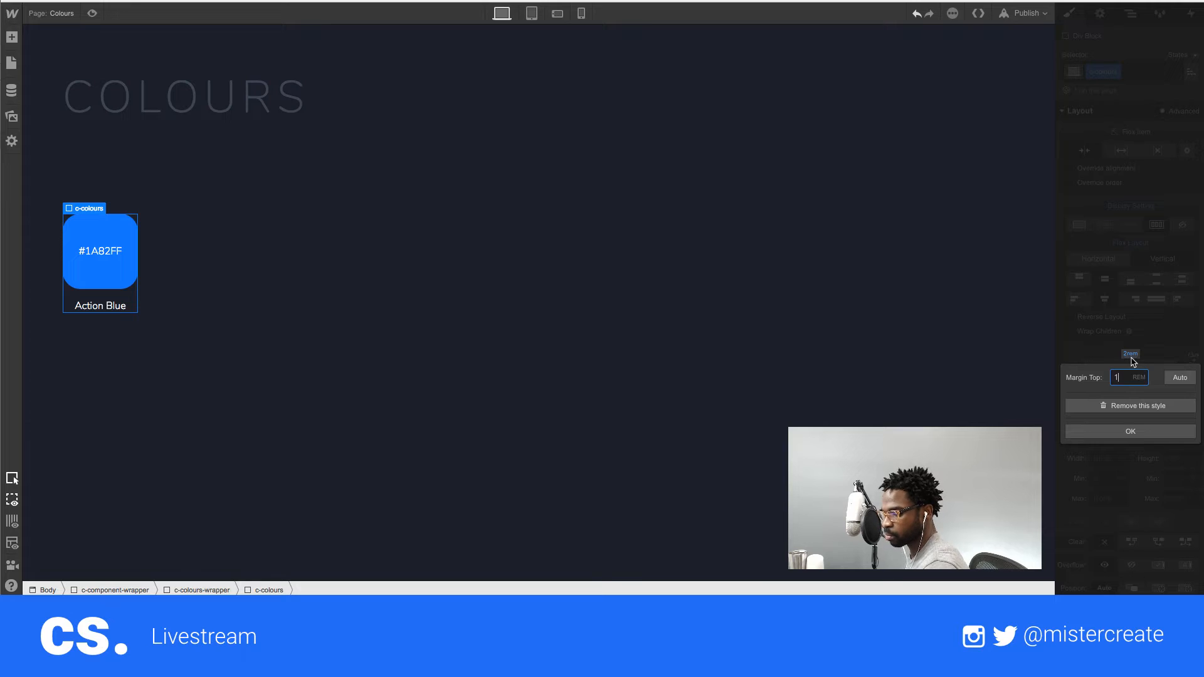
pyautogui.press('Return')
pyautogui.keyDown('shift'); pyautogui.click(1134, 366); pyautogui.keyUp('shift')
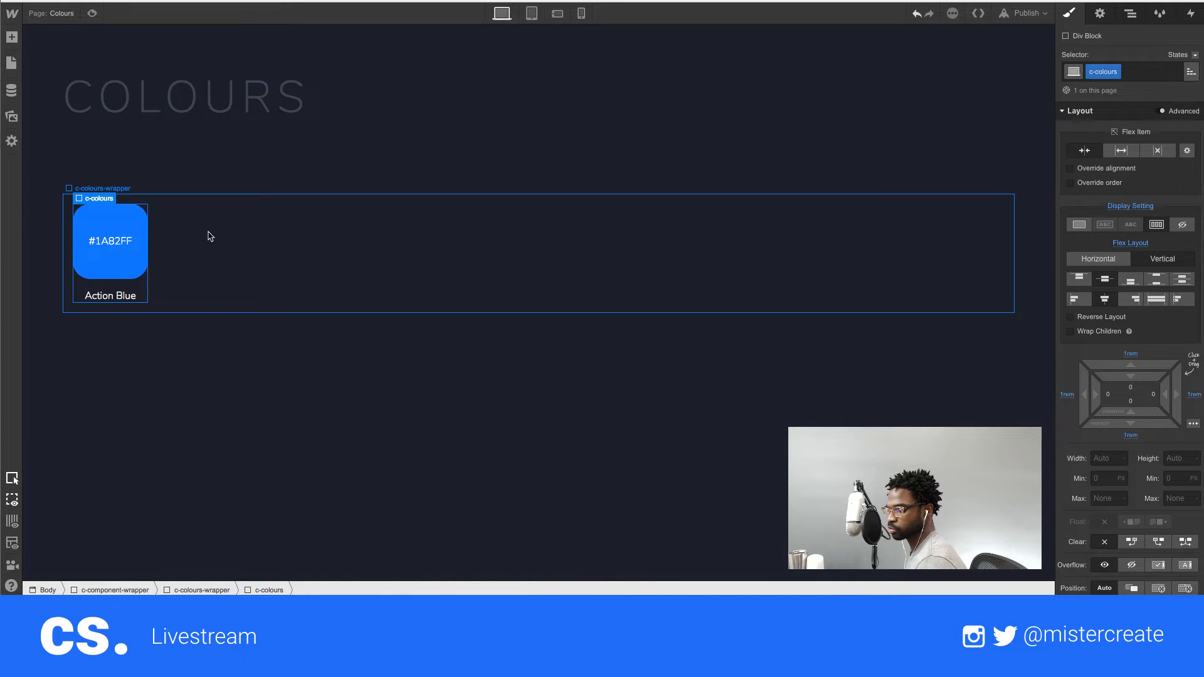
# - Paste ten copies of the c-colours swatch block into the colours wrapper
pyautogui.press('super+v')
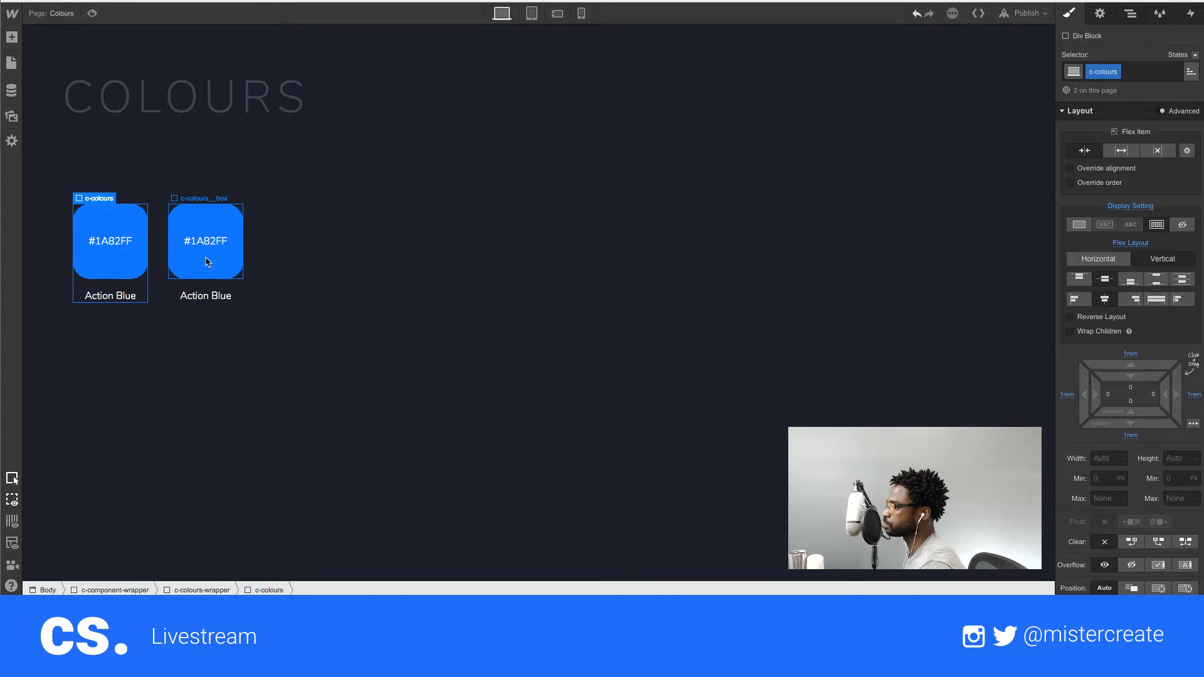
pyautogui.press('super+v')
pyautogui.press('super+v')
pyautogui.press('super+v')
pyautogui.press('super+v')
pyautogui.press('super+v')
pyautogui.press('super+v')
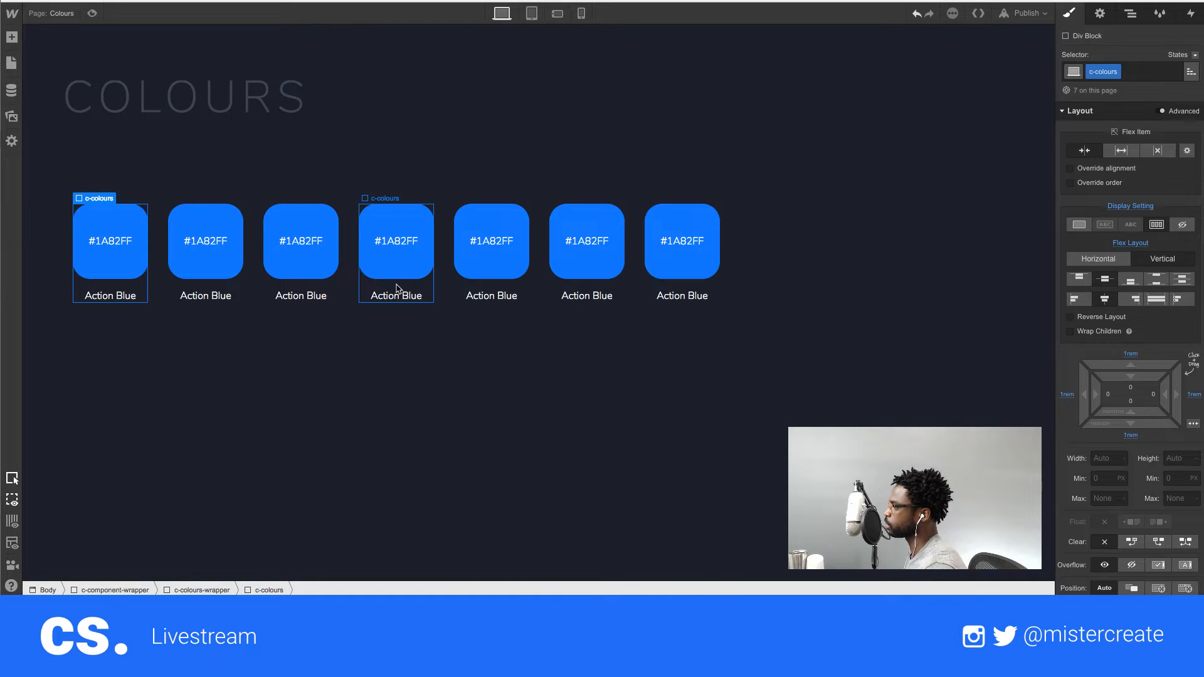
pyautogui.press('super+v')
pyautogui.press('super+v')
pyautogui.press('super+v')
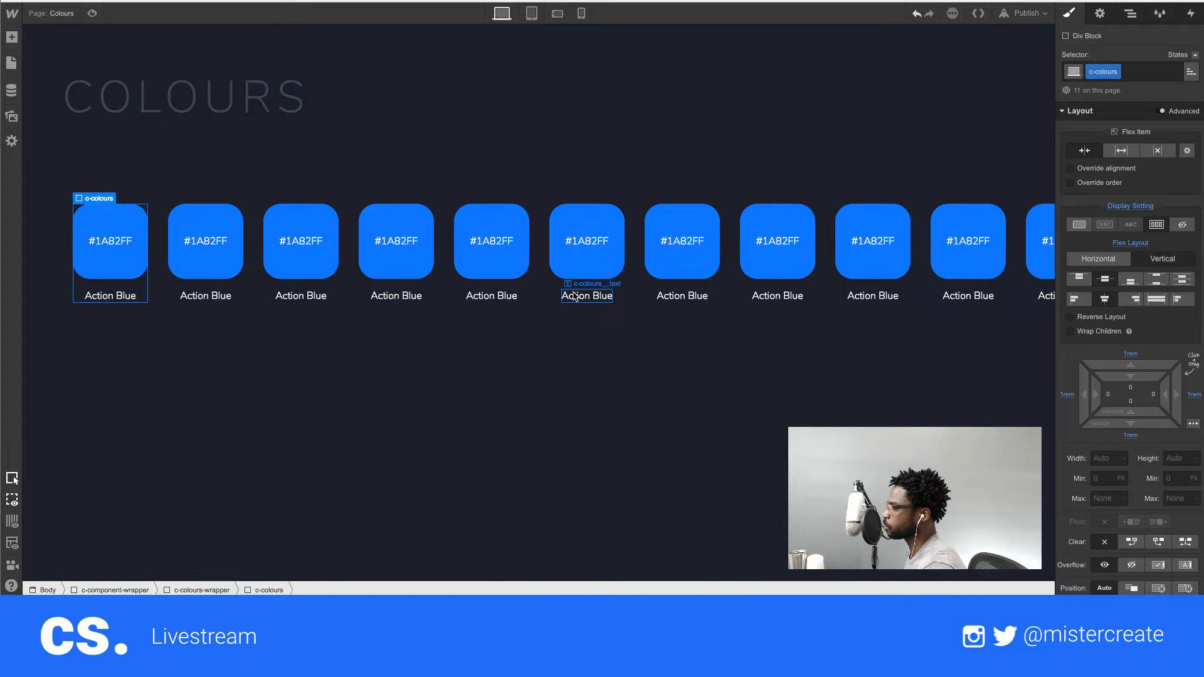
# - Select the c-colours-wrapper block and enable wrapping of its children in the flex layout
pyautogui.click(1130, 14)
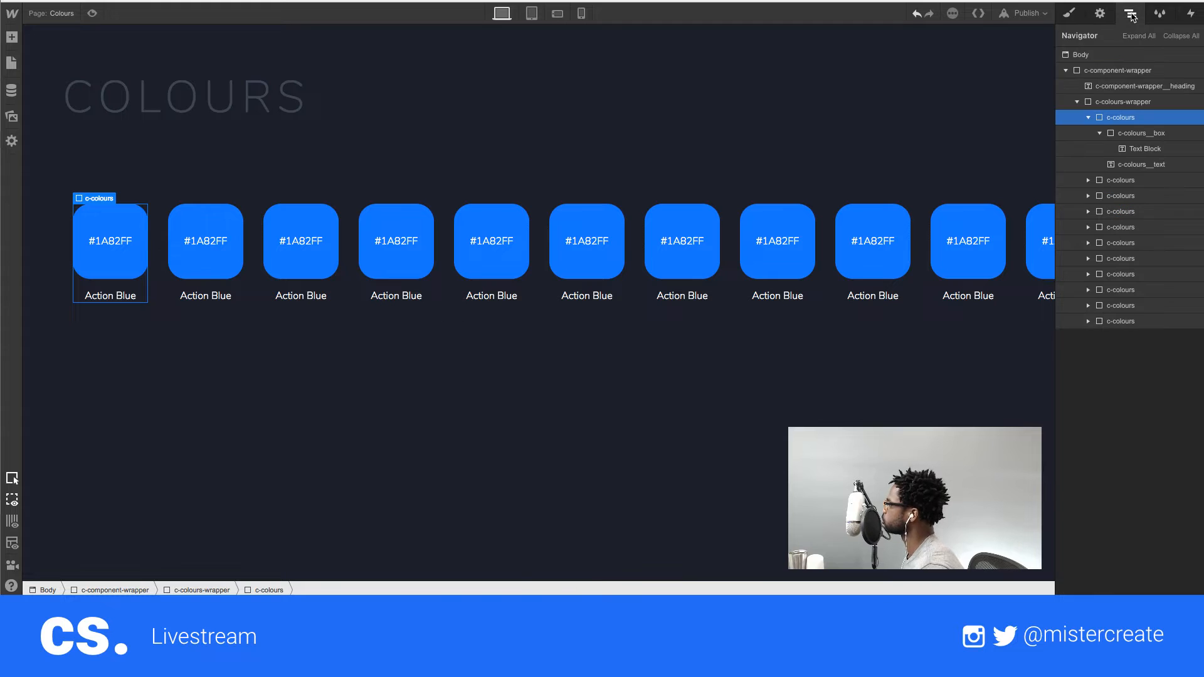
pyautogui.click(1088, 117)
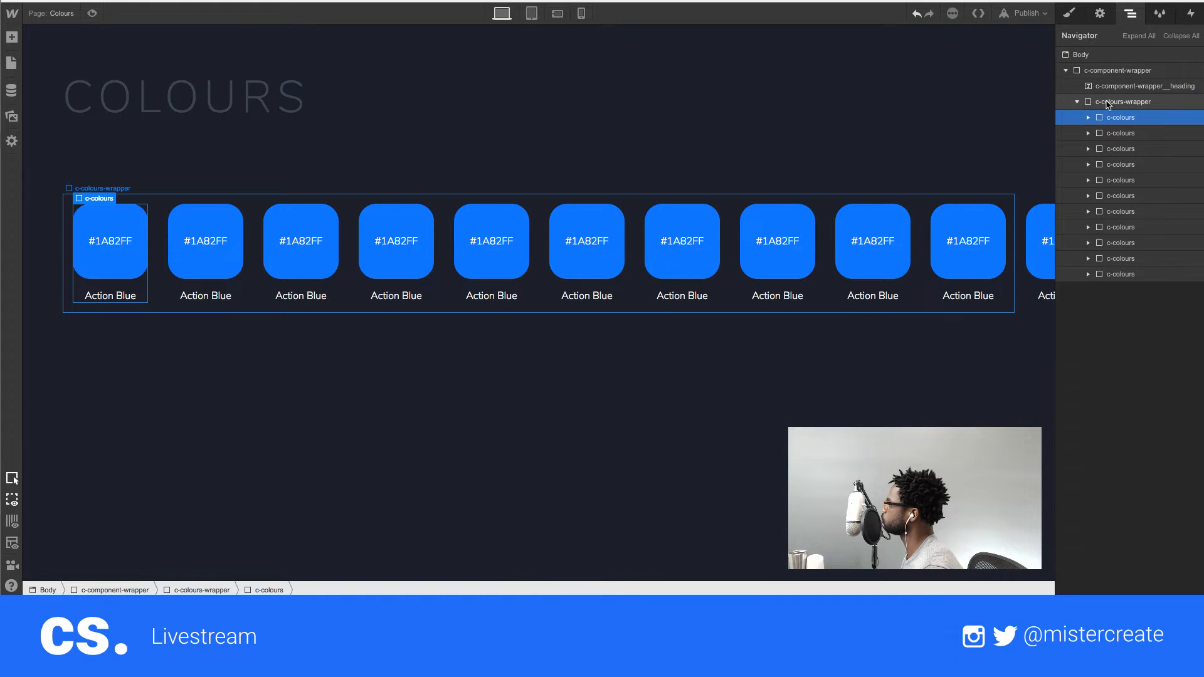
pyautogui.click(1108, 102)
pyautogui.click(1069, 14)
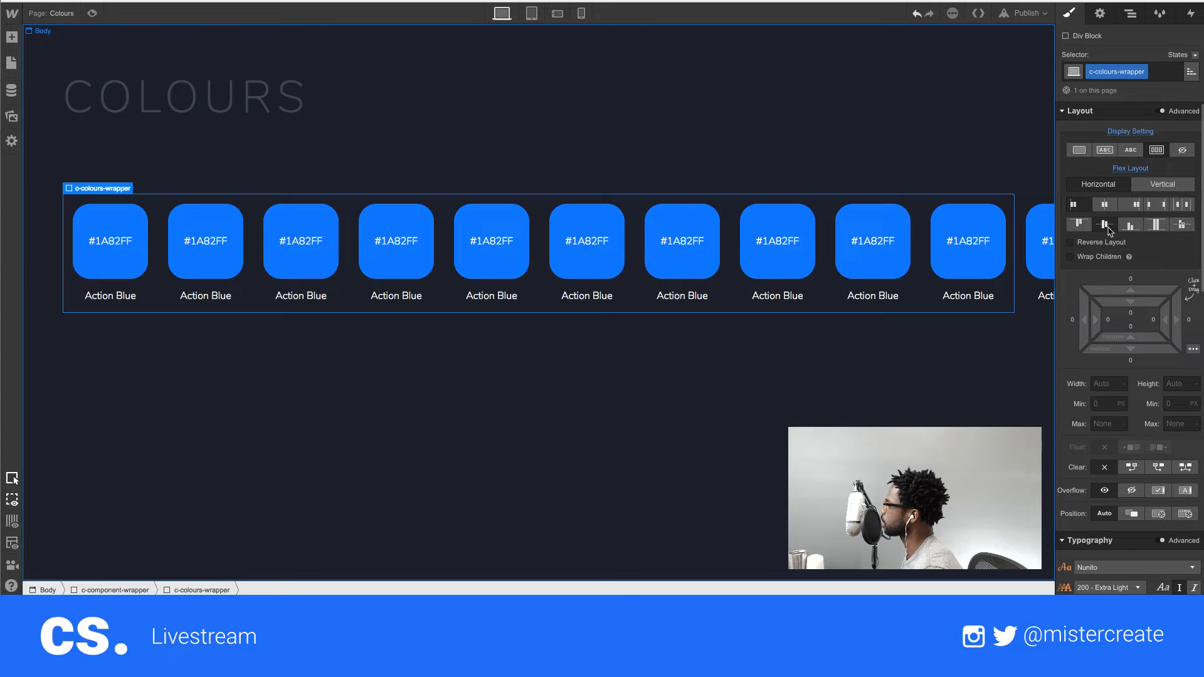
pyautogui.click(1070, 256)
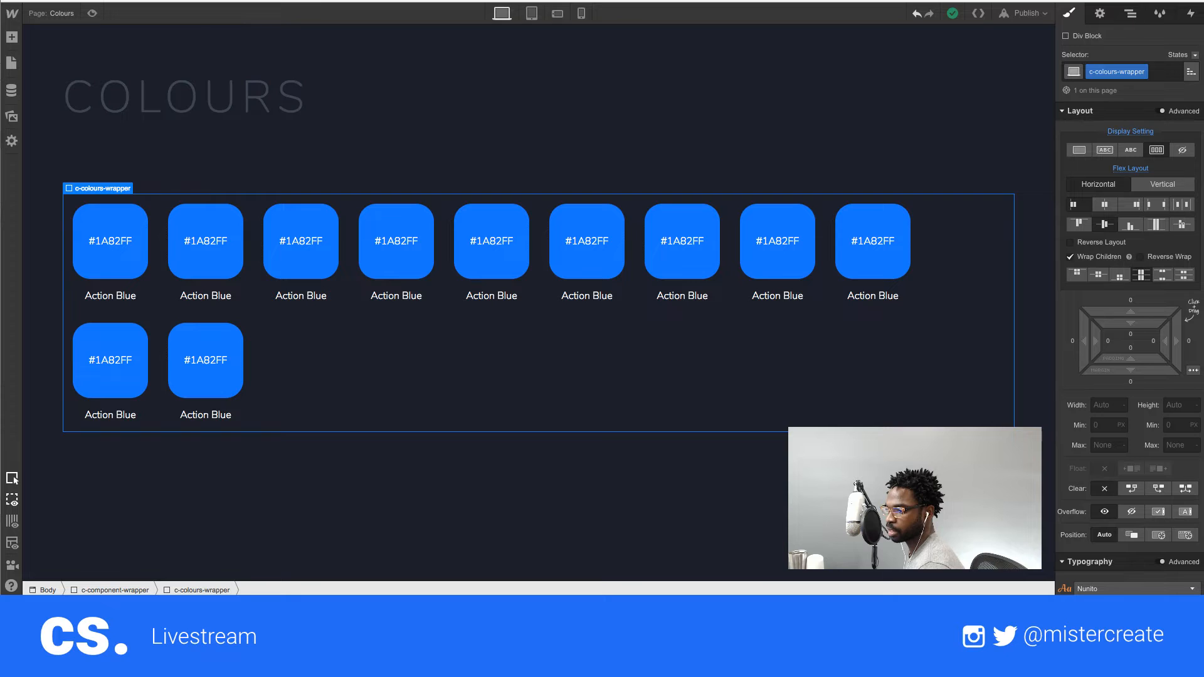
# - Switch to Sketch and copy the hex code 75FED0 from the Highlight Icon Green swatch
pyautogui.press('super+Tab')
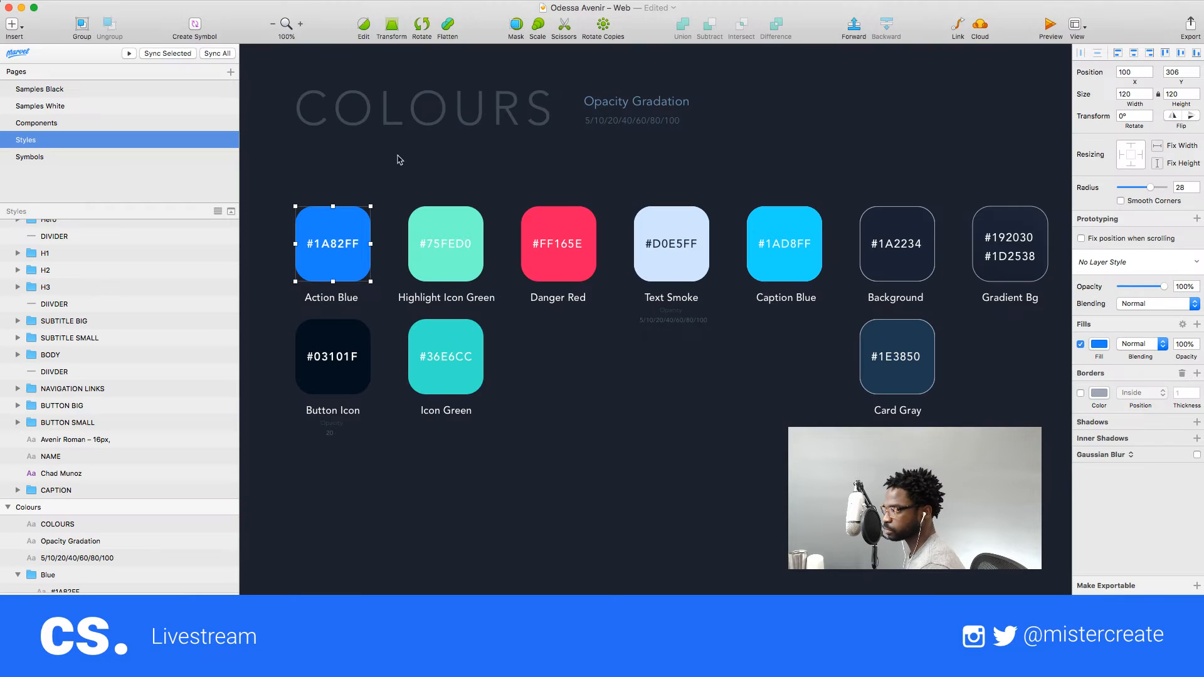
pyautogui.doubleClick(451, 243)
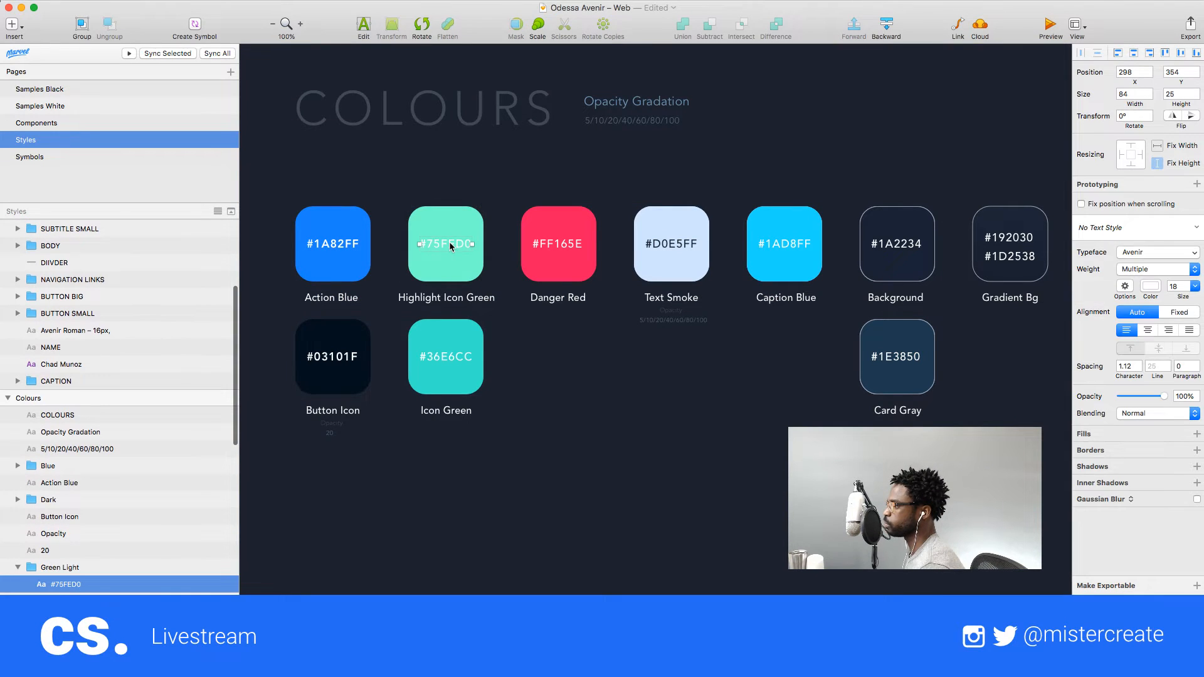
pyautogui.doubleClick(449, 243)
pyautogui.press('super+c')
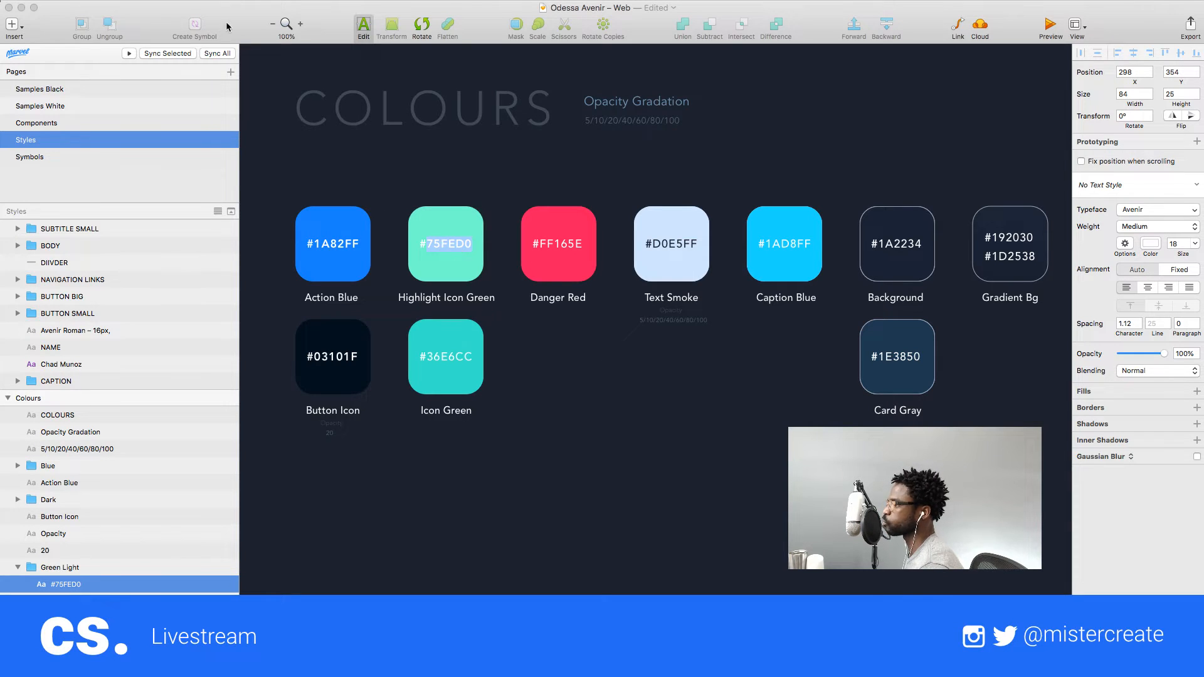
# - Switch back to Webflow and replace the second swatch's code text with #75FED0
pyautogui.press('super+Tab')
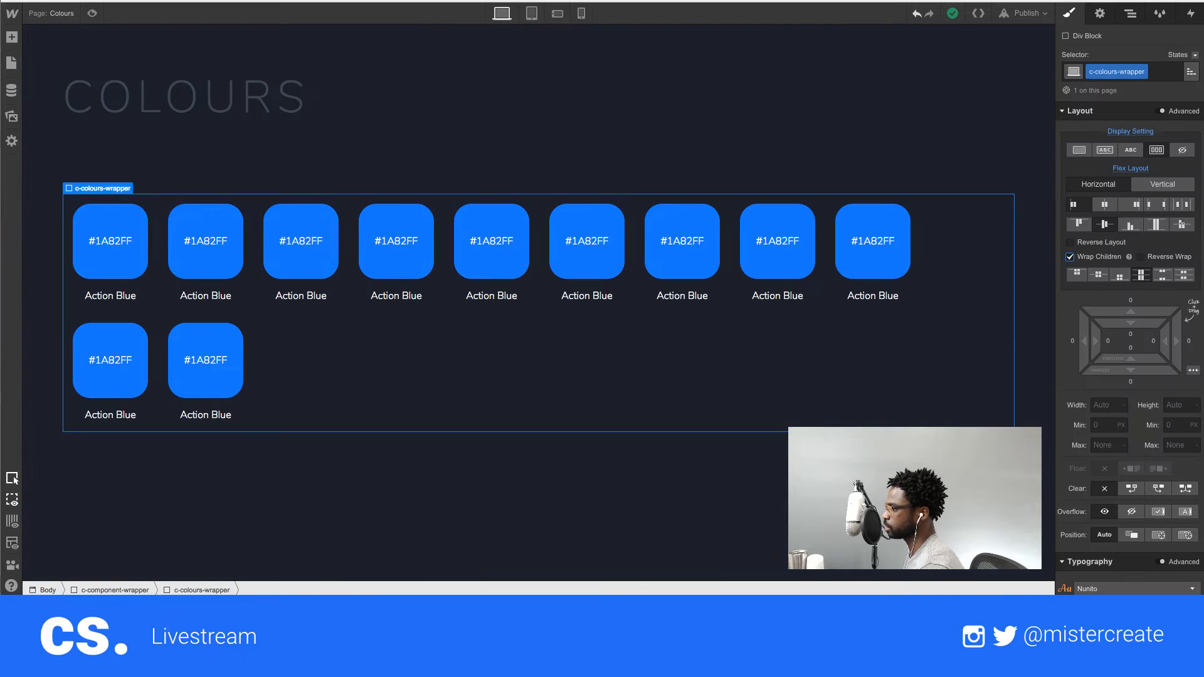
pyautogui.doubleClick(216, 238)
pyautogui.press('super+v')
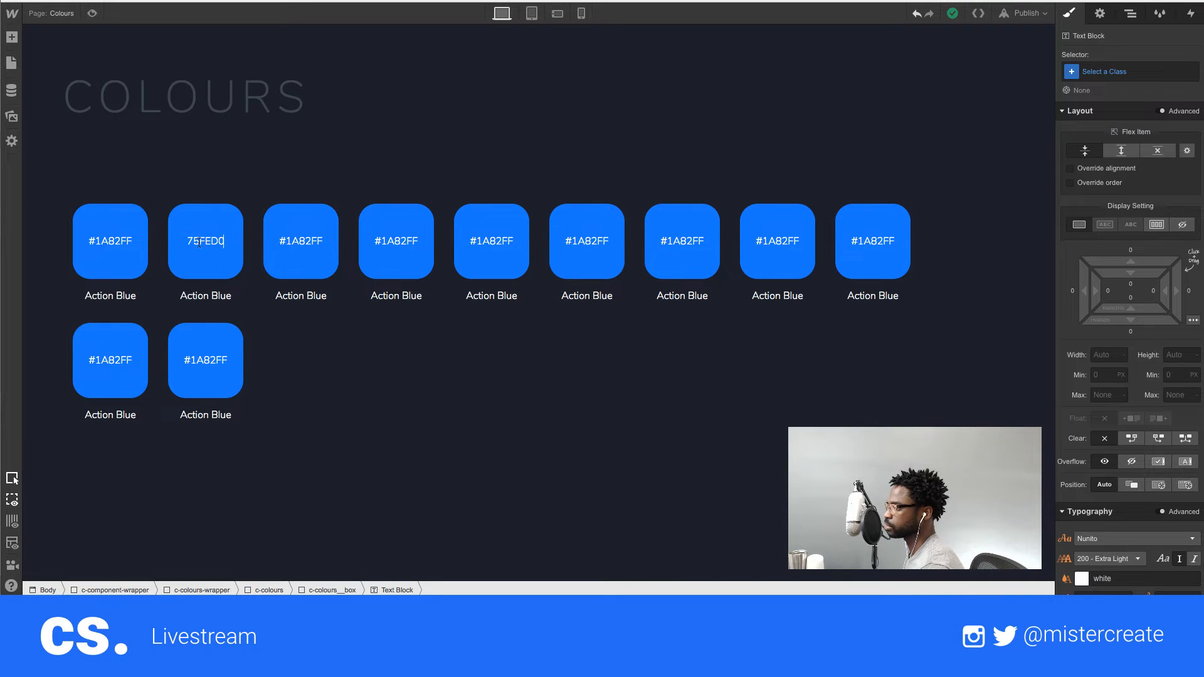
pyautogui.write('#')
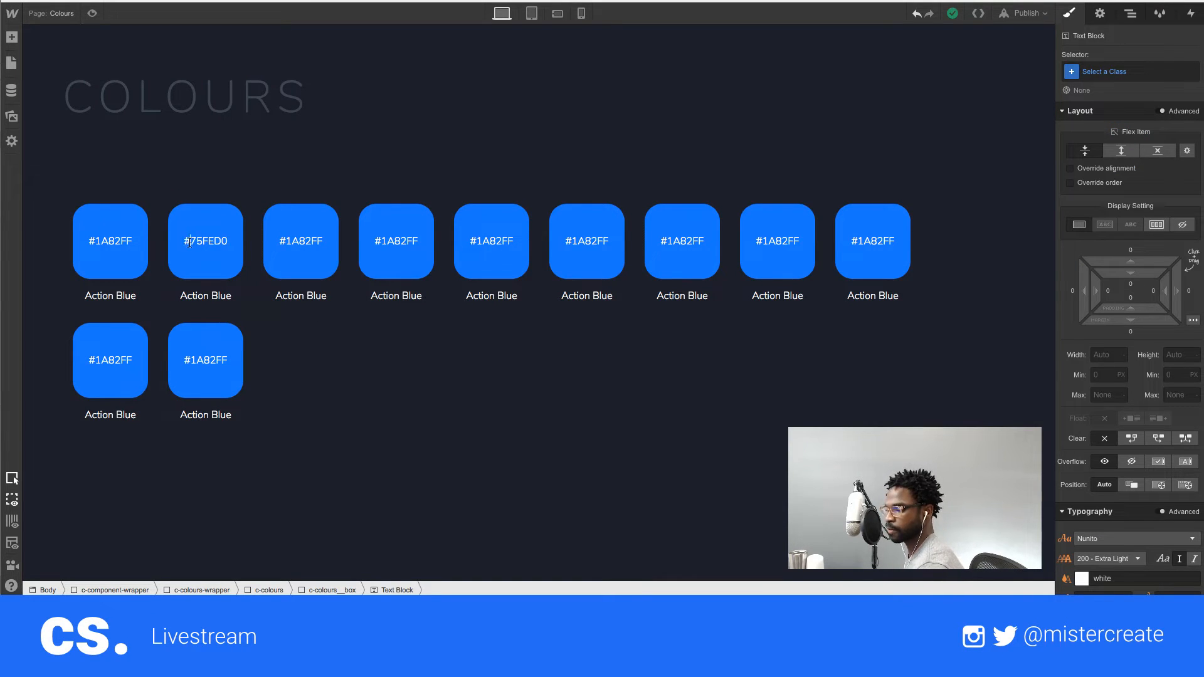
# - Replace the is--first combo class on the second swatch's box with a new combo class named is--second
pyautogui.click(209, 211)
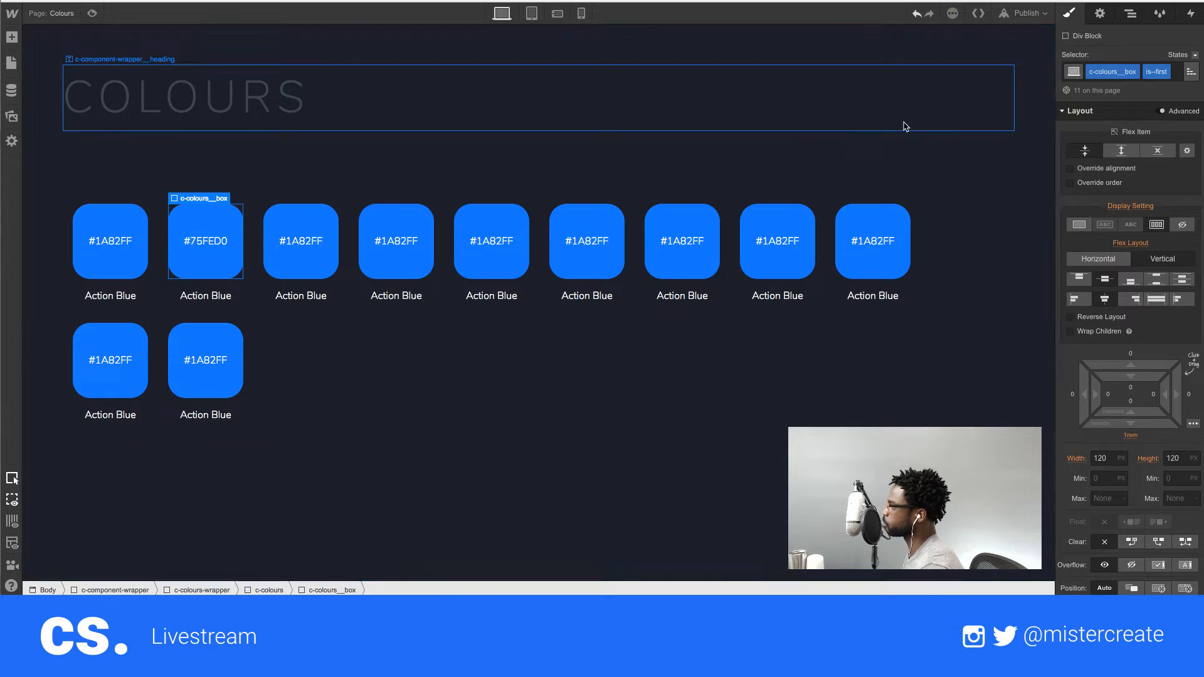
pyautogui.click(1175, 71)
pyautogui.press('BackSpace')
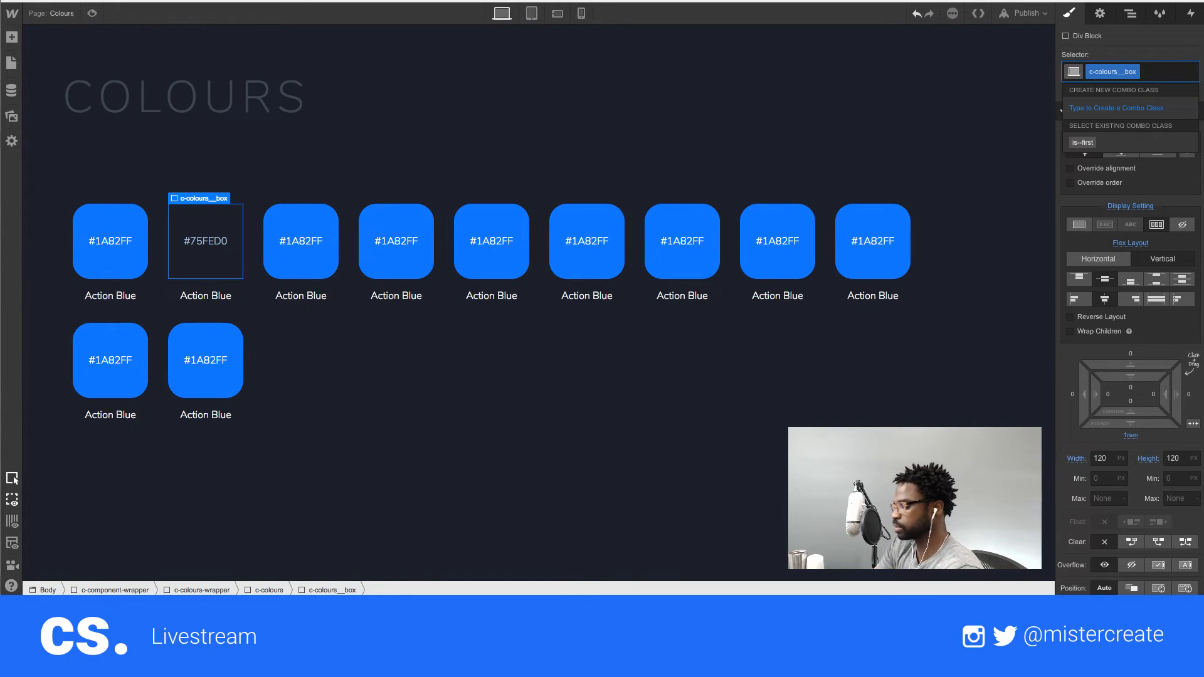
pyautogui.write('is--second')
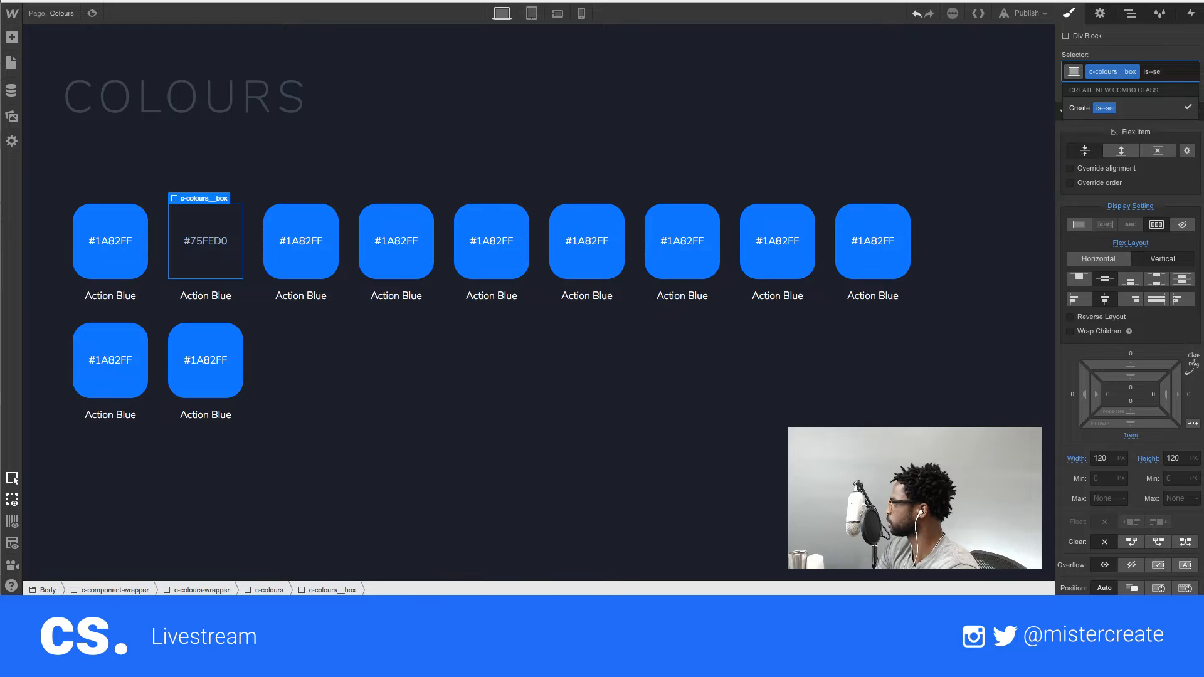
pyautogui.press('Return')
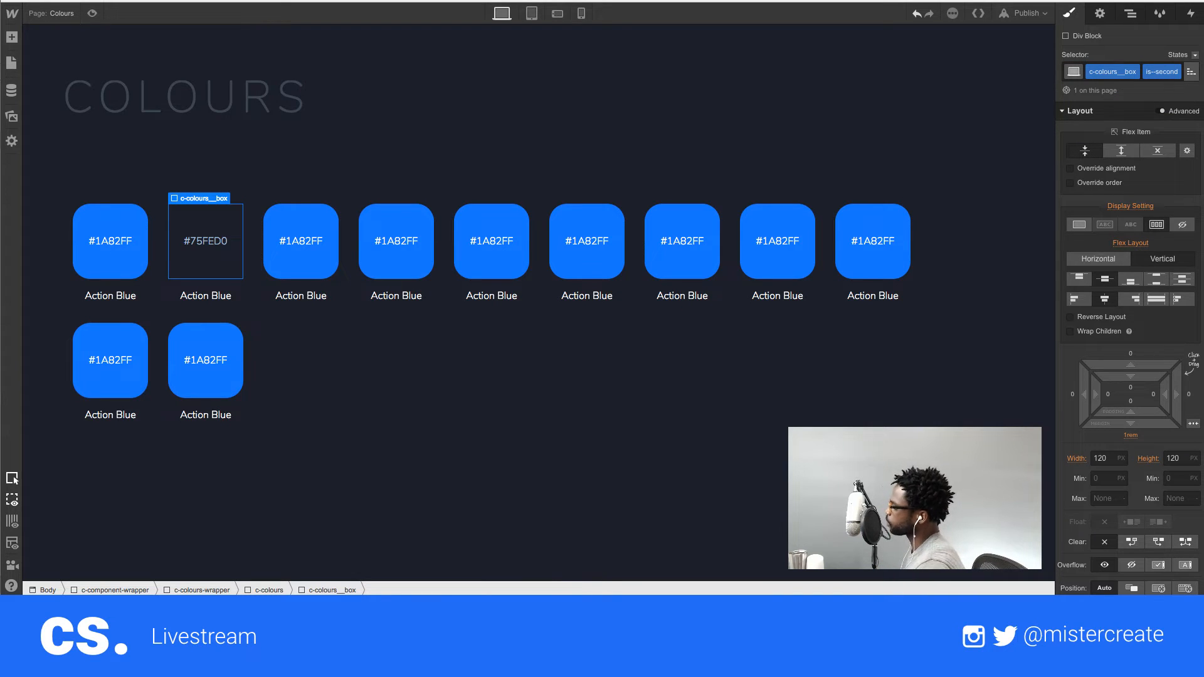
# - Set the background colour of the second swatch's box to #75fed0
pyautogui.scroll(-6, 1123, 414)
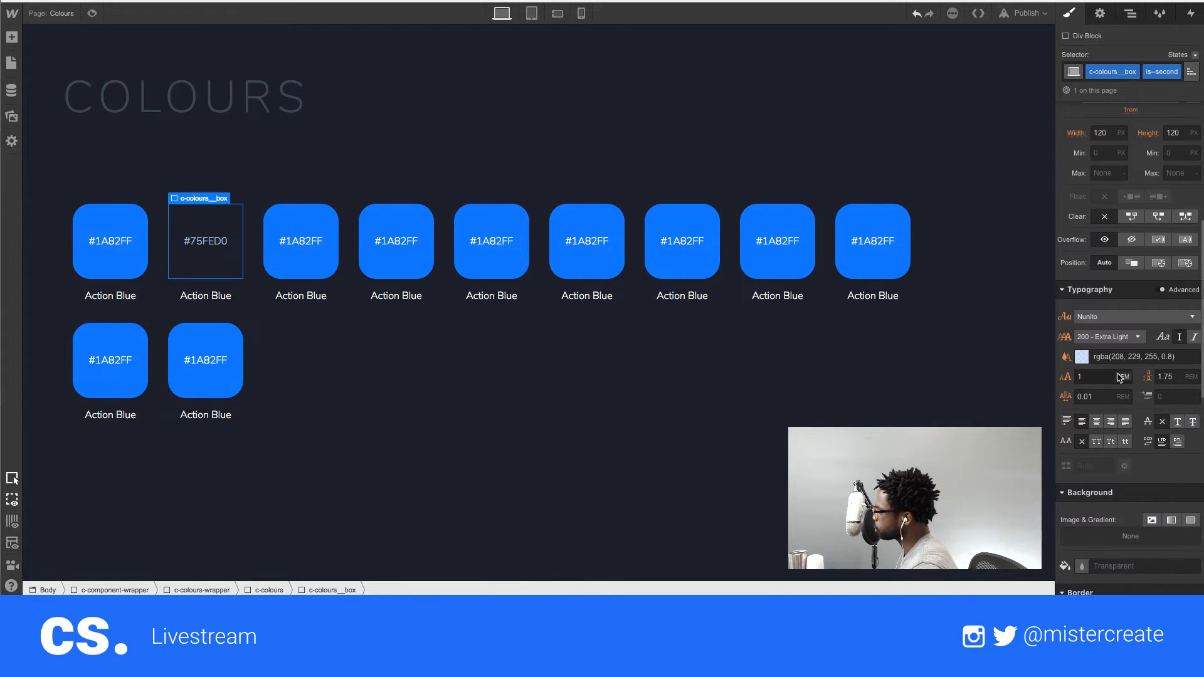
pyautogui.scroll(-1, 1120, 419)
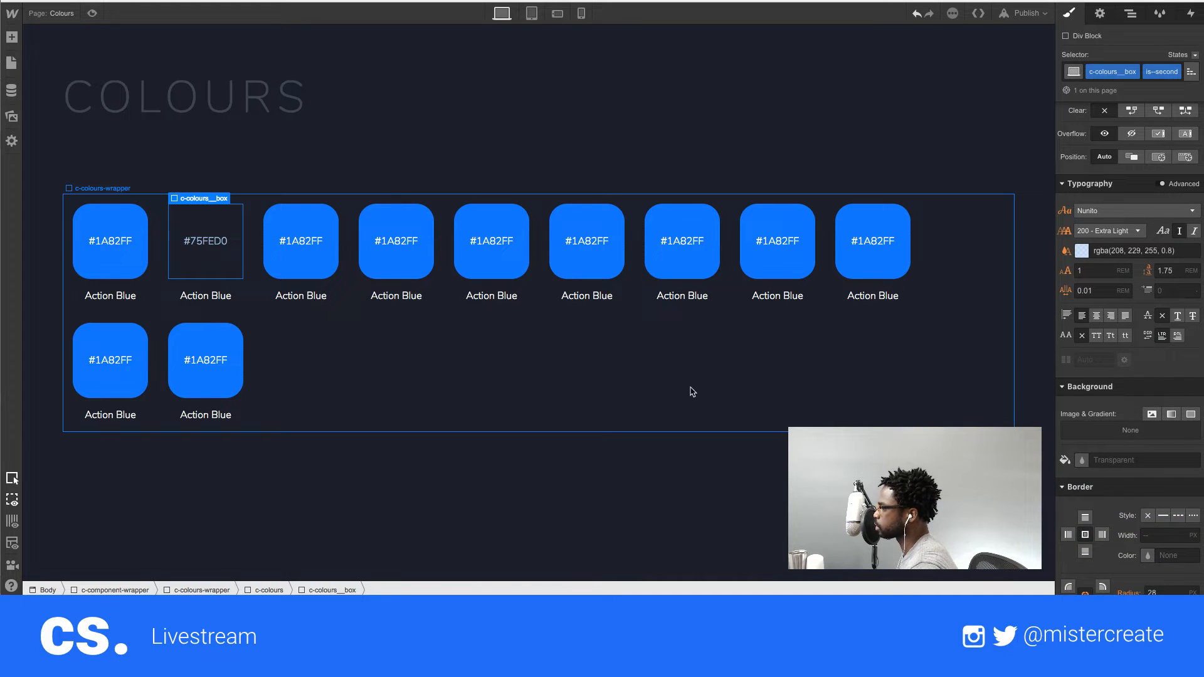
pyautogui.scroll(-2, 1123, 464)
pyautogui.click(1111, 382)
pyautogui.write('#75fed0')
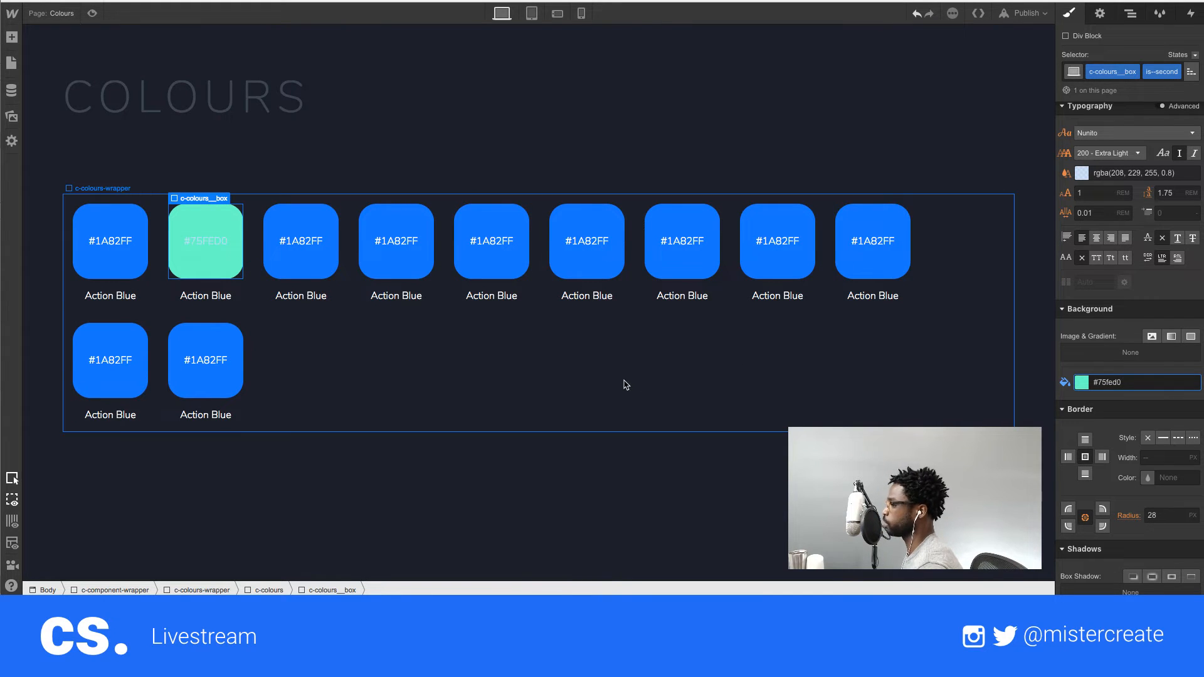
# - Save the second swatch's background colour as a global colour swatch under the suggested name
pyautogui.click(1082, 382)
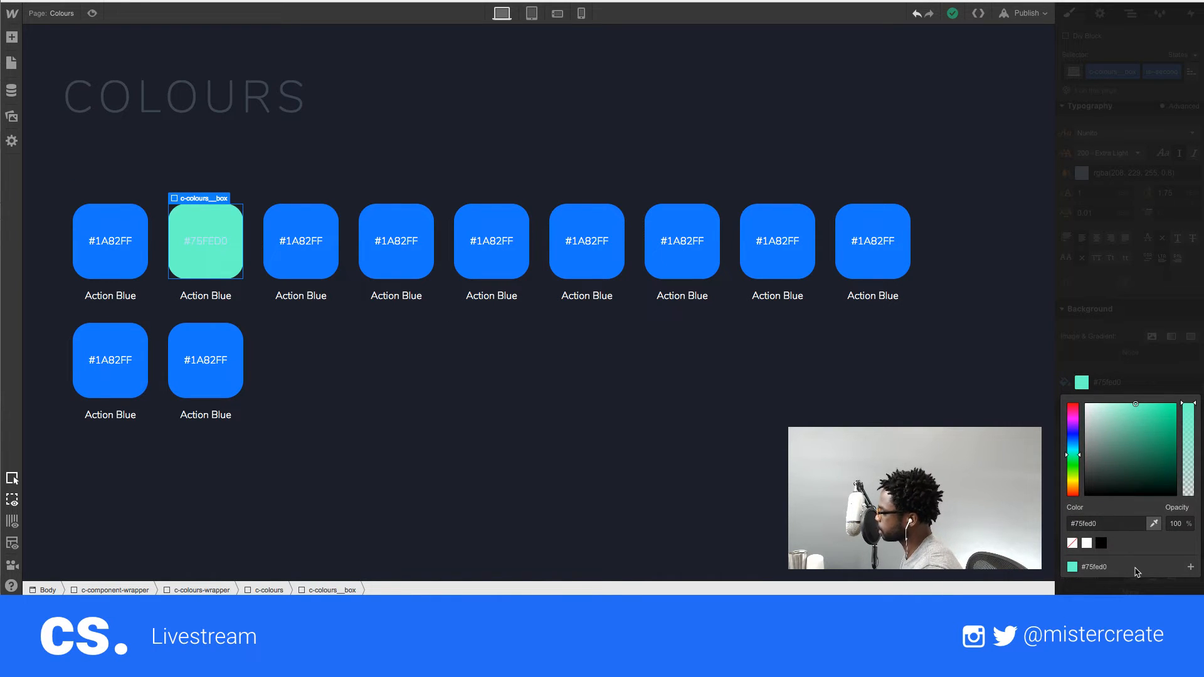
pyautogui.click(1190, 567)
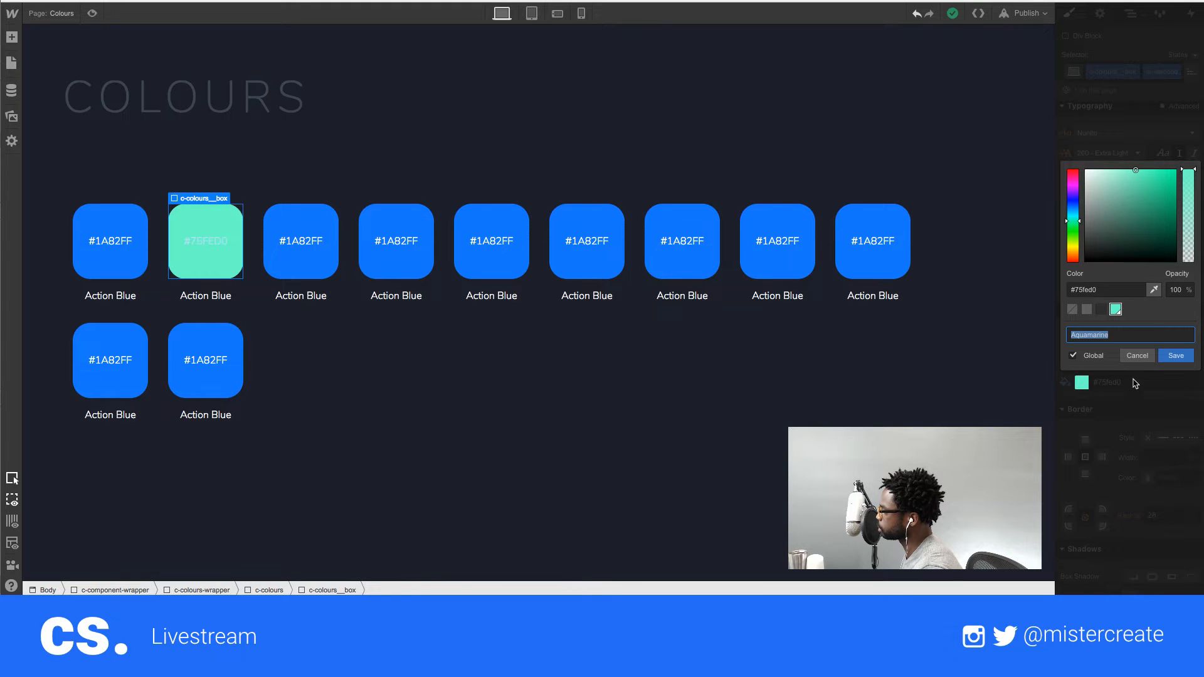
pyautogui.click(1177, 355)
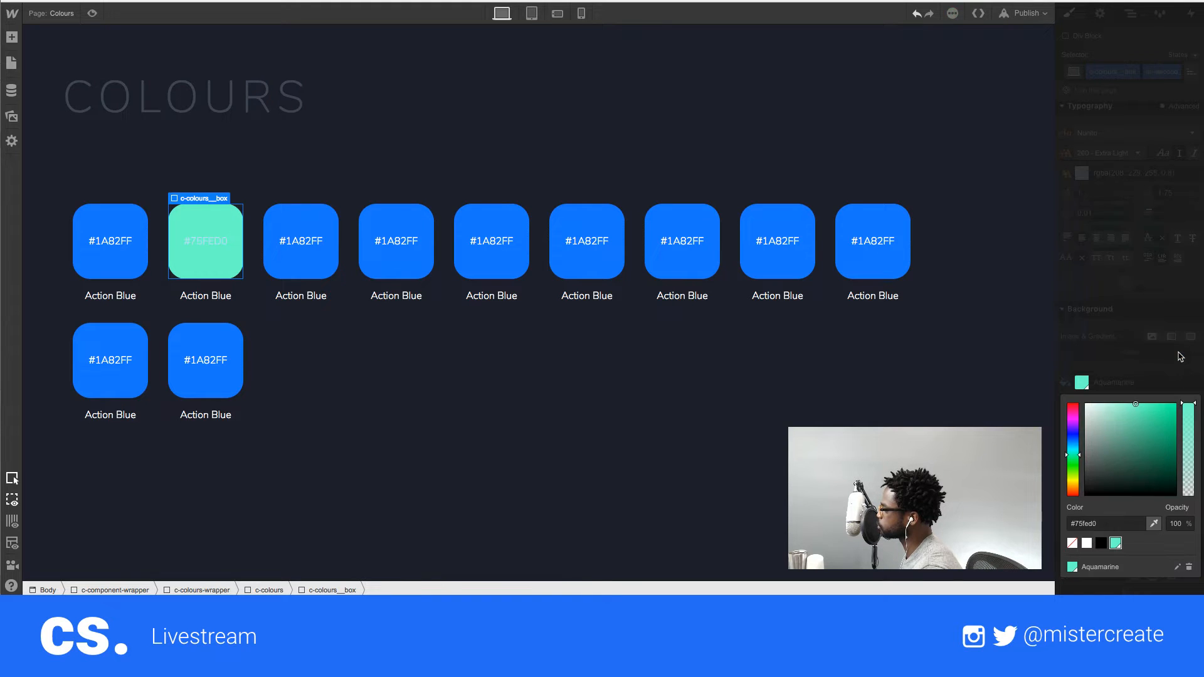
# - Save the first swatch's blue background as a global colour swatch under the suggested name
pyautogui.click(129, 273)
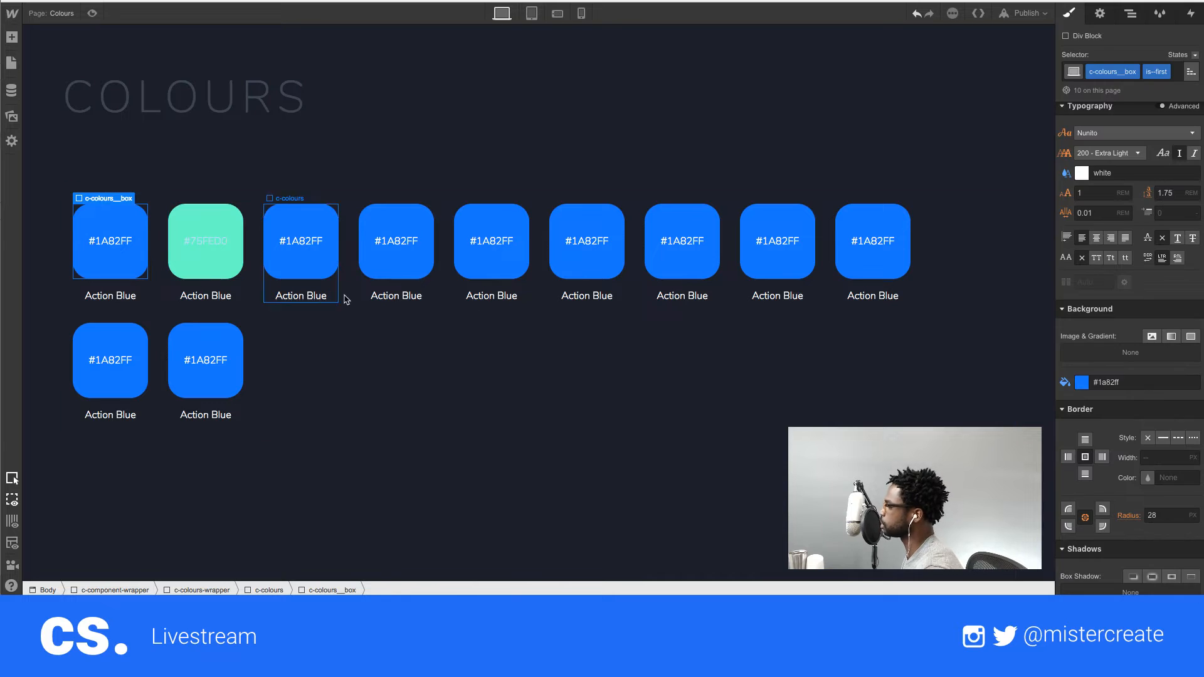
pyautogui.click(1082, 382)
pyautogui.click(1190, 568)
pyautogui.click(1184, 357)
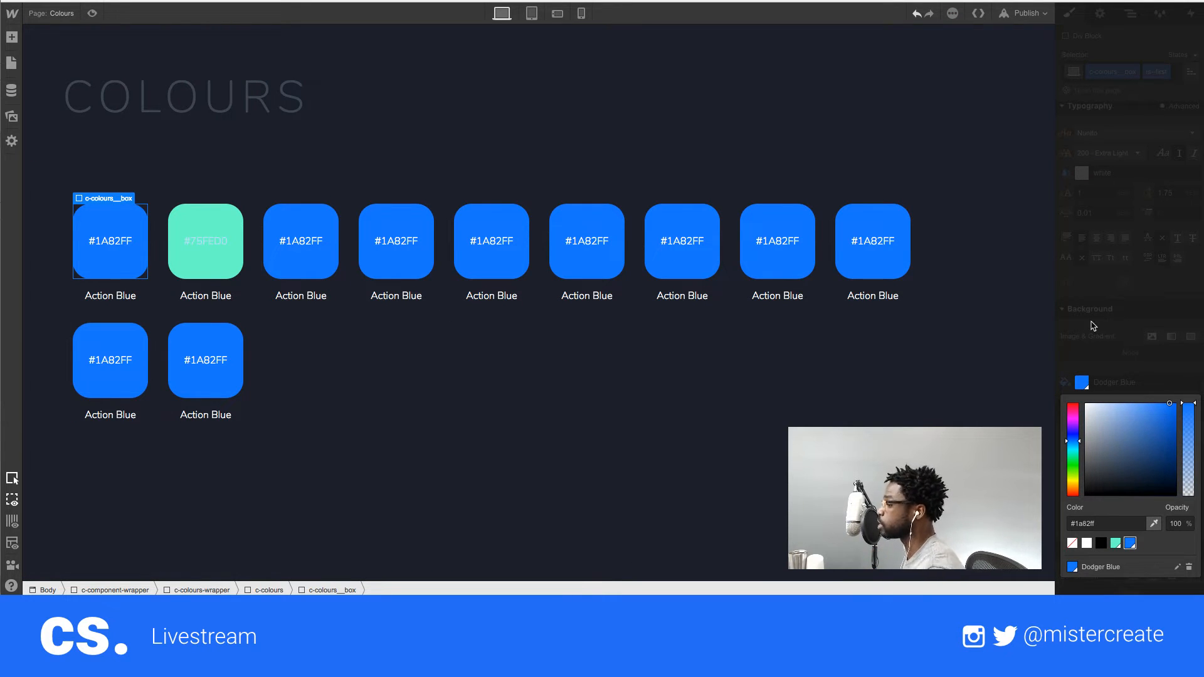
# - Select the first swatch's c-colours__box and reset the font colour set on its is--first combo class
pyautogui.click(216, 247)
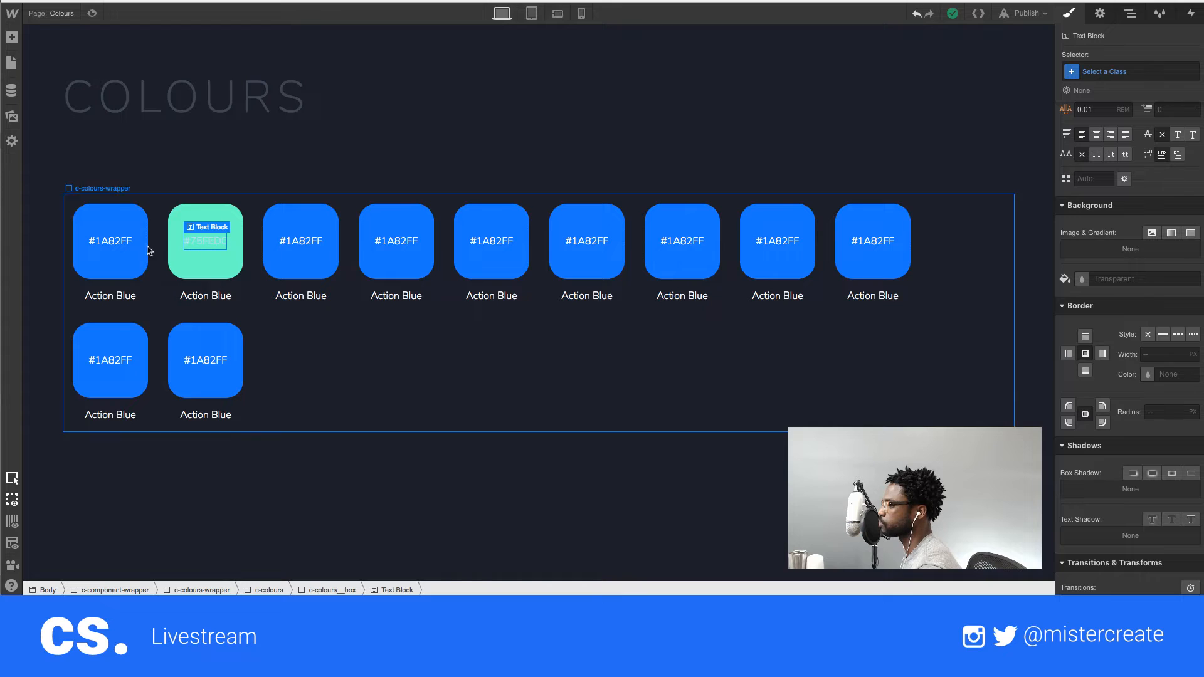
pyautogui.click(122, 247)
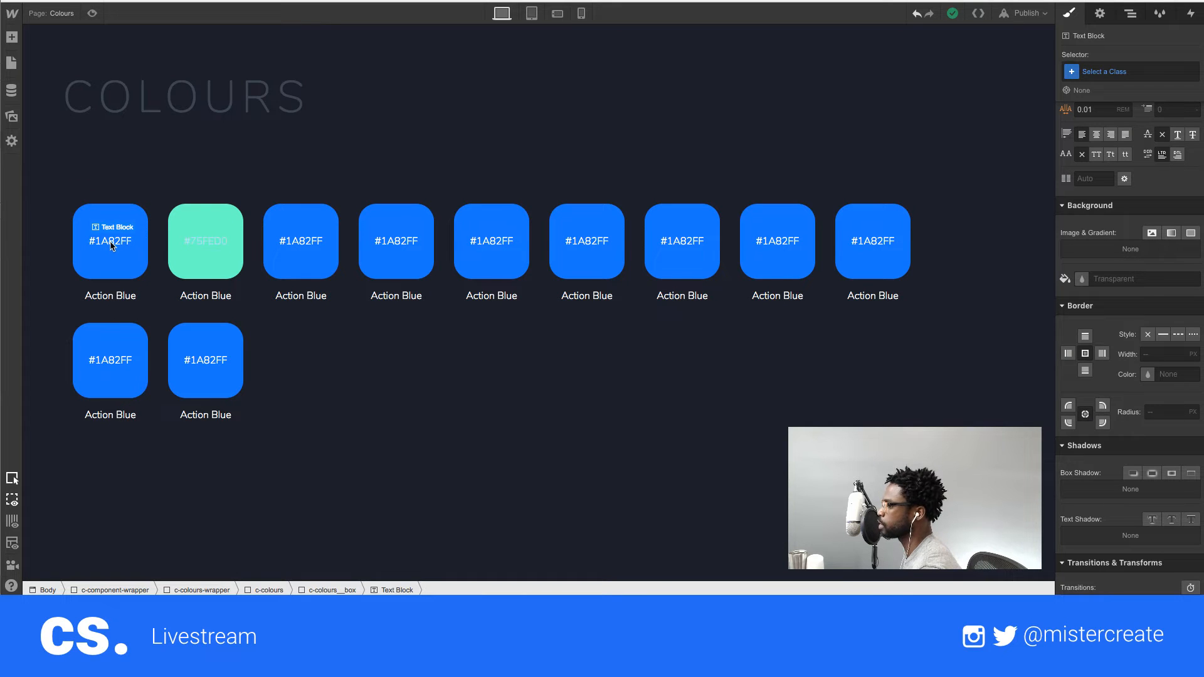
pyautogui.moveTo(119, 227)
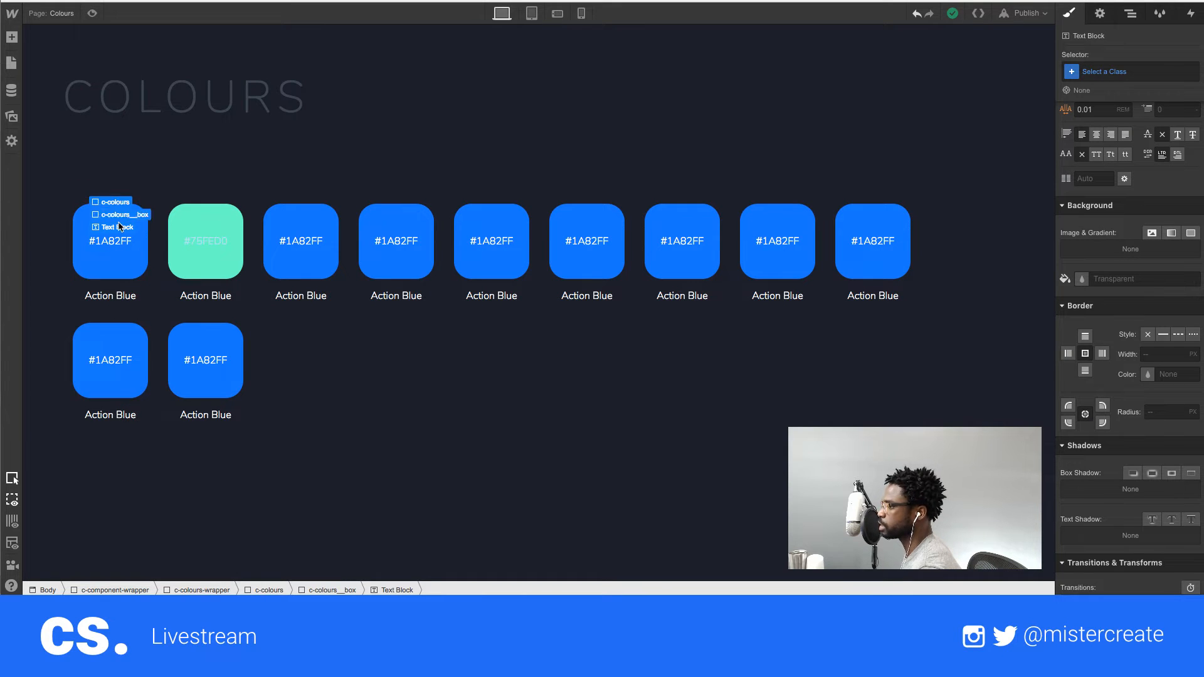
pyautogui.click(83, 215)
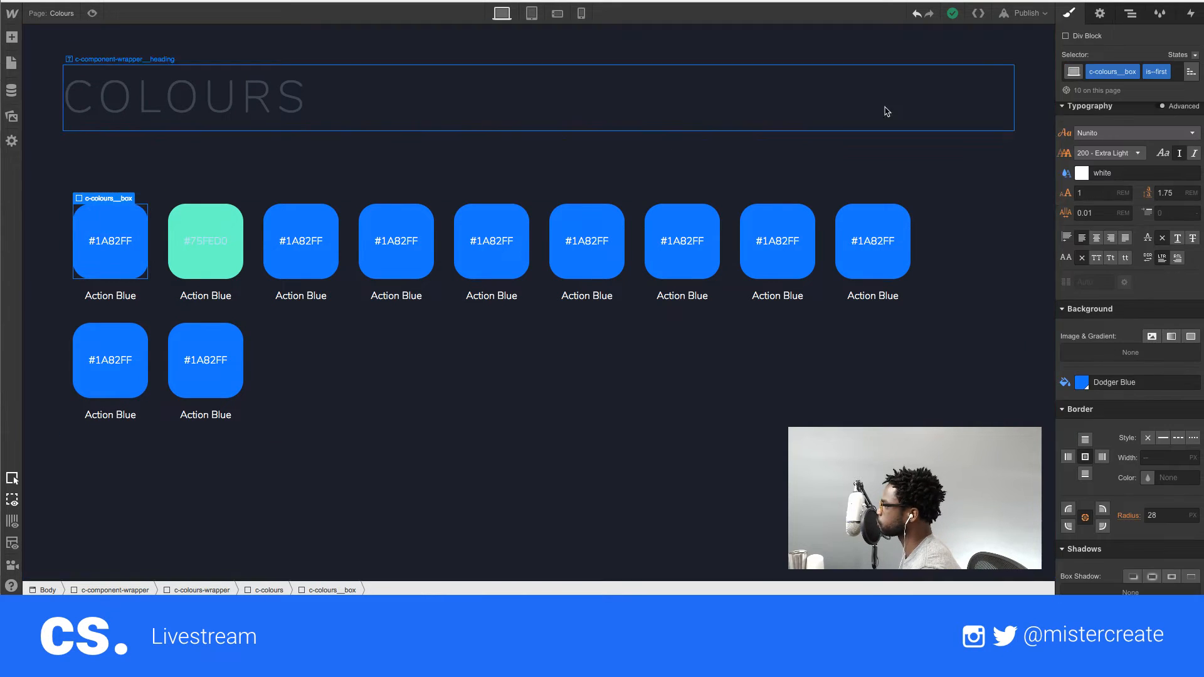
pyautogui.click(1066, 174)
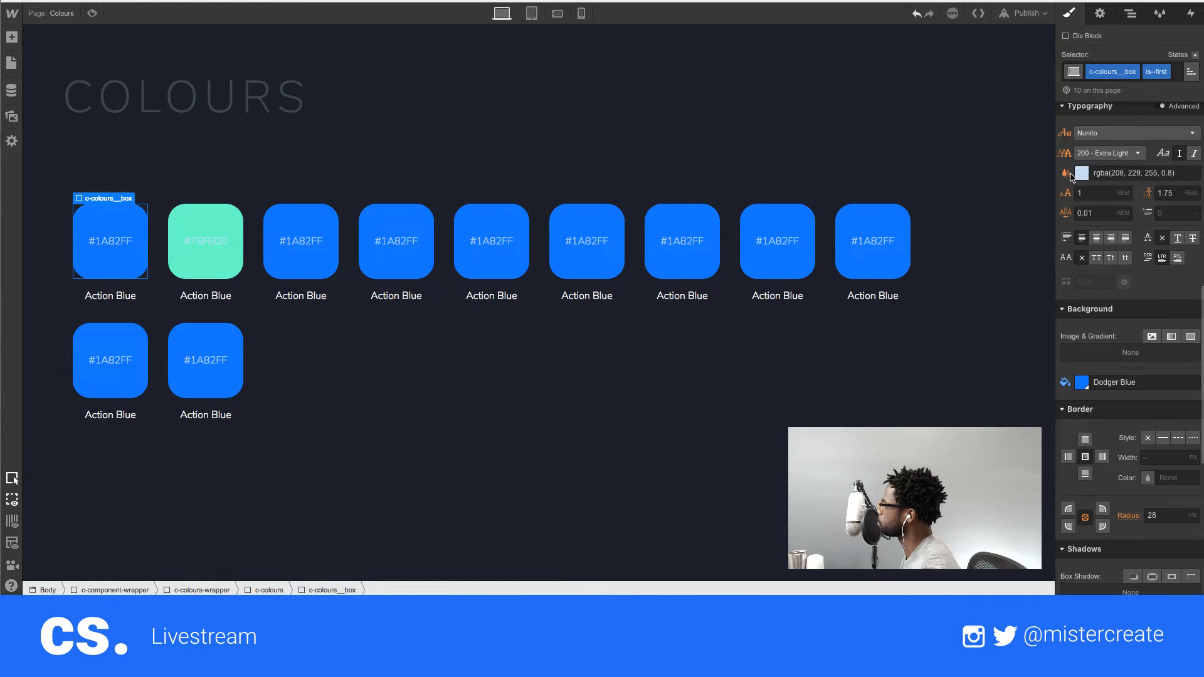
# - Remove is--first from the first swatch to set the base c-colours__box font colour to white, and reapply the is--first combo class
pyautogui.click(1174, 71)
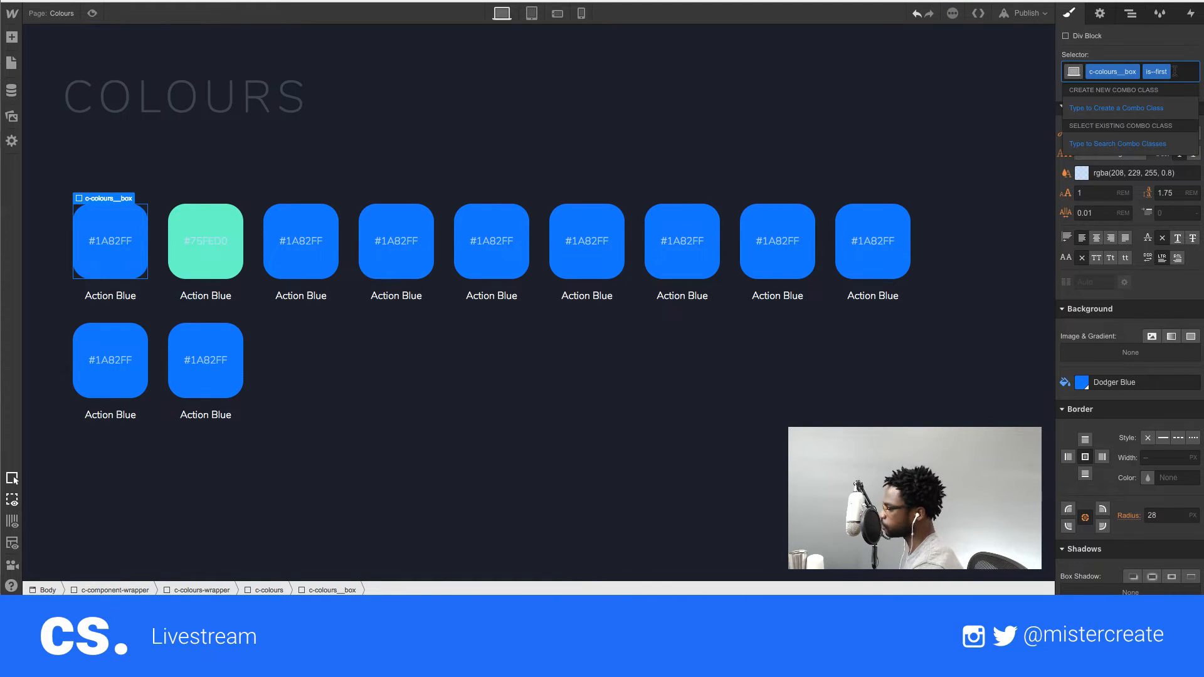
pyautogui.press('BackSpace')
pyautogui.press('Escape')
pyautogui.tripleClick(1105, 172)
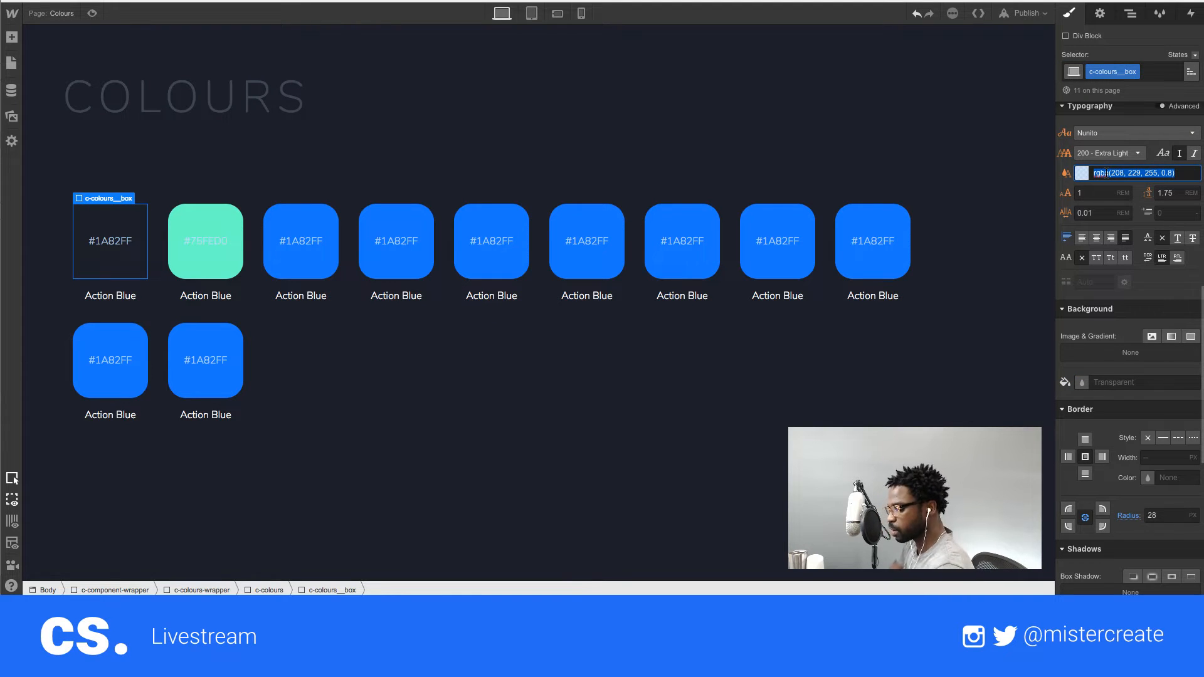
pyautogui.write('fff')
pyautogui.press('Return')
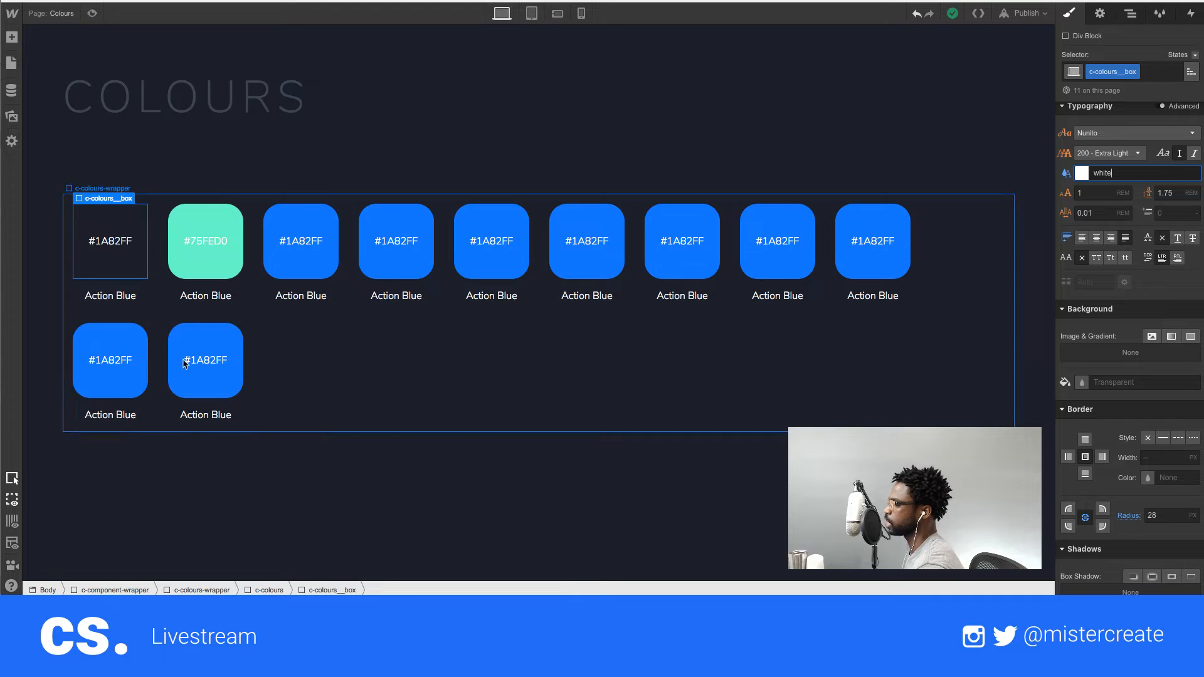
pyautogui.click(1157, 71)
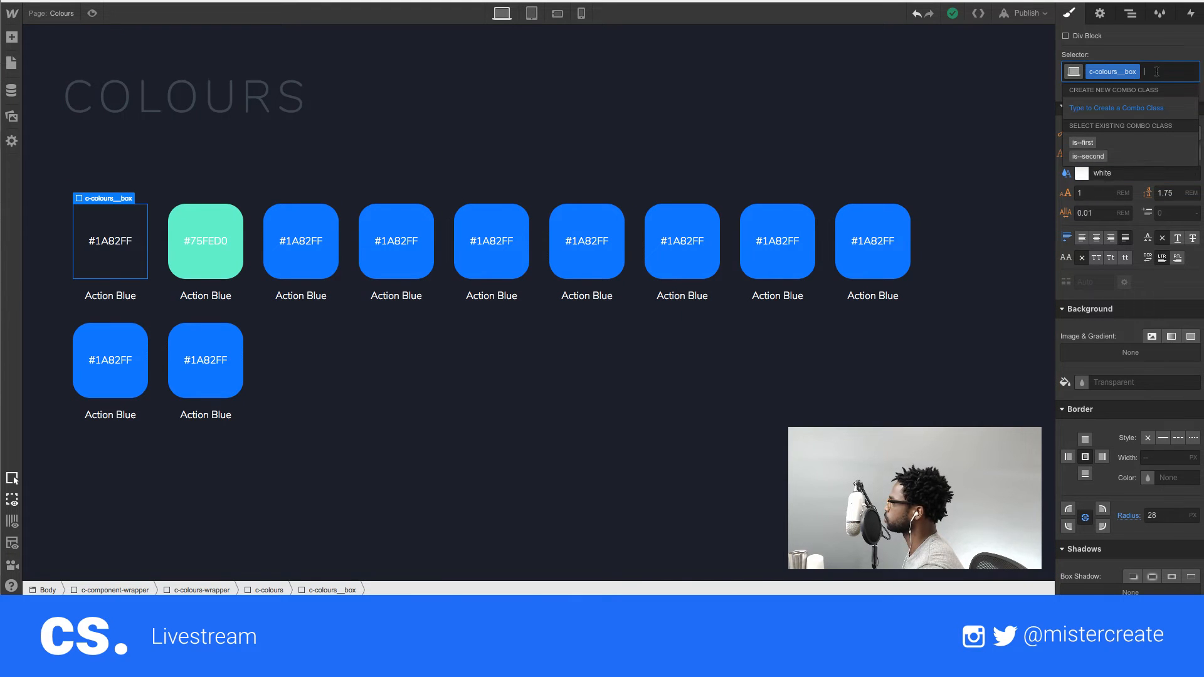
pyautogui.click(1119, 146)
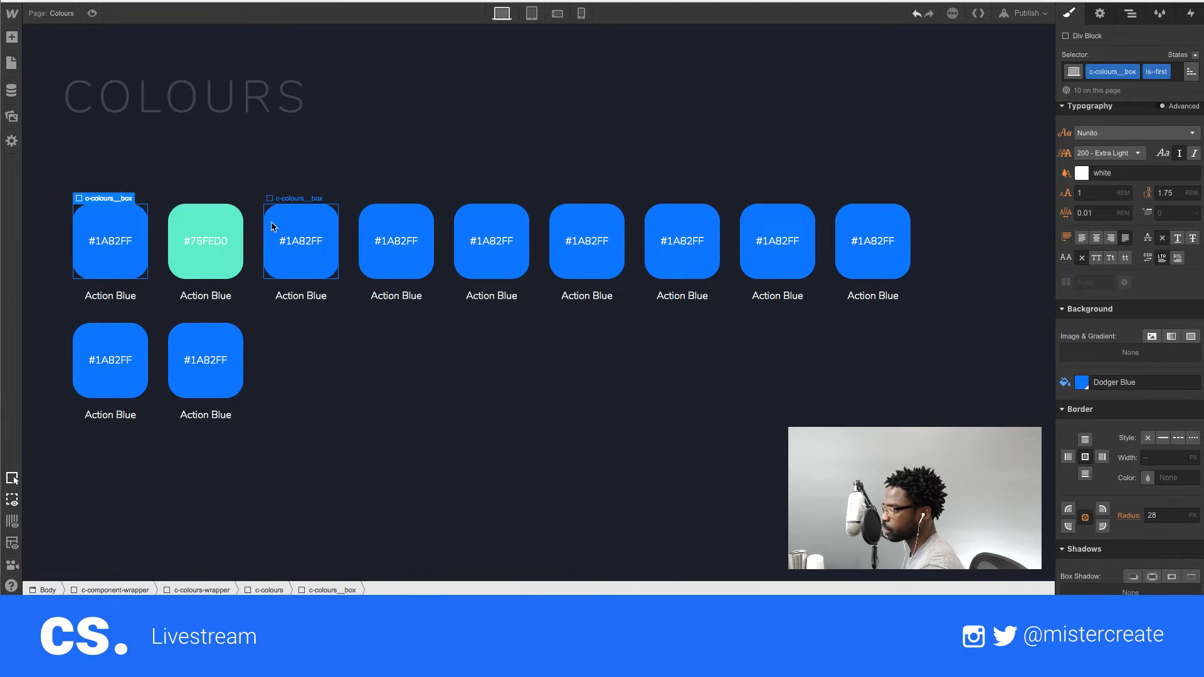
# - Open the third swatch's code text for editing, then switch to Sketch and copy FF165E from the Danger Red swatch
pyautogui.doubleClick(306, 241)
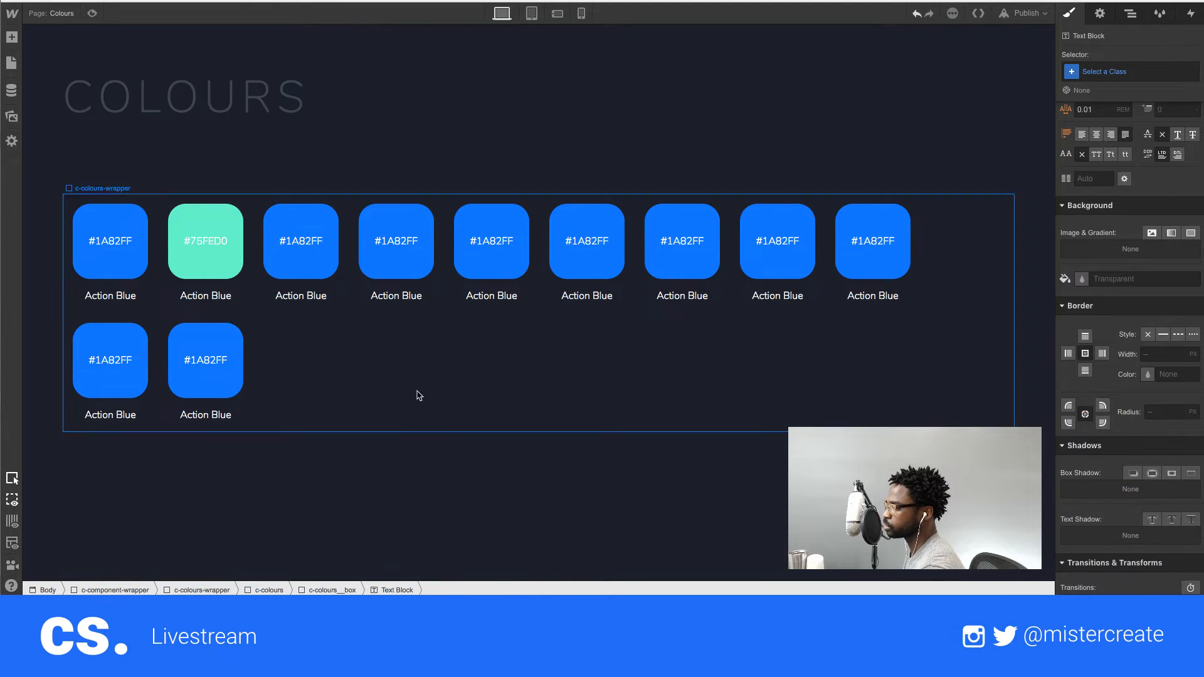
pyautogui.press('super+Tab')
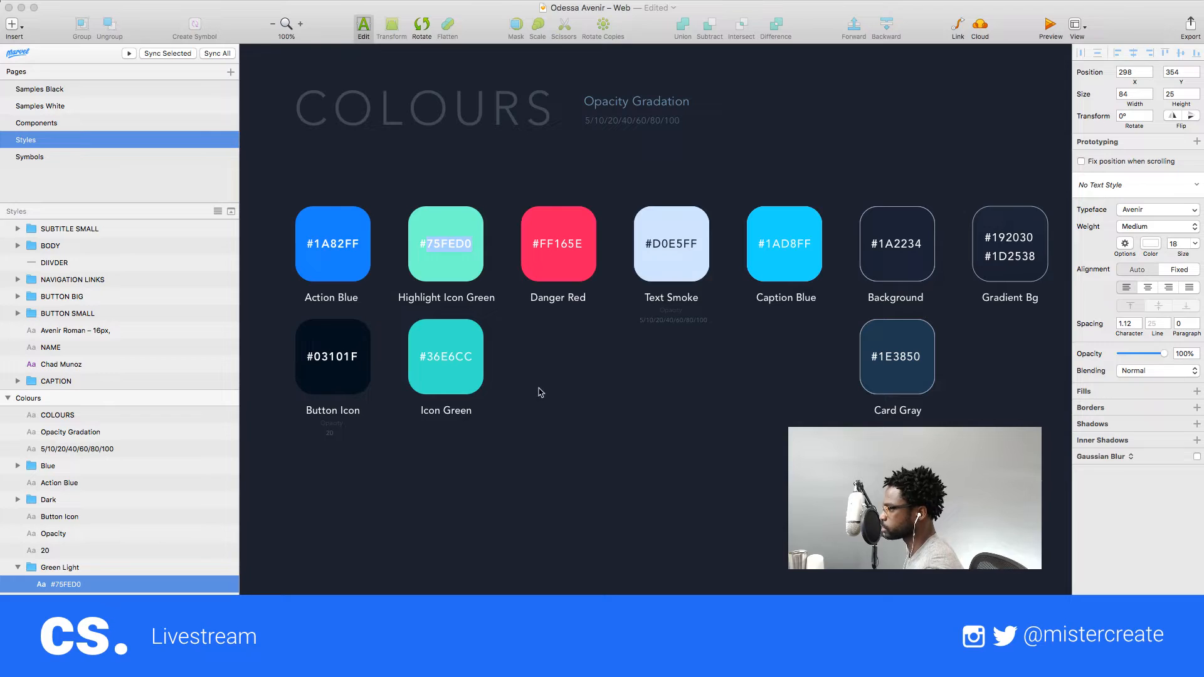
pyautogui.click(564, 239)
pyautogui.doubleClick(556, 244)
pyautogui.press('super+c')
pyautogui.press('super+a')
# - Switch back to Webflow and replace the third swatch's code text with #FF165E
pyautogui.press('super+Tab')
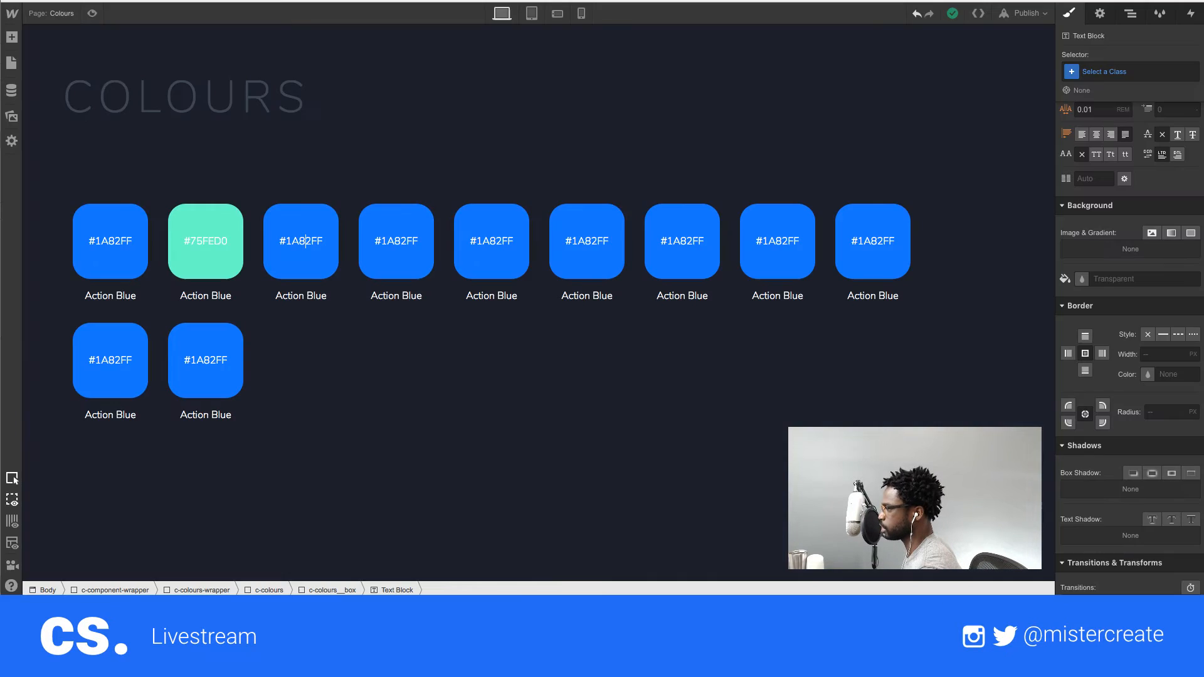
pyautogui.doubleClick(295, 240)
pyautogui.press('super+v')
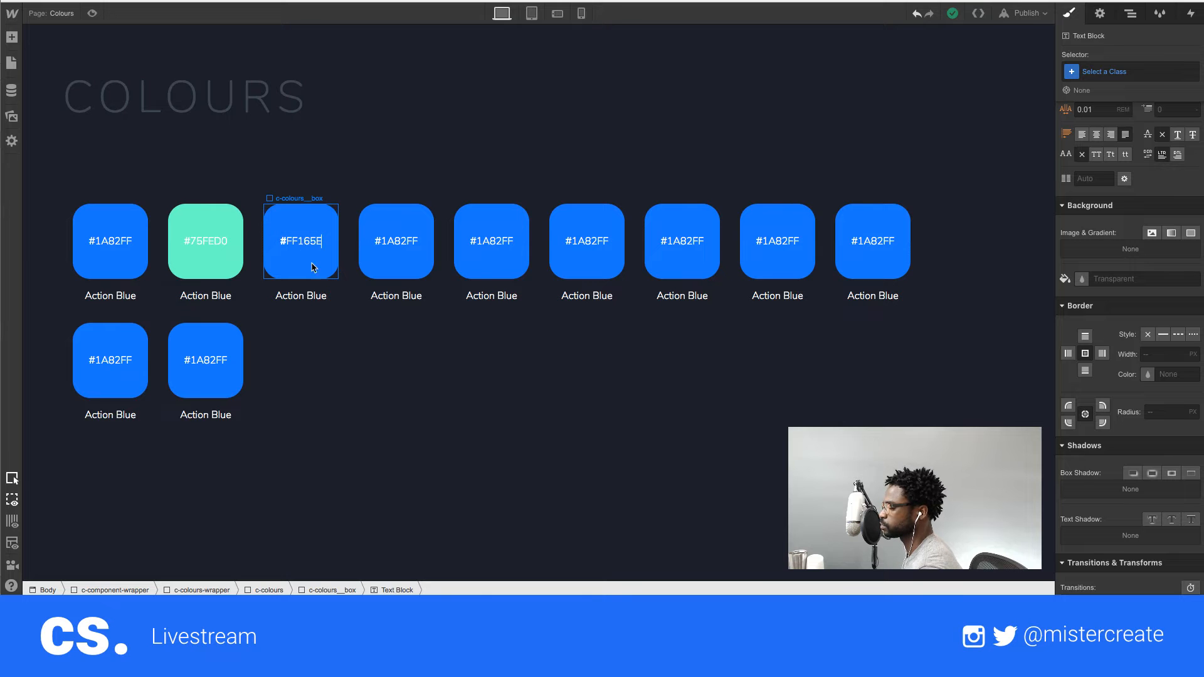
# - Replace the is--first combo class on the third swatch's box with a new combo class named is--third
pyautogui.click(311, 263)
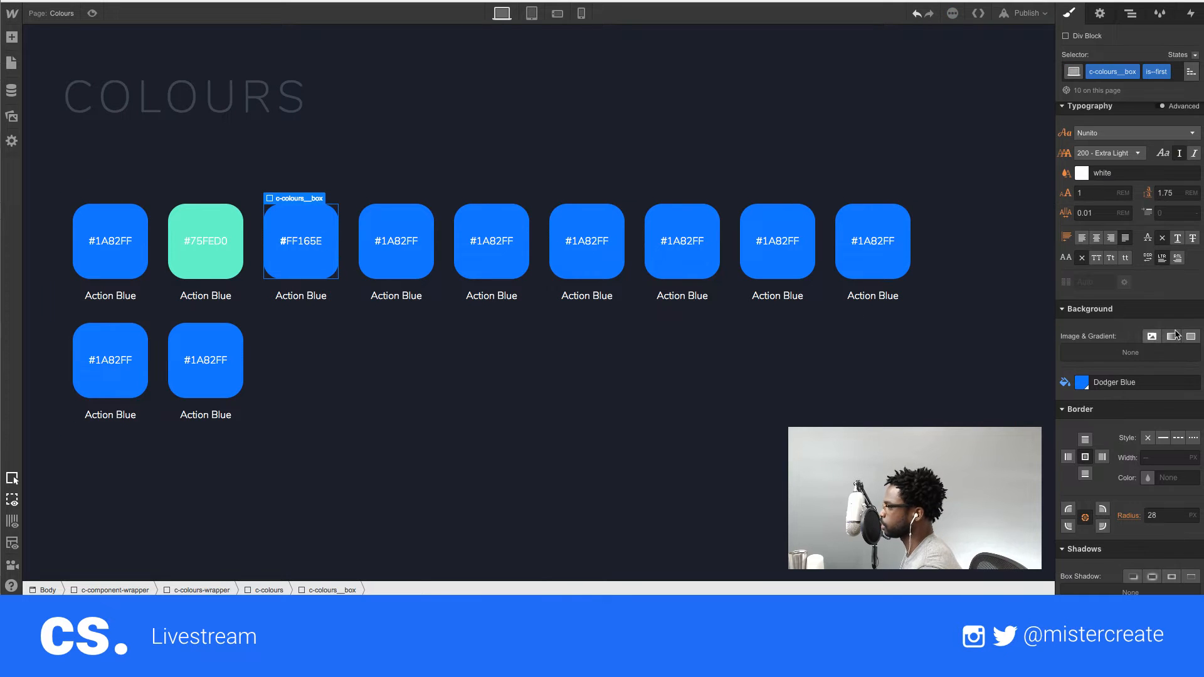
pyautogui.click(1175, 72)
pyautogui.press('BackSpace')
pyautogui.write('is--third')
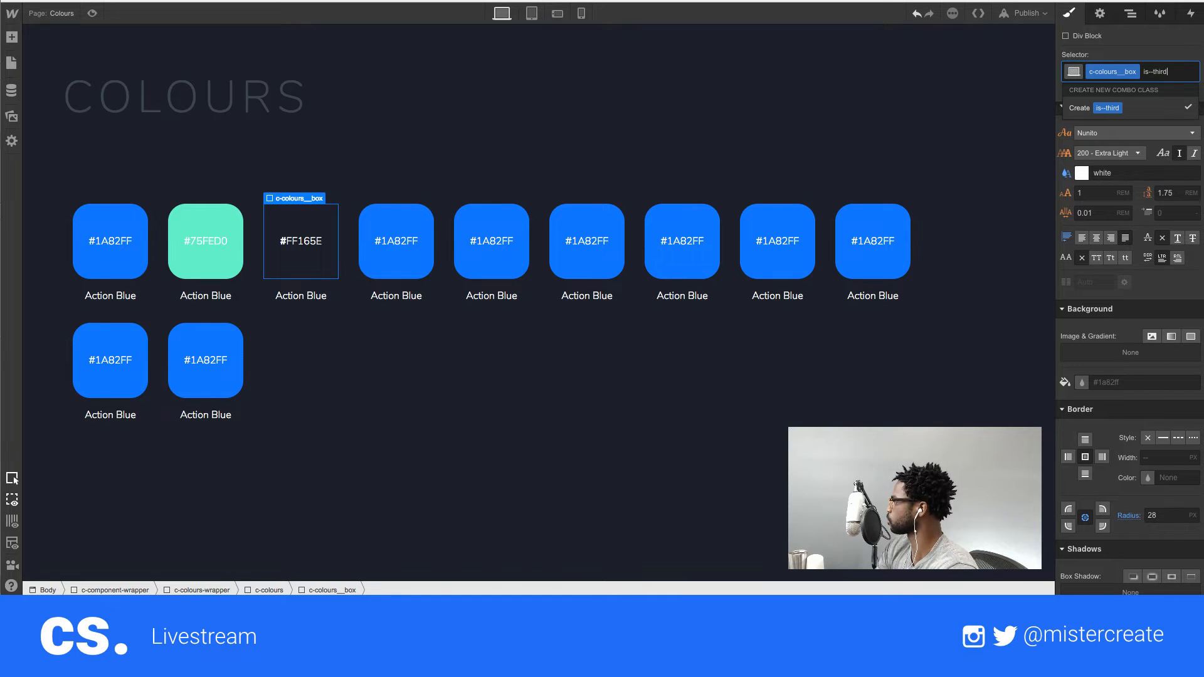
pyautogui.press('Return')
# - Set the background colour of the third swatch's box to #FF165E
pyautogui.click(1128, 383)
pyautogui.write('#FF165E')
pyautogui.press('Return')
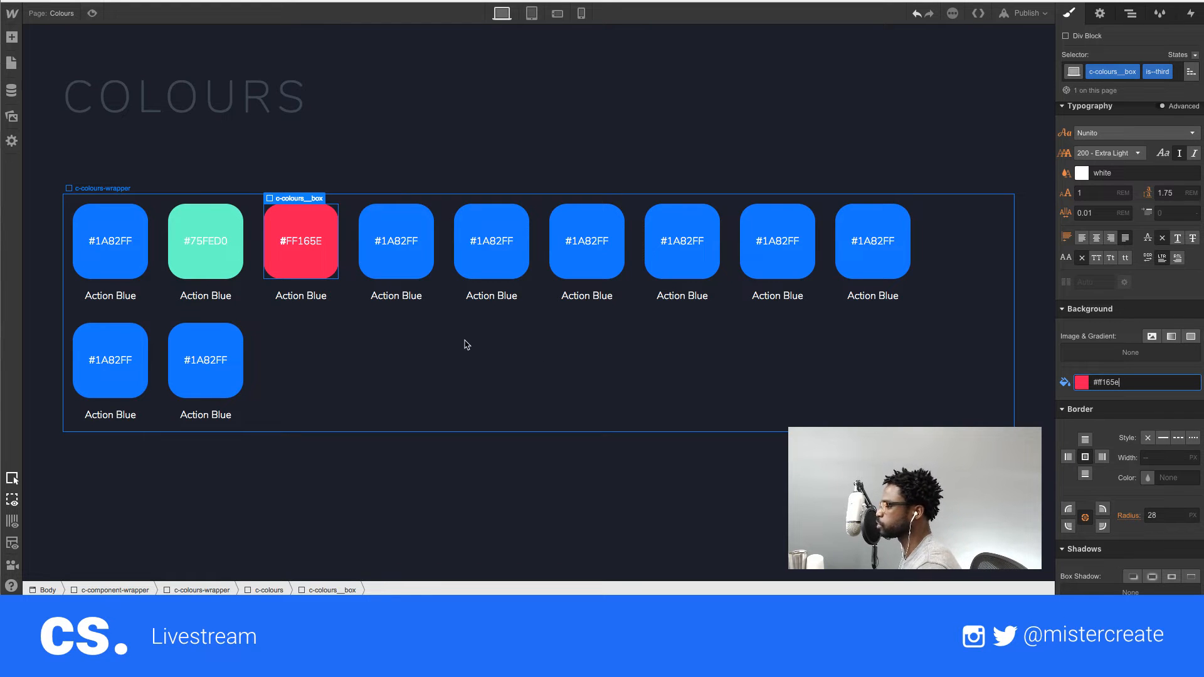
# - Switch to Sketch and copy the label text Highlight Icon Green below the #75FED0 swatch
pyautogui.press('super+Tab')
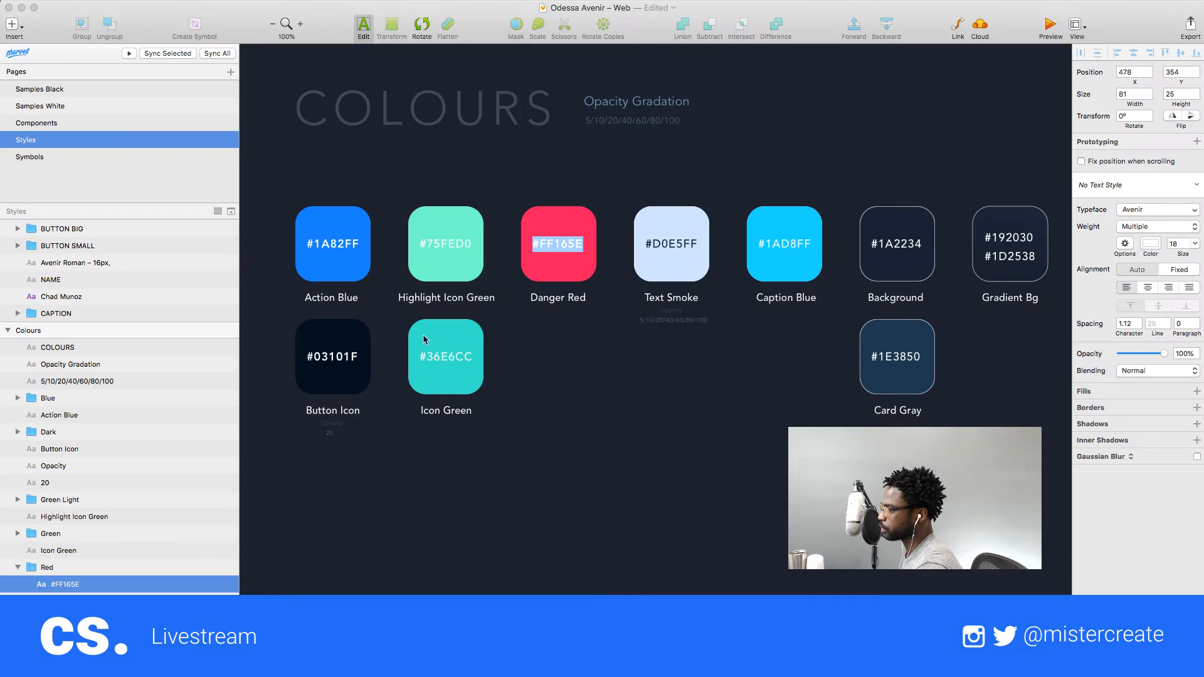
pyautogui.click(450, 298)
pyautogui.doubleClick(450, 297)
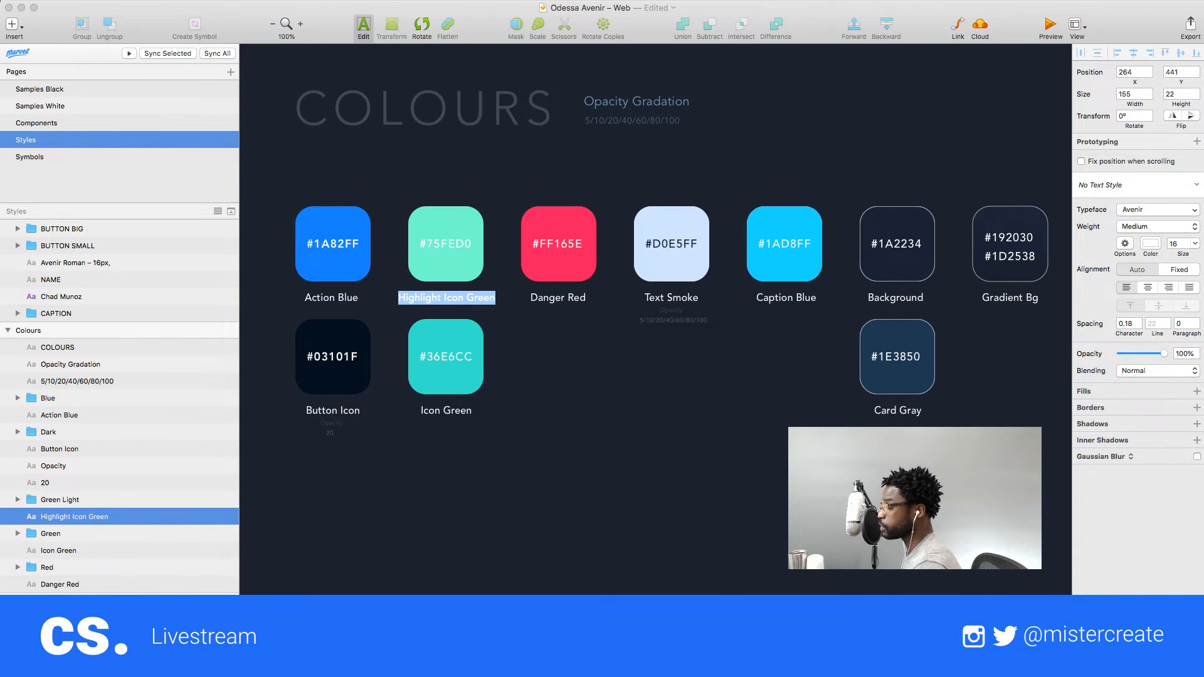
pyautogui.press('super+c')
# - Switch back to Webflow and replace the label below the second swatch with Highlight Icon Green
pyautogui.press('super+Tab')
pyautogui.doubleClick(202, 295)
pyautogui.press('super+v')
pyautogui.press('Escape')
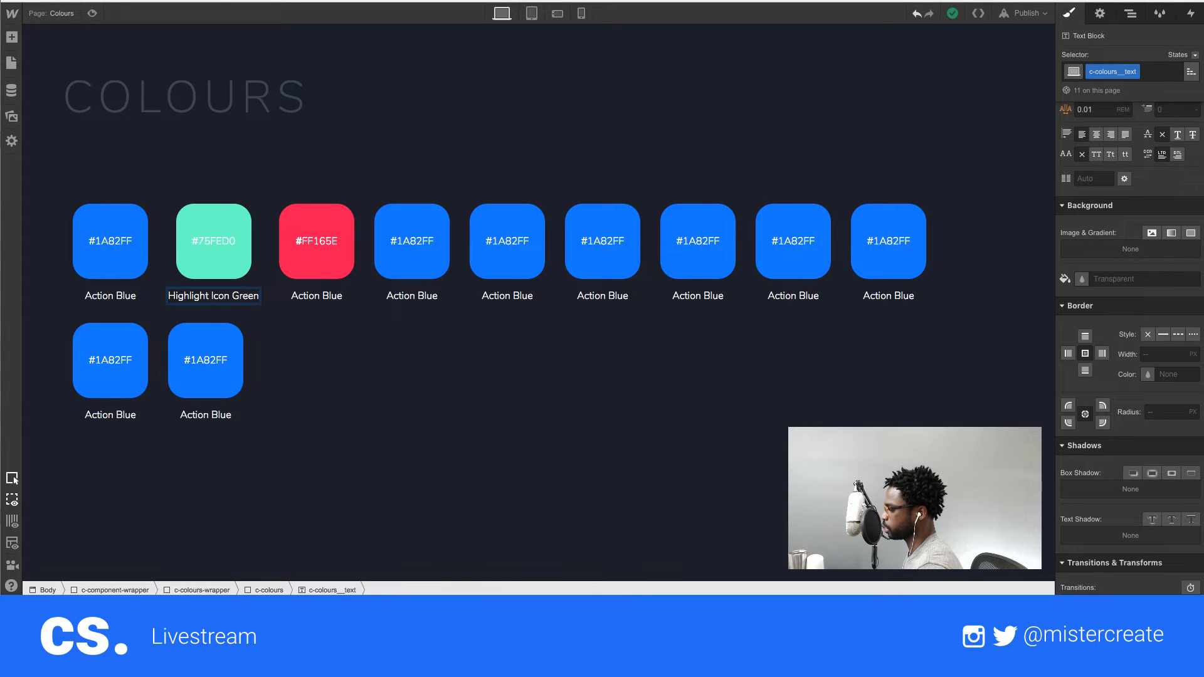
# - Switch to Sketch and copy the label text Danger Red below the #FF165E swatch
pyautogui.press('super+Tab')
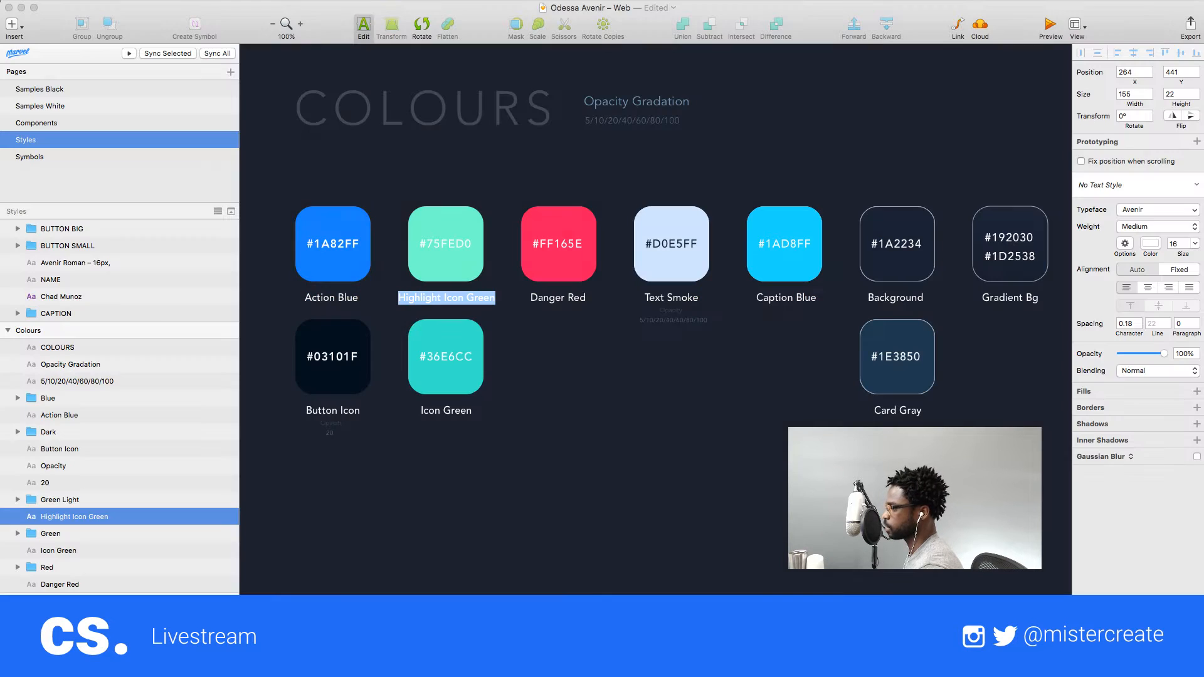
pyautogui.click(551, 299)
pyautogui.doubleClick(551, 299)
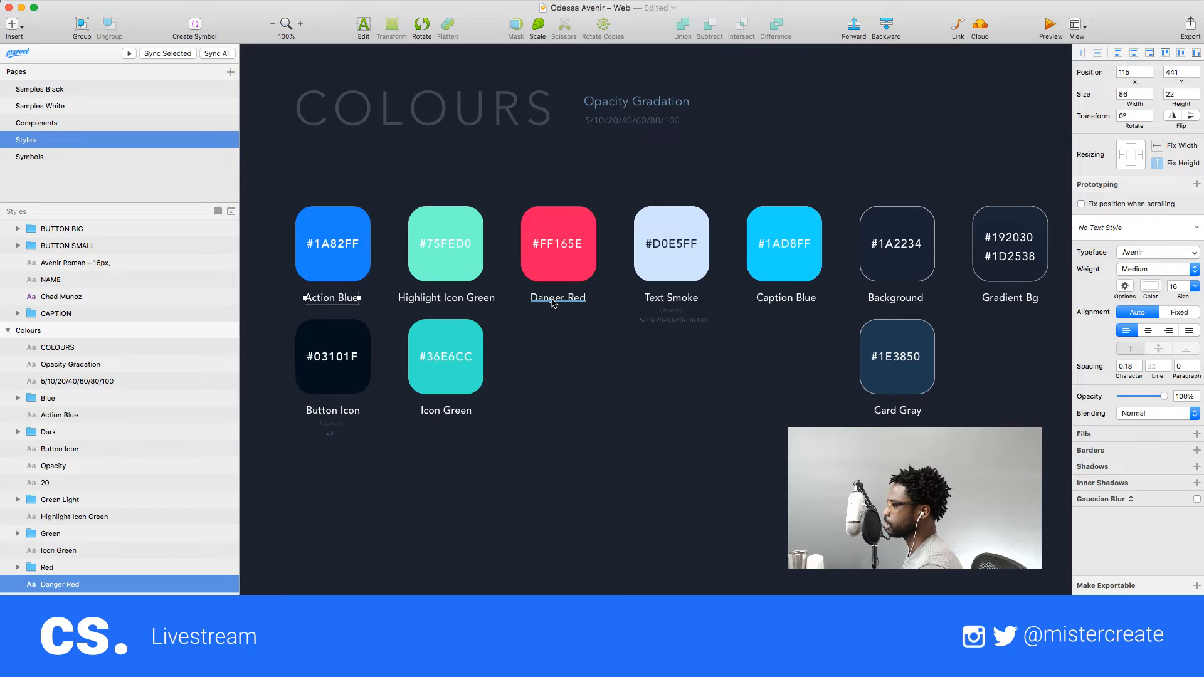
pyautogui.click(551, 299)
pyautogui.tripleClick(551, 299)
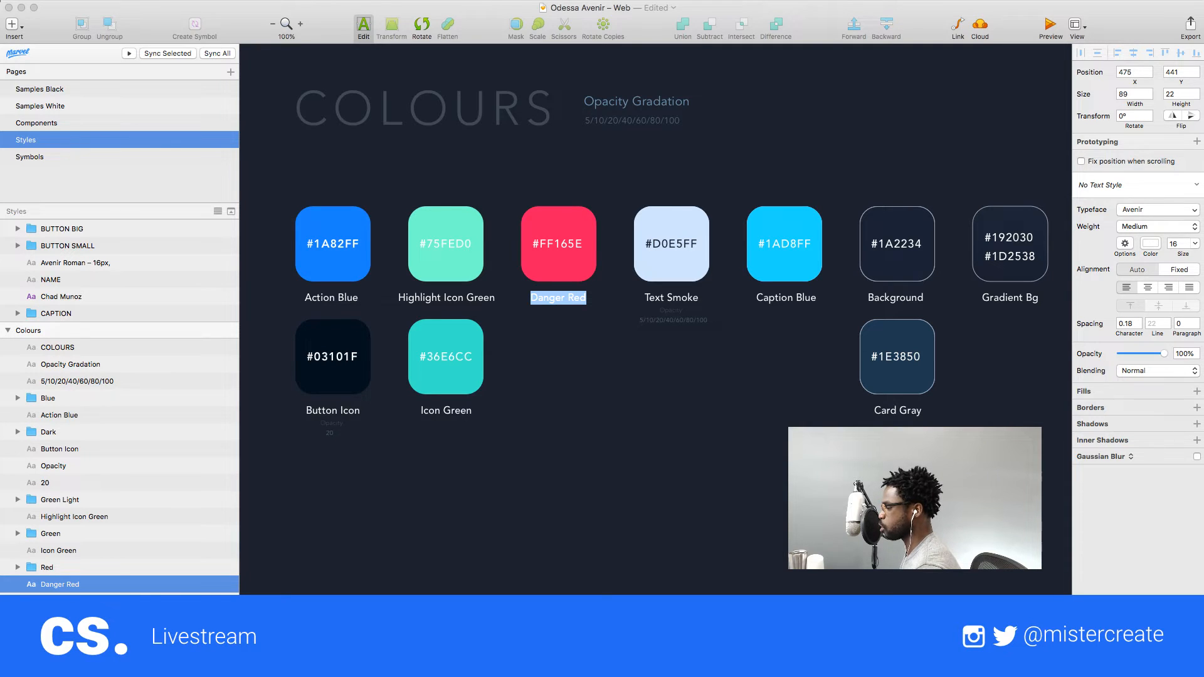
# - Switch back to Webflow and replace the label below the third swatch with Danger Red
pyautogui.press('super+Tab')
pyautogui.tripleClick(304, 294)
pyautogui.write('Danger Red')
pyautogui.click(322, 319)
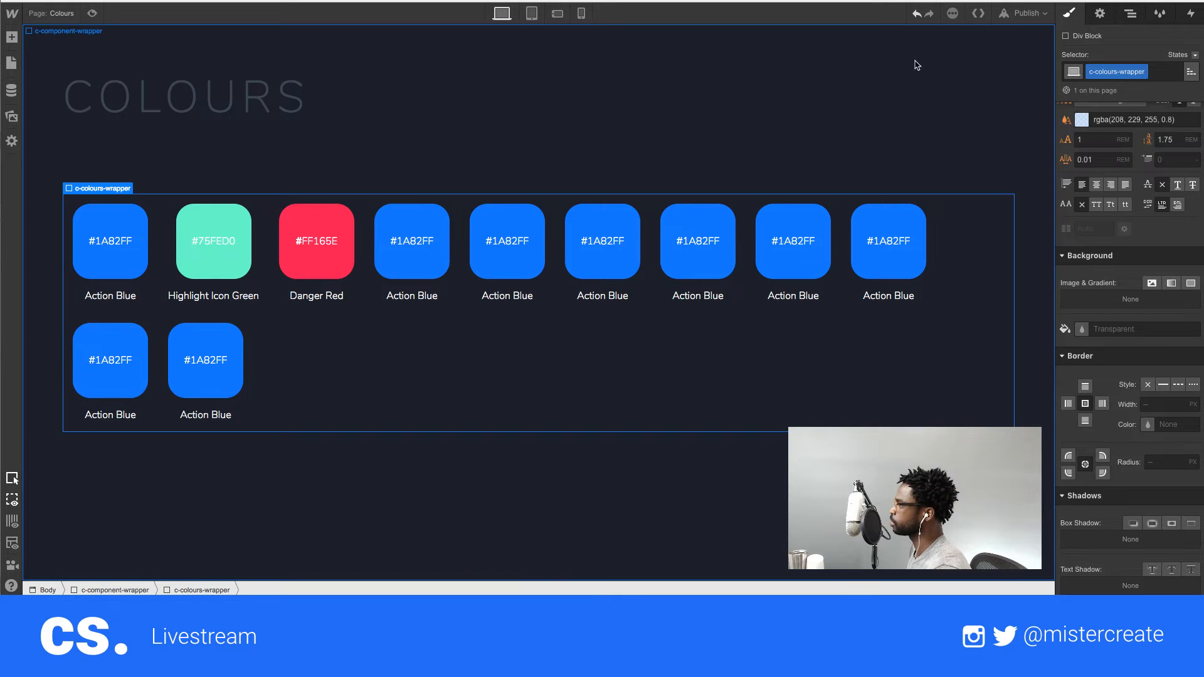
# - Save a backup of the site with the description Colours Implementation
pyautogui.click(1019, 13)
pyautogui.click(186, 161)
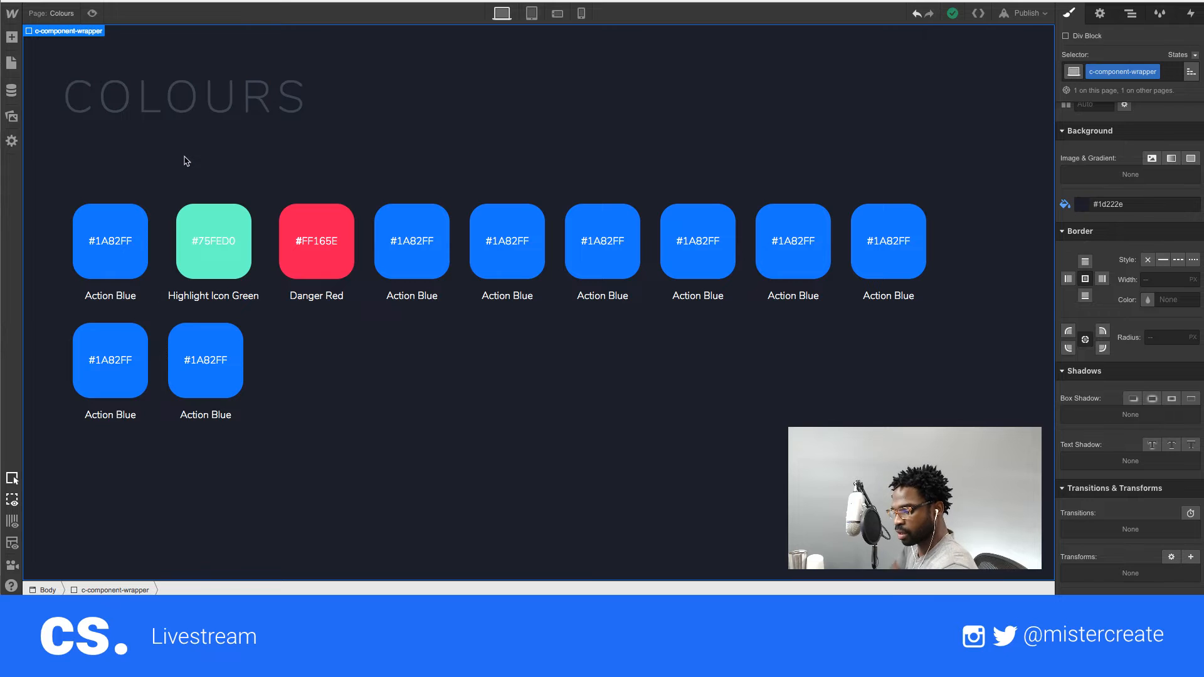
pyautogui.hotkey('ctrl', 's')
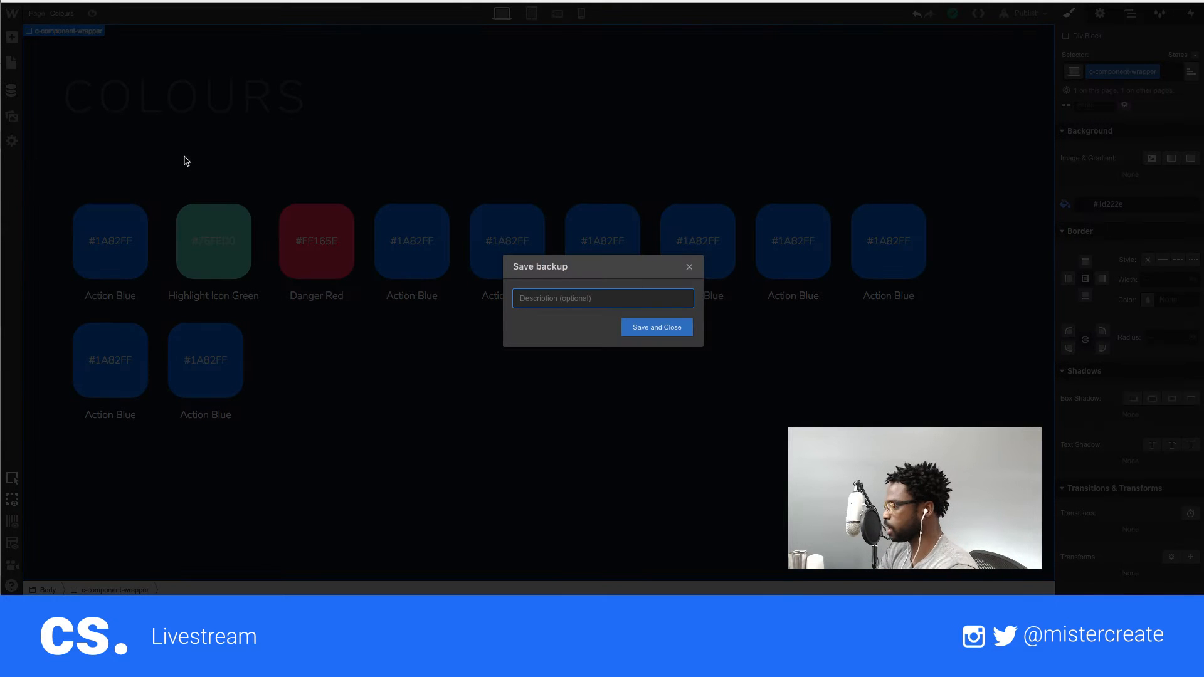
pyautogui.write('Colours Implementation')
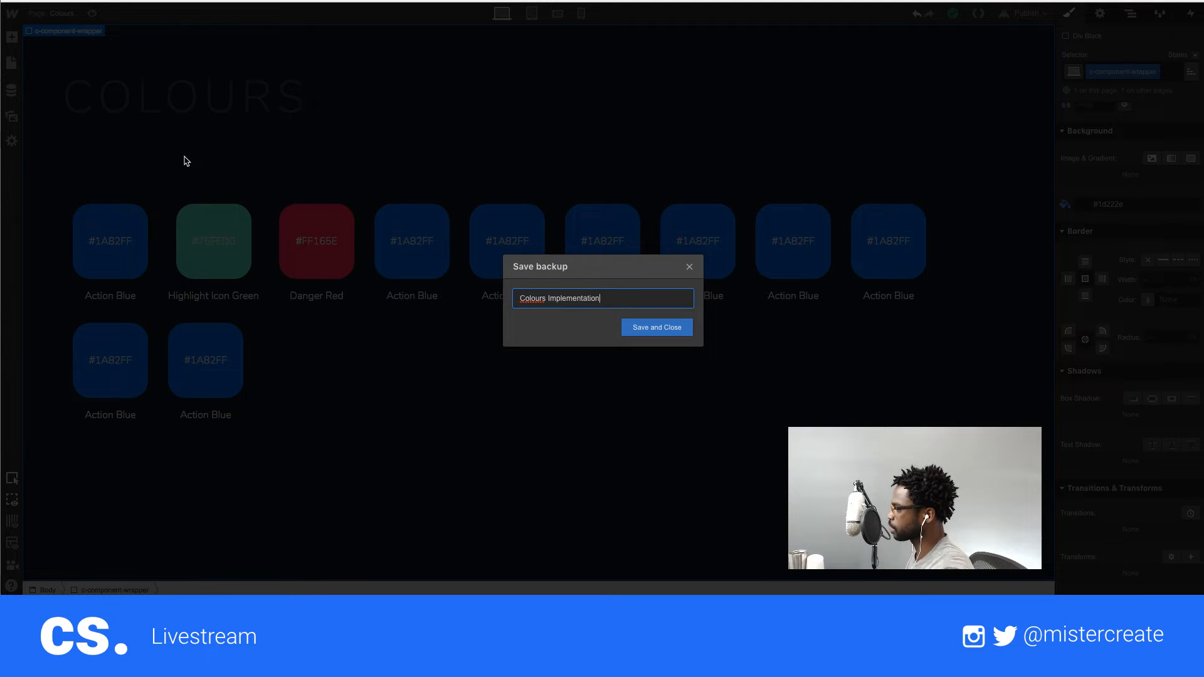
pyautogui.click(653, 330)
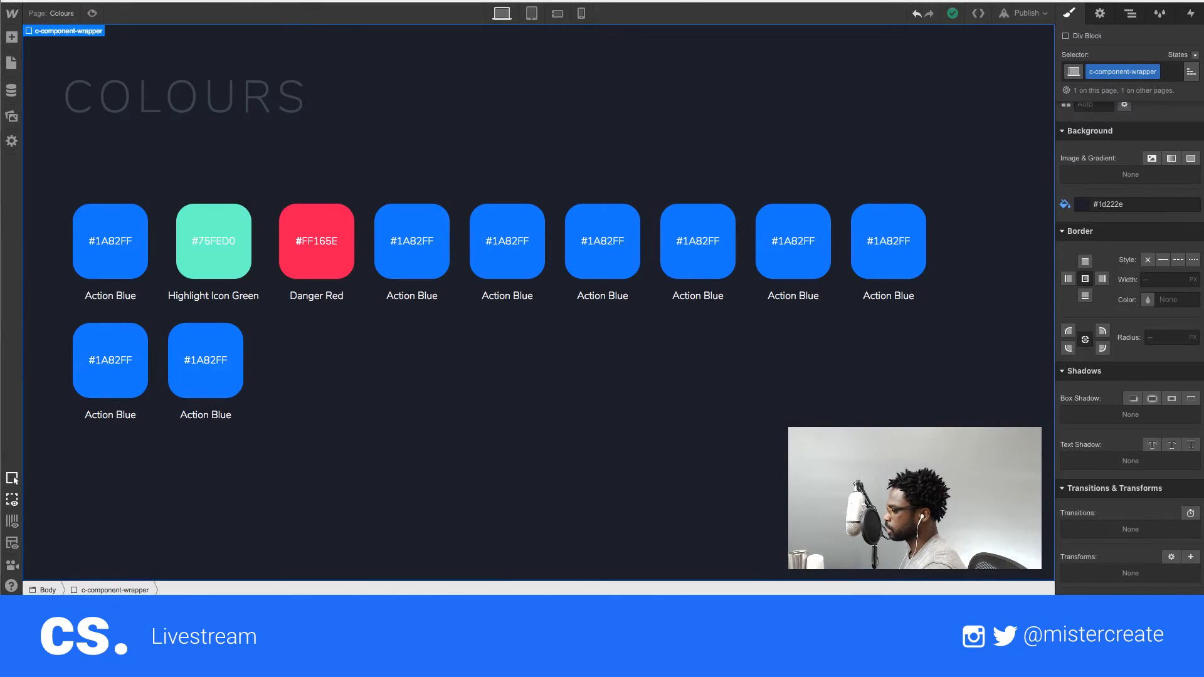
# - Switch to Sketch, open the Components page and look across its row of artboards from Headers to Footers and back
pyautogui.press('super+Tab')
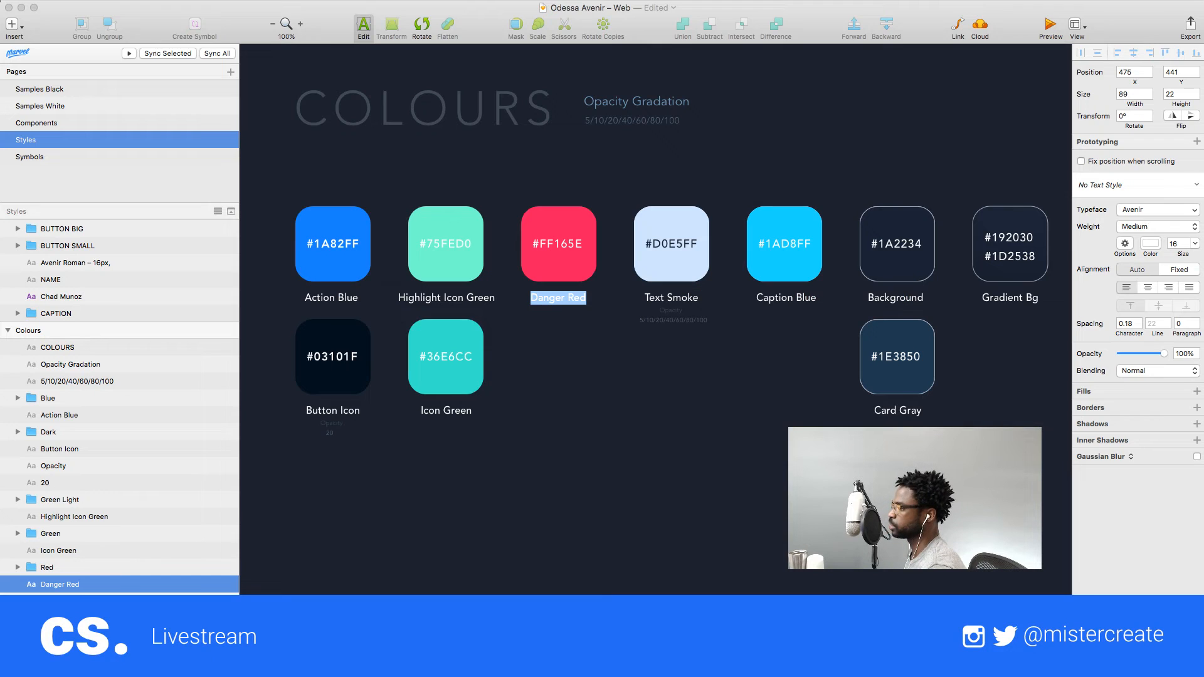
pyautogui.click(64, 128)
pyautogui.click(67, 128)
pyautogui.scroll(3, 449, 344)
pyautogui.scroll(1, 449, 344)
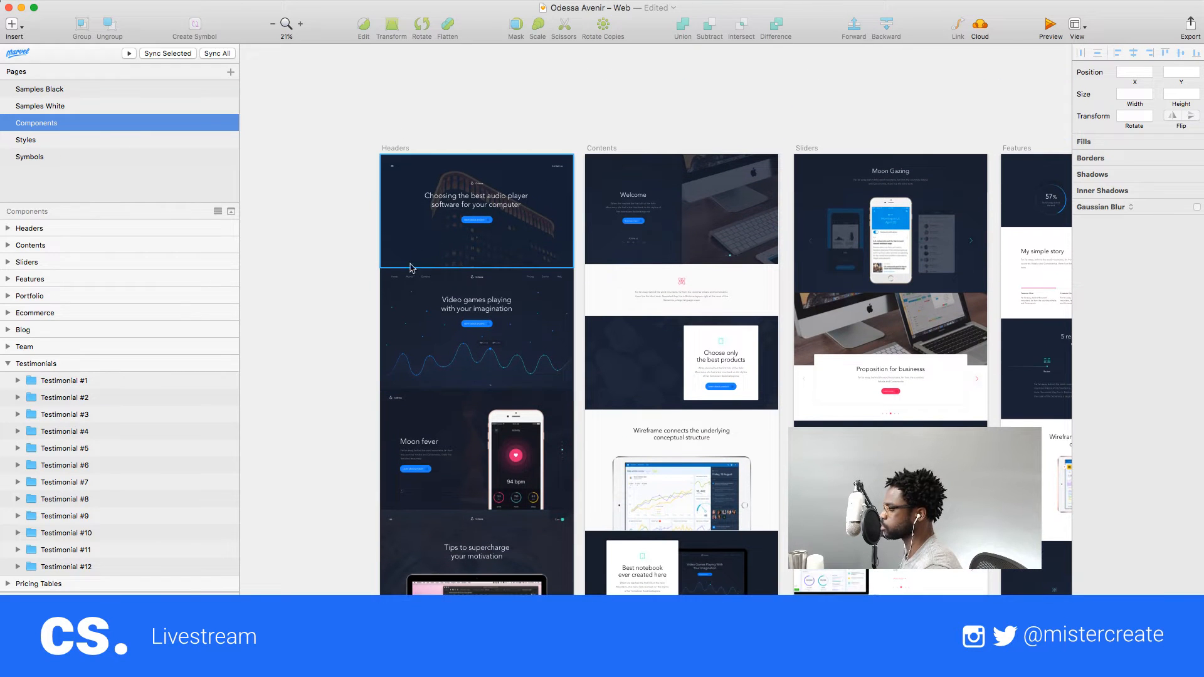
pyautogui.hscroll(10, 400, 358)
pyautogui.scroll(-4, 400, 358)
pyautogui.scroll(4, 400, 358)
pyautogui.hscroll(12, 398, 358)
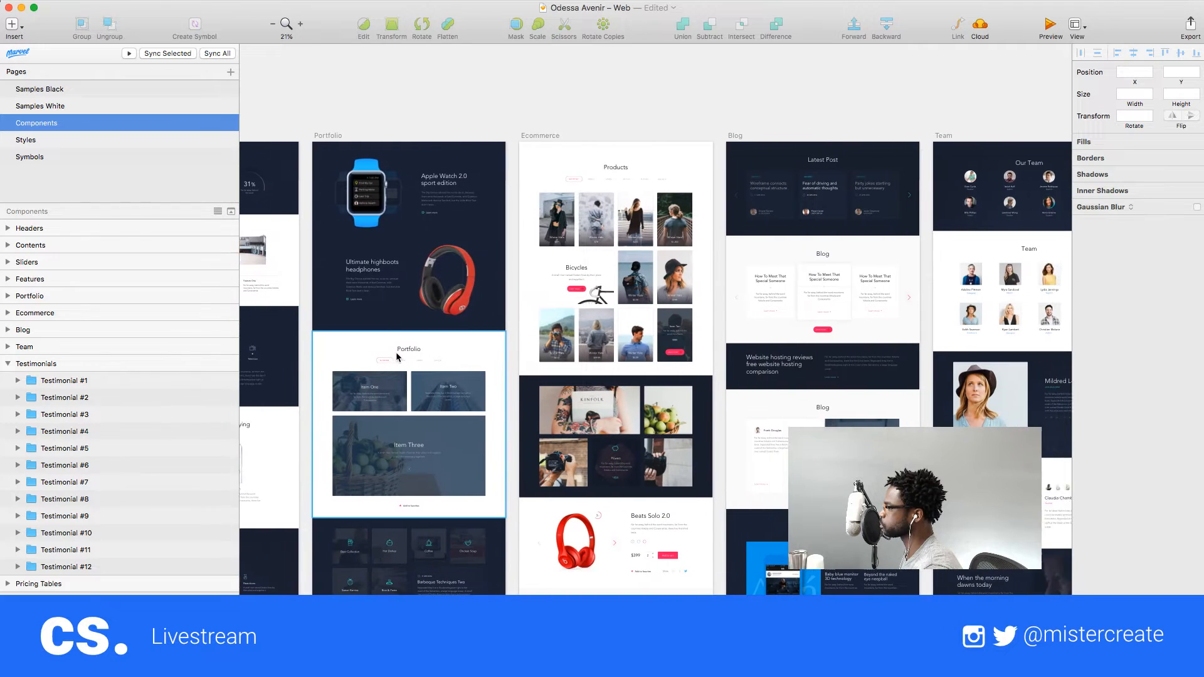
pyautogui.hscroll(8, 395, 357)
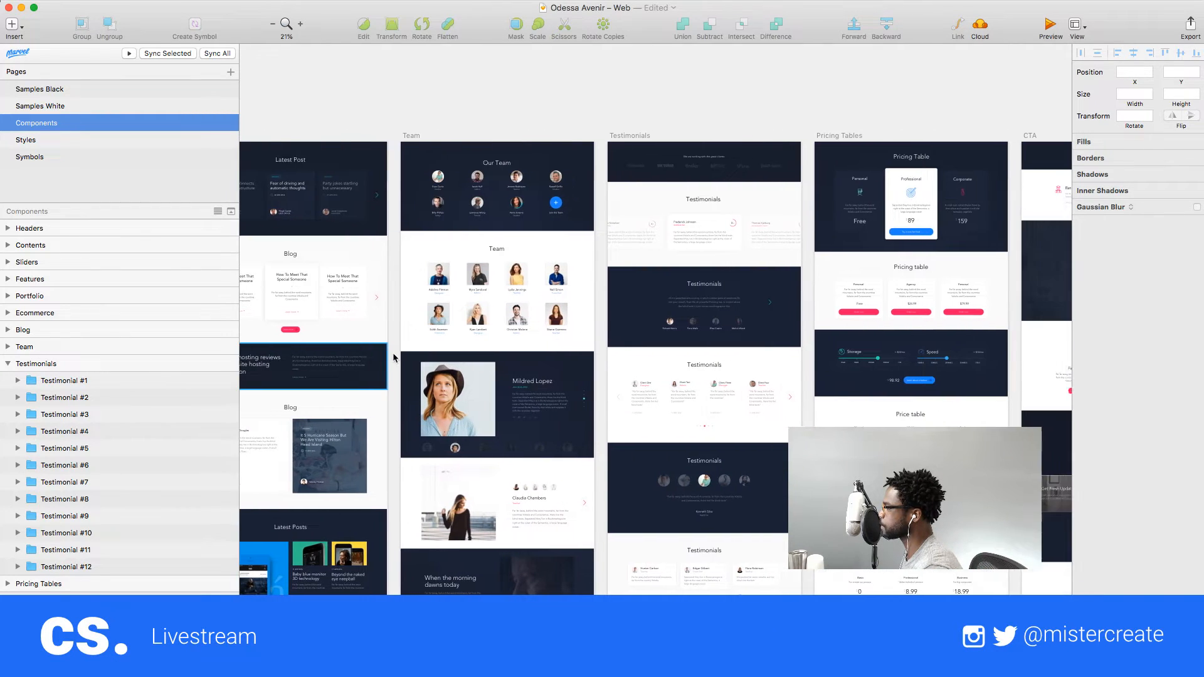
pyautogui.hscroll(10, 395, 356)
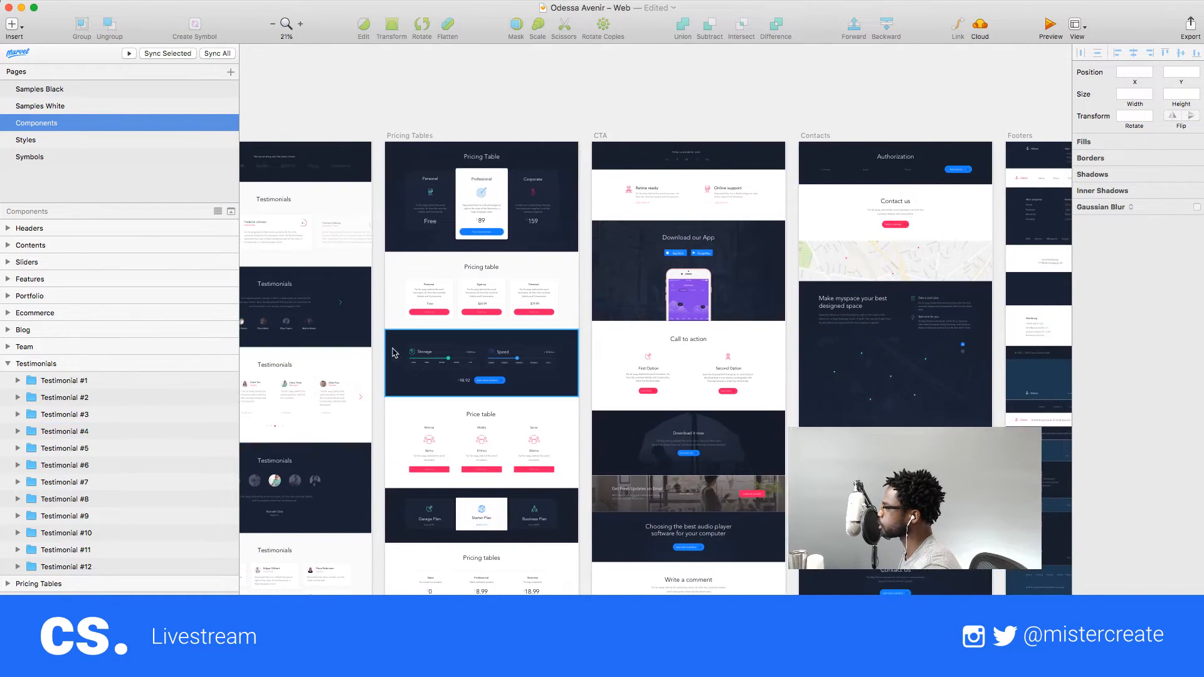
pyautogui.hscroll(-5, 394, 350)
pyautogui.hscroll(-20, 394, 350)
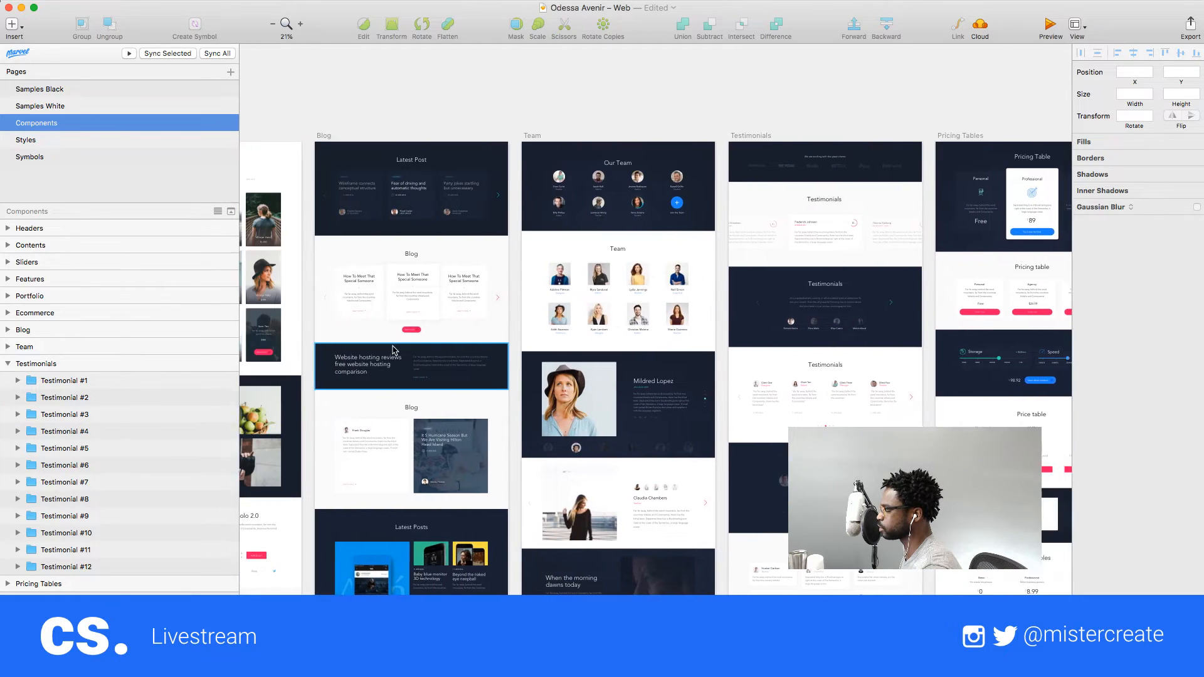
pyautogui.hscroll(-20, 394, 352)
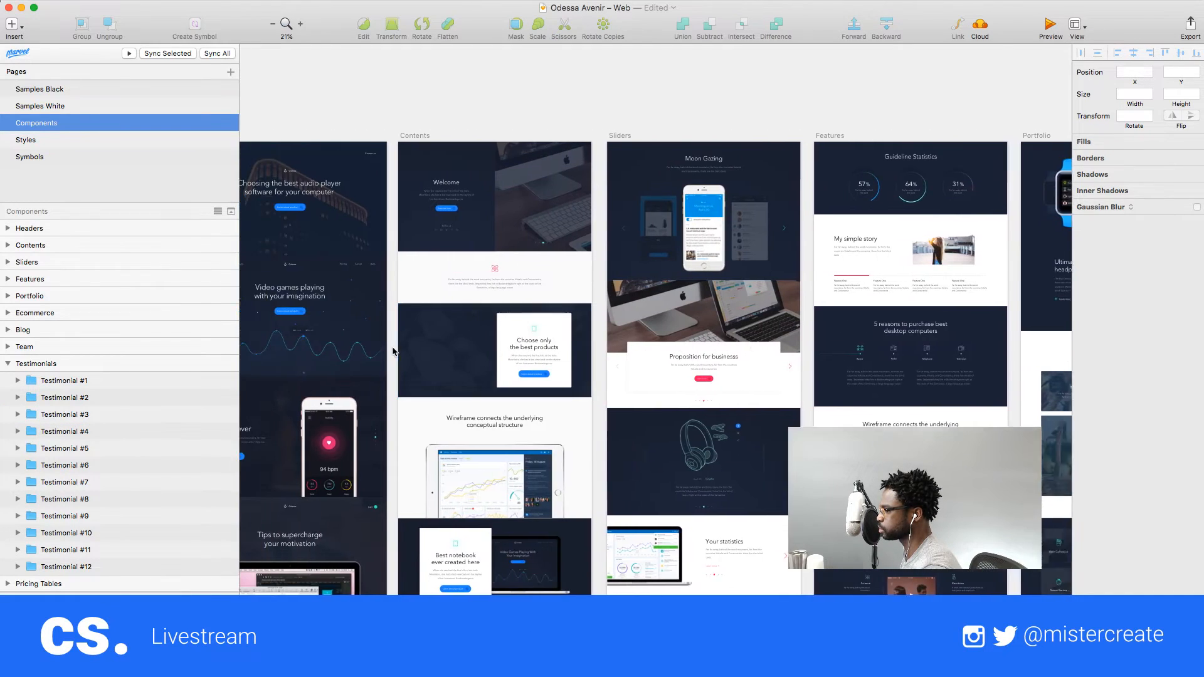
# - Examine the section designs down the Headers, Contents and Sliders artboards on the Components page
pyautogui.scroll(-4, 394, 351)
pyautogui.scroll(-8, 393, 351)
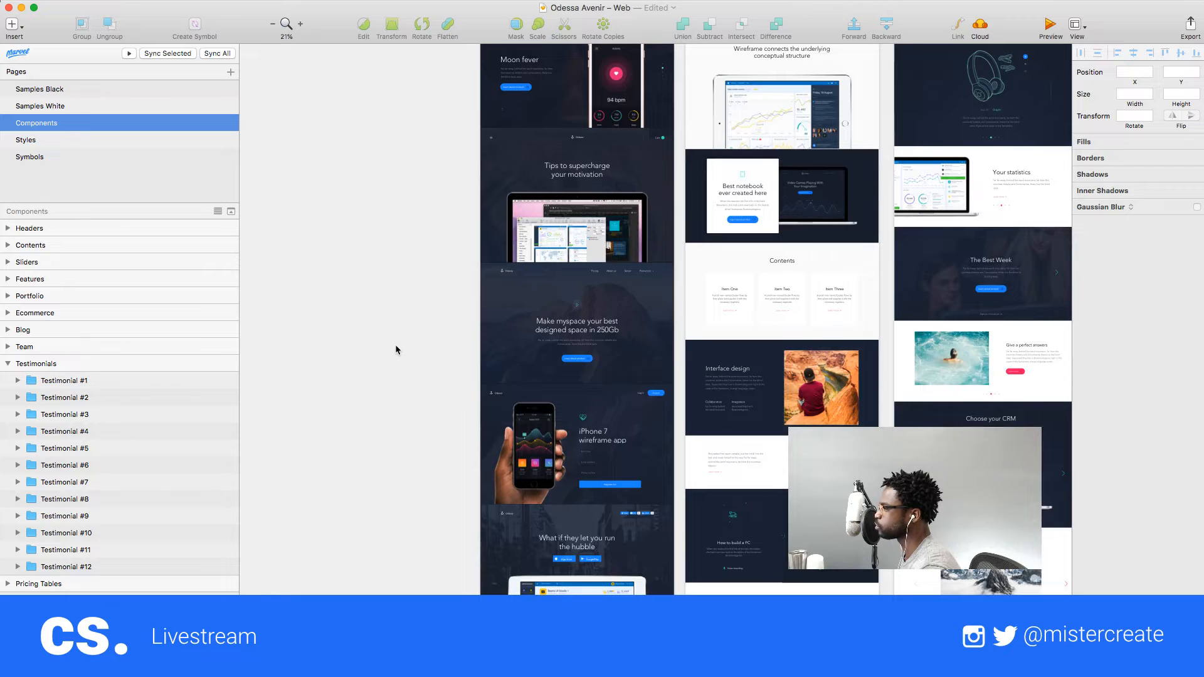
pyautogui.scroll(-3, 396, 350)
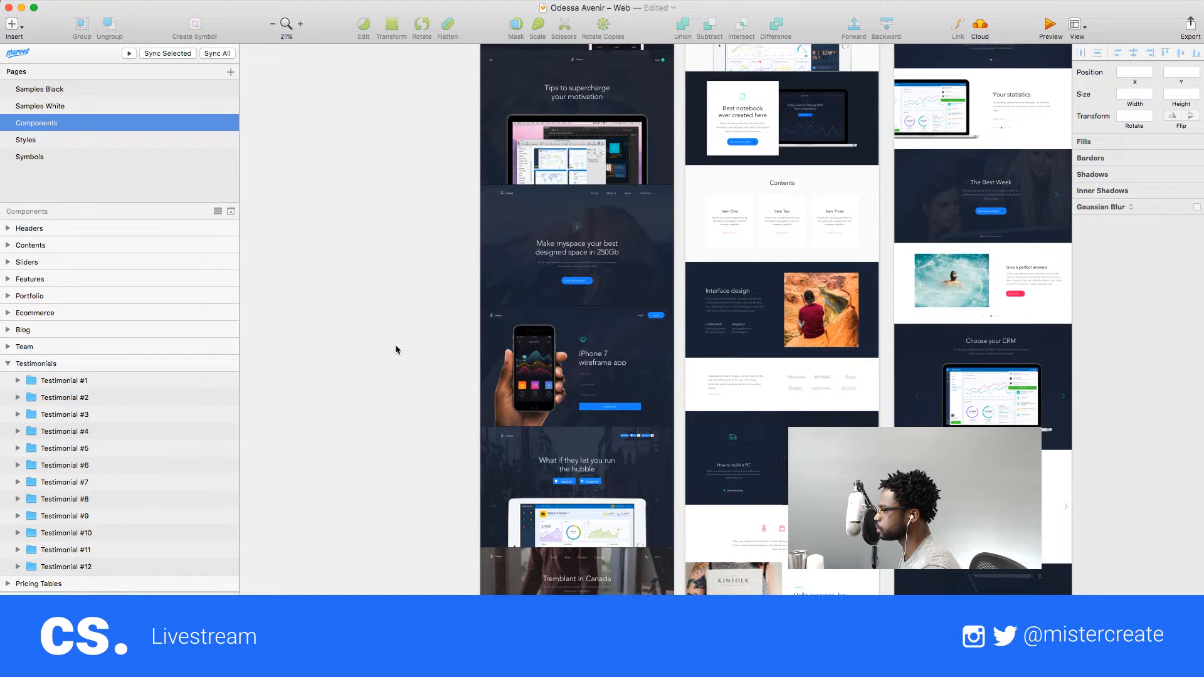
pyautogui.scroll(-3, 396, 350)
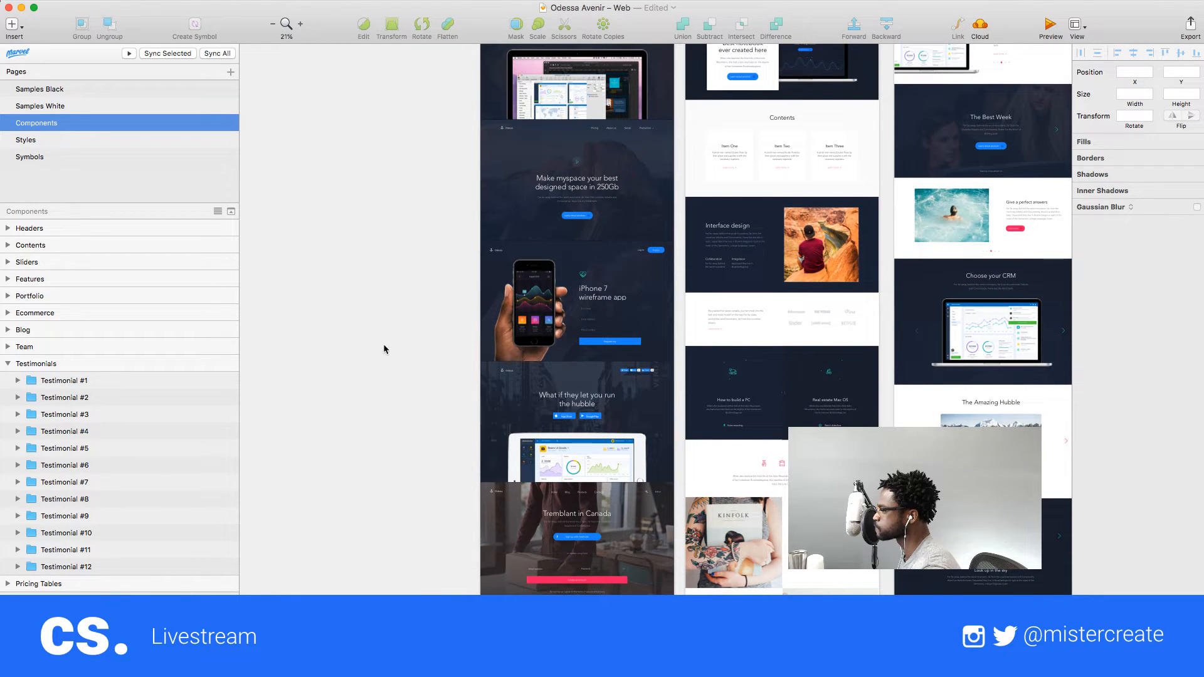
pyautogui.scroll(-15, 403, 337)
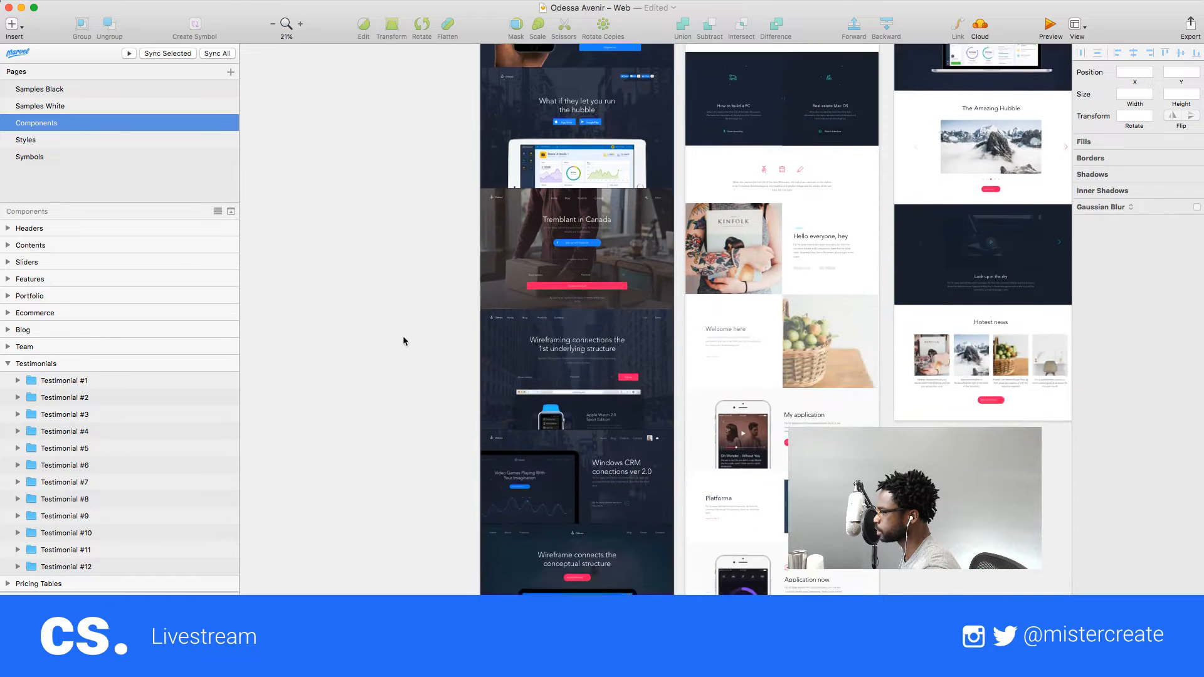
pyautogui.scroll(-3, 402, 338)
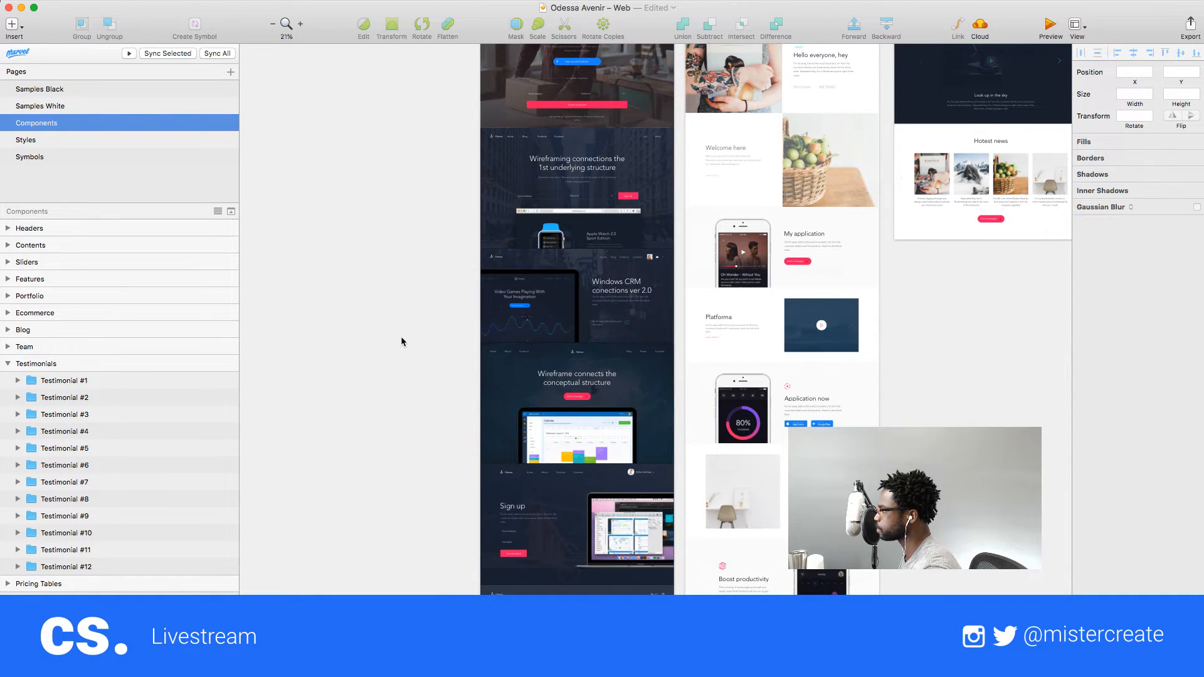
pyautogui.scroll(5, 401, 339)
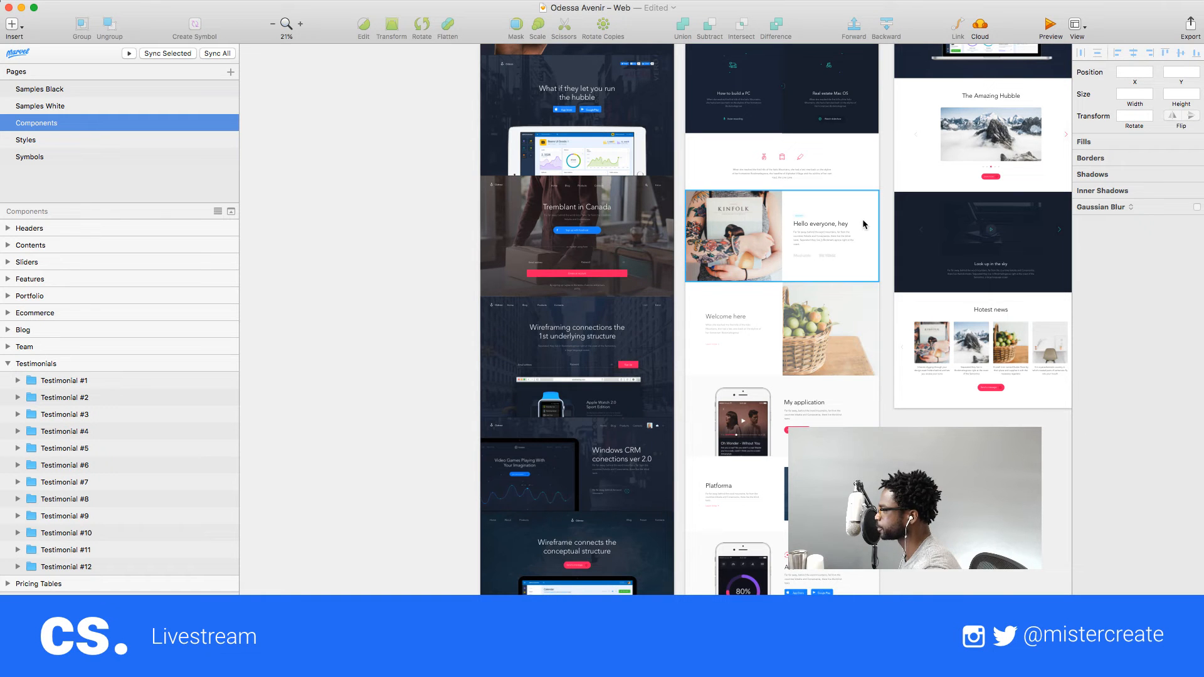
pyautogui.scroll(8, 864, 223)
pyautogui.hscroll(2, 863, 223)
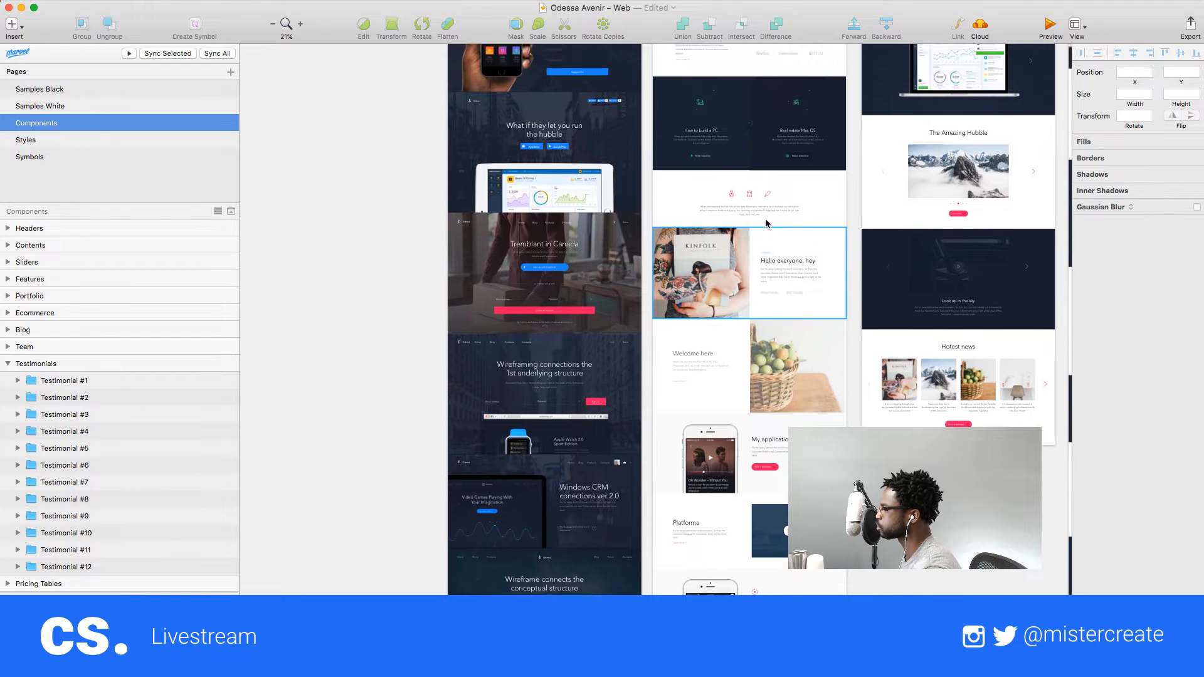
pyautogui.scroll(15, 766, 225)
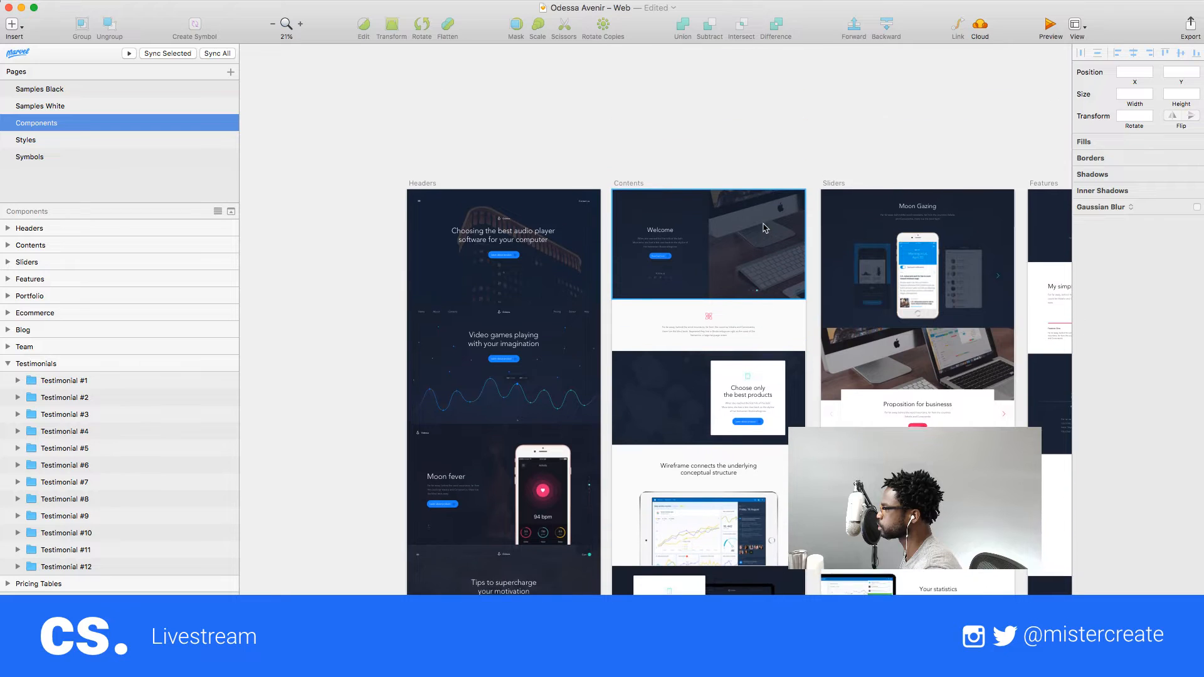
pyautogui.scroll(-20, 641, 204)
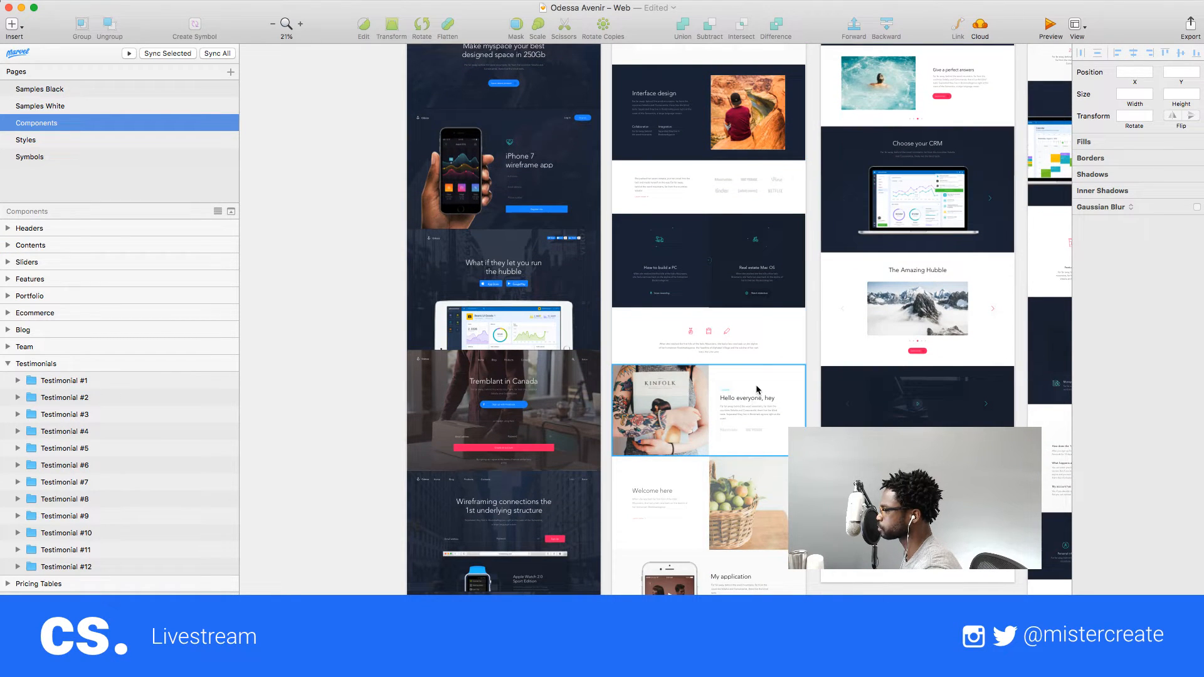
pyautogui.scroll(5, 758, 390)
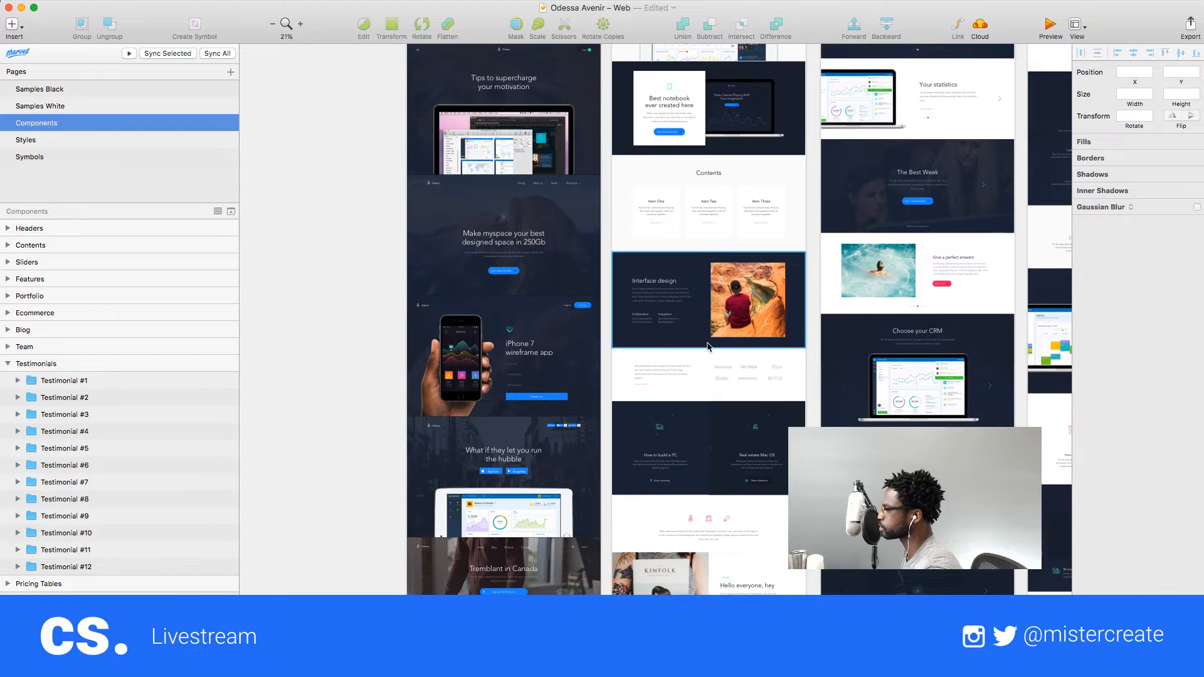
pyautogui.scroll(-4, 712, 464)
pyautogui.scroll(15, 712, 464)
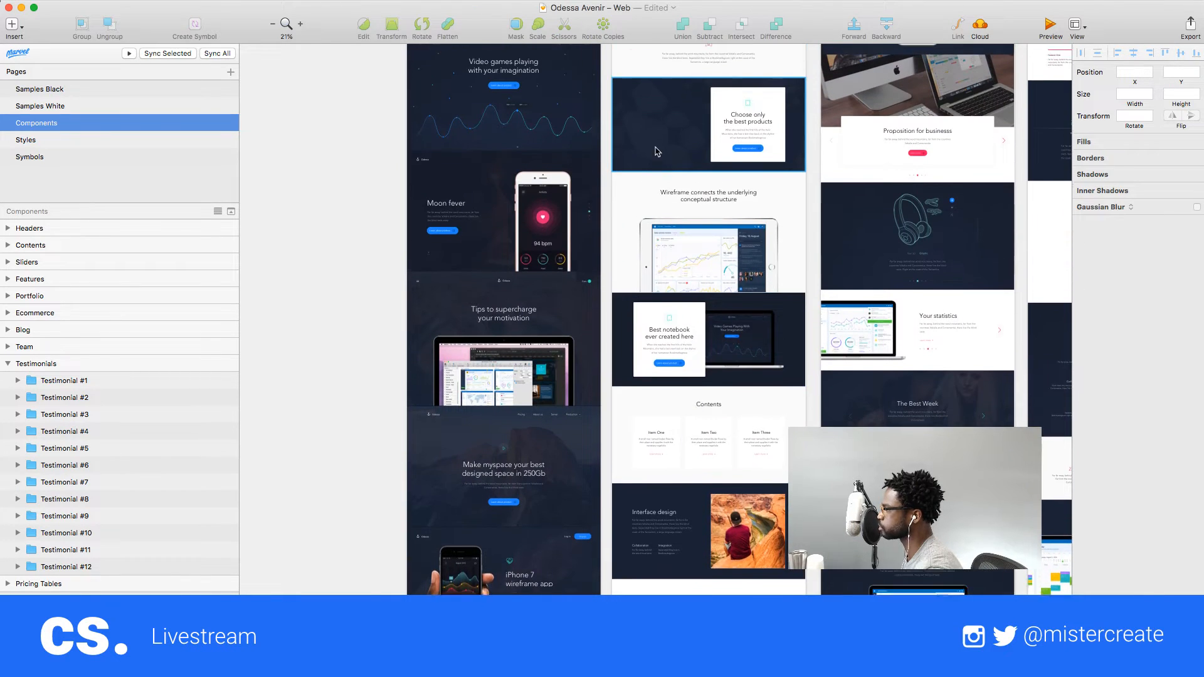
pyautogui.scroll(2, 669, 200)
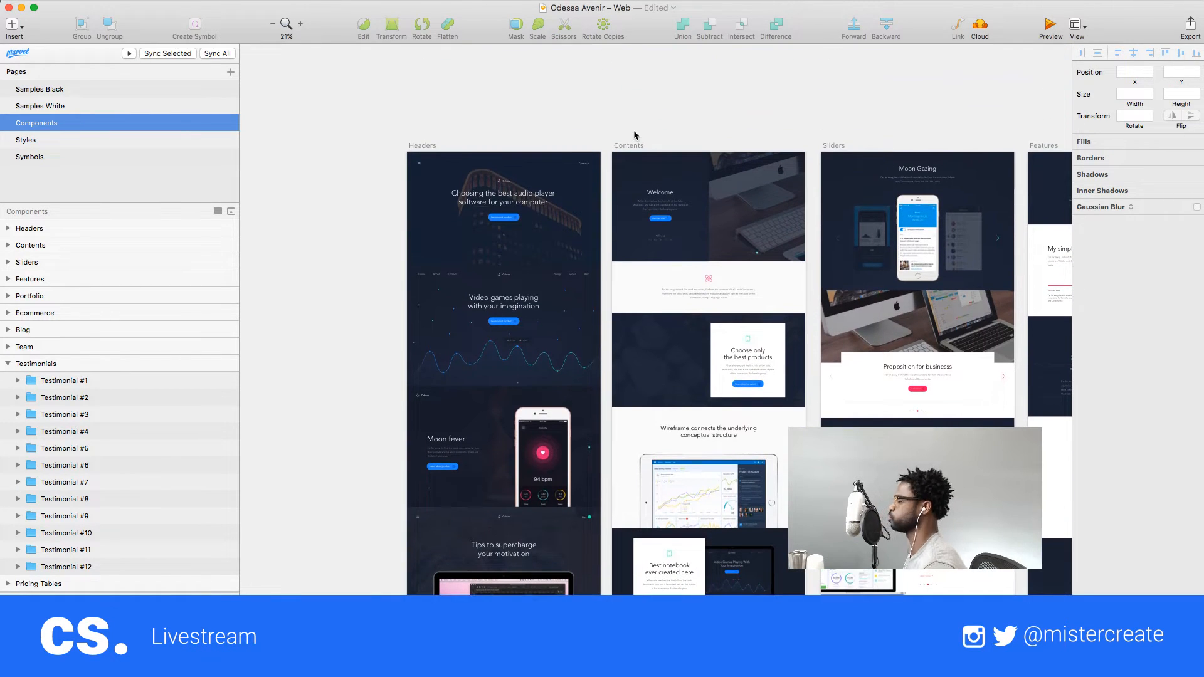
# - Select the Contents artboard and open the Spec Export dialog of the Sketch Measure plugin
pyautogui.click(627, 147)
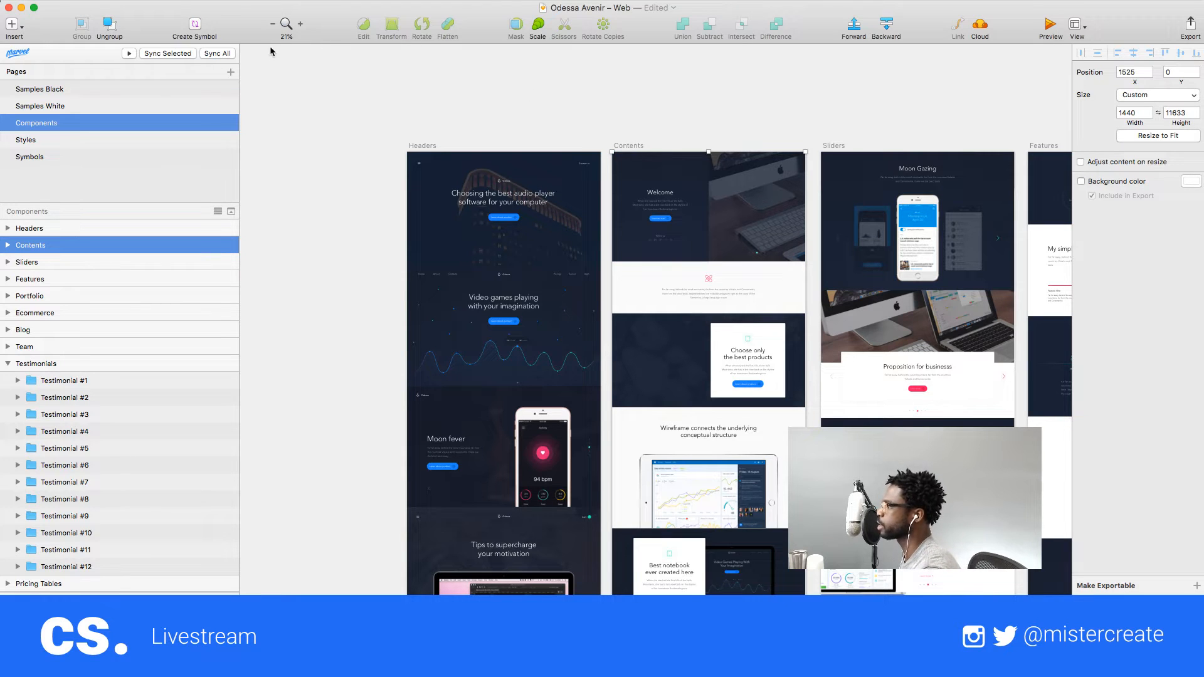
pyautogui.click(414, 0)
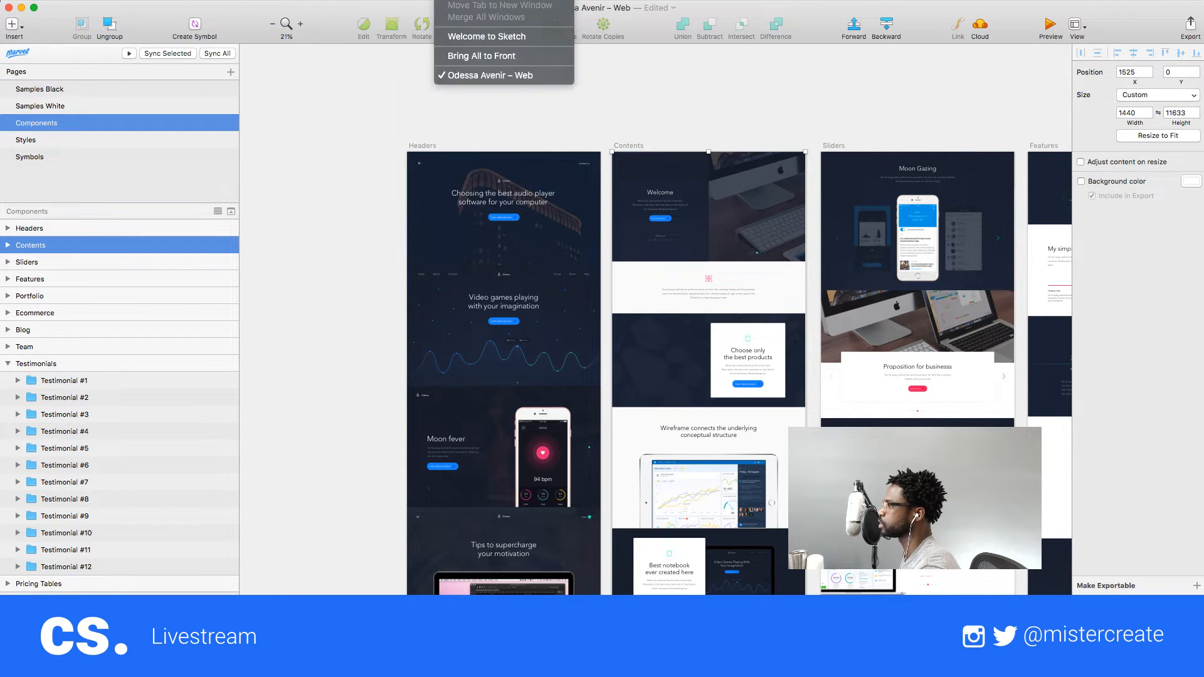
pyautogui.moveTo(381, 0)
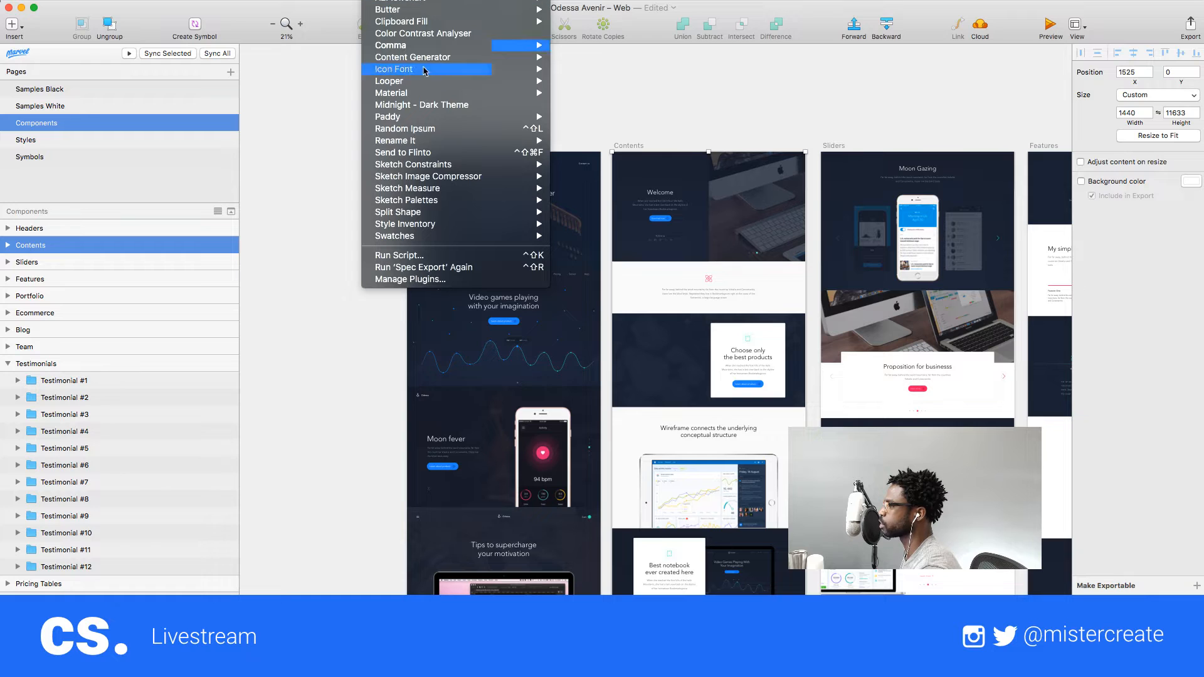
pyautogui.moveTo(437, 188)
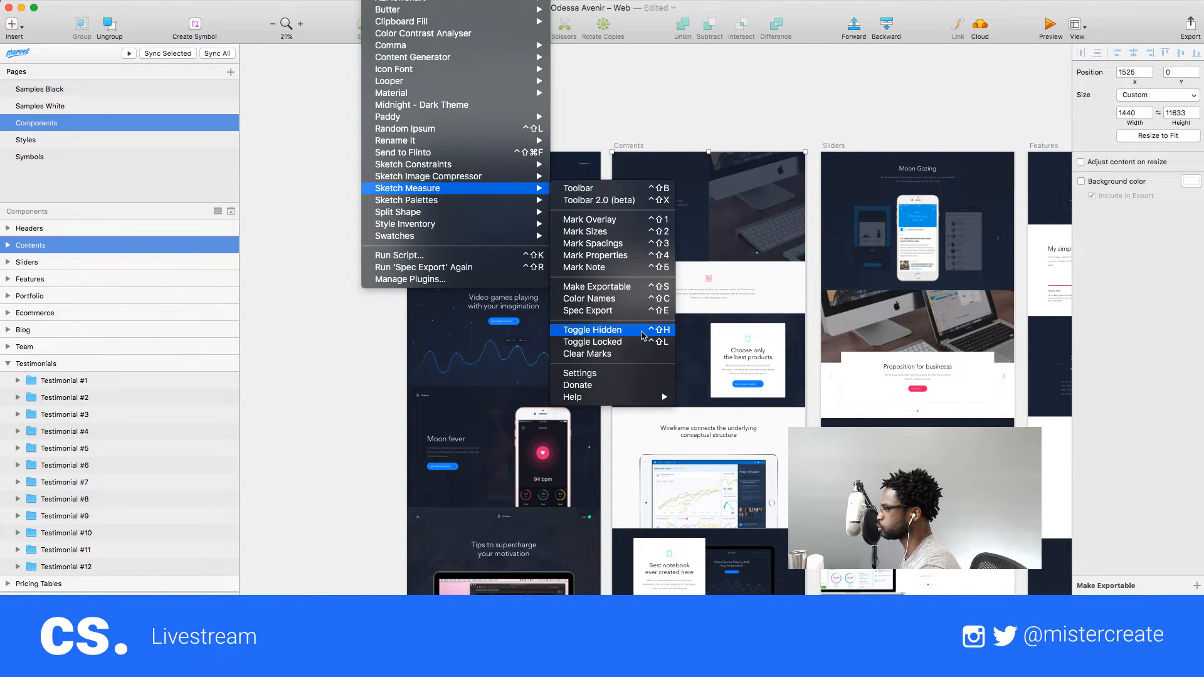
pyautogui.click(632, 311)
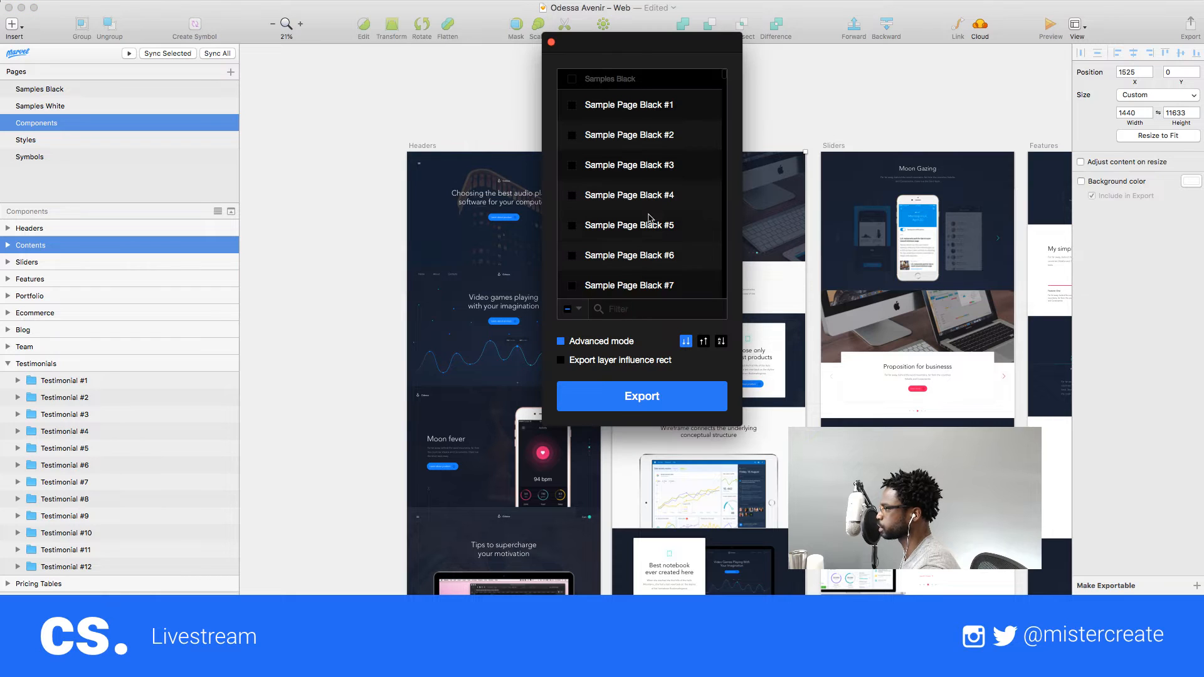
# - Export the spec of only the Contents artboard to the Odessa folder under the name Contents
pyautogui.scroll(-15, 638, 206)
pyautogui.scroll(10, 637, 206)
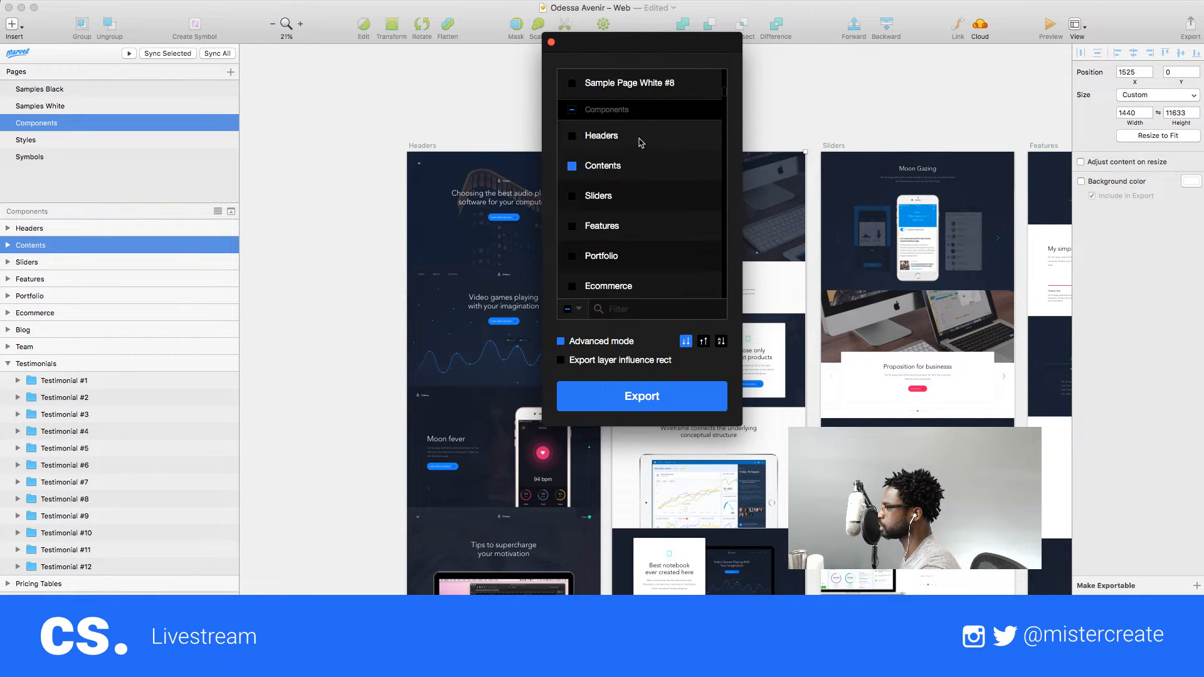
pyautogui.scroll(-5, 661, 228)
pyautogui.scroll(5, 661, 229)
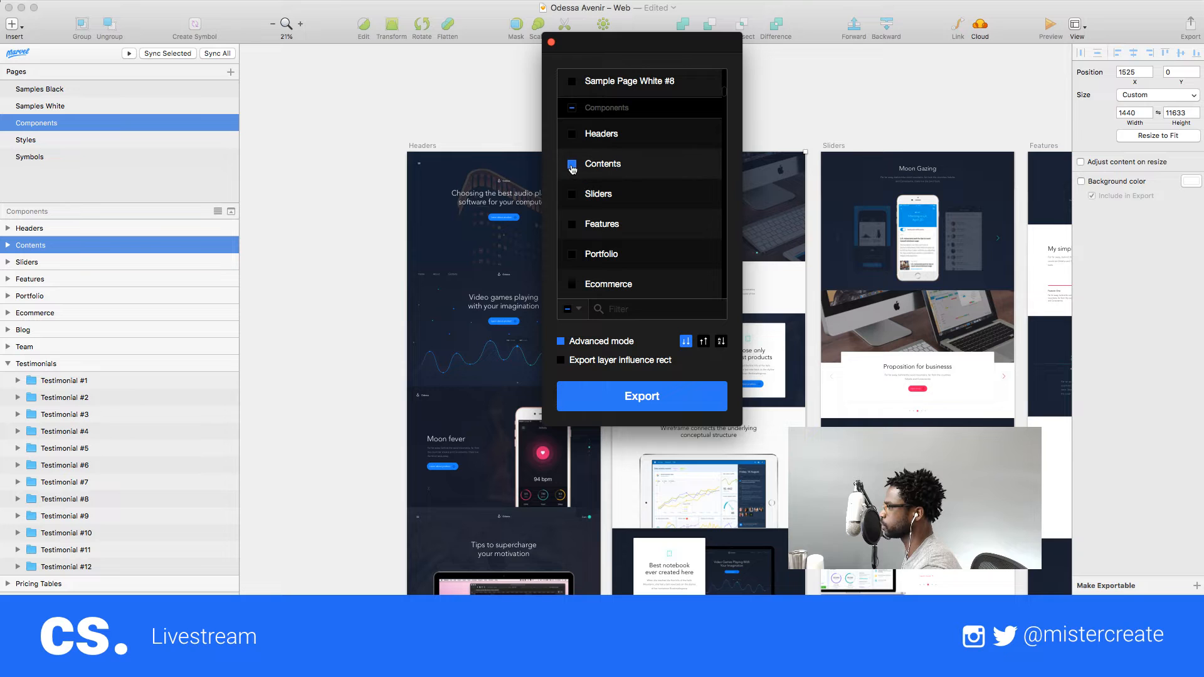
pyautogui.scroll(-10, 647, 287)
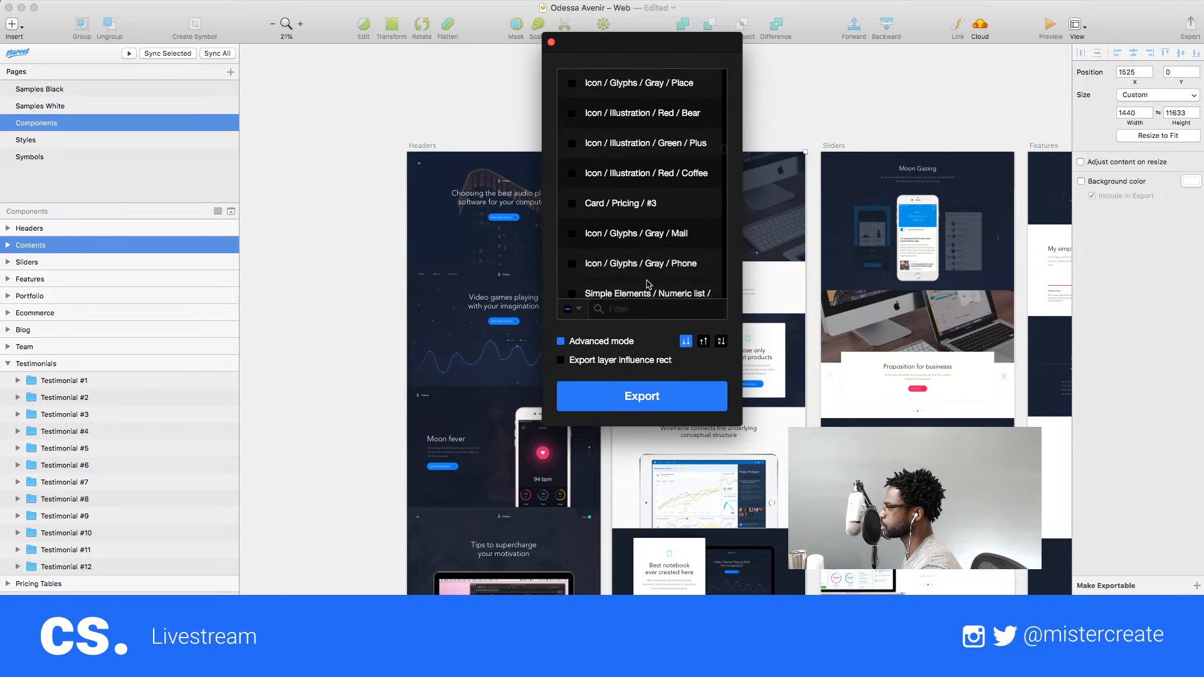
pyautogui.scroll(10, 647, 286)
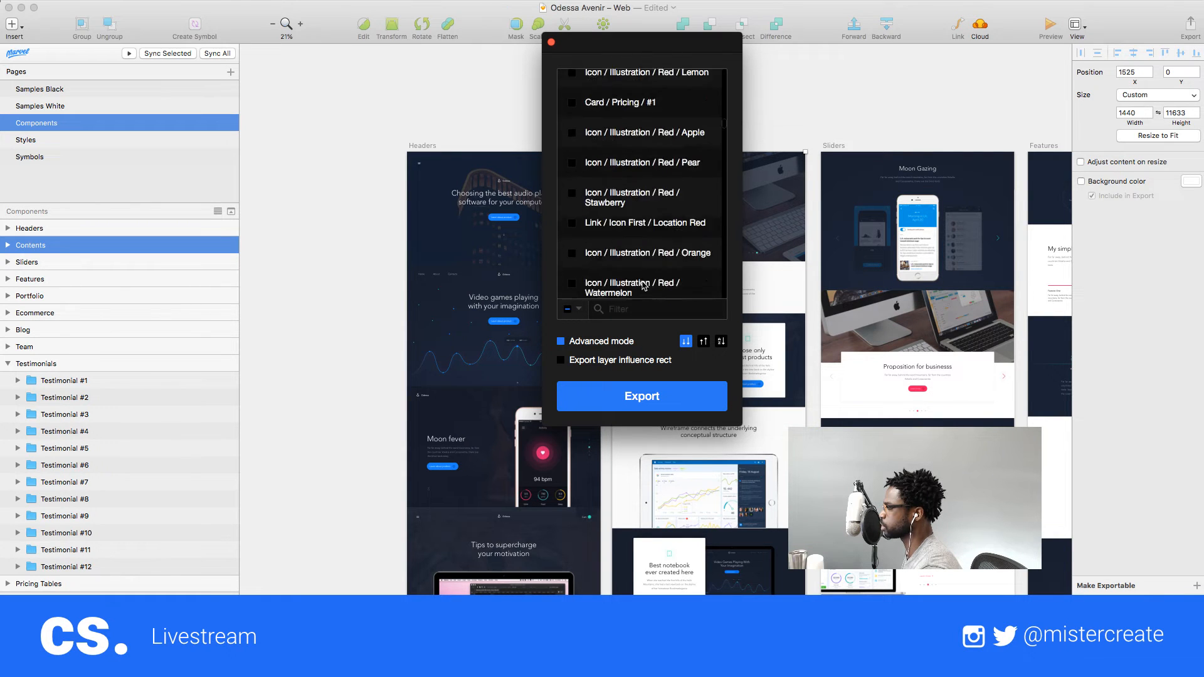
pyautogui.click(641, 397)
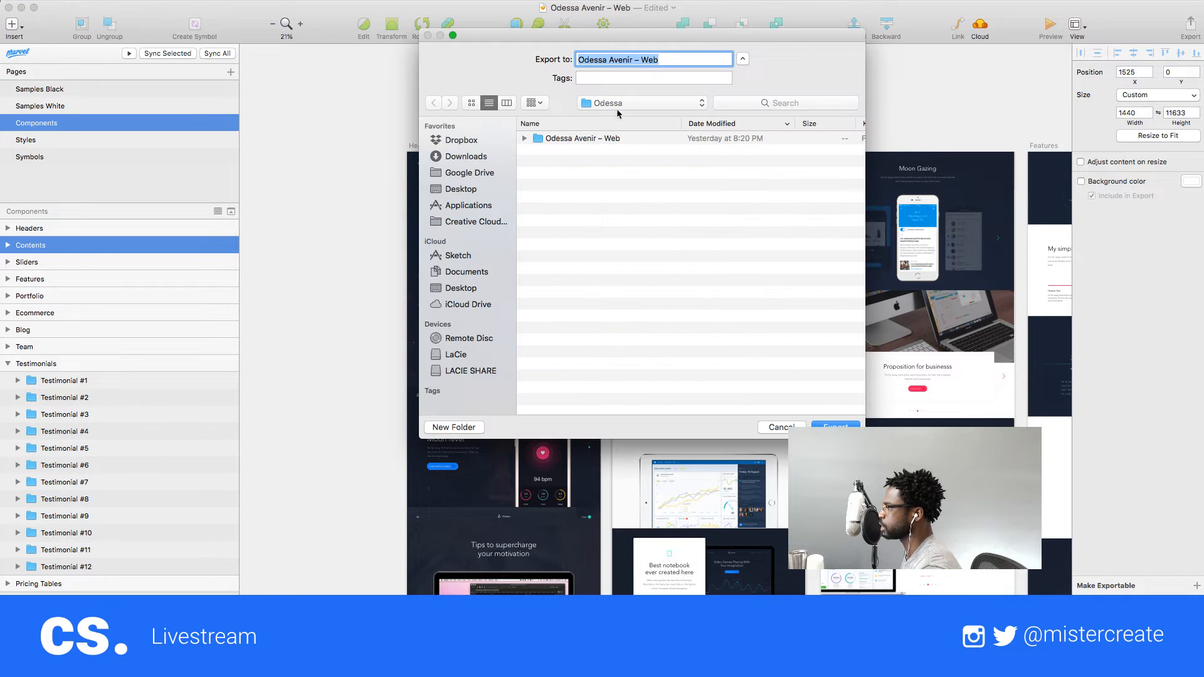
pyautogui.click(526, 139)
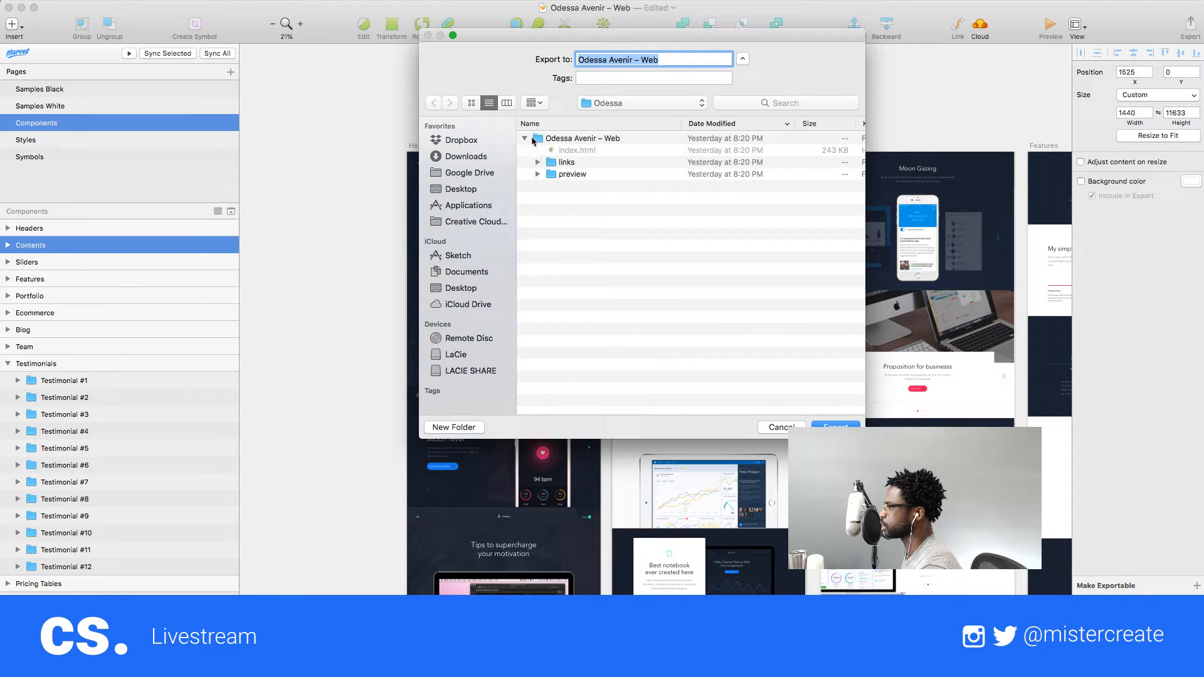
pyautogui.click(525, 139)
pyautogui.write('Contents')
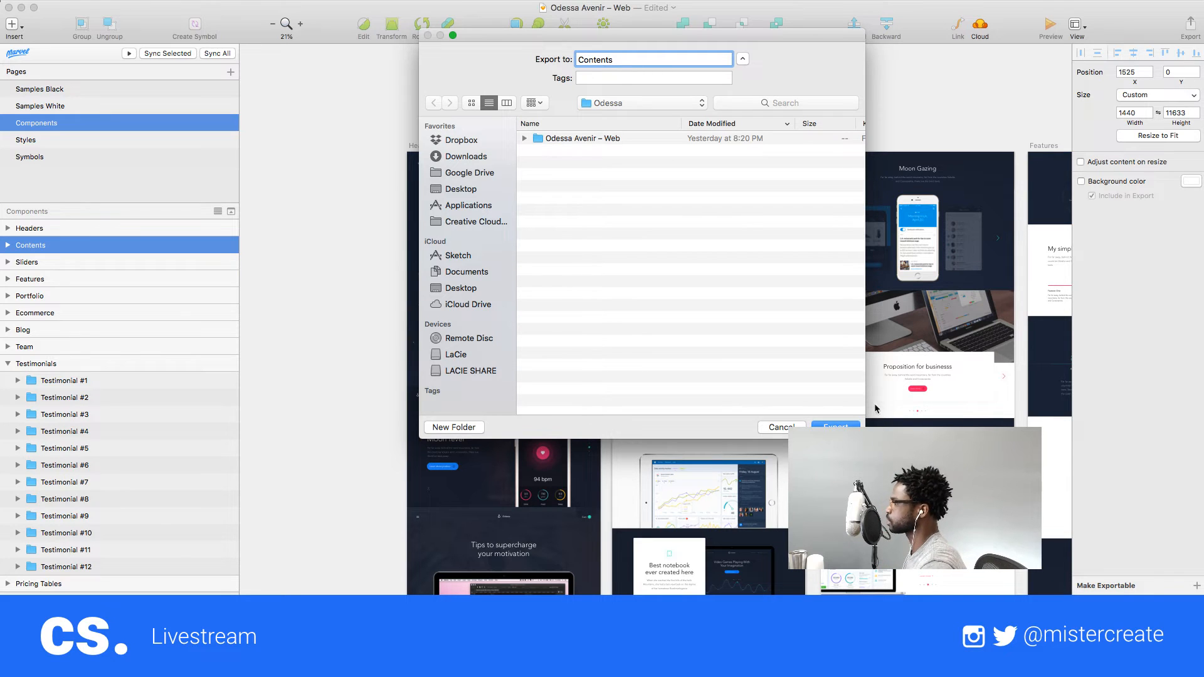
pyautogui.press('Return')
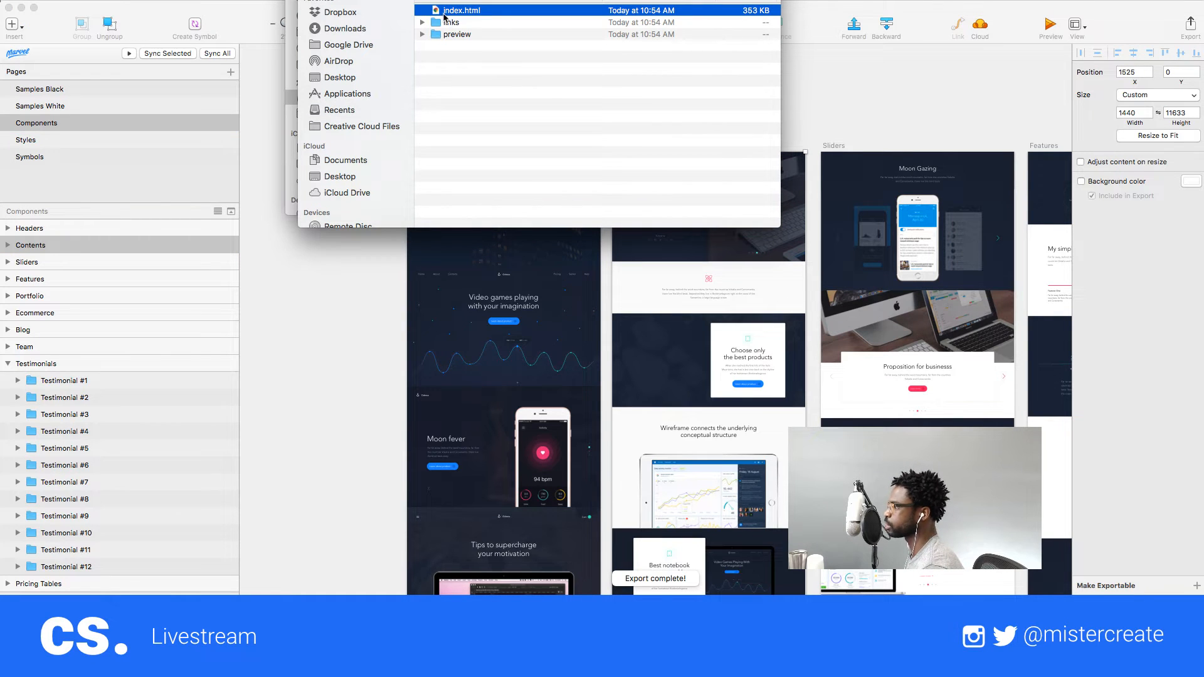
# - Open the exported Contents index.html in Firefox and move its window up
pyautogui.rightClick(438, 10)
pyautogui.moveTo(475, 26)
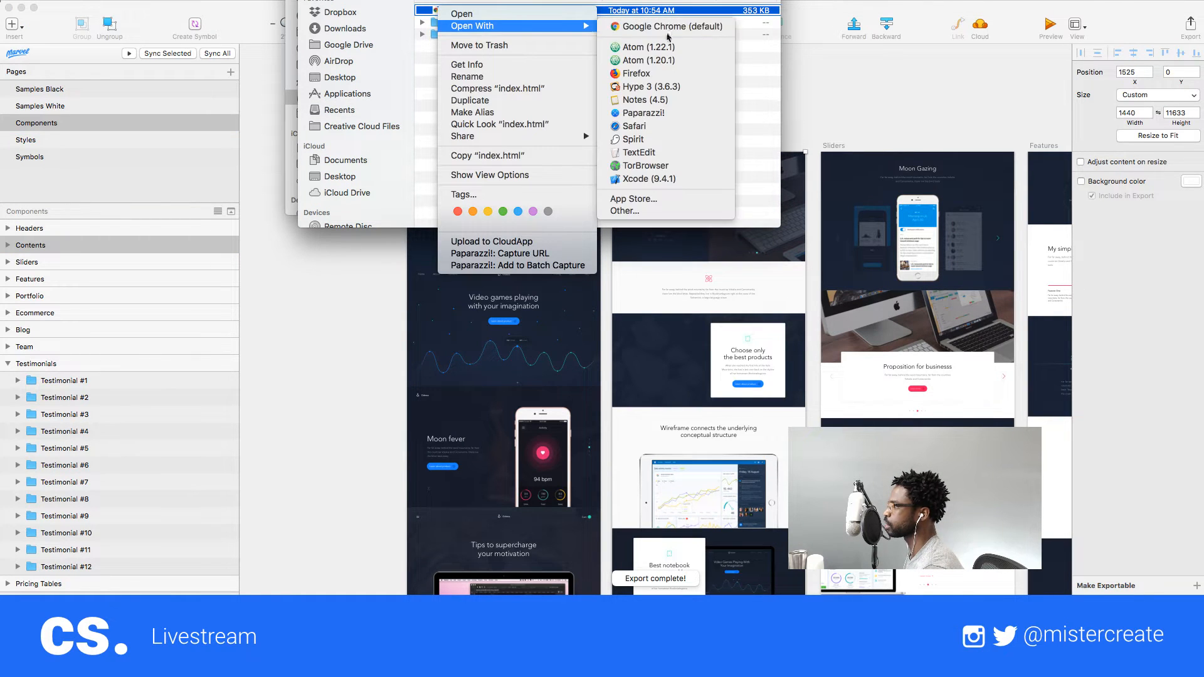
pyautogui.click(658, 74)
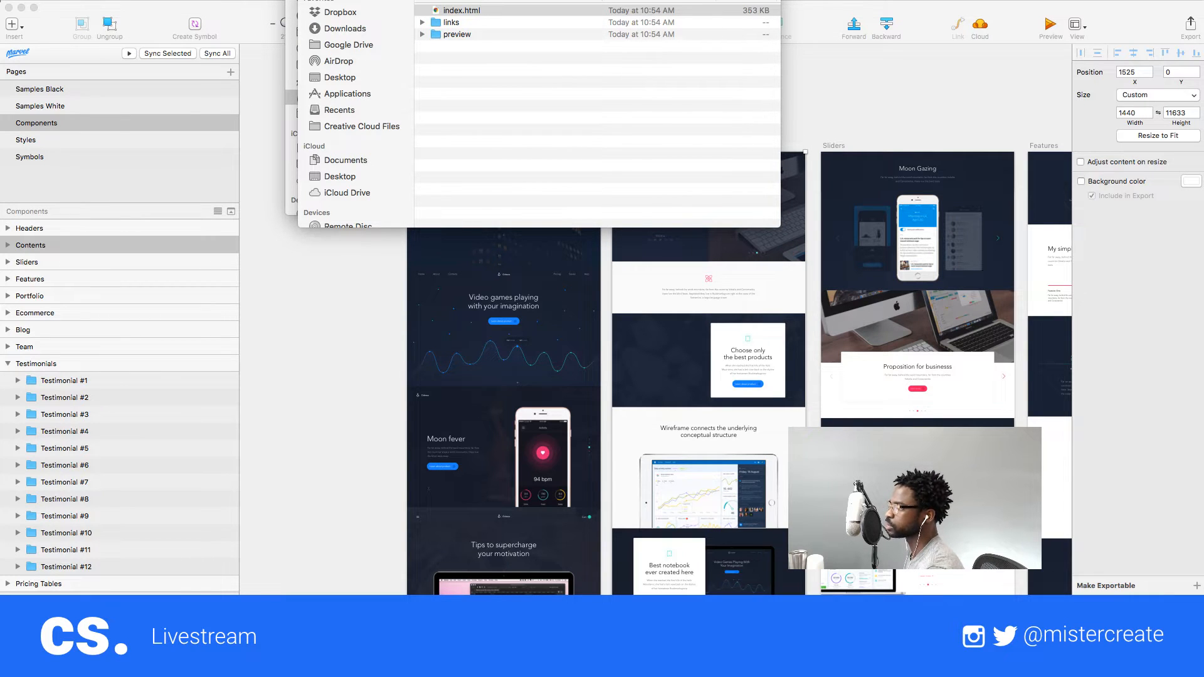
pyautogui.press('super+w')
pyautogui.press('super+w')
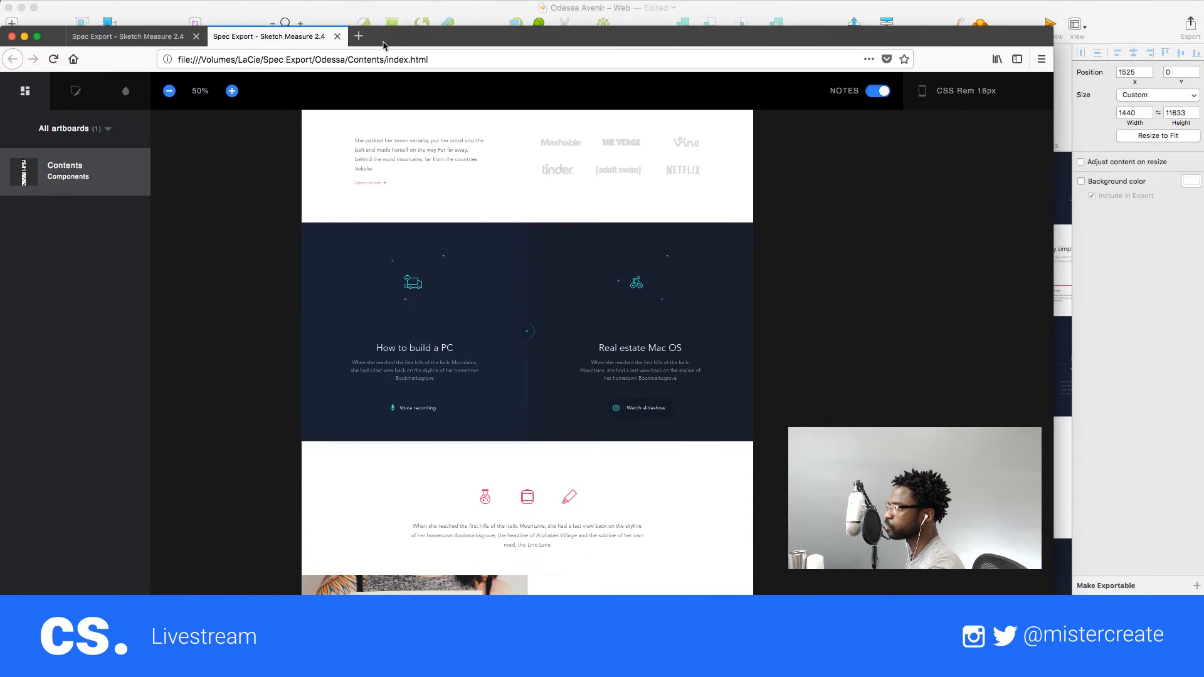
pyautogui.moveTo(384, 43); pyautogui.dragTo(383, 0)
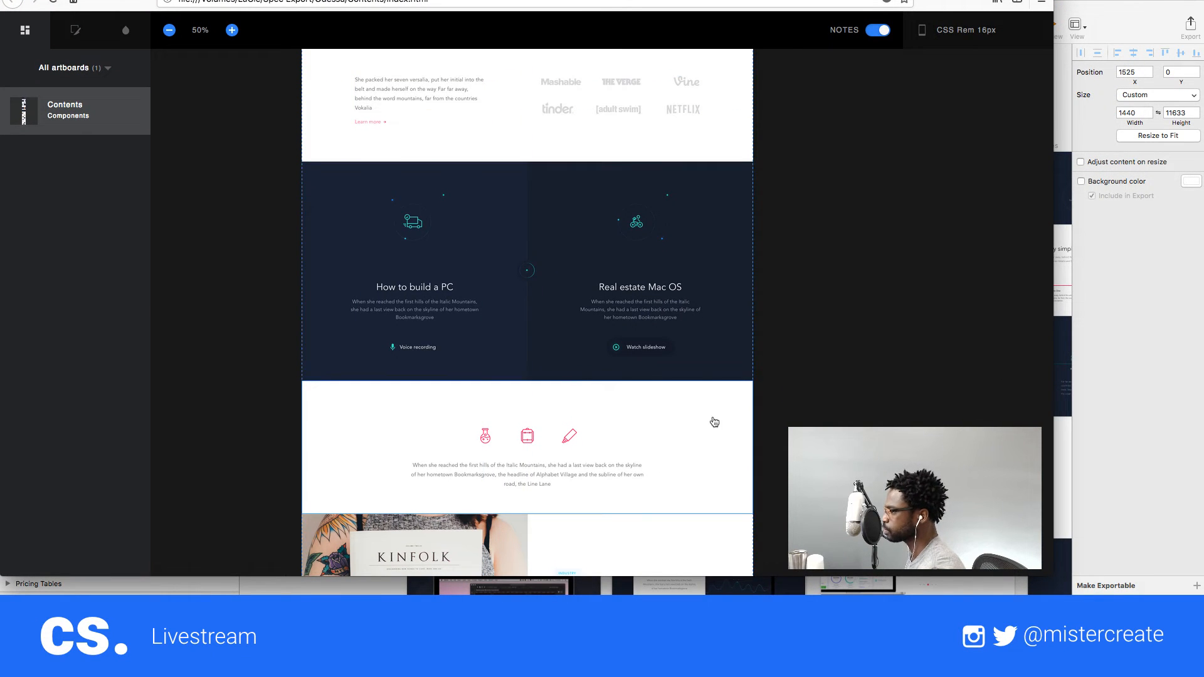
# - Look through the exported Contents artboard and inspect the properties of the Kinfolk magazine image
pyautogui.scroll(10, 475, 362)
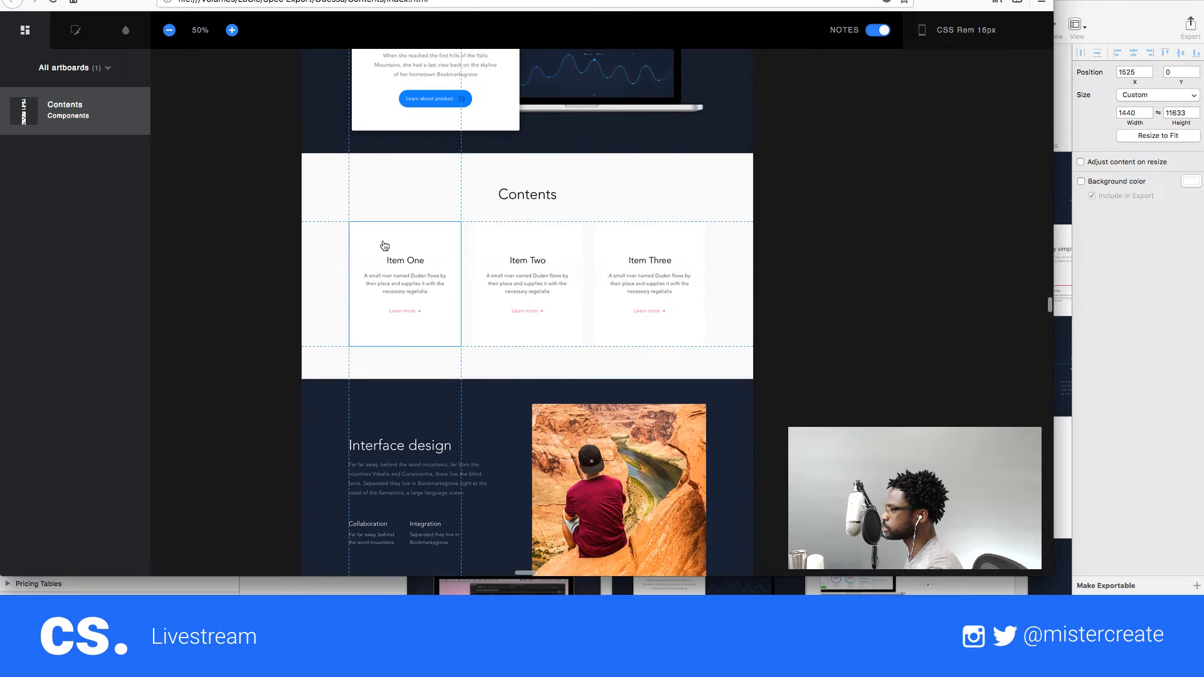
pyautogui.scroll(-8, 401, 349)
pyautogui.scroll(7, 403, 300)
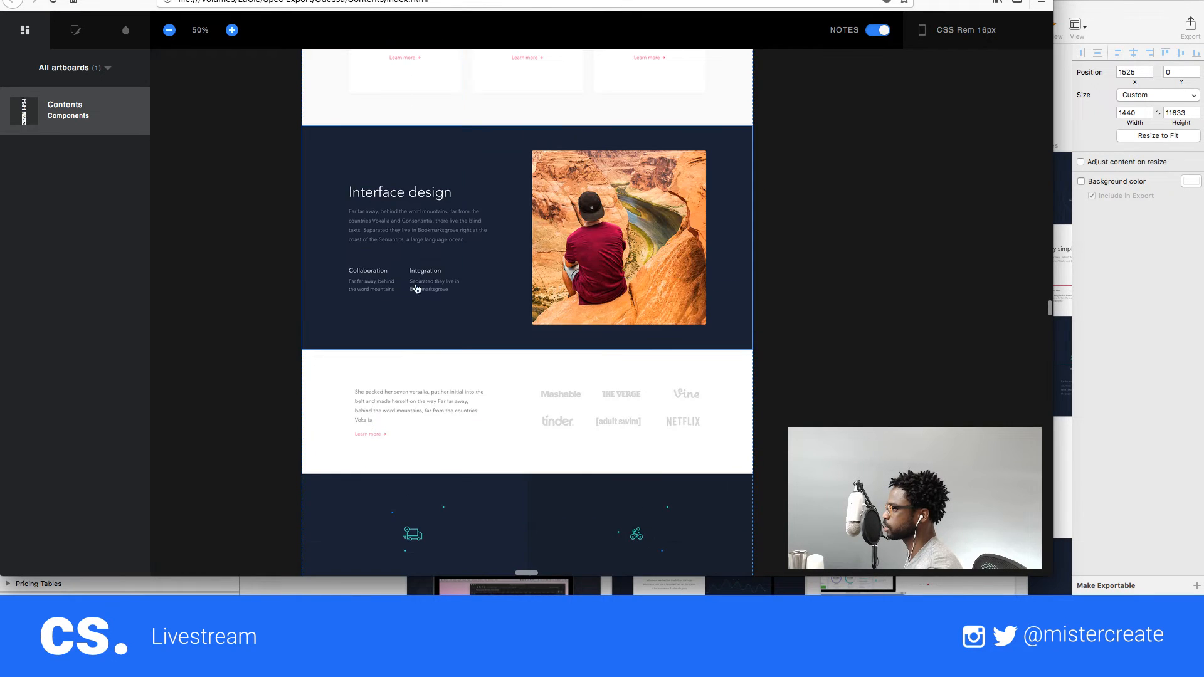
pyautogui.scroll(-12, 426, 263)
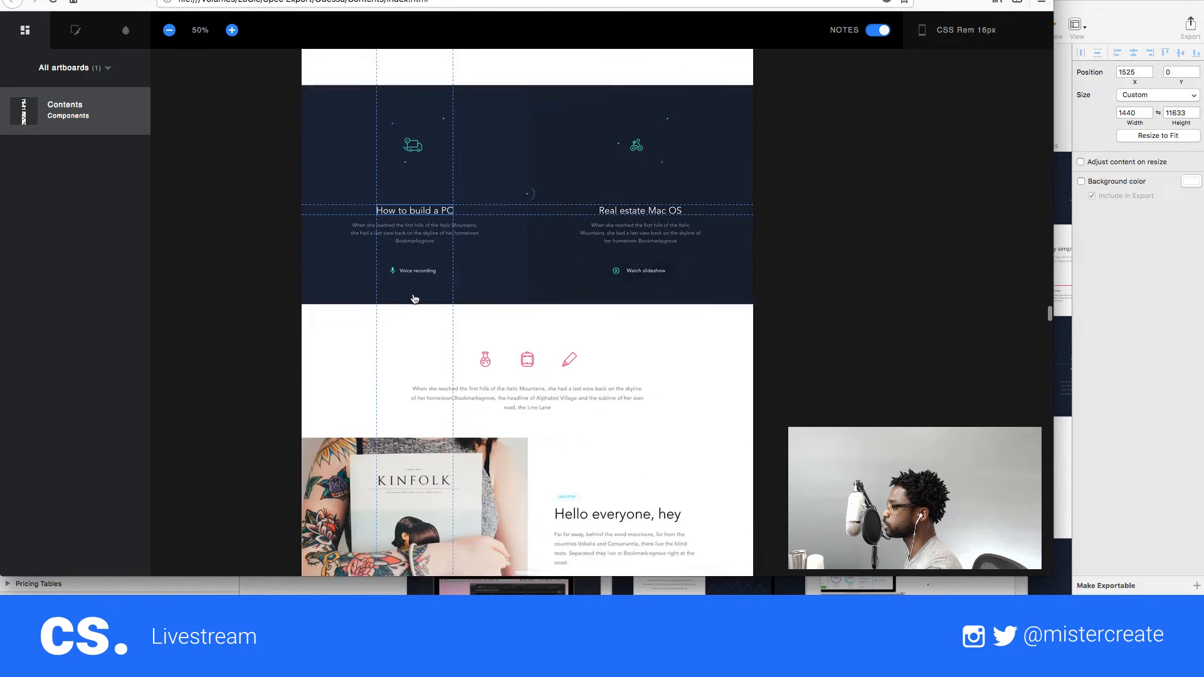
pyautogui.click(433, 362)
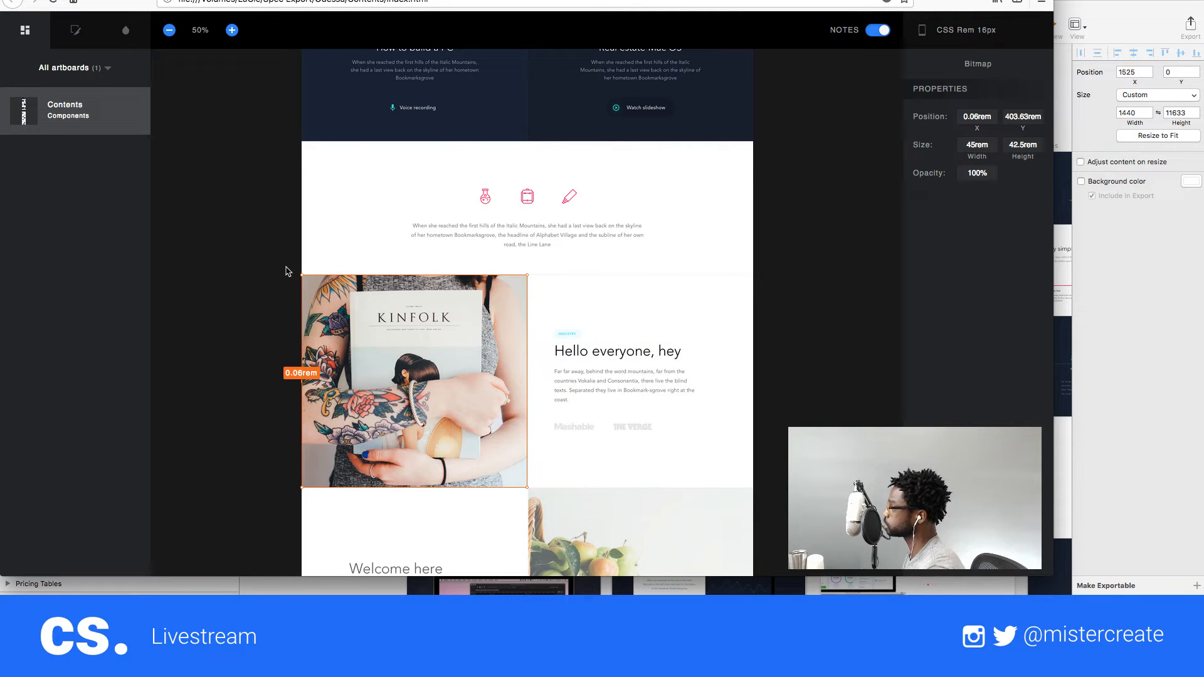
# - Switch to Webflow, select the Body of the Colours page and target its Body (All Pages) tag for styling
pyautogui.press('super+Tab')
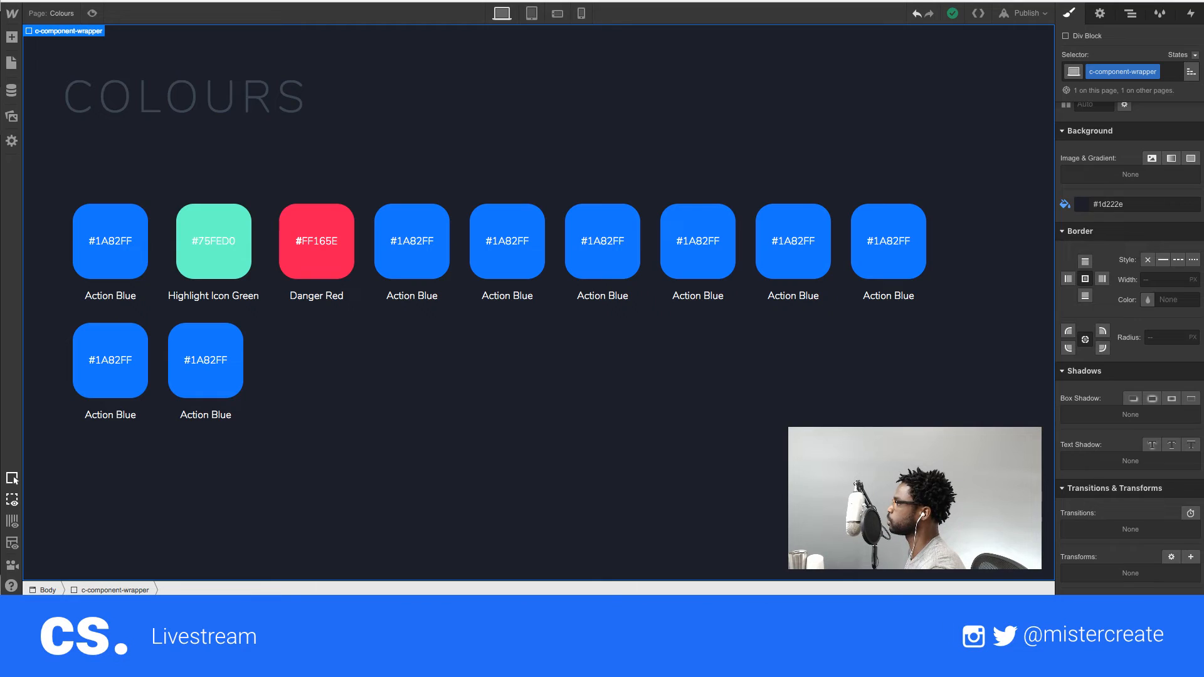
pyautogui.click(1129, 14)
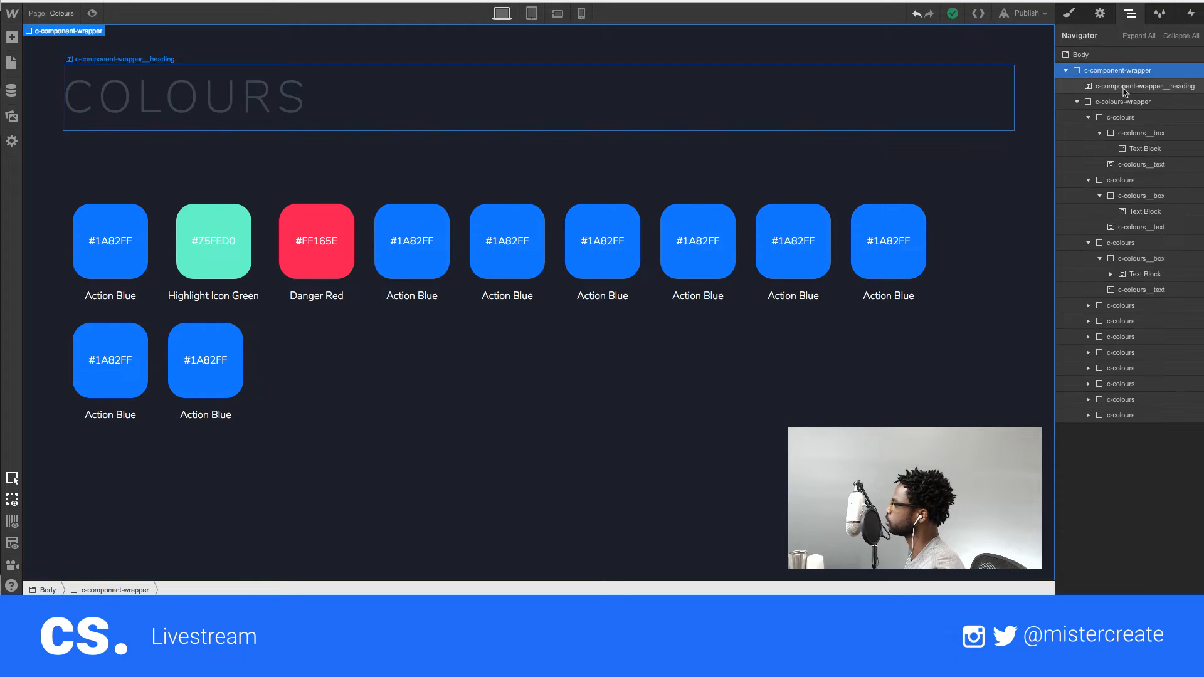
pyautogui.click(1091, 55)
pyautogui.press('s')
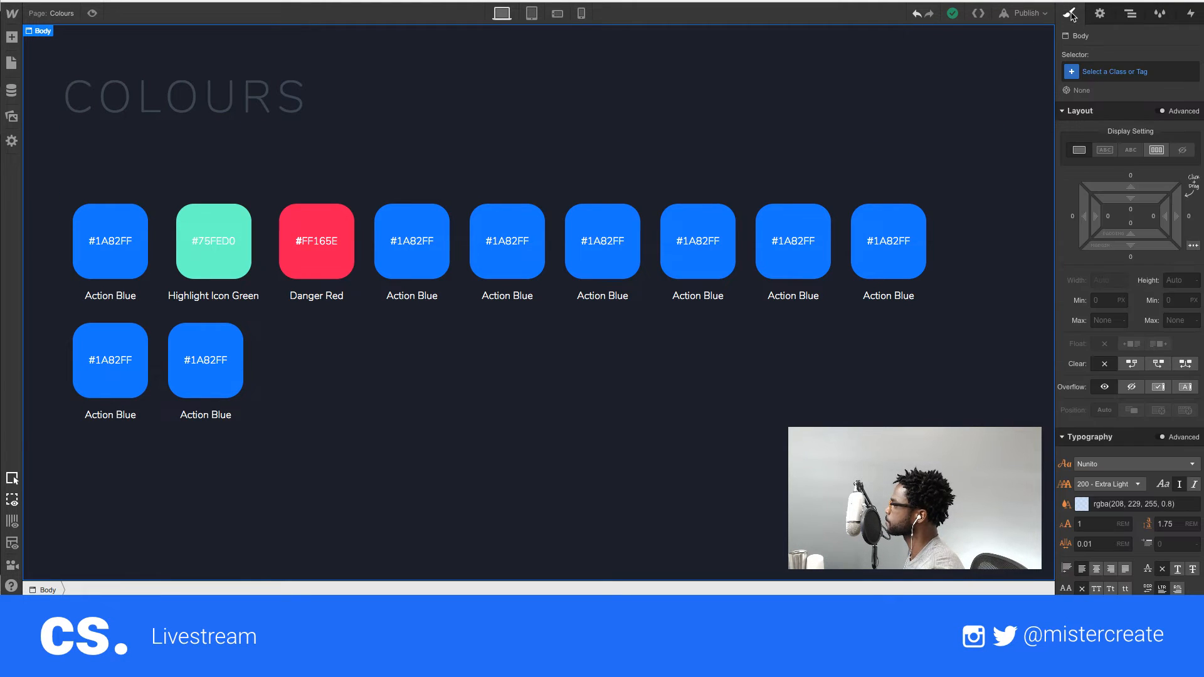
pyautogui.click(1095, 71)
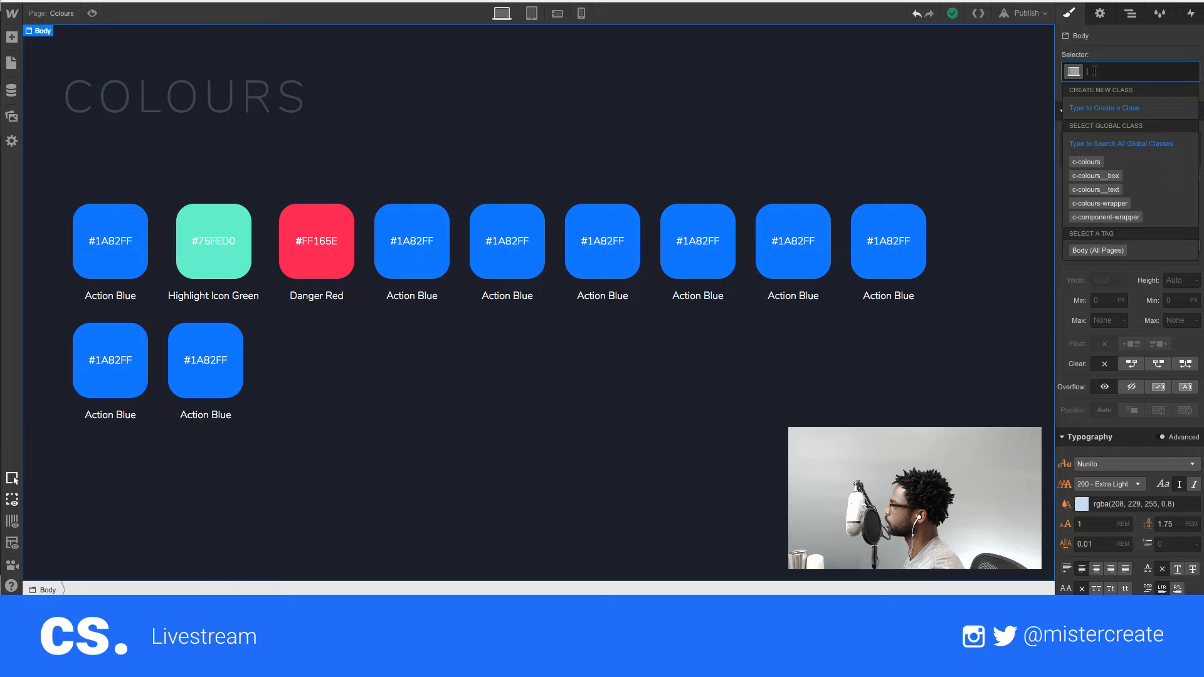
pyautogui.click(1098, 251)
pyautogui.scroll(-2, 1120, 450)
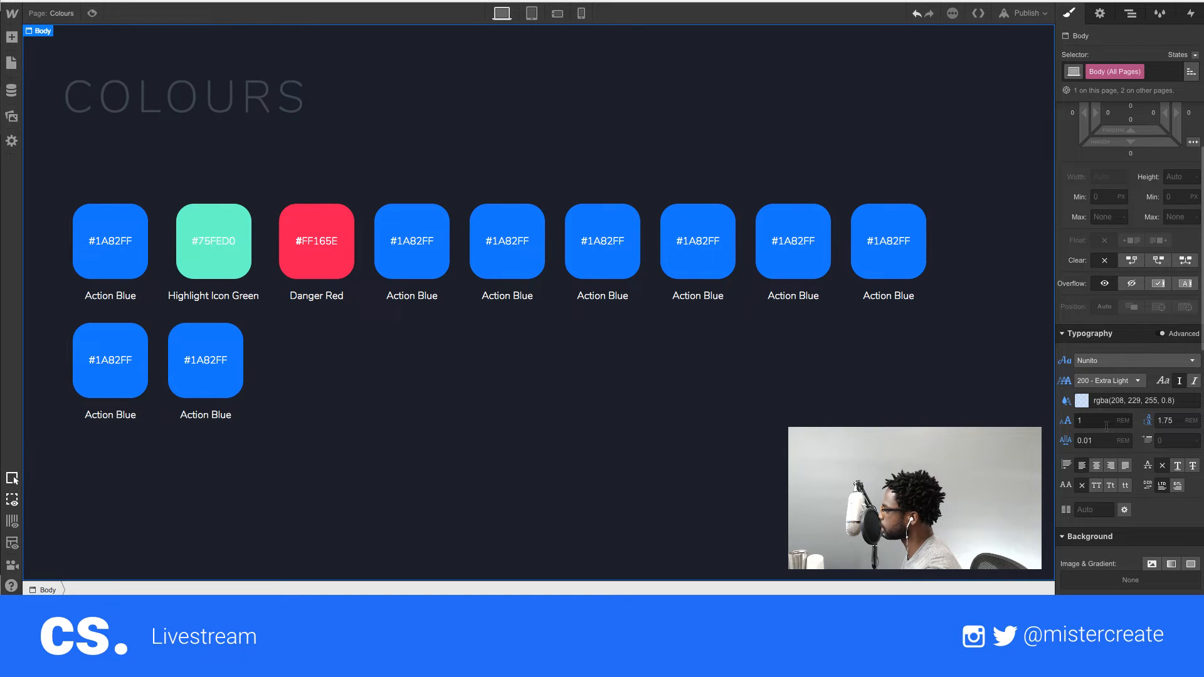
# - Set the font size of the Body (All Pages) tag to 16 px and select the c-component-wrapper div
pyautogui.click(1129, 13)
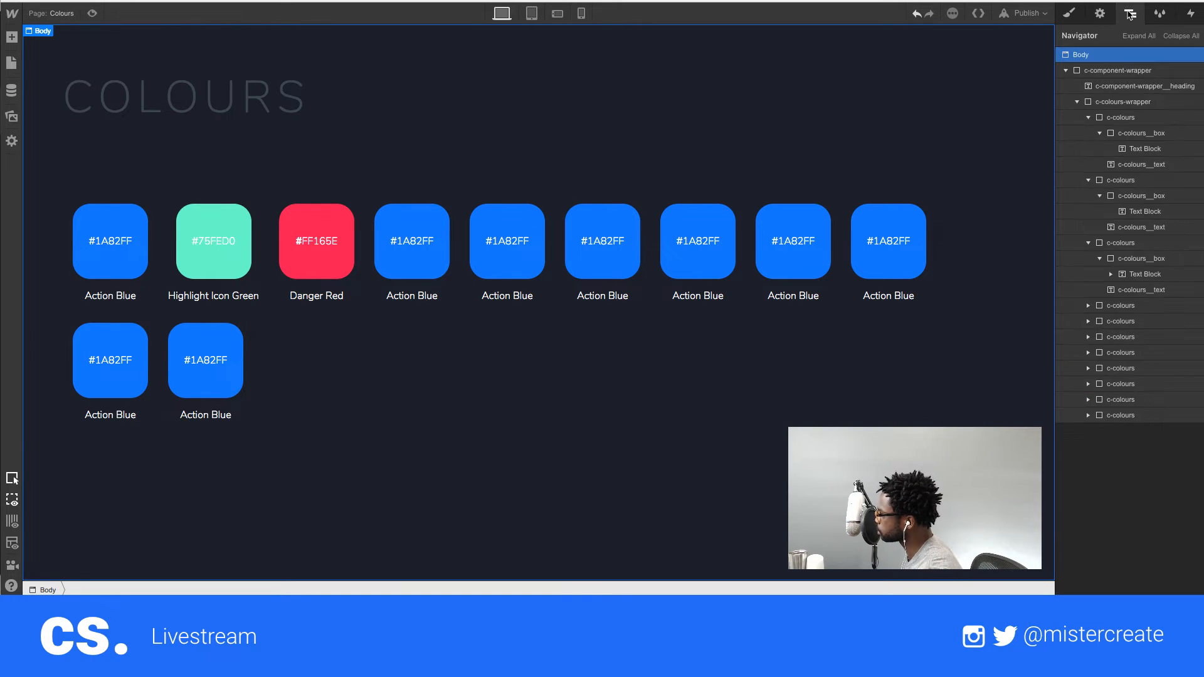
pyautogui.press('s')
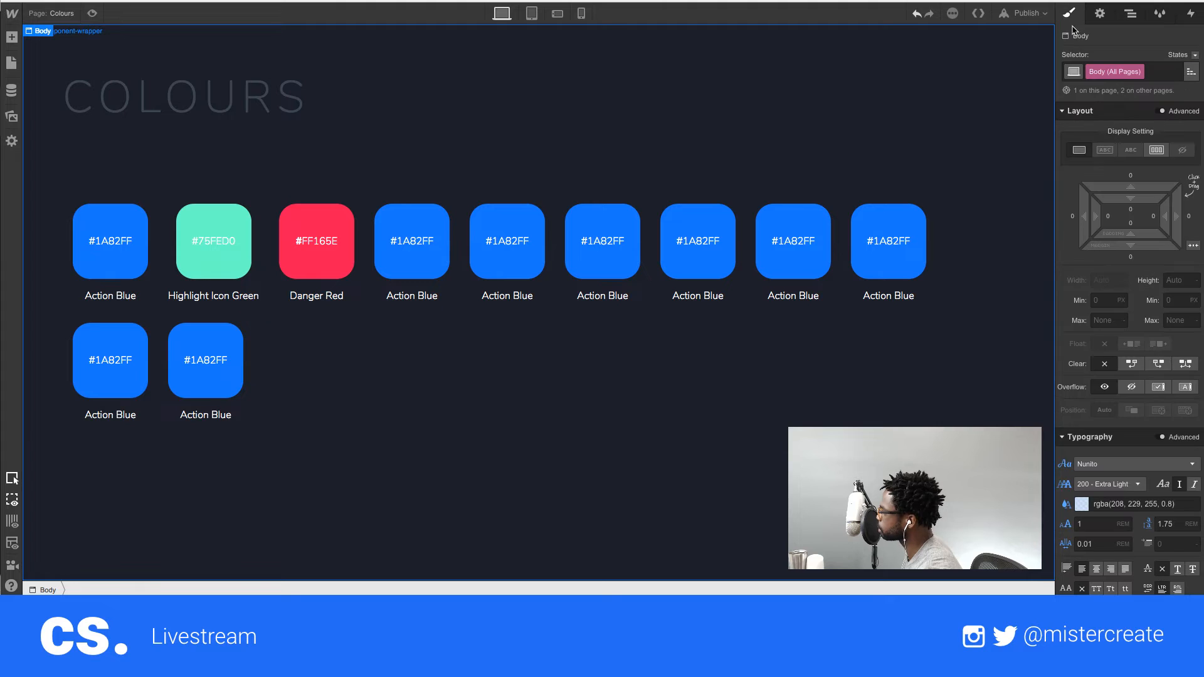
pyautogui.scroll(-1, 1107, 538)
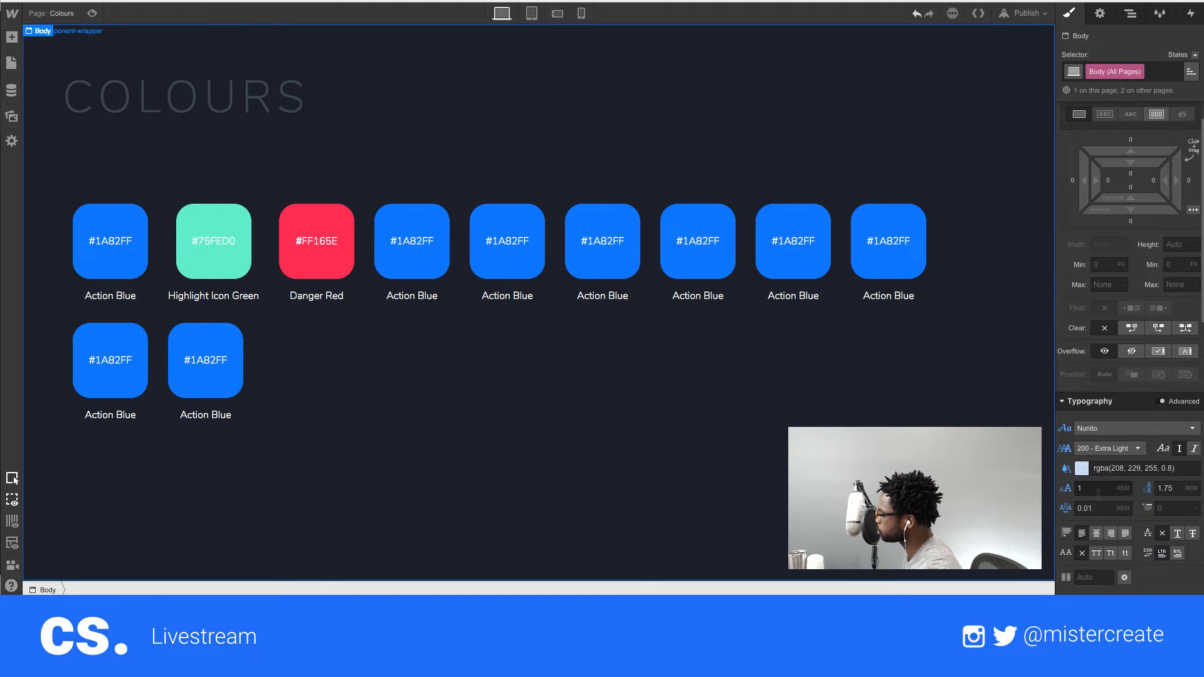
pyautogui.click(1092, 489)
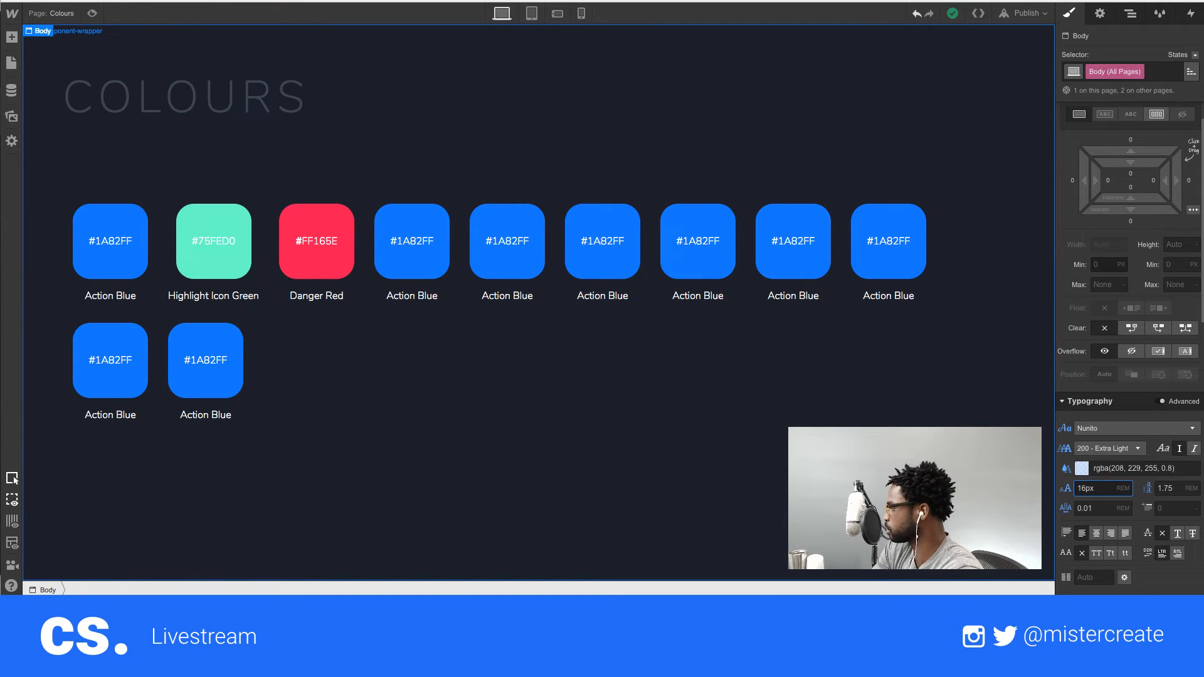
pyautogui.write('16px')
pyautogui.press('Return')
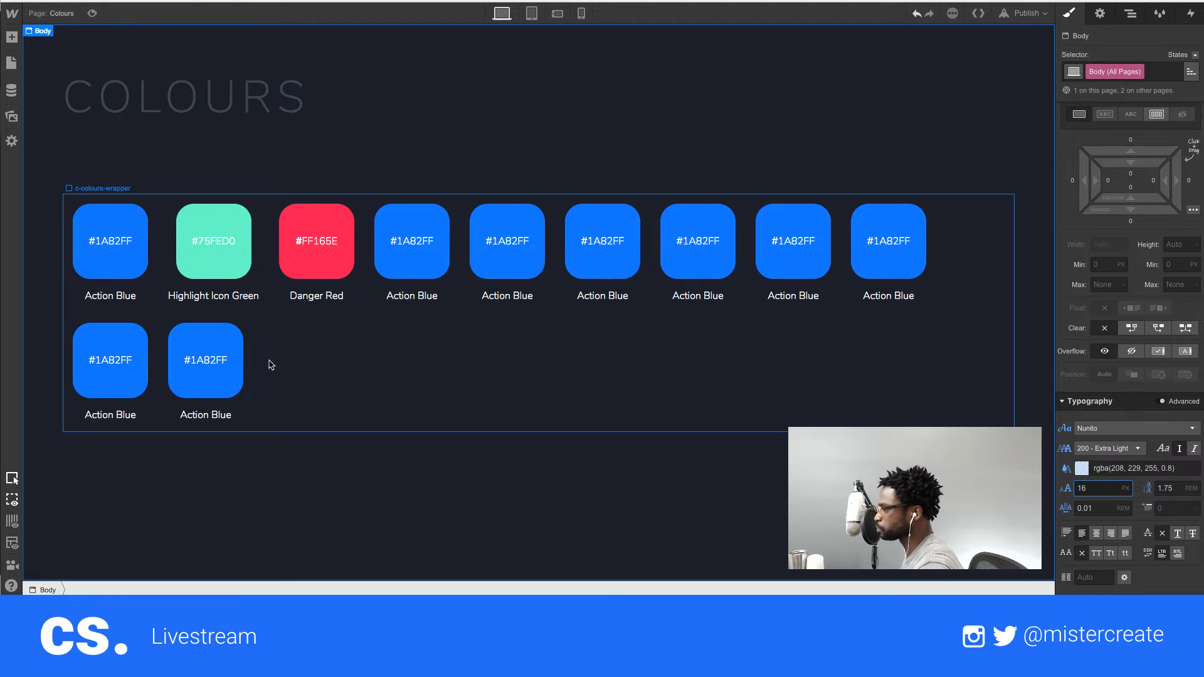
pyautogui.click(793, 156)
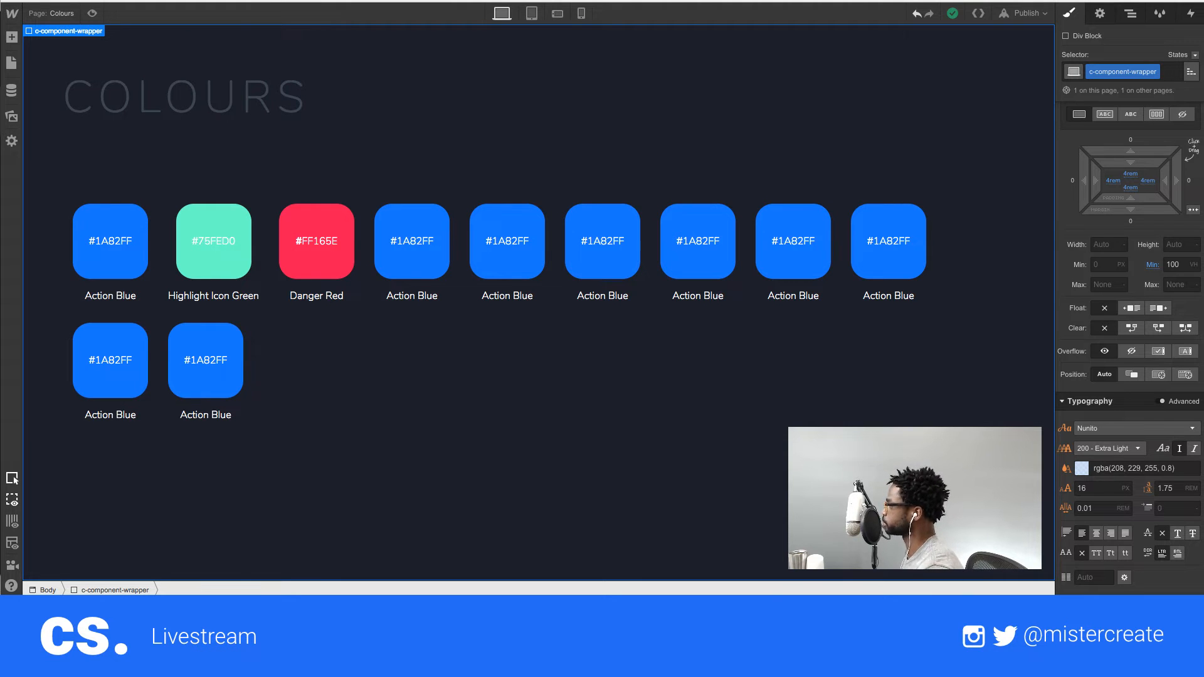
# - Switch to the spec in Firefox, examine the Kinfolk image's dimensions at 100% zoom, then minimize the window
pyautogui.press('super+Tab')
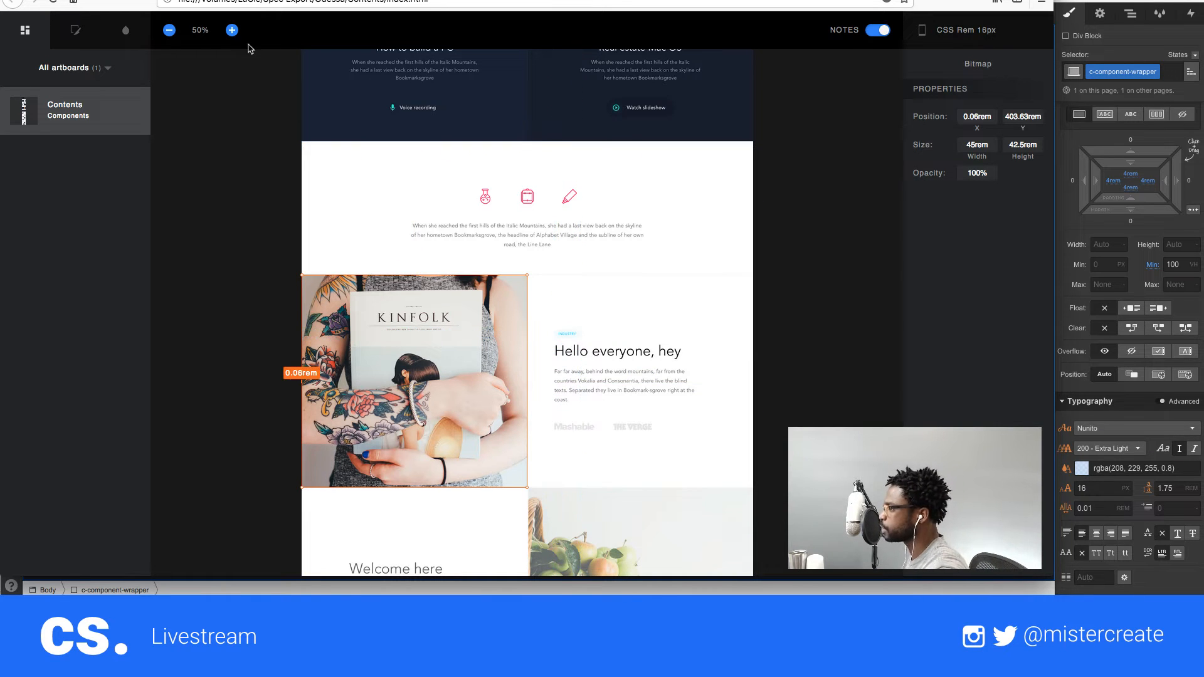
pyautogui.click(232, 30)
pyautogui.scroll(-5, 690, 295)
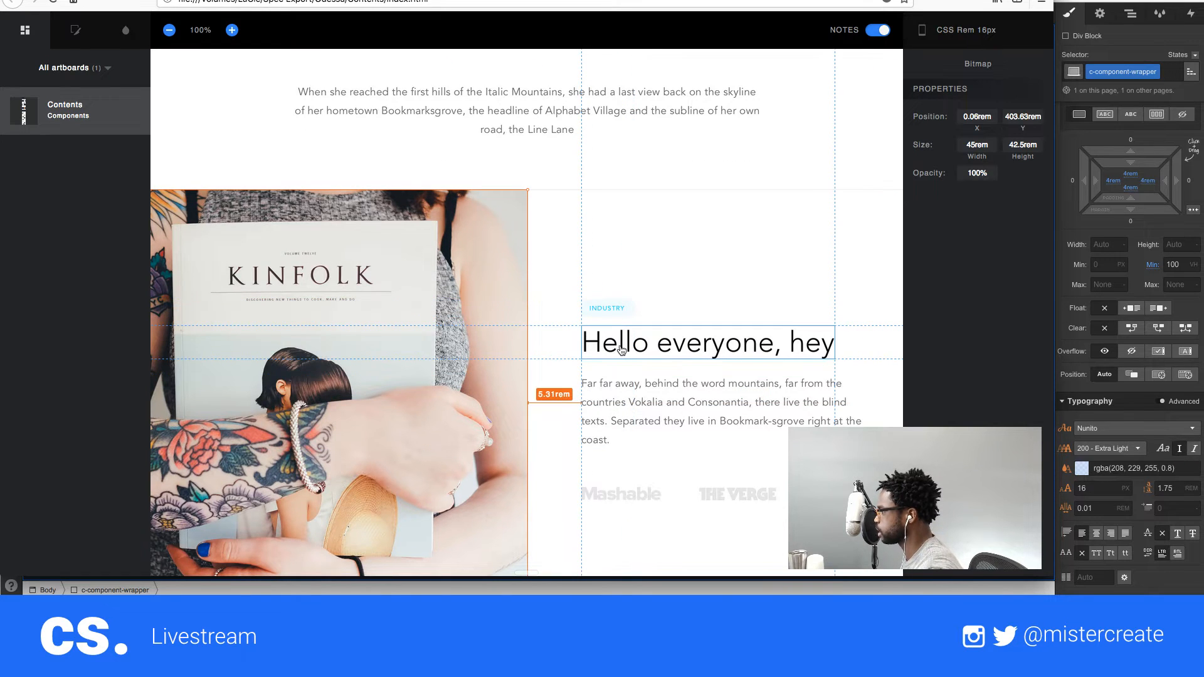
pyautogui.scroll(-1, 665, 420)
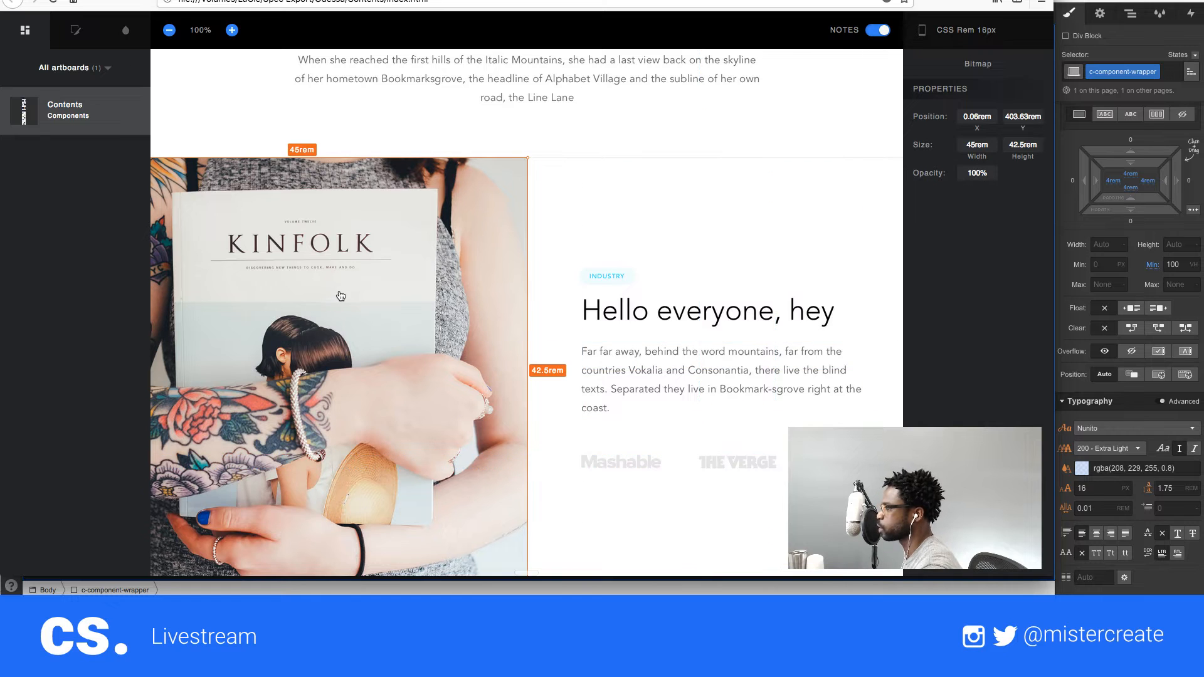
pyautogui.hscroll(-5, 338, 296)
pyautogui.scroll(-1, 432, 295)
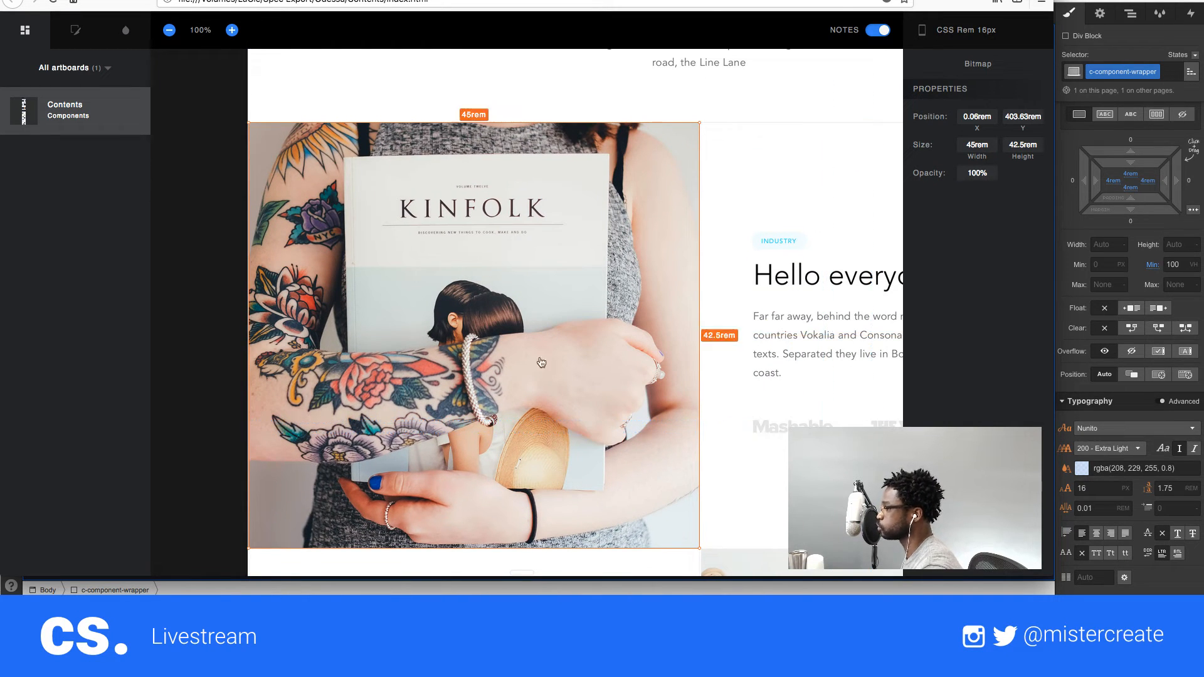
pyautogui.press('super+m')
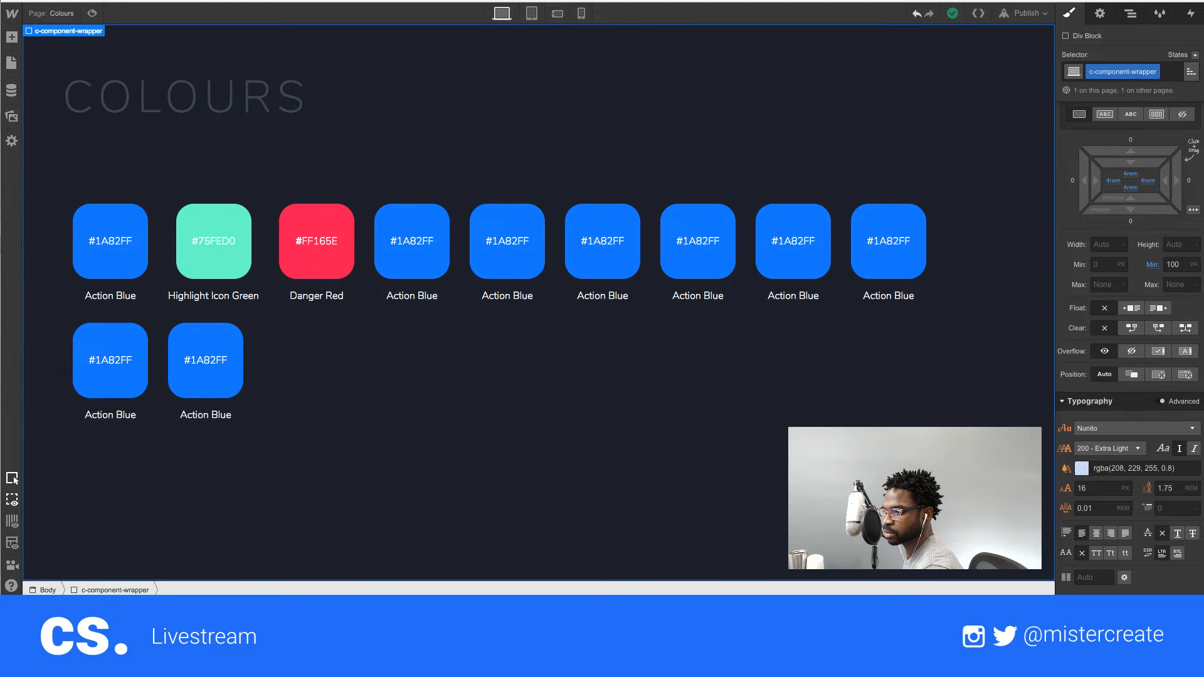
# - In Finder, expand the exported Contents folder's links and preview subfolders and select components-contents.png
pyautogui.moveTo(0, 9); pyautogui.dragTo(537, 82)
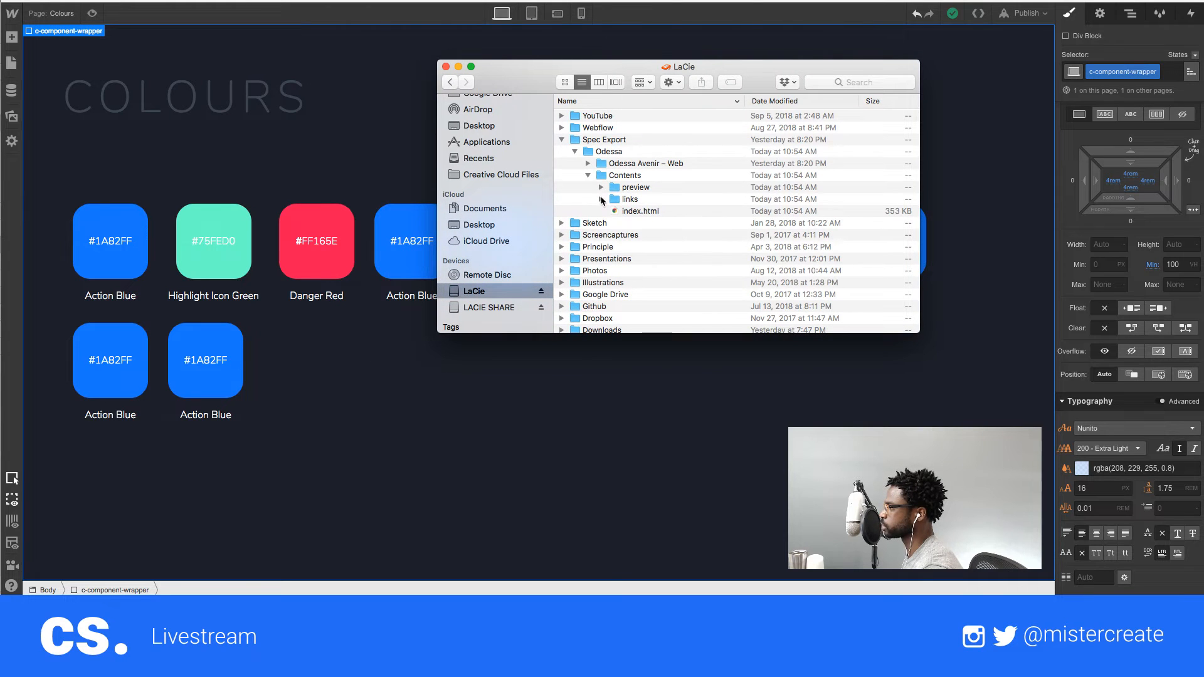
pyautogui.click(601, 199)
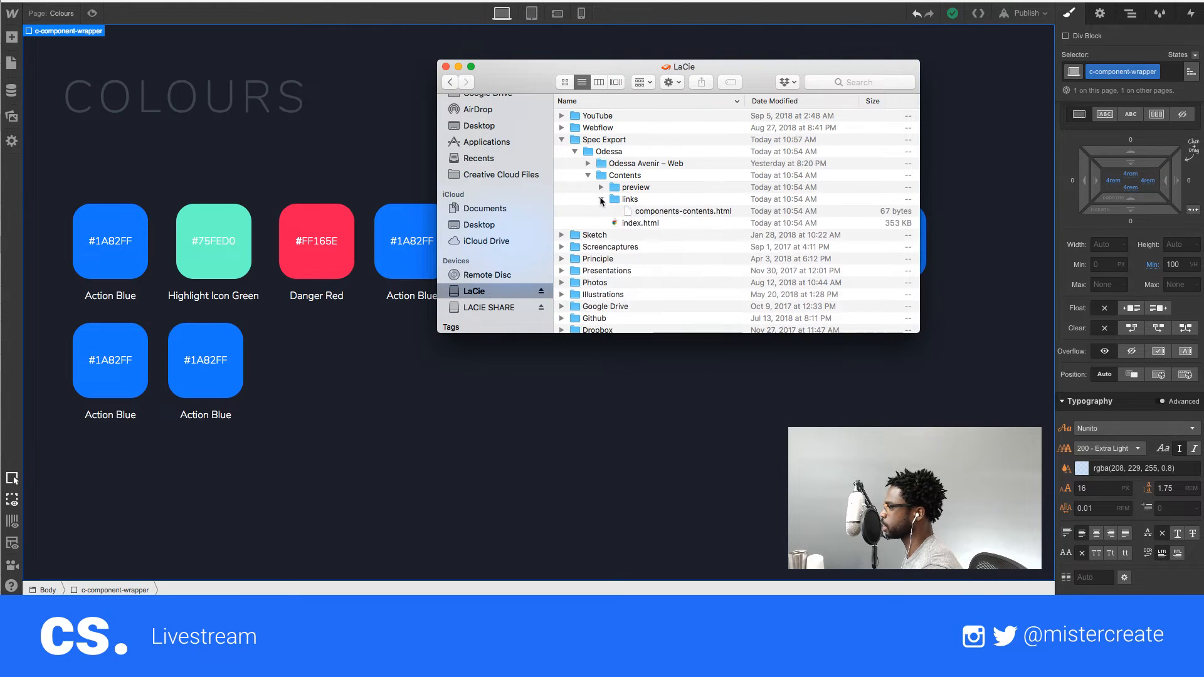
pyautogui.click(601, 187)
pyautogui.click(664, 198)
pyautogui.click(663, 198)
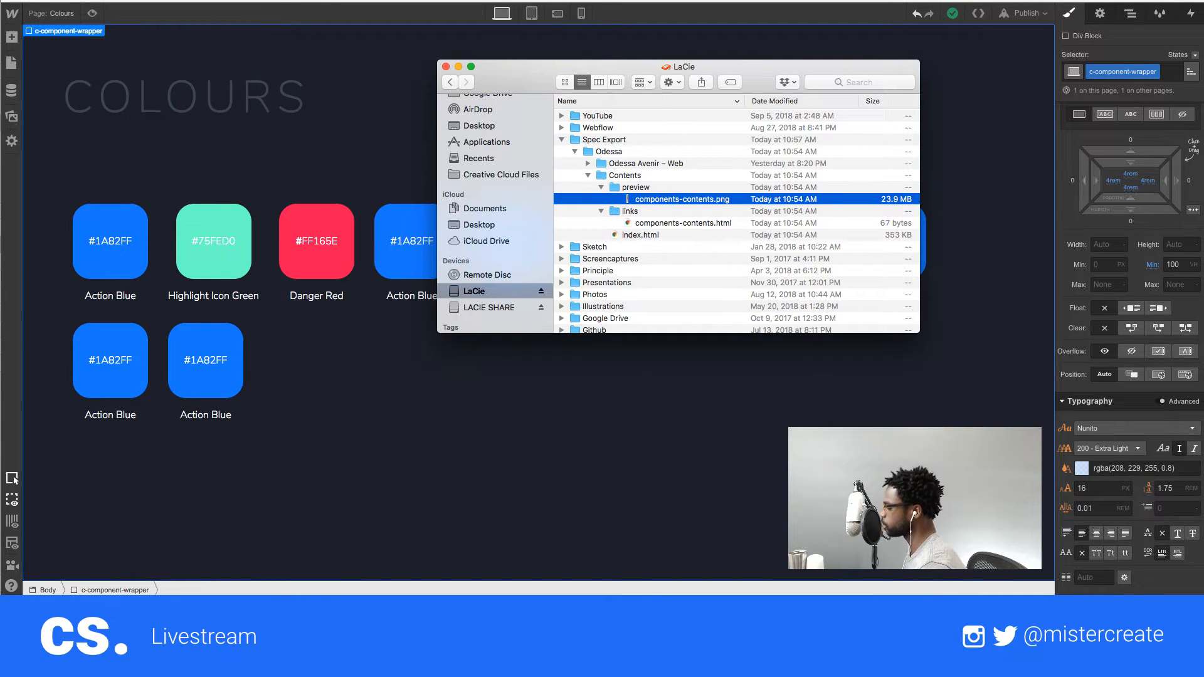
# - Switch to Sketch, select the Kinfolk Image group inside Content #11 of the Contents artboard and make it exportable
pyautogui.press('super+Tab')
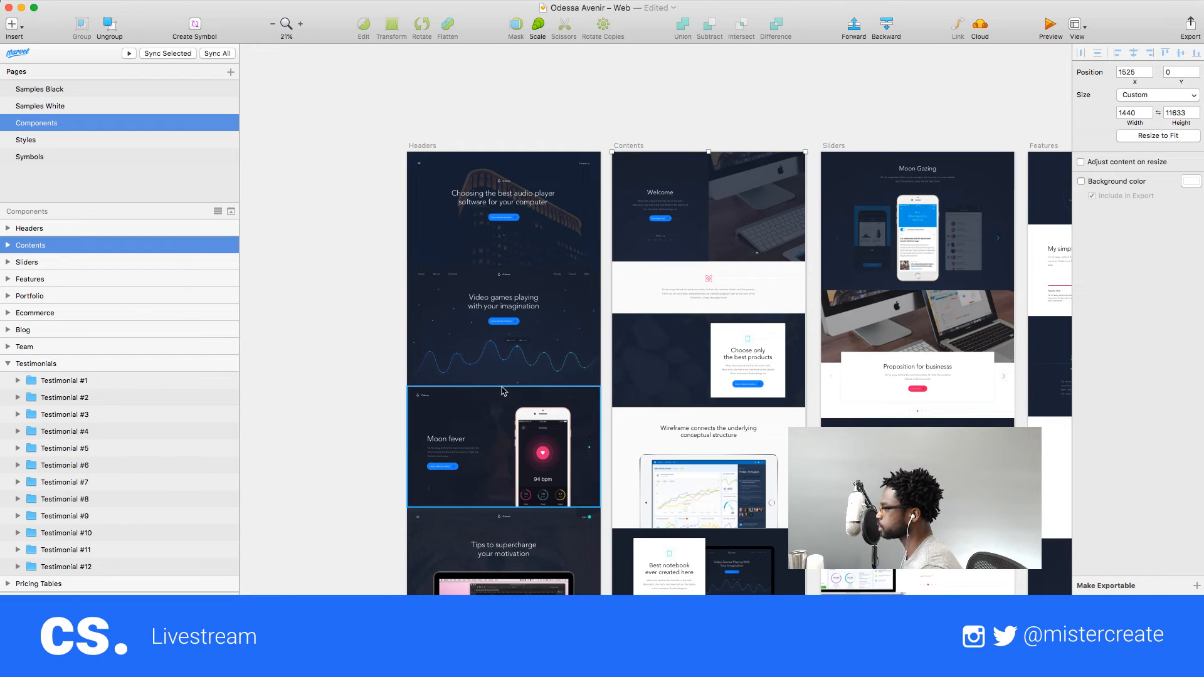
pyautogui.hscroll(1, 666, 408)
pyautogui.scroll(-5, 667, 409)
pyautogui.scroll(-10, 668, 410)
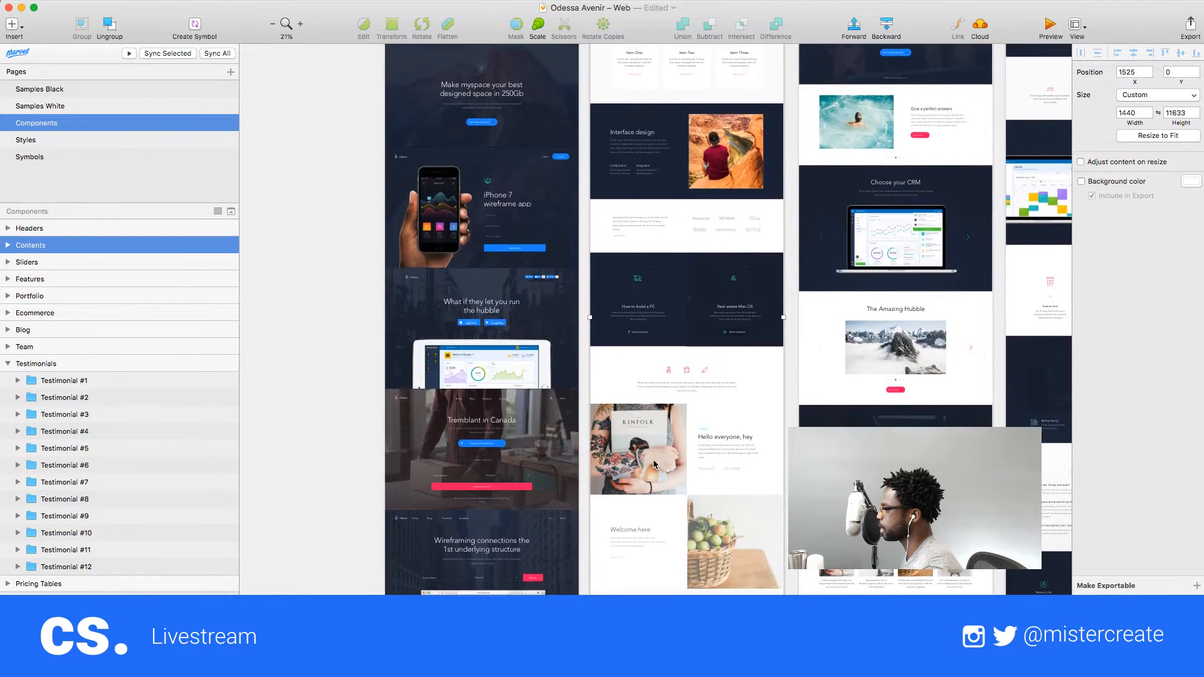
pyautogui.click(621, 437)
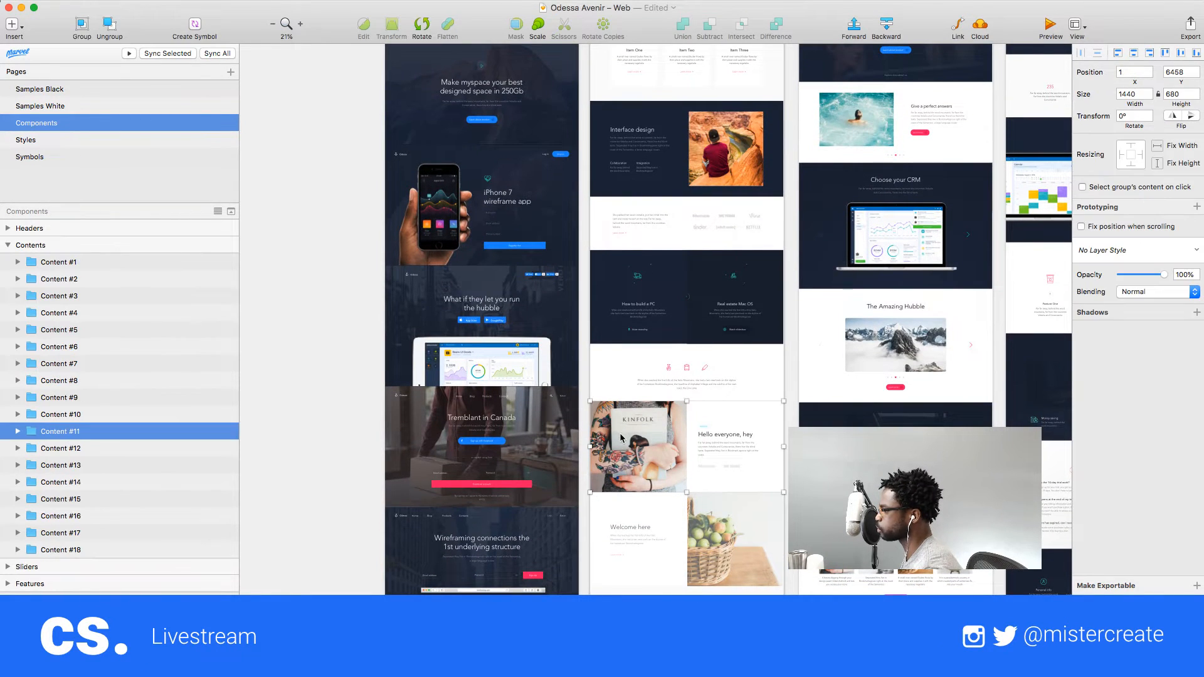
pyautogui.doubleClick(621, 437)
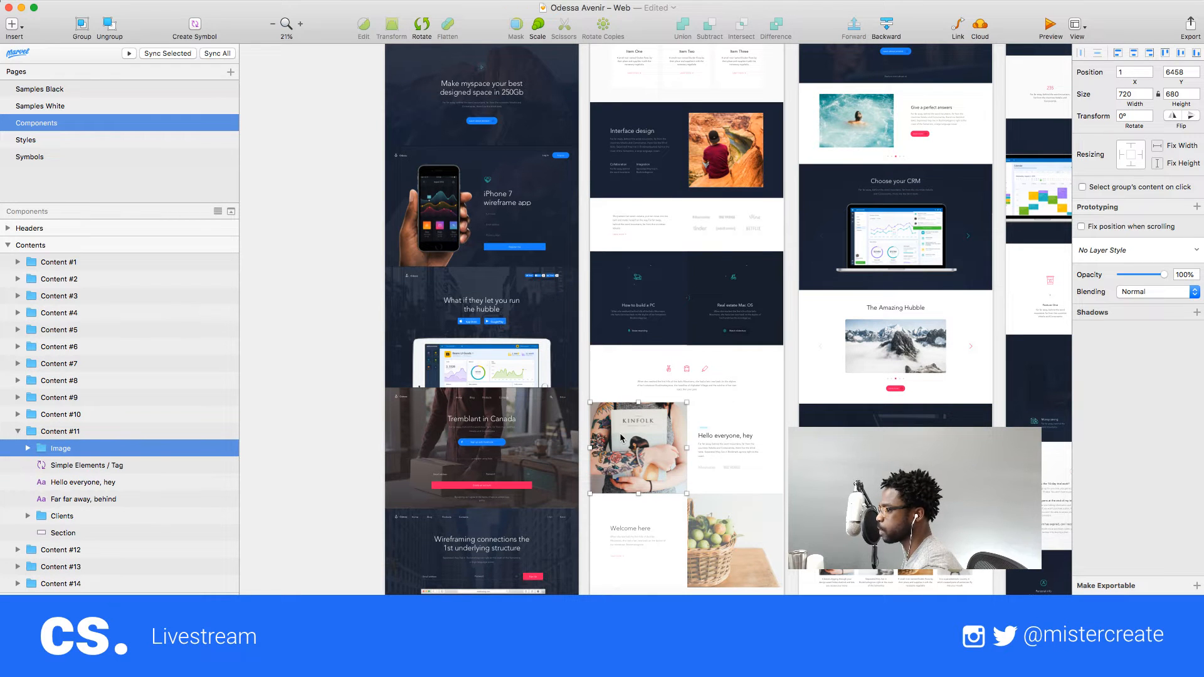
pyautogui.click(1159, 587)
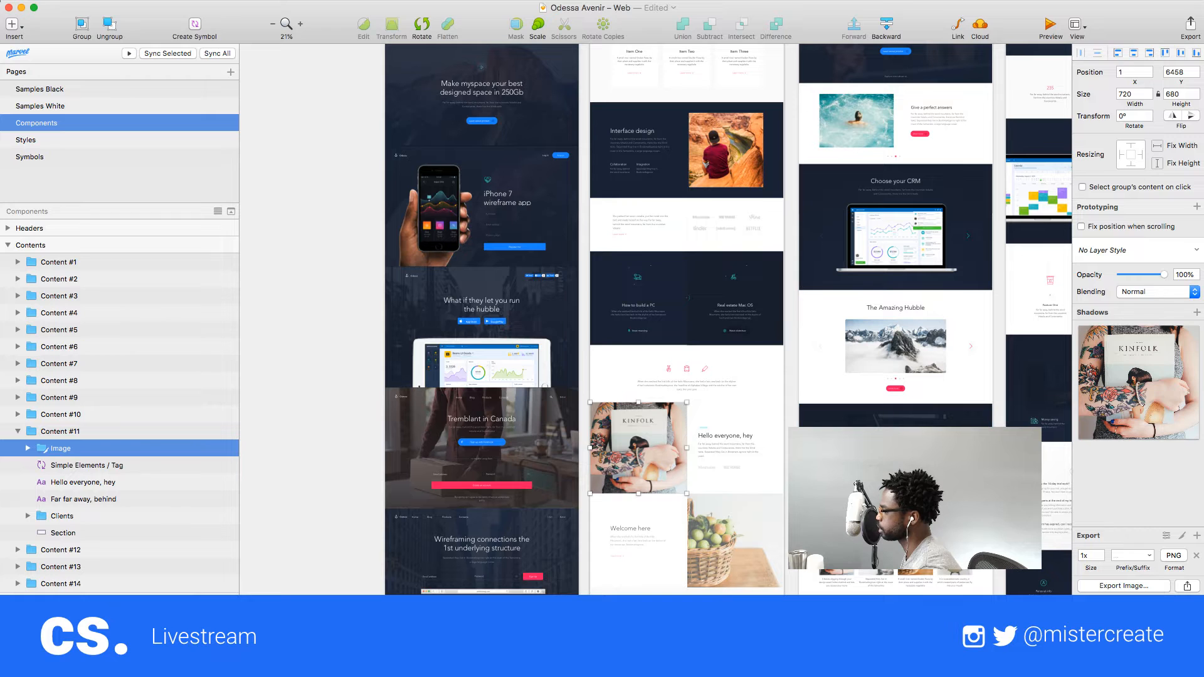
# - Make the Mashable and The Verge Logo layers in Content #11's Clients group exportable
pyautogui.click(709, 470)
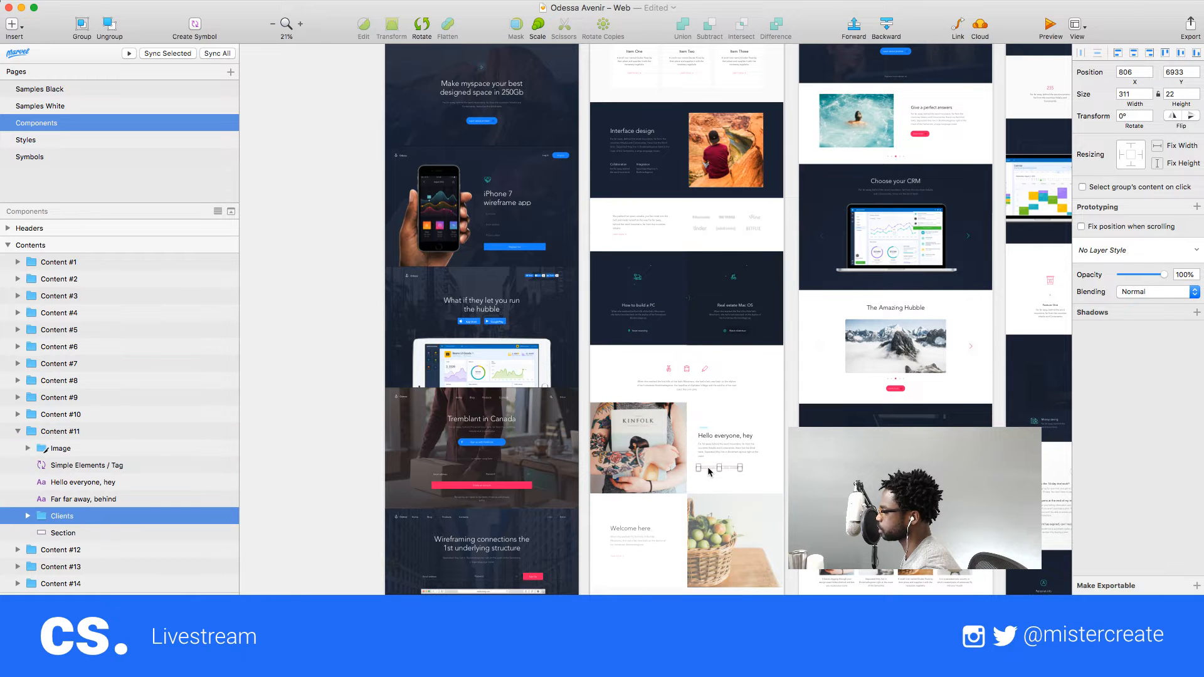
pyautogui.press('super+0')
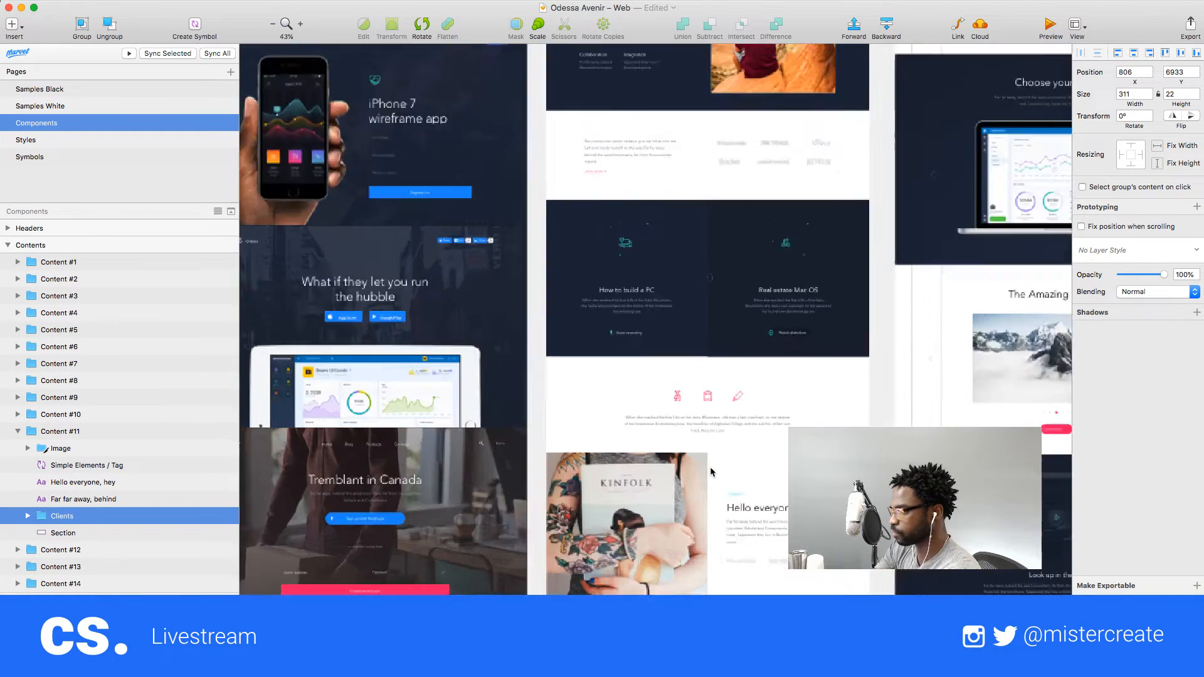
pyautogui.scroll(-8, 713, 470)
pyautogui.hscroll(3, 721, 473)
pyautogui.doubleClick(683, 496)
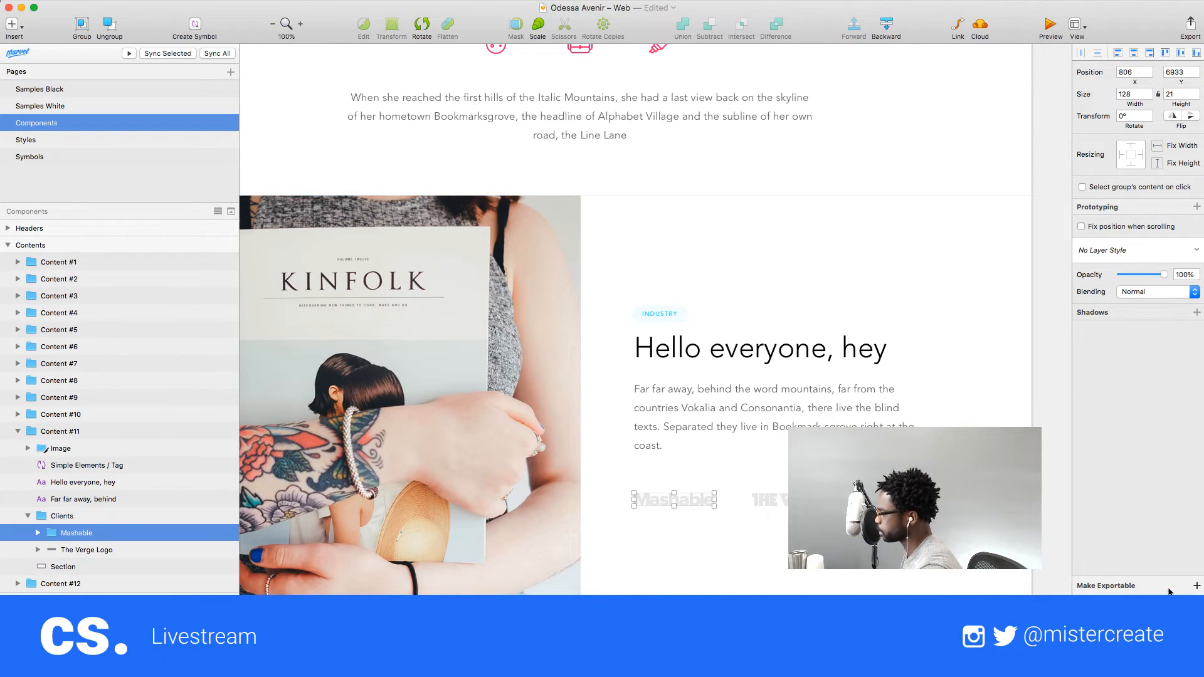
pyautogui.press('Tab')
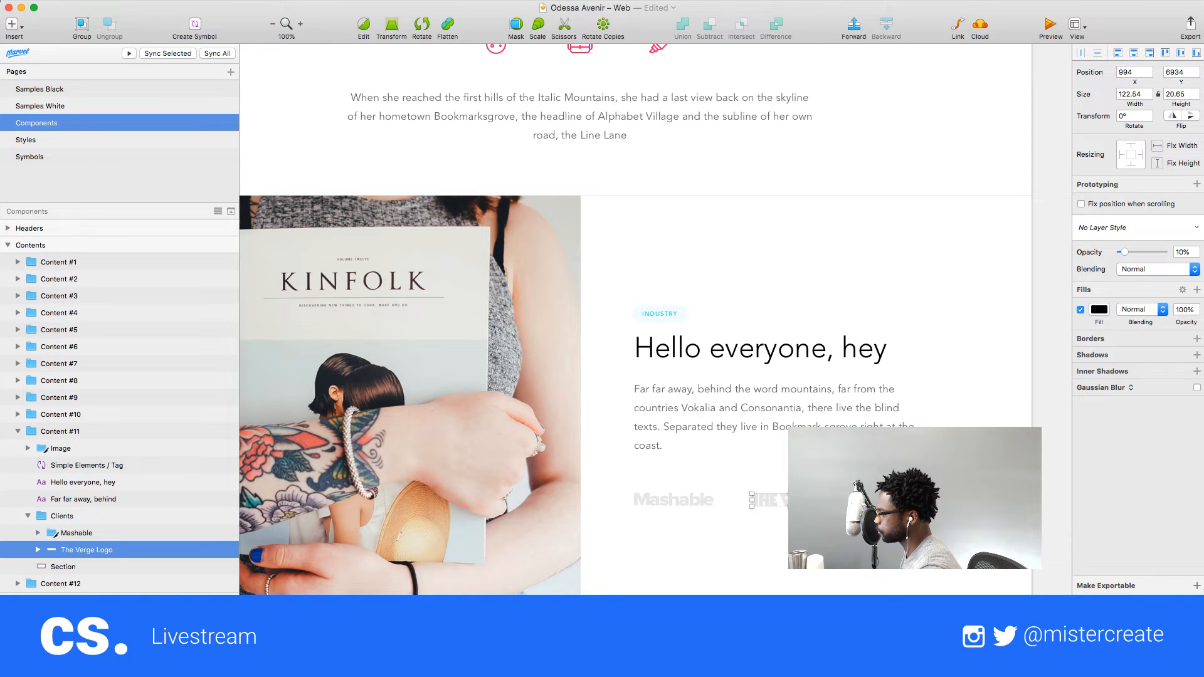
pyautogui.click(1162, 589)
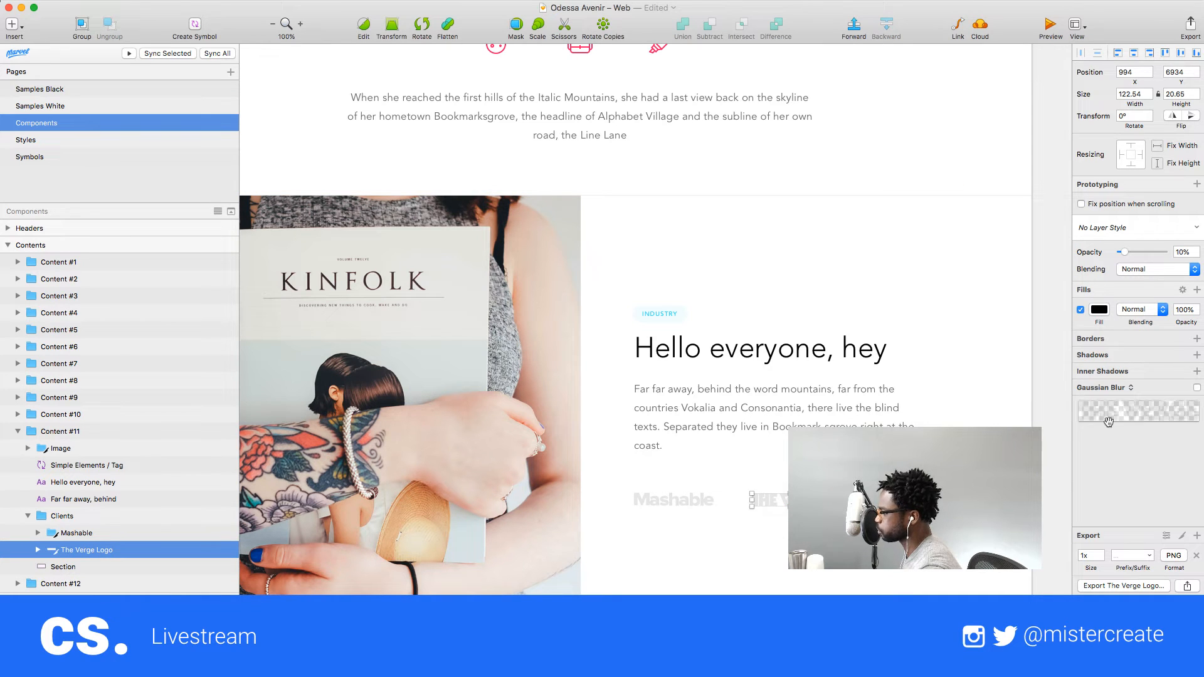
# - Set the export format of The Verge Logo and Mashable layers to SVG
pyautogui.click(1173, 556)
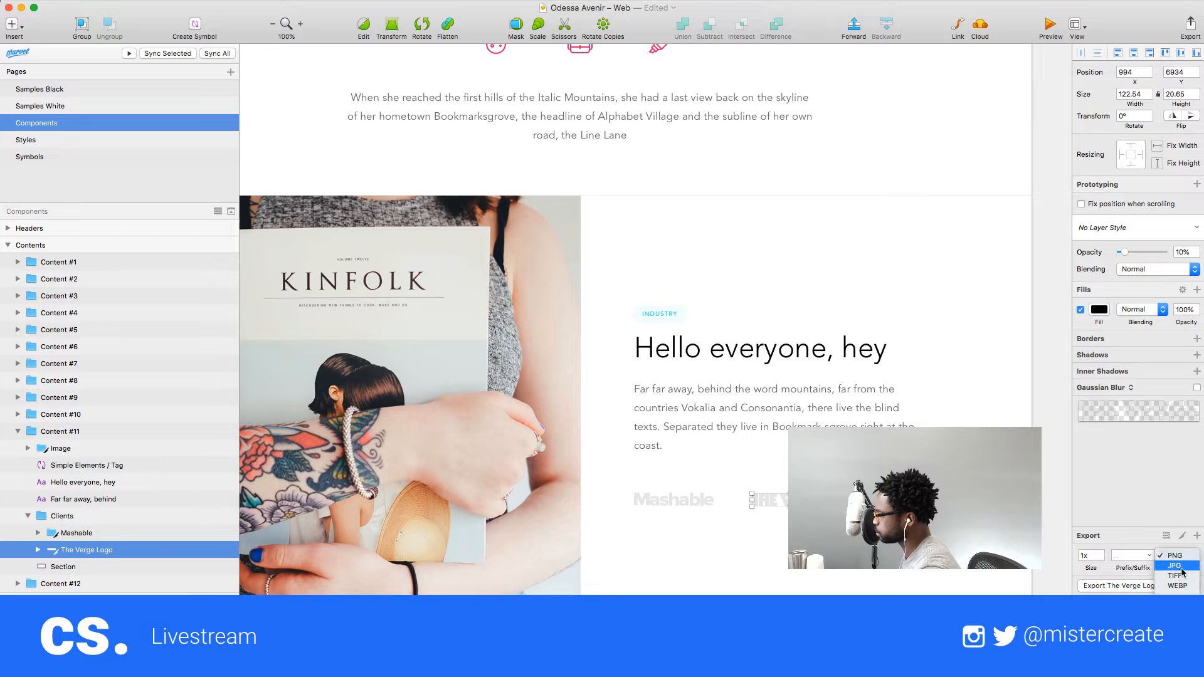
pyautogui.click(1174, 555)
pyautogui.hotkey('shift', 'Tab')
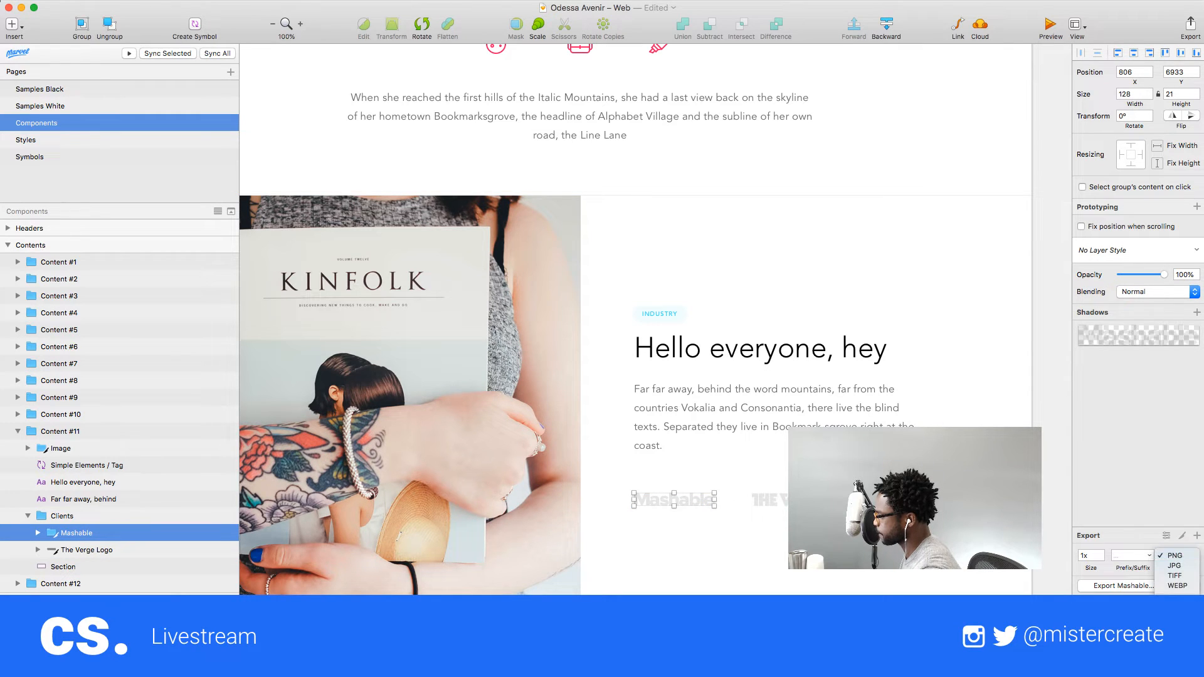
# - Select the Kinfolk Image group and set its export format to JPG
pyautogui.click(432, 369)
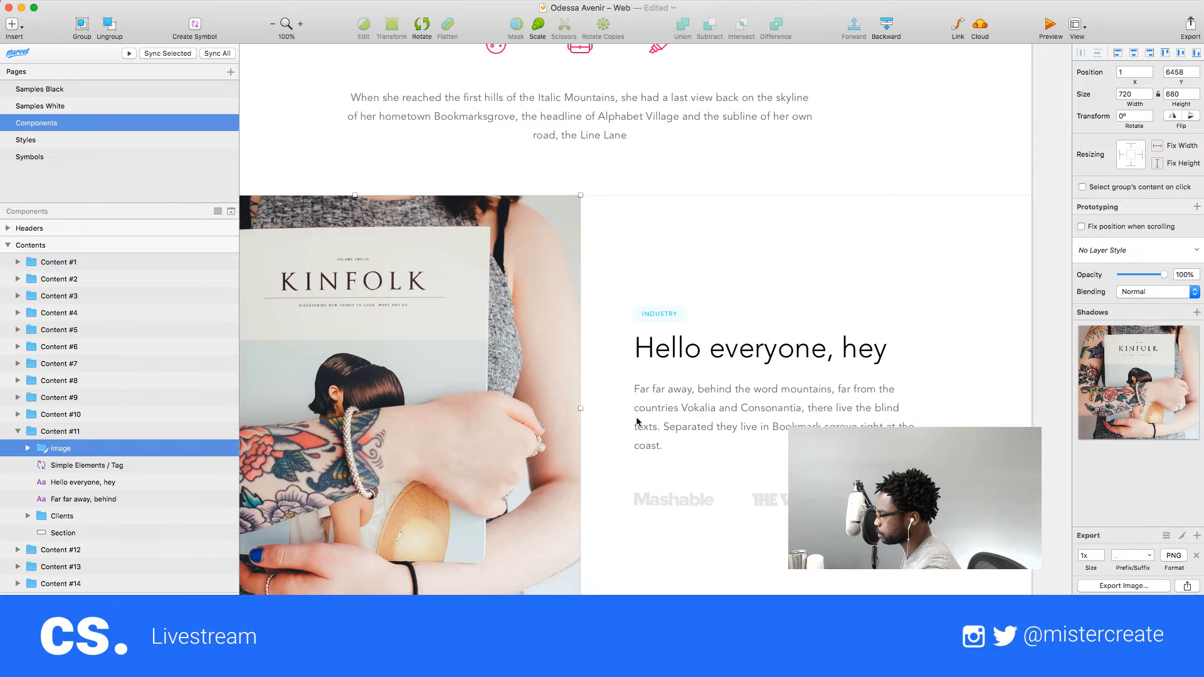
pyautogui.click(1173, 556)
pyautogui.click(1175, 566)
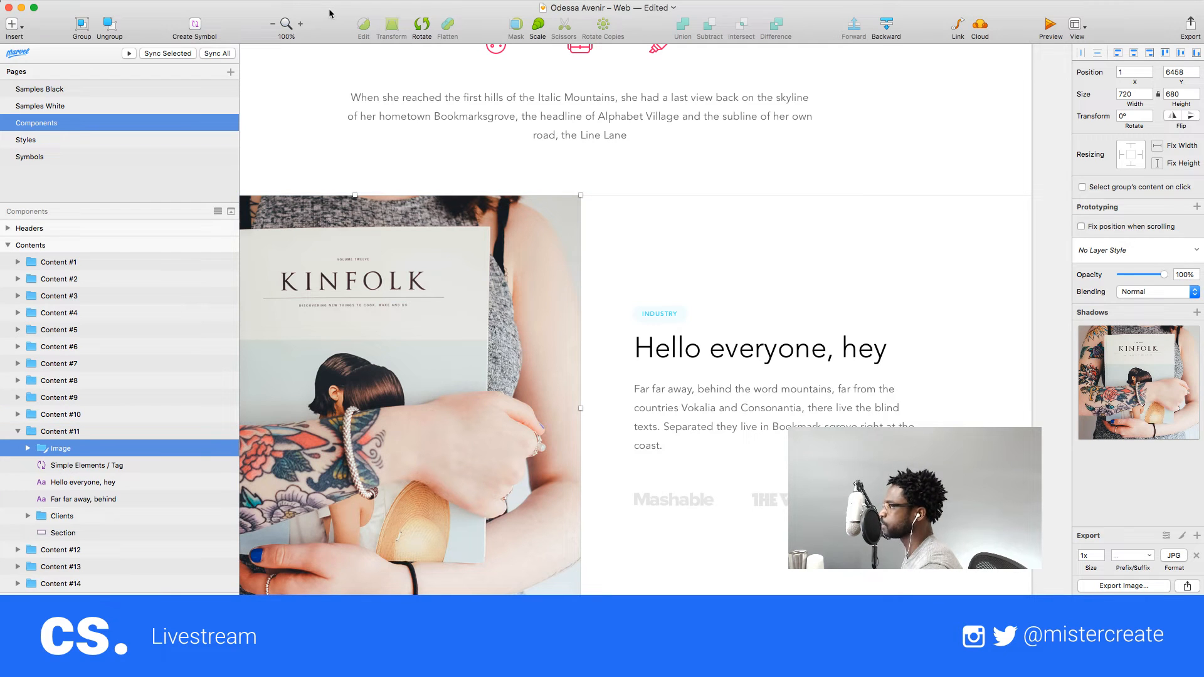
# - Start a Sketch Measure Spec Export with only the Contents artboard of the Components page selected
pyautogui.click(415, 0)
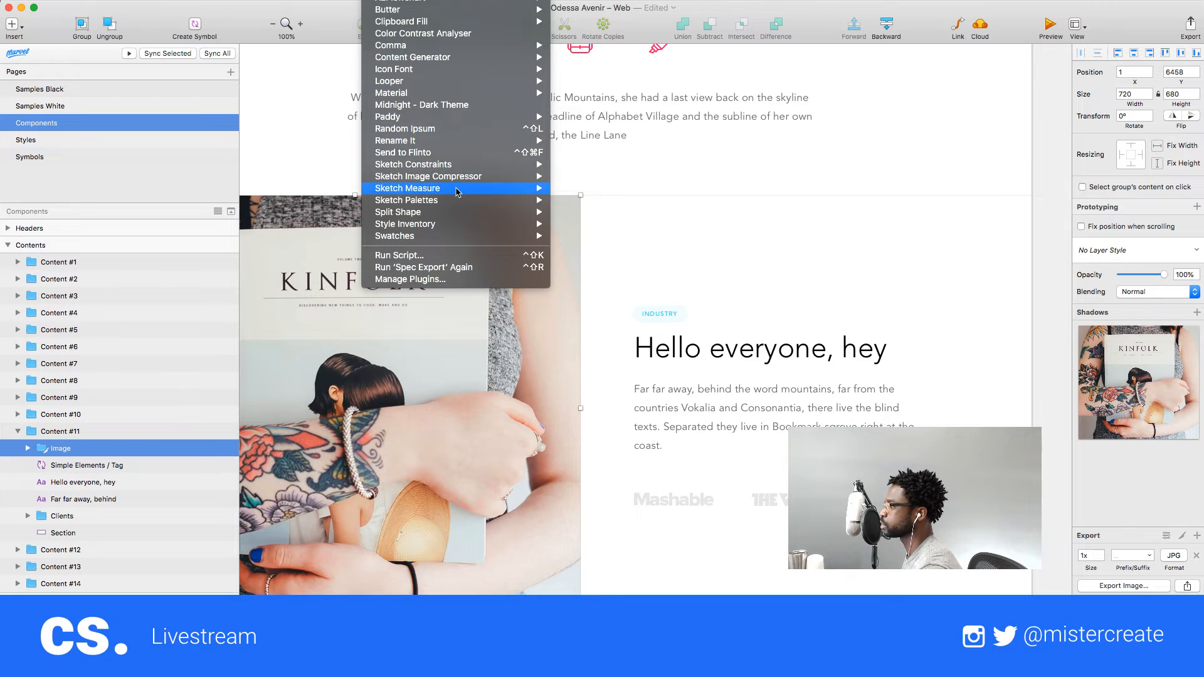
pyautogui.moveTo(499, 191)
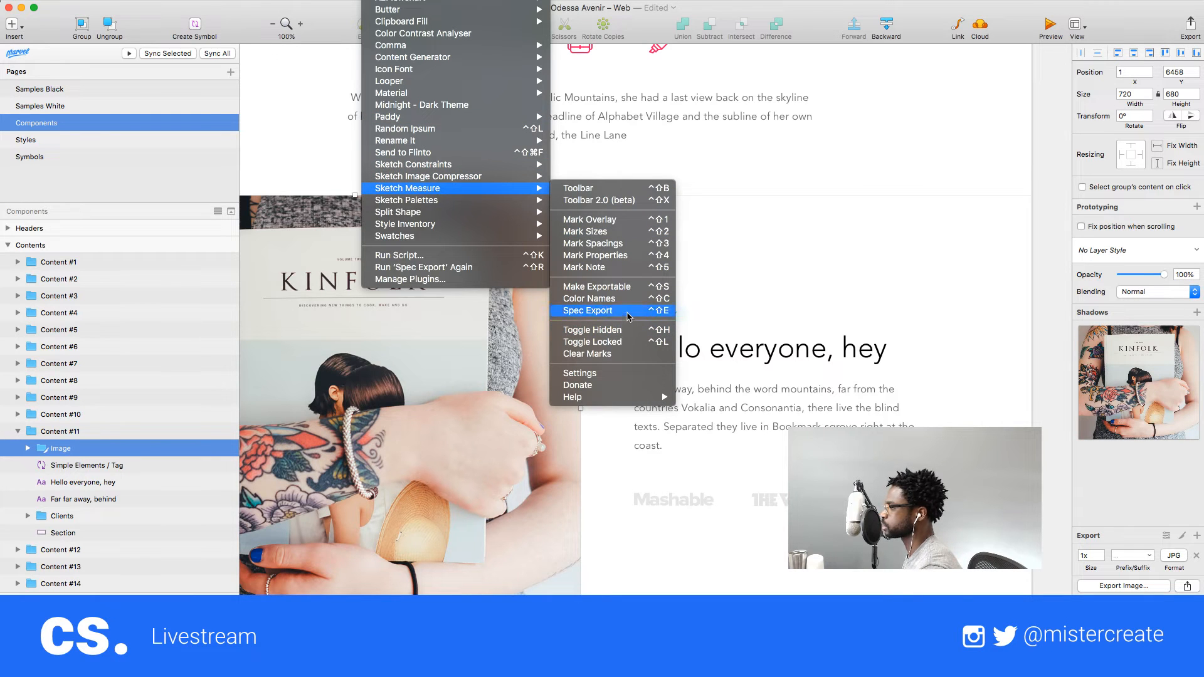
pyautogui.click(628, 311)
pyautogui.scroll(-15, 629, 238)
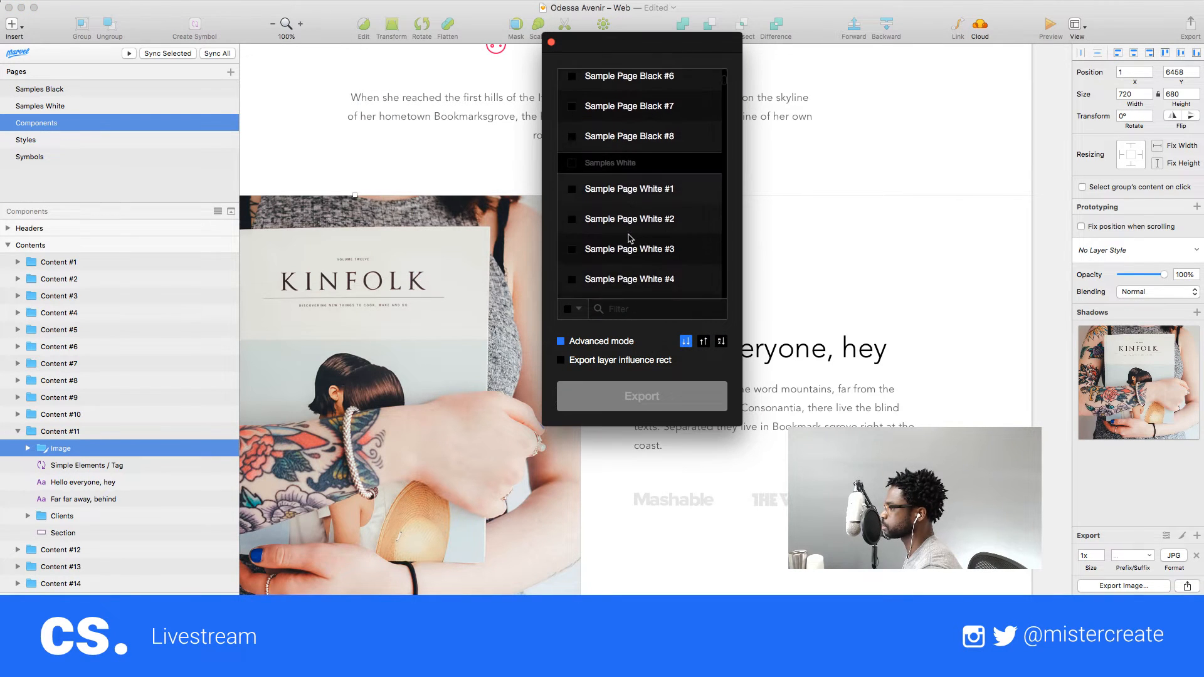
pyautogui.scroll(5, 629, 241)
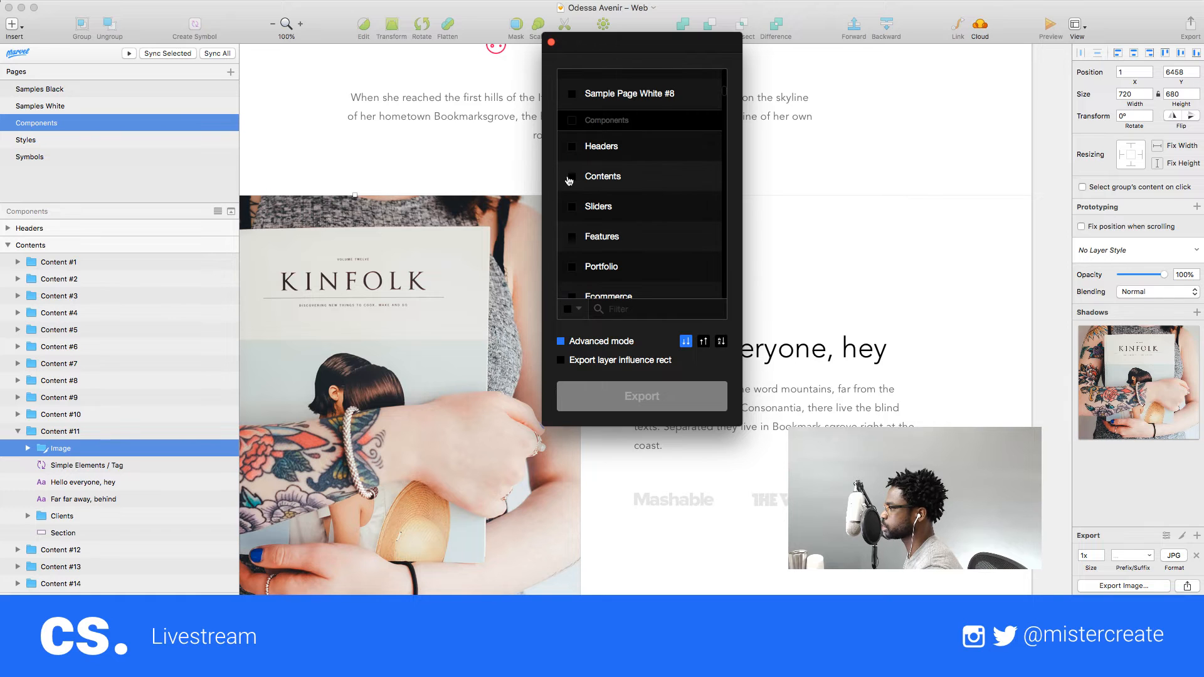
pyautogui.click(572, 176)
pyautogui.click(670, 392)
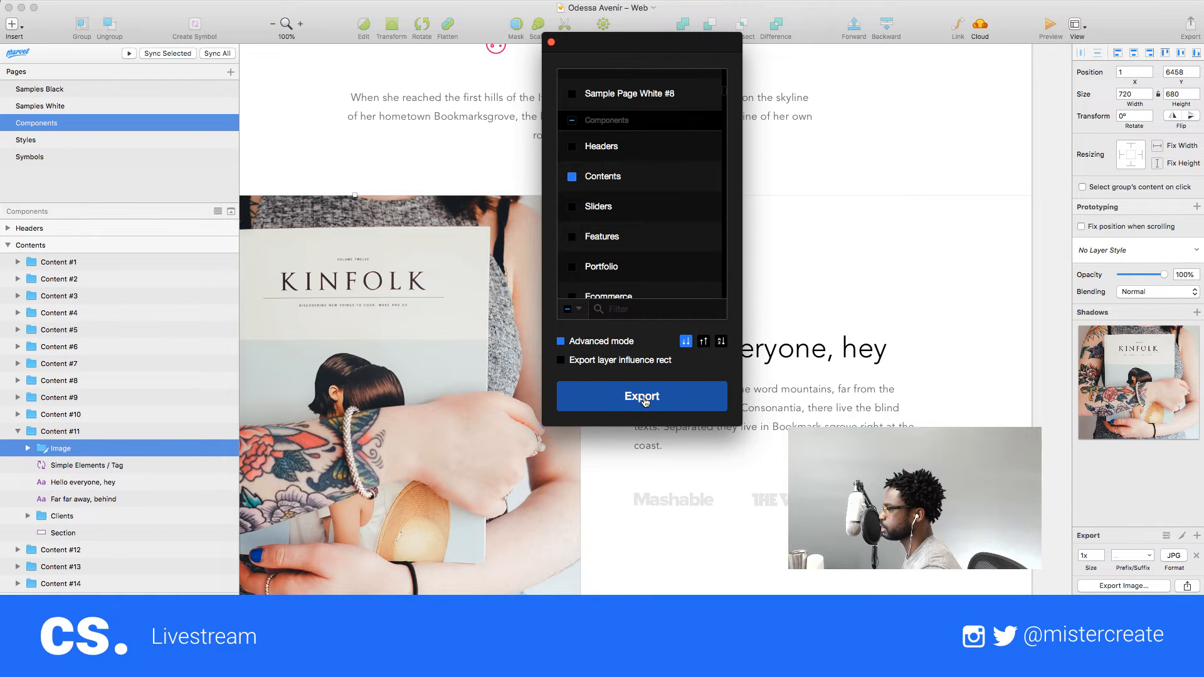
# - Save the spec export as Contents in the Odessa folder, replacing the existing Contents folder
pyautogui.click(540, 142)
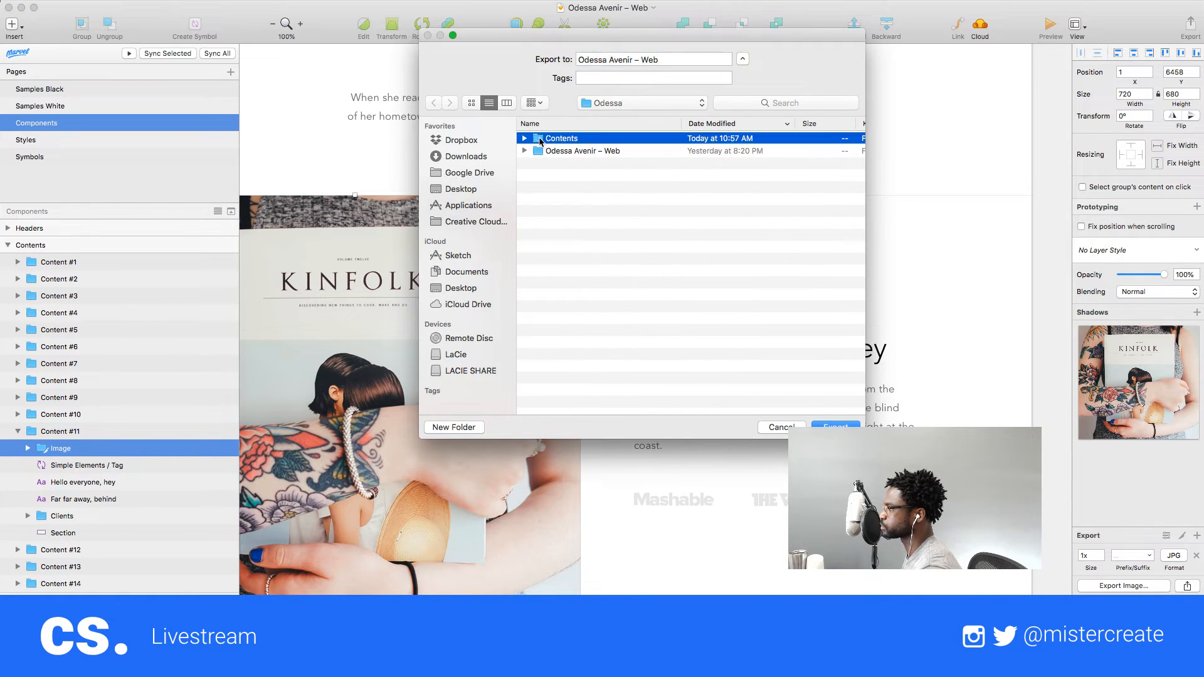
pyautogui.moveTo(664, 60); pyautogui.dragTo(544, 56)
pyautogui.write('c')
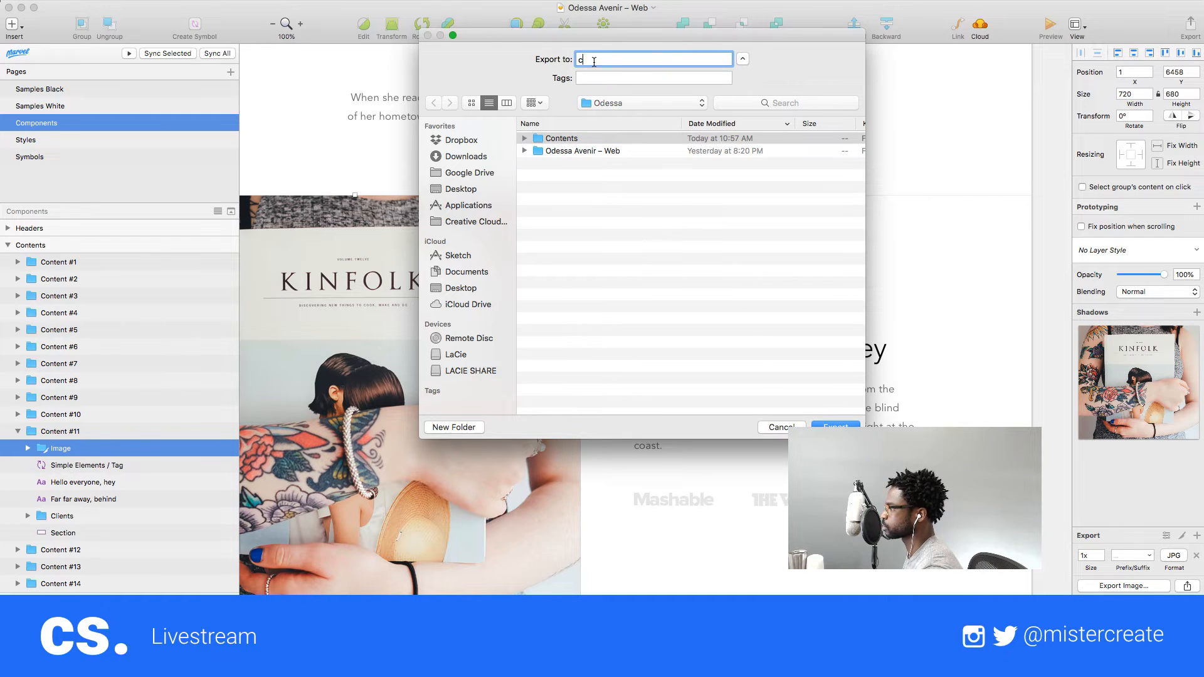
pyautogui.press('BackSpace')
pyautogui.write('Contents')
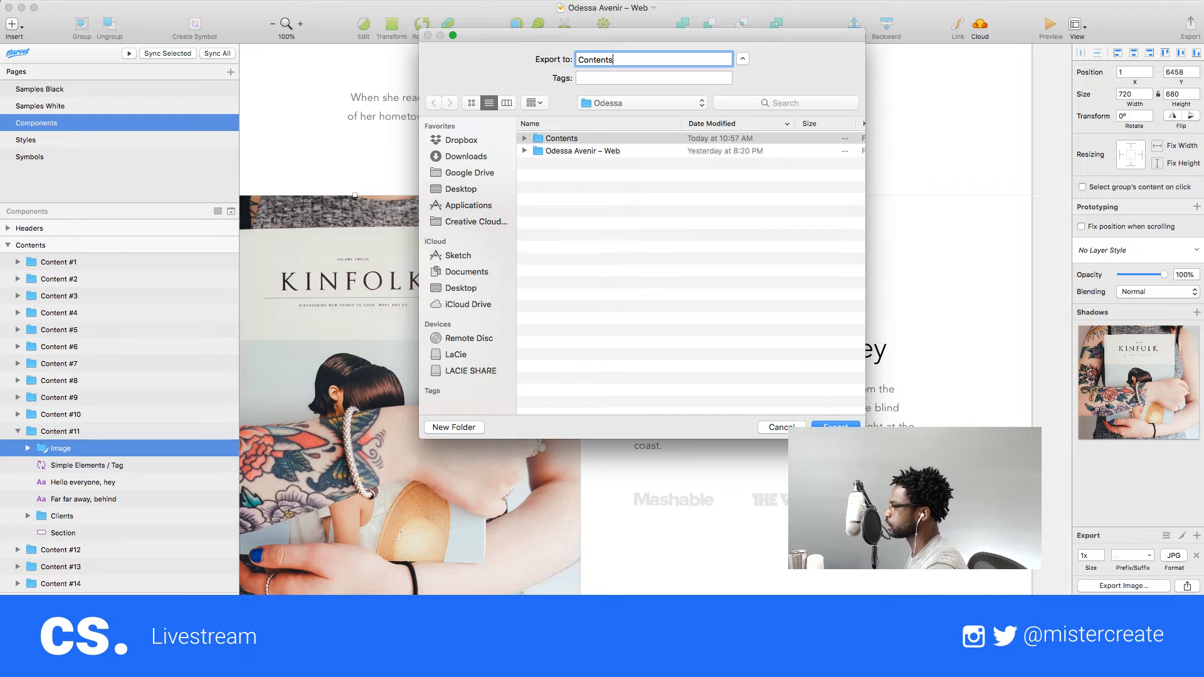
pyautogui.click(830, 426)
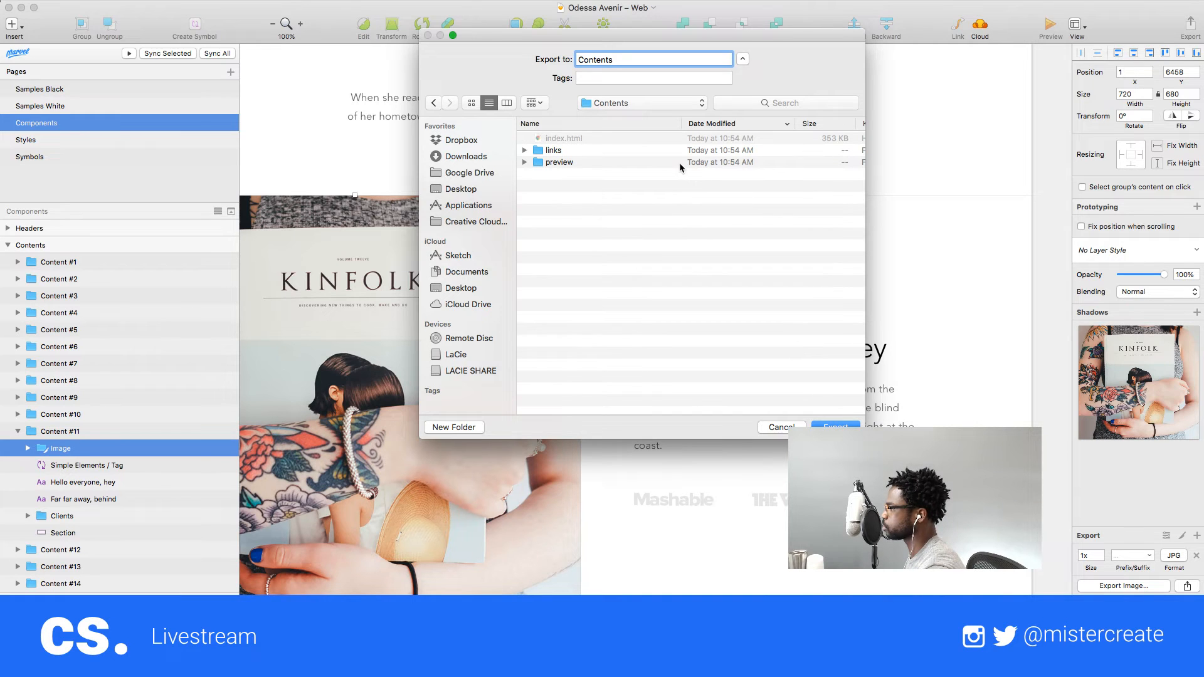
pyautogui.click(589, 104)
pyautogui.click(597, 117)
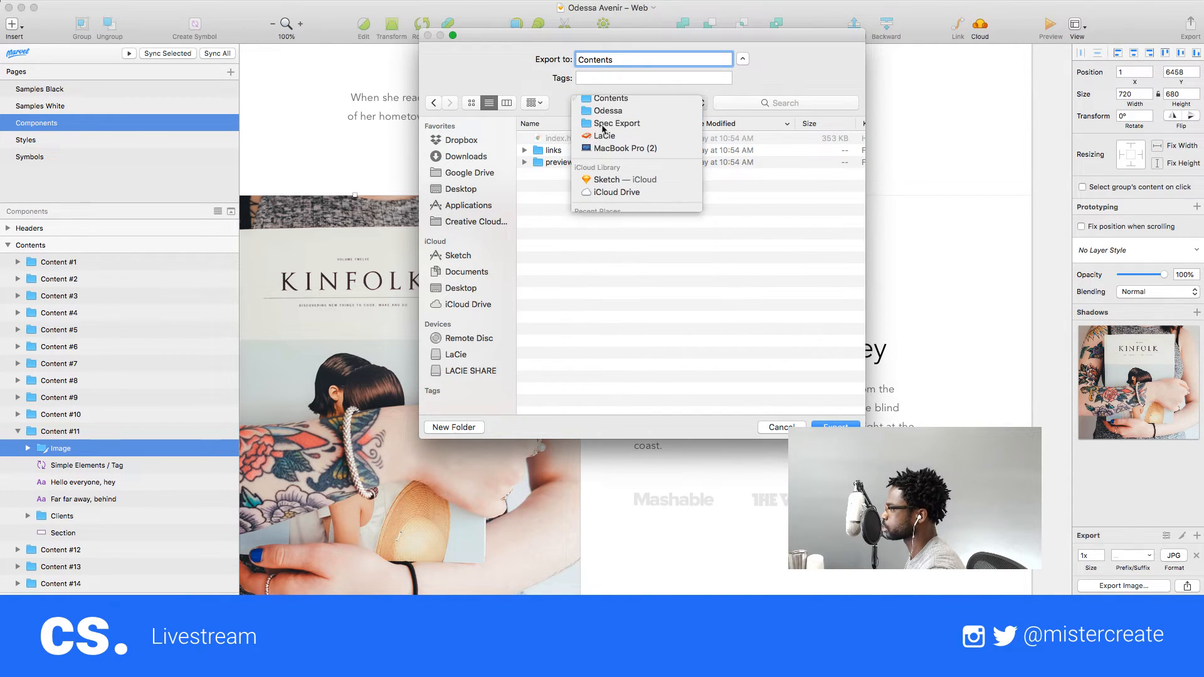
pyautogui.press('Return')
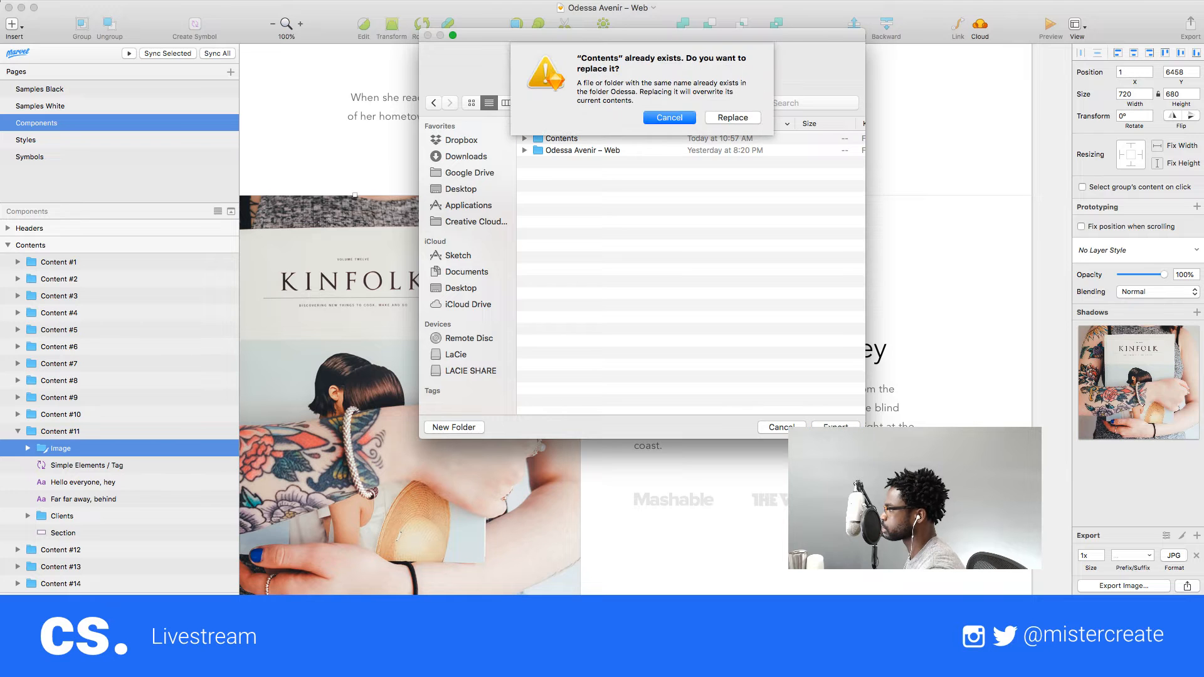
pyautogui.click(745, 121)
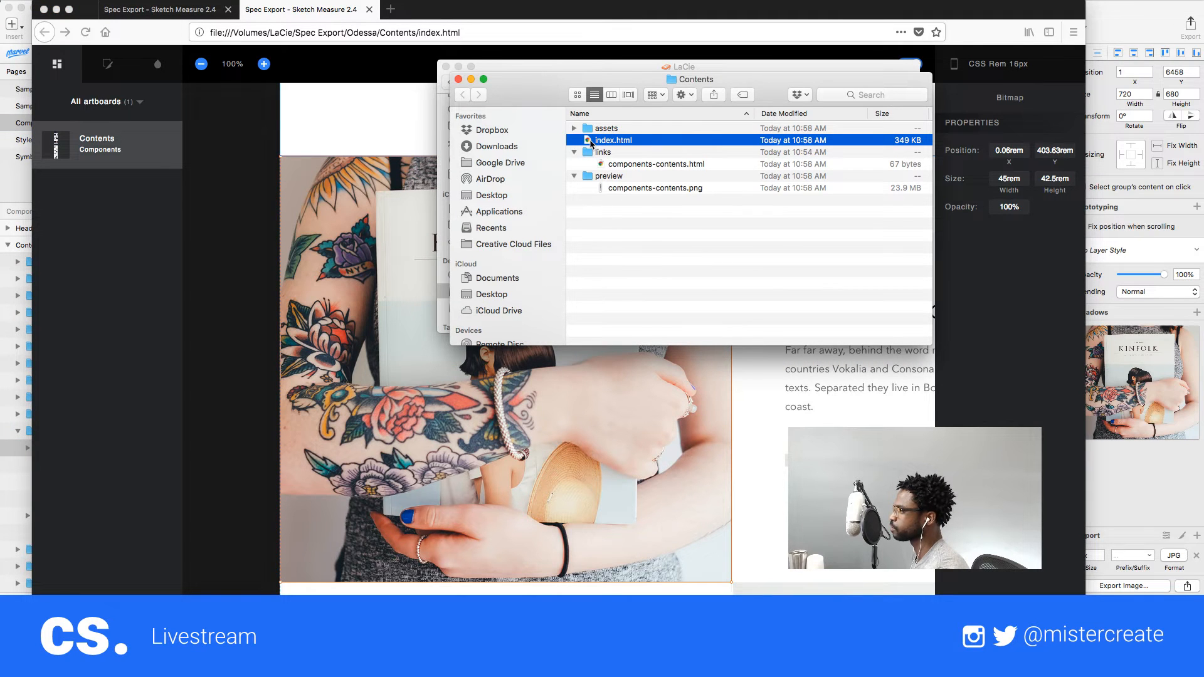
# - In Finder, open the newly exported index.html with Firefox and close the Contents folder window
pyautogui.rightClick(592, 141)
pyautogui.moveTo(658, 164)
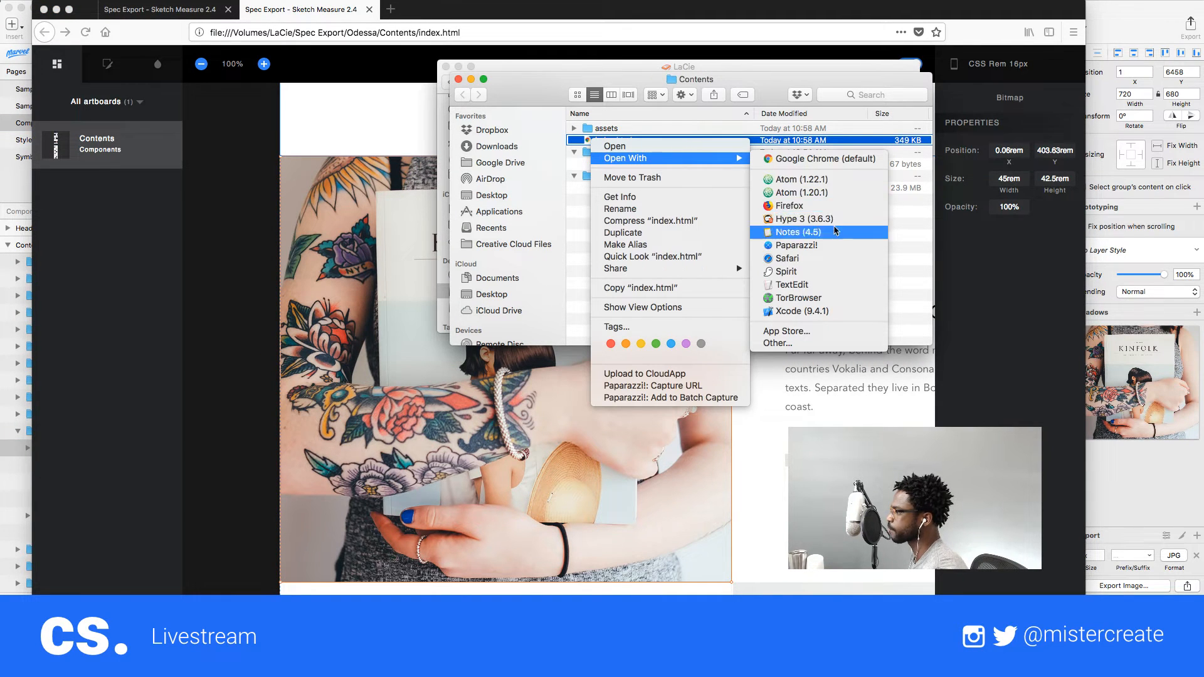
pyautogui.click(816, 207)
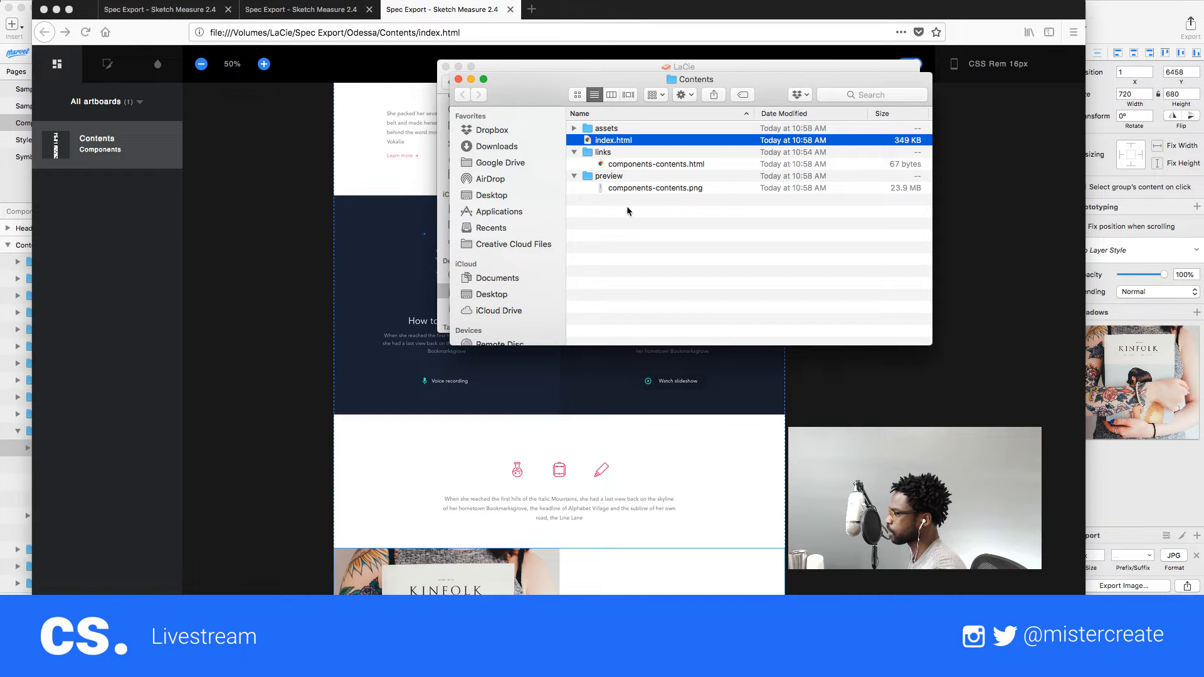
pyautogui.click(459, 79)
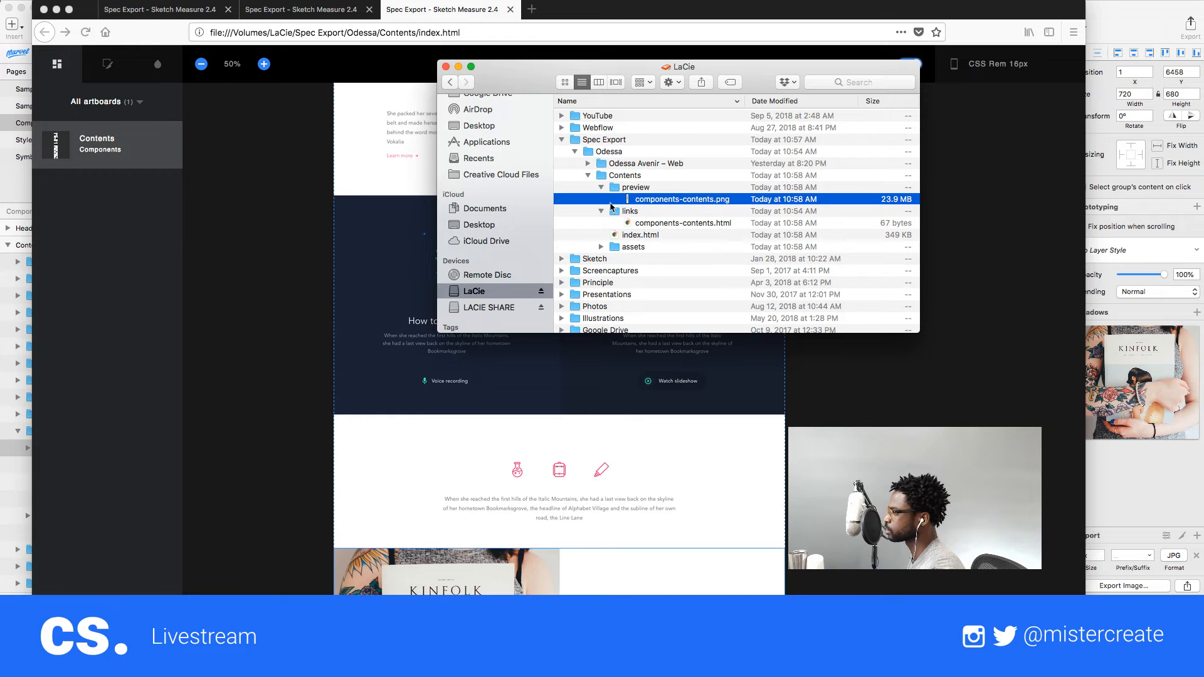
# - Expand the exported Contents folder's assets subfolder, preview The Verge Logo.svg and Mashable.svg, select Image.jpg and close the Finder window
pyautogui.click(575, 152)
pyautogui.click(575, 152)
pyautogui.click(588, 175)
pyautogui.click(588, 175)
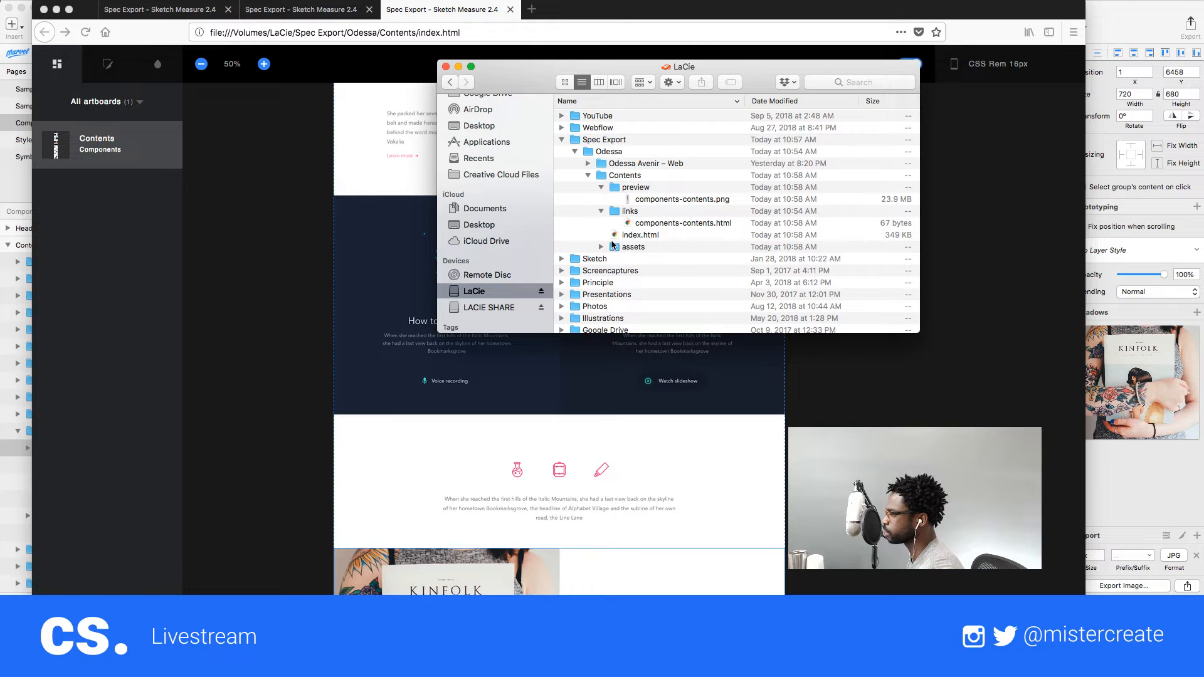
pyautogui.click(601, 247)
pyautogui.click(654, 262)
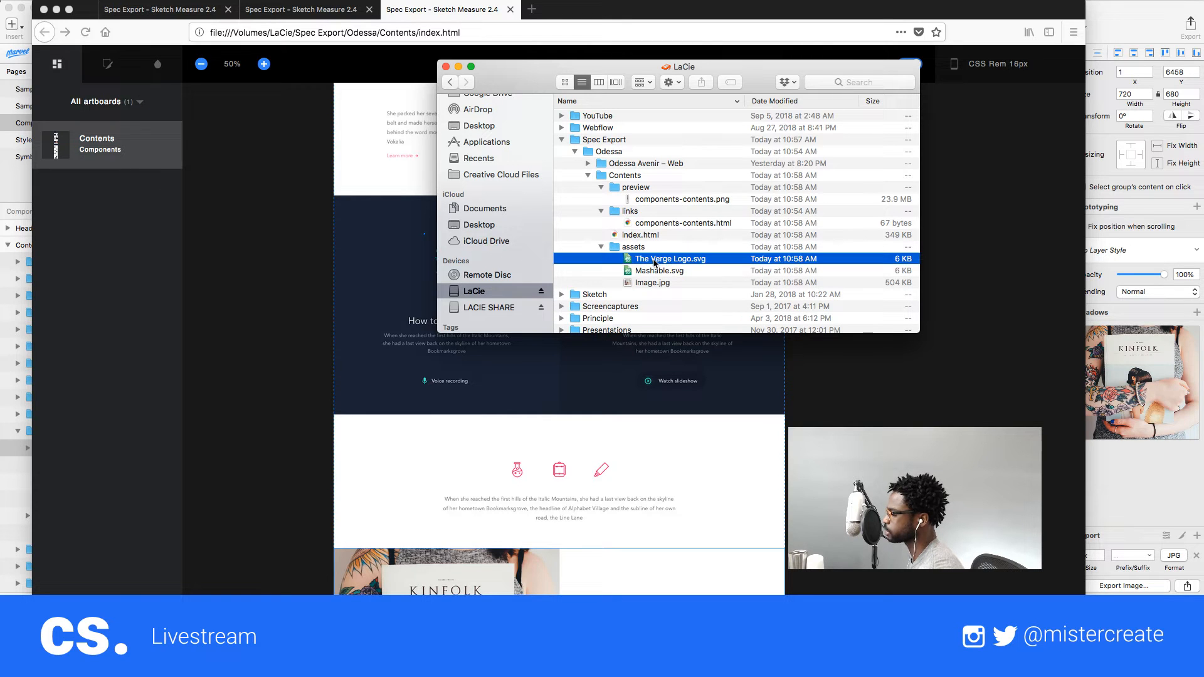
pyautogui.press('space')
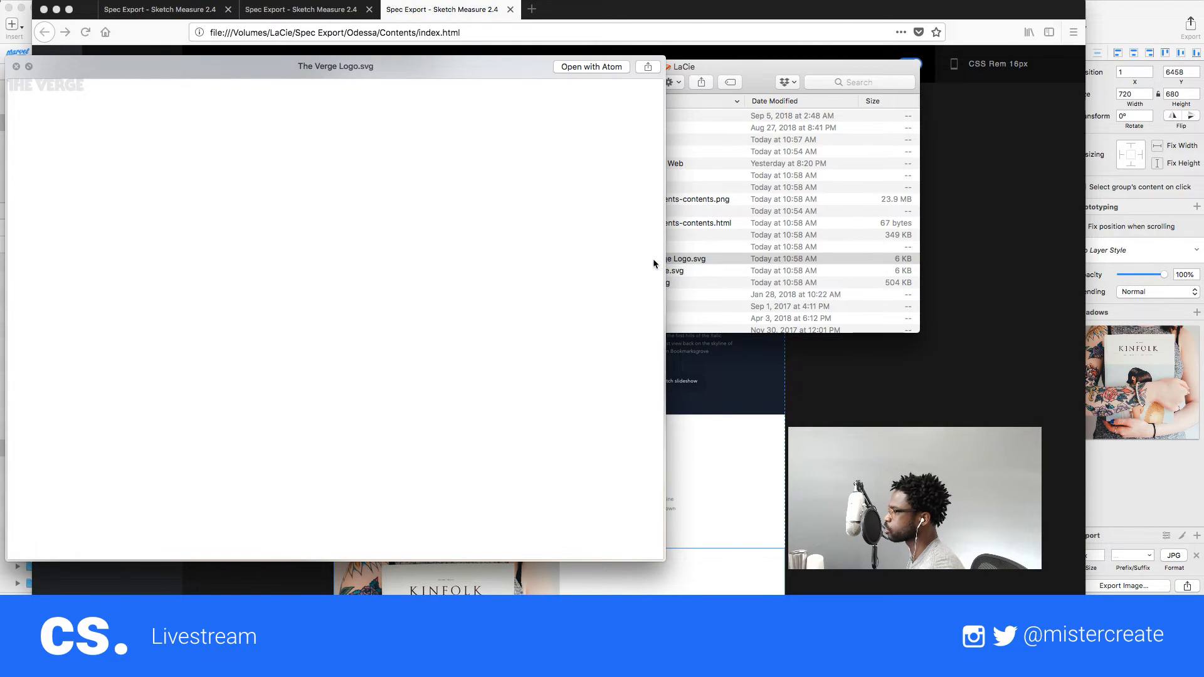
pyautogui.press('Down')
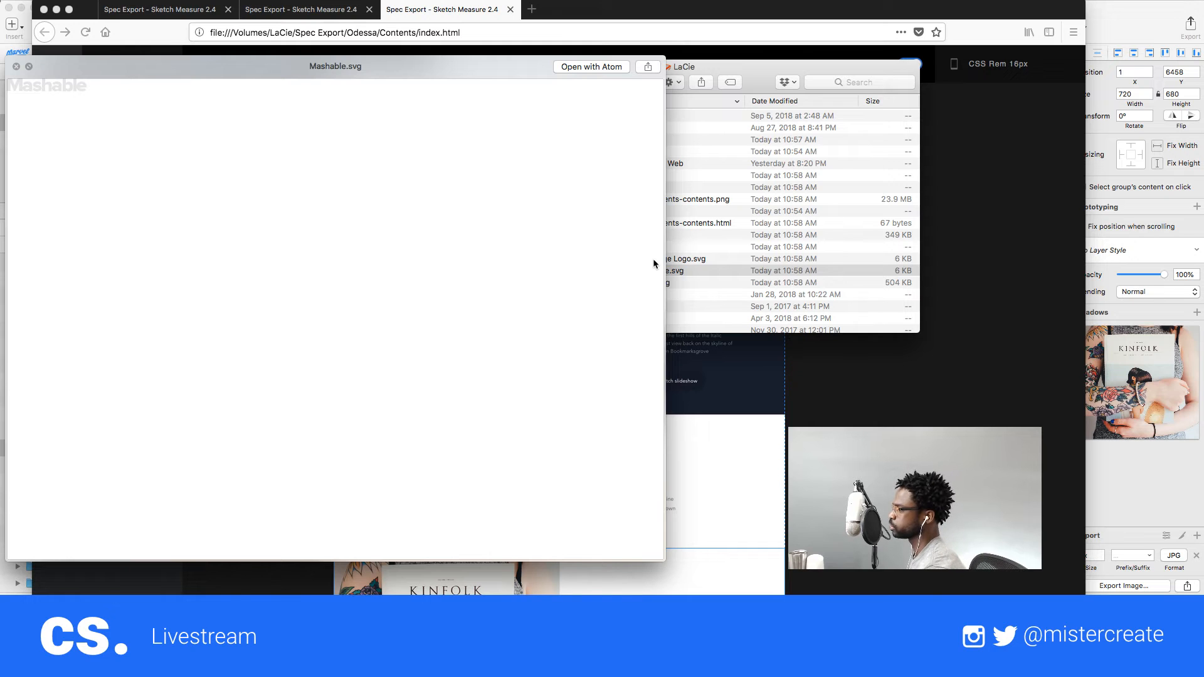
pyautogui.press('Down')
pyautogui.press('space')
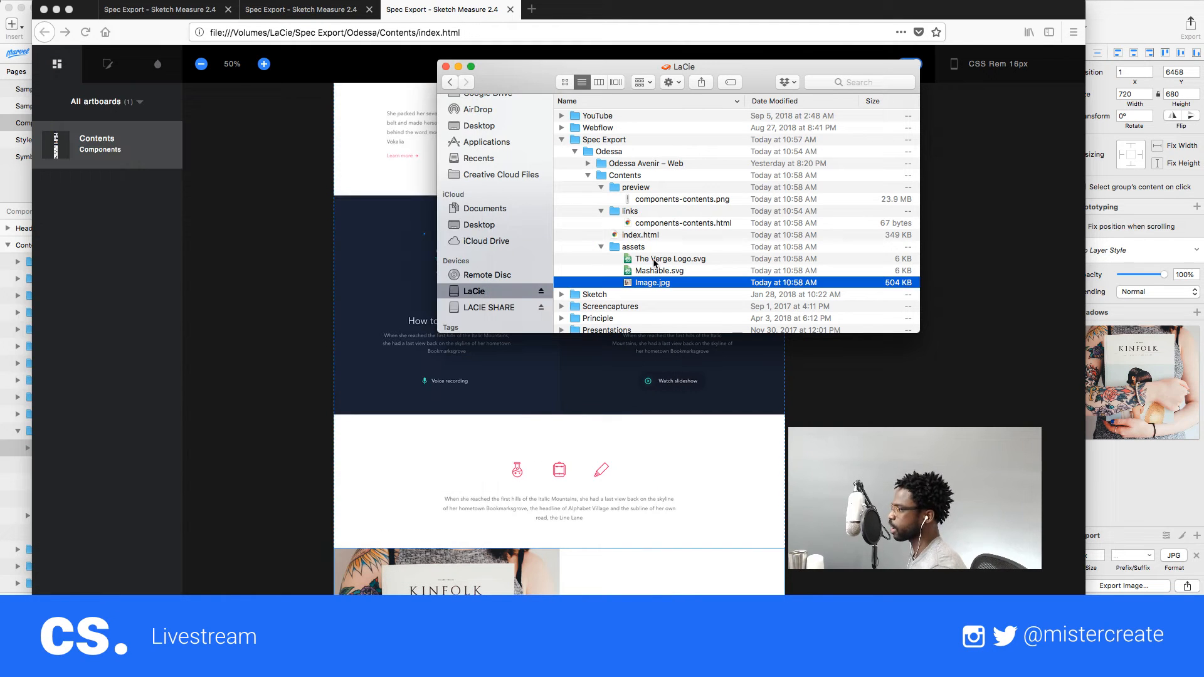
pyautogui.click(445, 67)
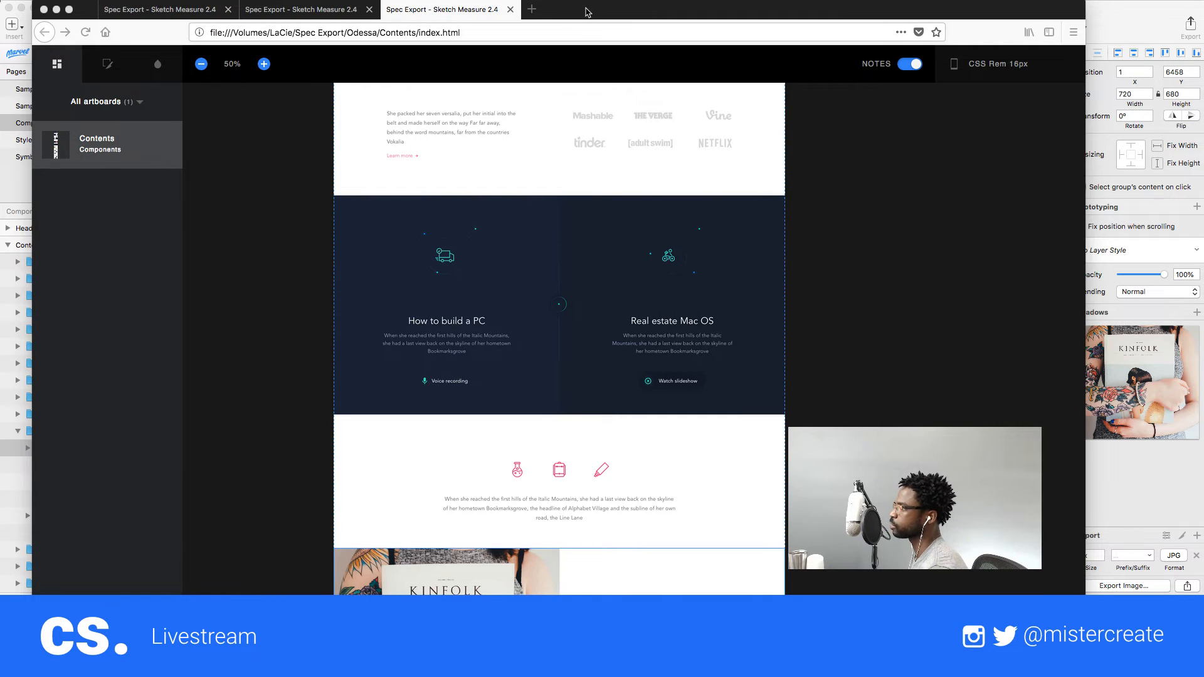
# - Switch to Webflow and upload The Verge Logo.svg, Mashable.svg and Image.jpg from the exported assets folder on LaCie into the site's assets
pyautogui.press('super+Tab')
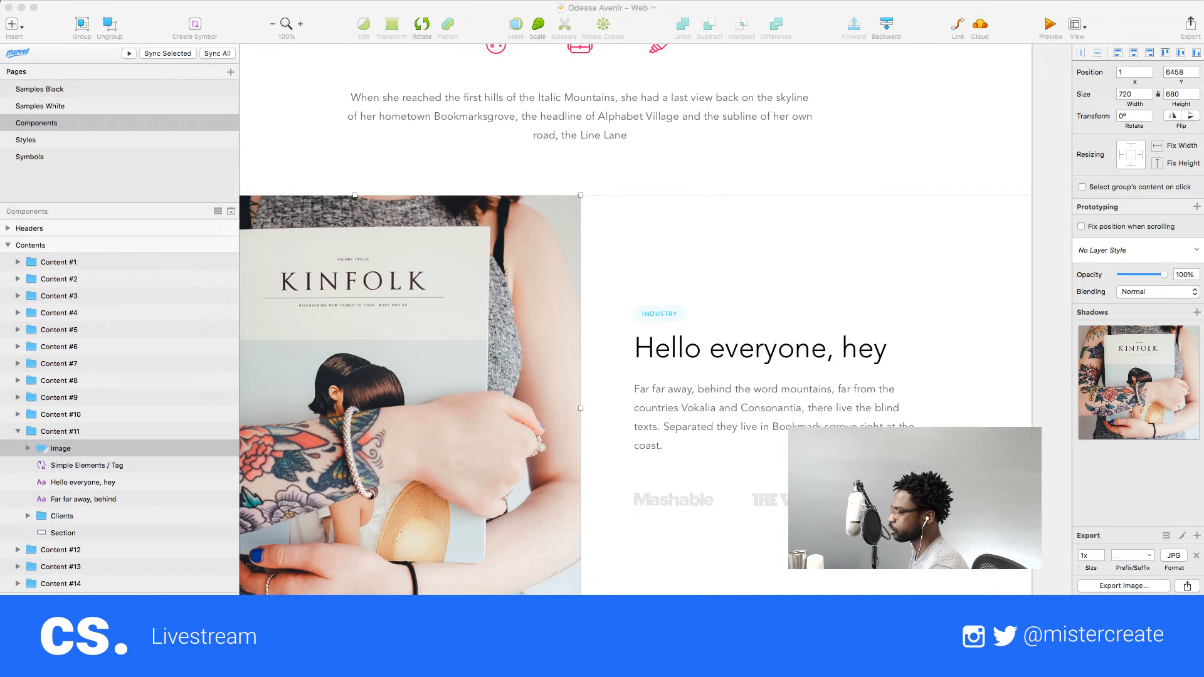
pyautogui.press('super+Tab')
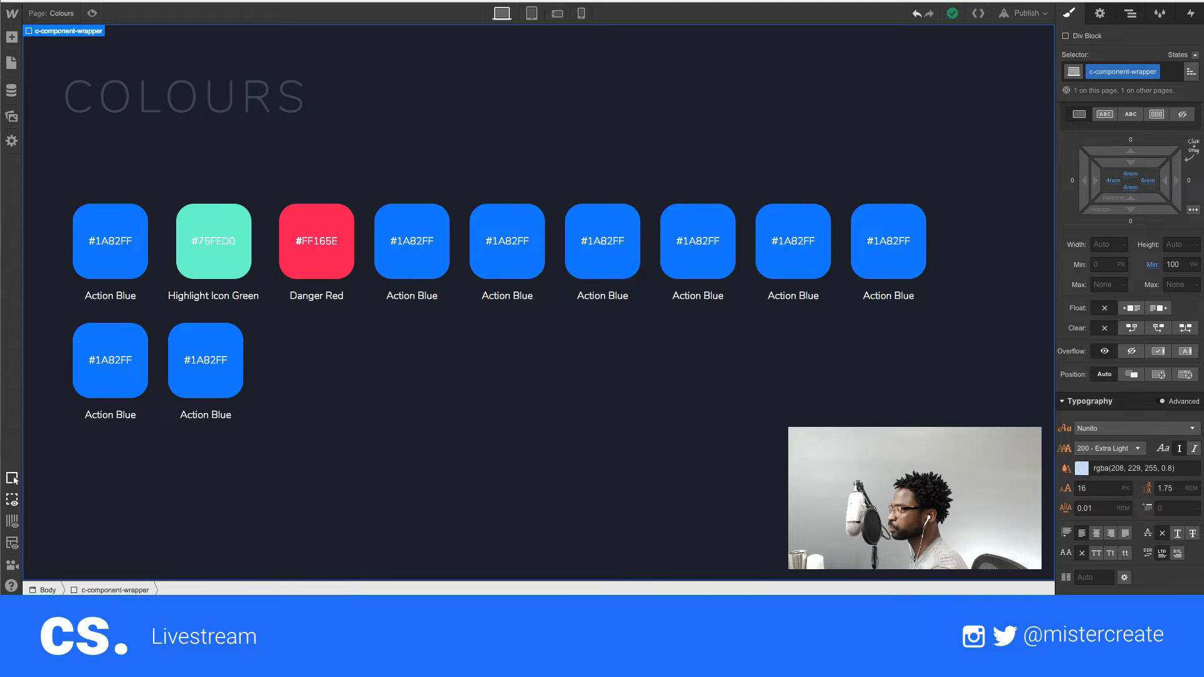
pyautogui.click(11, 116)
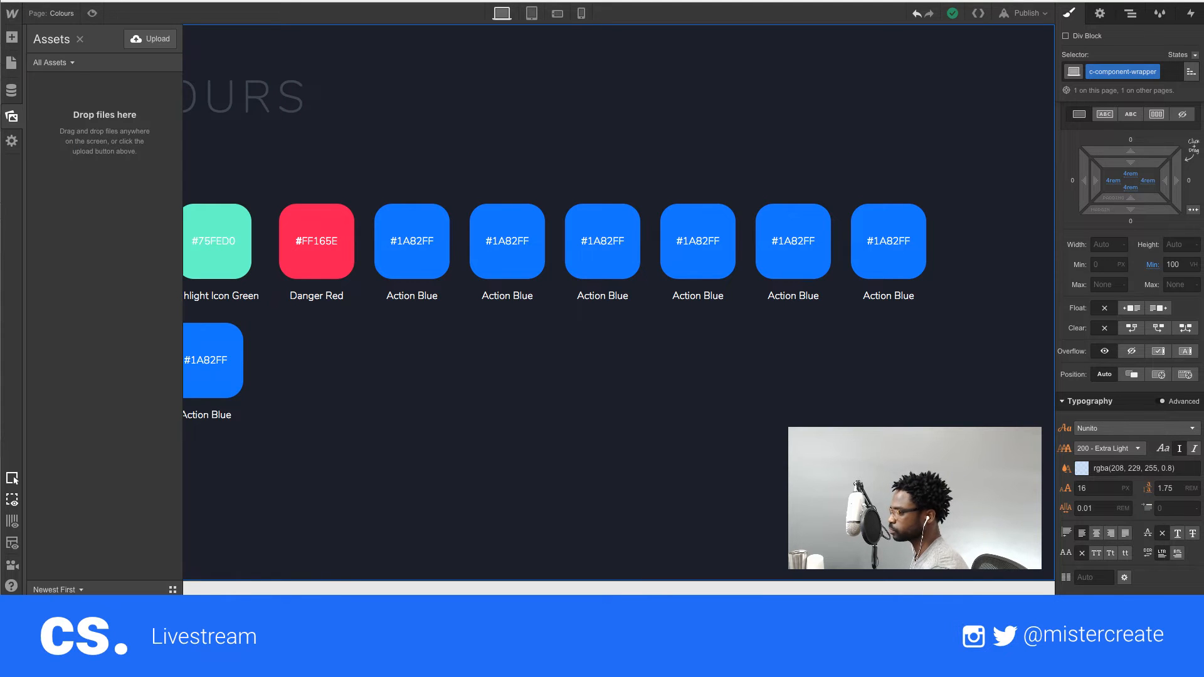
pyautogui.press('super+Tab')
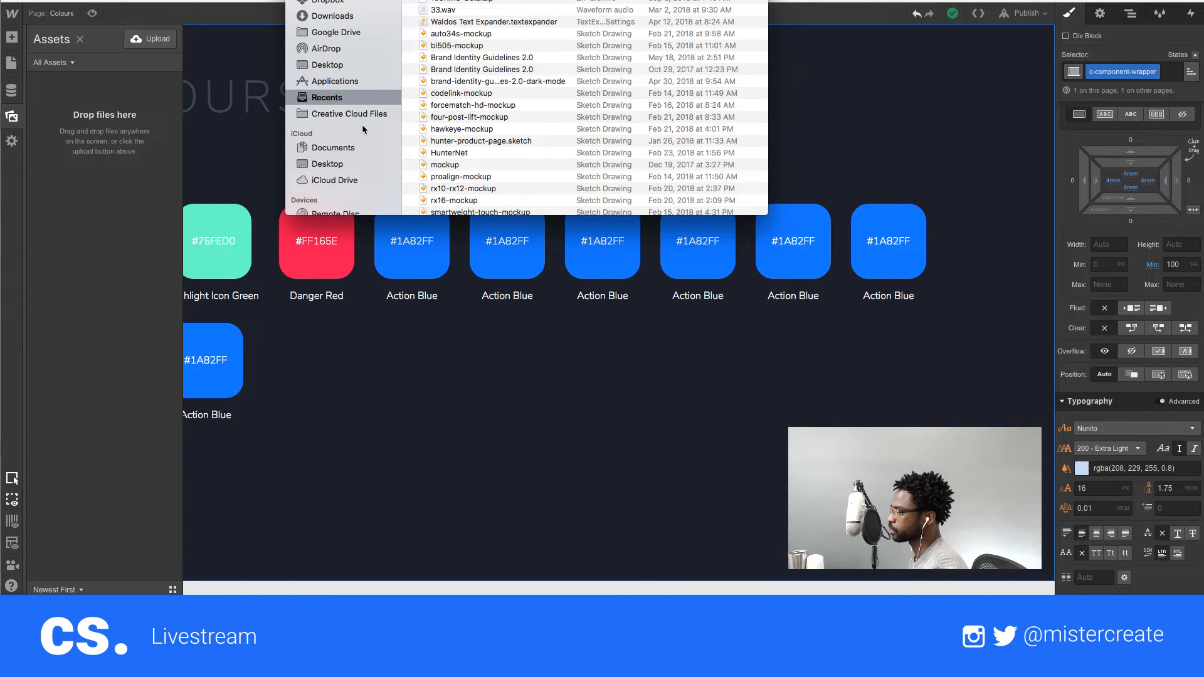
pyautogui.scroll(-3, 358, 126)
pyautogui.click(340, 174)
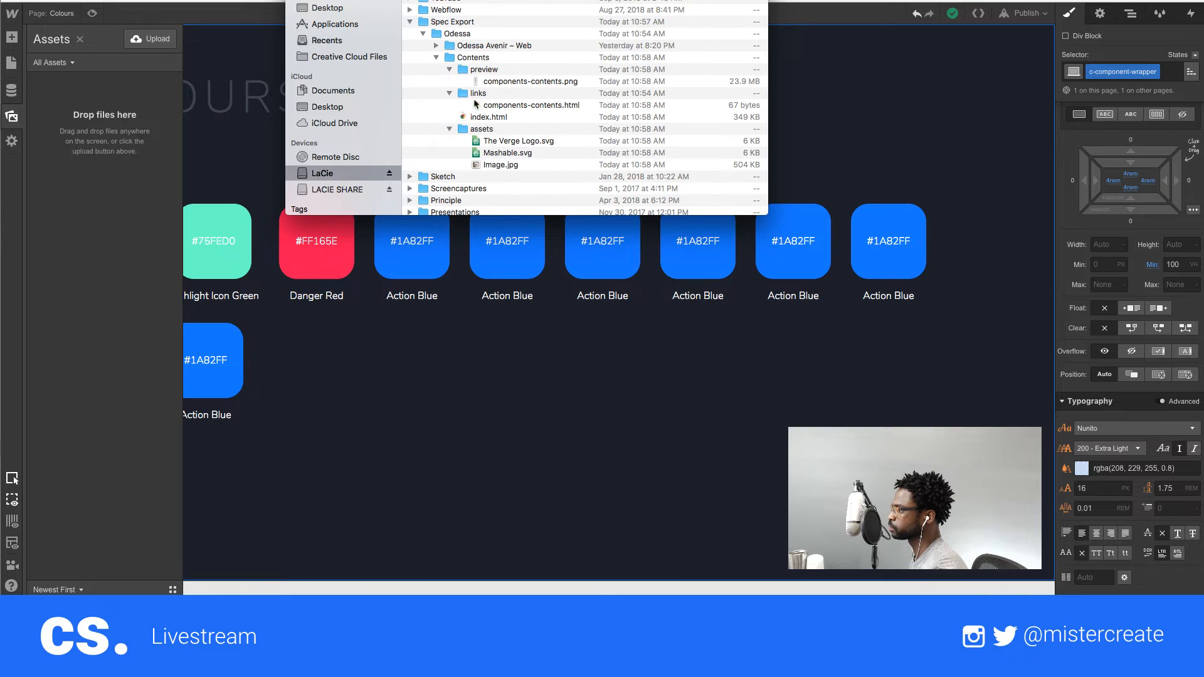
pyautogui.click(495, 141)
pyautogui.keyDown('shift'); pyautogui.click(498, 164); pyautogui.keyUp('shift')
pyautogui.moveTo(499, 158); pyautogui.dragTo(129, 137)
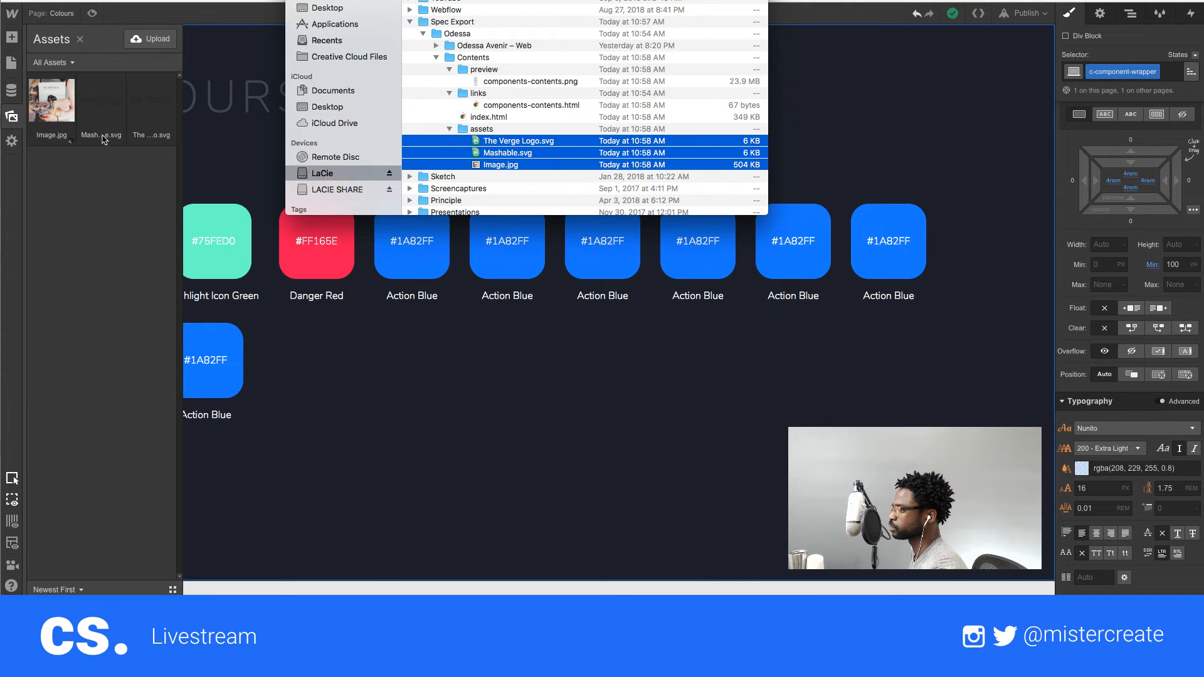
pyautogui.press('super+w')
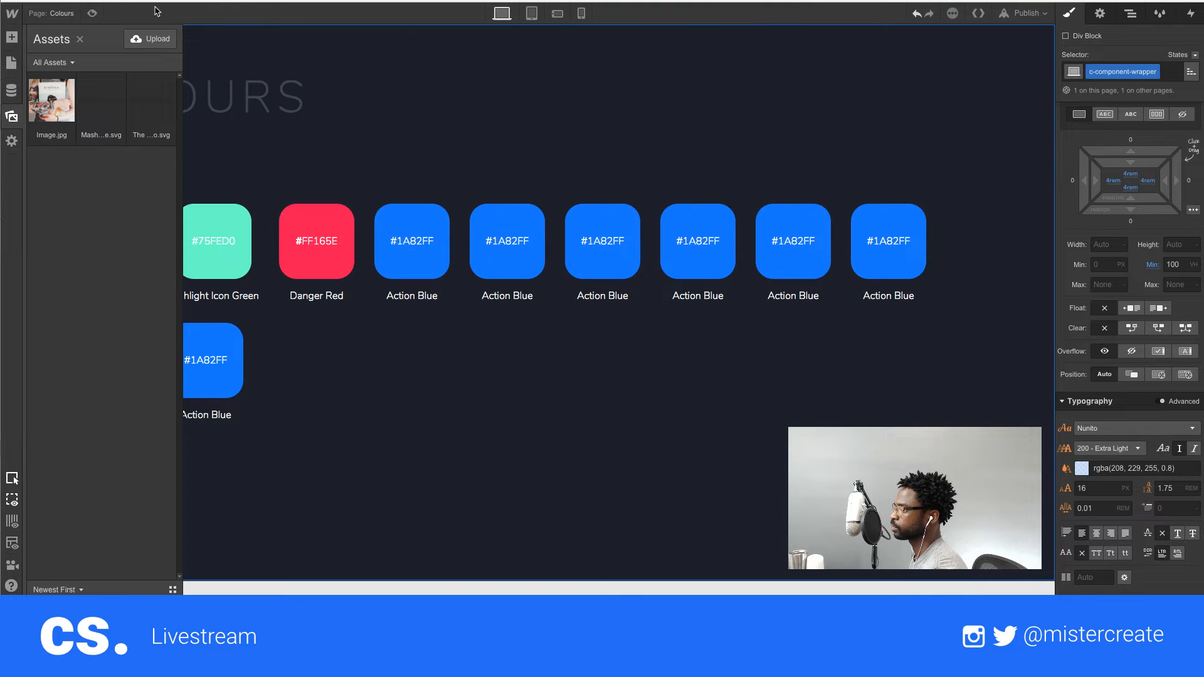
# - Create a new page named Contents inside the Components folder
pyautogui.click(45, 14)
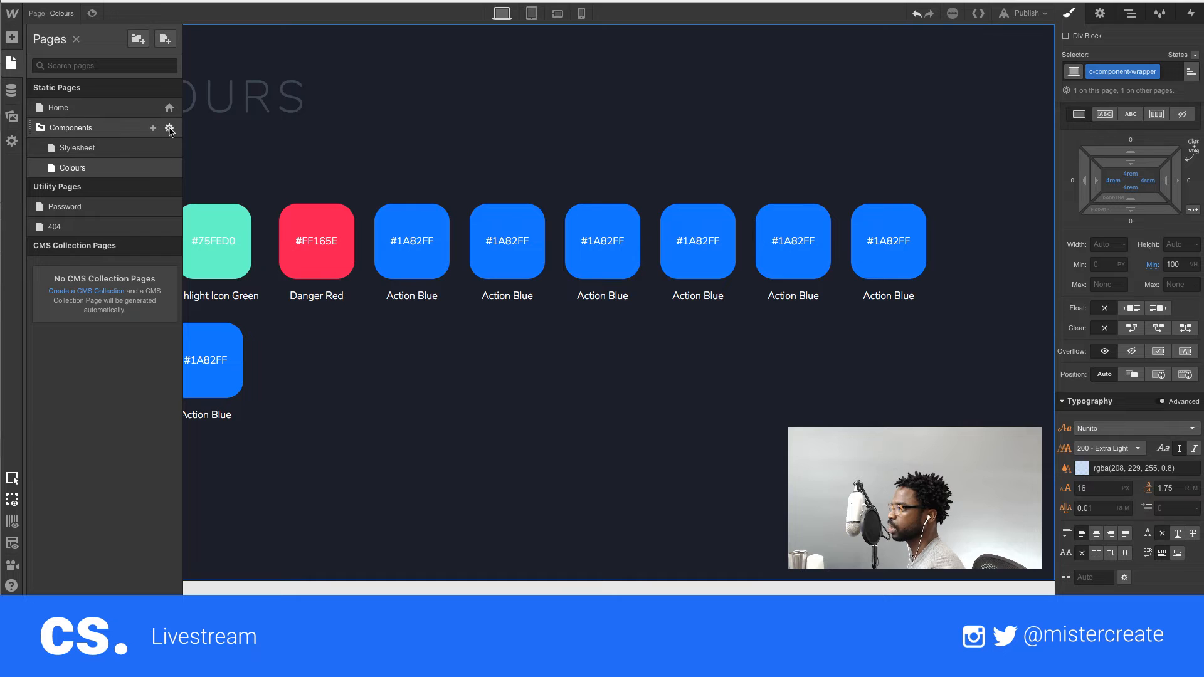
pyautogui.click(153, 129)
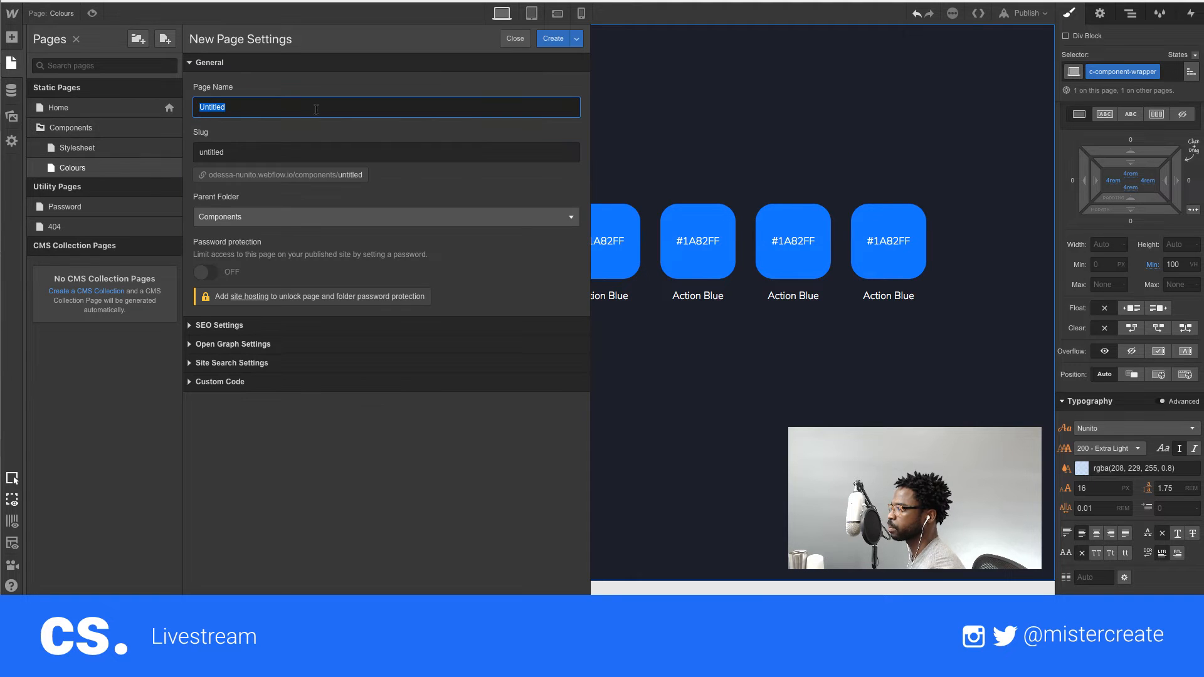
pyautogui.write('Content')
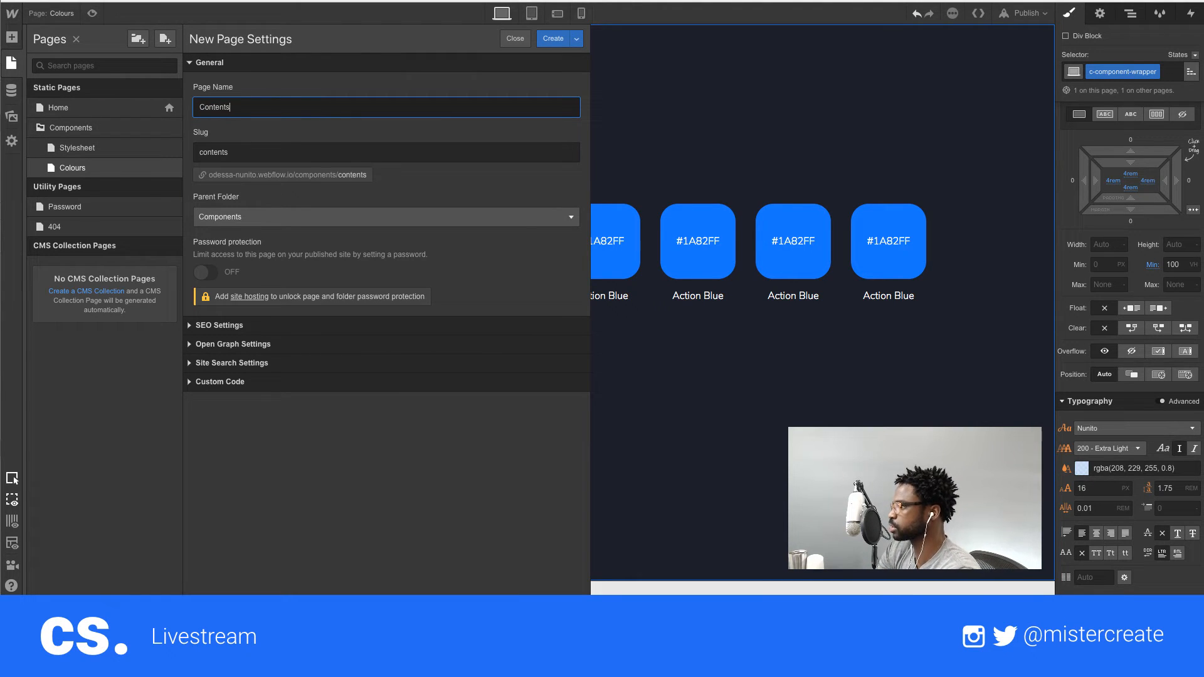
pyautogui.write('s')
pyautogui.click(553, 38)
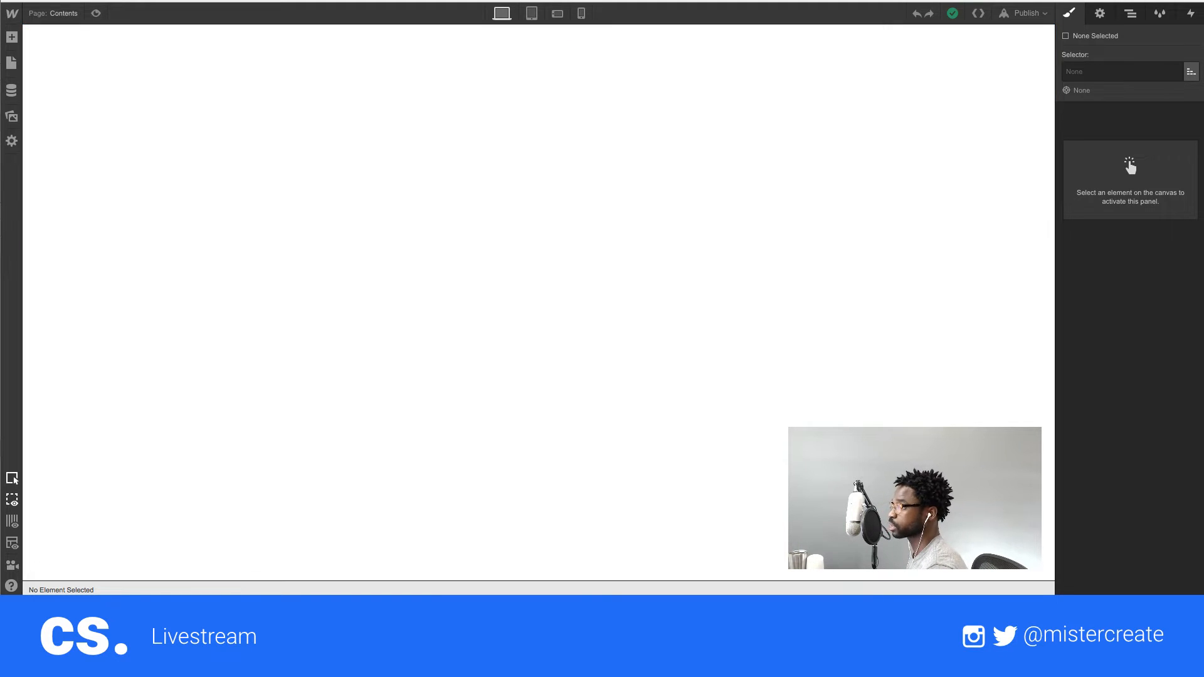
# - Add a Section element to the empty Contents page and give it the new class c-tag-section
pyautogui.click(11, 37)
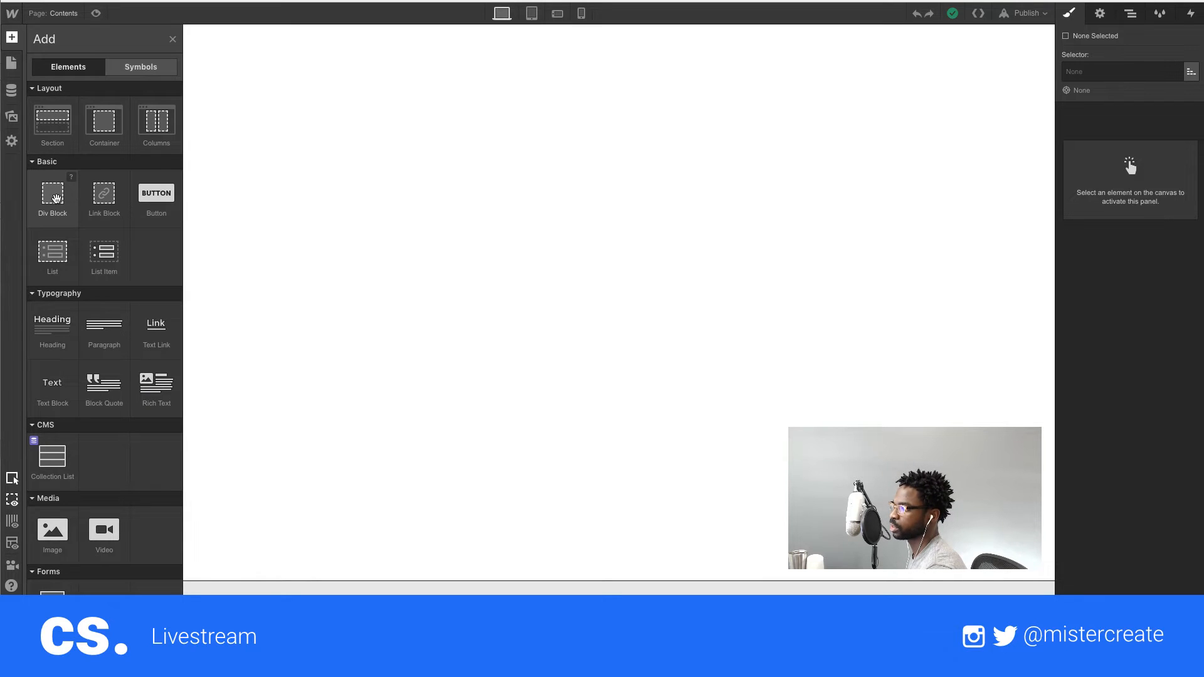
pyautogui.moveTo(50, 131); pyautogui.dragTo(248, 138)
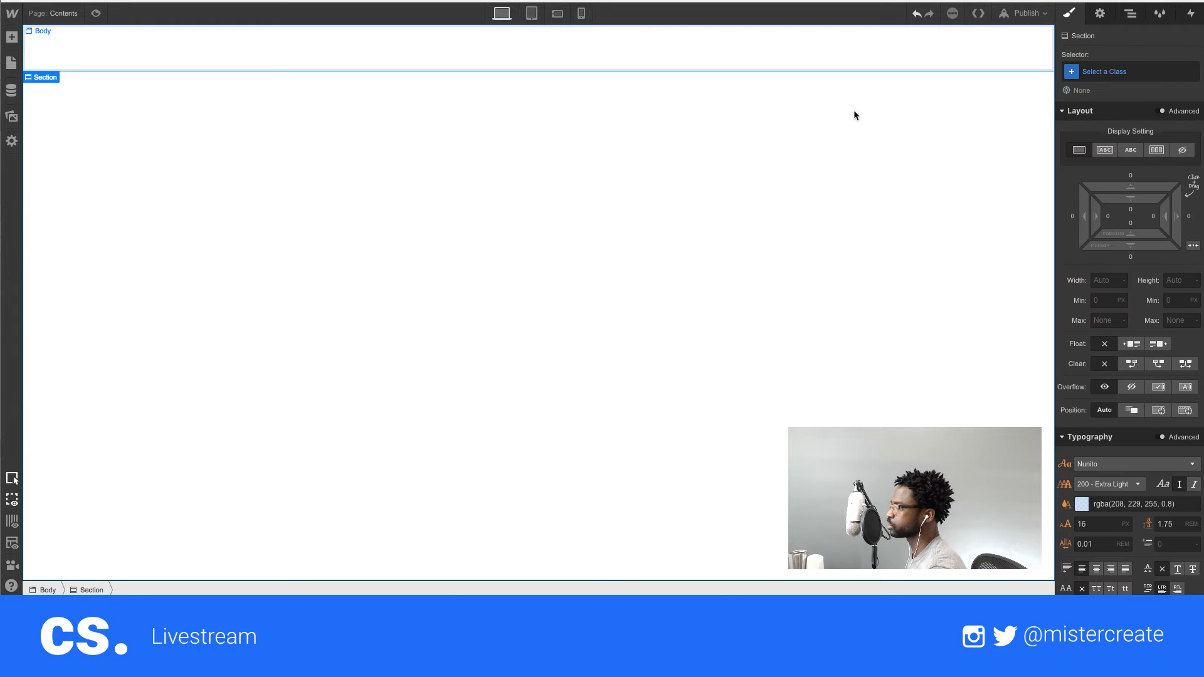
pyautogui.click(1122, 71)
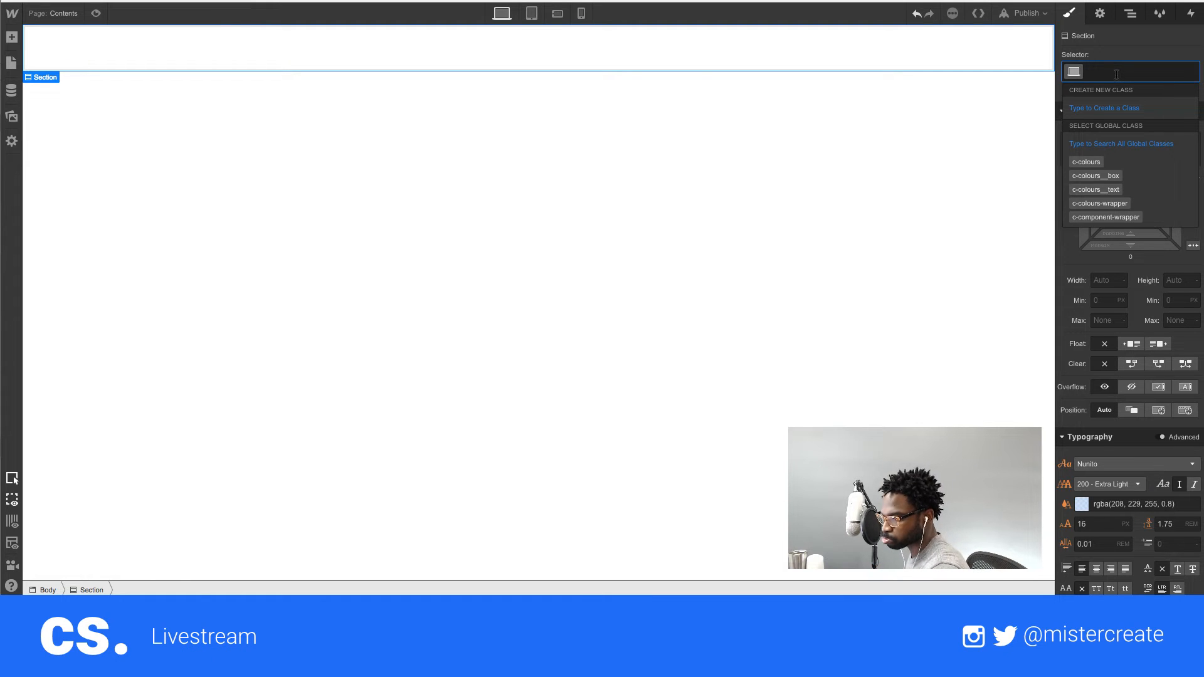
pyautogui.write('c')
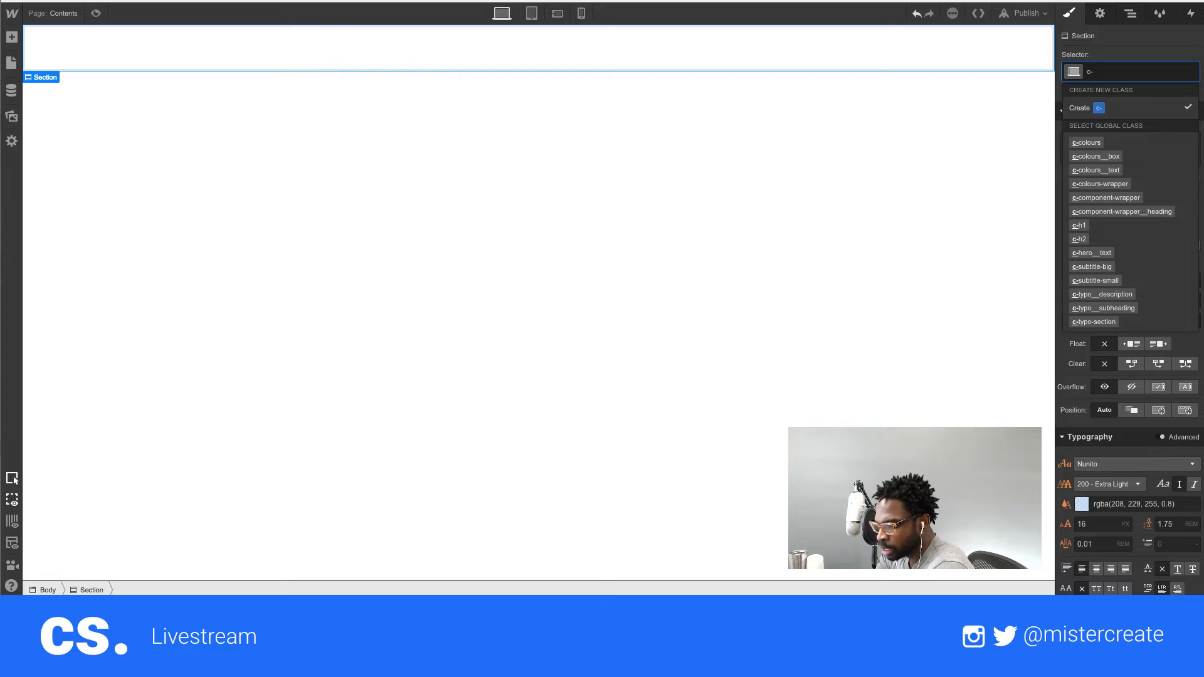
pyautogui.write('-')
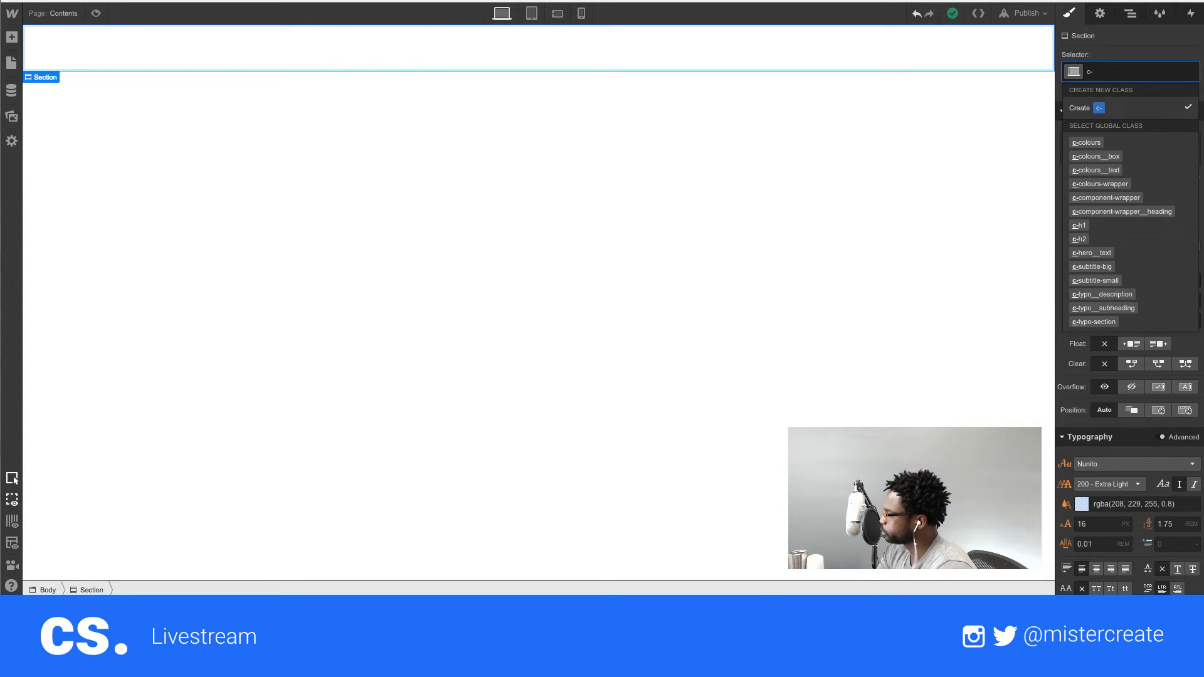
pyautogui.write('tag-section')
pyautogui.press('Return')
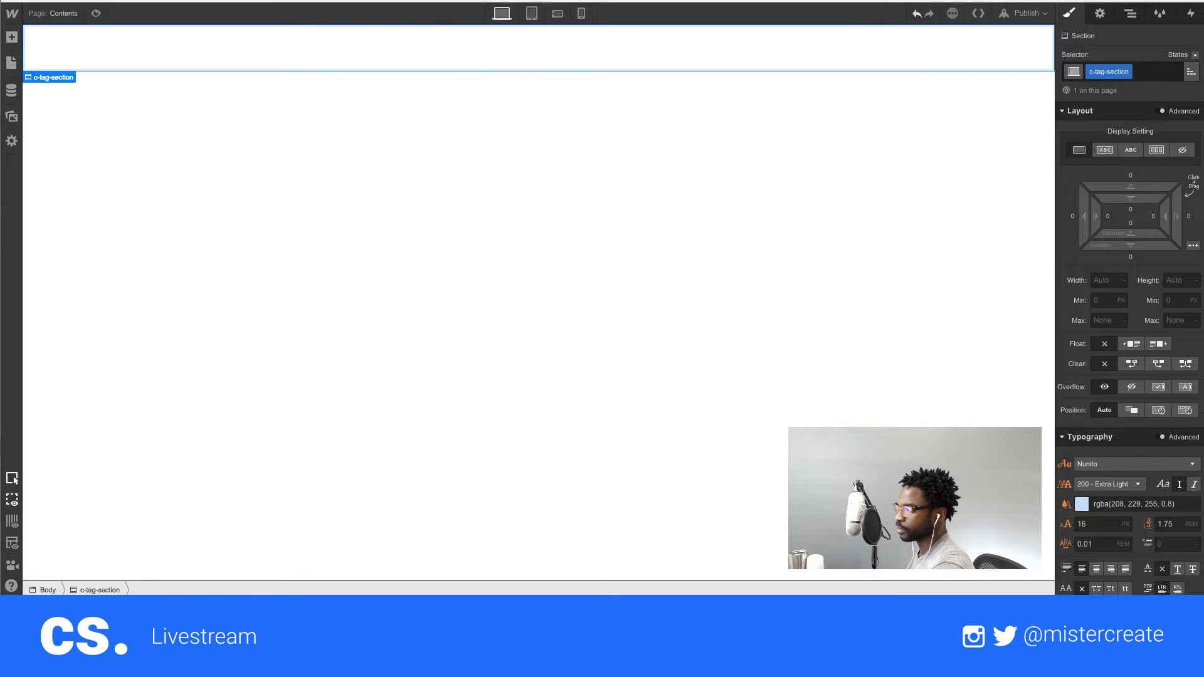
# - Set the HTML tag of the c-tag-section element to Section
pyautogui.click(1099, 13)
pyautogui.click(1097, 81)
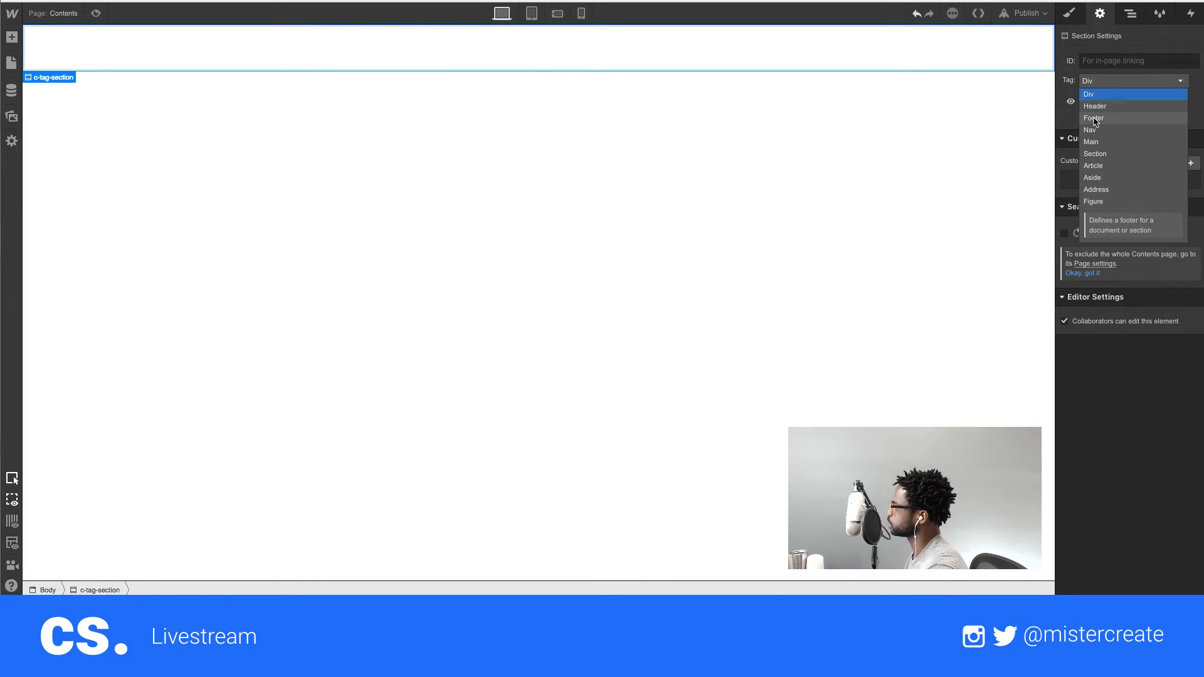
pyautogui.click(1099, 157)
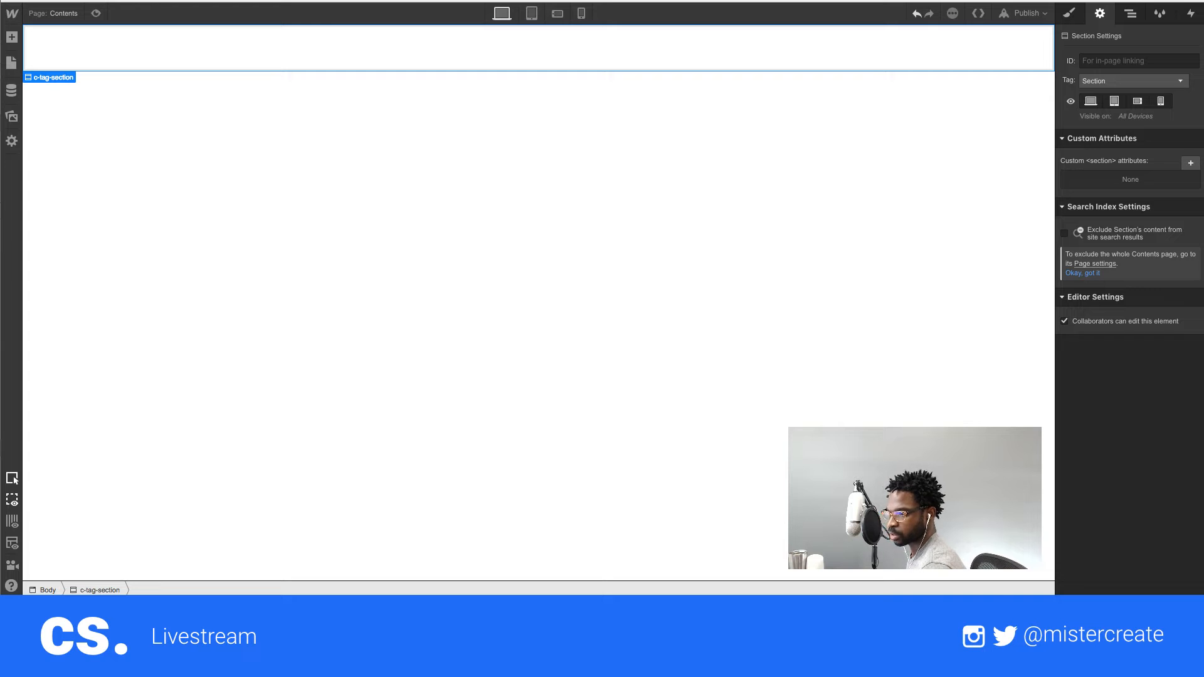
# - Switch to Firefox and review the Hello everyone, hey block in the exported Contents spec
pyautogui.moveTo(313, 30); pyautogui.dragTo(564, 3)
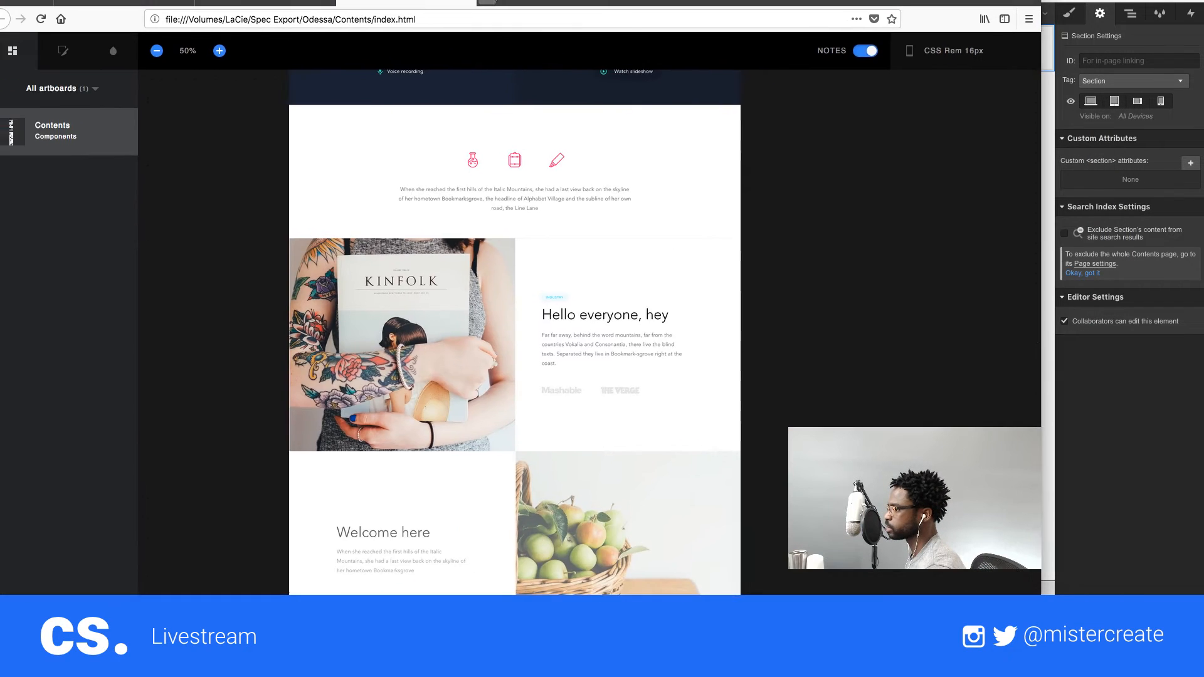
pyautogui.press('super+t')
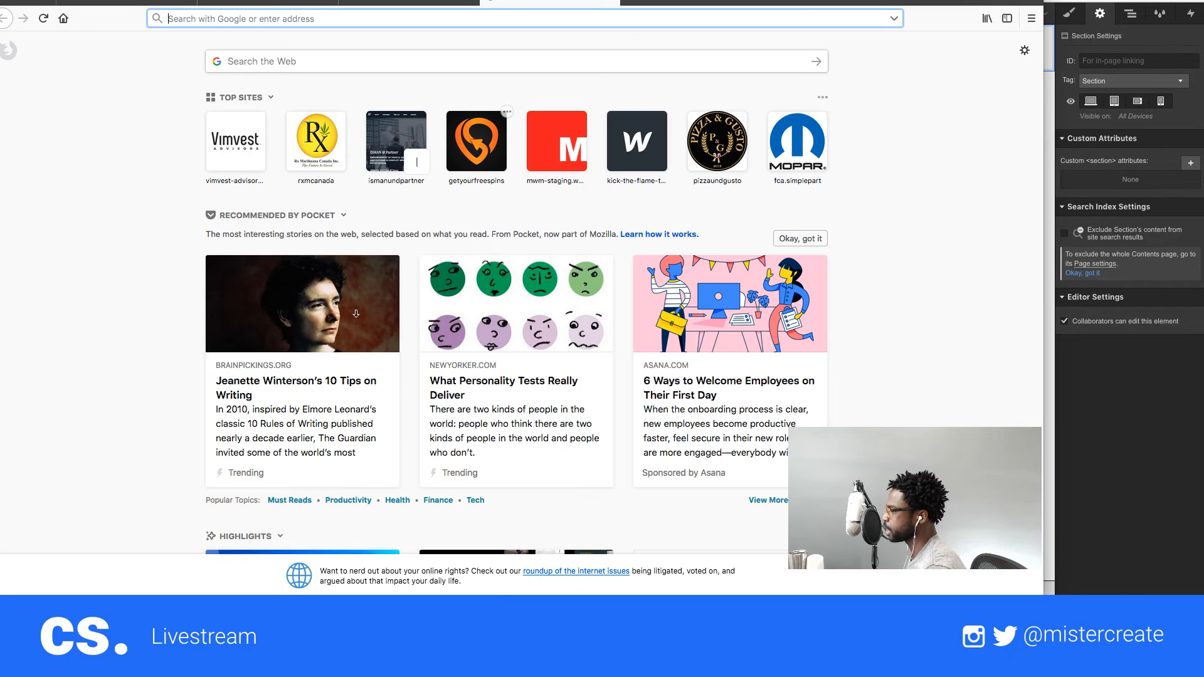
pyautogui.click(611, 3)
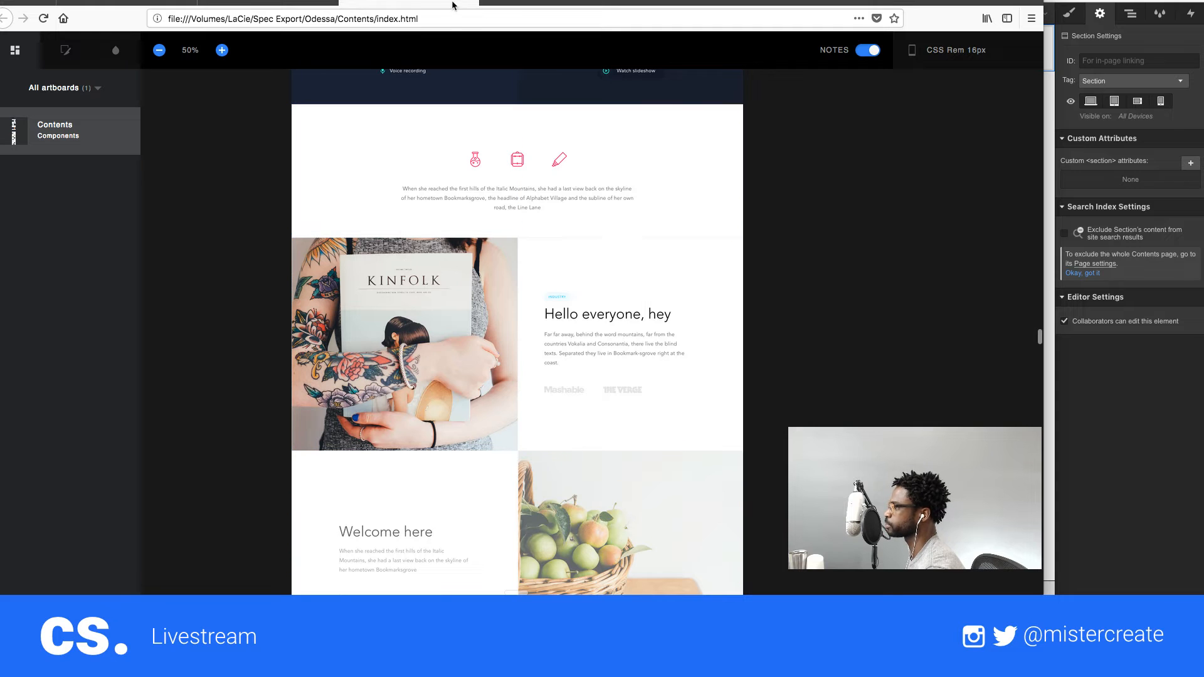
pyautogui.moveTo(564, 3); pyautogui.dragTo(0, 57)
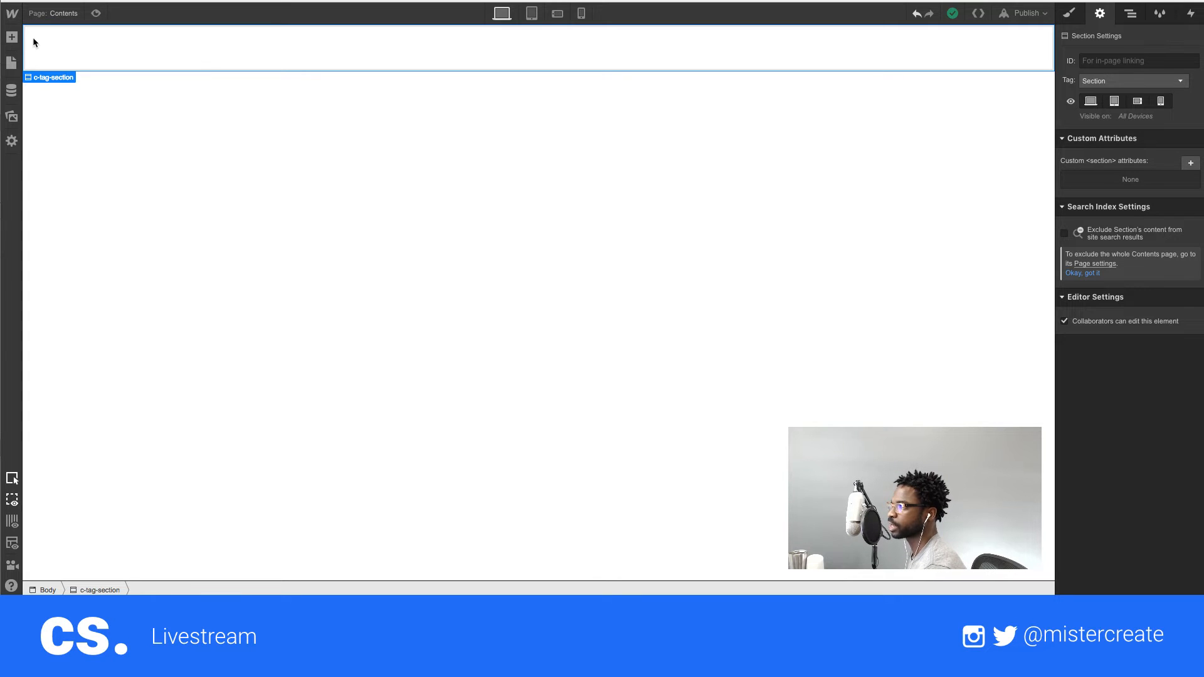
# - Add a Div Block inside c-tag-section in Webflow and make the section a horizontal flex layout with centre justification
pyautogui.click(11, 38)
pyautogui.click(53, 196)
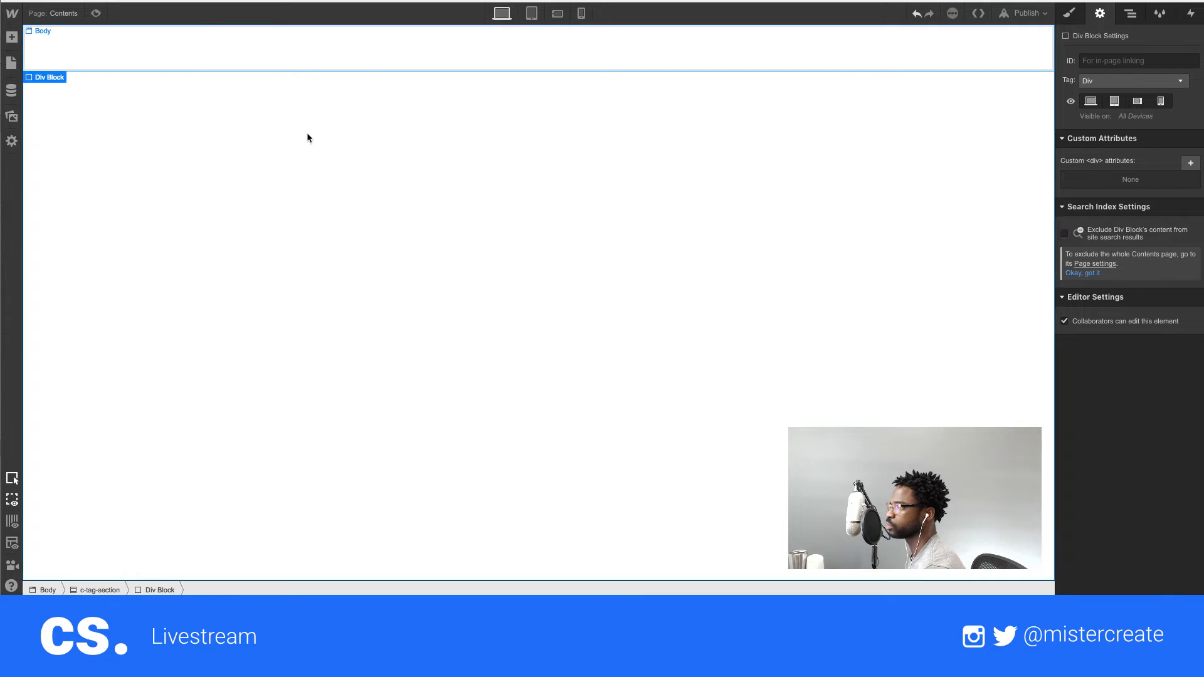
pyautogui.click(1130, 13)
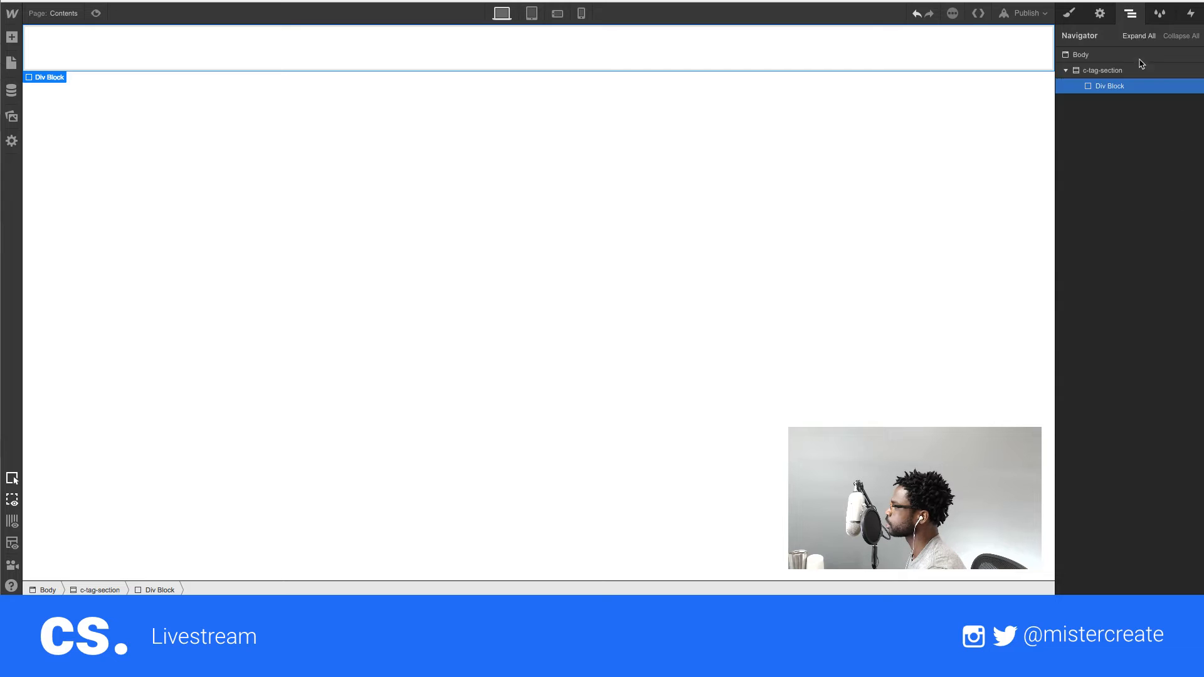
pyautogui.click(1102, 70)
pyautogui.click(1069, 14)
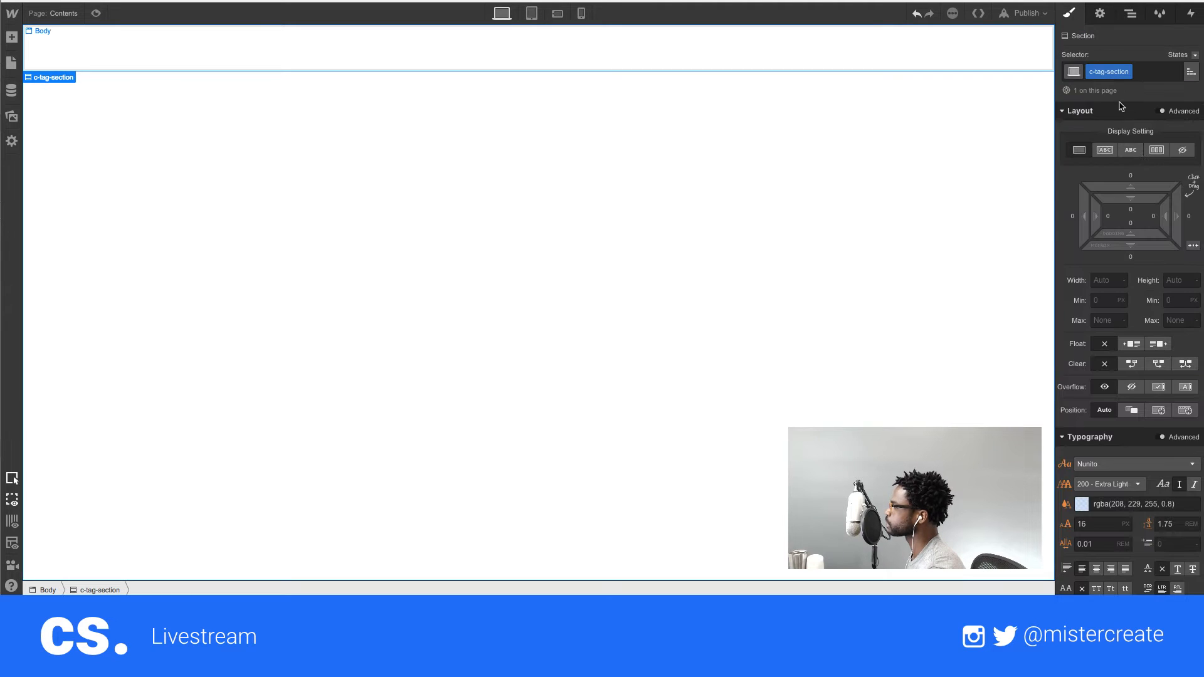
pyautogui.click(1156, 149)
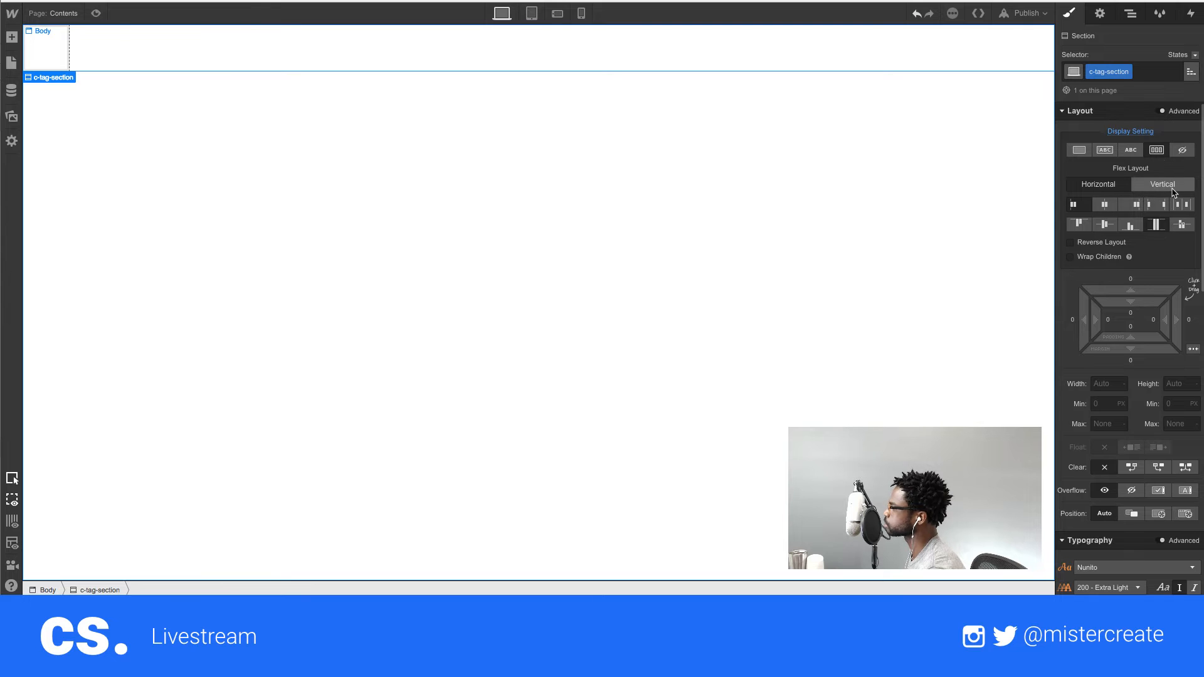
pyautogui.click(1105, 206)
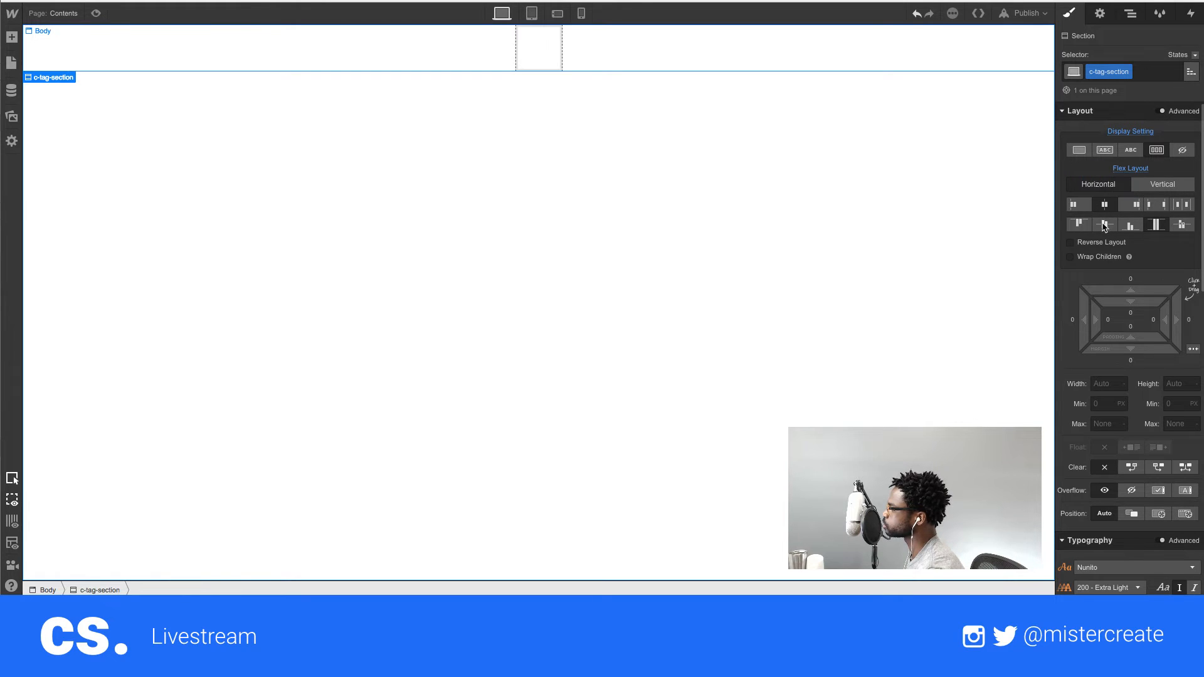
# - Duplicate the Div Block inside c-tag-section
pyautogui.click(538, 47)
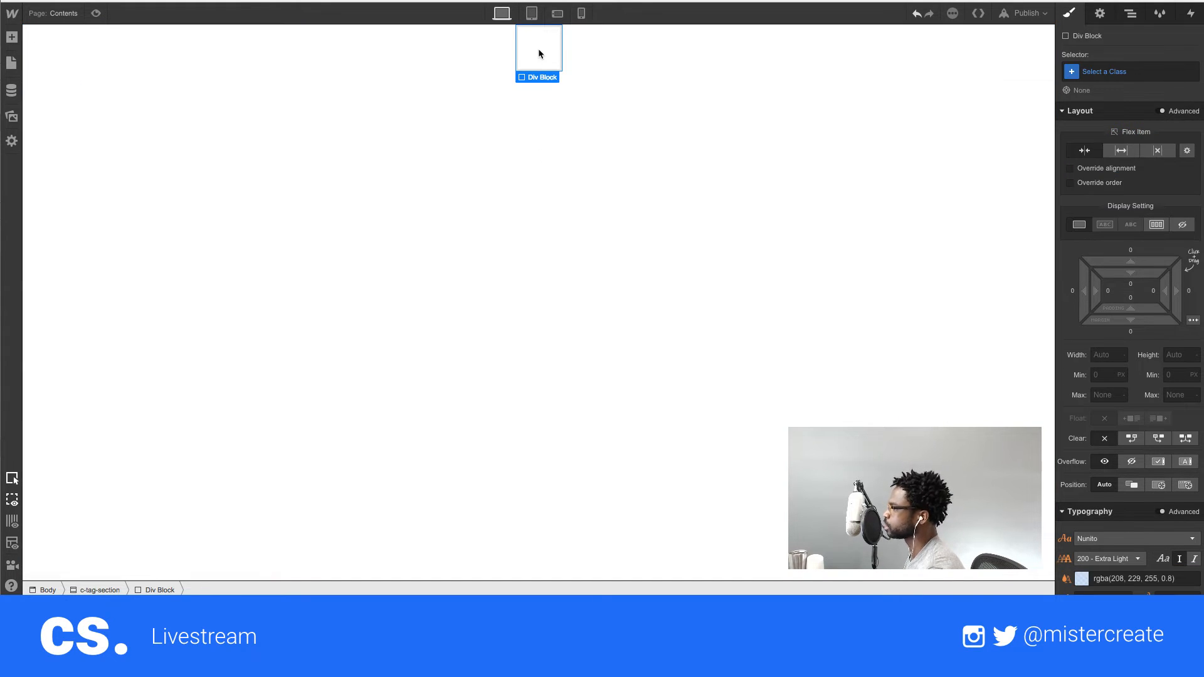
pyautogui.hotkey('ctrl', 'd')
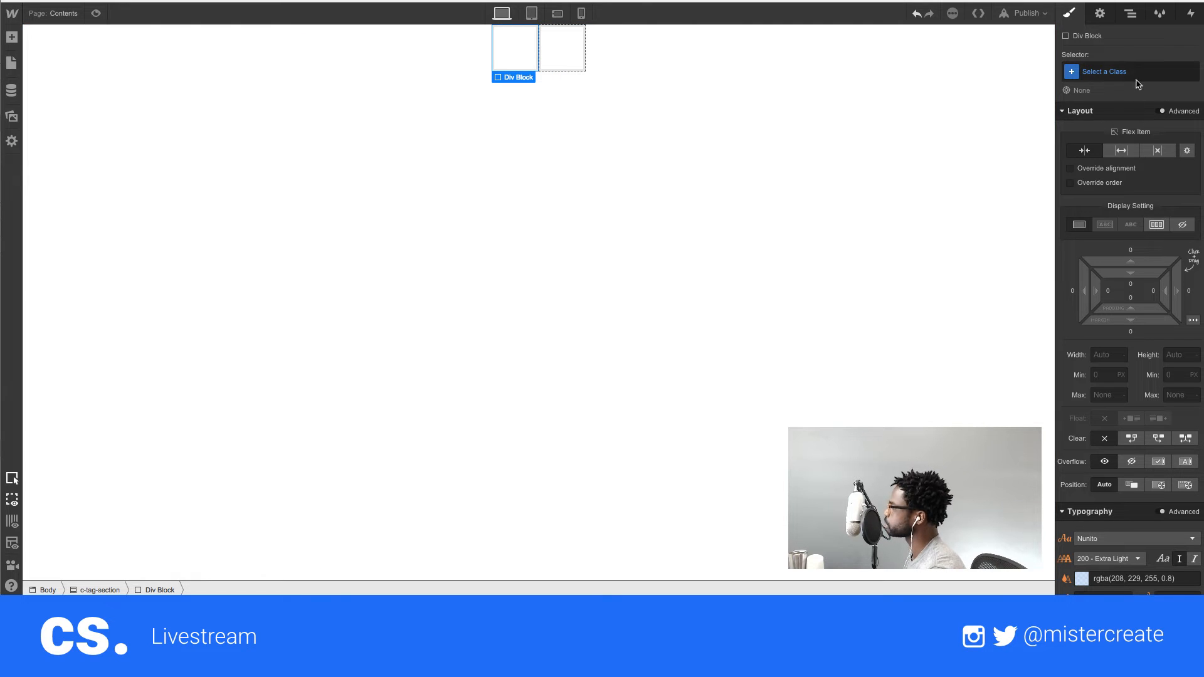
pyautogui.click(1116, 74)
pyautogui.write('c-')
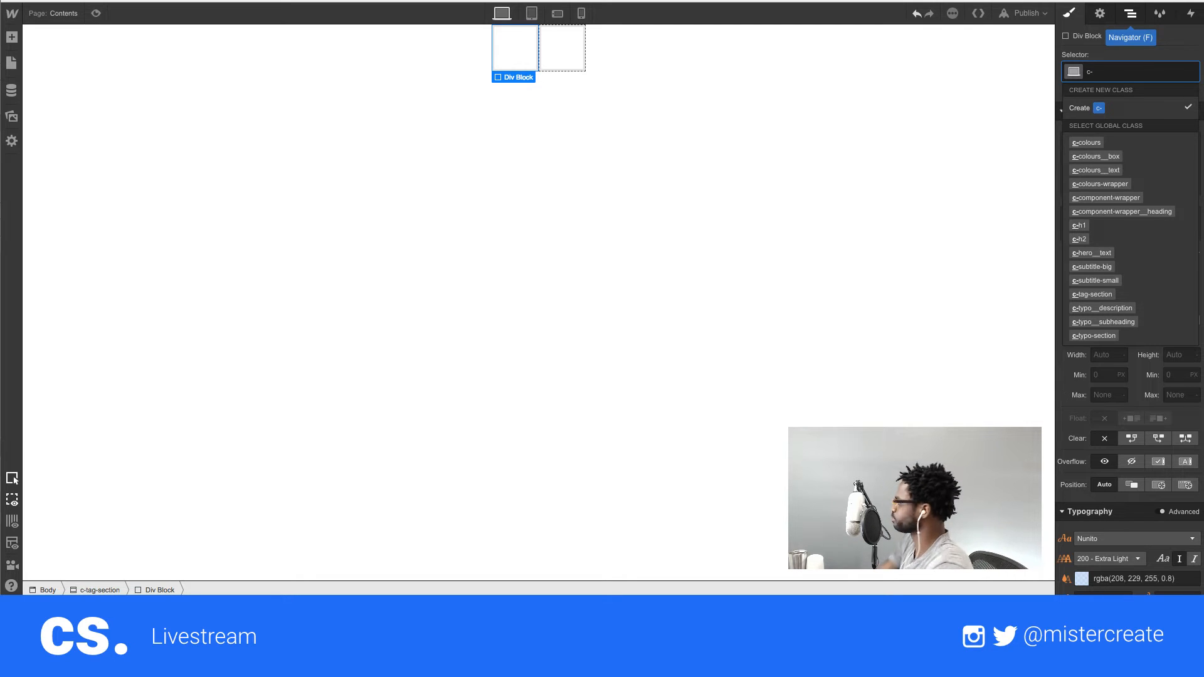
pyautogui.click(1133, 15)
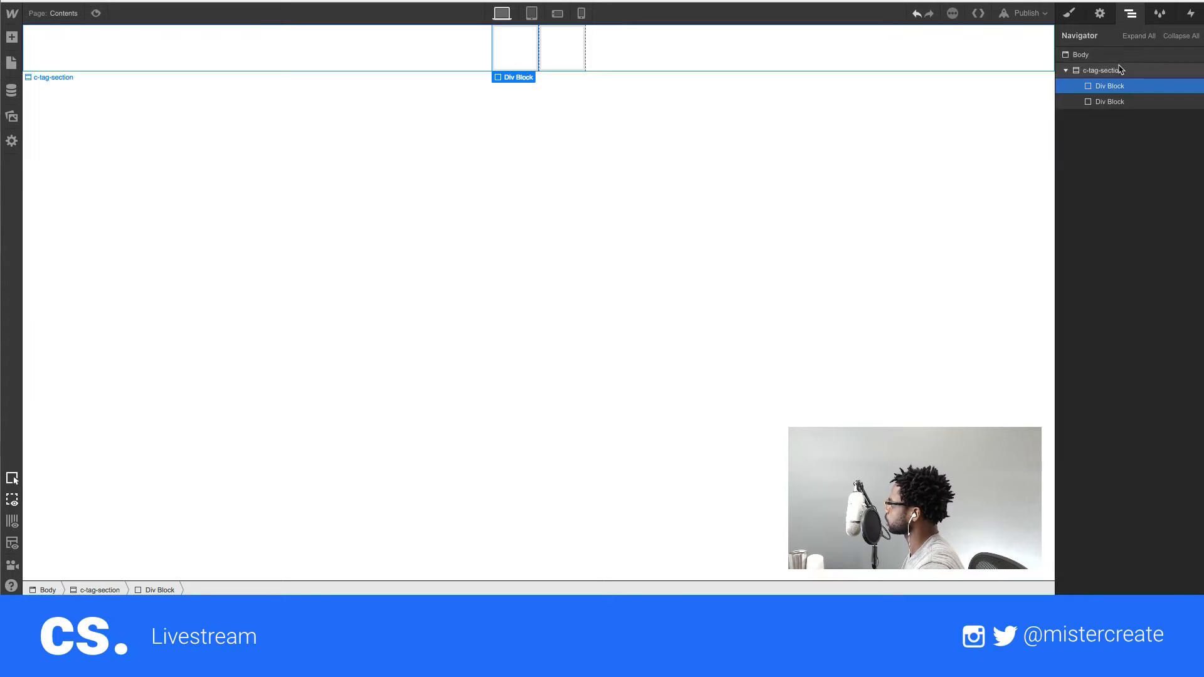
pyautogui.click(1076, 16)
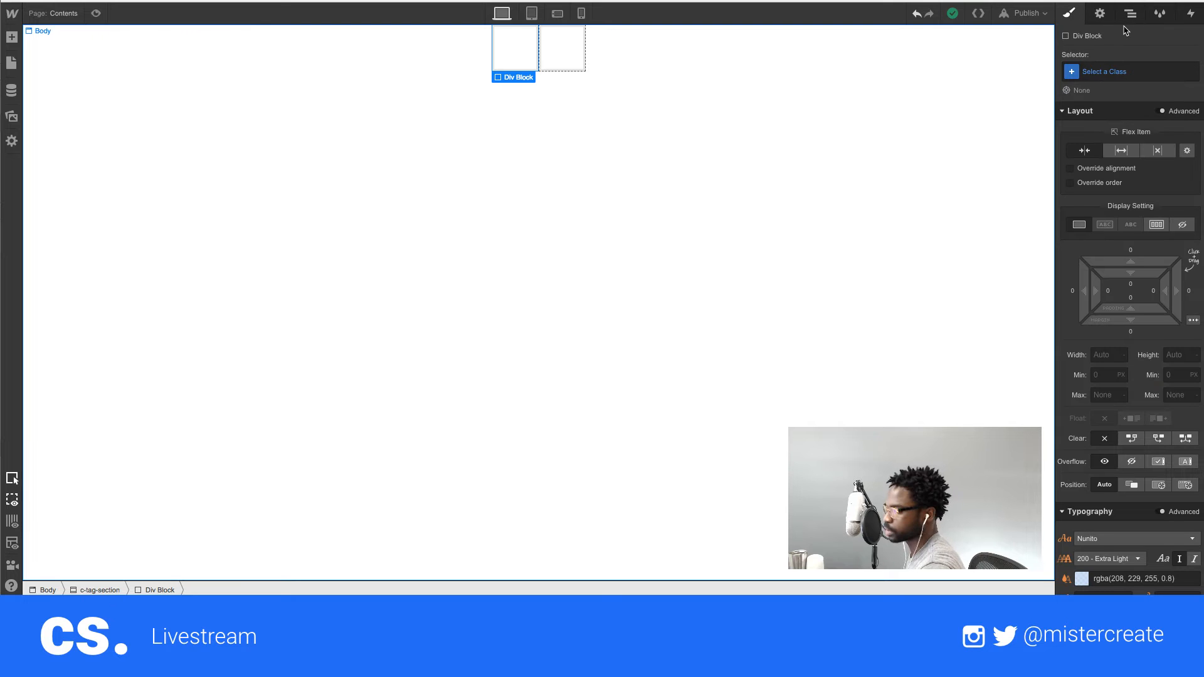
# - Assign a new class c-tag-section__image to the first Div Block inside c-tag-section
pyautogui.click(1106, 73)
pyautogui.write('c-tag')
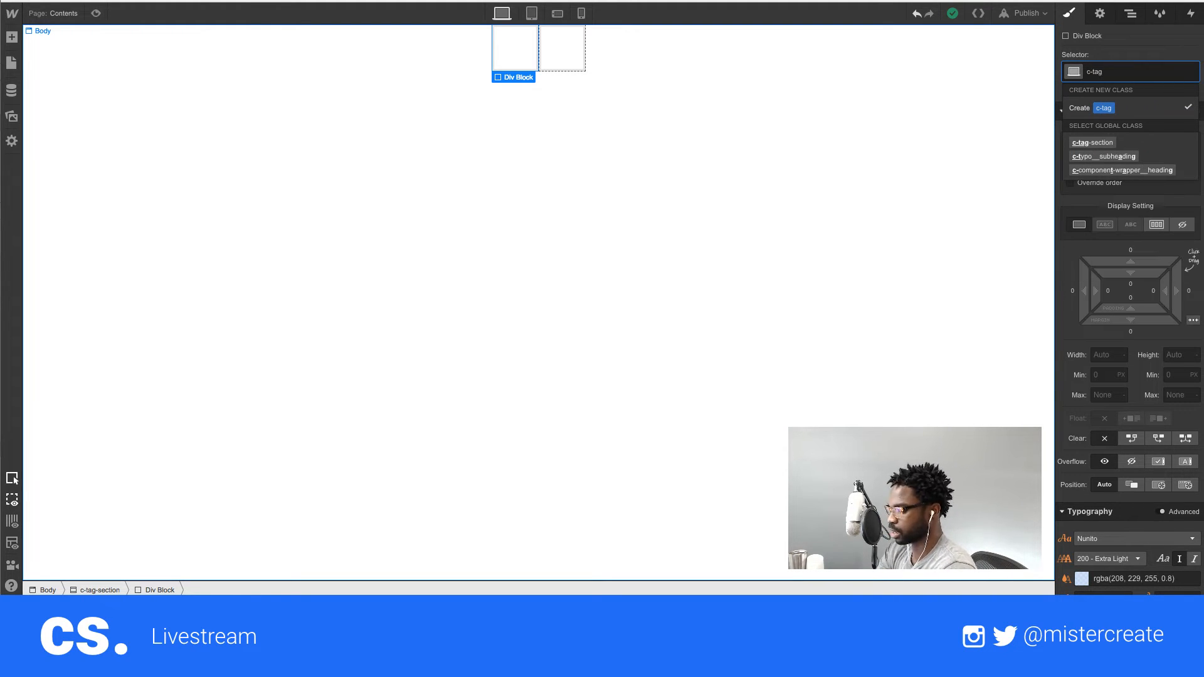
pyautogui.write('-section')
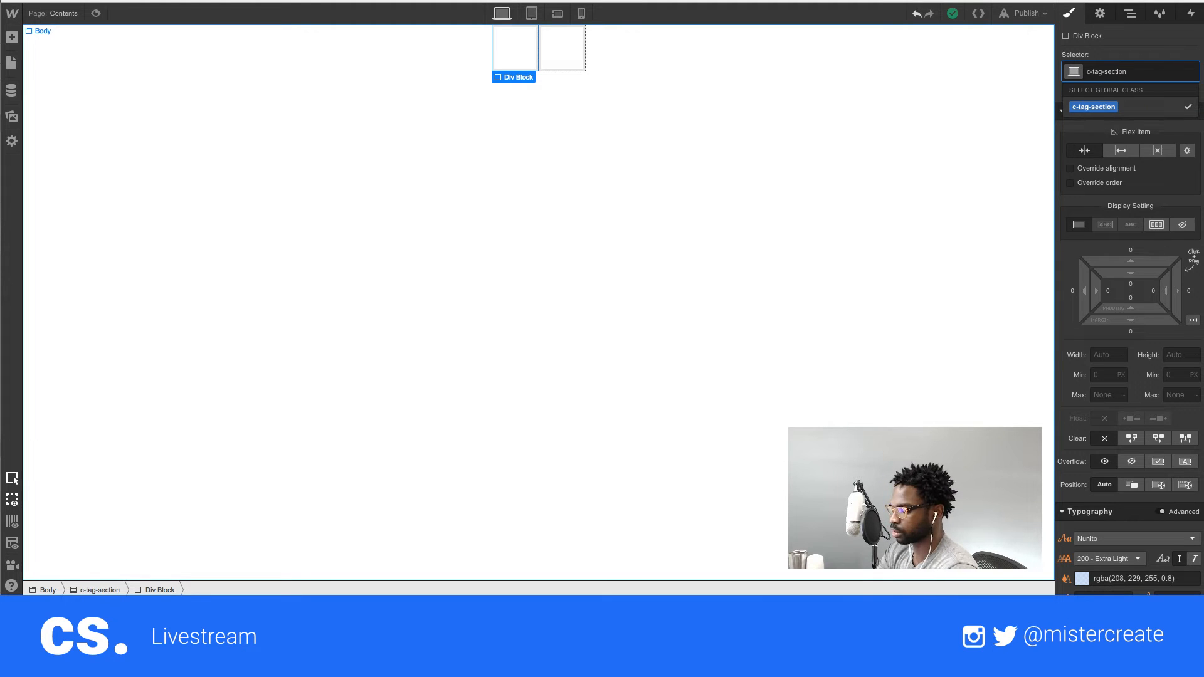
pyautogui.write('__image')
pyautogui.press('Return')
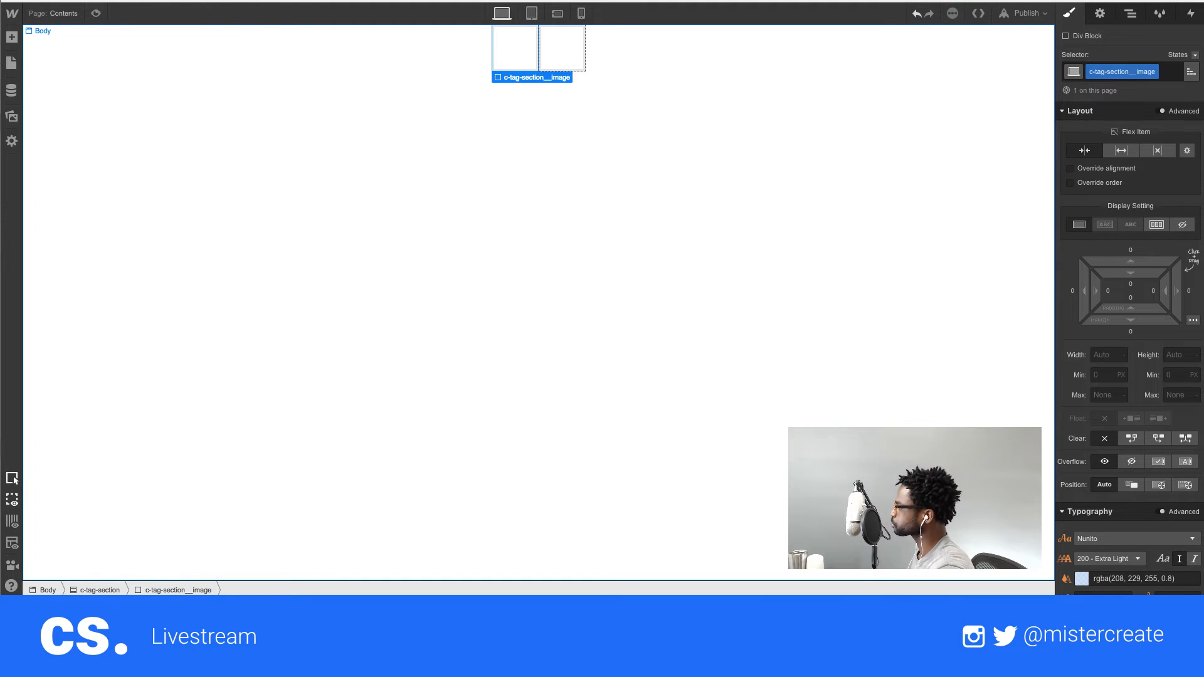
# - Assign a new class c-tag-section__text to the second Div Block inside c-tag-section
pyautogui.click(563, 64)
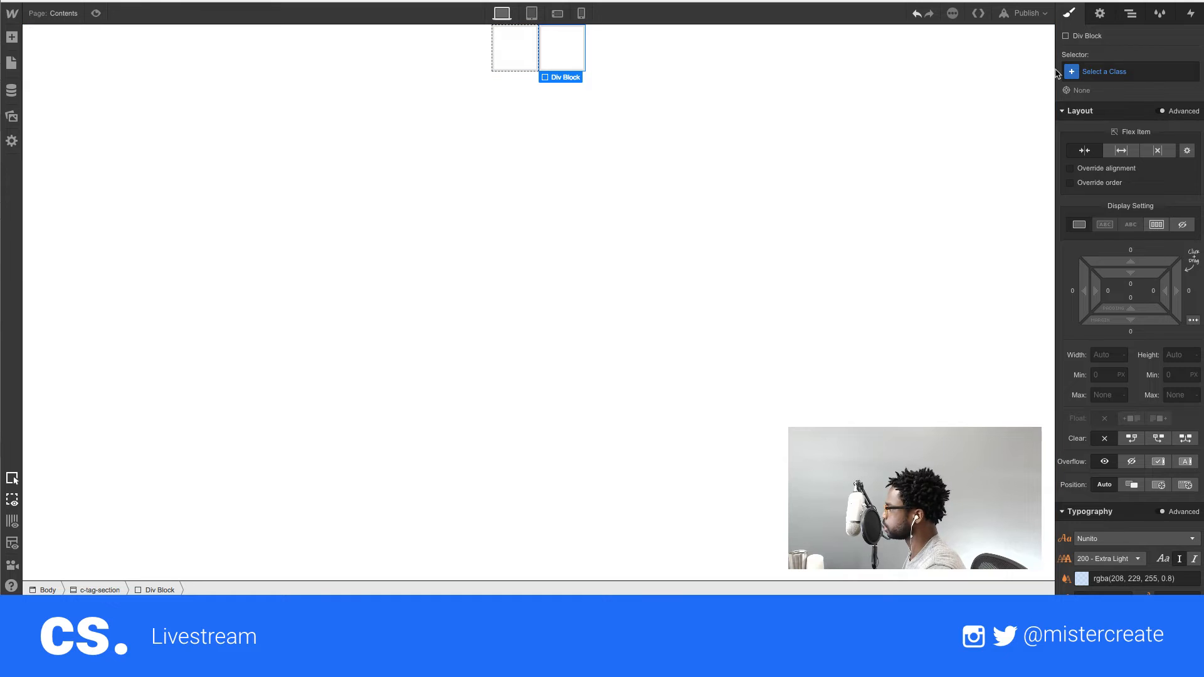
pyautogui.click(1098, 74)
pyautogui.write('c-tag')
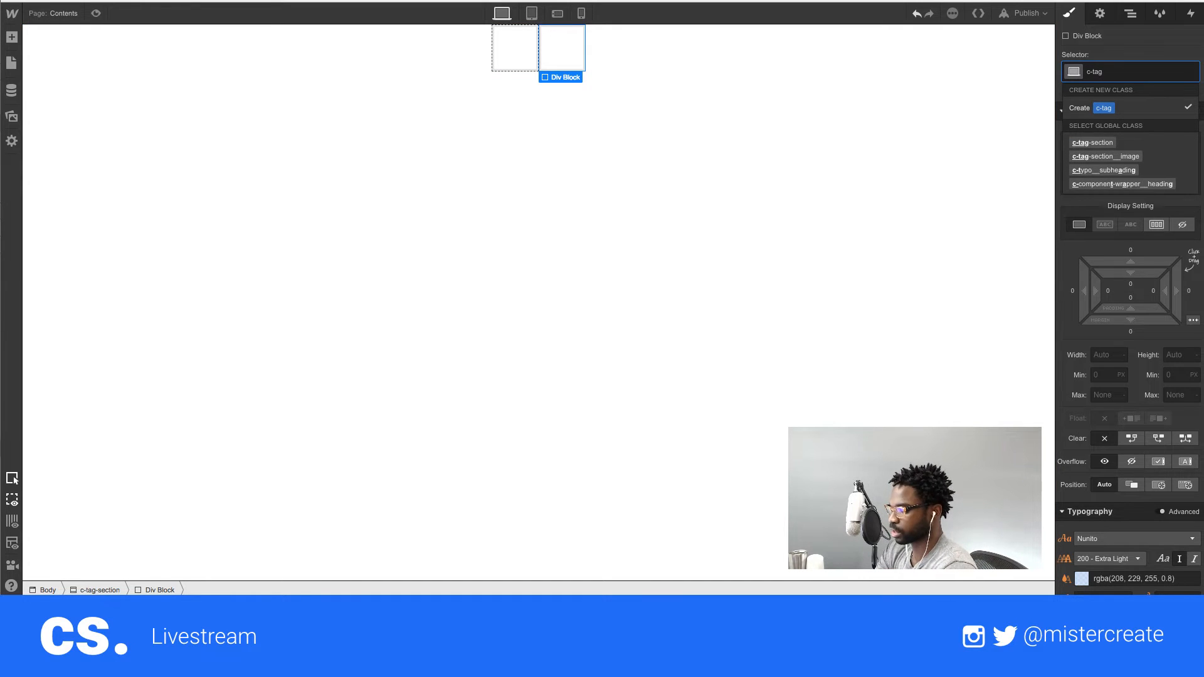
pyautogui.write('-section__text')
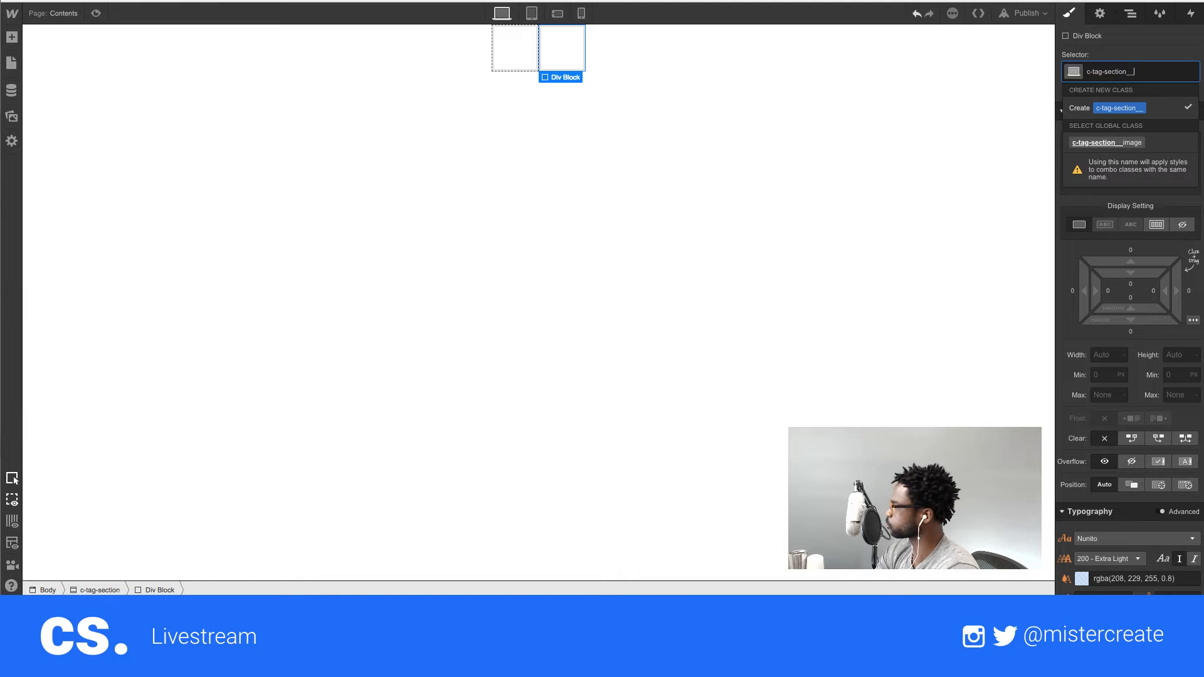
pyautogui.press('Return')
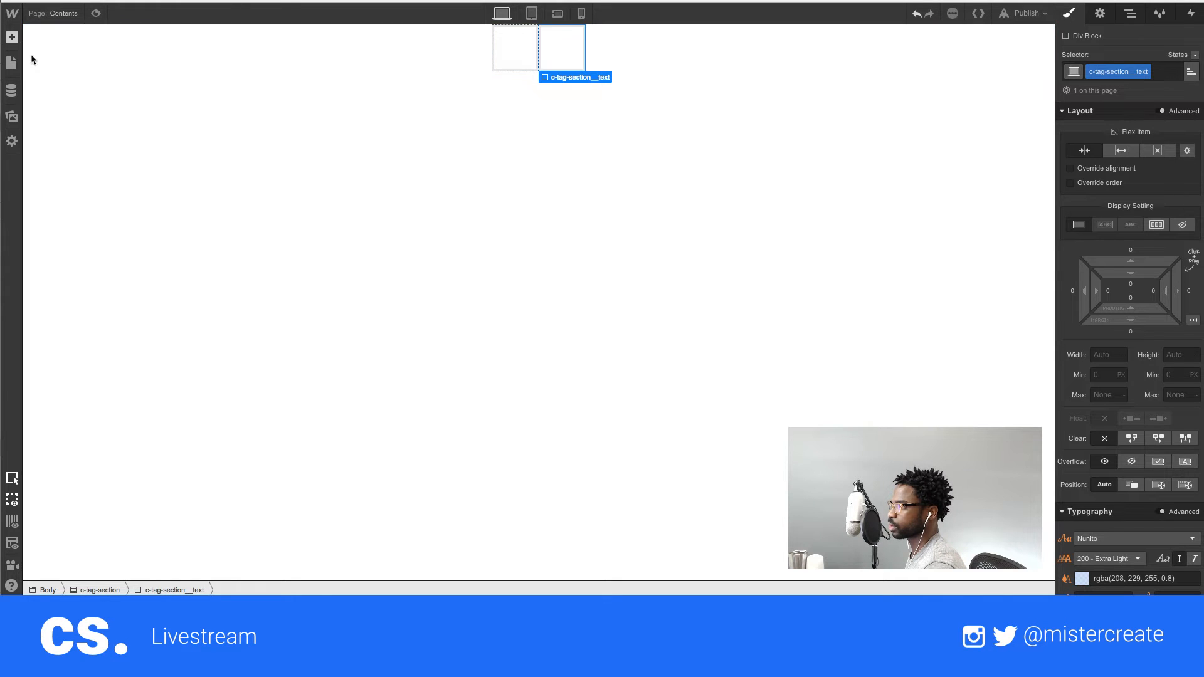
# - Give the c-tag-section__image block a background image using Image.jpg, with its size set to Cover
pyautogui.click(11, 37)
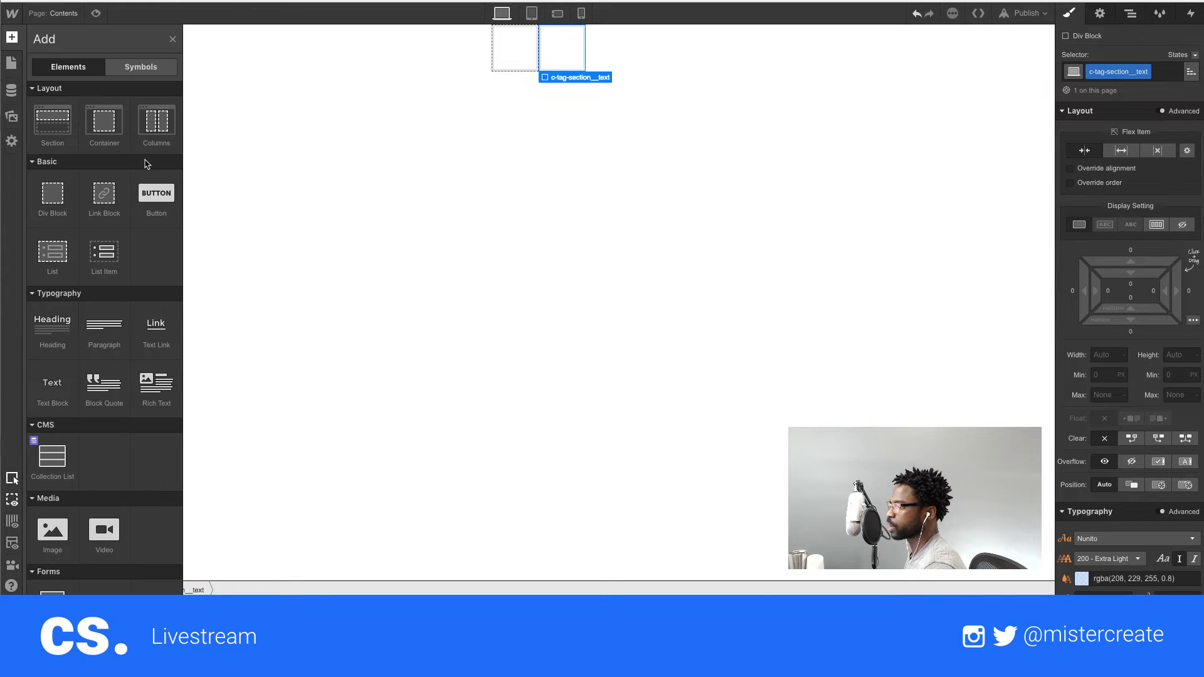
pyautogui.click(519, 56)
pyautogui.scroll(-7, 1148, 216)
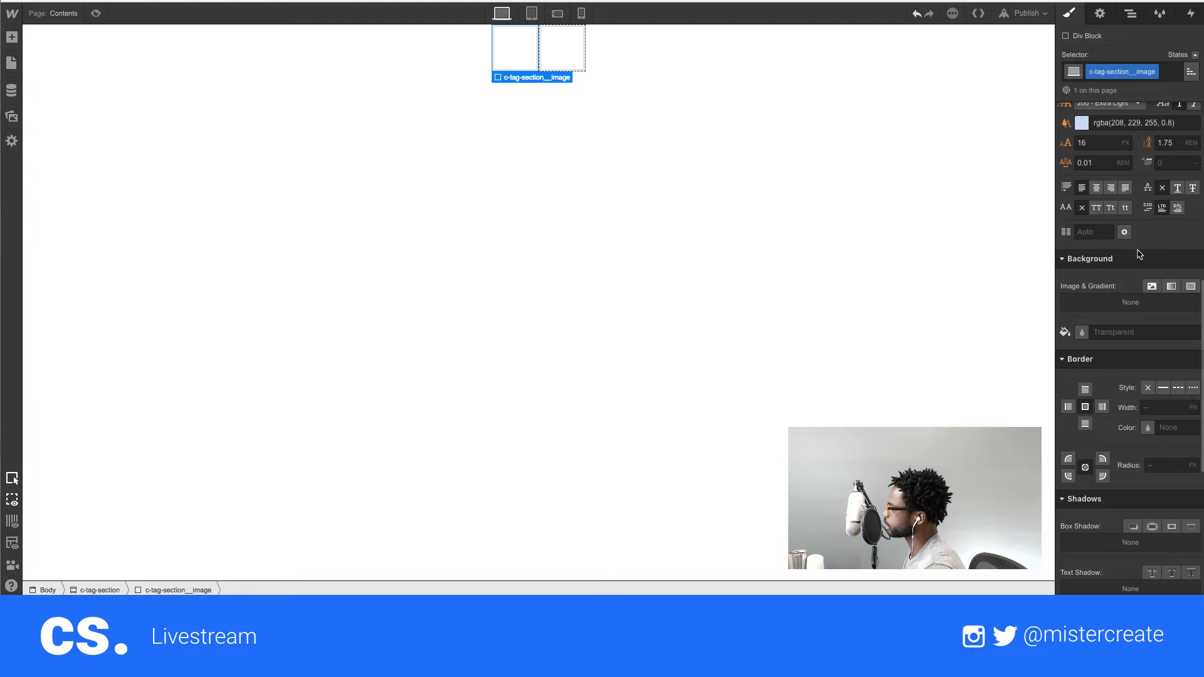
pyautogui.click(1151, 286)
pyautogui.click(1181, 314)
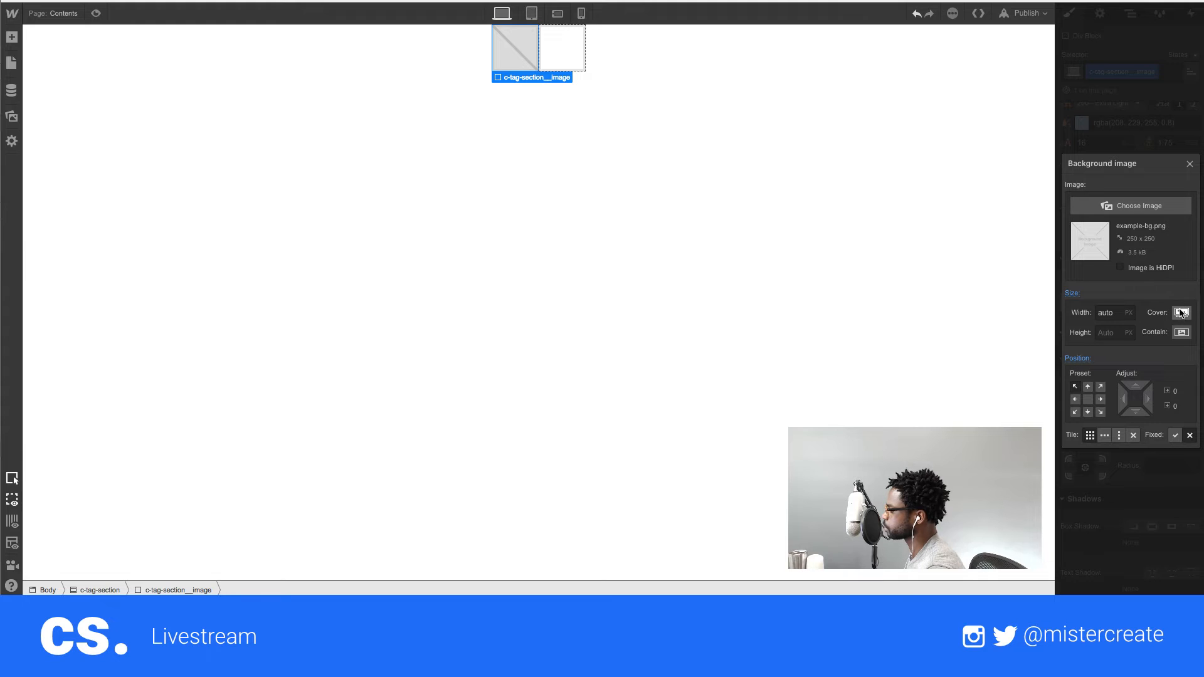
pyautogui.click(1127, 217)
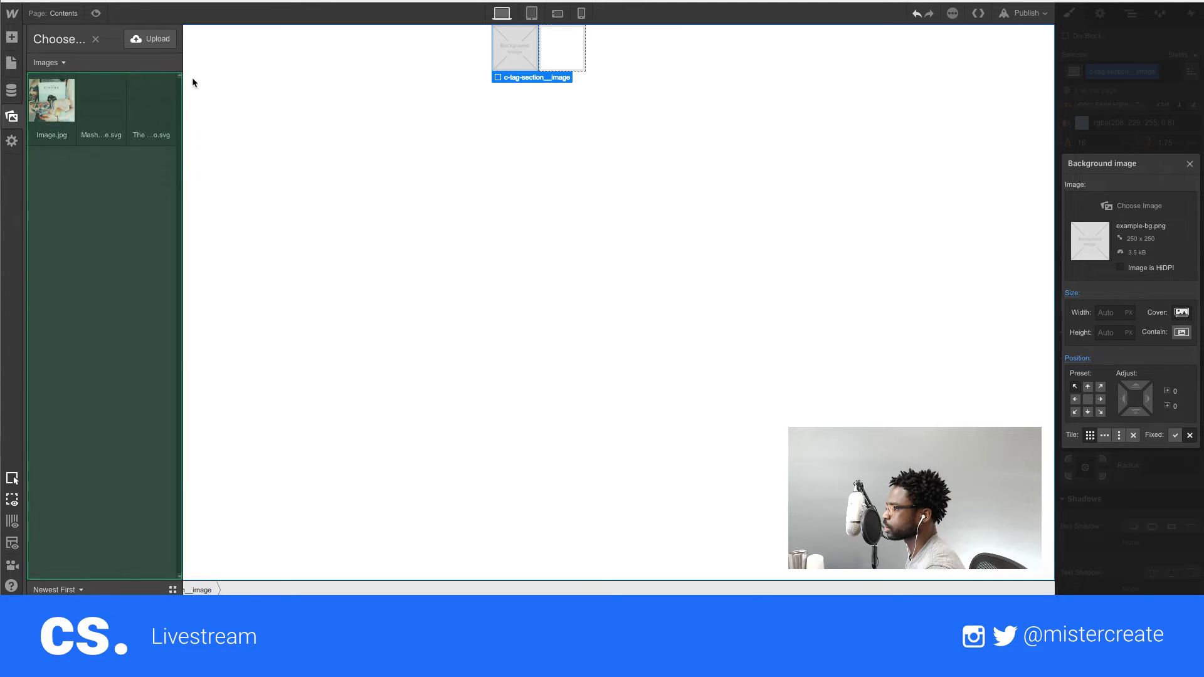
pyautogui.click(58, 103)
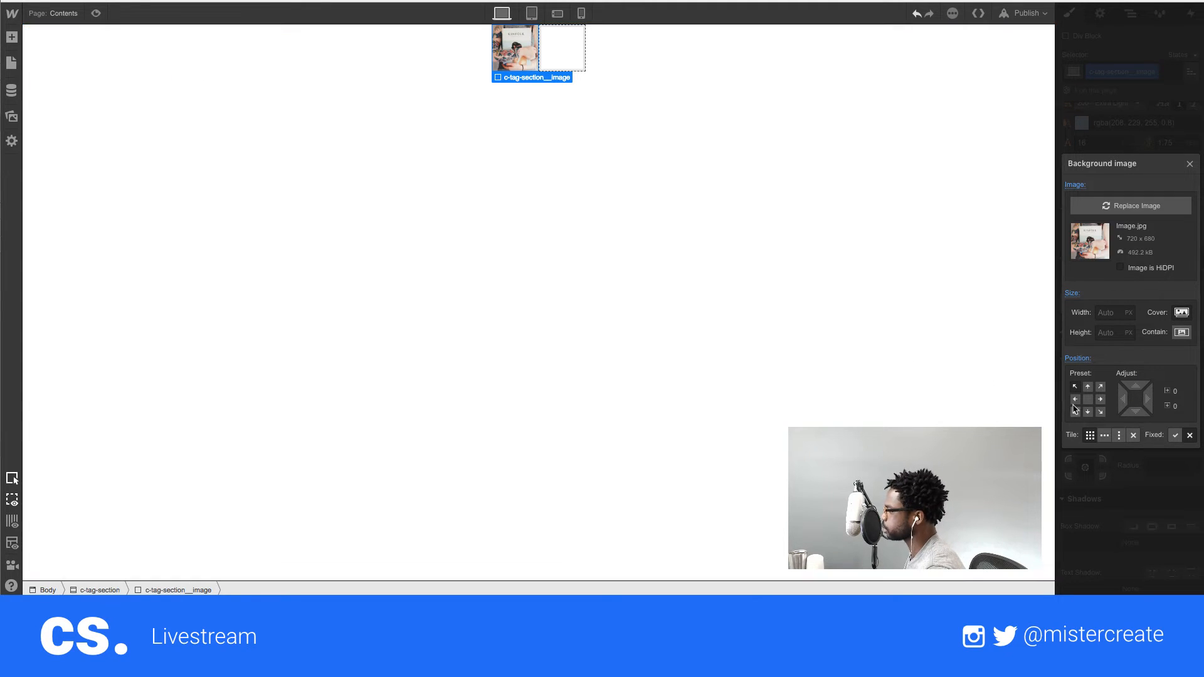
# - Add a Text Block, an H1 Heading and a Paragraph inside the c-tag-section__text block
pyautogui.click(554, 55)
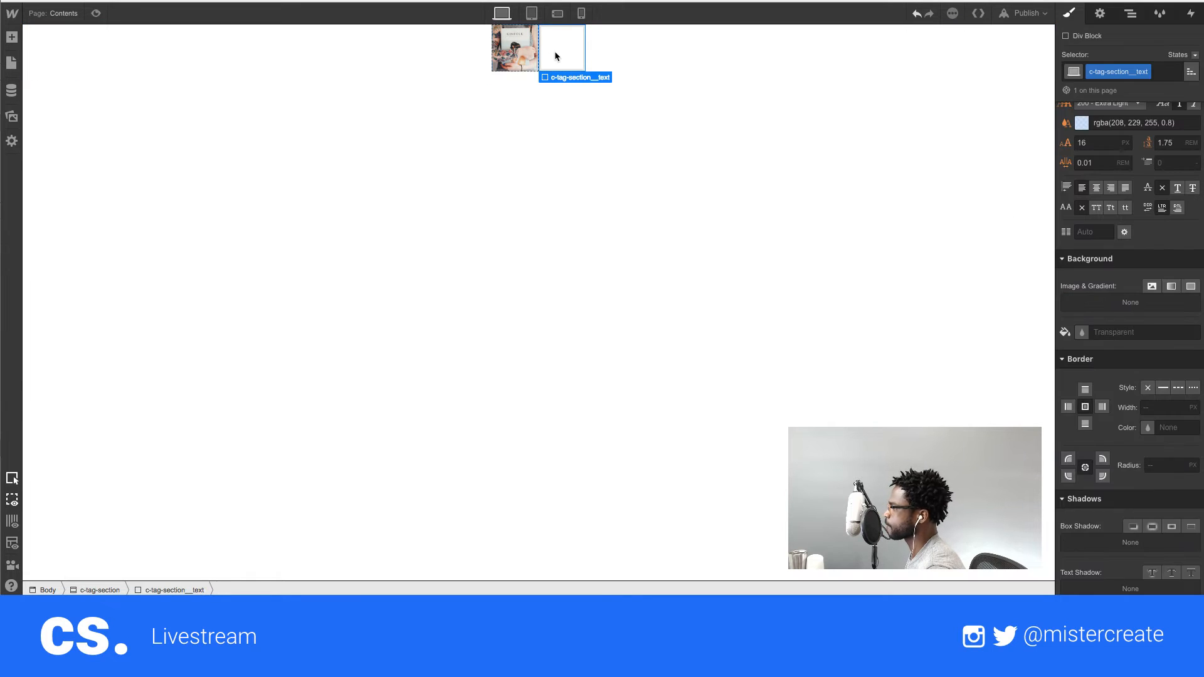
pyautogui.click(11, 36)
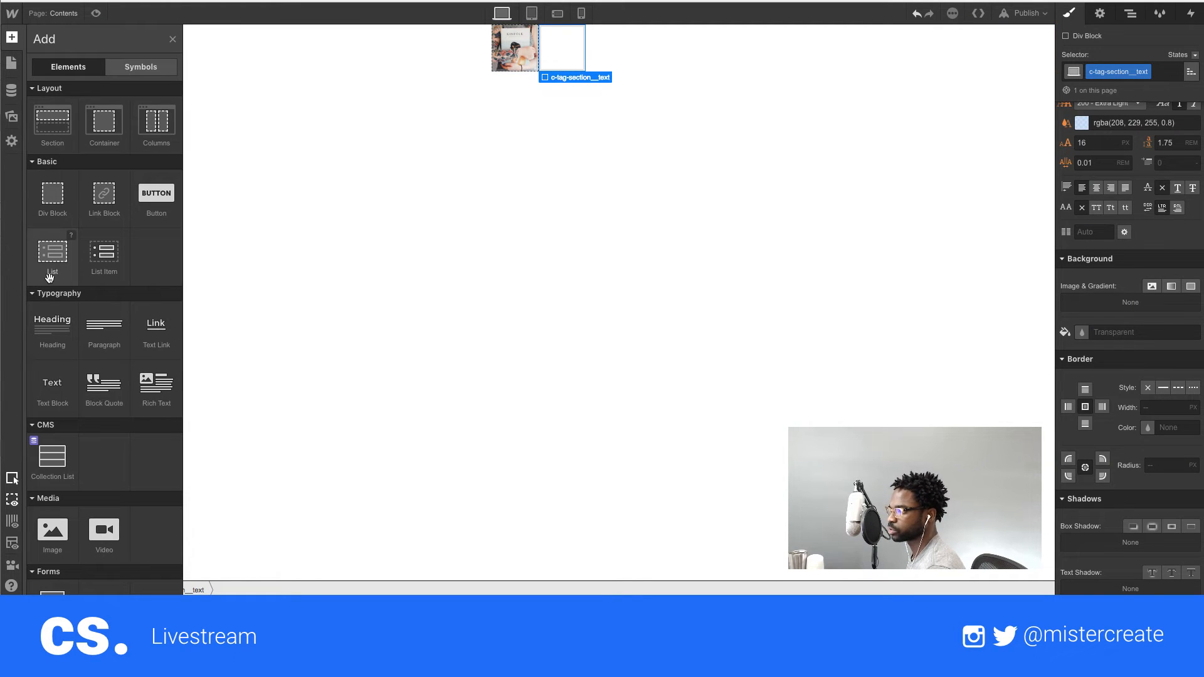
pyautogui.click(48, 387)
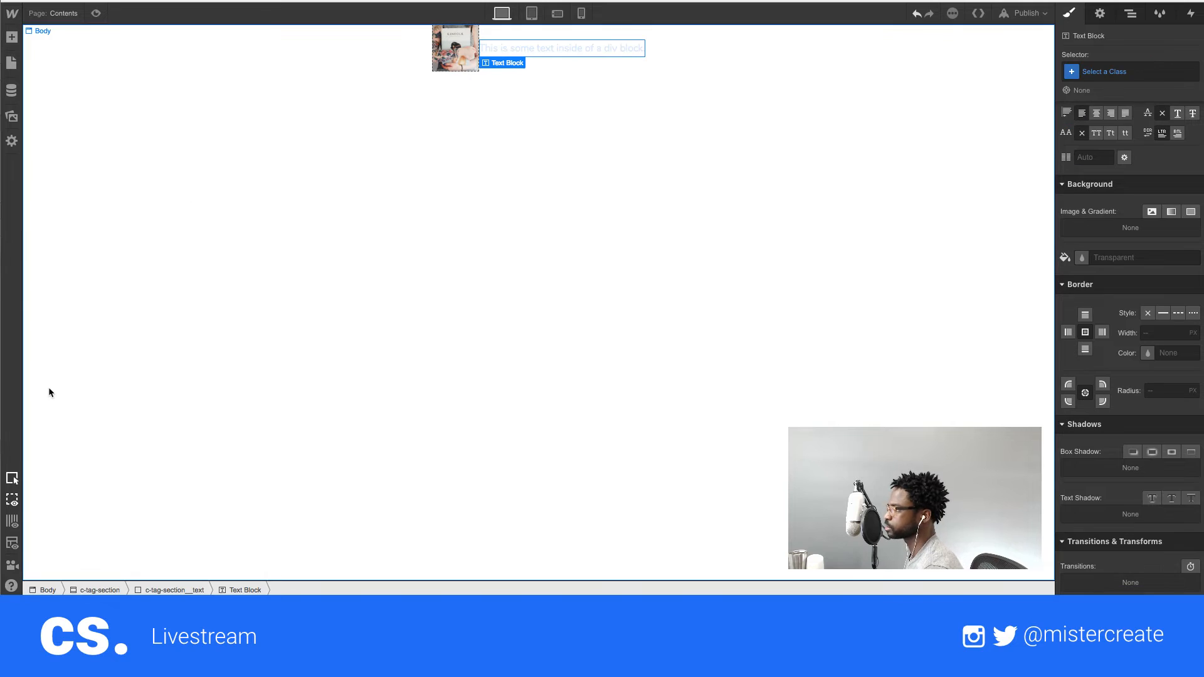
pyautogui.click(11, 37)
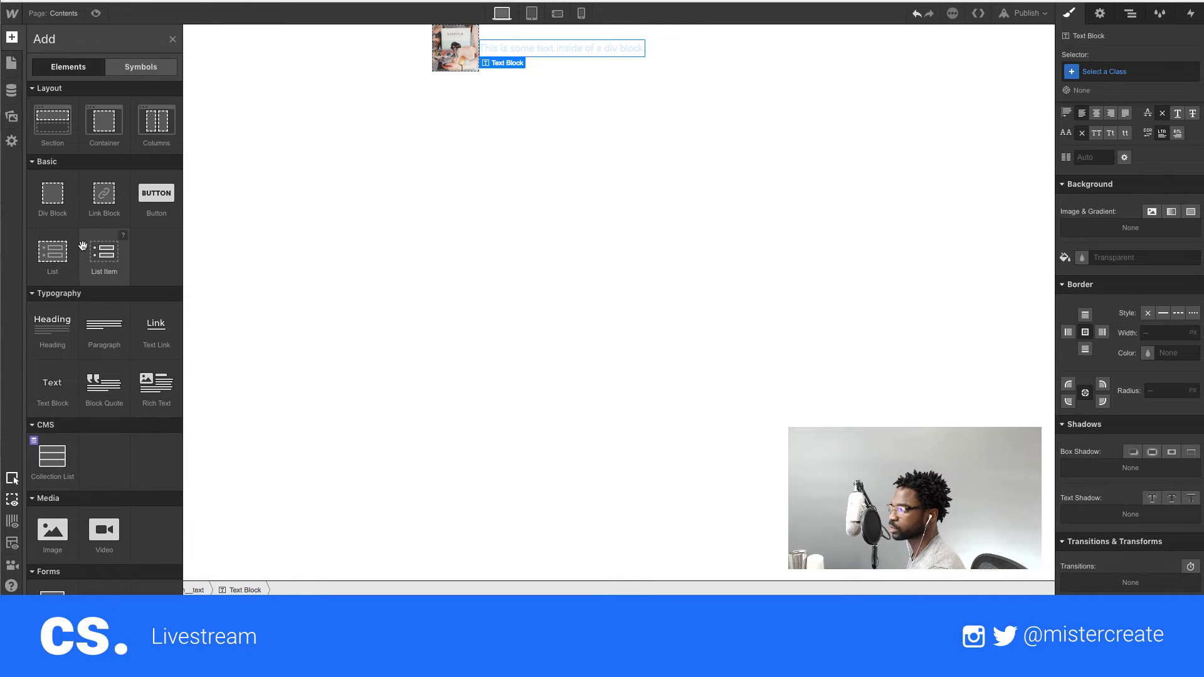
pyautogui.click(54, 333)
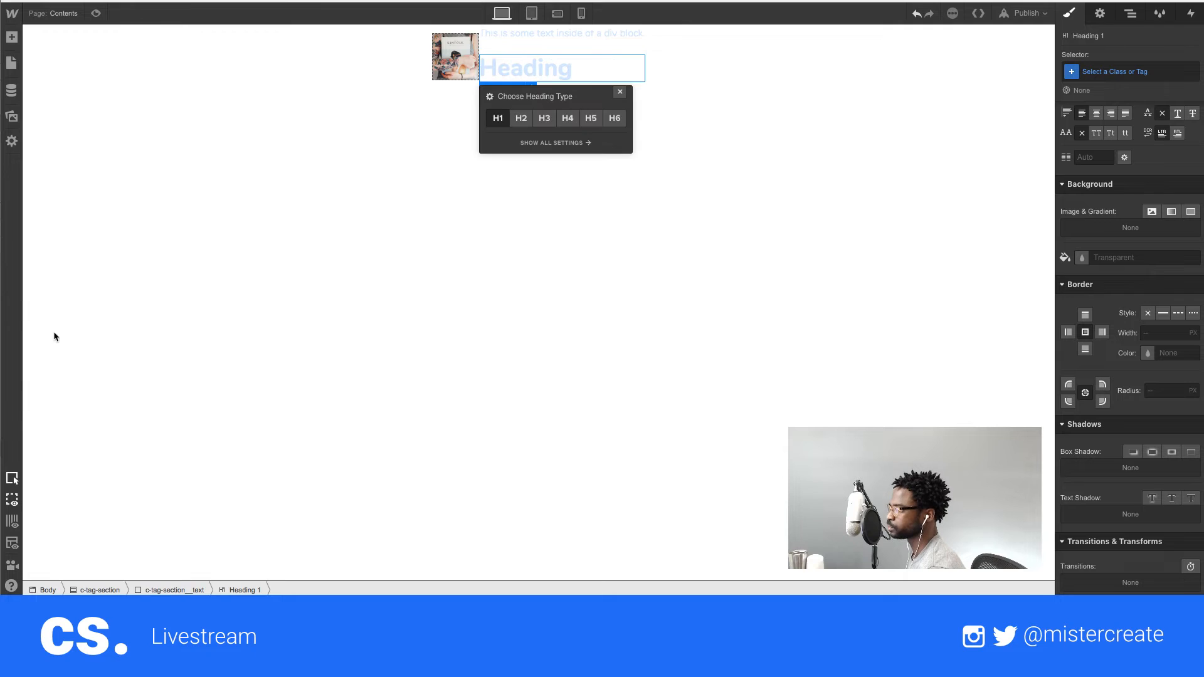
pyautogui.click(13, 37)
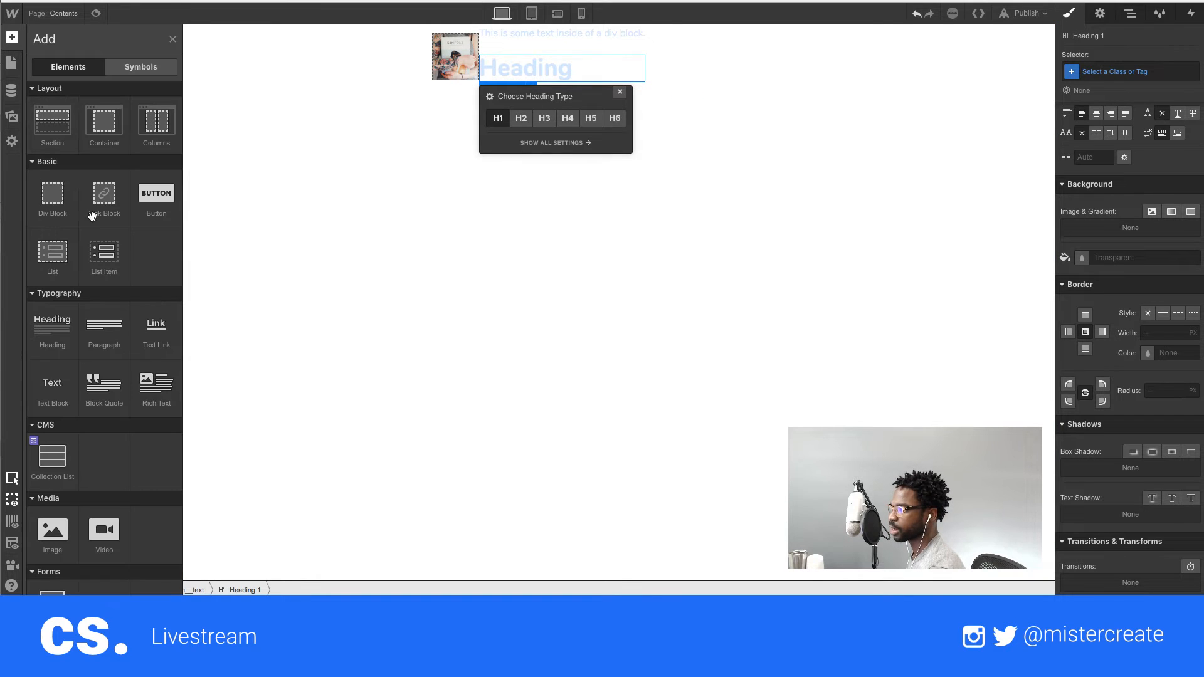
pyautogui.click(111, 339)
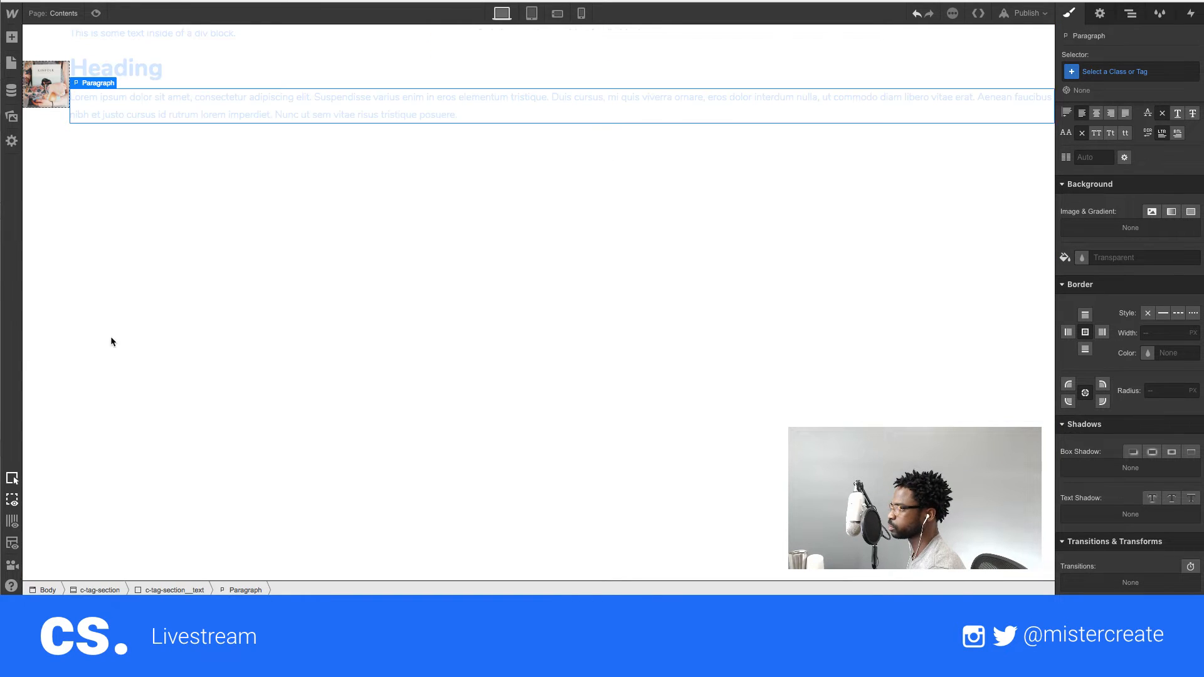
# - Add a single placeholder Image element below the paragraph inside c-tag-section__text, discarding any duplicate made of it
pyautogui.click(12, 37)
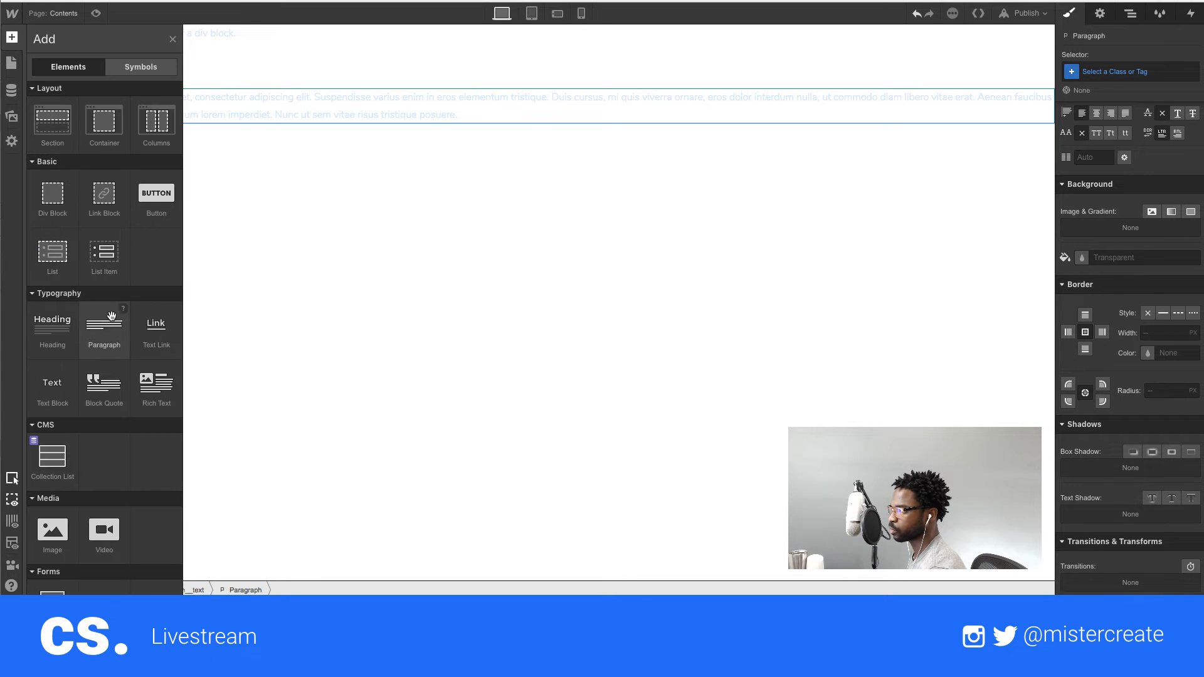
pyautogui.scroll(-3, 104, 339)
pyautogui.click(55, 369)
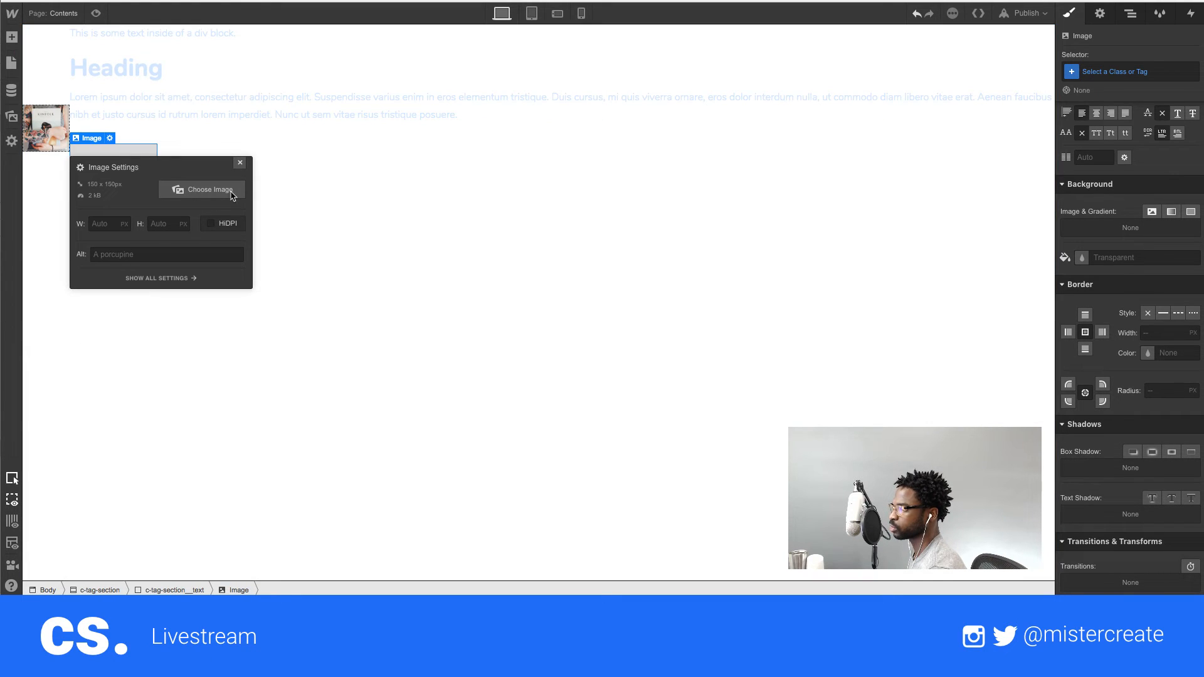
pyautogui.click(125, 157)
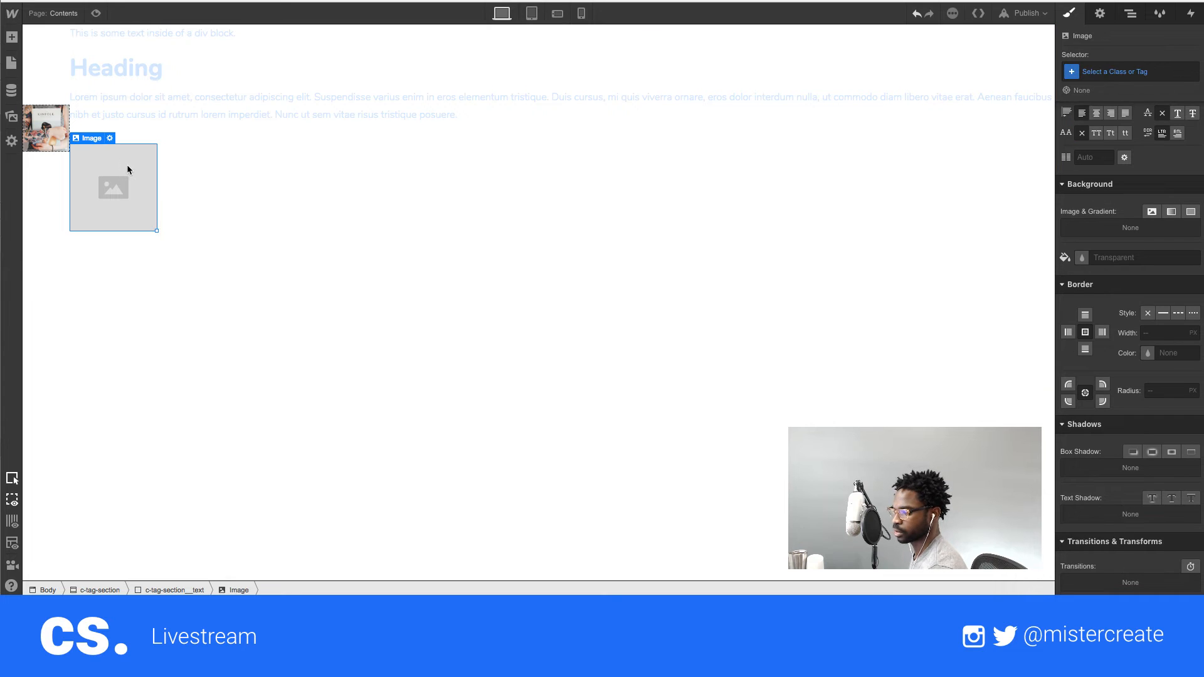
pyautogui.hotkey('ctrl', 'd')
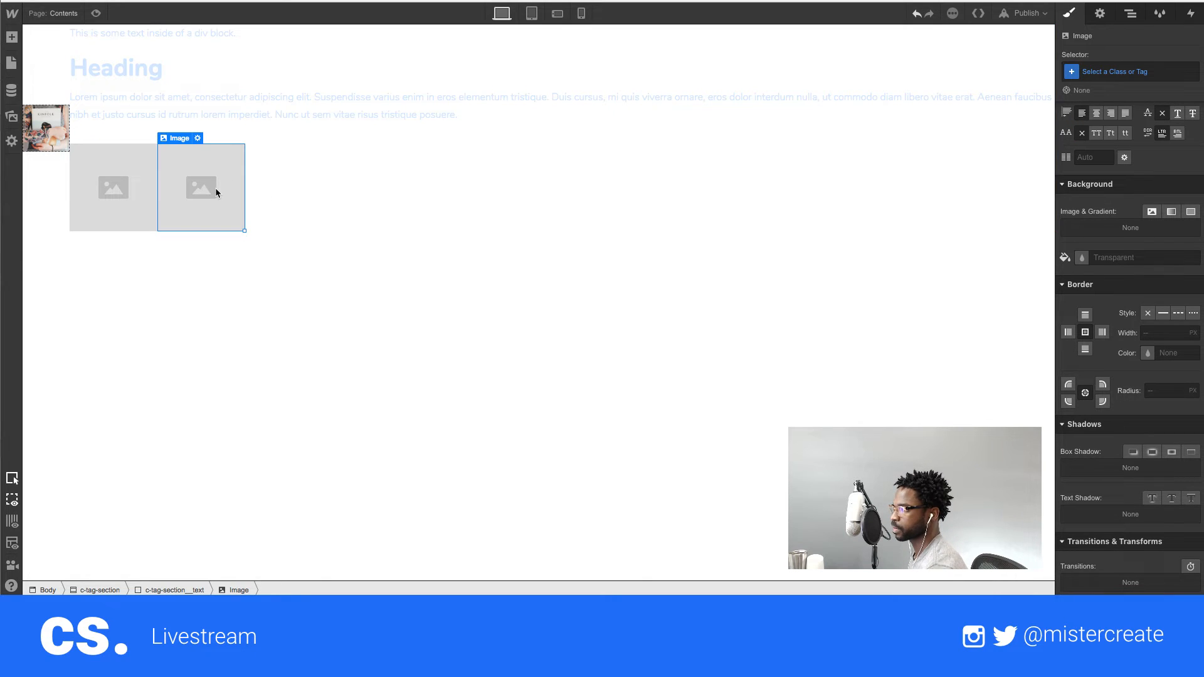
pyautogui.press('Delete')
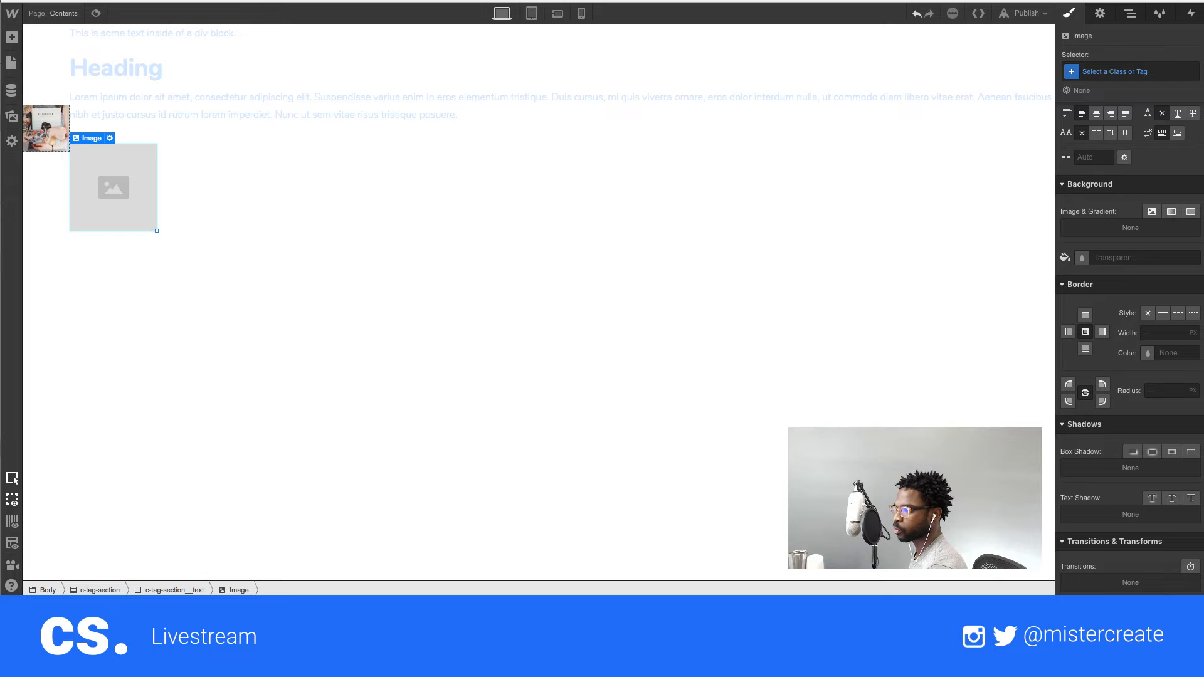
# - Rename the c-tag-section__image class of the first block inside c-tag-section to c-tag-section__wrapper
pyautogui.click(54, 58)
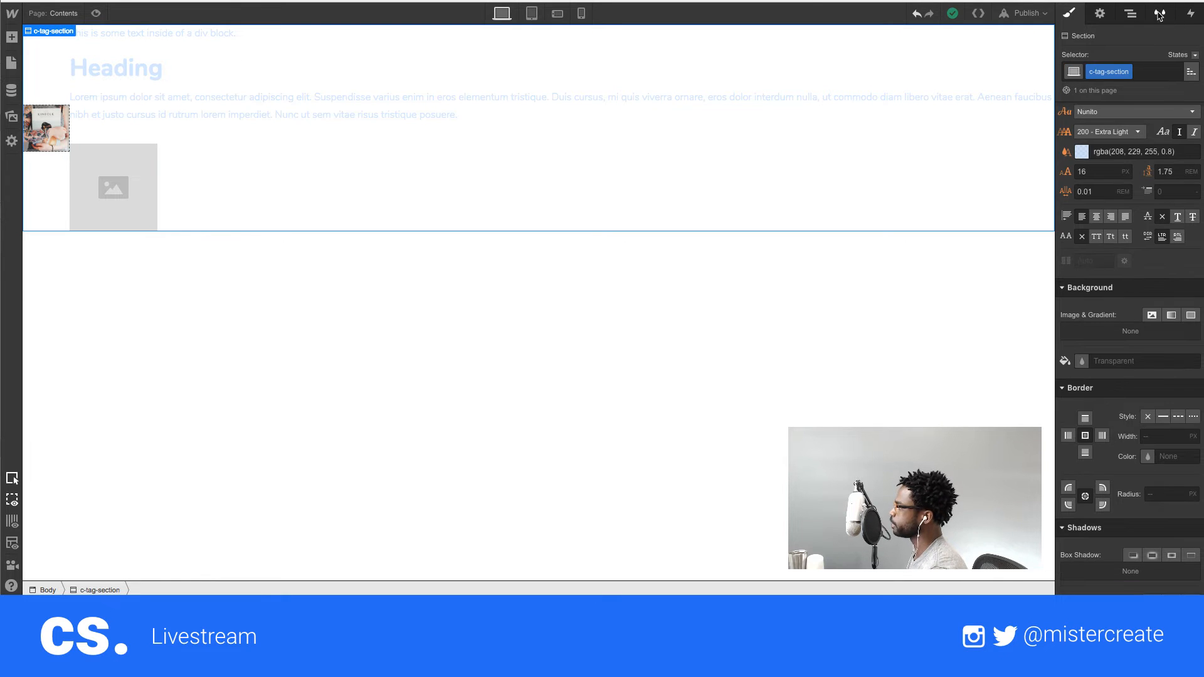
pyautogui.click(1130, 13)
pyautogui.click(1091, 107)
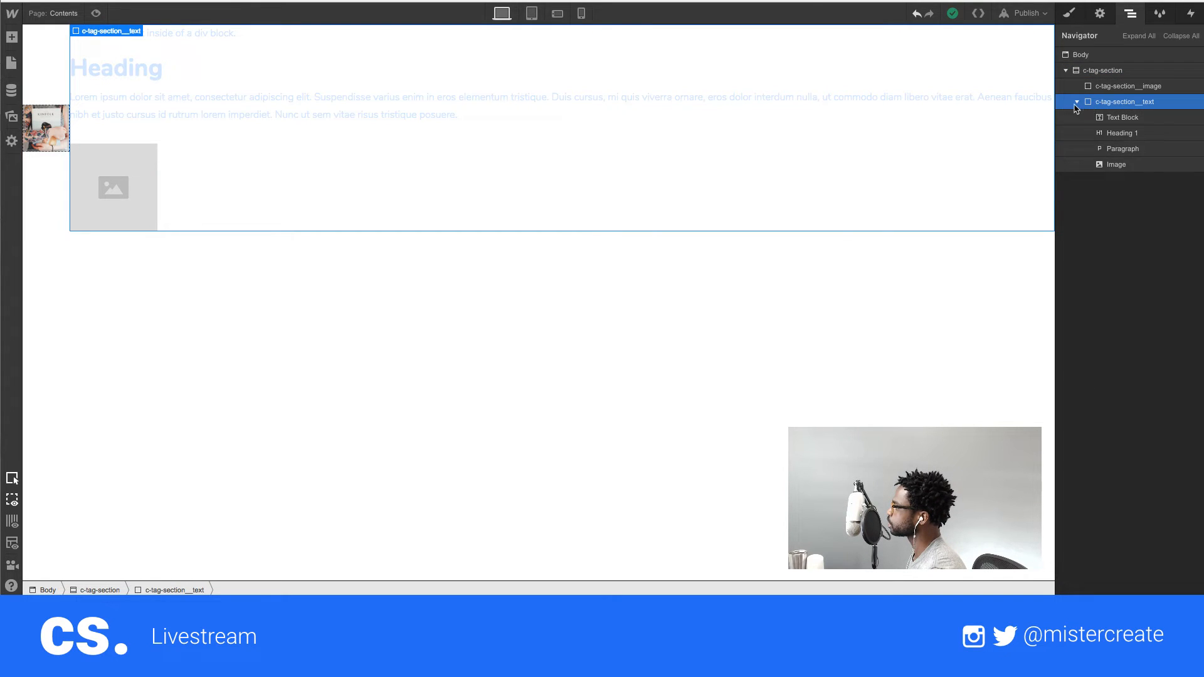
pyautogui.click(1076, 102)
pyautogui.click(1119, 88)
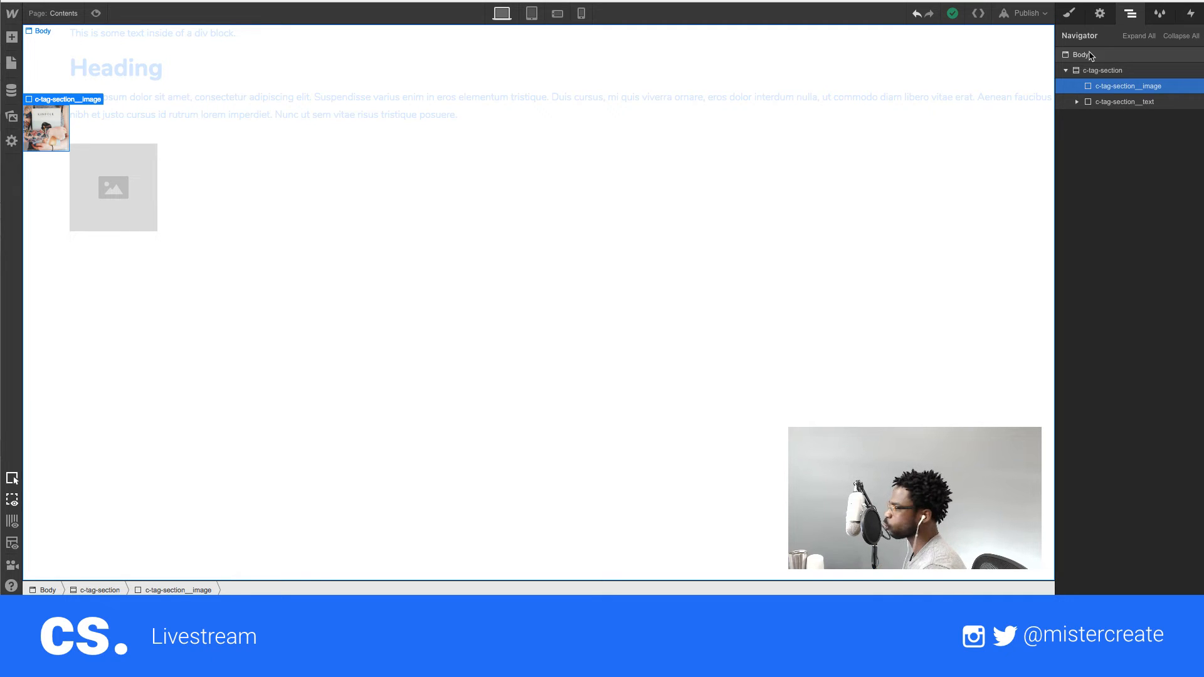
pyautogui.click(1069, 13)
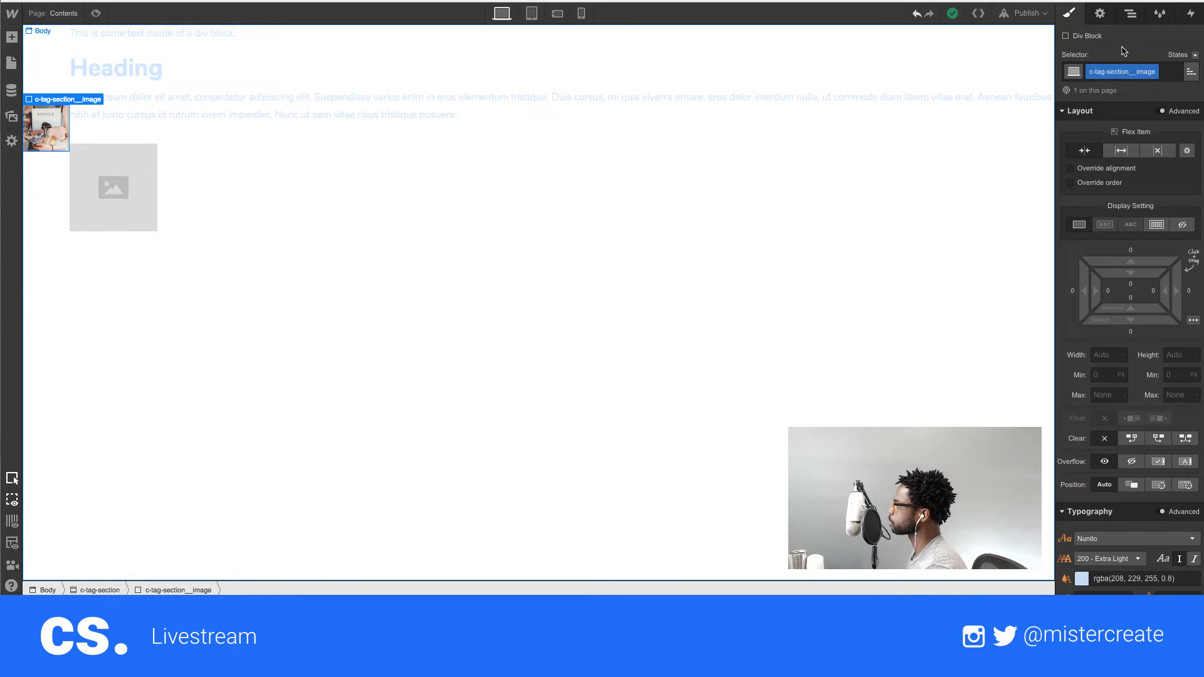
pyautogui.doubleClick(1142, 74)
pyautogui.click(1136, 72)
pyautogui.press('BackSpace')
pyautogui.press('BackSpace')
pyautogui.press('BackSpace')
pyautogui.press('BackSpace')
pyautogui.press('BackSpace')
pyautogui.write('w')
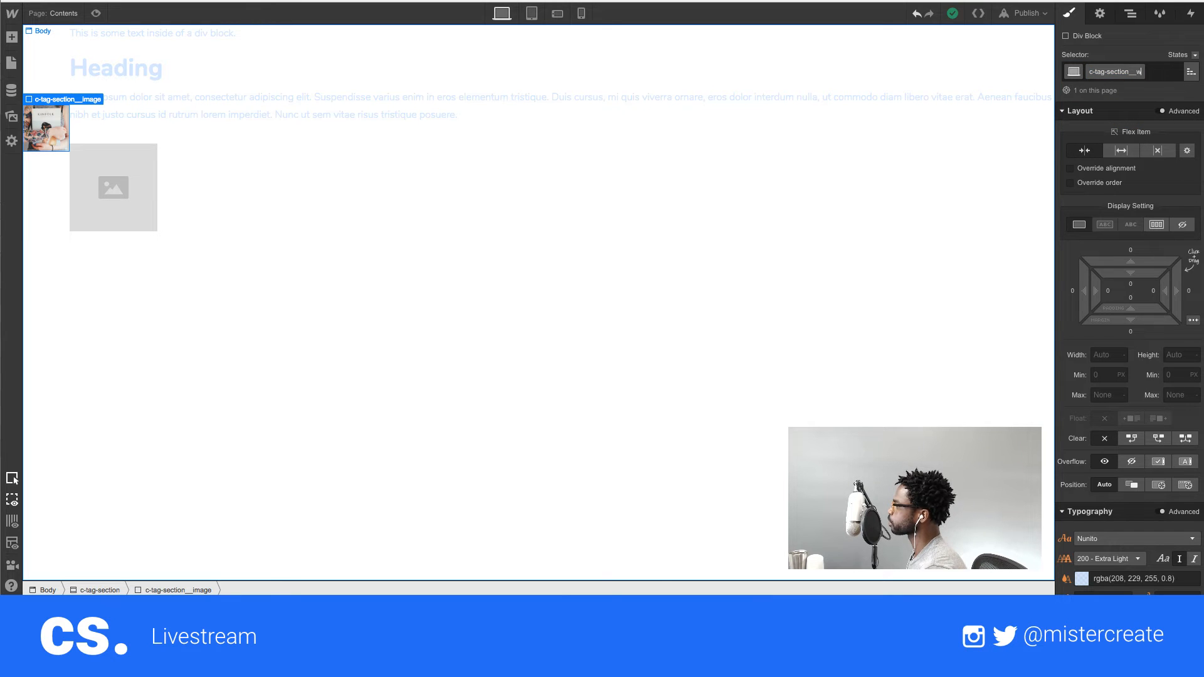
pyautogui.write('rapper')
pyautogui.press('Return')
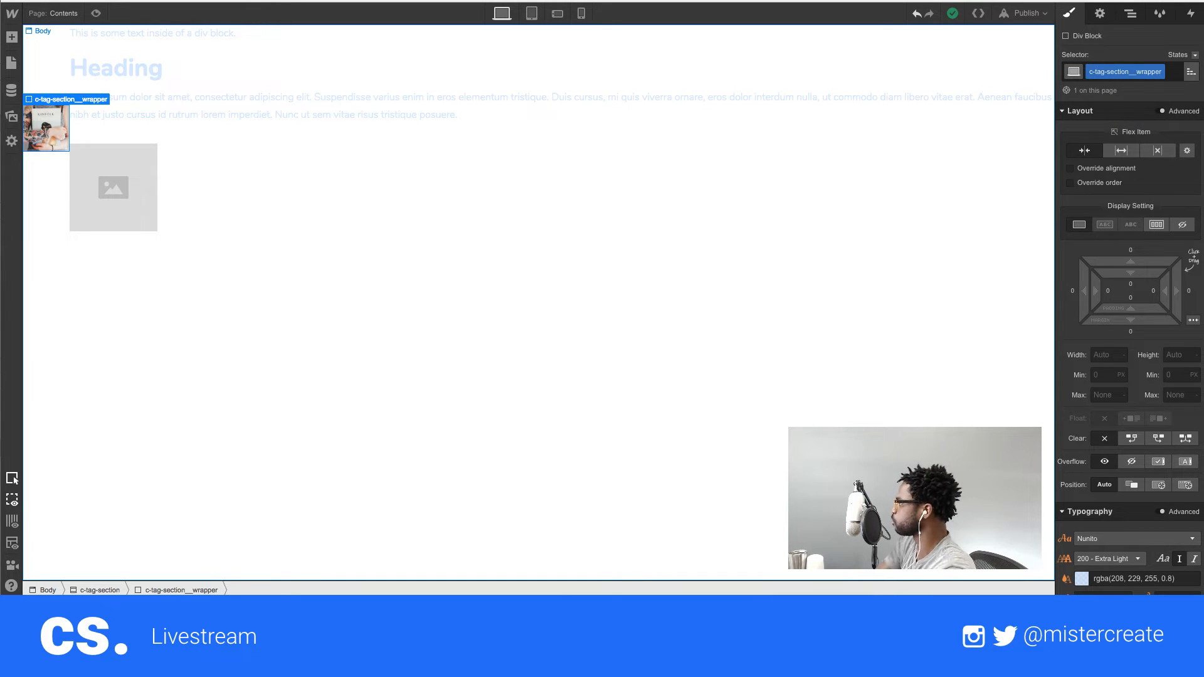
# - Replace the c-tag-section__text class on the text column's block with the existing c-tag-section__wrapper class
pyautogui.click(1130, 14)
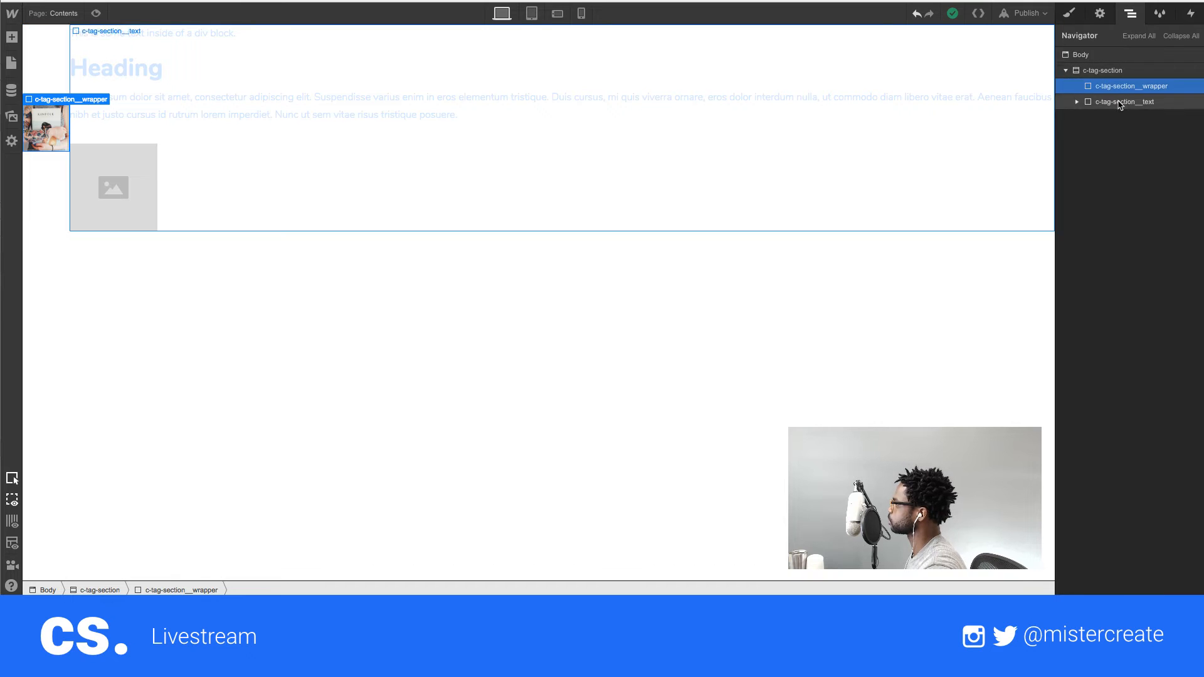
pyautogui.click(1124, 101)
pyautogui.click(1069, 13)
pyautogui.click(1160, 70)
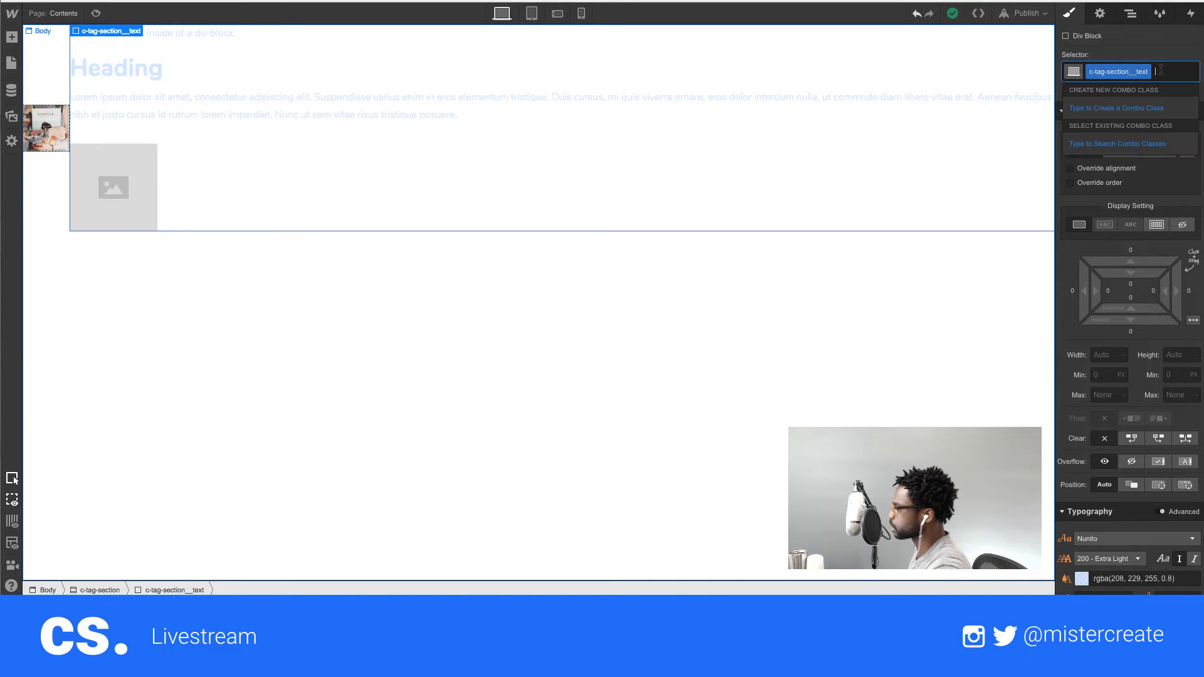
pyautogui.press('BackSpace')
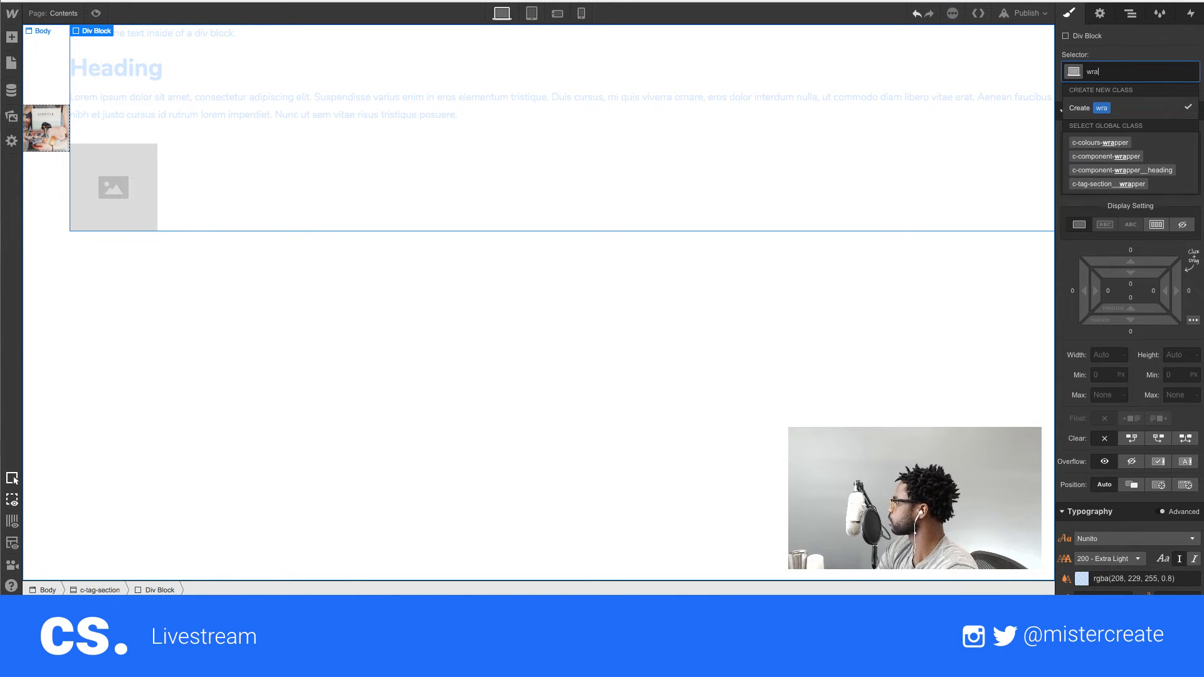
pyautogui.write('c')
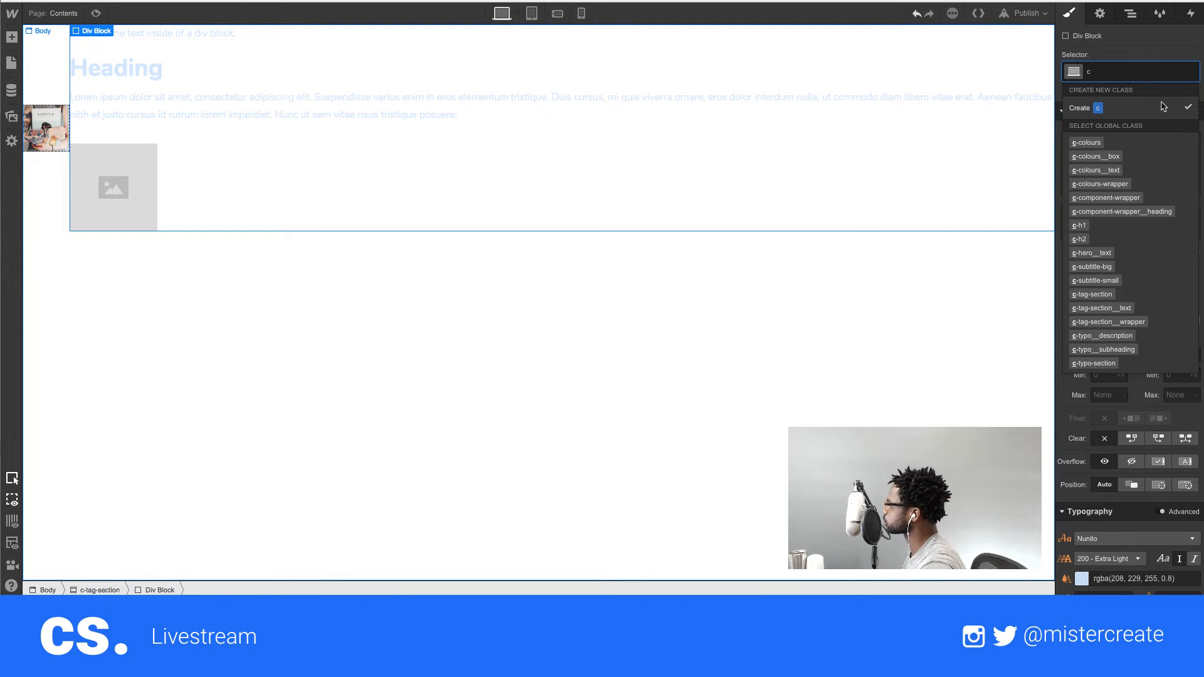
pyautogui.click(1145, 322)
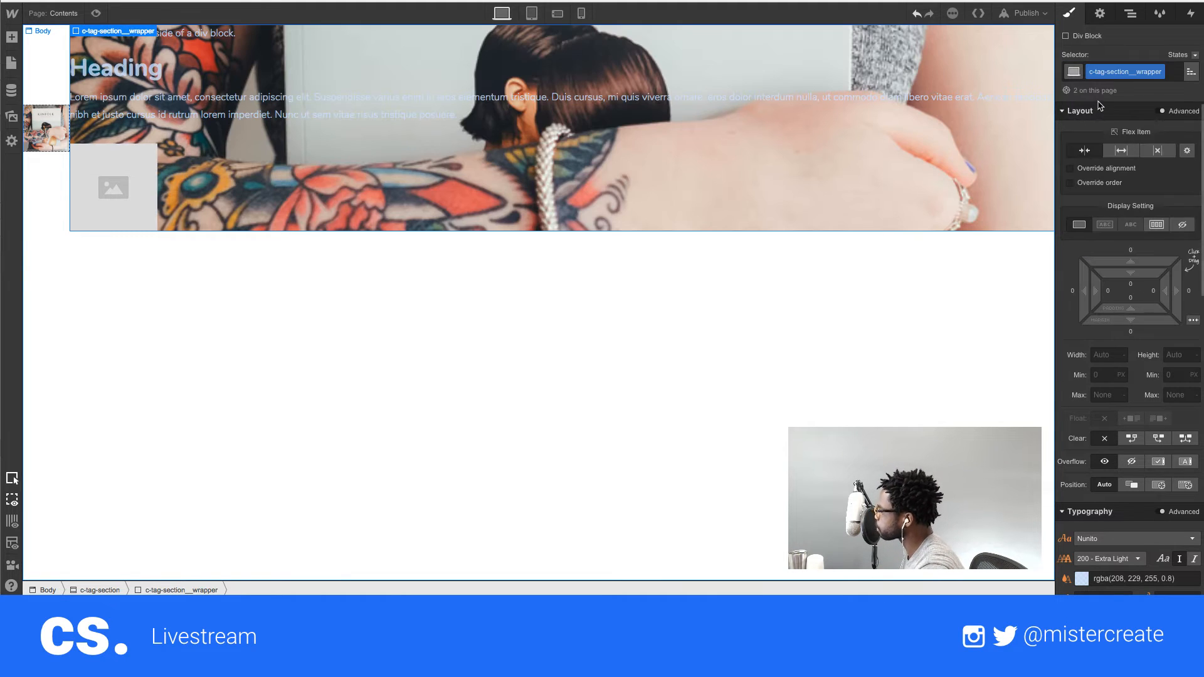
# - Clear the Image.jpg background image from the c-tag-section__wrapper class
pyautogui.scroll(-5, 1158, 312)
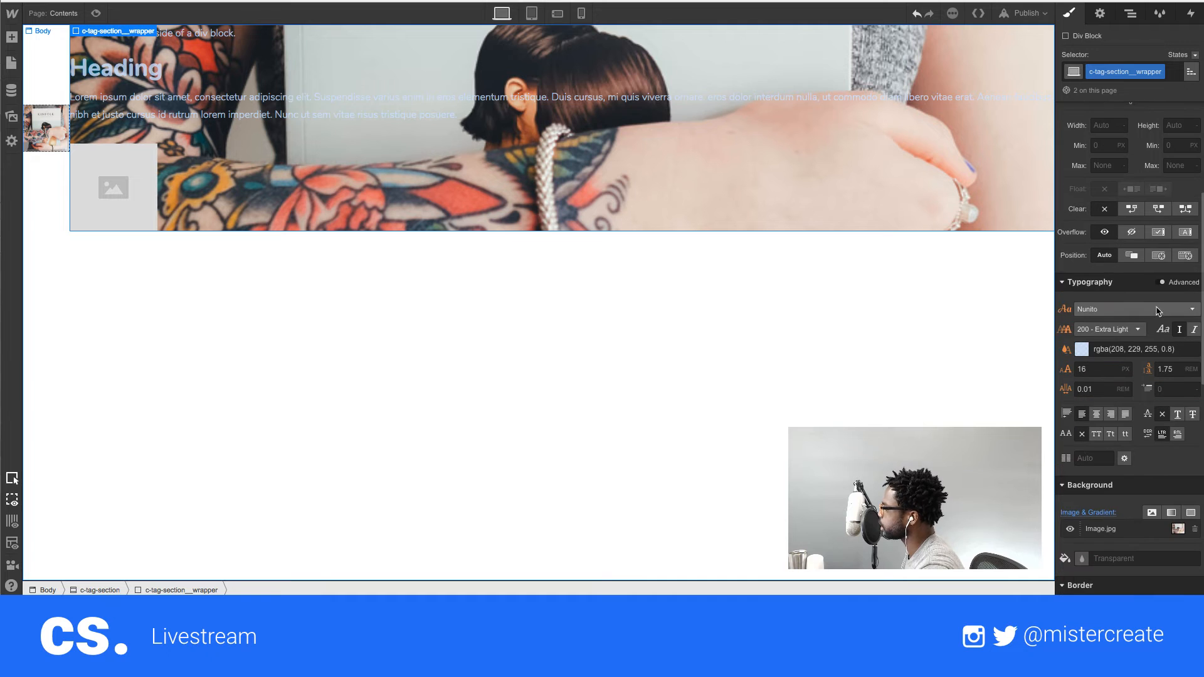
pyautogui.click(48, 127)
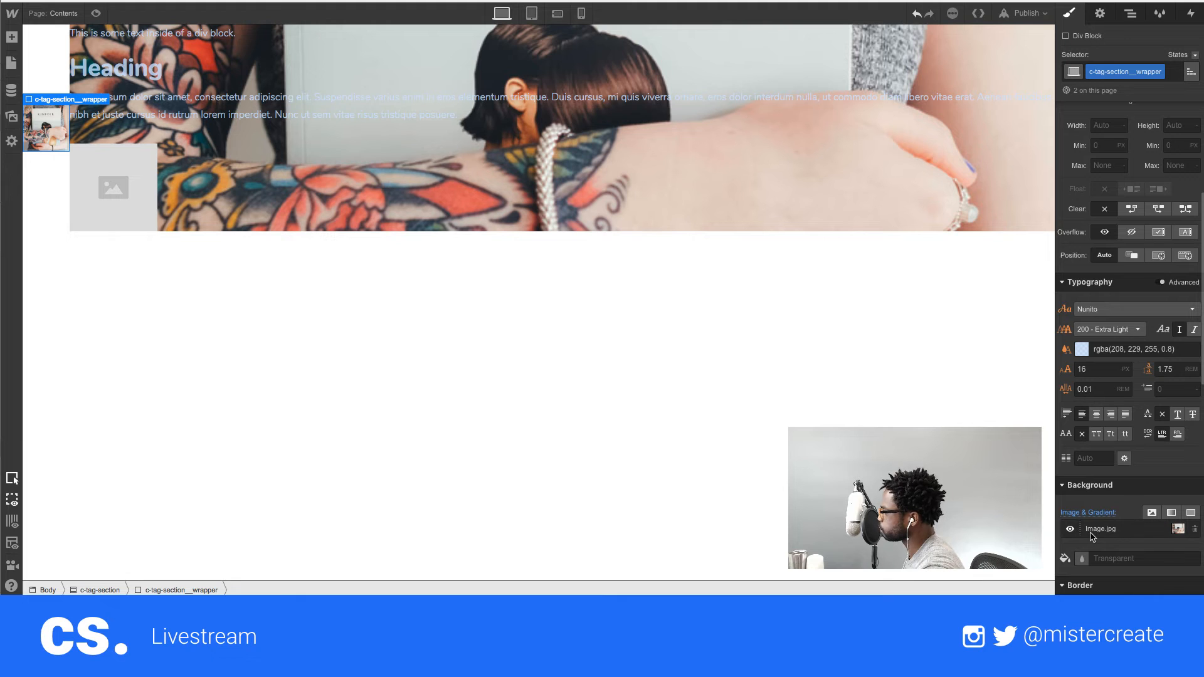
pyautogui.click(1106, 514)
pyautogui.click(1118, 532)
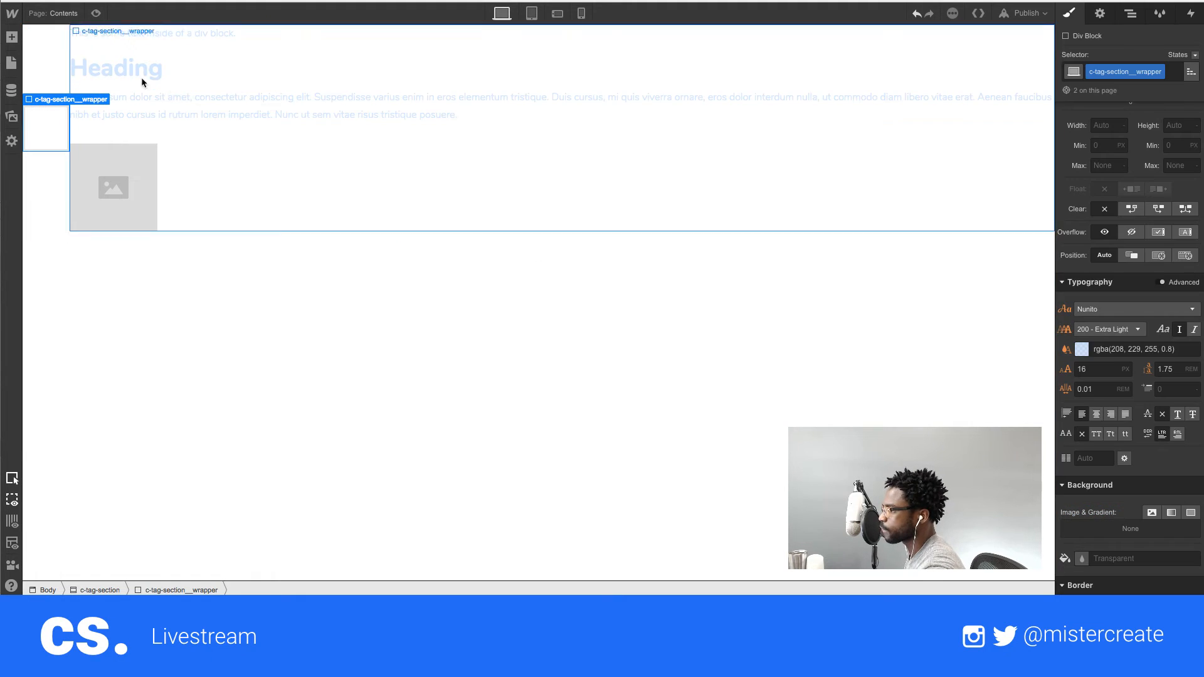
# - Add a Div Block inside the first c-tag-section__wrapper and give it the new class c-tag__background
pyautogui.click(12, 39)
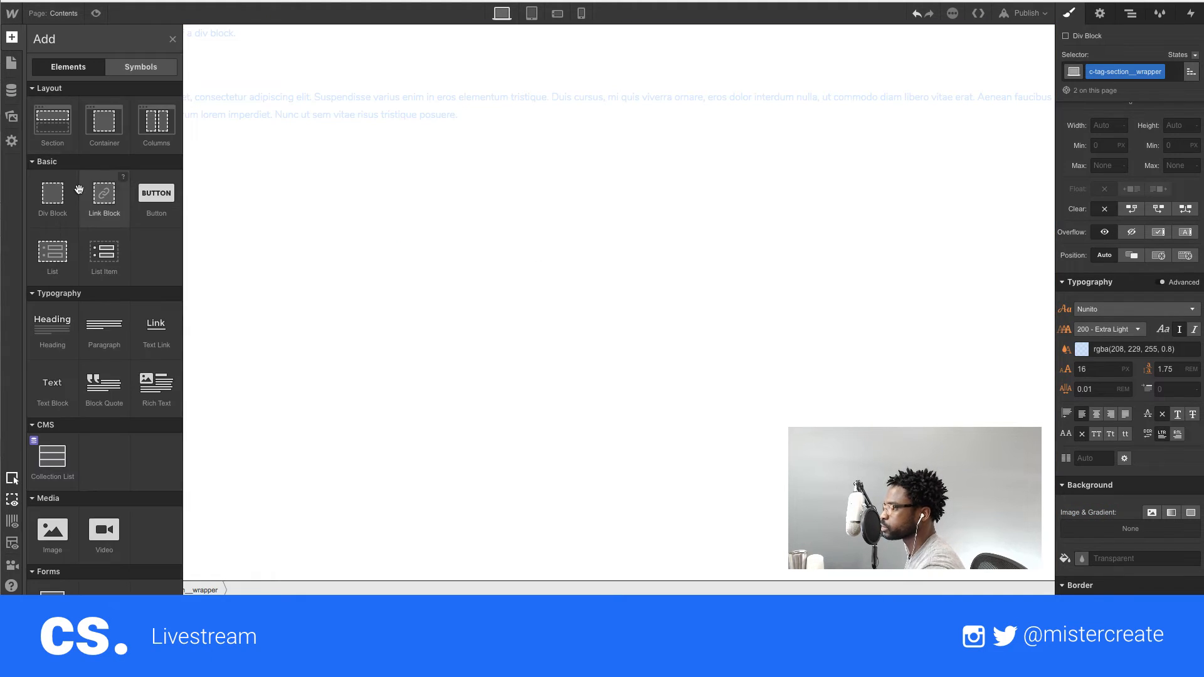
pyautogui.click(55, 197)
pyautogui.click(1099, 71)
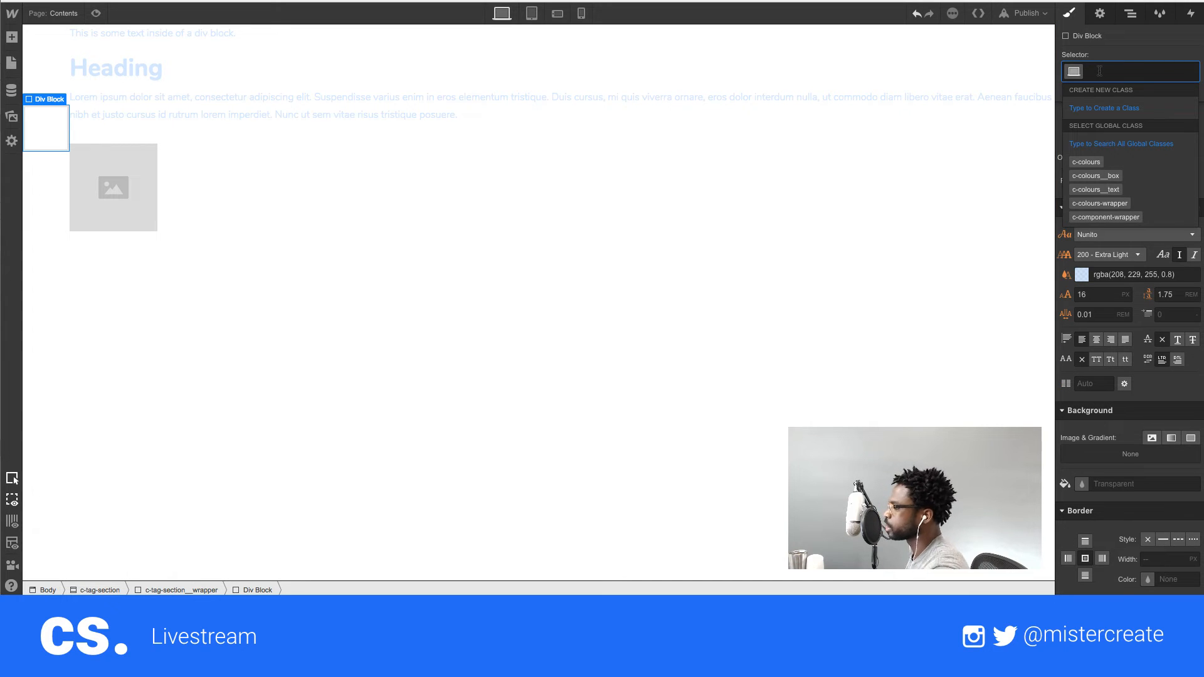
pyautogui.write('c-')
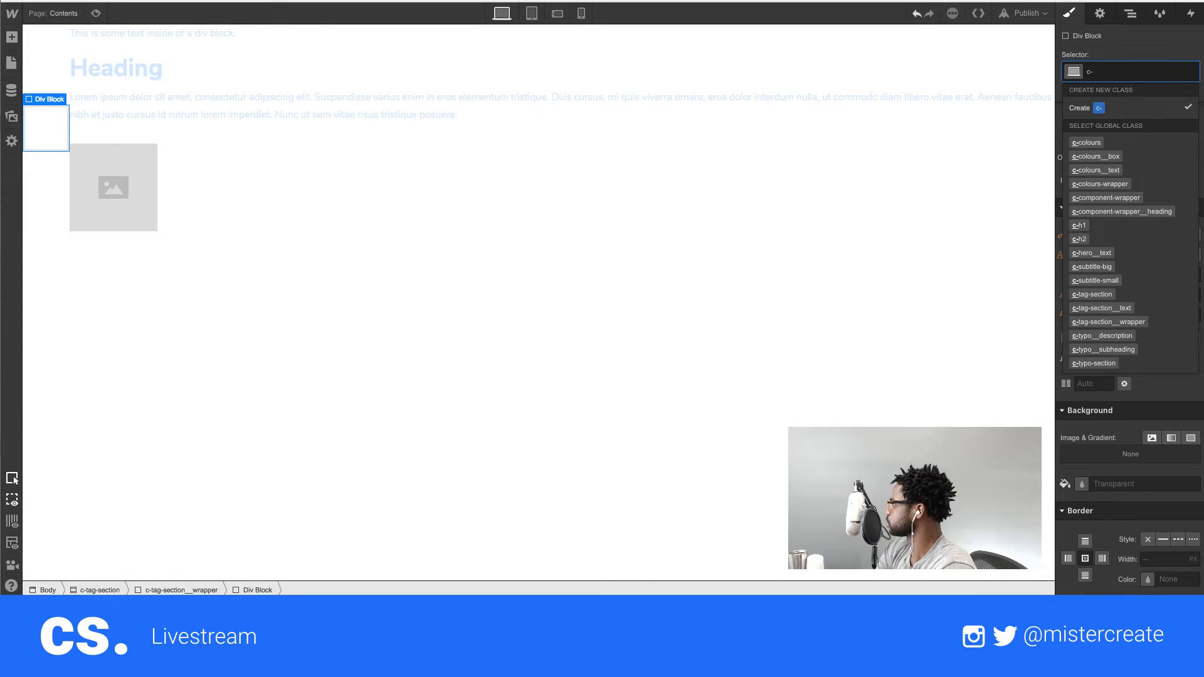
pyautogui.write('tag')
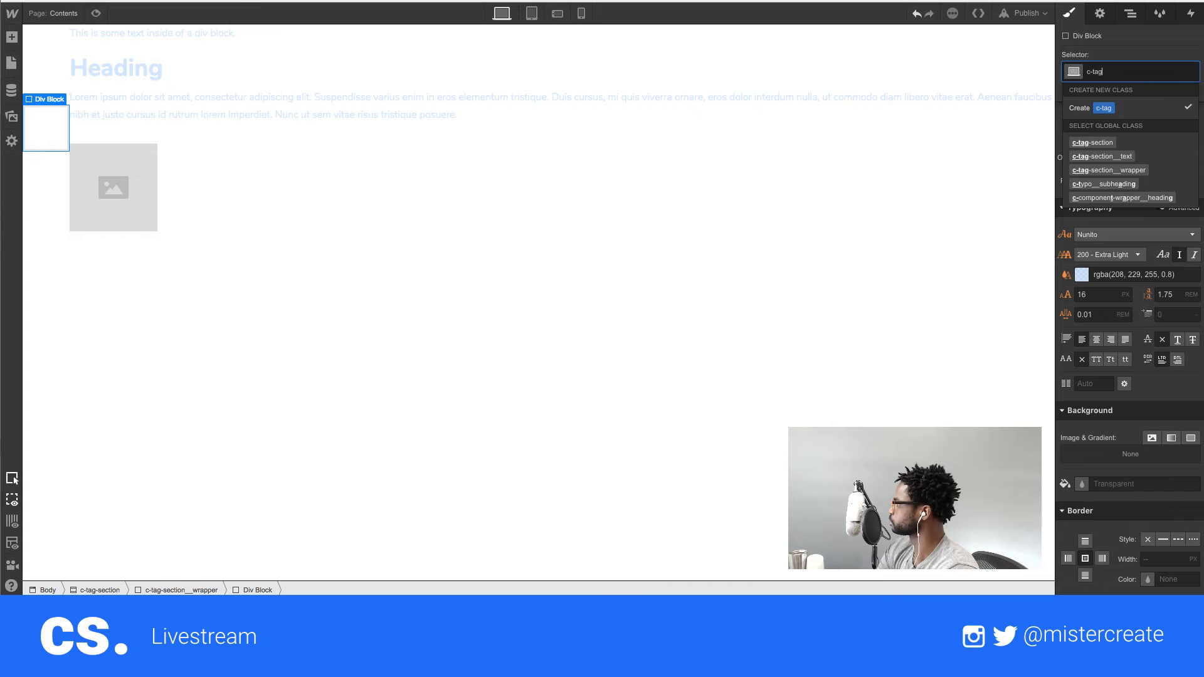
pyautogui.write('__backgroun')
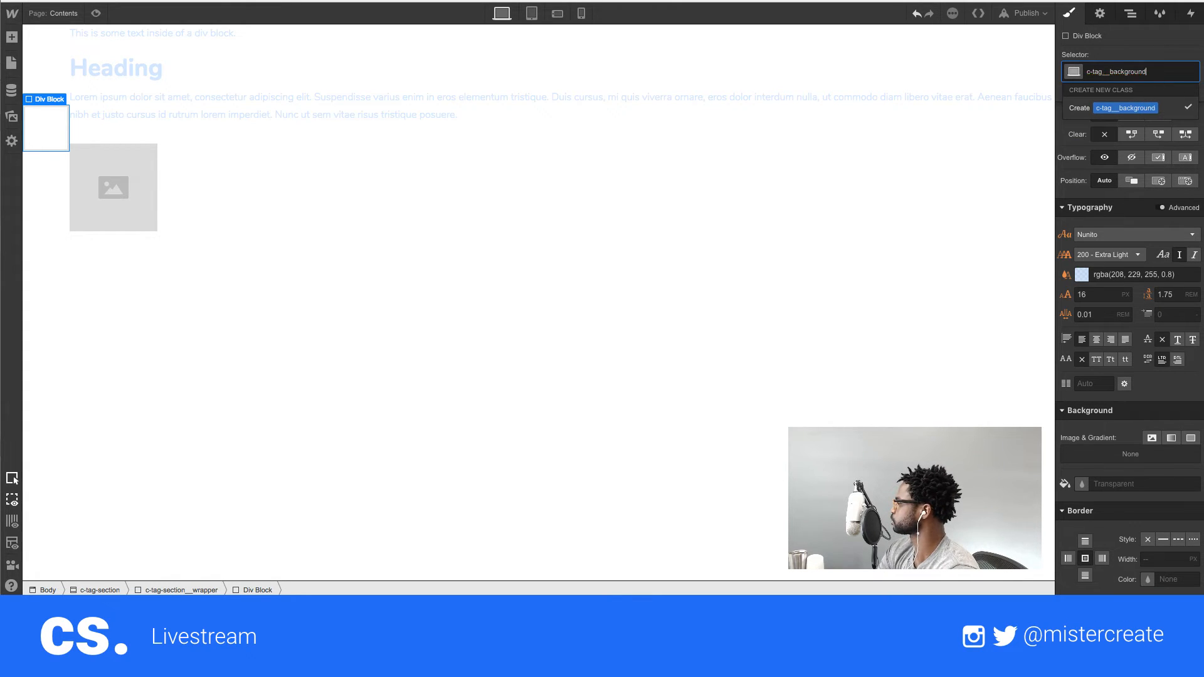
pyautogui.write('d')
pyautogui.press('Return')
# - Add a background image to the c-tag__background block, using Image.jpg from the assets
pyautogui.scroll(-1, 1104, 456)
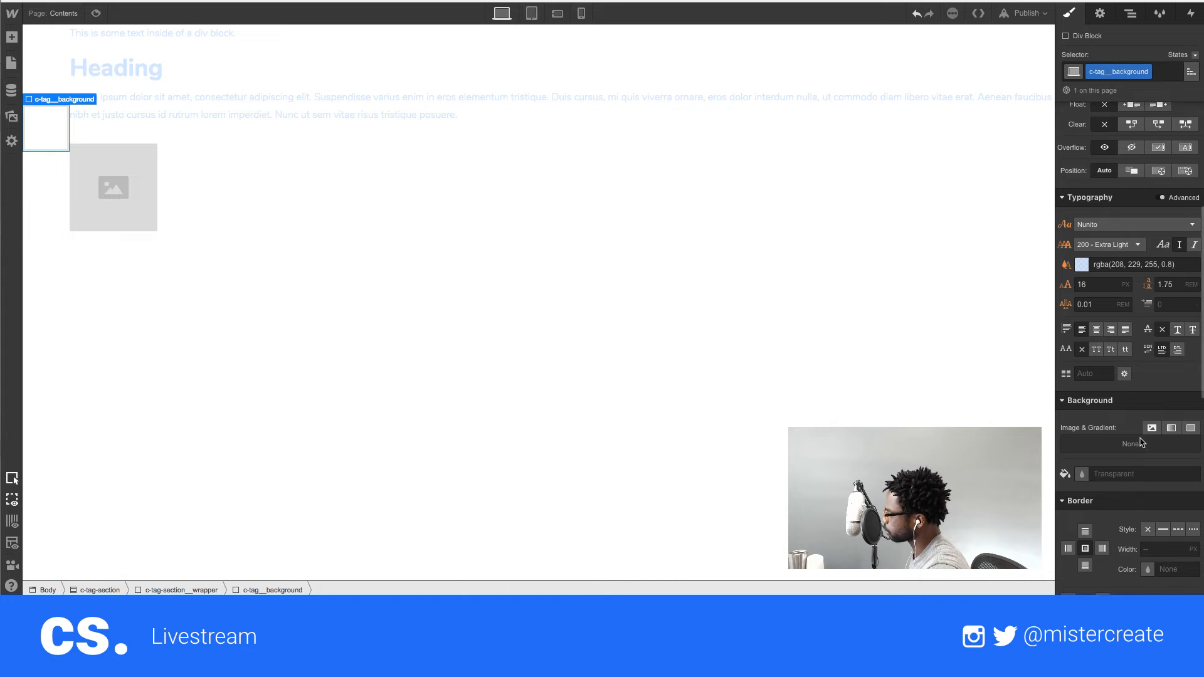
pyautogui.click(1152, 429)
pyautogui.click(1132, 187)
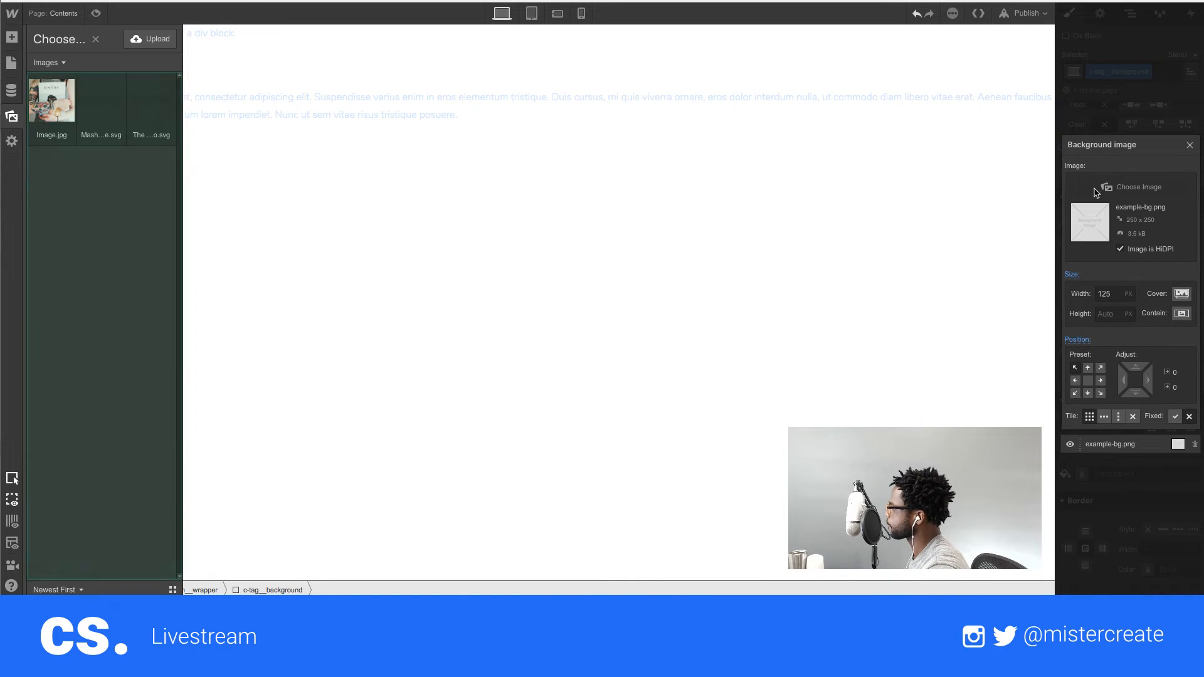
pyautogui.click(51, 99)
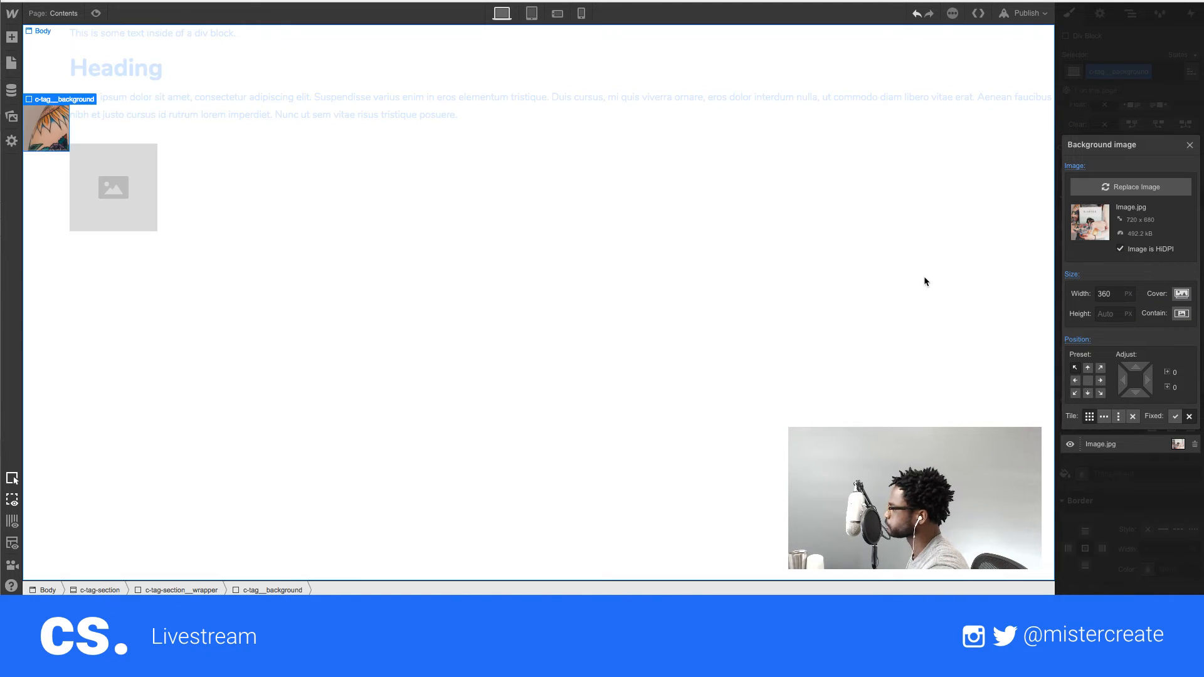
# - Set the c-tag__background div's background image to Cover and centre its position
pyautogui.click(1182, 294)
pyautogui.click(1088, 381)
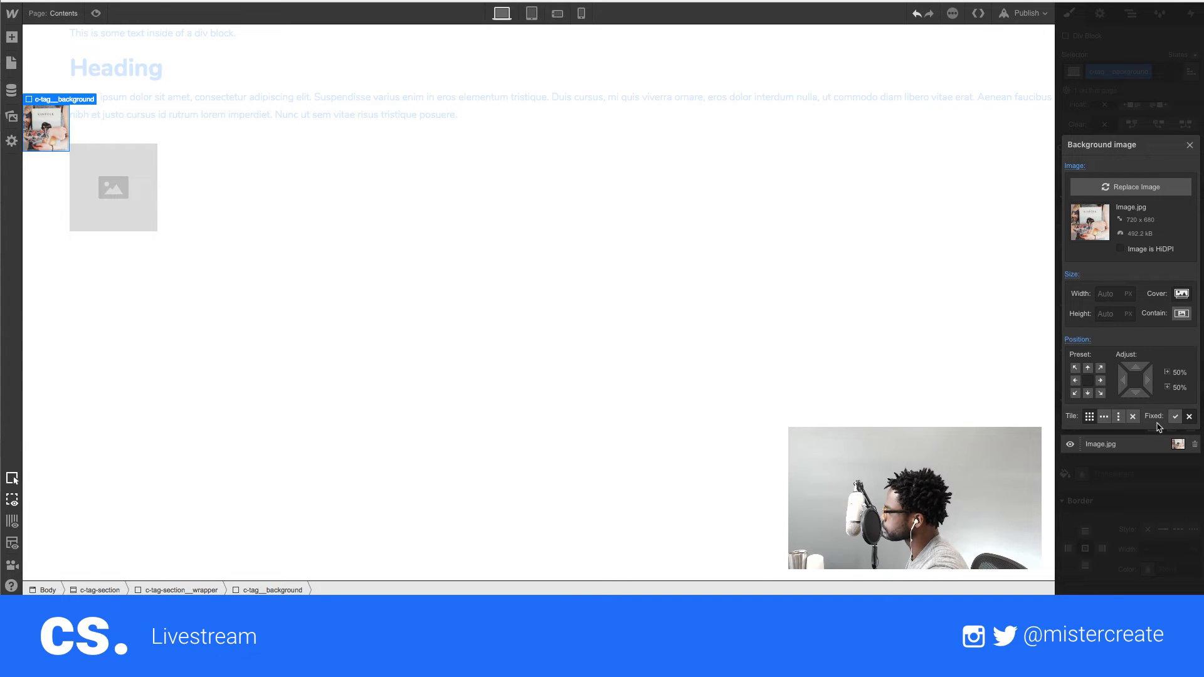
pyautogui.click(1105, 121)
# - Set the c-tag__background div's width and height to 100%
pyautogui.scroll(5, 1115, 207)
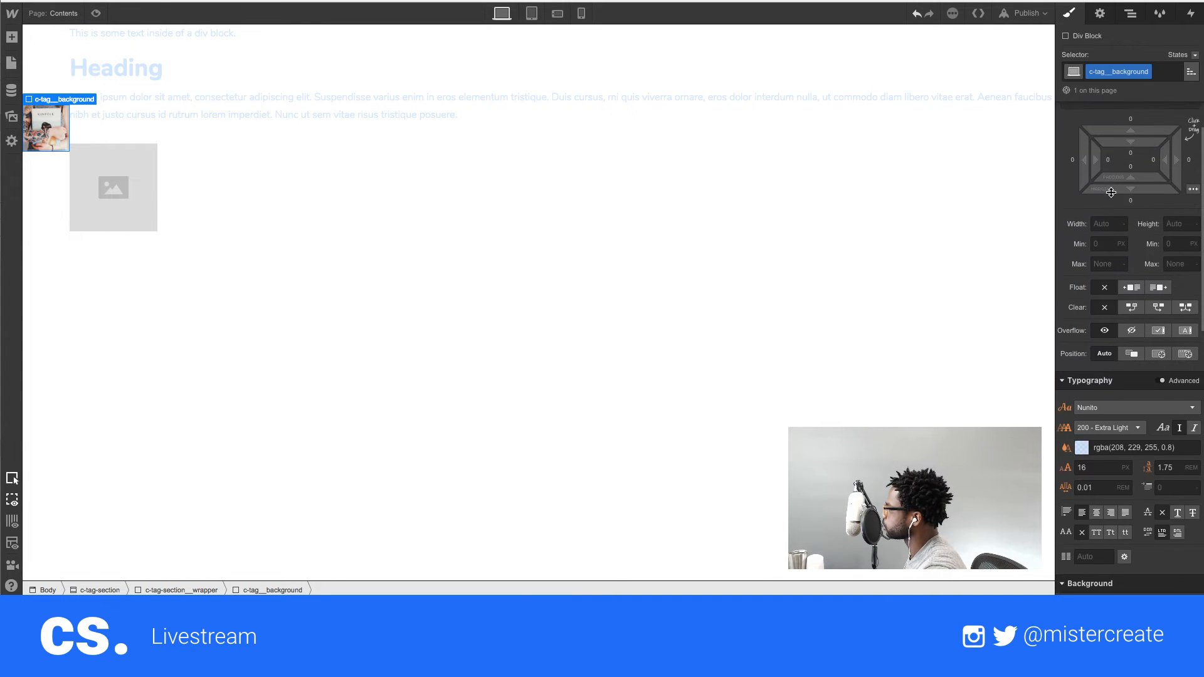
pyautogui.click(1101, 280)
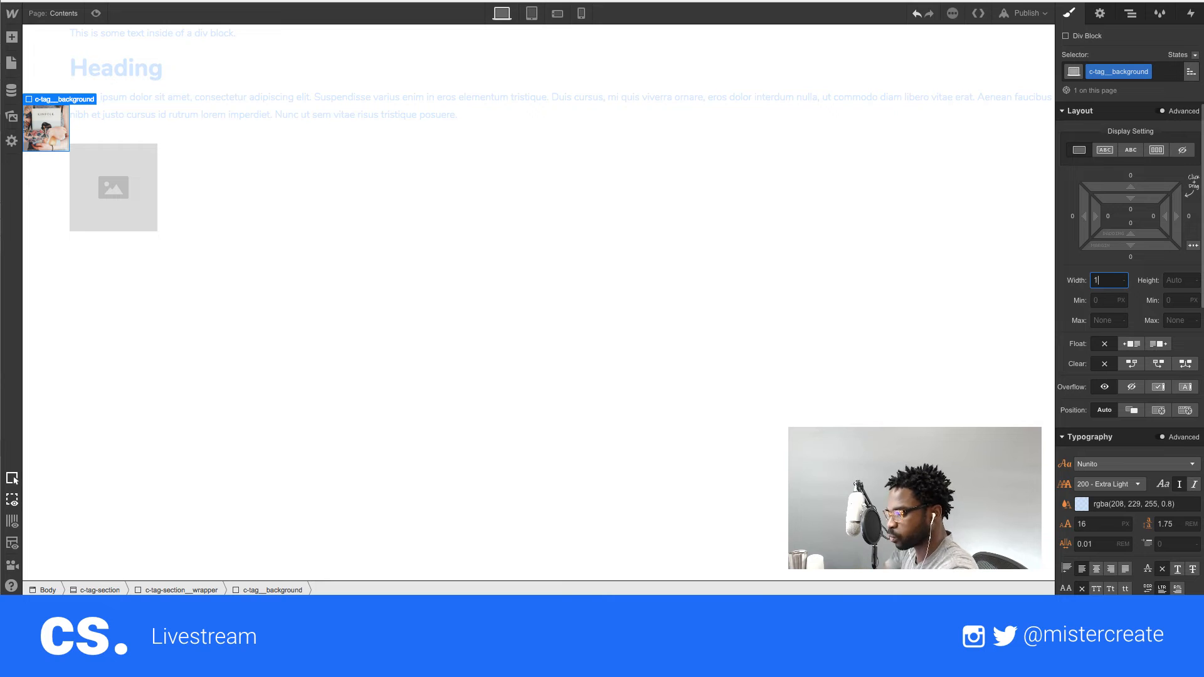
pyautogui.write('100%')
pyautogui.press('Tab')
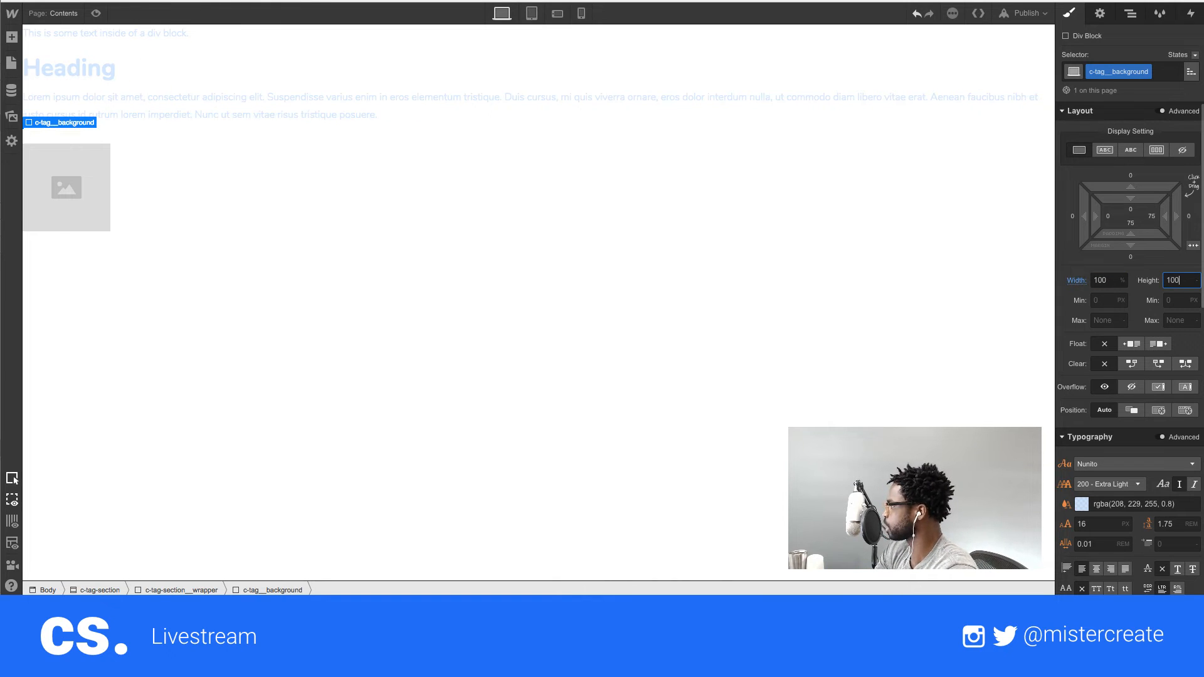
pyautogui.write('100%')
pyautogui.press('Return')
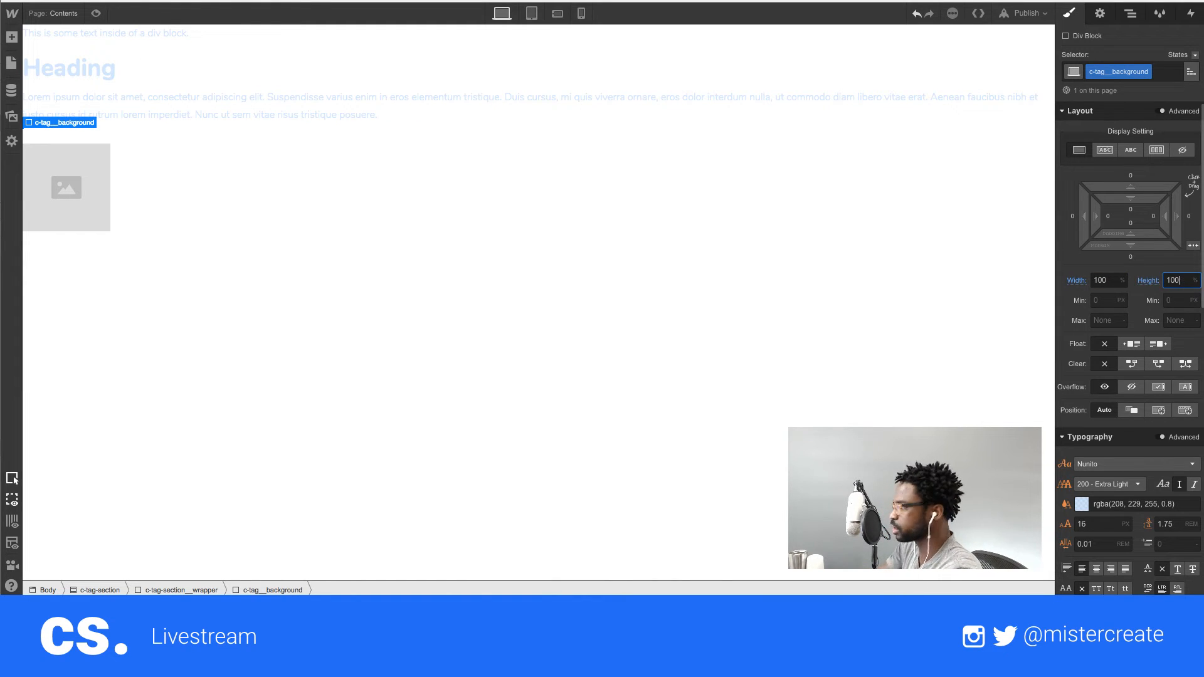
# - Give the first c-tag-section__wrapper, the parent of c-tag__background, a custom flex basis of 50%
pyautogui.click(1129, 14)
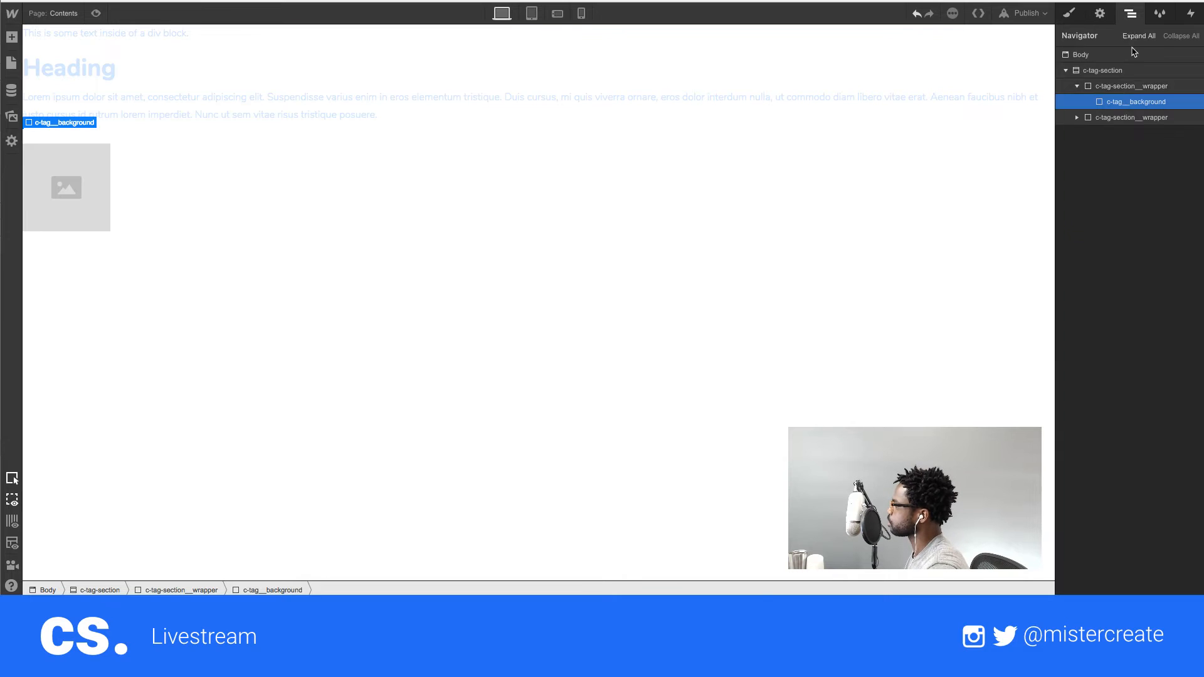
pyautogui.click(1112, 87)
pyautogui.click(1069, 14)
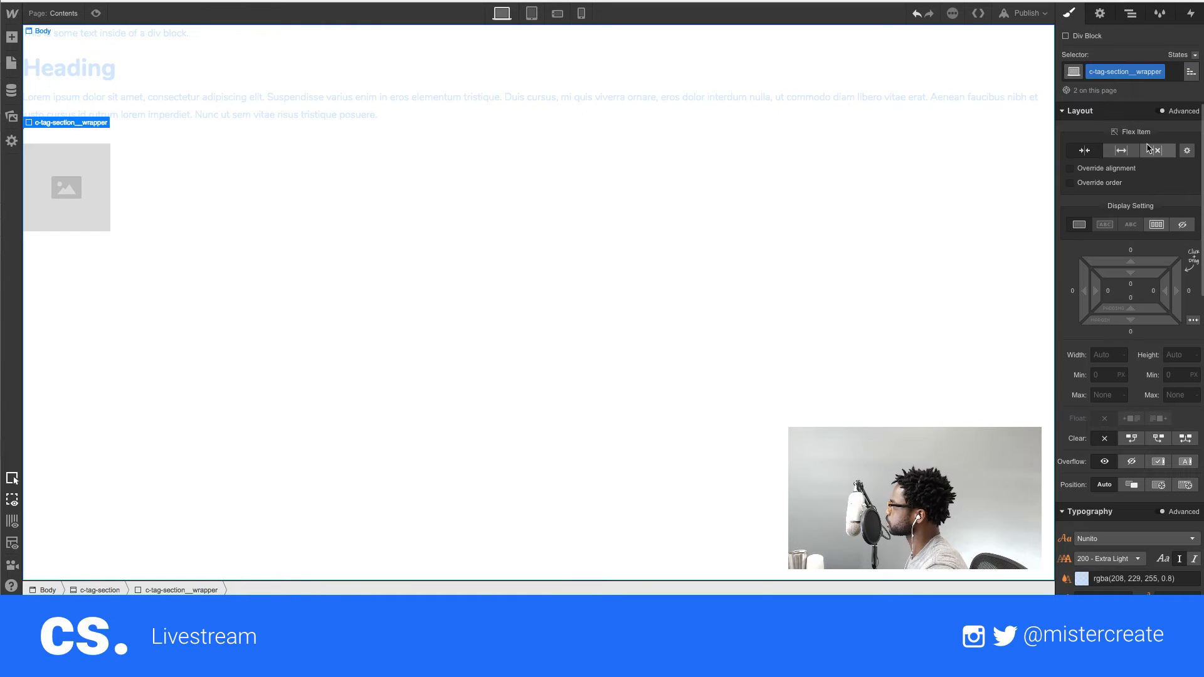
pyautogui.click(1188, 153)
pyautogui.click(1175, 215)
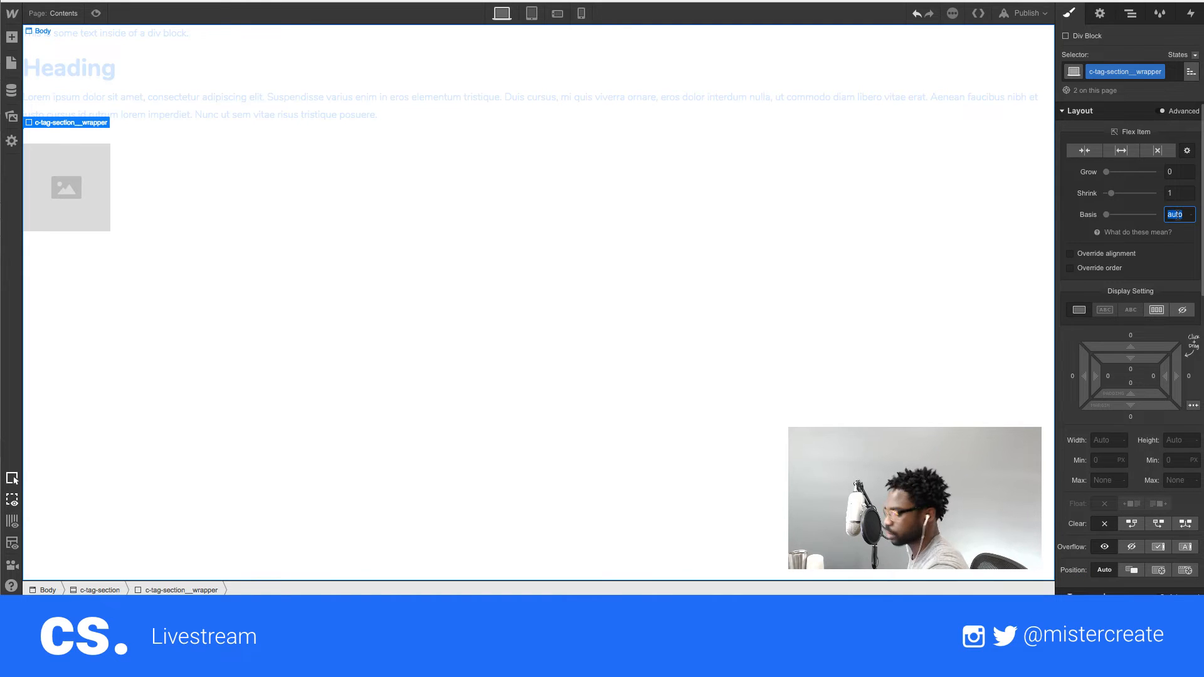
pyautogui.write('50')
pyautogui.press('Return')
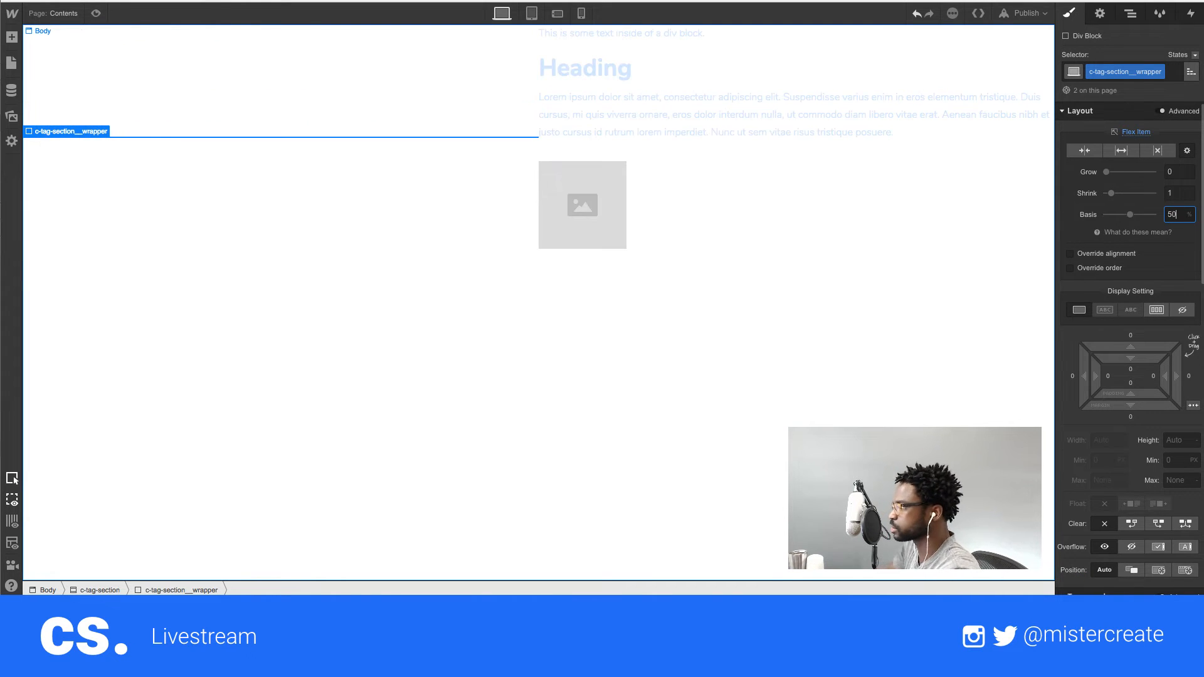
pyautogui.click(1168, 440)
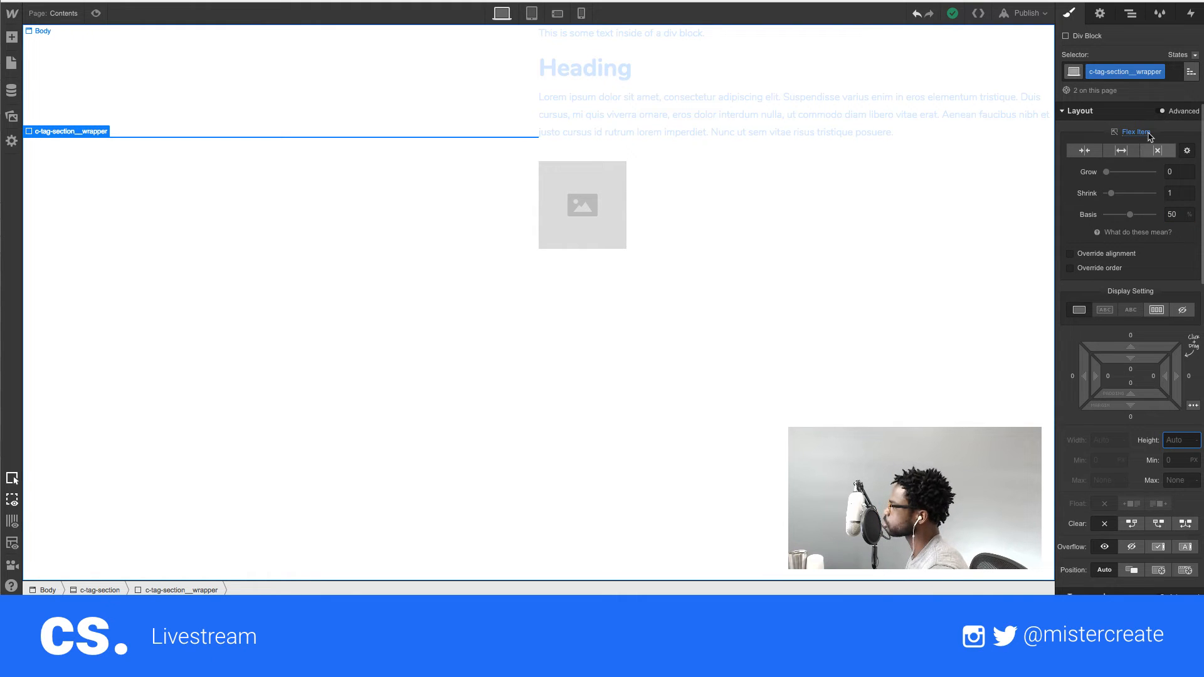
# - Switch to the browser design spec, look up the Kinfolk image's height, and return to Webflow
pyautogui.click(1129, 13)
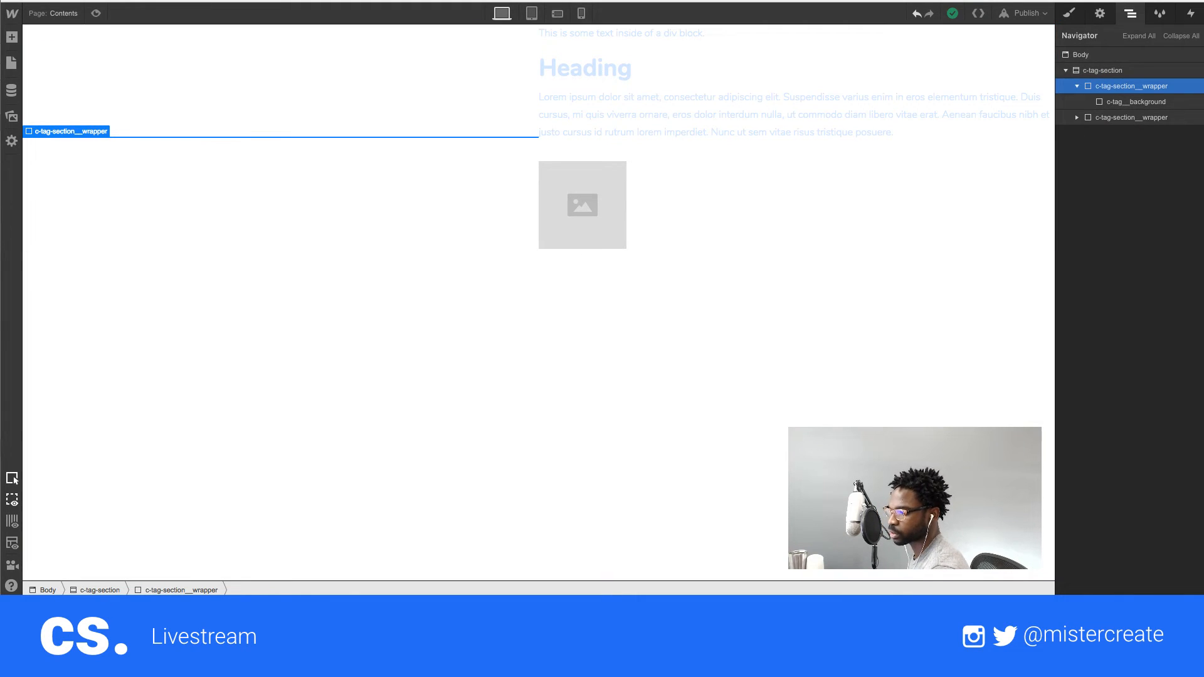
pyautogui.moveTo(1, 3); pyautogui.dragTo(319, 15)
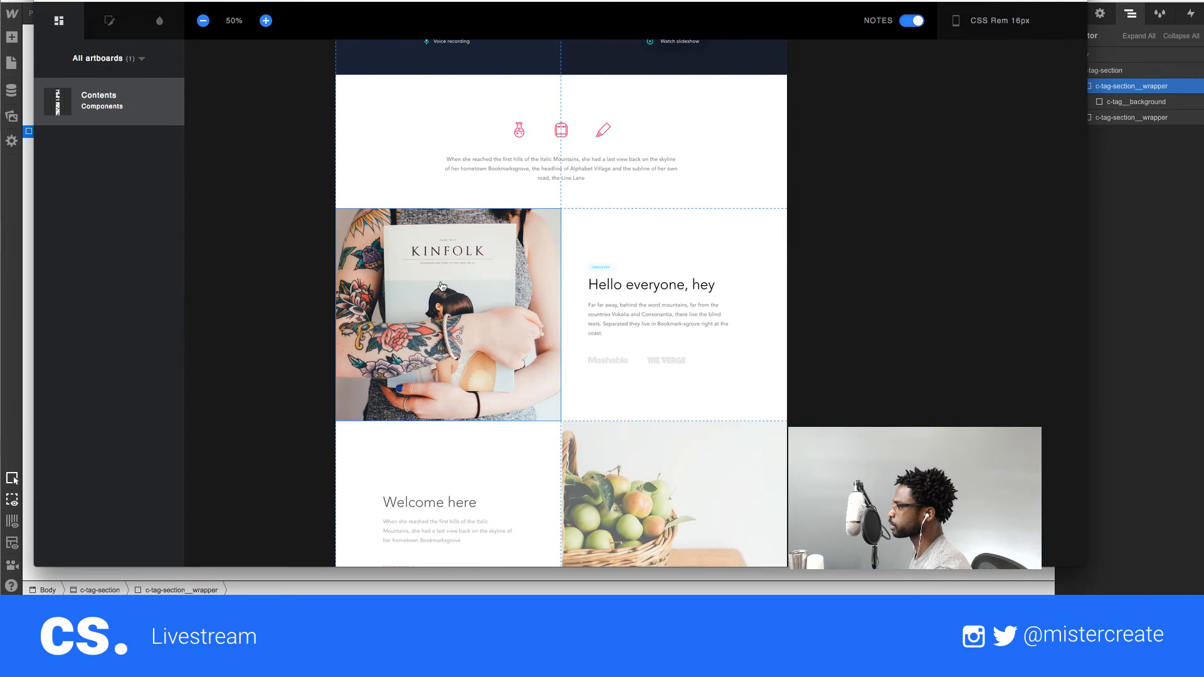
pyautogui.click(435, 292)
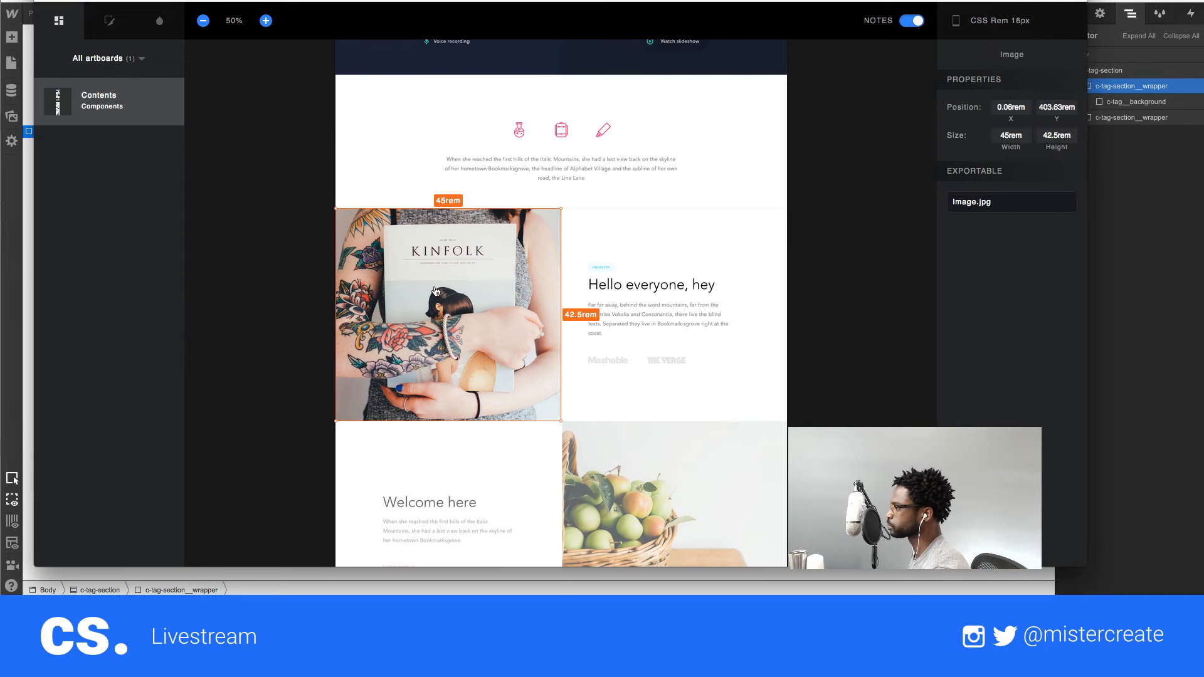
pyautogui.doubleClick(1052, 136)
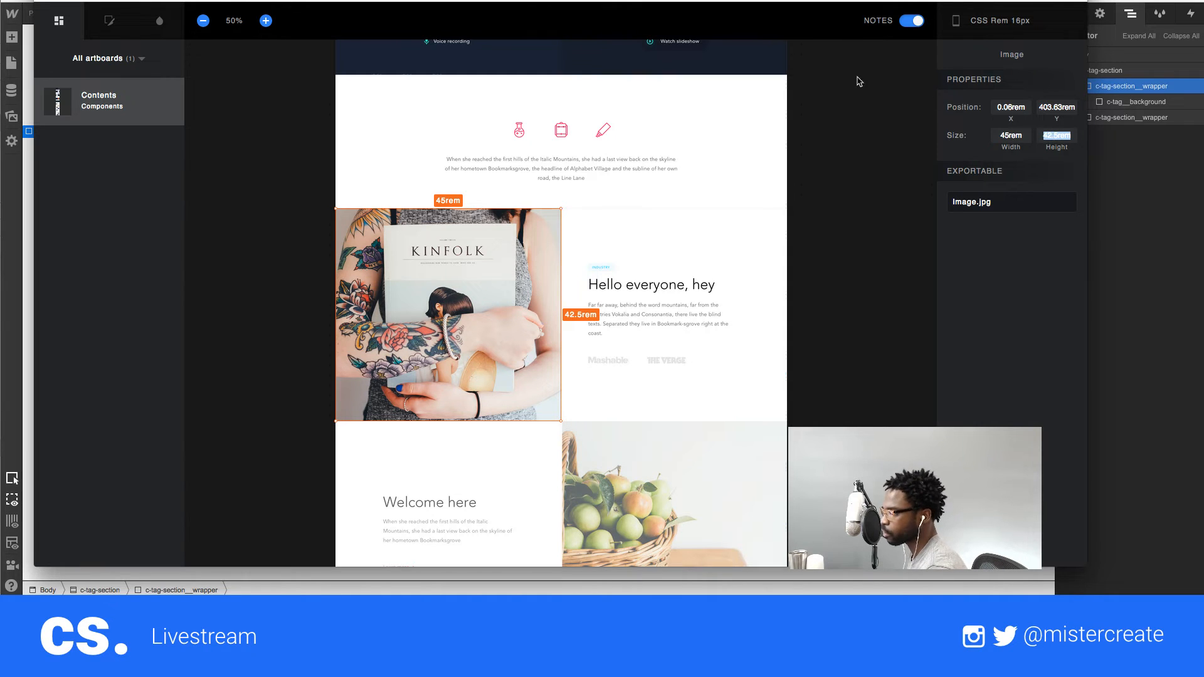
pyautogui.press('super+Tab')
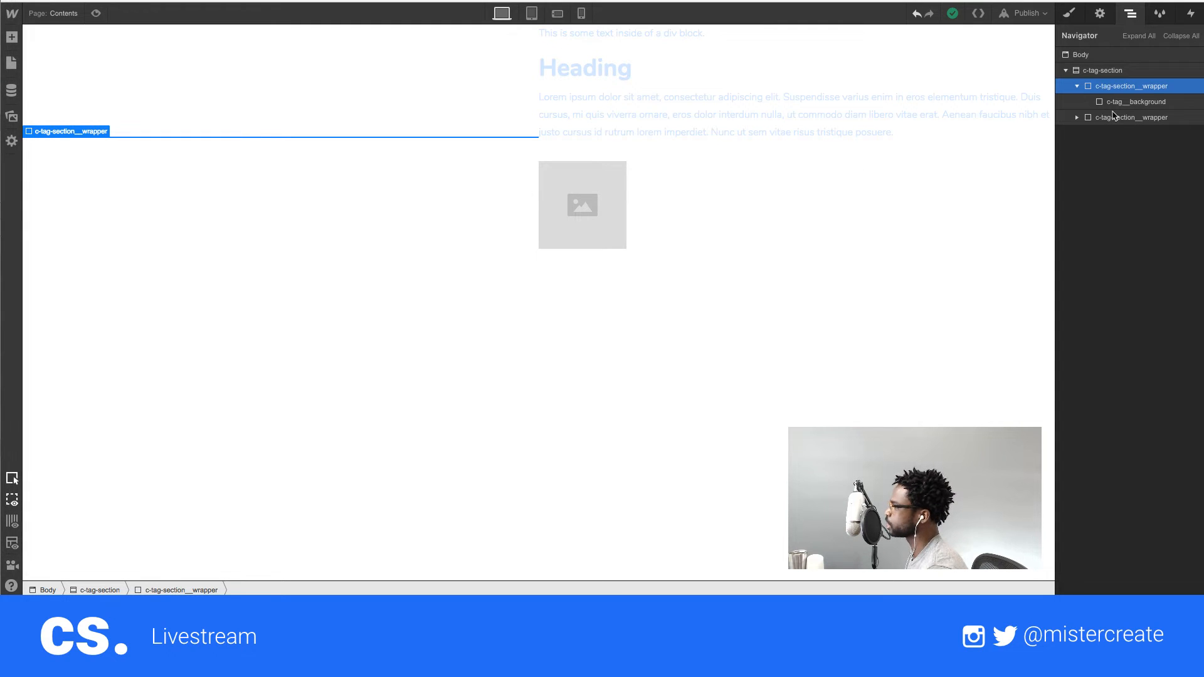
# - Set the height of the c-tag-section section to 42.5 rem
pyautogui.click(1102, 71)
pyautogui.click(1065, 70)
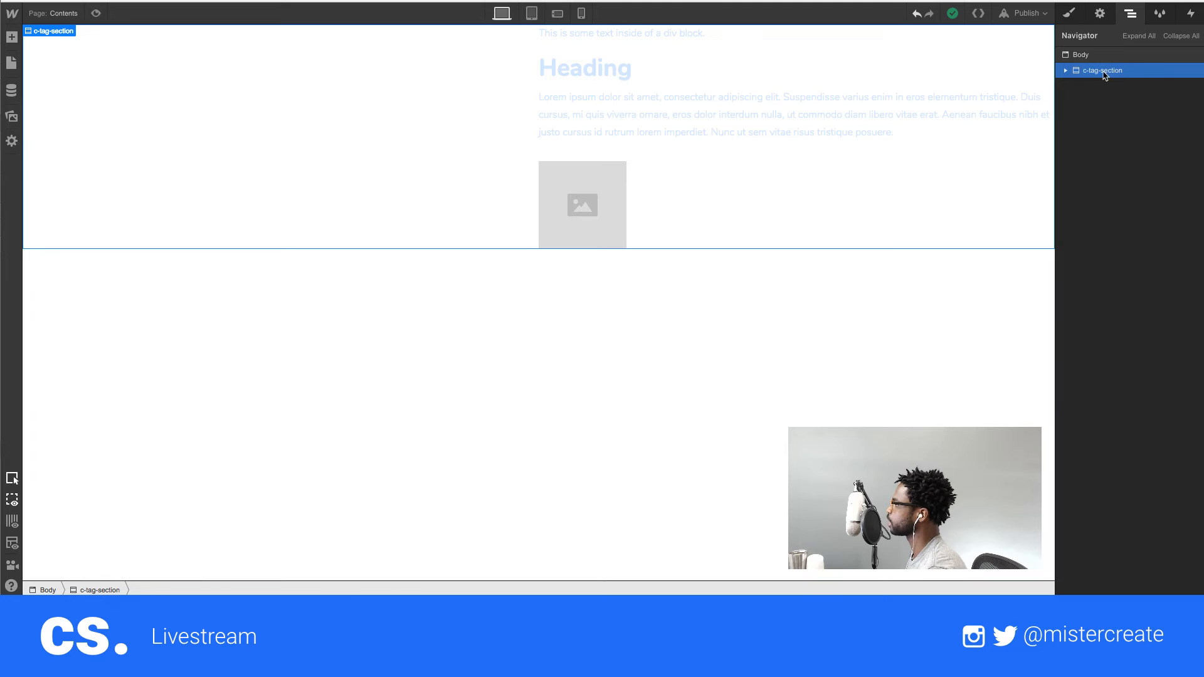
pyautogui.click(1065, 70)
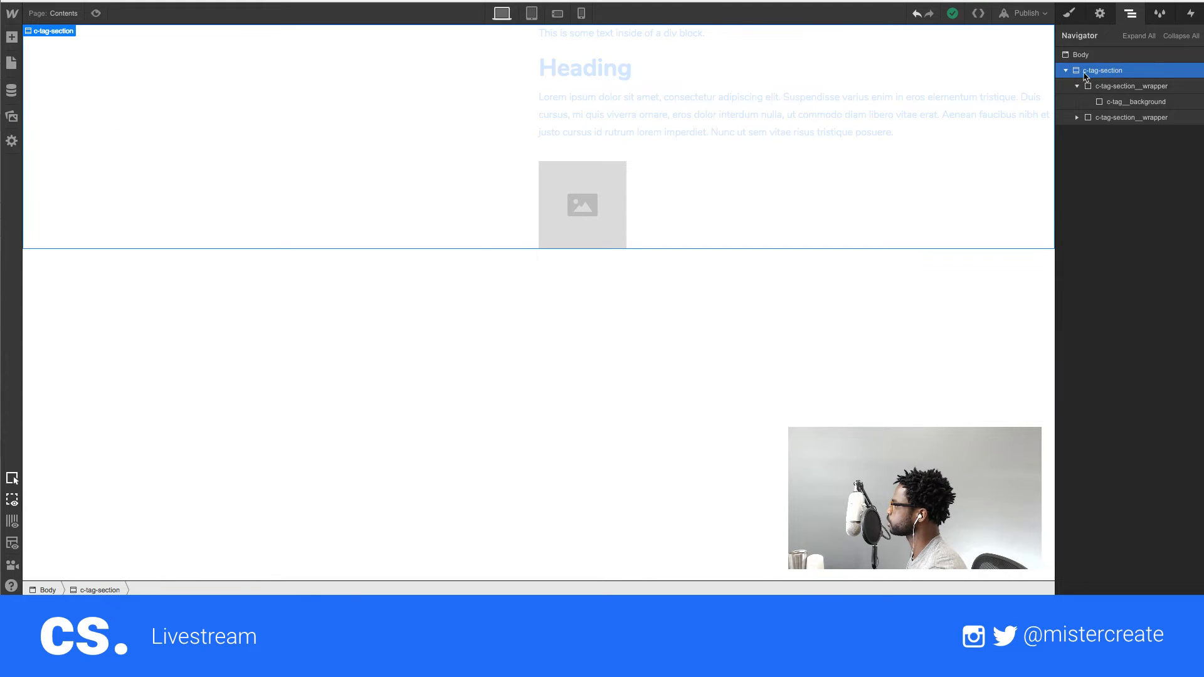
pyautogui.click(1069, 15)
pyautogui.click(1174, 383)
pyautogui.write('2.5rem')
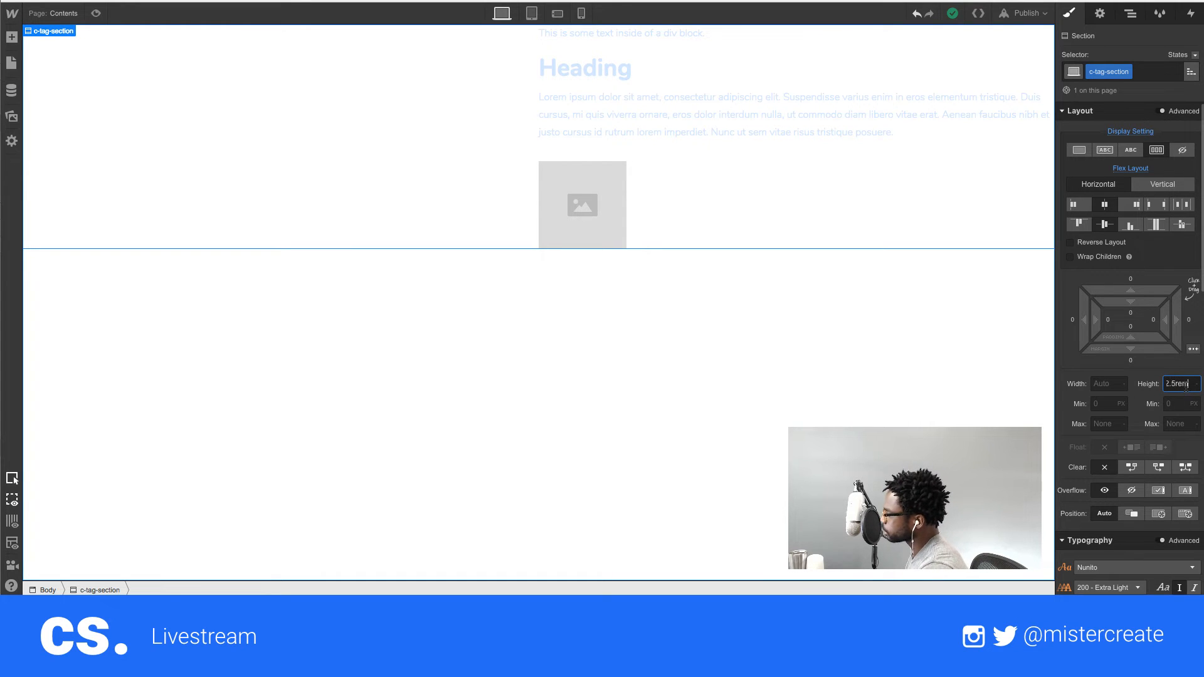
pyautogui.press('Return')
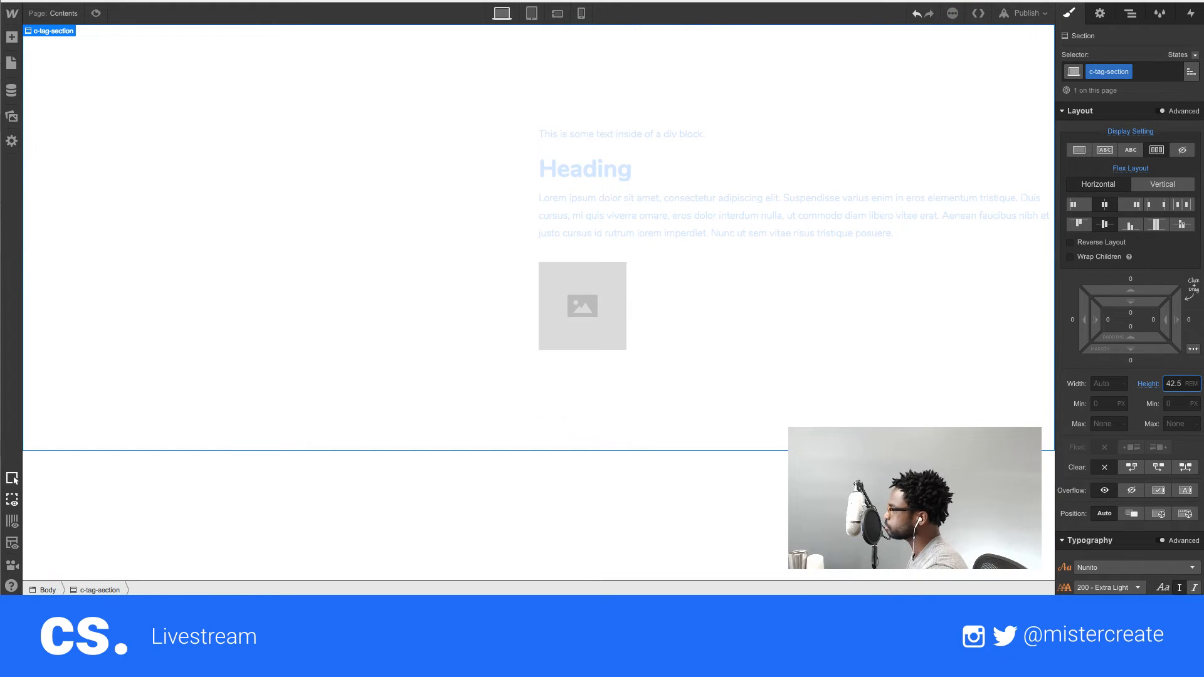
# - Set the height of the first c-tag-section__wrapper to 100%
pyautogui.click(1130, 13)
pyautogui.click(1108, 86)
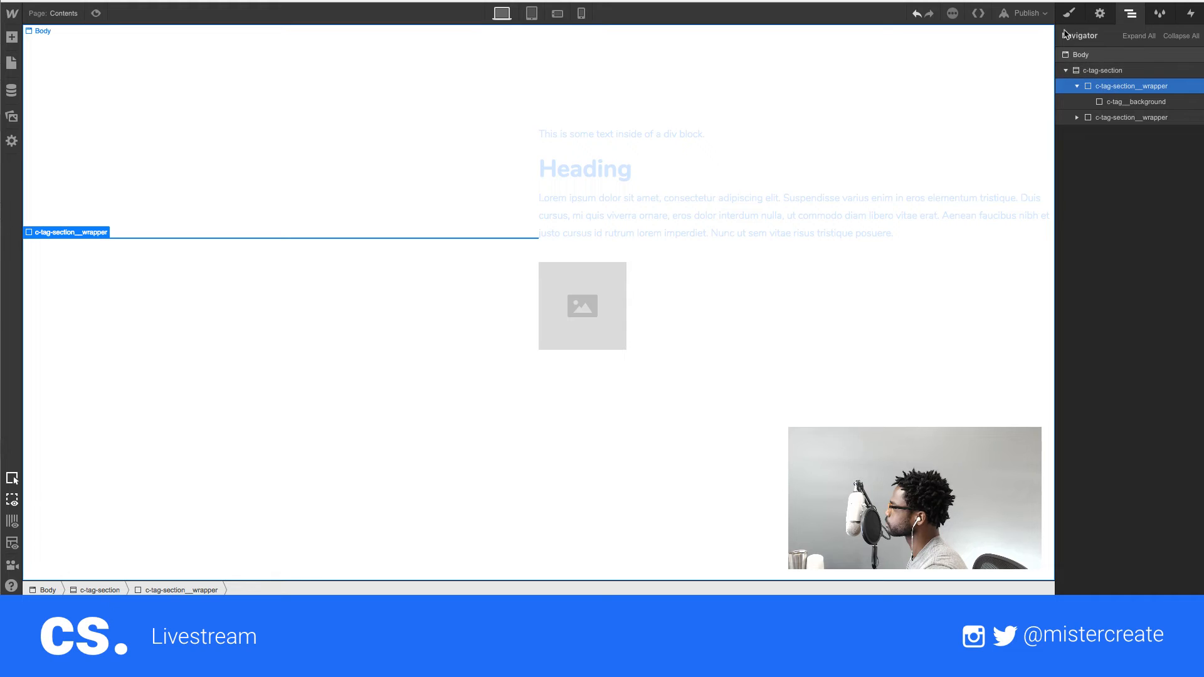
pyautogui.click(1068, 13)
pyautogui.scroll(-1, 1175, 375)
pyautogui.click(1176, 375)
pyautogui.write('100')
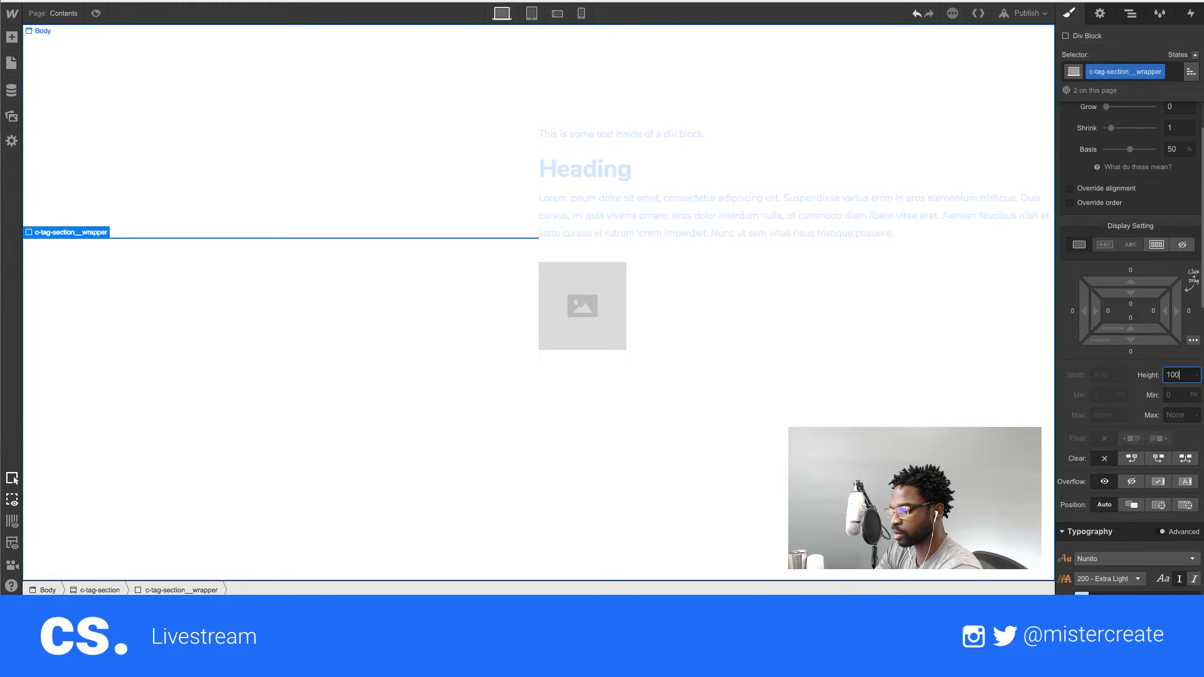
pyautogui.write('%')
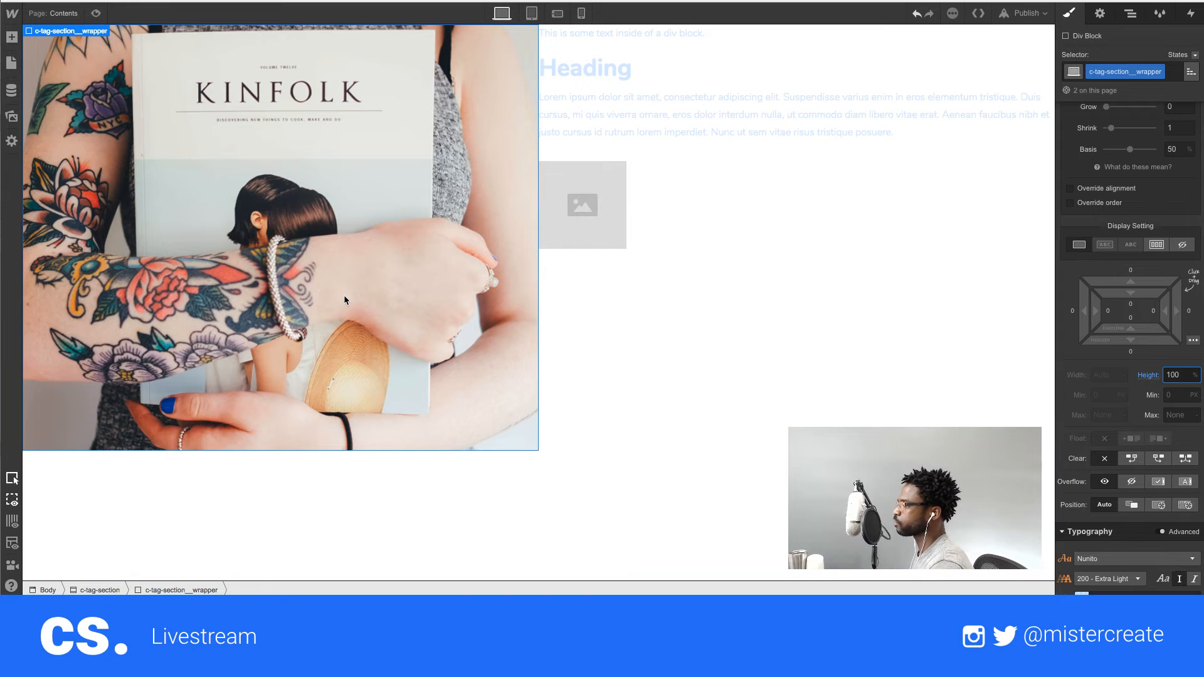
# - Add a div block inside the second c-tag-section__wrapper and nest its text block, heading, paragraph and image in it
pyautogui.click(731, 285)
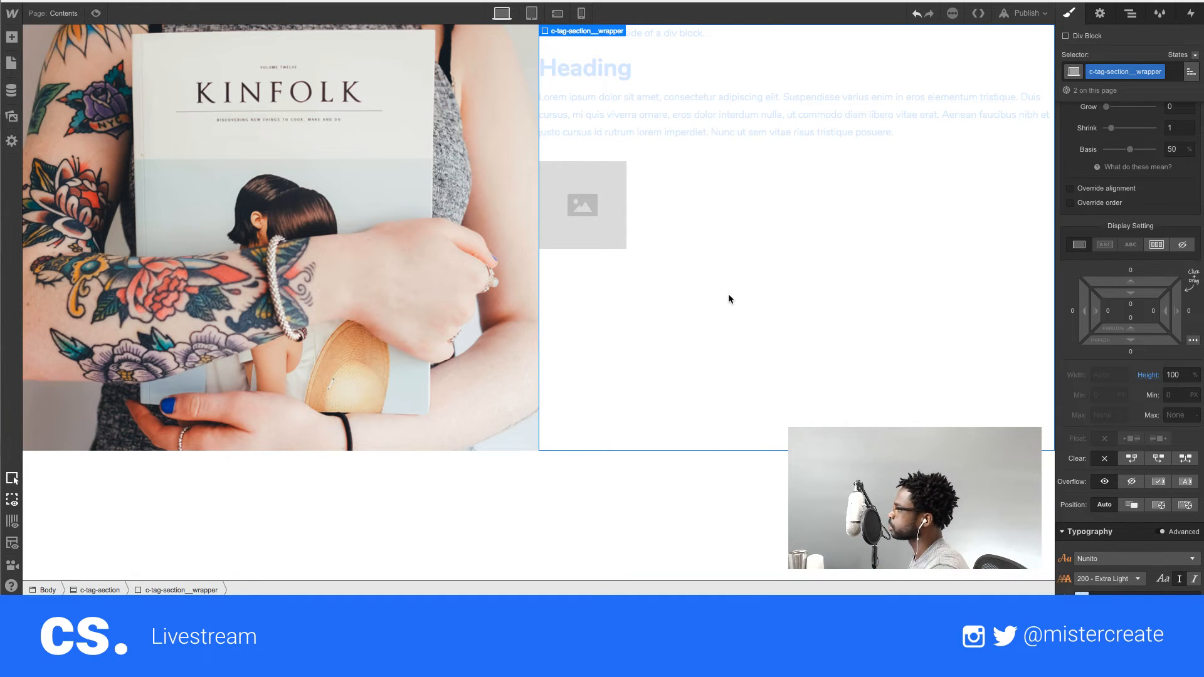
pyautogui.click(1130, 13)
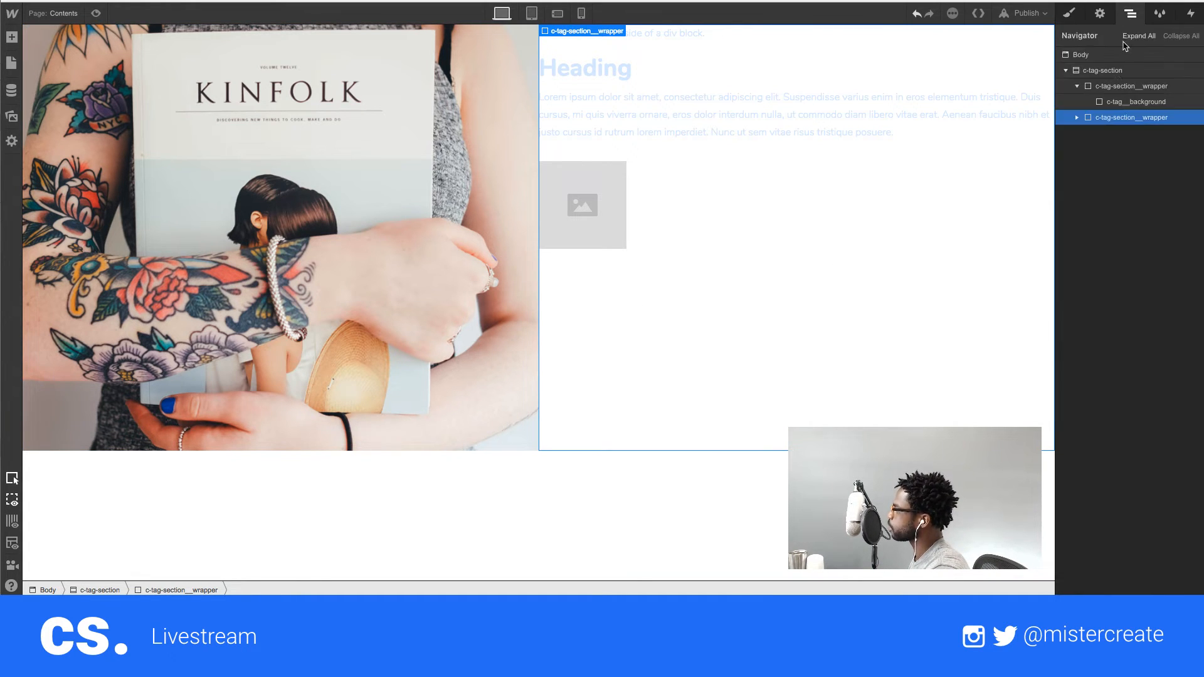
pyautogui.click(1077, 117)
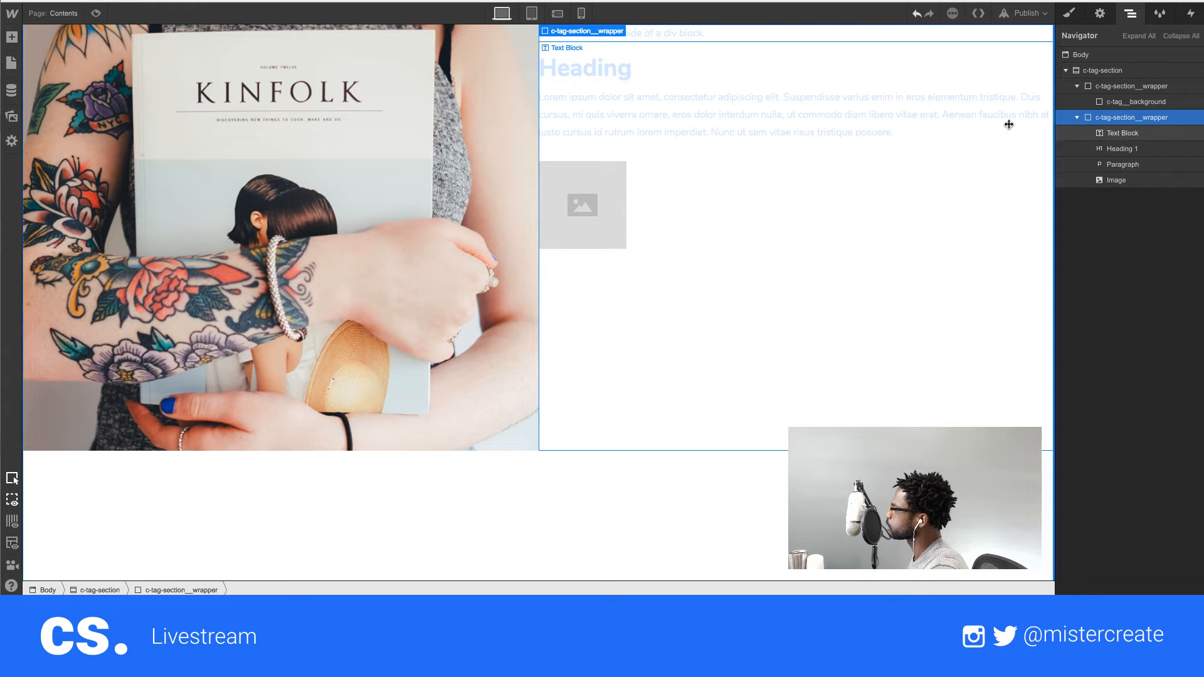
pyautogui.click(11, 37)
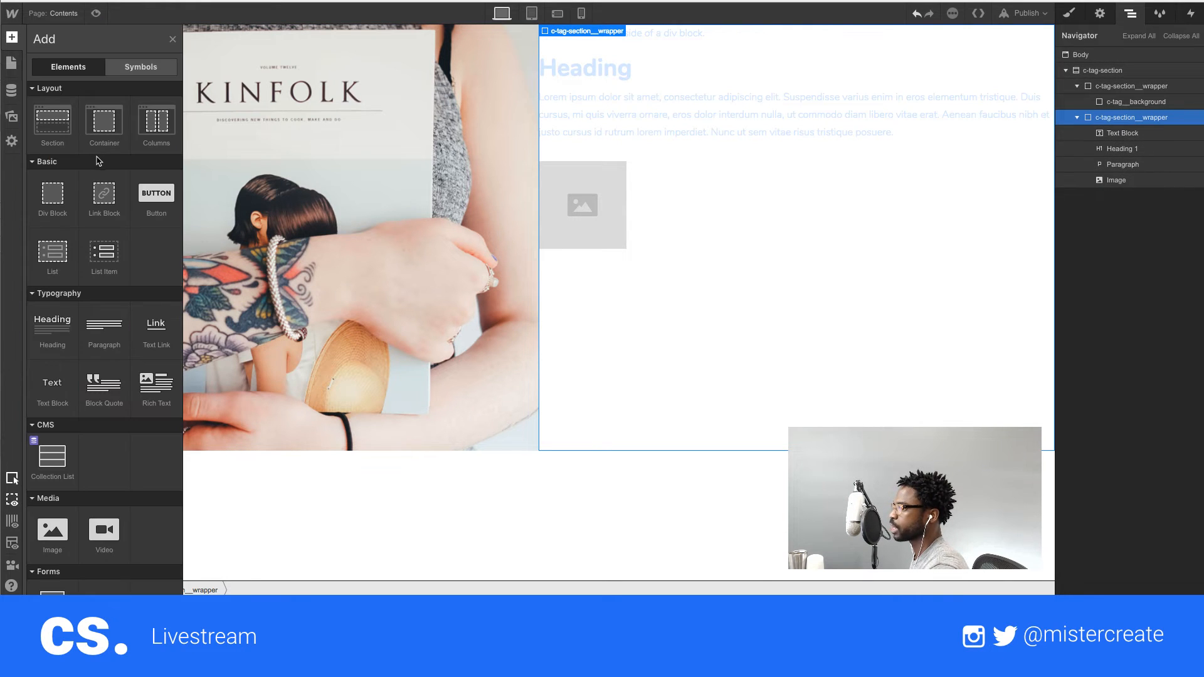
pyautogui.click(54, 195)
pyautogui.moveTo(1157, 197)
pyautogui.mouseDown()
pyautogui.moveTo(1142, 137)
pyautogui.moveTo(1139, 195)
pyautogui.mouseUp()
# - Give the new div block the class c-tag__text-wrapper
pyautogui.click(1069, 13)
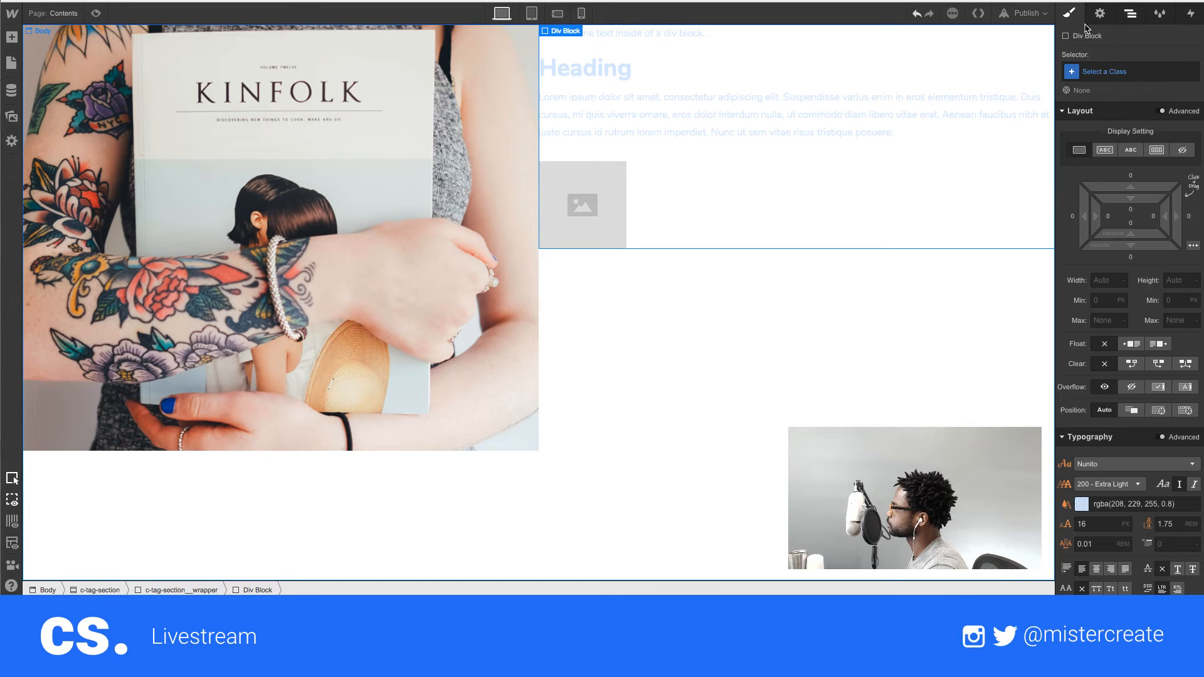
pyautogui.click(1102, 71)
pyautogui.write('c-')
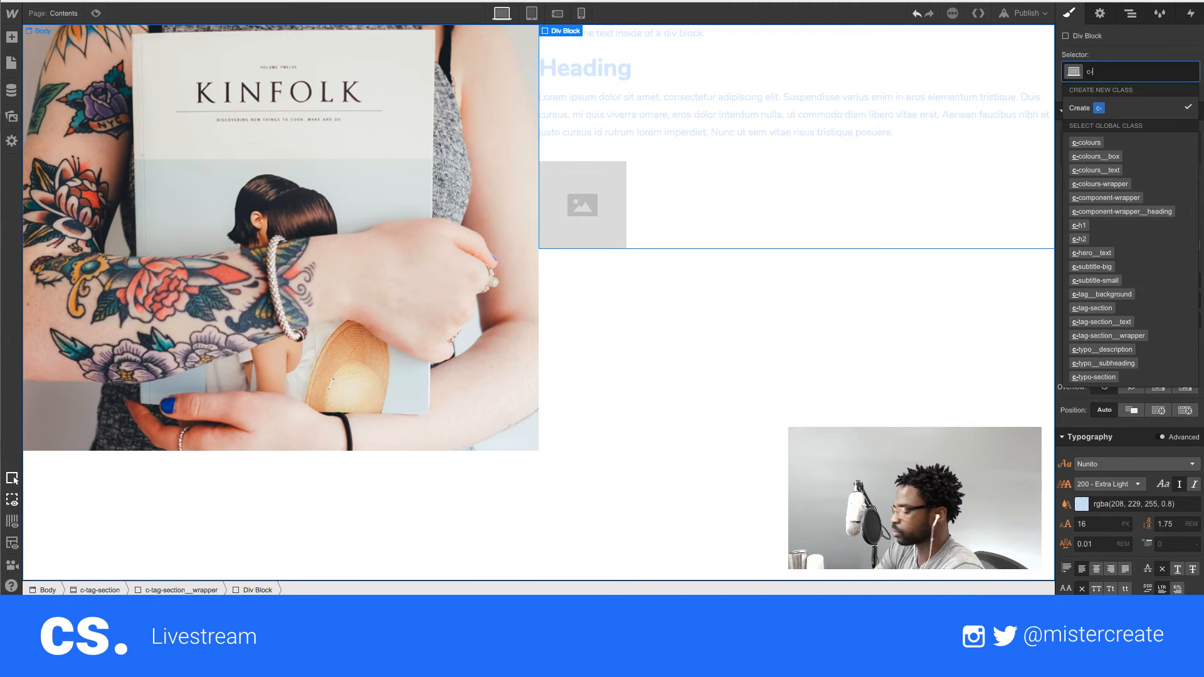
pyautogui.write('tag__')
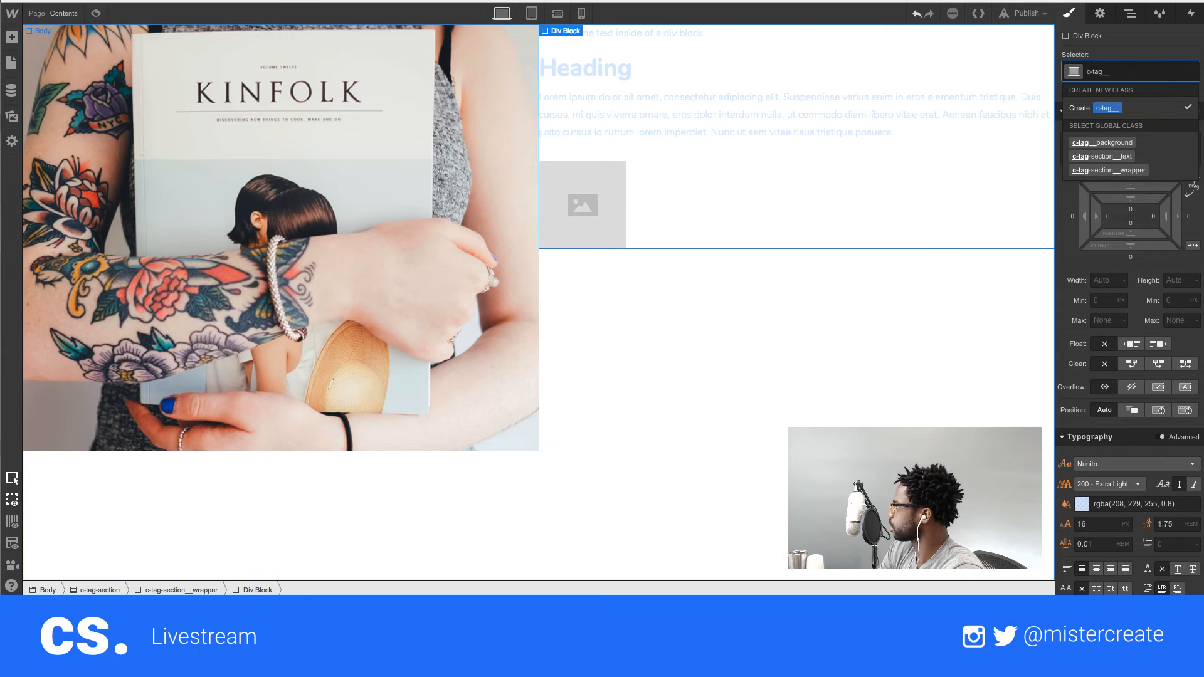
pyautogui.write('text-wrapper')
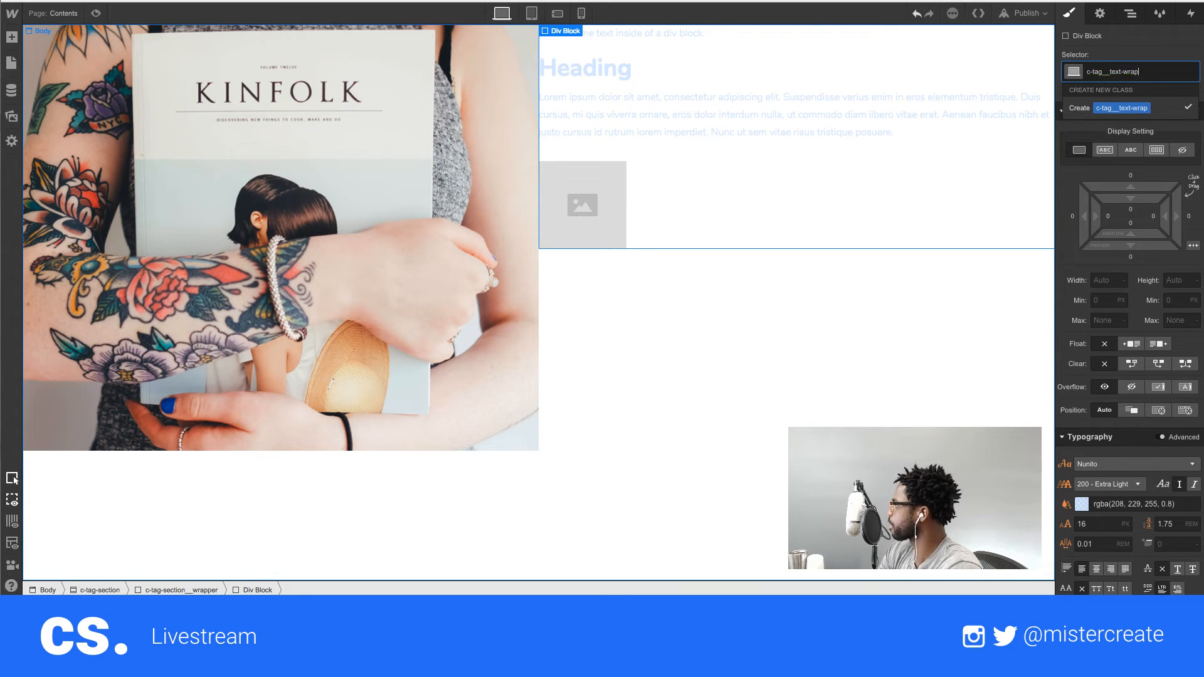
pyautogui.press('Return')
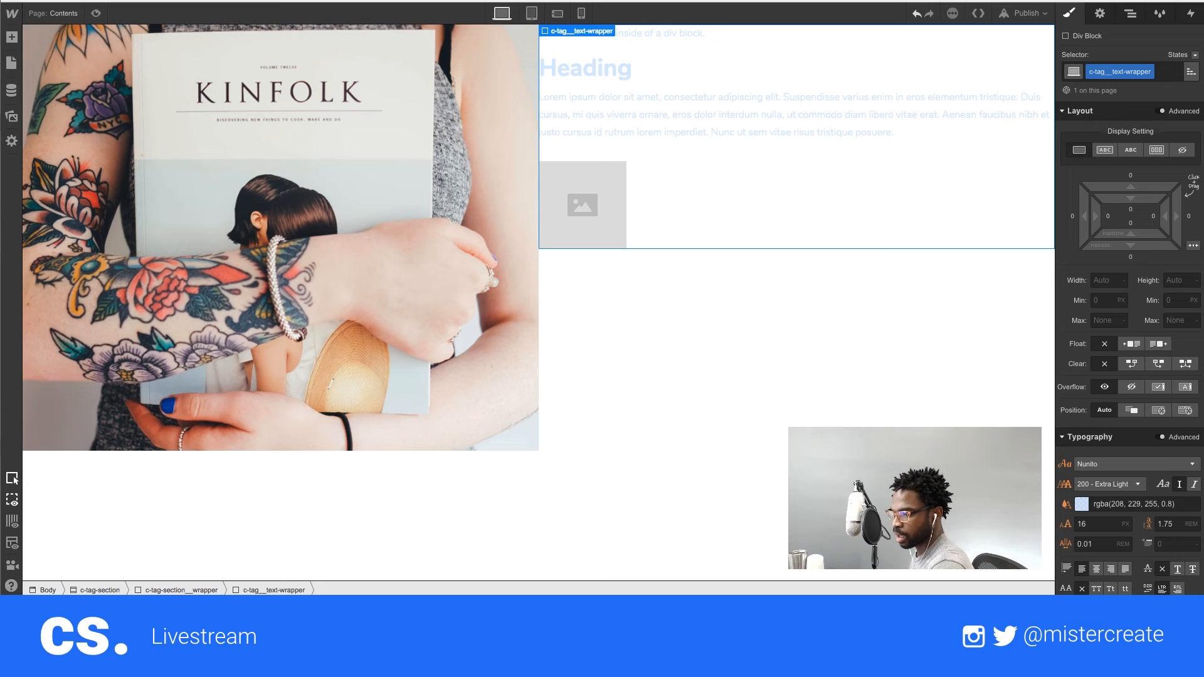
# - Switch to the exported design spec in the browser and inspect the "Hello everyone, hey" heading and the INDUSTRY tag text above it
pyautogui.press('super+Tab')
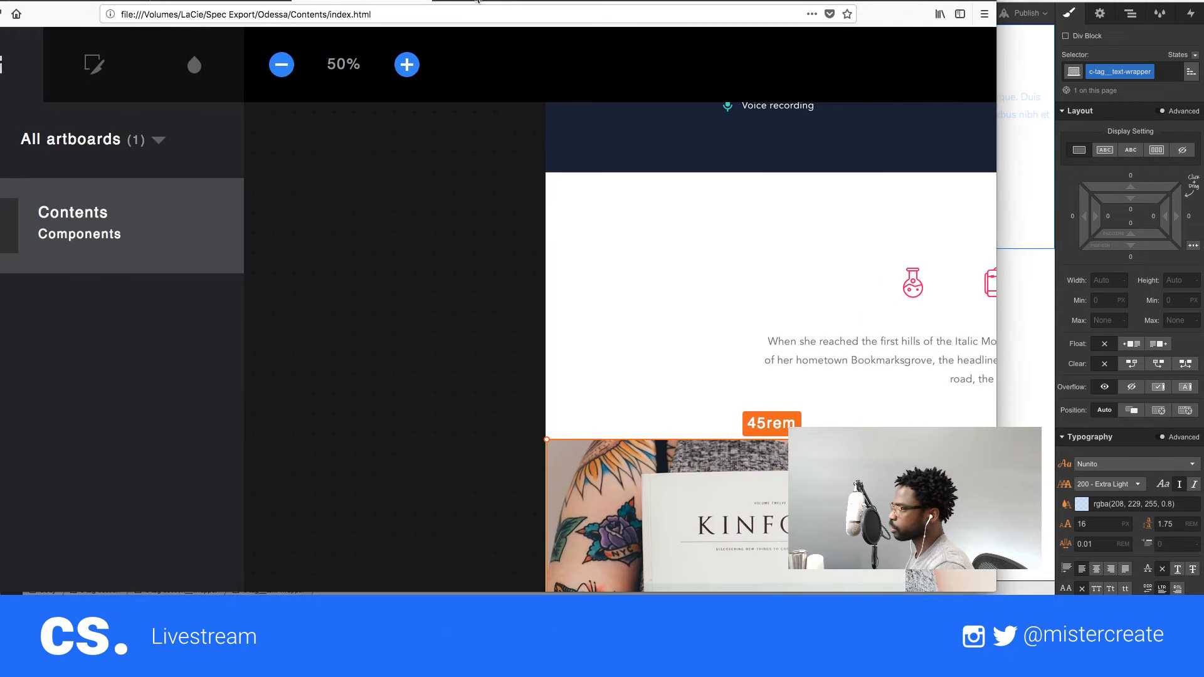
pyautogui.click(545, 249)
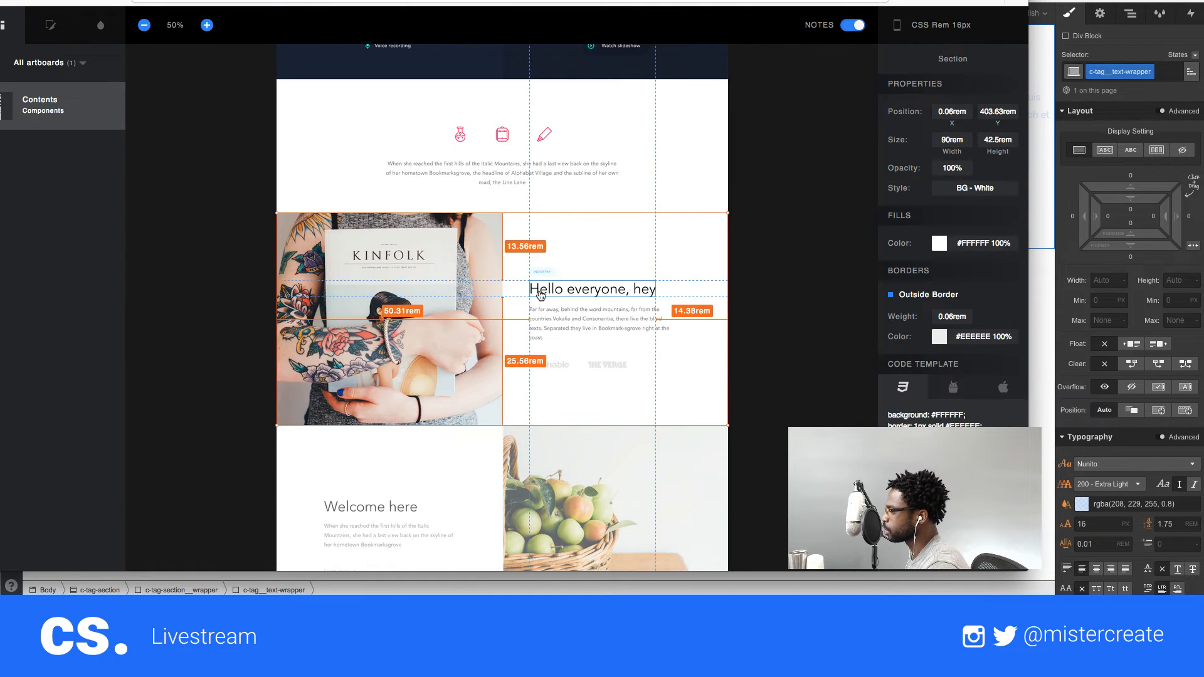
pyautogui.click(542, 294)
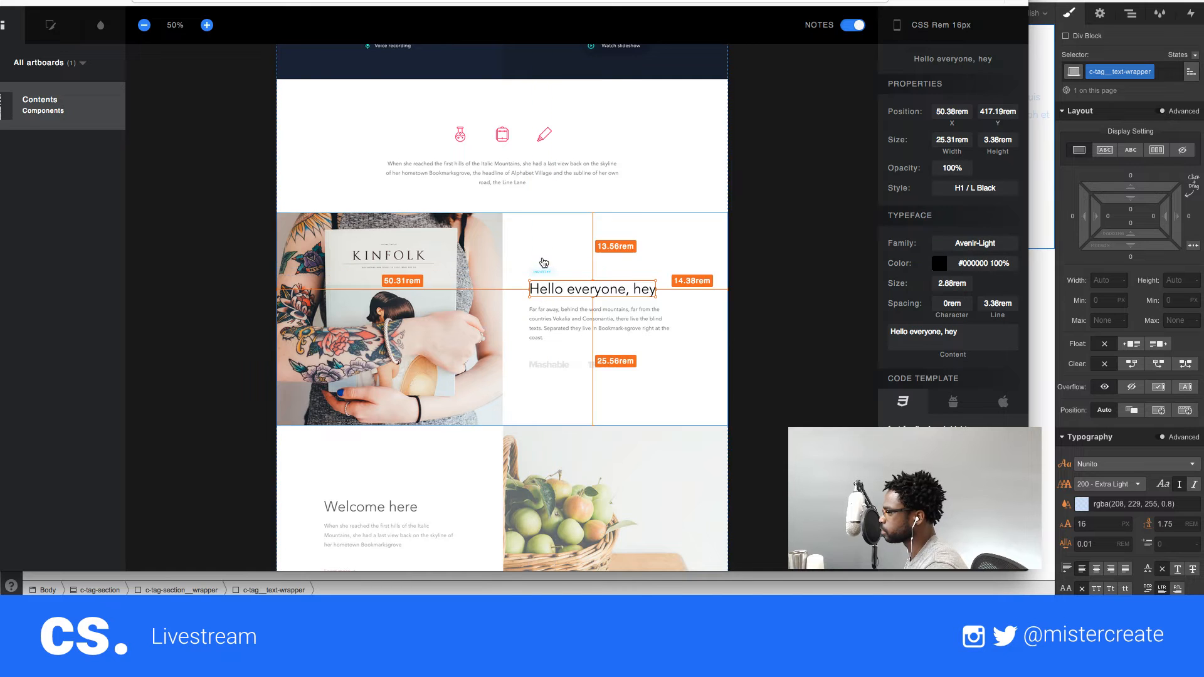
pyautogui.click(543, 275)
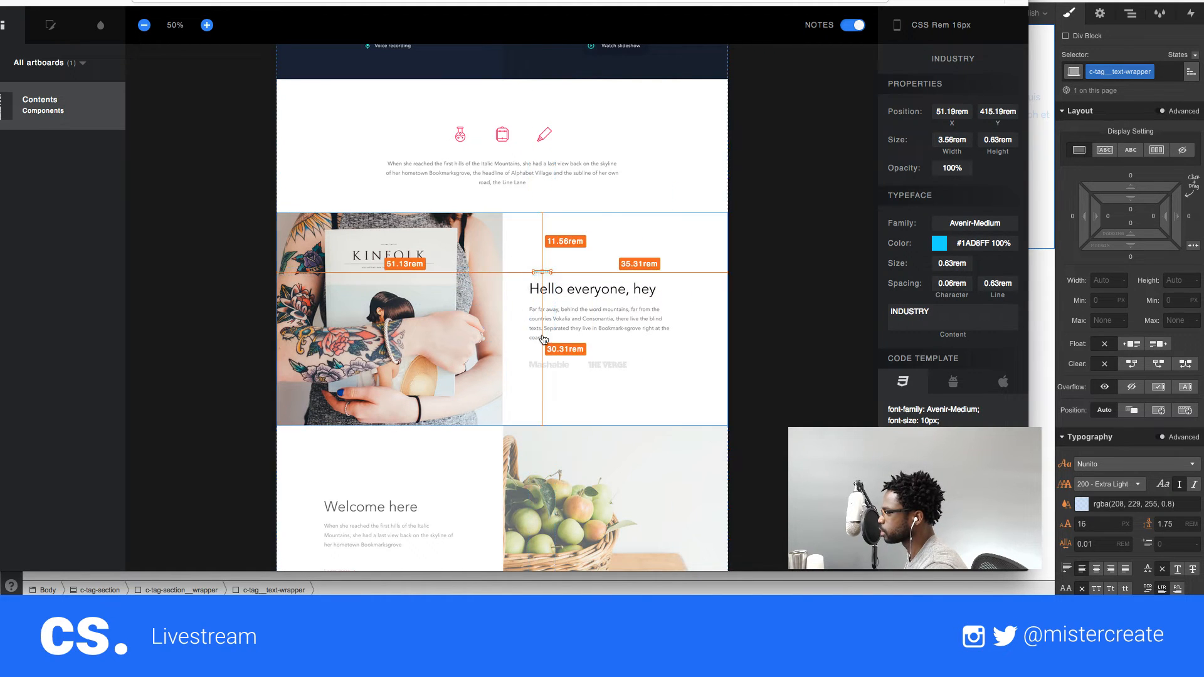
pyautogui.click(529, 275)
pyautogui.click(534, 273)
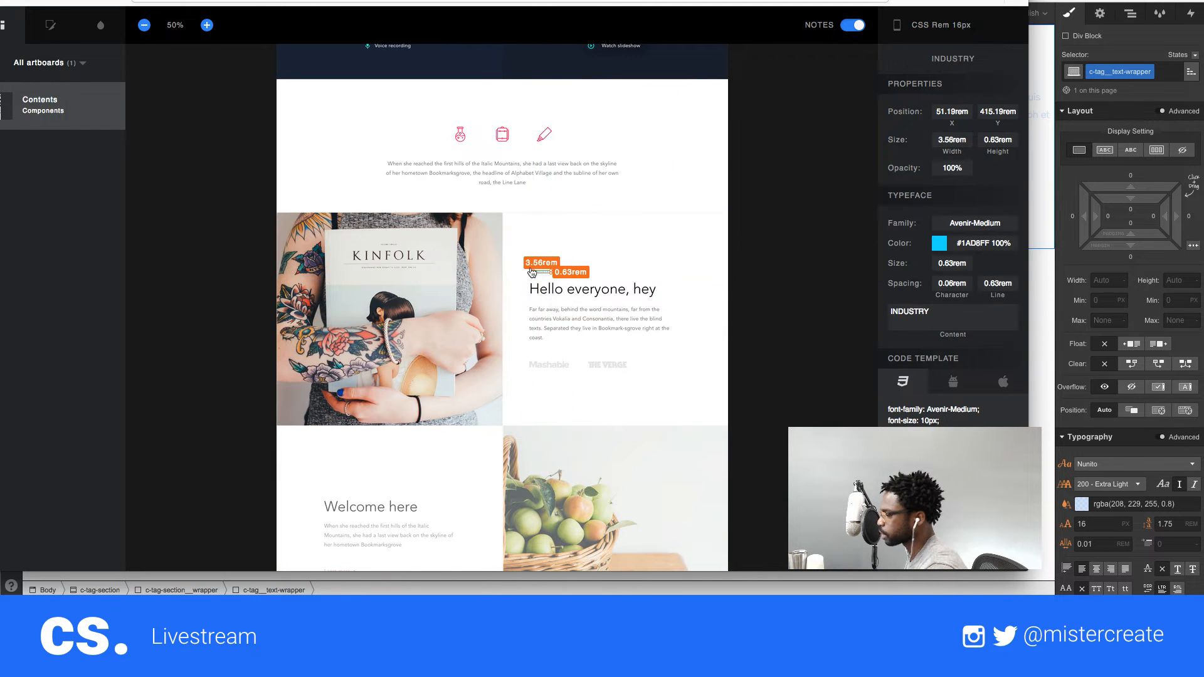
pyautogui.press('super+plus')
pyautogui.press('super+plus')
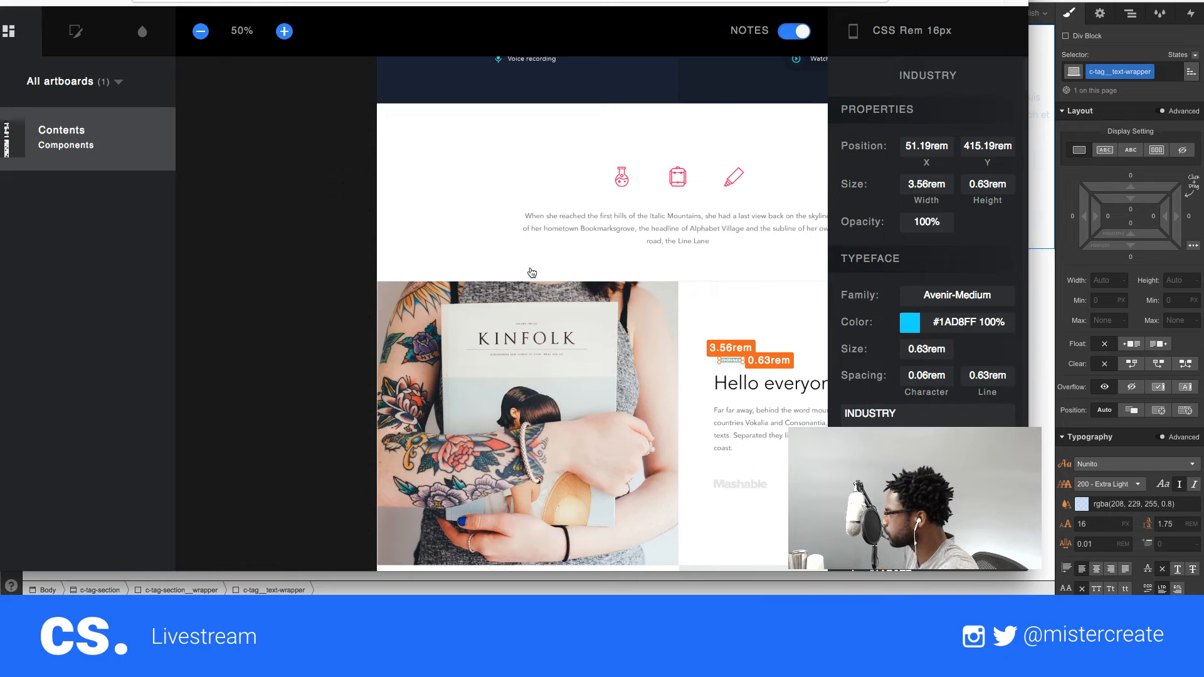
pyautogui.press('super+minus')
pyautogui.press('super+minus')
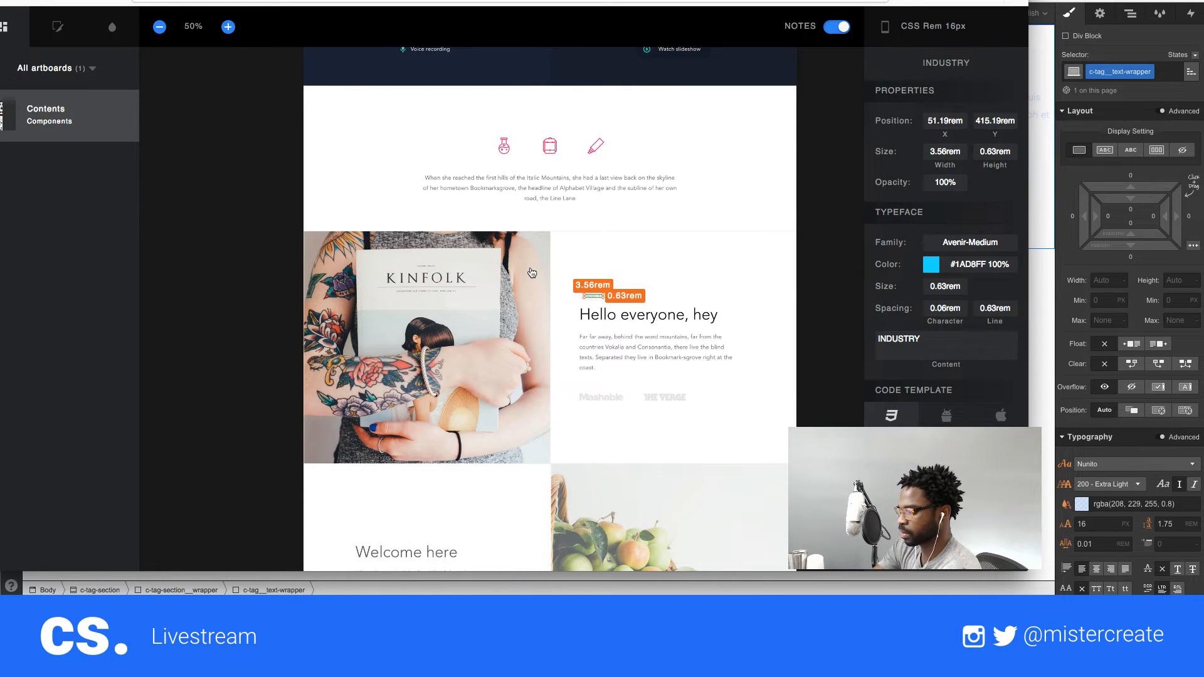
pyautogui.press('super+minus')
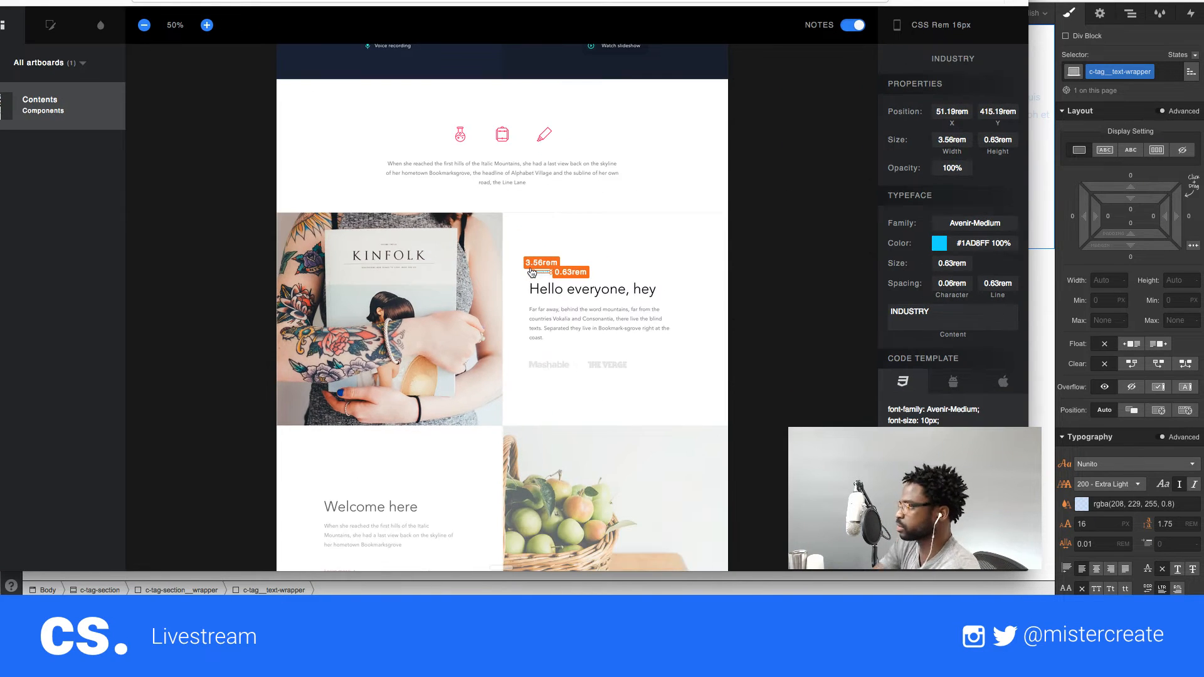
# - Inspect the size, style and surrounding spacing of the INDUSTRY tag's background rectangle at 125% zoom
pyautogui.click(207, 25)
pyautogui.click(207, 26)
pyautogui.click(207, 25)
pyautogui.scroll(-9, 647, 305)
pyautogui.scroll(-2, 647, 305)
pyautogui.hscroll(3, 641, 306)
pyautogui.scroll(5, 640, 306)
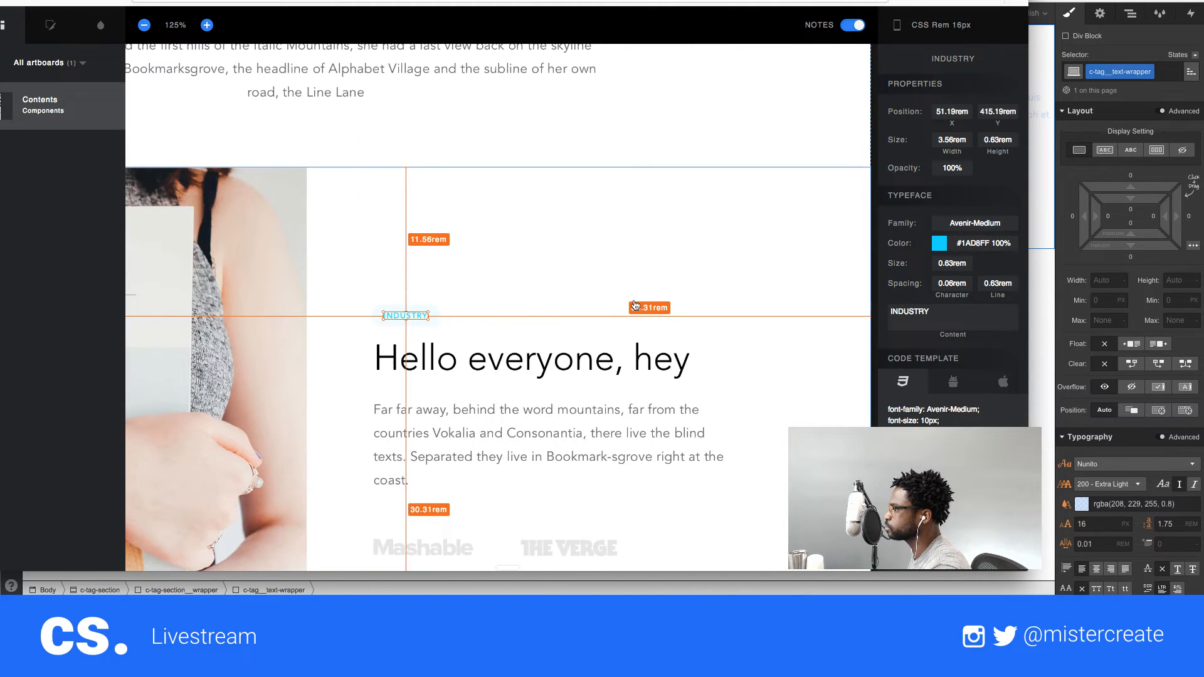
pyautogui.click(377, 320)
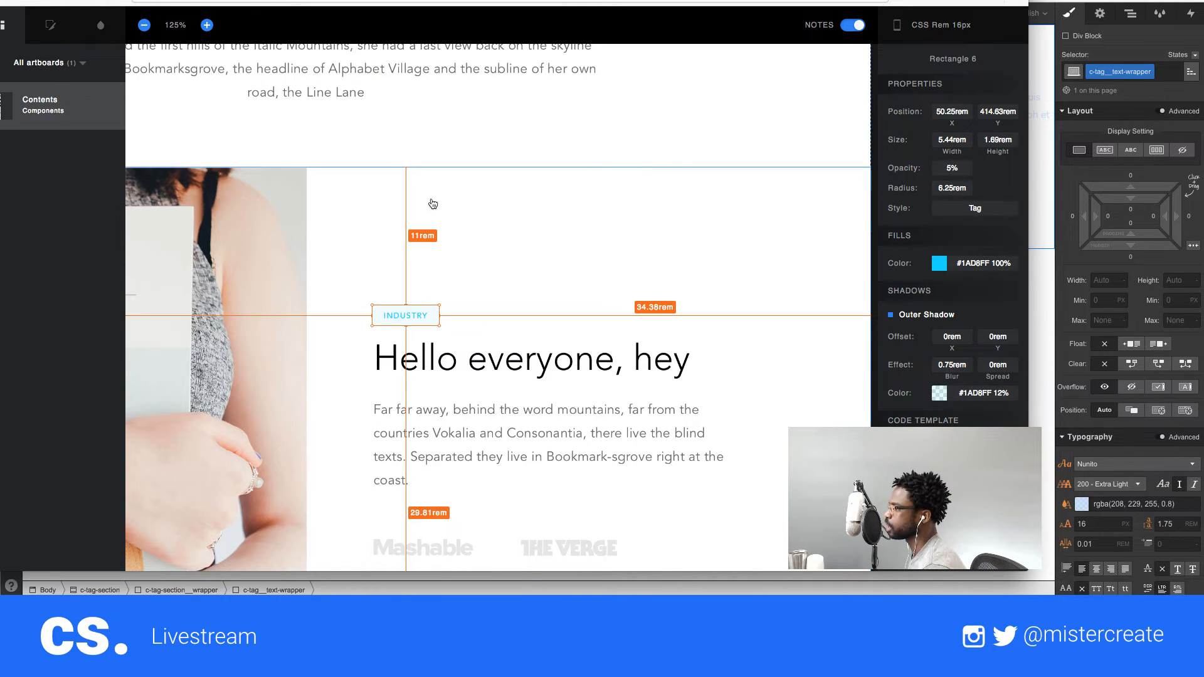
pyautogui.click(257, 358)
pyautogui.click(375, 322)
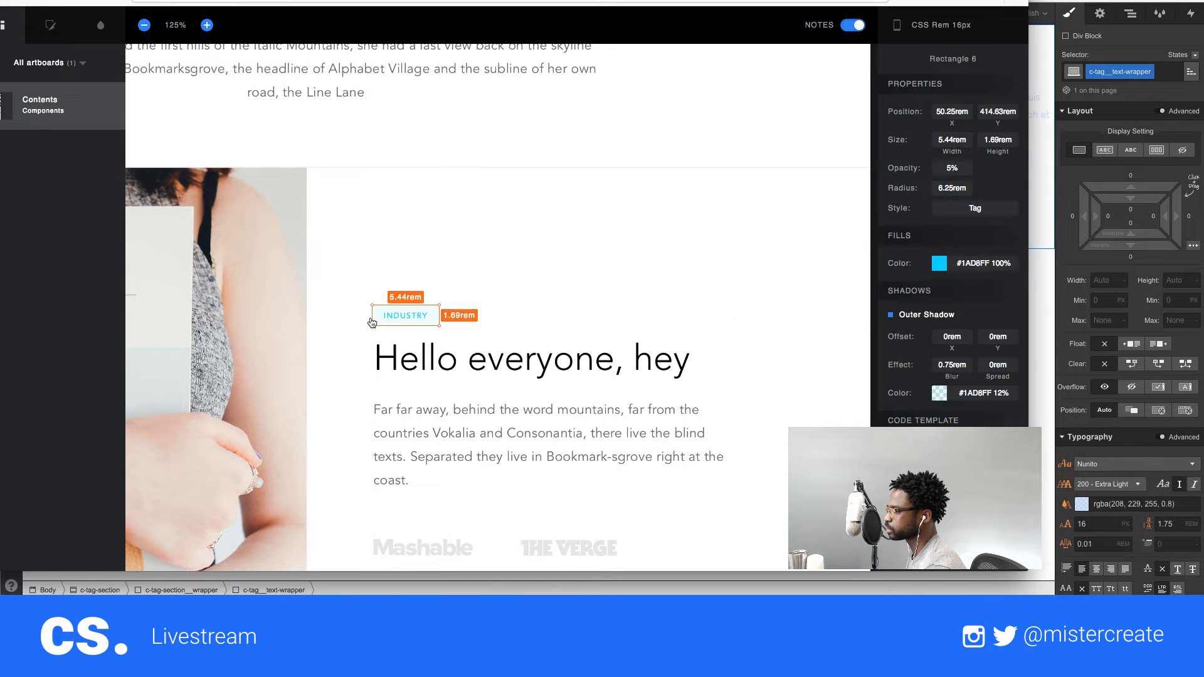
# - Measure the INDUSTRY tag's distances to the image, section top and Mashable logo, and check the Mashable logo's size
pyautogui.scroll(-2, 286, 337)
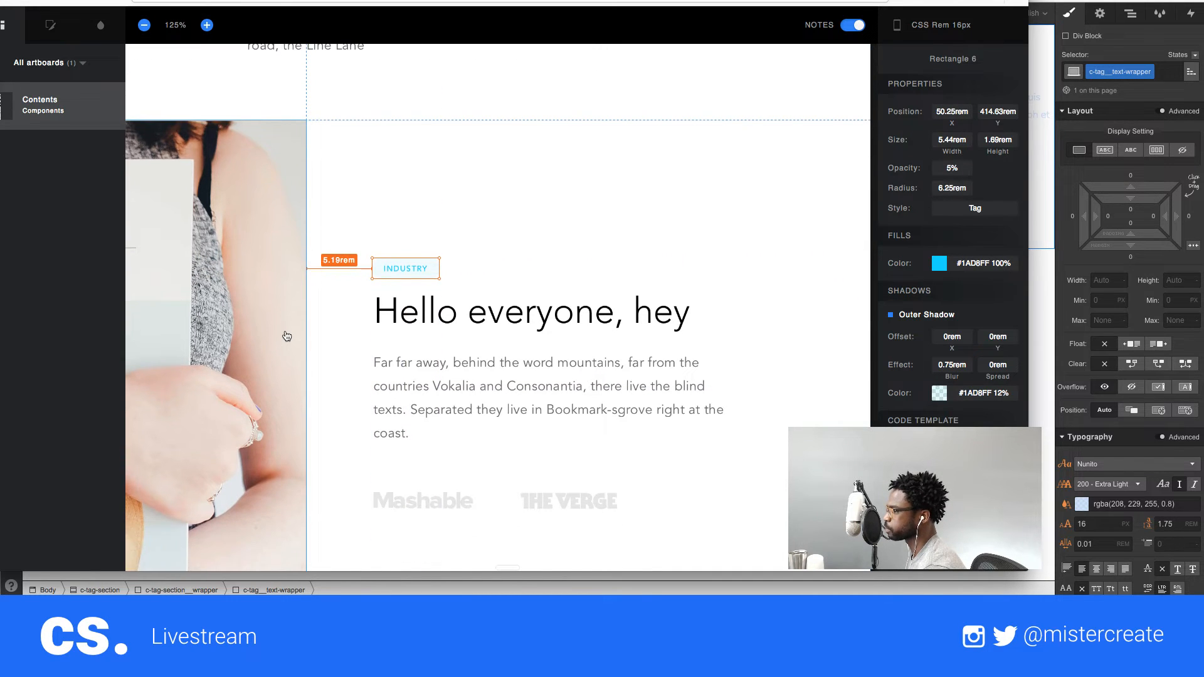
pyautogui.scroll(-5, 287, 335)
pyautogui.scroll(3, 287, 335)
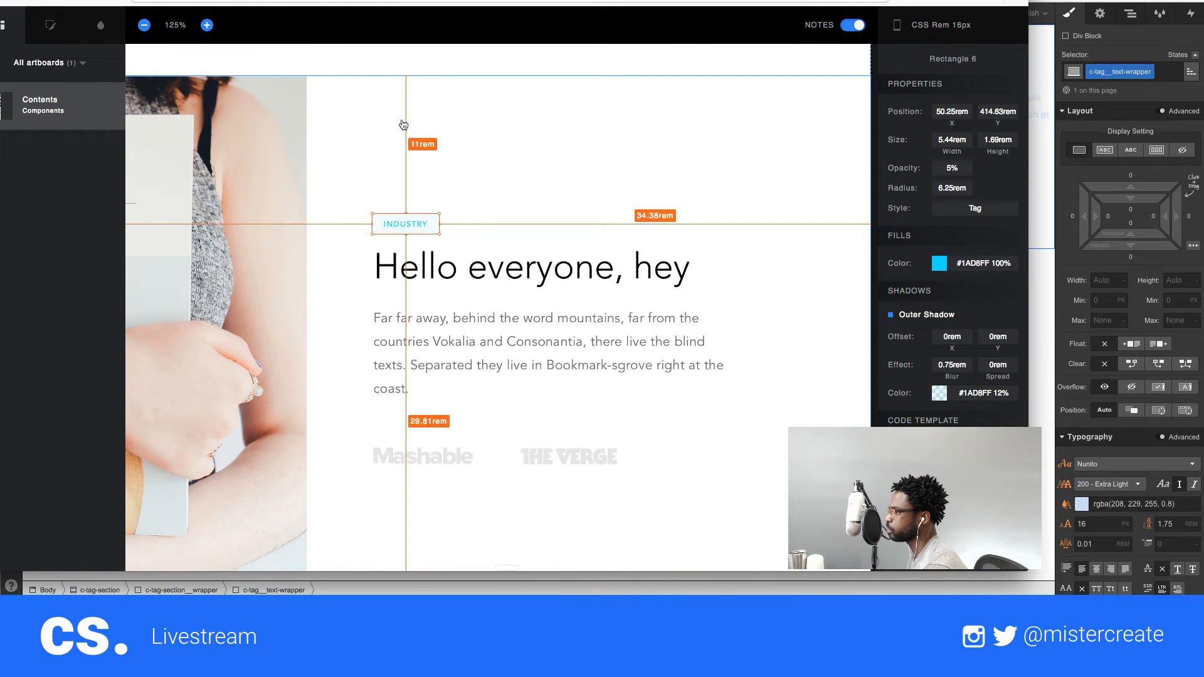
pyautogui.scroll(-5, 277, 252)
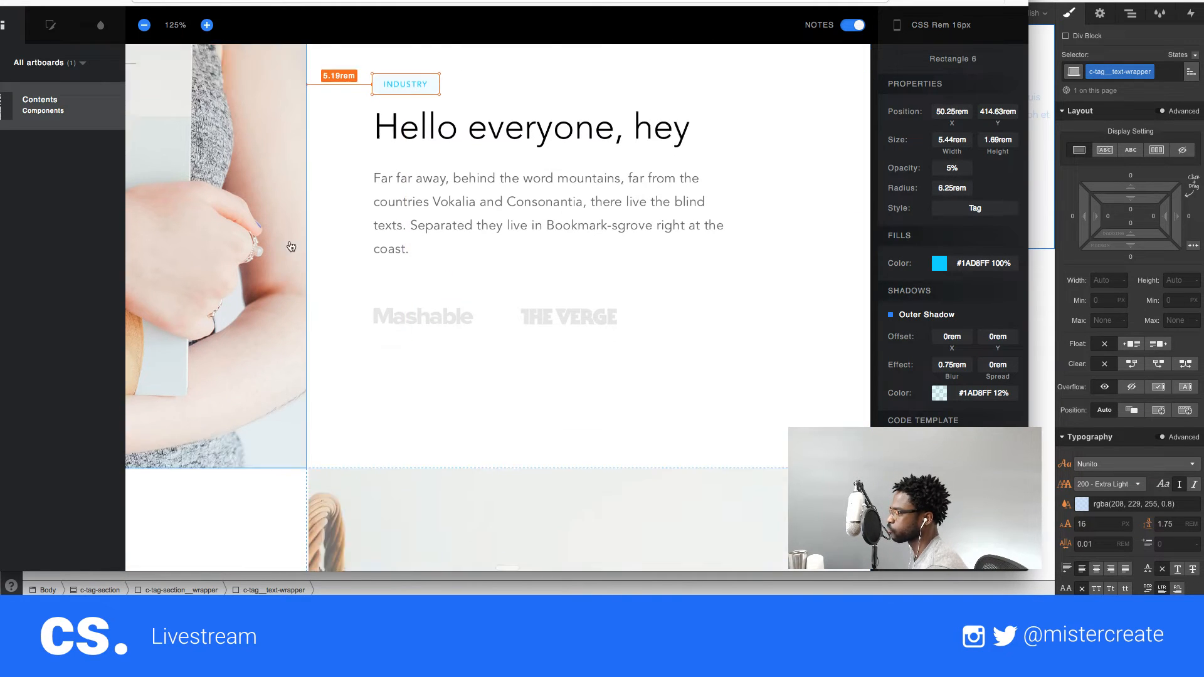
pyautogui.hscroll(5, 505, 258)
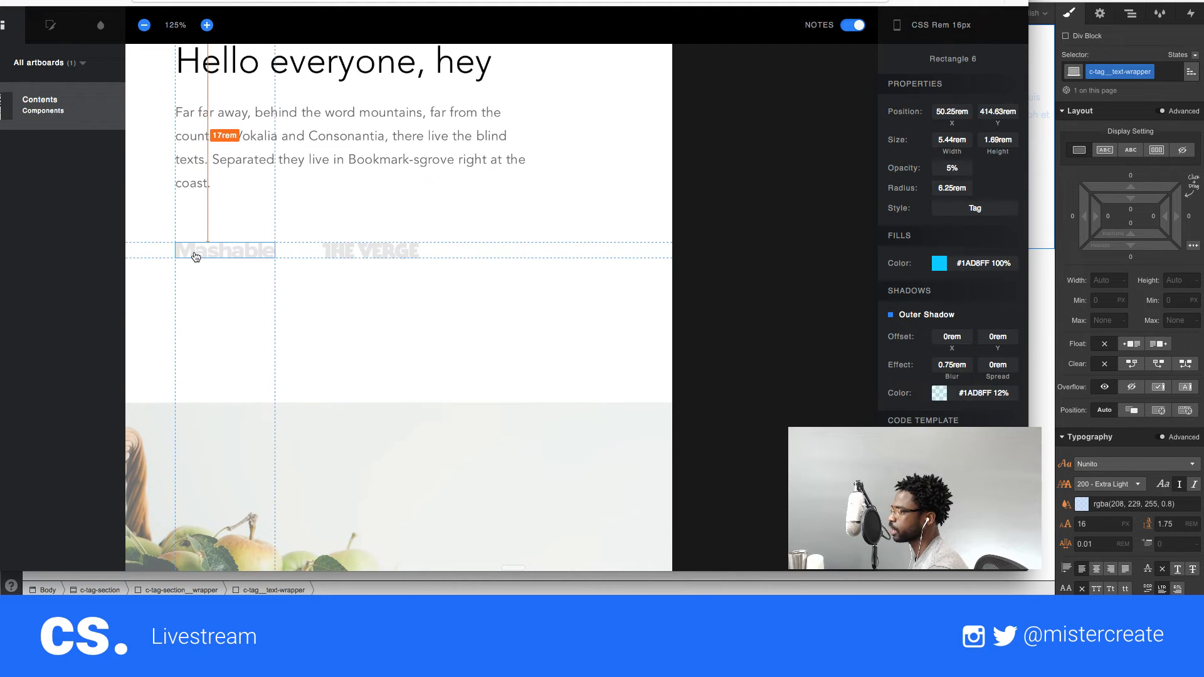
pyautogui.click(195, 253)
pyautogui.hscroll(-3, 311, 295)
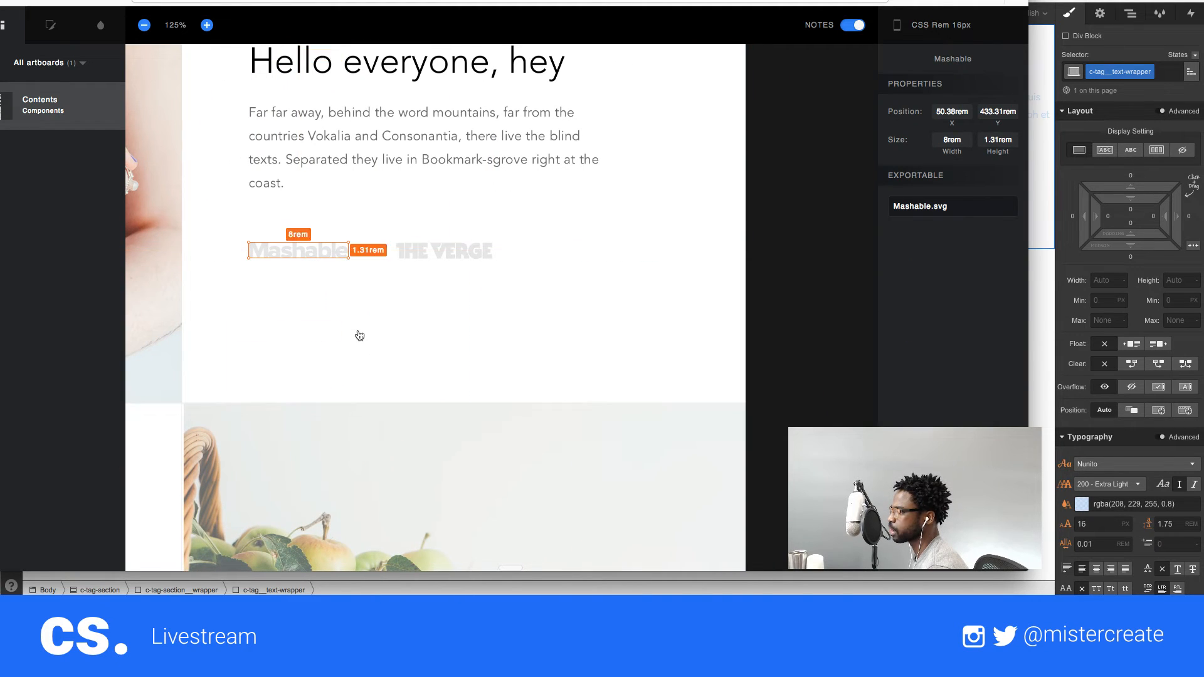
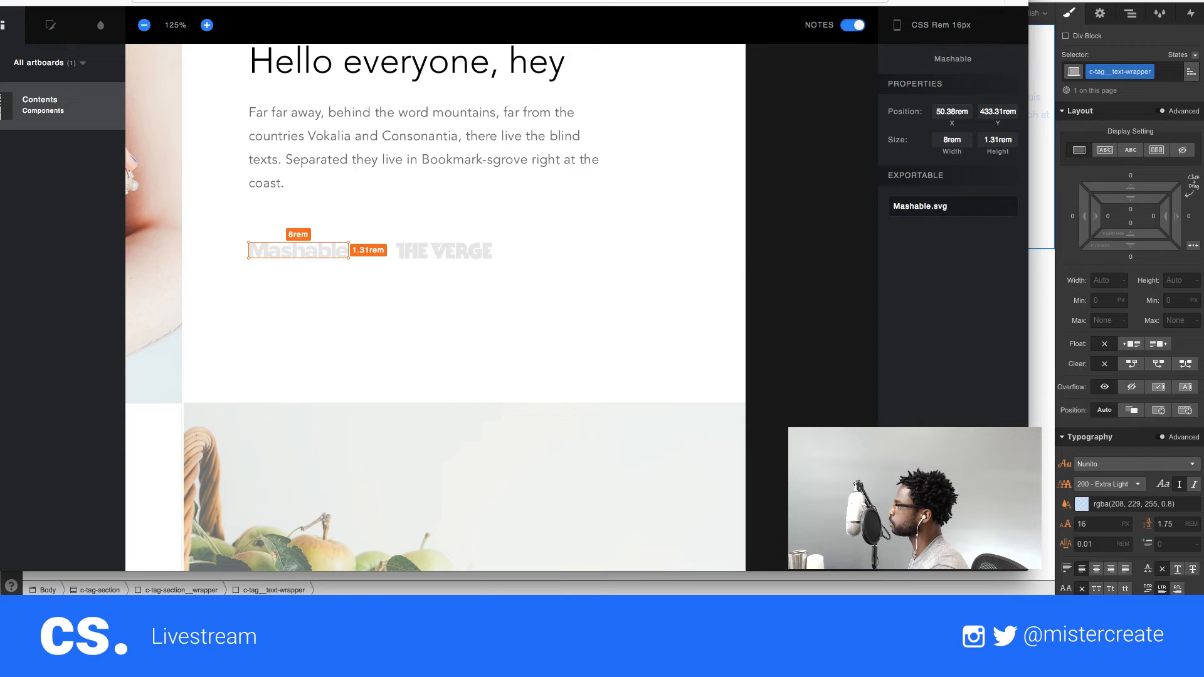
# - Return to Webflow and set the top padding of c-tag__text-wrapper to 11 rem
pyautogui.moveTo(627, 2); pyautogui.dragTo(0, 37)
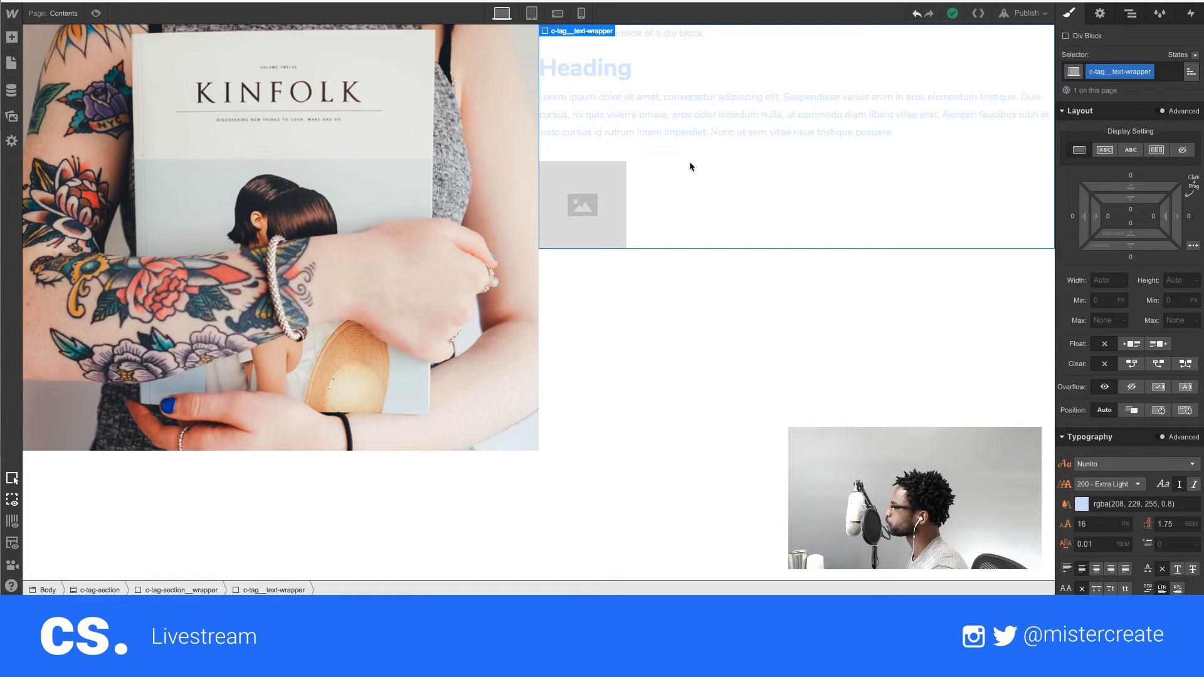
pyautogui.click(1132, 211)
pyautogui.write('1')
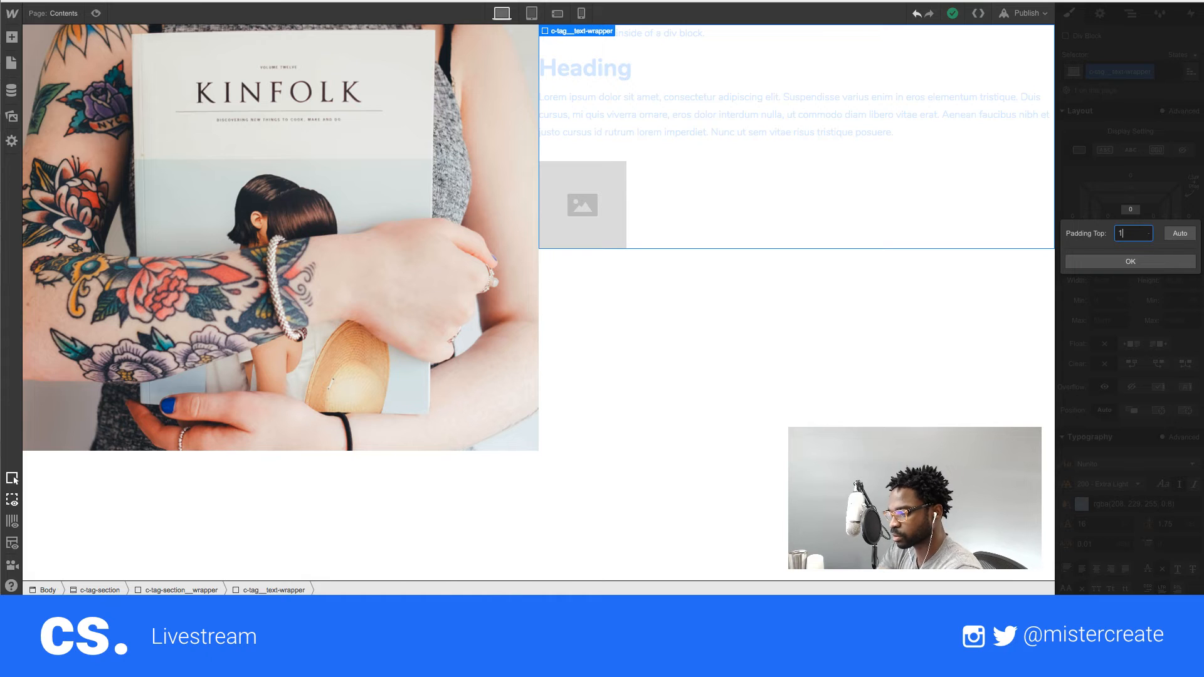
pyautogui.write('rem')
pyautogui.press('Return')
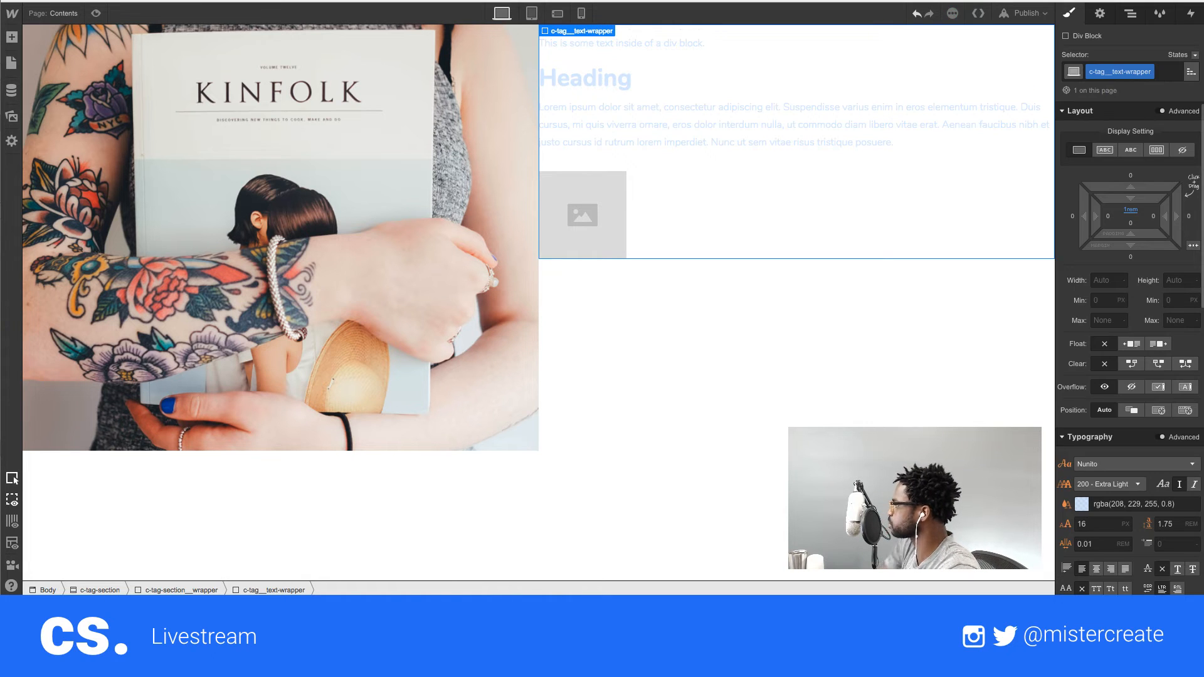
pyautogui.click(1133, 211)
pyautogui.write('2')
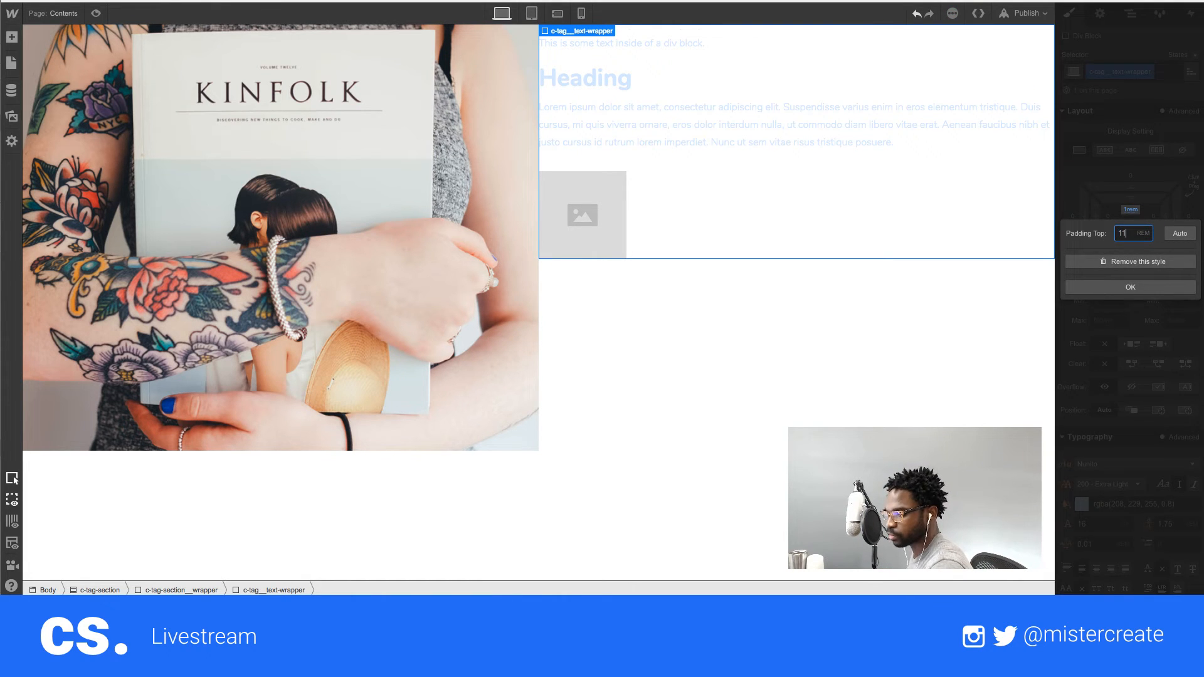
pyautogui.press('Return')
# - Set the left and right padding of c-tag__text-wrapper to 5 rem each
pyautogui.click(1109, 217)
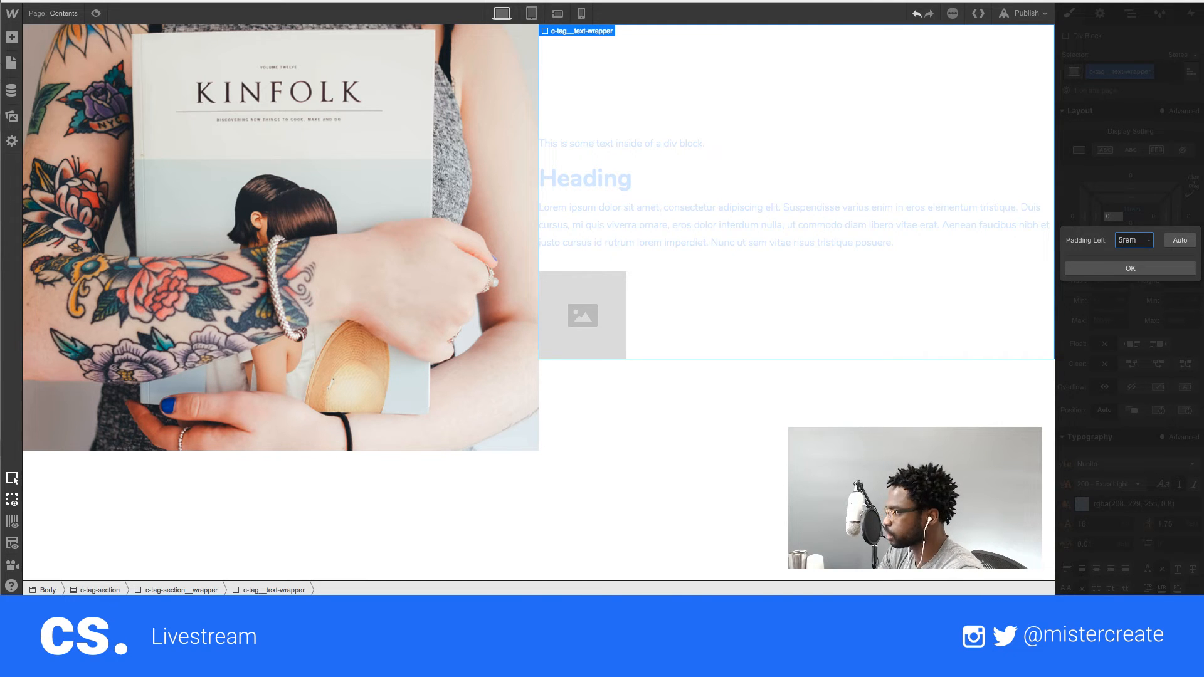
pyautogui.write('5rem')
pyautogui.press('Return')
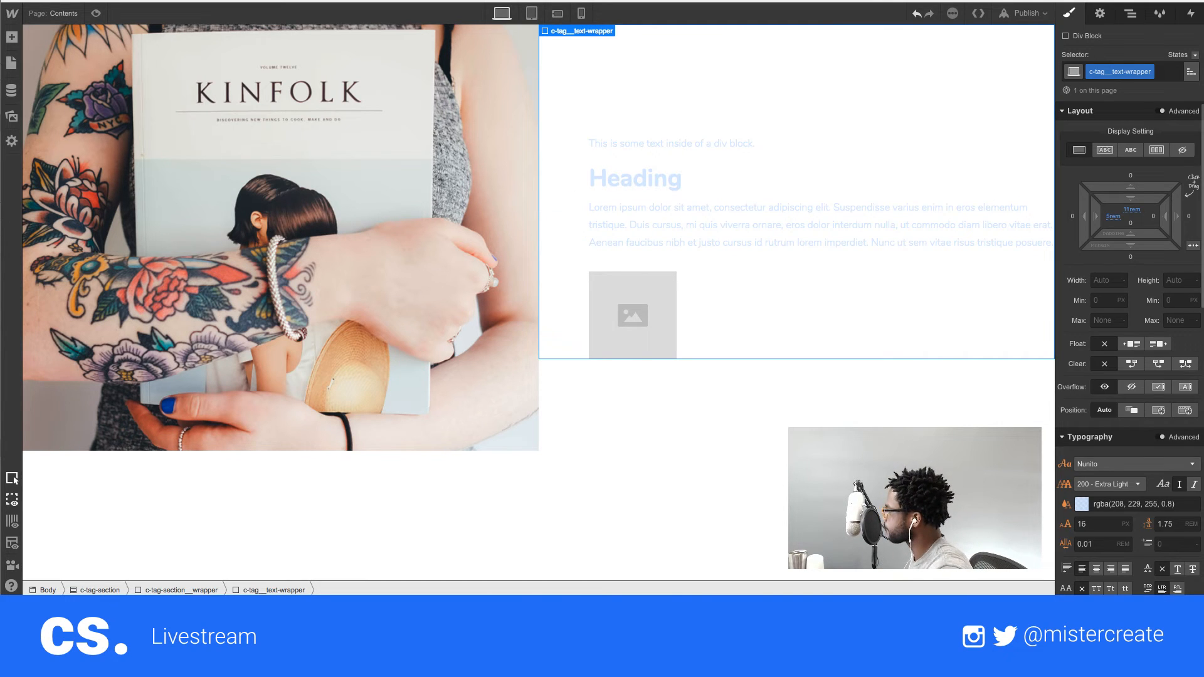
pyautogui.click(1153, 217)
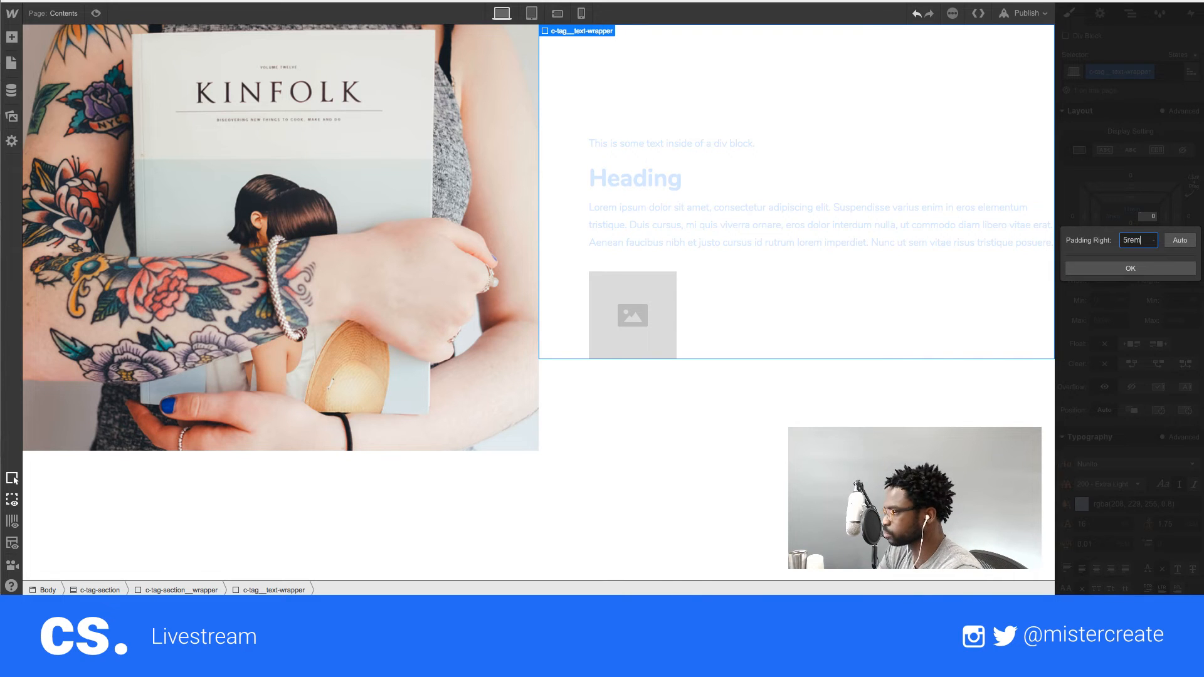
pyautogui.press('Return')
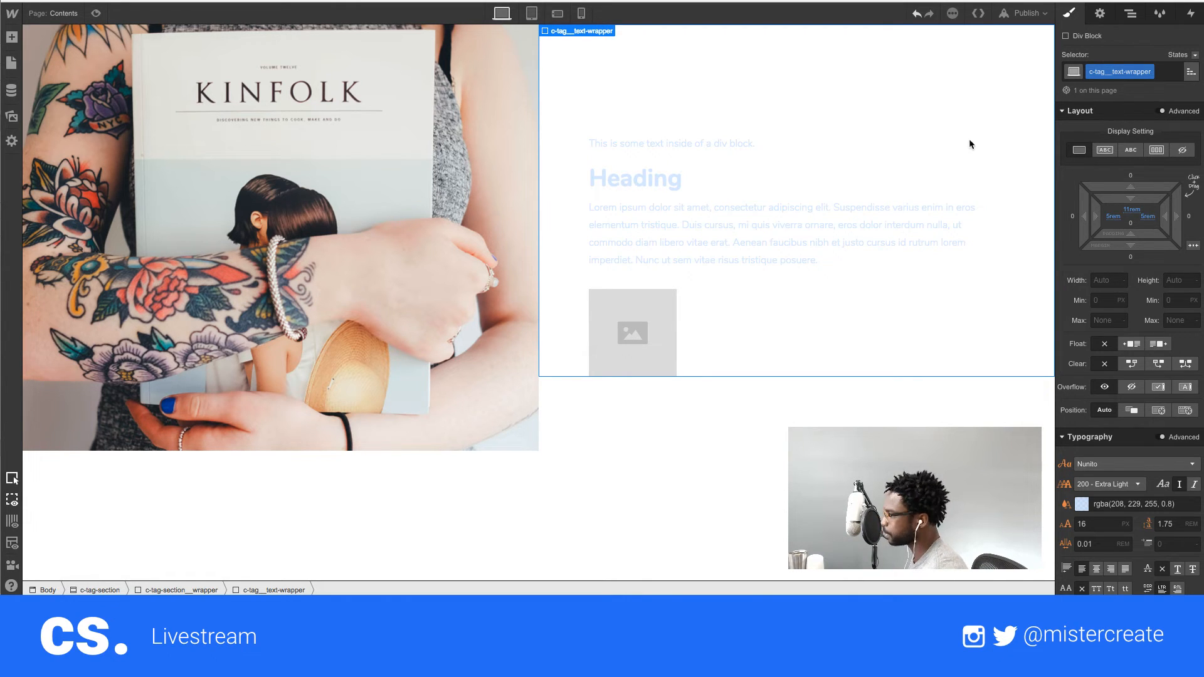
# - Set the text color of c-tag__text-wrapper to black (#000)
pyautogui.scroll(-3, 1129, 314)
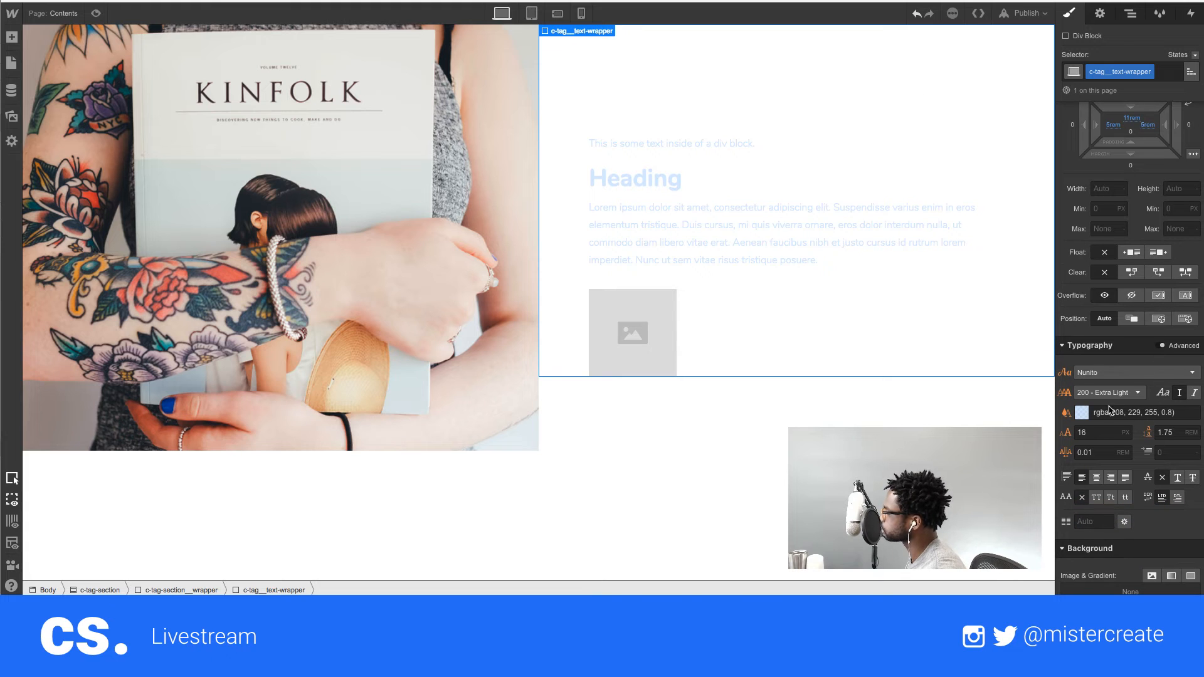
pyautogui.doubleClick(1116, 412)
pyautogui.tripleClick(1110, 412)
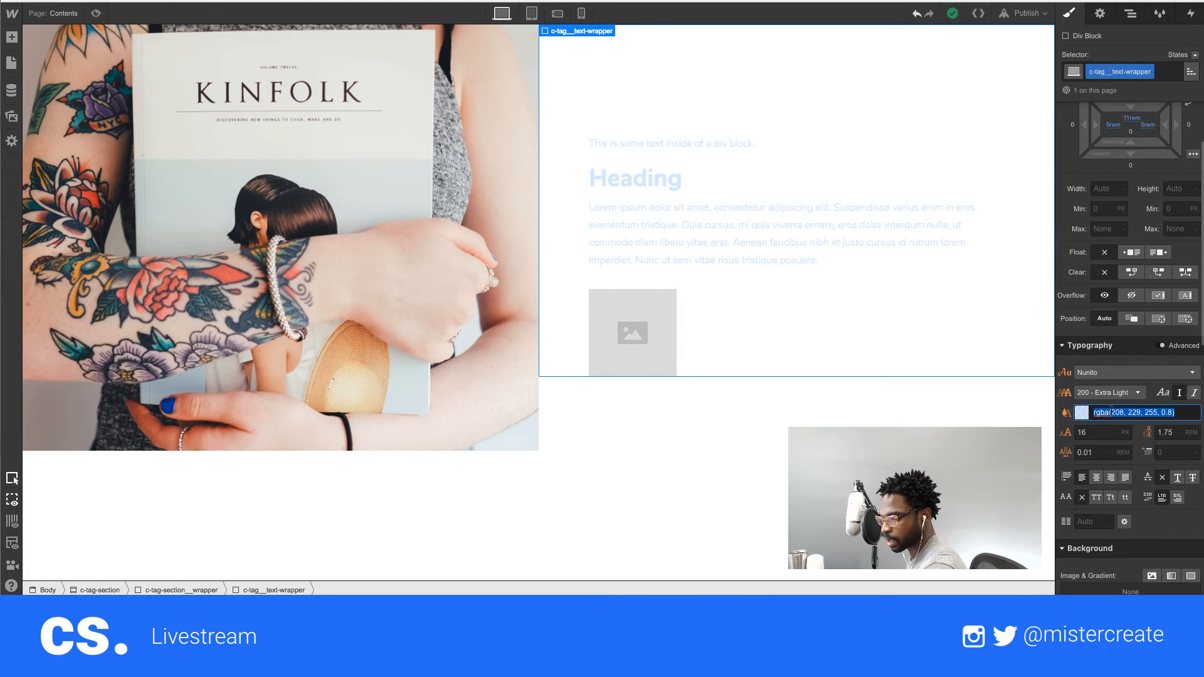
pyautogui.write('#000')
pyautogui.press('Return')
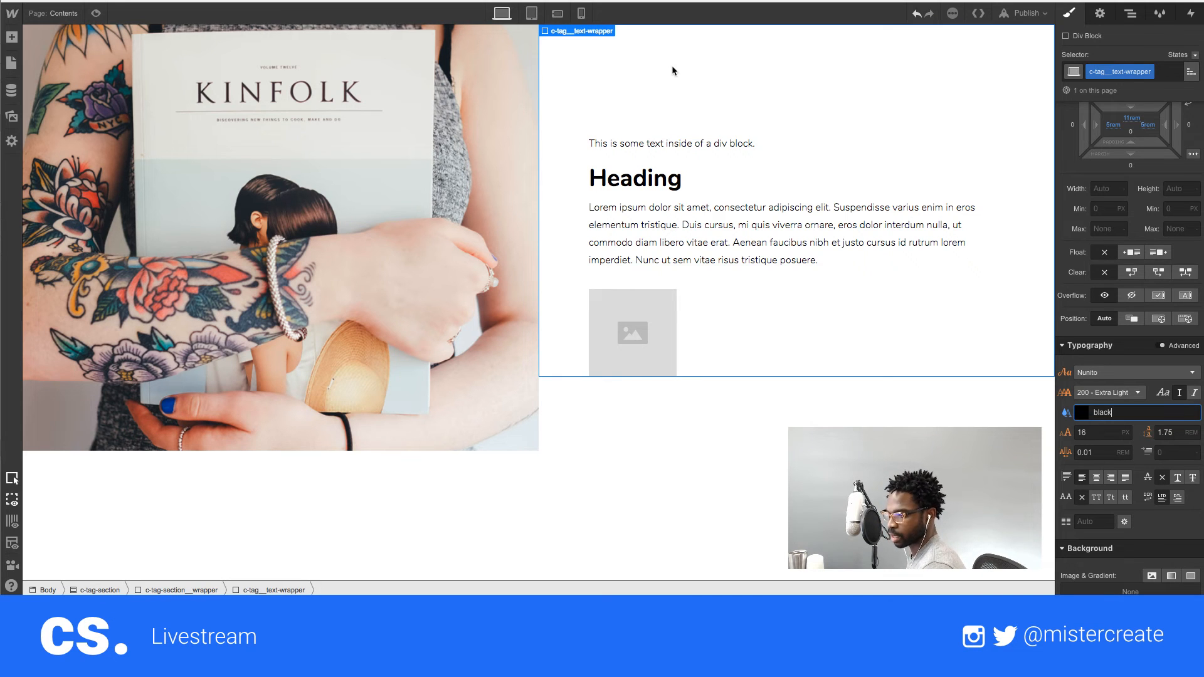
# - Replace the placeholder text of the text block above the heading with "industry"
pyautogui.click(633, 143)
pyautogui.doubleClick(634, 143)
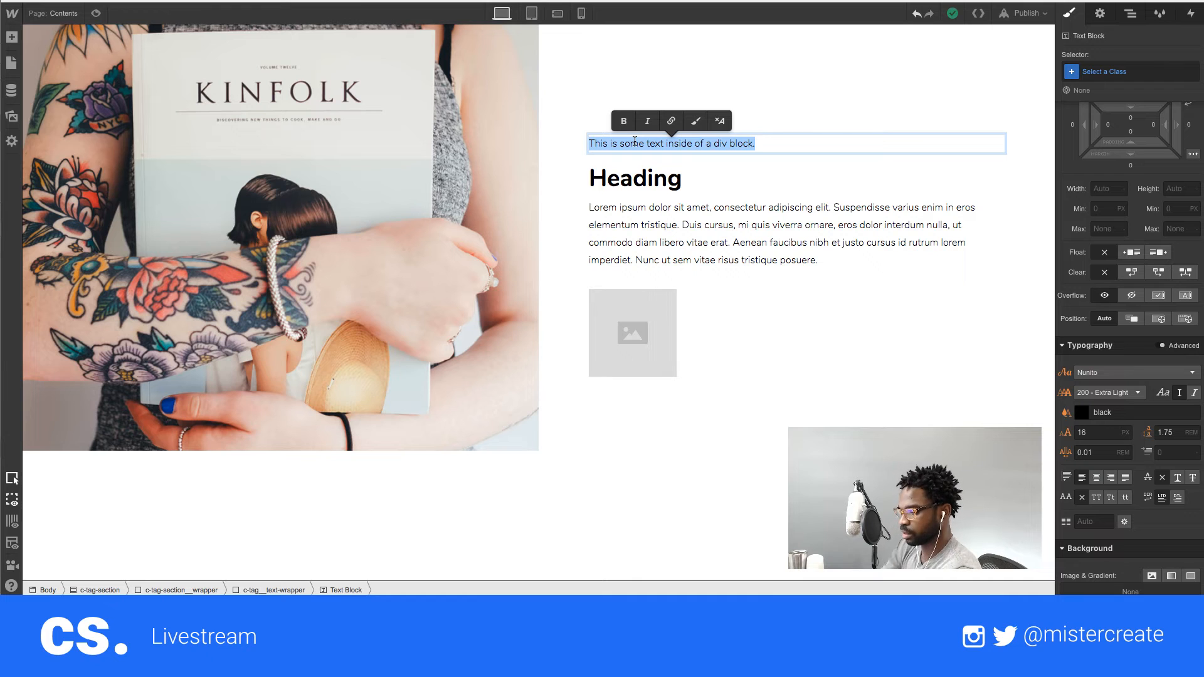
pyautogui.write('industry')
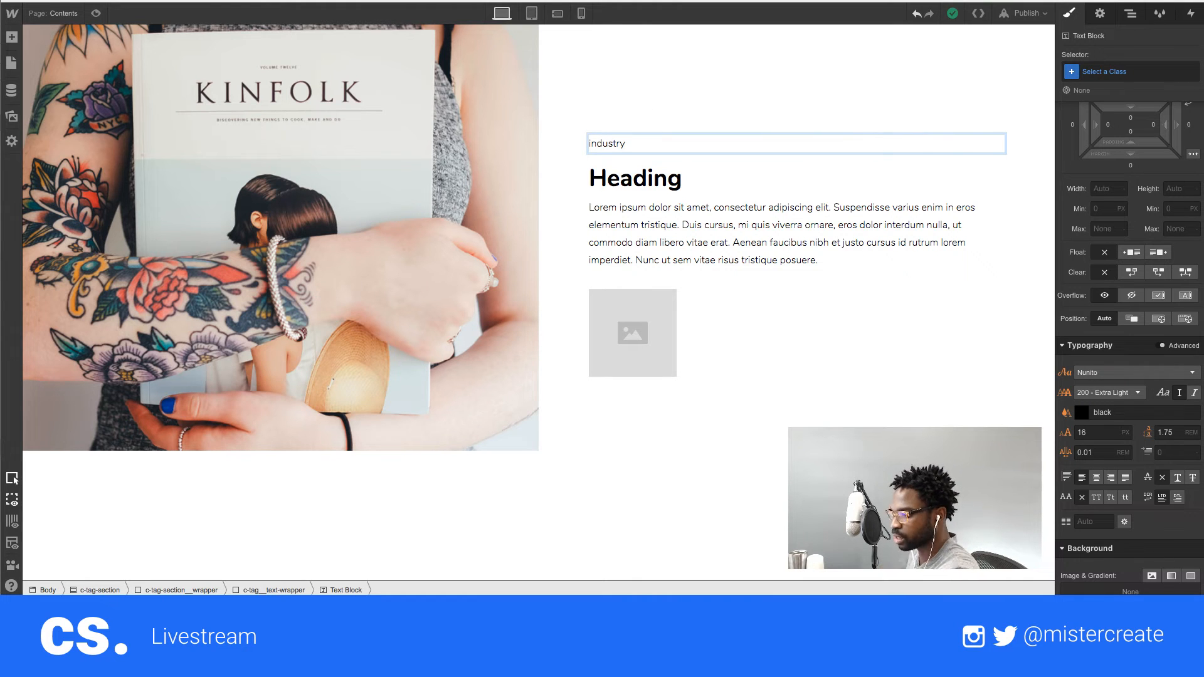
# - Change the heading text to "Hello Everyone, hey"
pyautogui.click(634, 175)
pyautogui.doubleClick(631, 175)
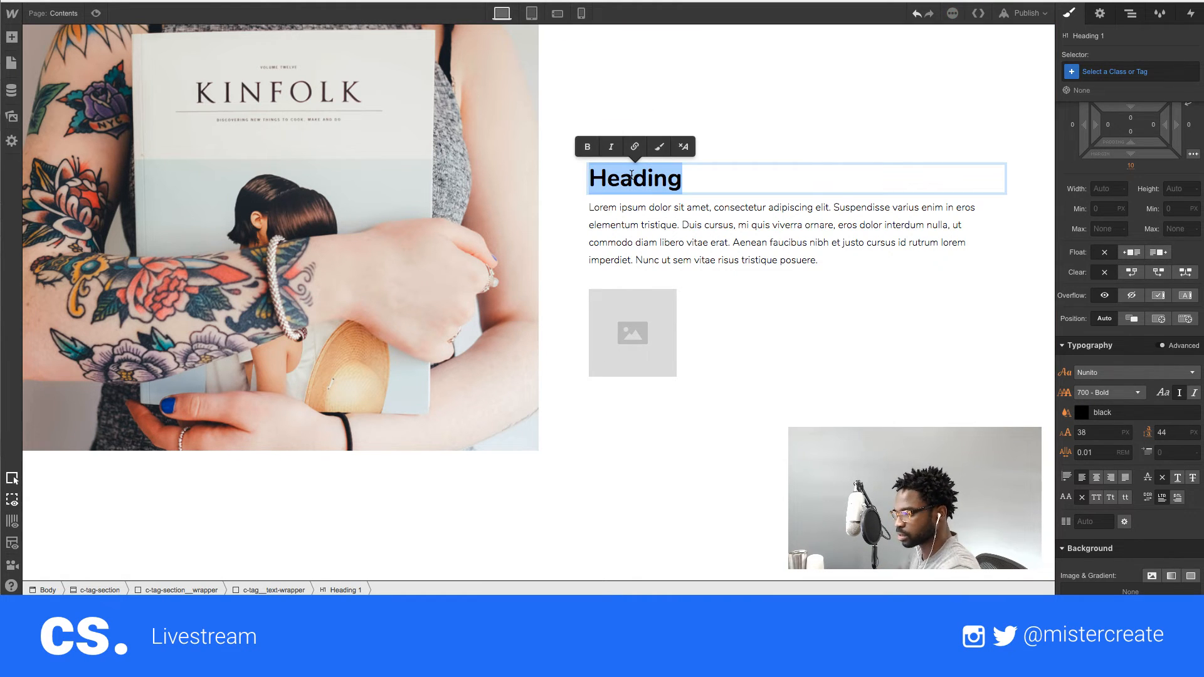
pyautogui.write('Hello Ebery')
pyautogui.press('BackSpace')
pyautogui.press('BackSpace')
pyautogui.press('BackSpace')
pyautogui.press('BackSpace')
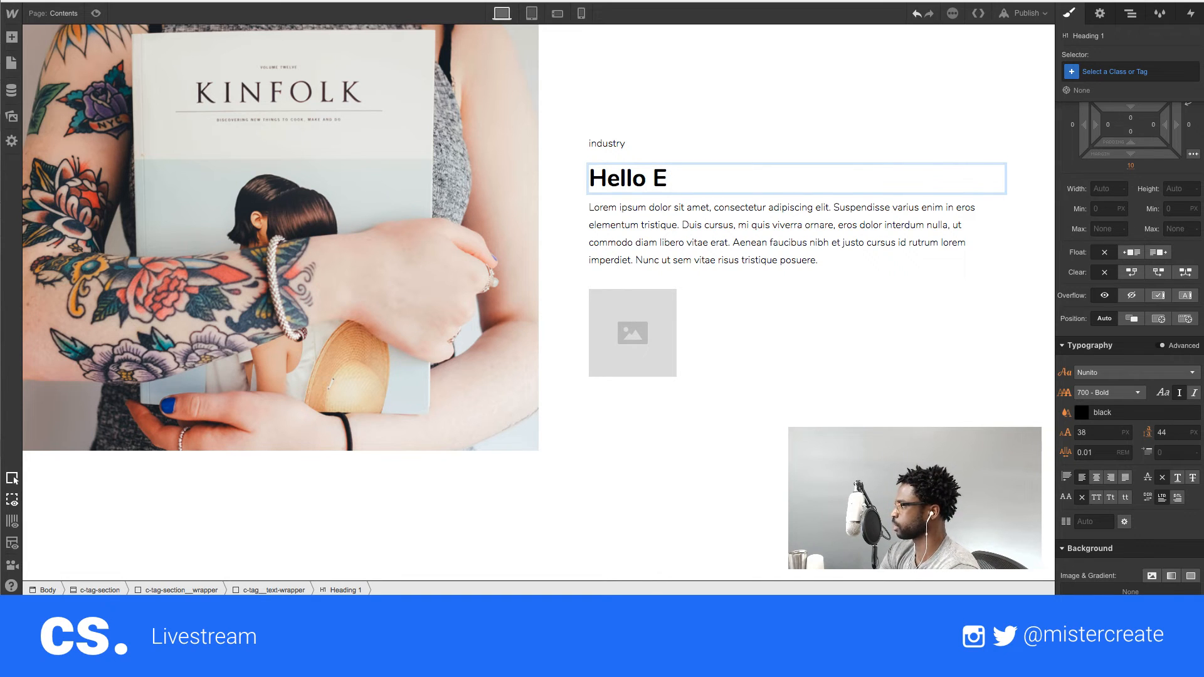
pyautogui.write('veryone')
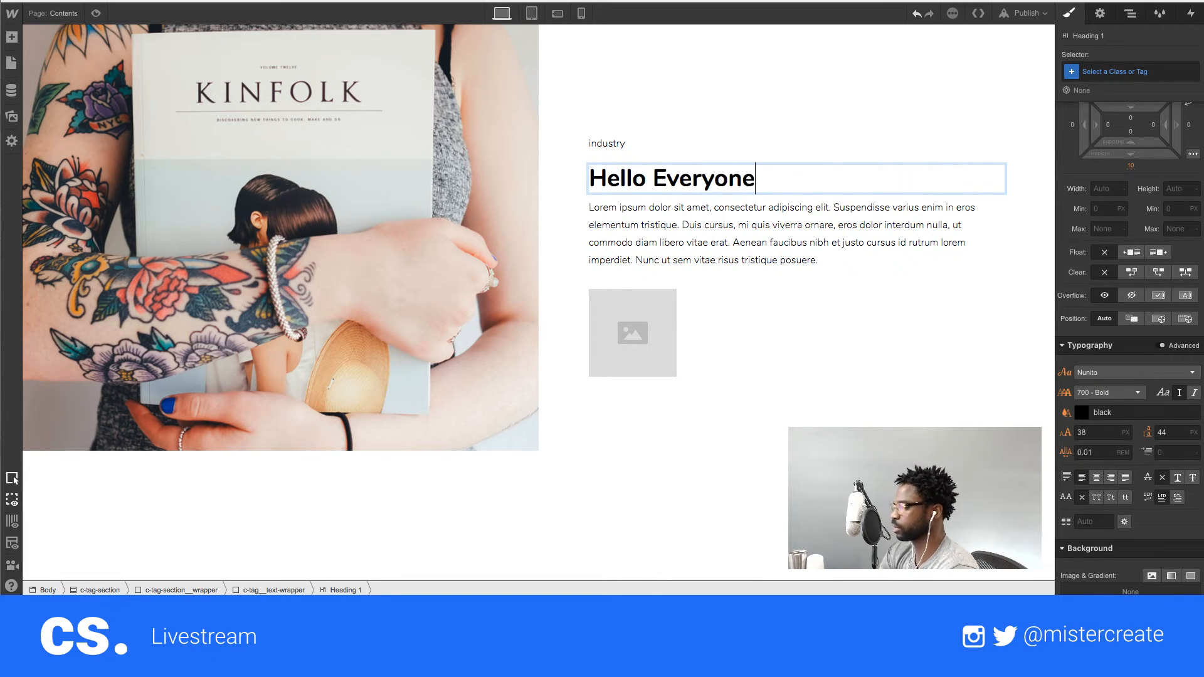
pyautogui.write(', hey')
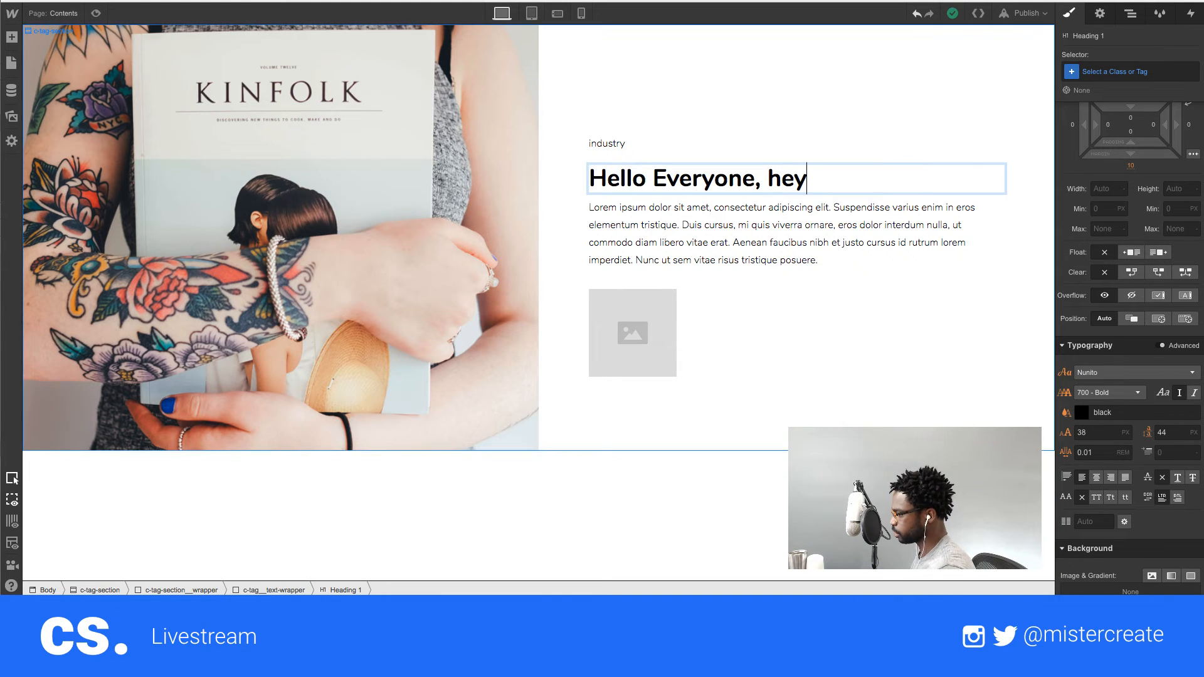
# - Switch to the Sketch design and copy the full paragraph beginning "Far far away, behind the word mountains", returning to Webflow
pyautogui.press('super+Tab')
pyautogui.doubleClick(704, 398)
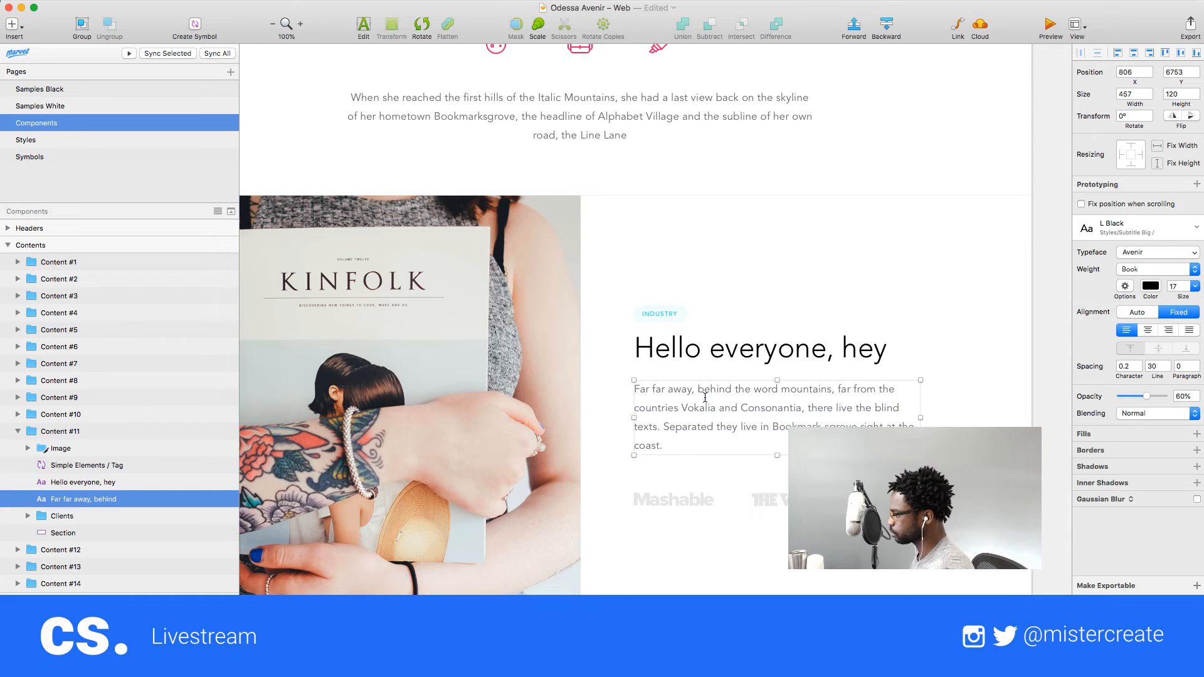
pyautogui.press('super+a')
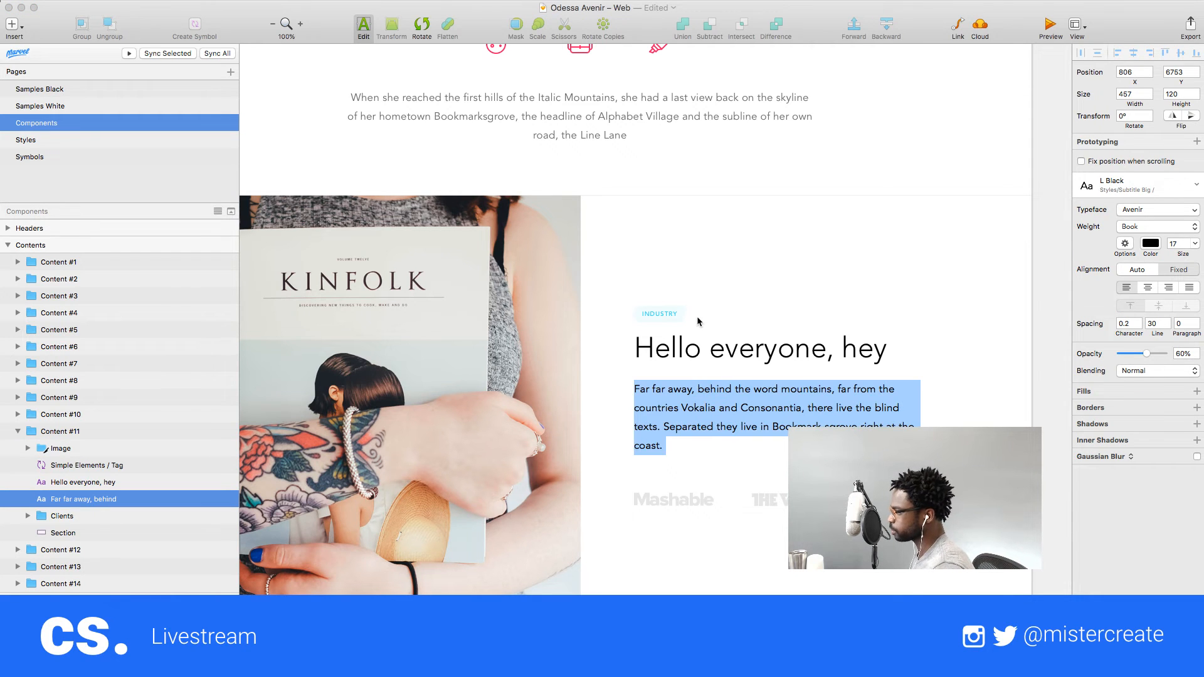
pyautogui.press('Escape')
pyautogui.press('super+Tab')
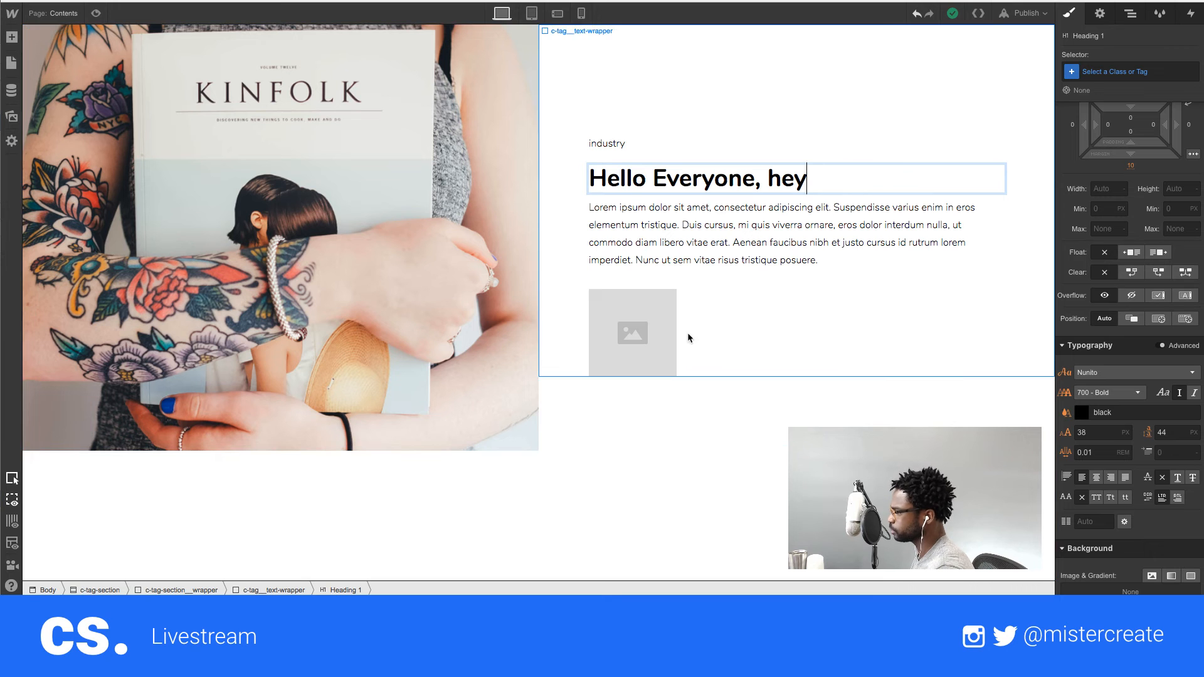
# - Replace the lorem ipsum paragraph under the heading with the copied "Far far away, behind the word mountains" text
pyautogui.doubleClick(669, 252)
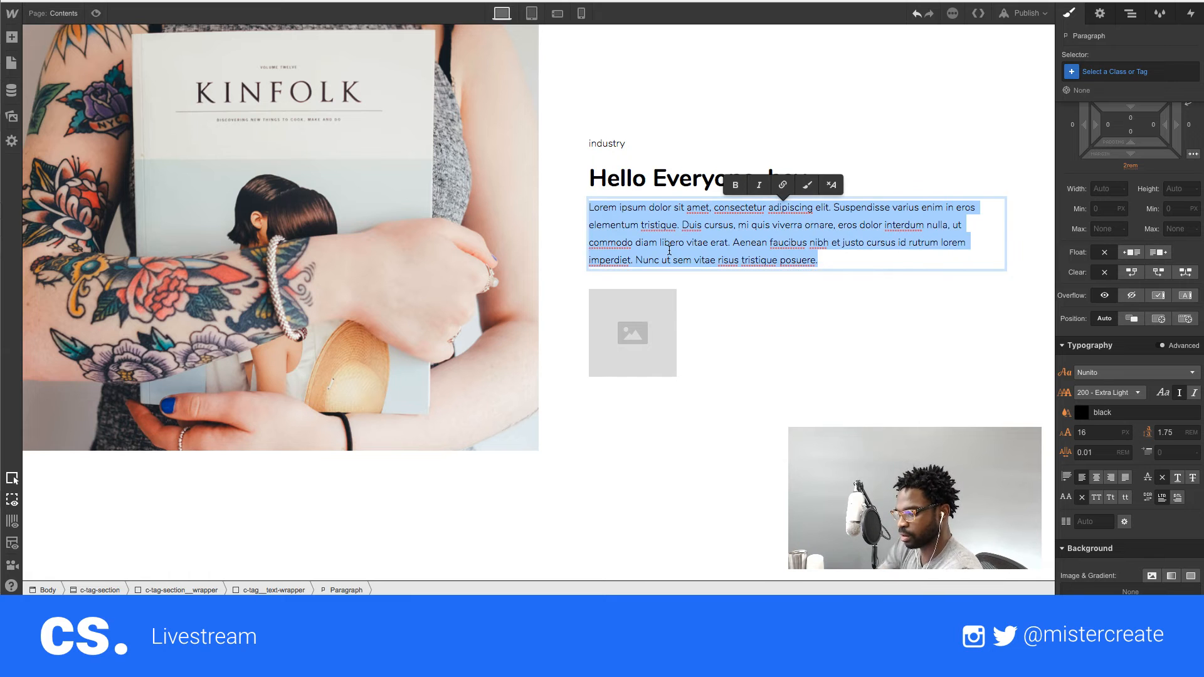
pyautogui.write('Far far away, behind the word mountains, far from the countries Vokalia and Consonantia, there live the blind texts. Separated they live in Bookmark-sgrove right at the coast.')
pyautogui.click(683, 322)
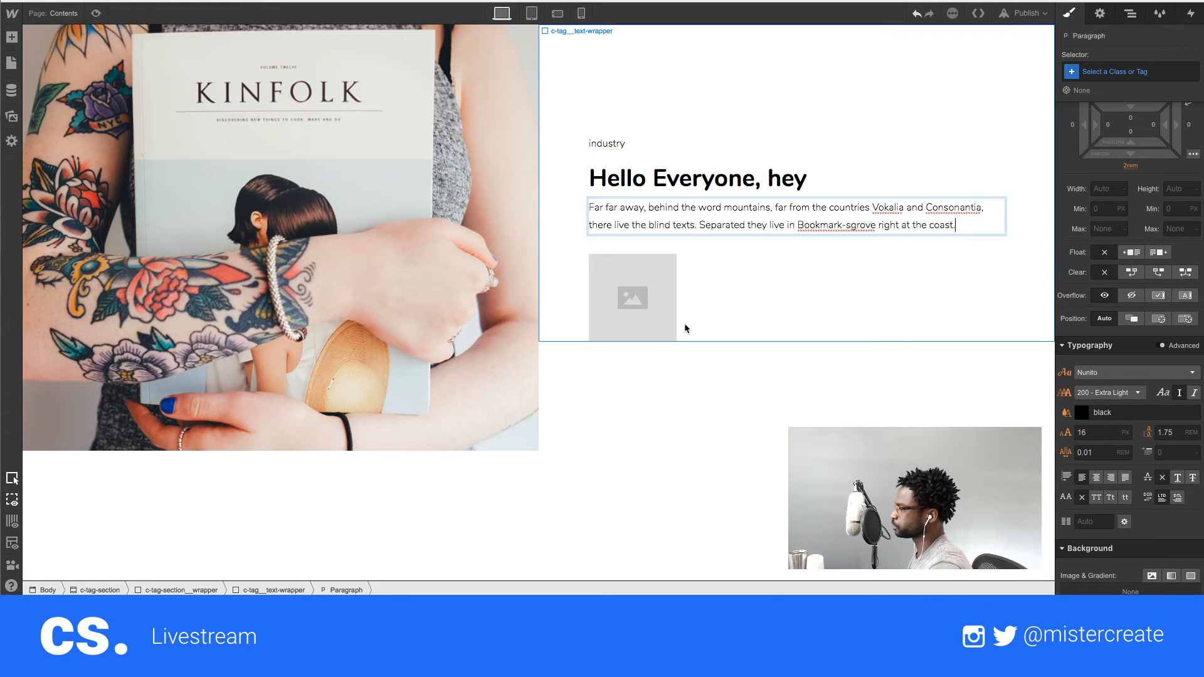
# - Replace the placeholder image below the paragraph with the Mashable SVG logo from the site's assets
pyautogui.click(613, 280)
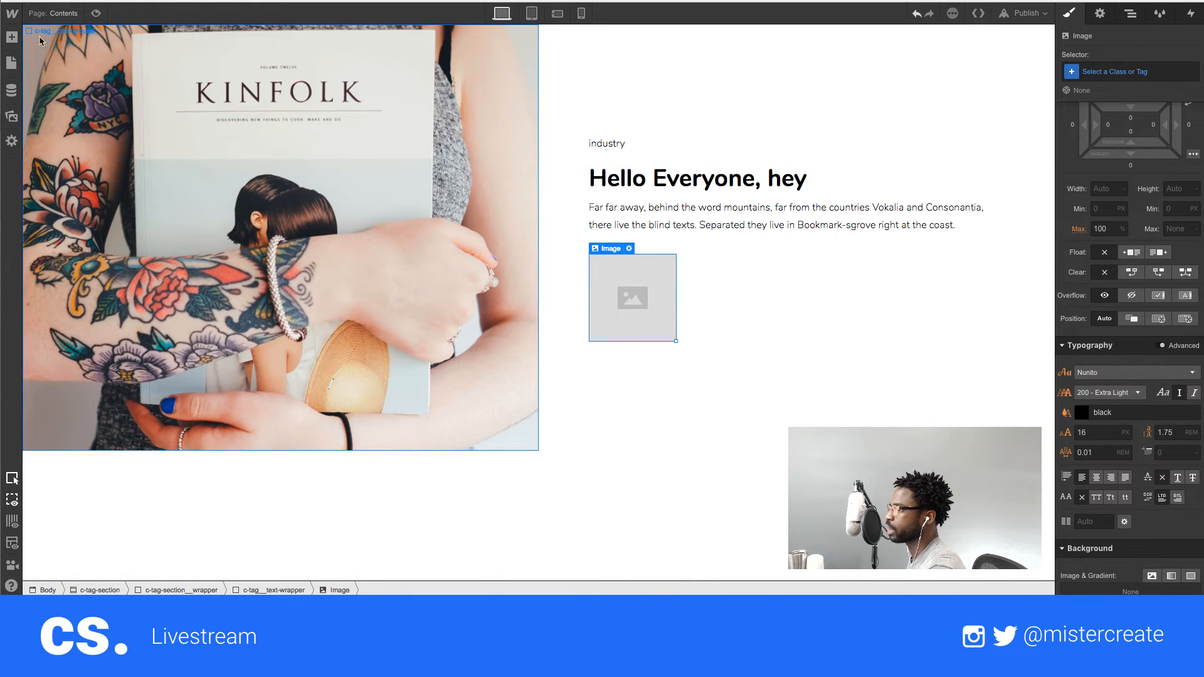
pyautogui.click(629, 249)
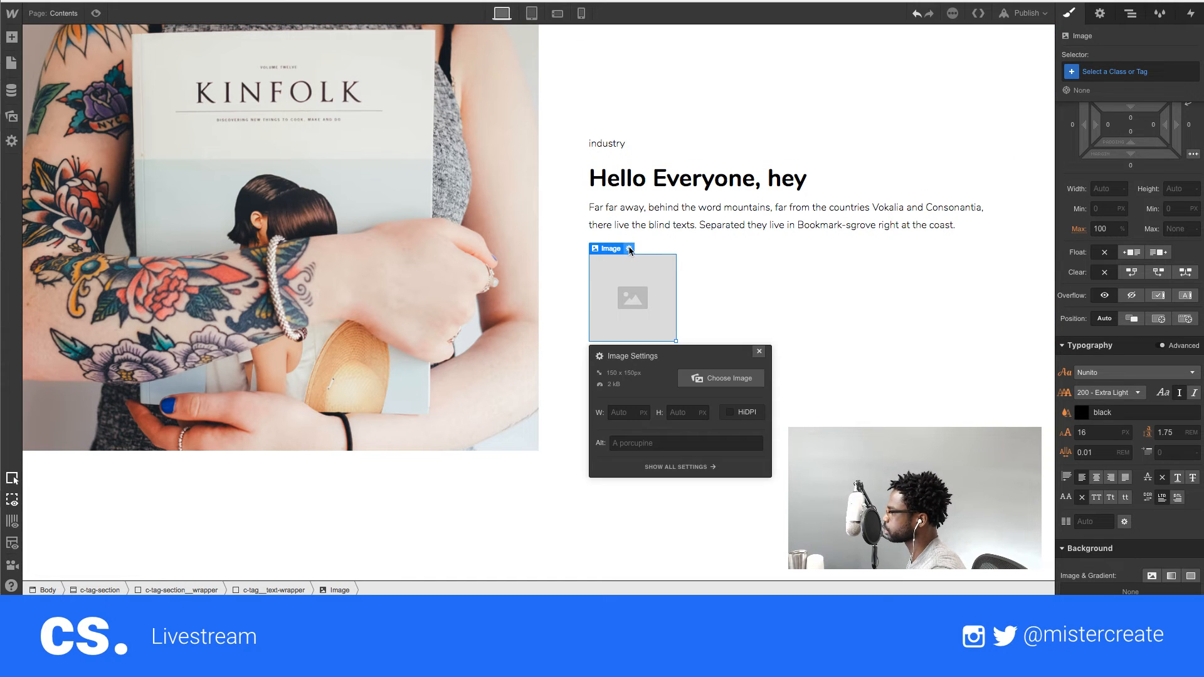
pyautogui.click(722, 382)
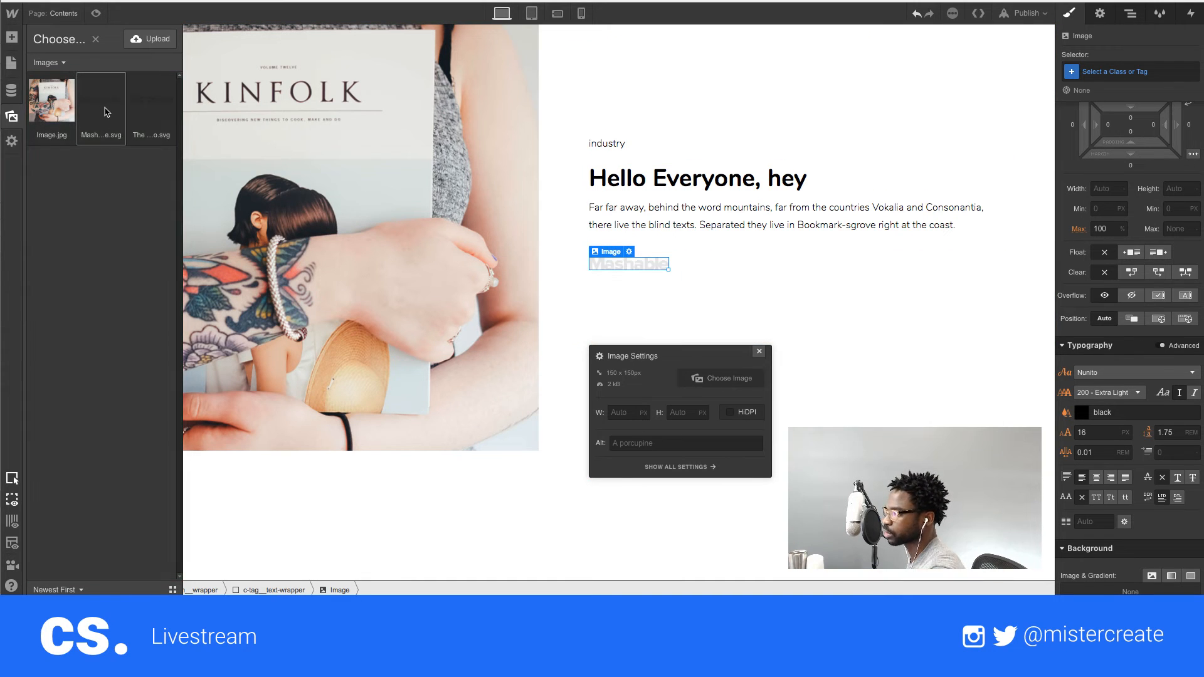
pyautogui.click(105, 109)
pyautogui.click(777, 328)
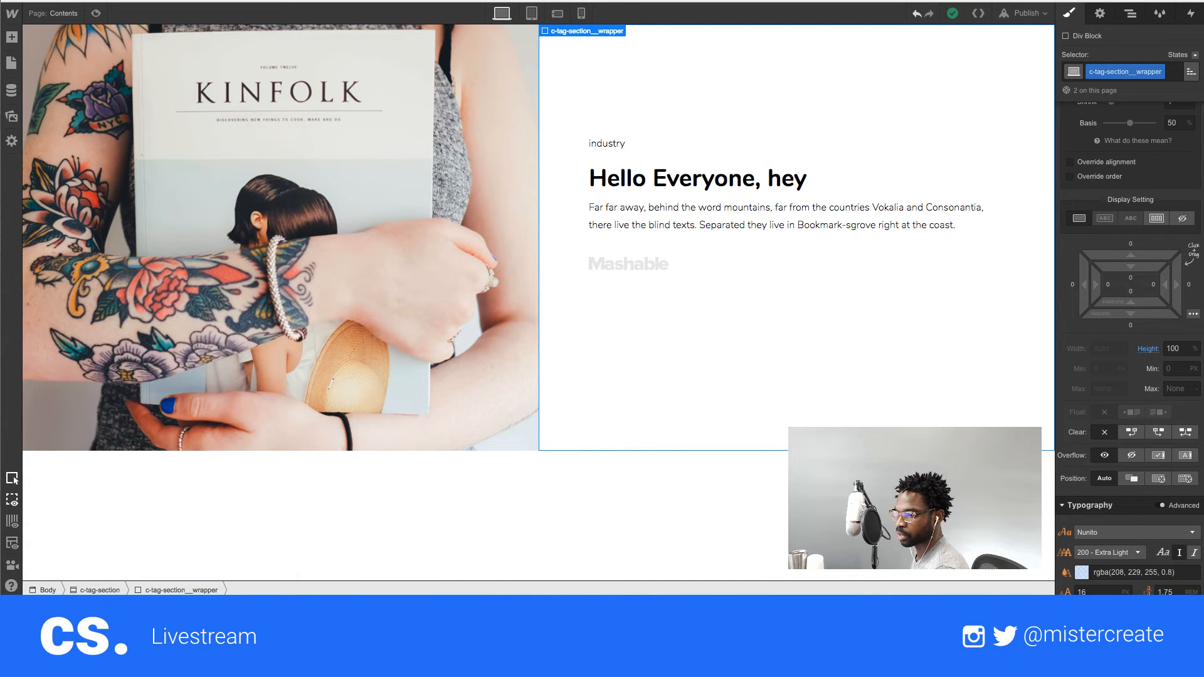
# - Switch to the design spec, copy the industry tag's fill color #1AD8FF and inspect its label text, returning to Webflow
pyautogui.moveTo(0, 15)
pyautogui.mouseDown()
pyautogui.moveTo(511, 15)
pyautogui.moveTo(594, 1)
pyautogui.mouseUp()
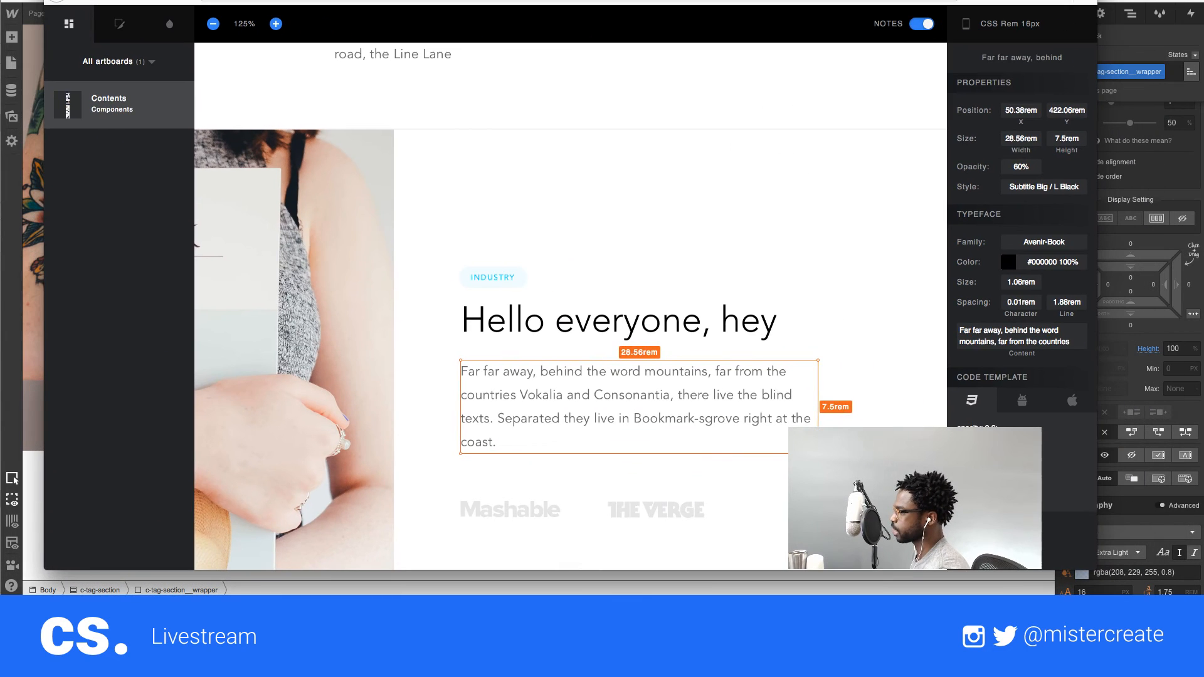
pyautogui.click(466, 286)
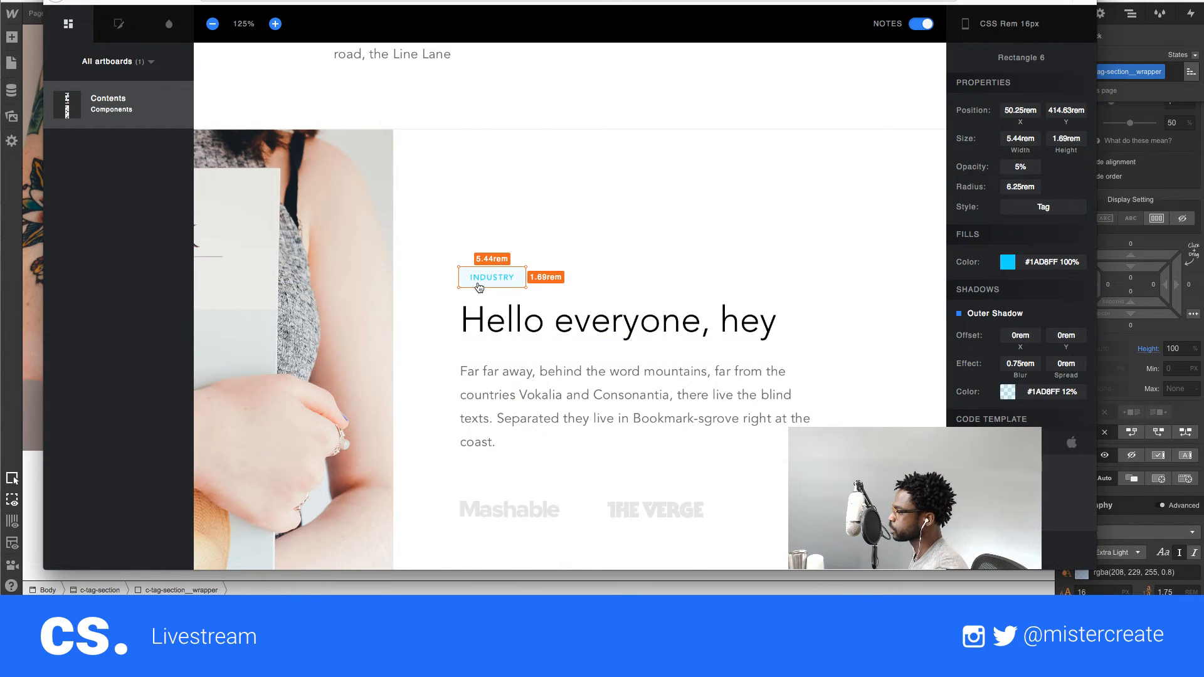
pyautogui.moveTo(1031, 261); pyautogui.dragTo(1047, 261)
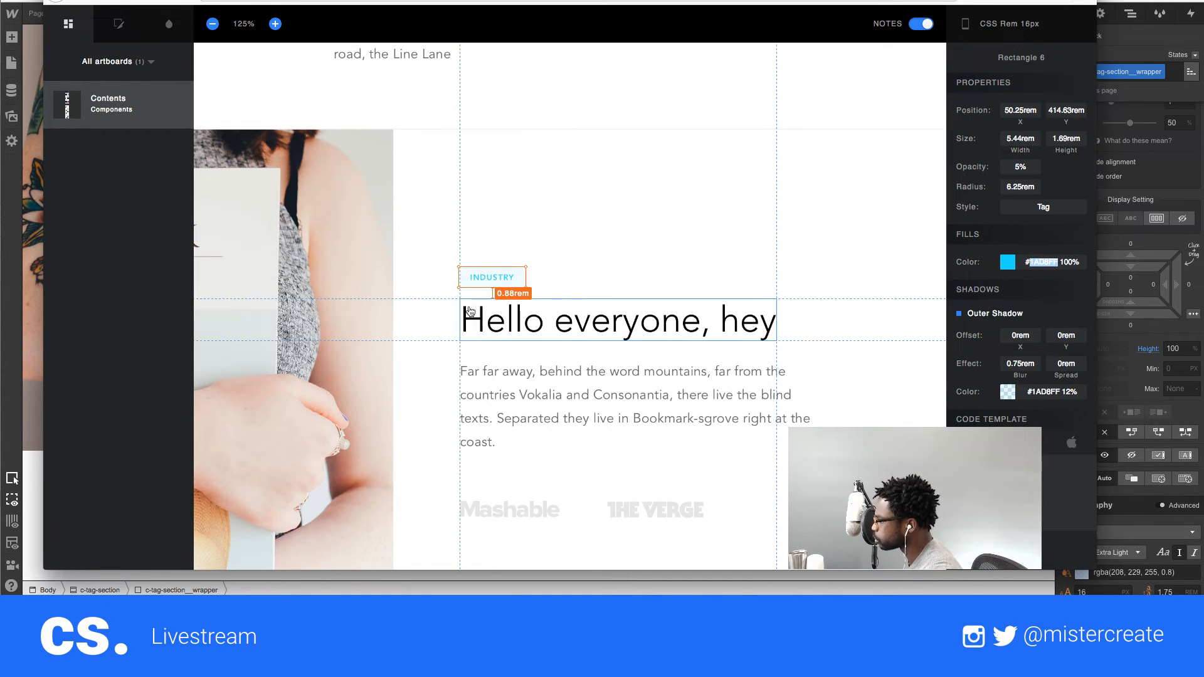
pyautogui.click(480, 278)
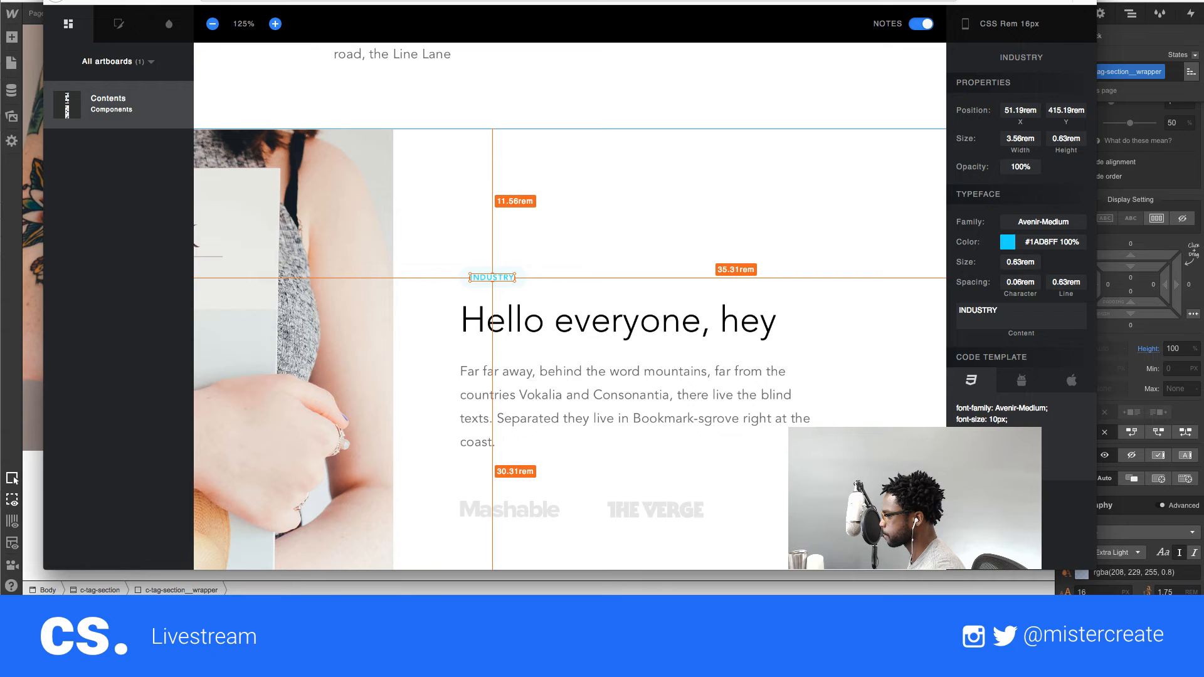
pyautogui.press('super+Tab')
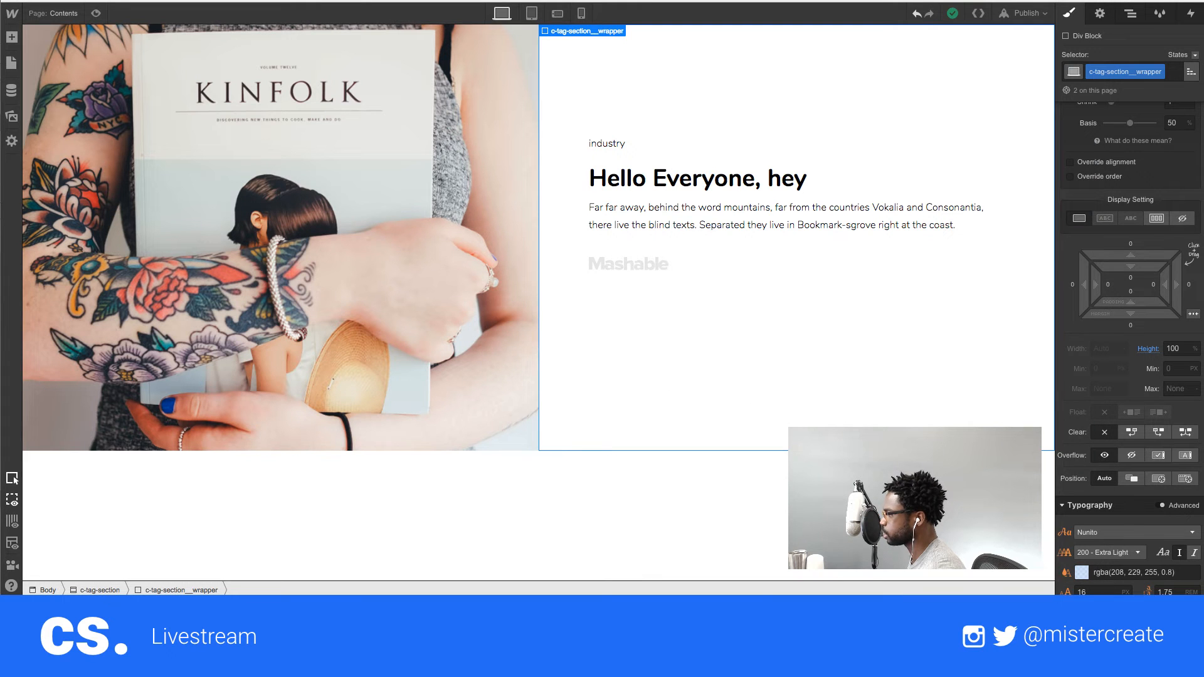
# - Add a div block between the industry text block and the heading
pyautogui.click(600, 139)
pyautogui.click(12, 37)
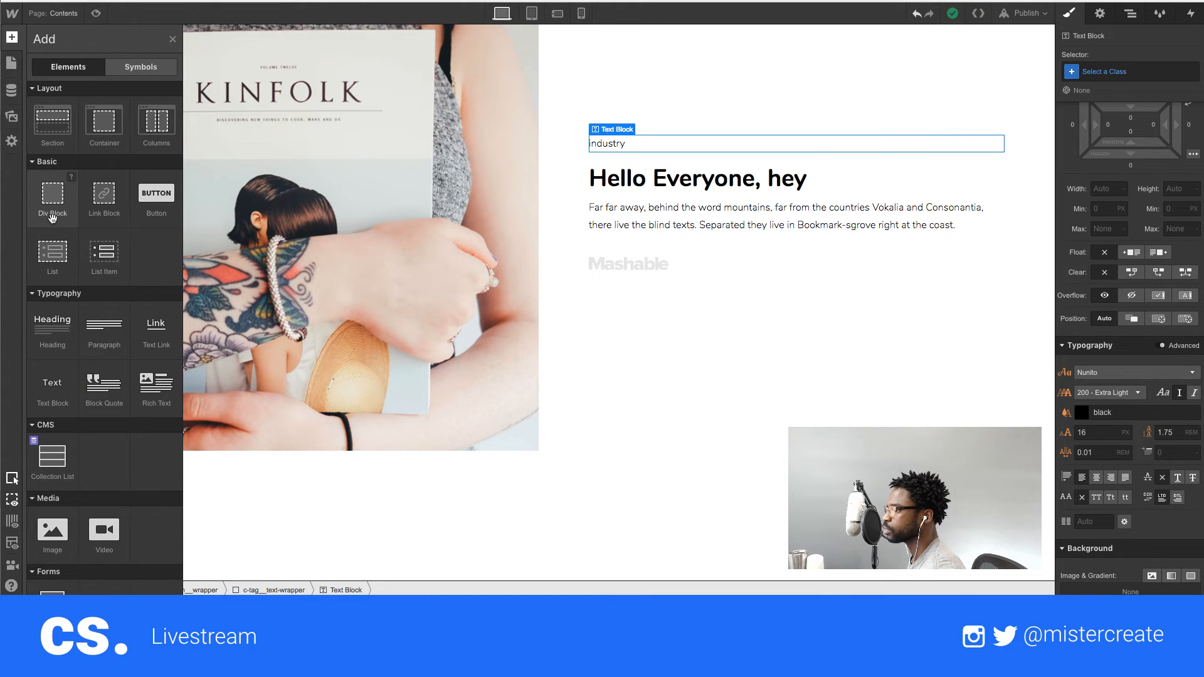
pyautogui.moveTo(53, 199); pyautogui.dragTo(854, 165)
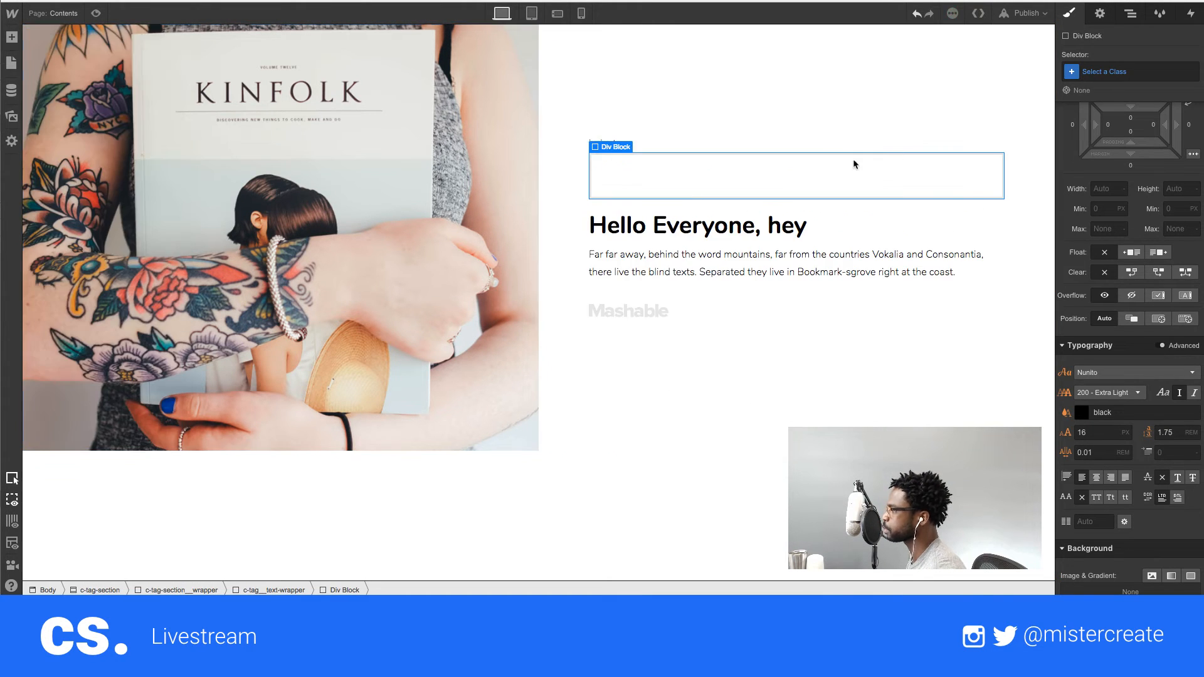
# - Create the class c-tag__tag-wrapper on the new div block above the heading
pyautogui.click(1099, 70)
pyautogui.write('c-')
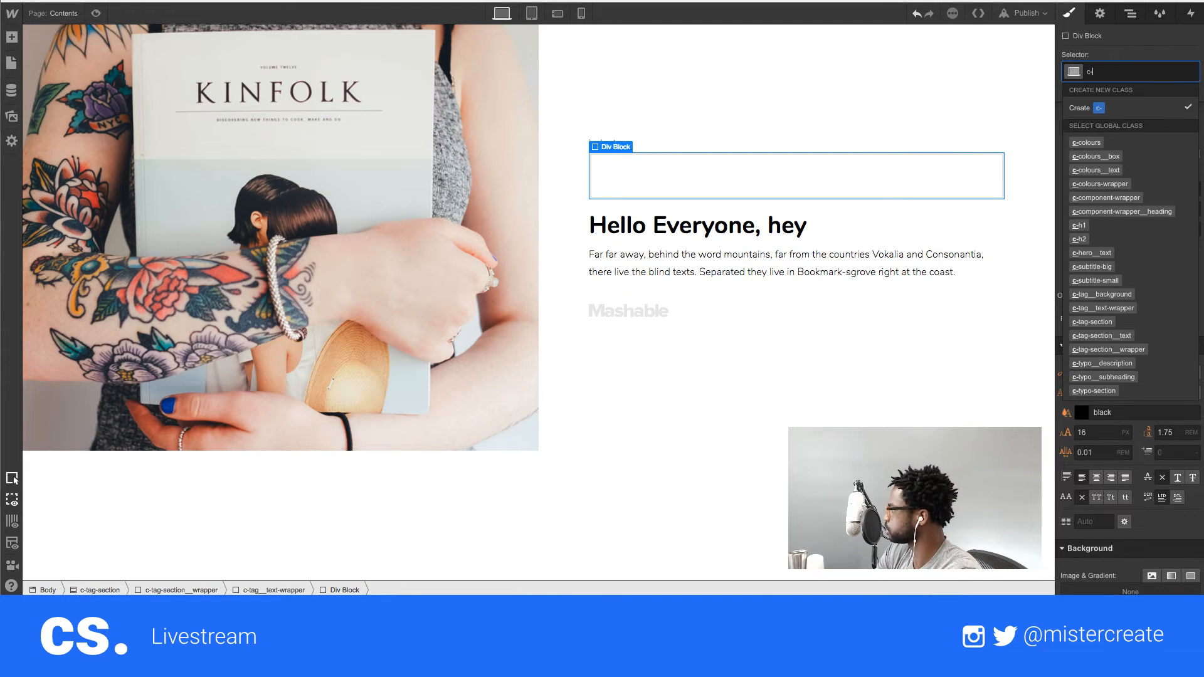
pyautogui.write('tag')
pyautogui.write('__tex')
pyautogui.press('BackSpace')
pyautogui.press('BackSpace')
pyautogui.press('BackSpace')
pyautogui.press('BackSpace')
pyautogui.write('_')
pyautogui.write('tag')
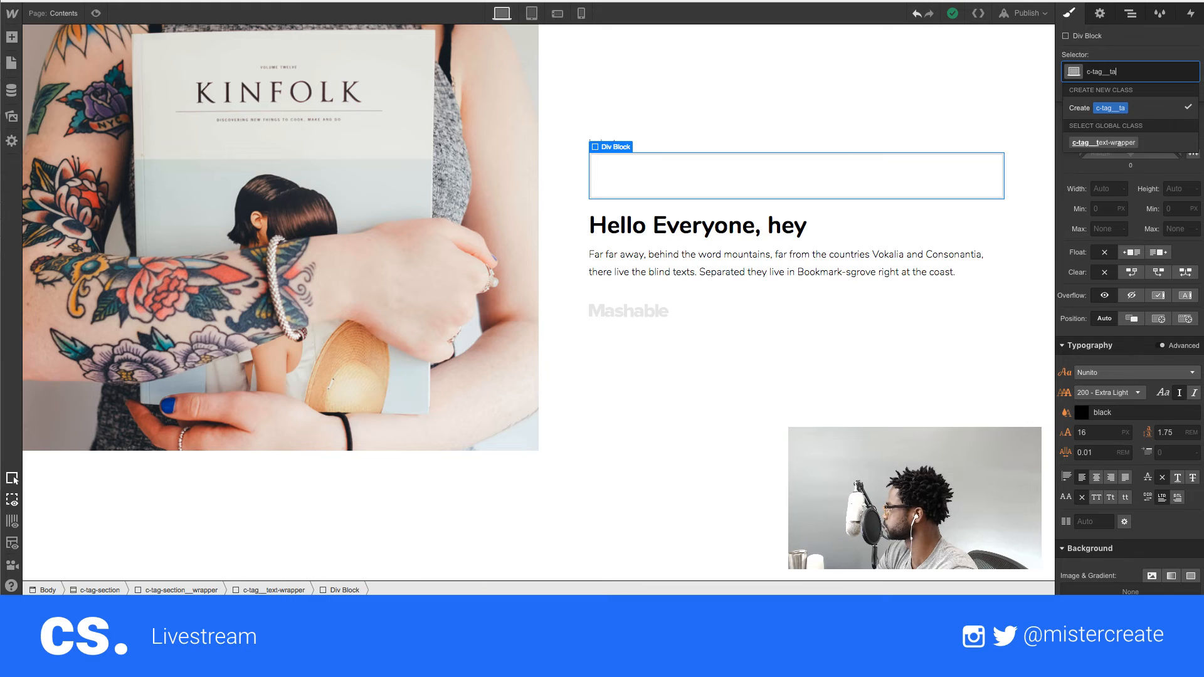
pyautogui.write('-wrapper')
pyautogui.press('Return')
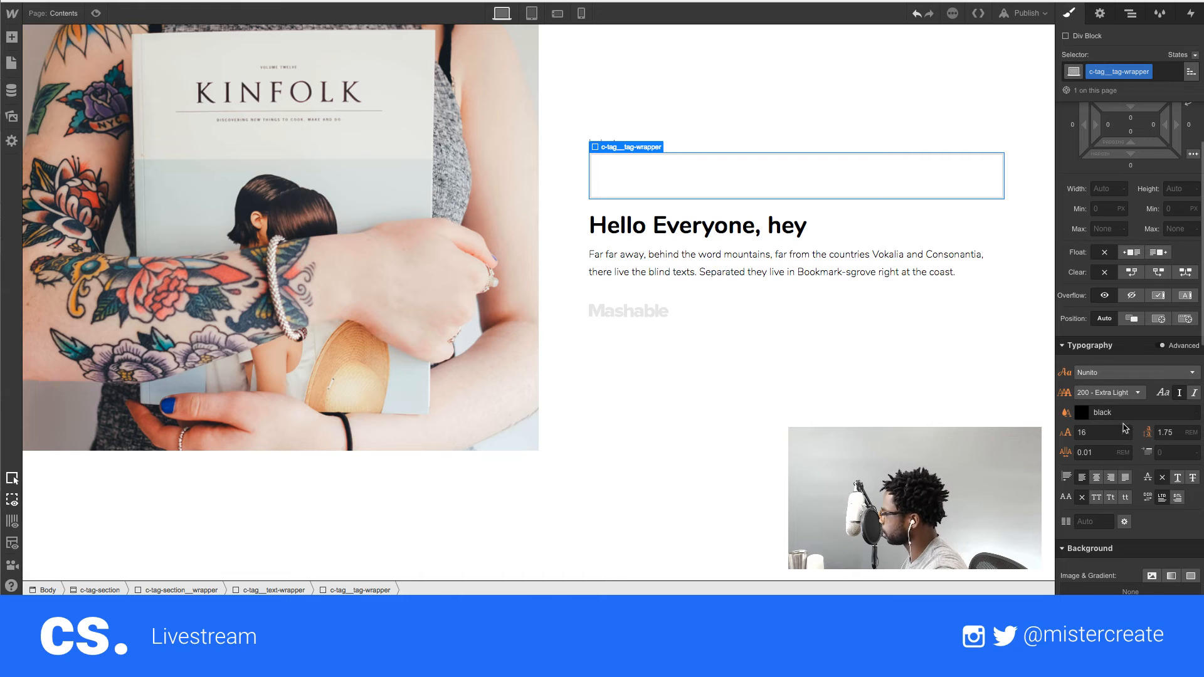
# - Set the background color of c-tag__tag-wrapper to #1ad8ff
pyautogui.scroll(-1, 1106, 426)
pyautogui.scroll(-2, 1099, 533)
pyautogui.click(1111, 514)
pyautogui.write('1ADEFF')
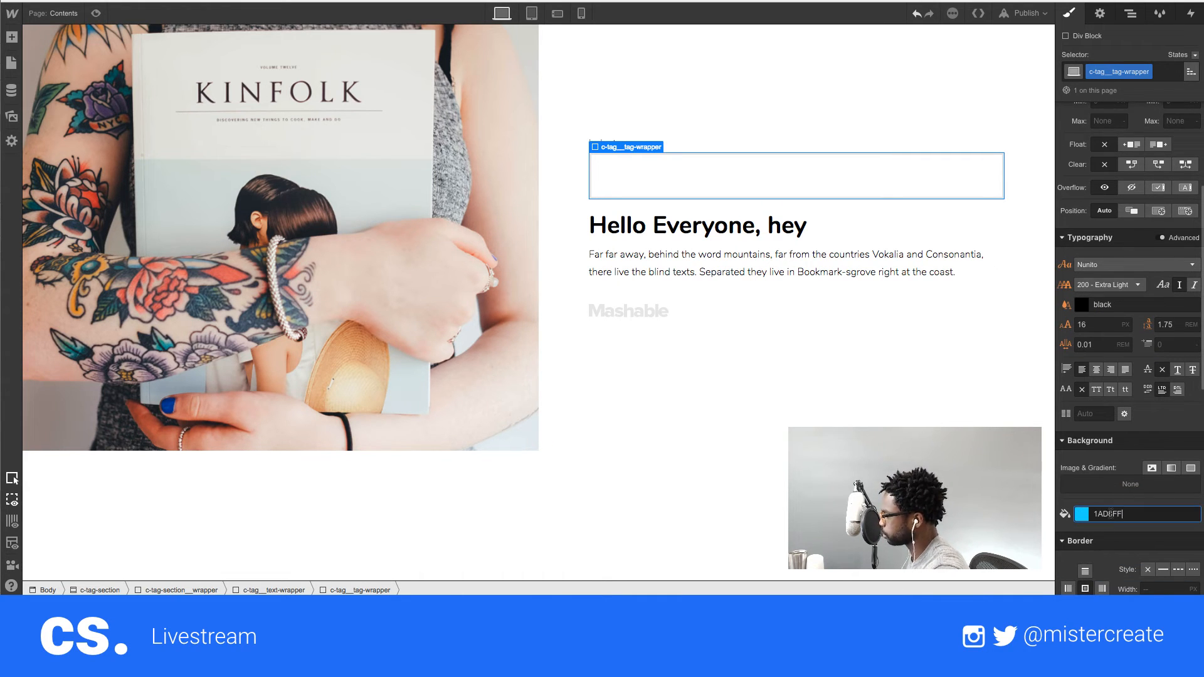
pyautogui.press('Return')
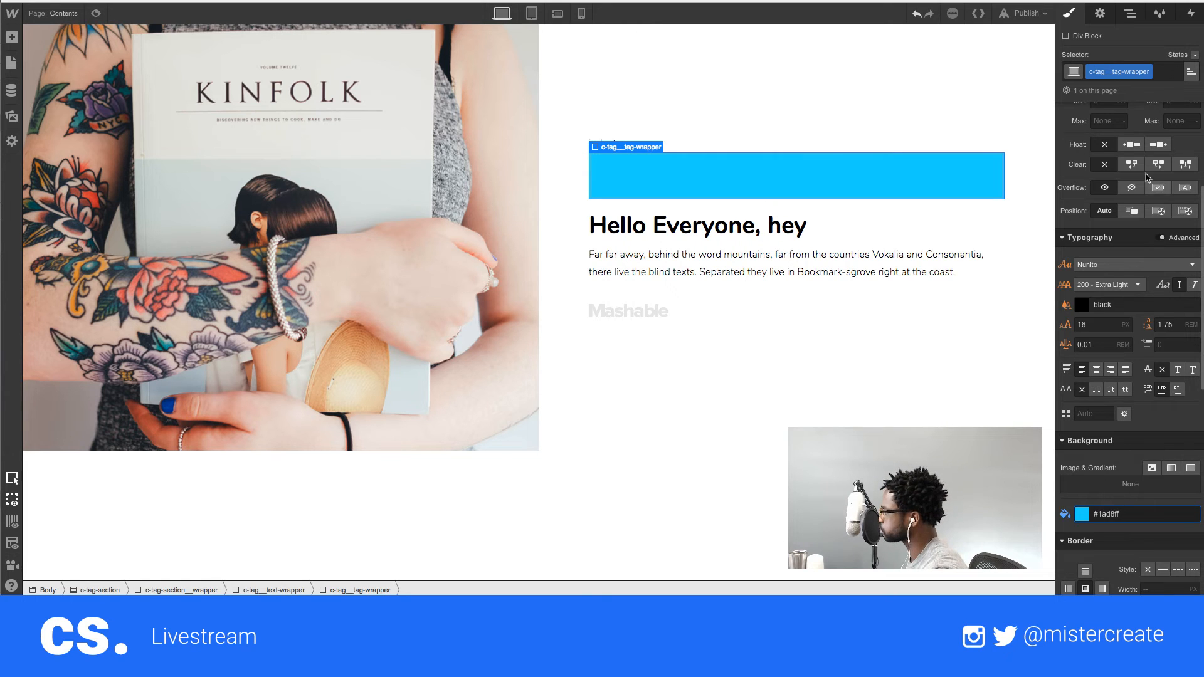
# - Set the display of c-tag__tag-wrapper to inline-block and nest the industry text block inside it
pyautogui.scroll(3, 1147, 228)
pyautogui.click(1105, 150)
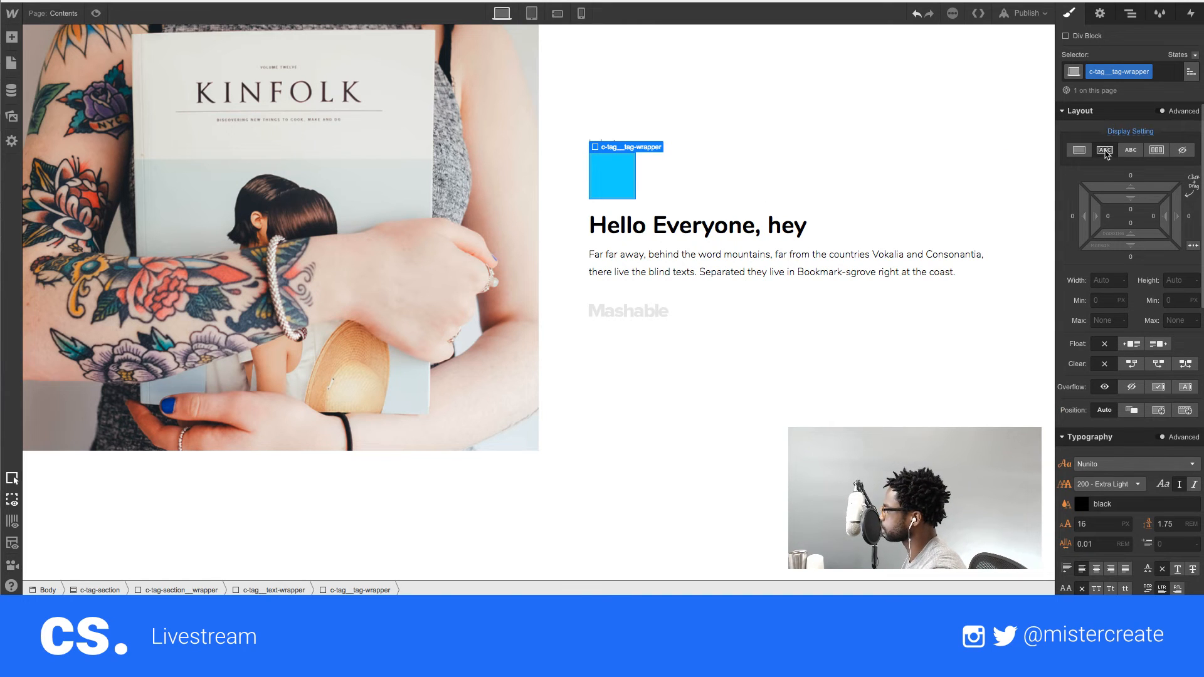
pyautogui.click(1130, 14)
pyautogui.moveTo(1123, 151); pyautogui.dragTo(1128, 164)
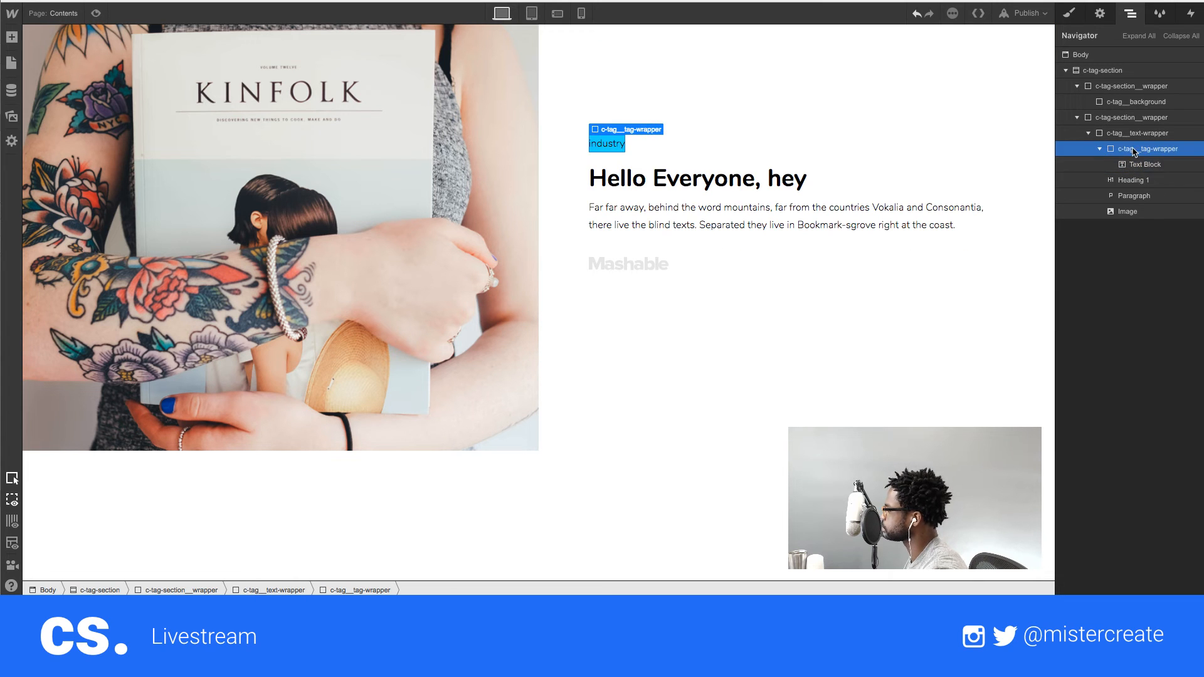
# - Set the padding of c-tag__tag-wrapper to 0.5 rem at top and bottom and 1 rem at left and right
pyautogui.press('s')
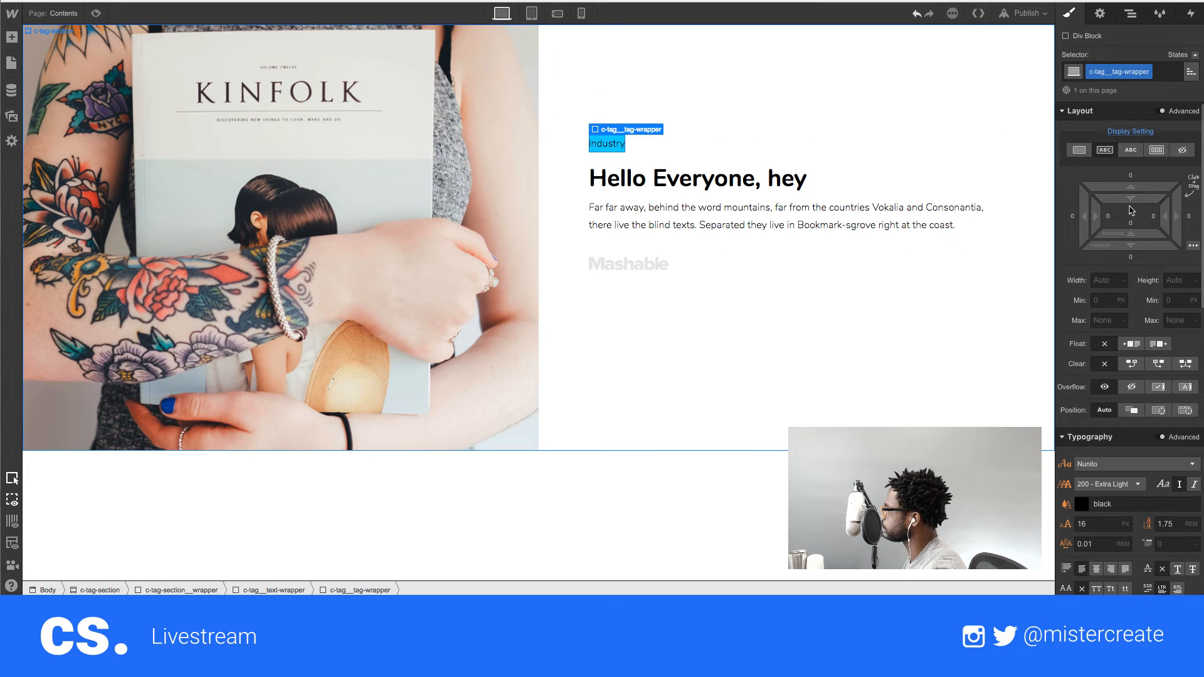
pyautogui.click(1131, 210)
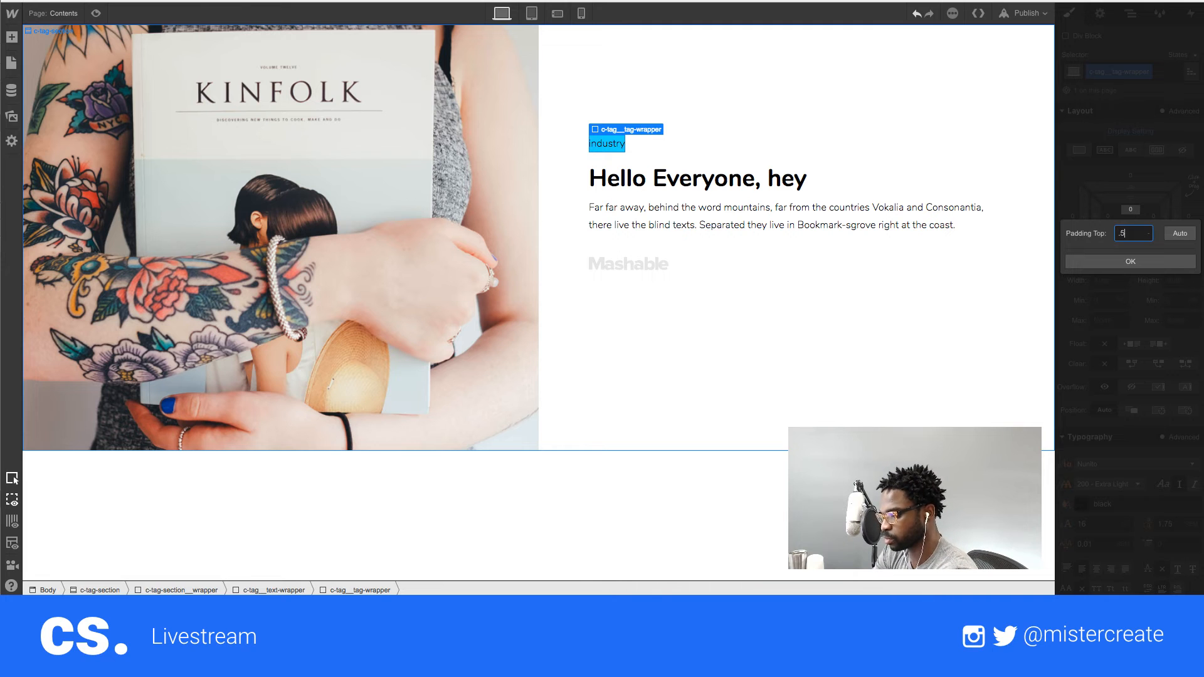
pyautogui.press('Return')
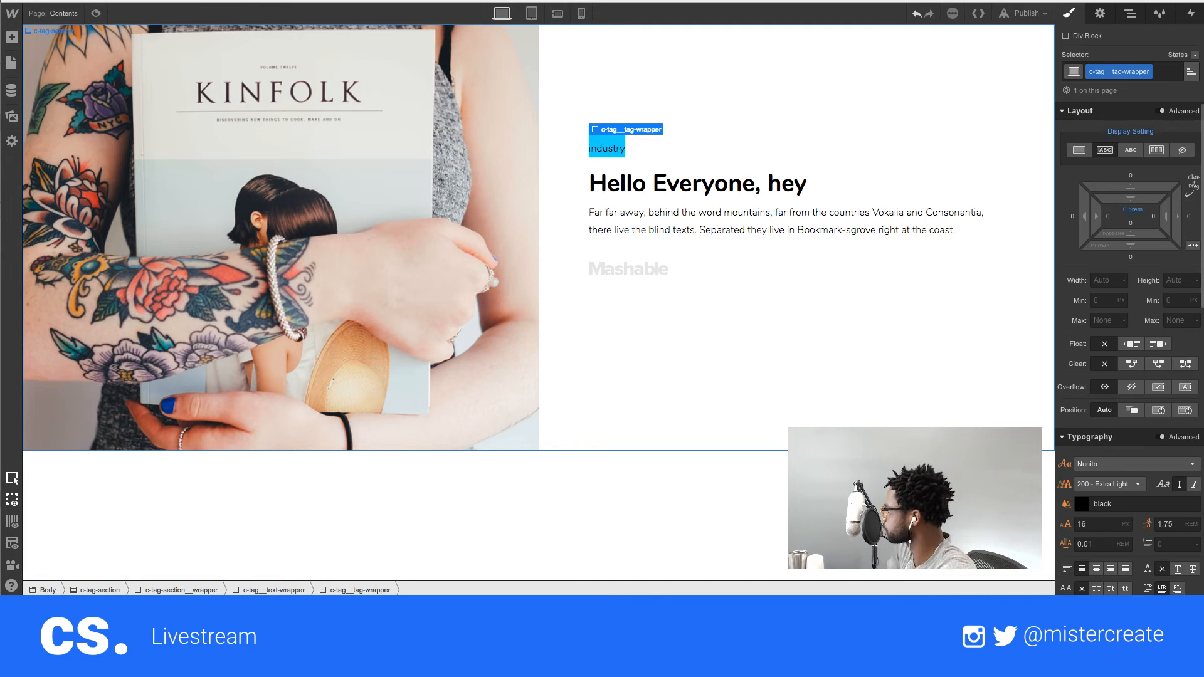
pyautogui.click(1109, 216)
pyautogui.write('1rem')
pyautogui.press('Return')
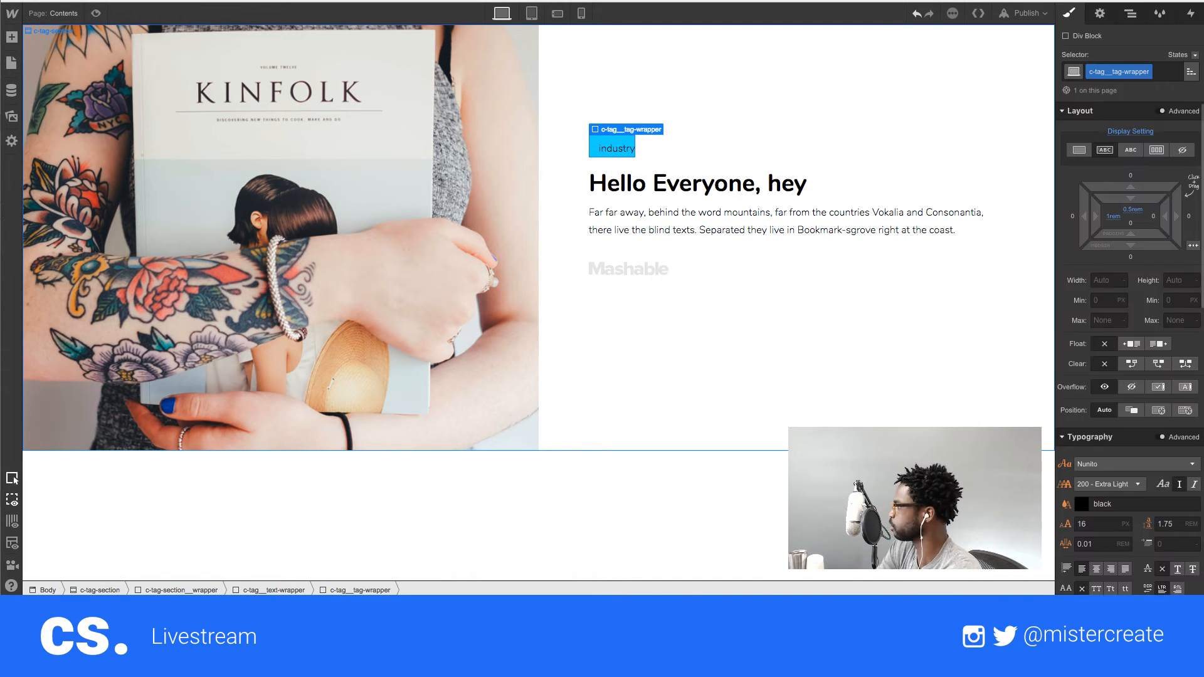
pyautogui.keyDown('alt'); pyautogui.click(1135, 203); pyautogui.keyUp('alt')
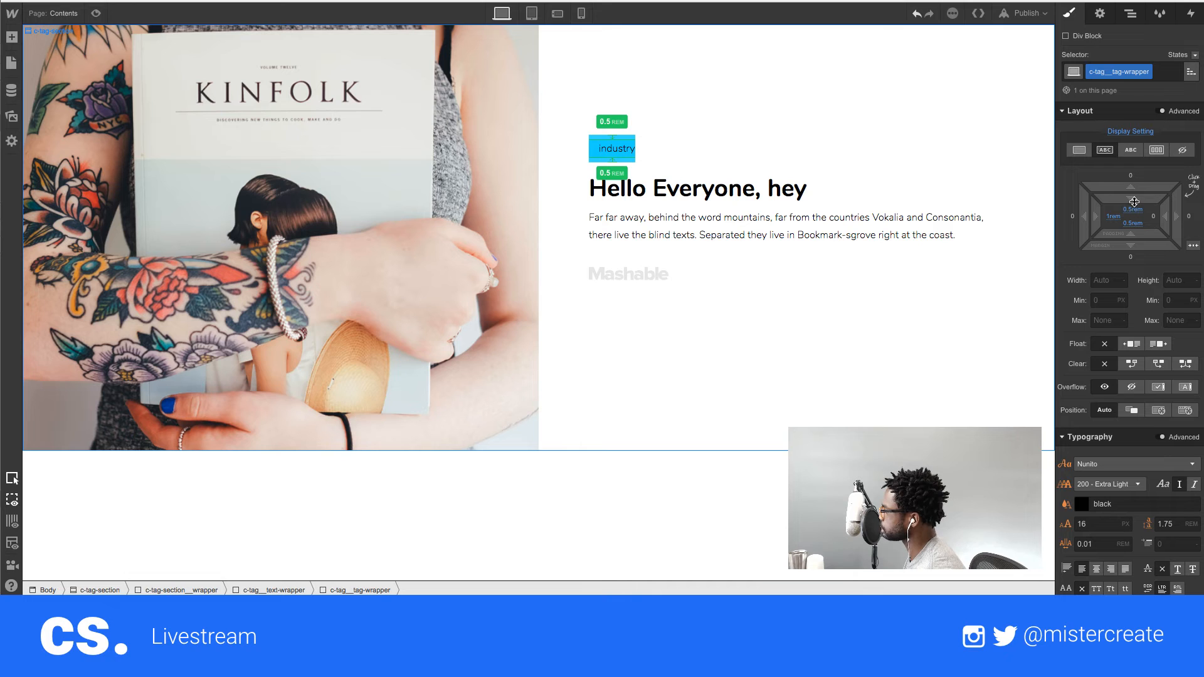
pyautogui.keyDown('alt'); pyautogui.click(1098, 215); pyautogui.keyUp('alt')
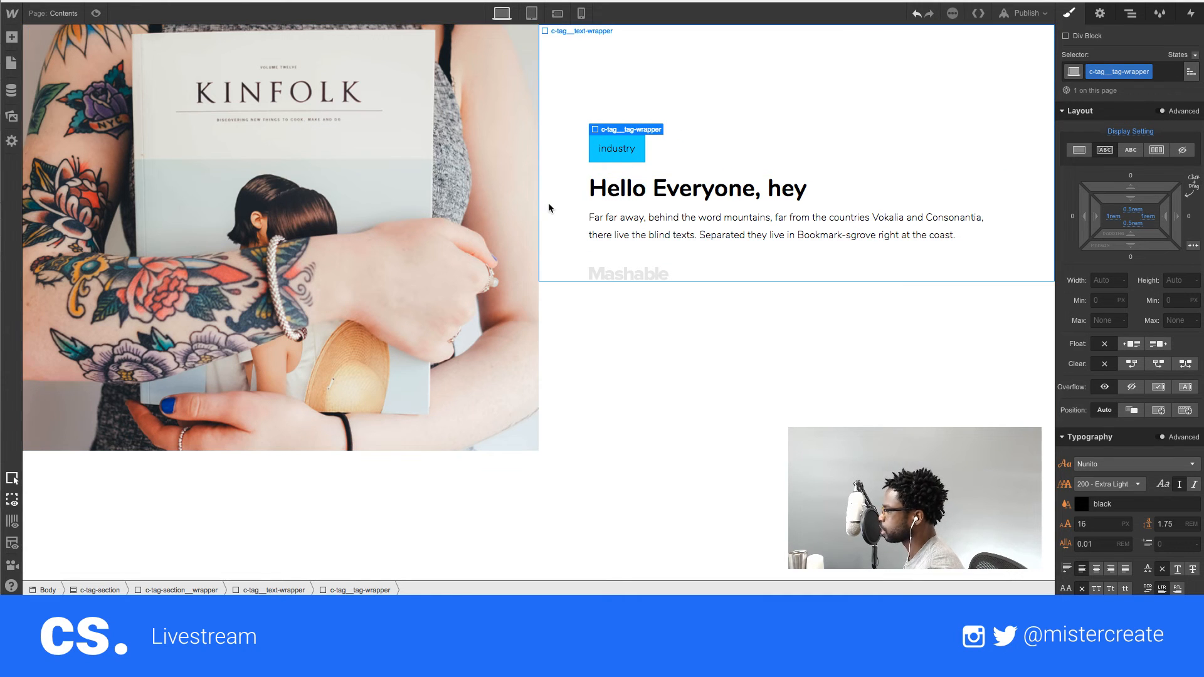
# - Inspect the fill, opacity and radius of the industry tag's background in the design spec, returning to Webflow
pyautogui.press('super+Tab')
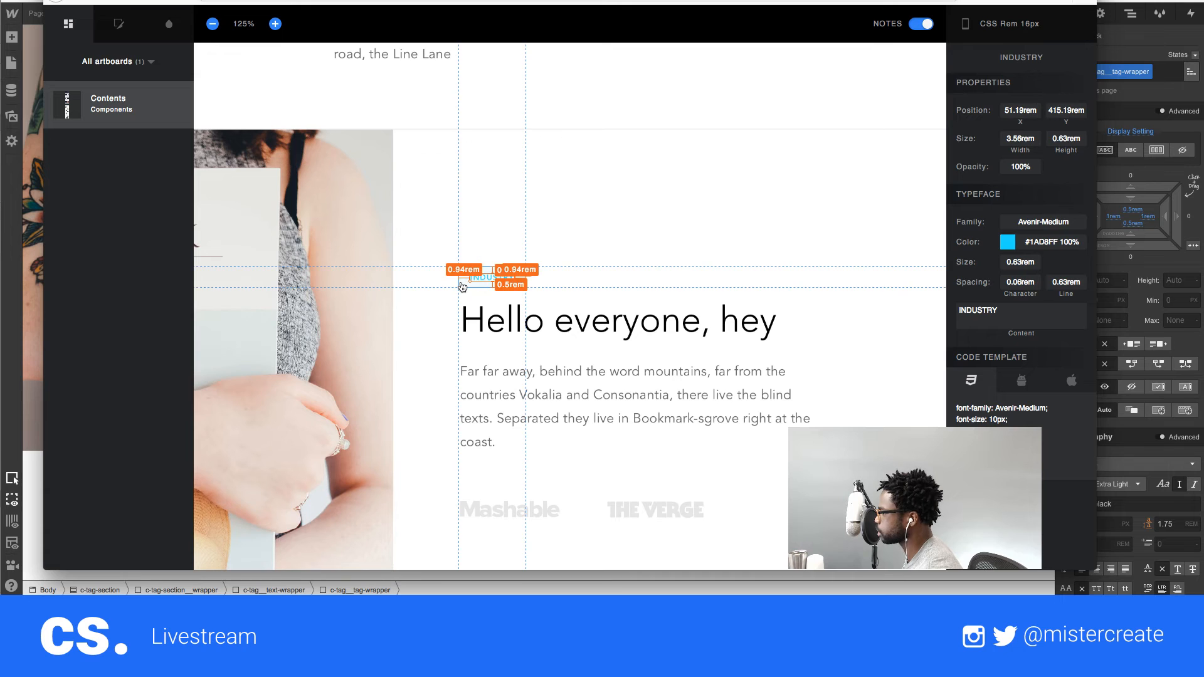
pyautogui.click(463, 286)
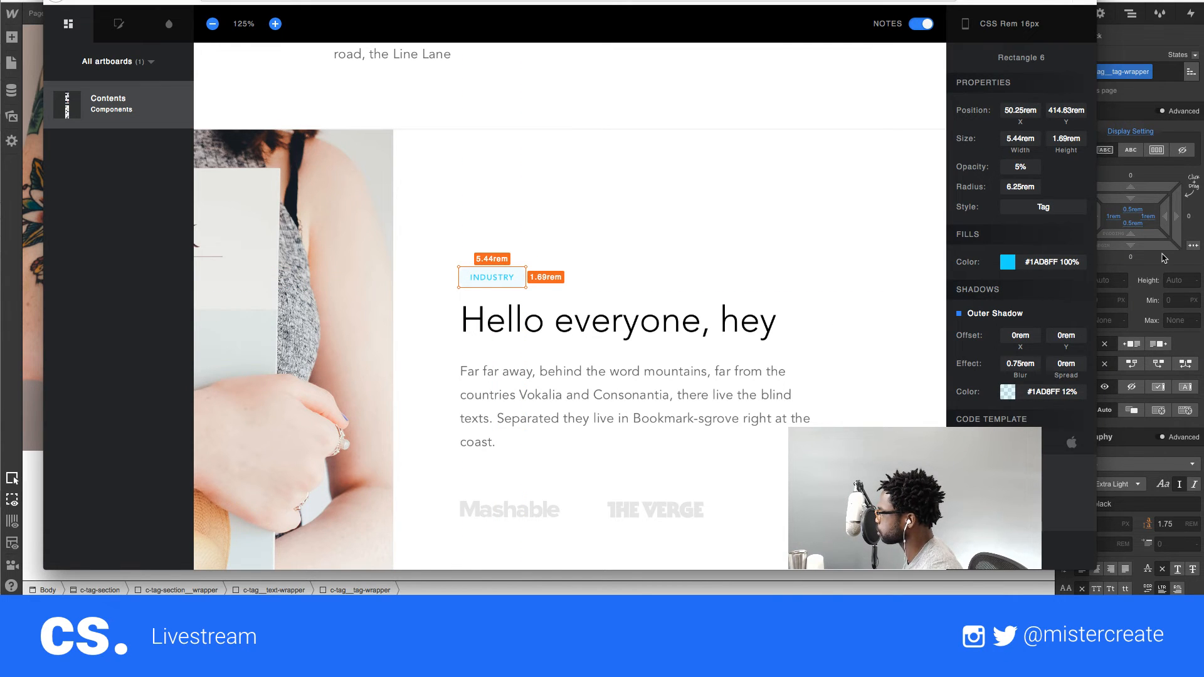
pyautogui.click(1142, 215)
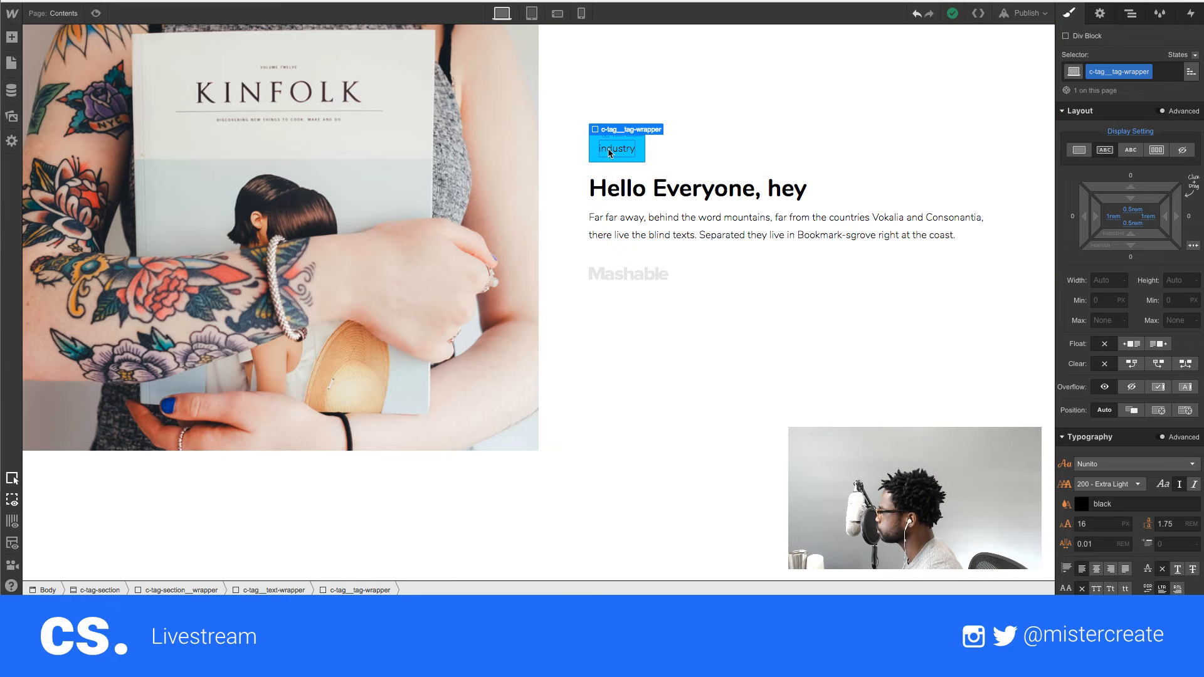
# - Reduce the background color opacity of c-tag__tag-wrapper to 12%
pyautogui.scroll(-3, 1157, 489)
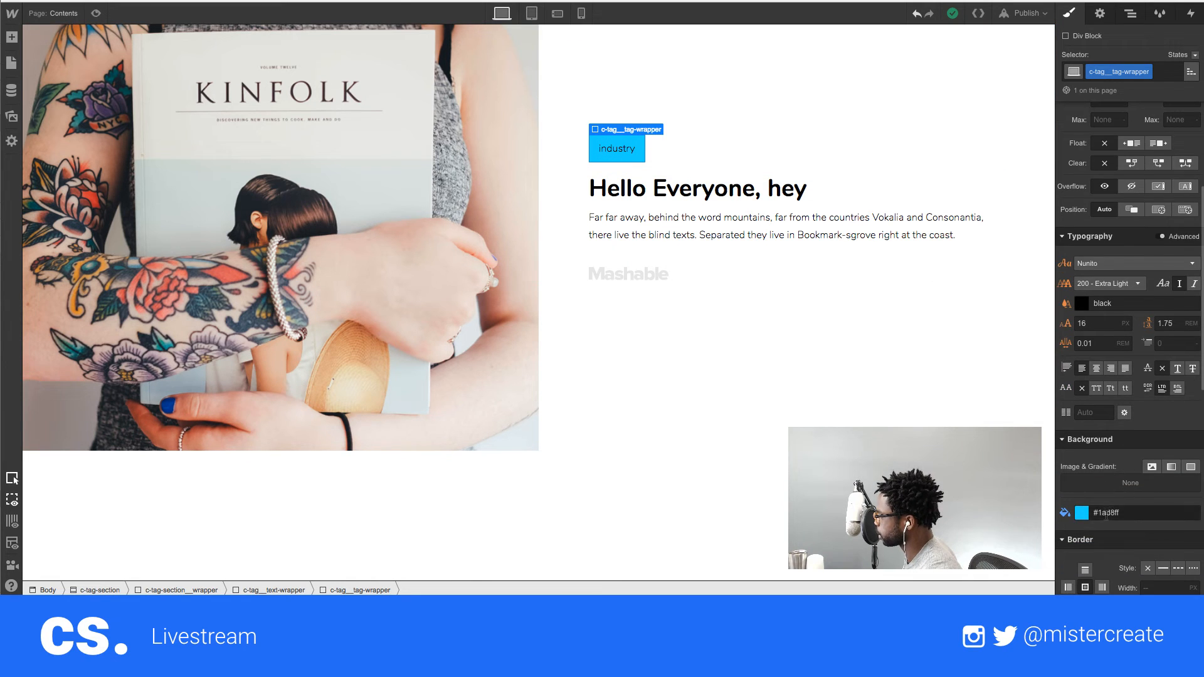
pyautogui.scroll(-2, 1103, 514)
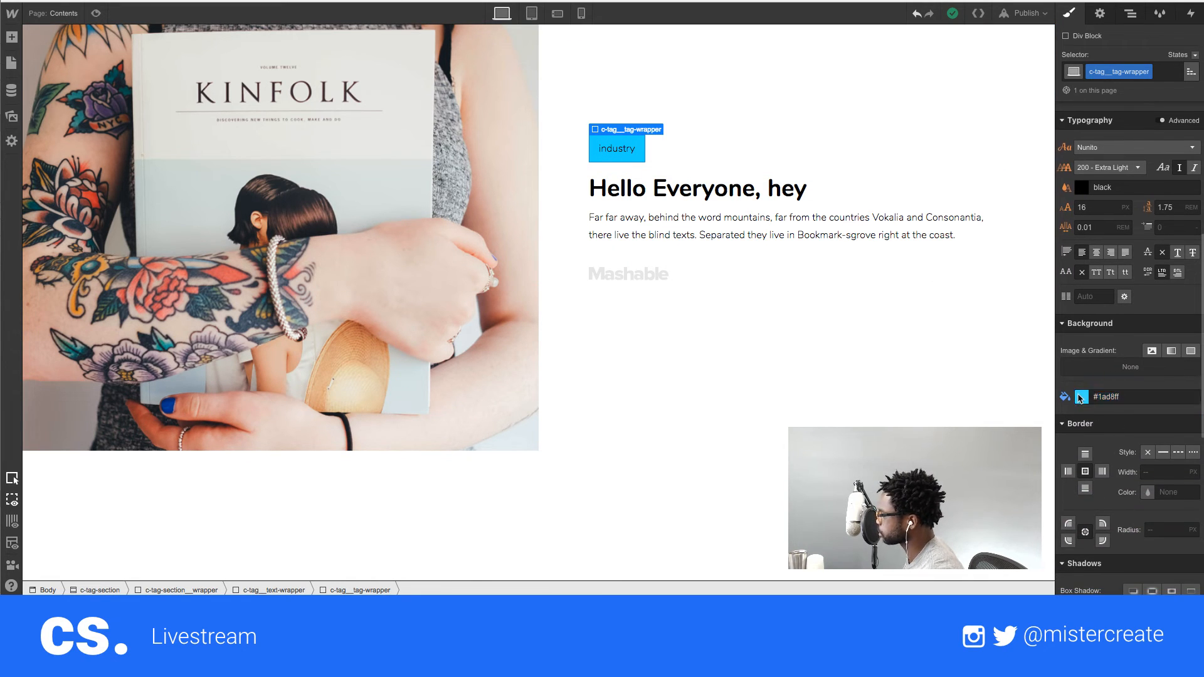
pyautogui.click(1081, 397)
pyautogui.click(1171, 538)
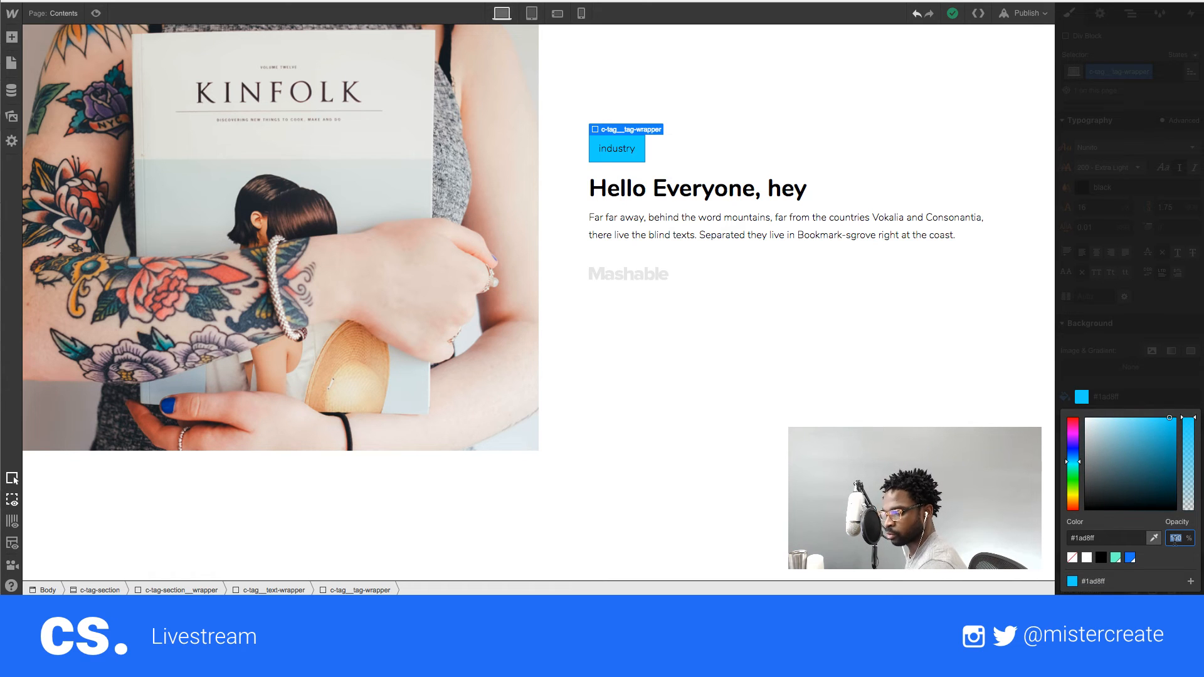
pyautogui.write('12')
pyautogui.press('Return')
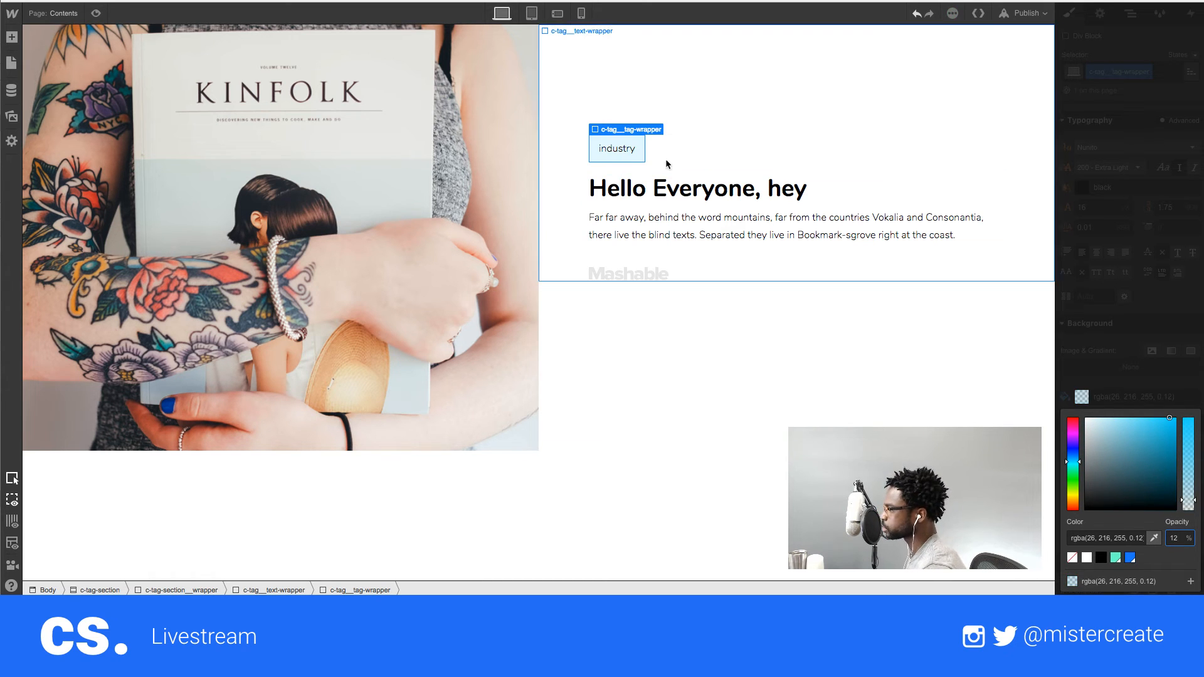
pyautogui.click(1120, 353)
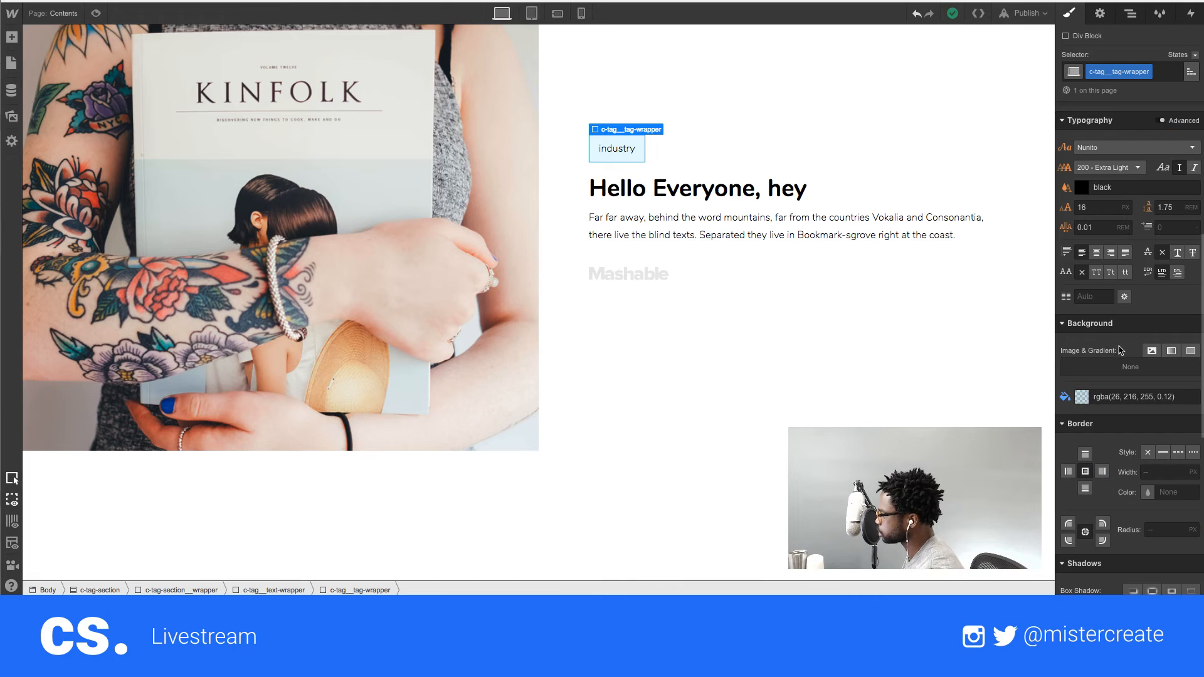
# - Set the text color of c-tag__tag-wrapper to #1ad8ff
pyautogui.scroll(1, 1116, 334)
pyautogui.click(1103, 246)
pyautogui.write('1ad8ff')
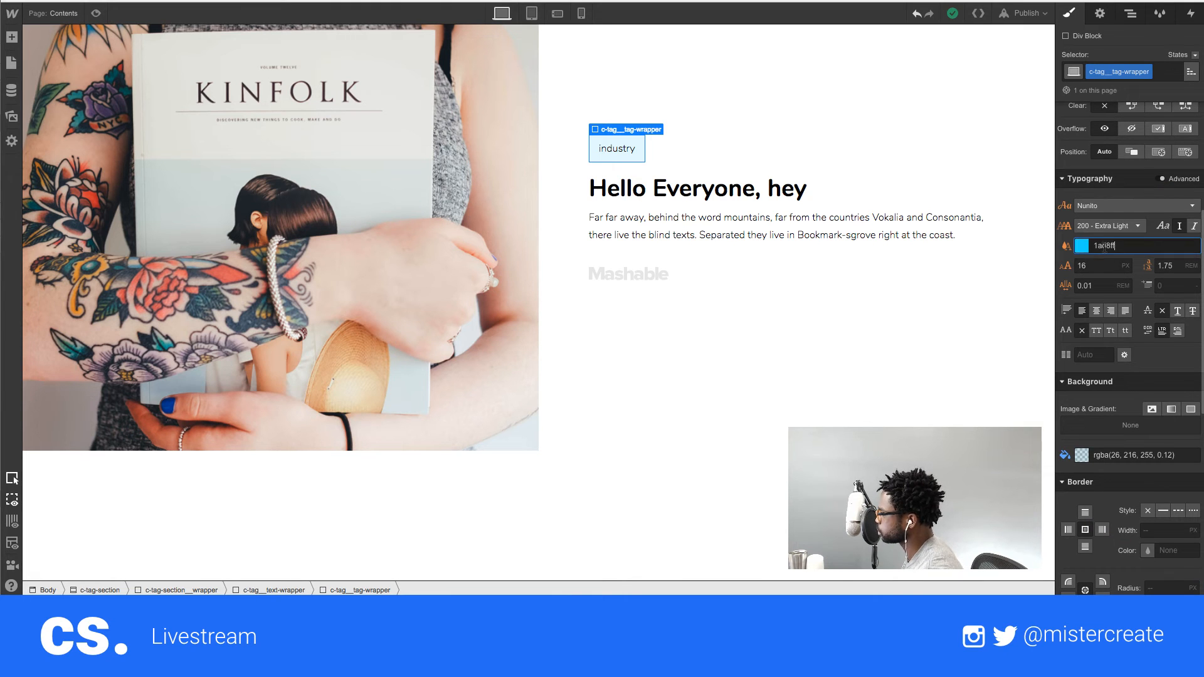
pyautogui.press('Return')
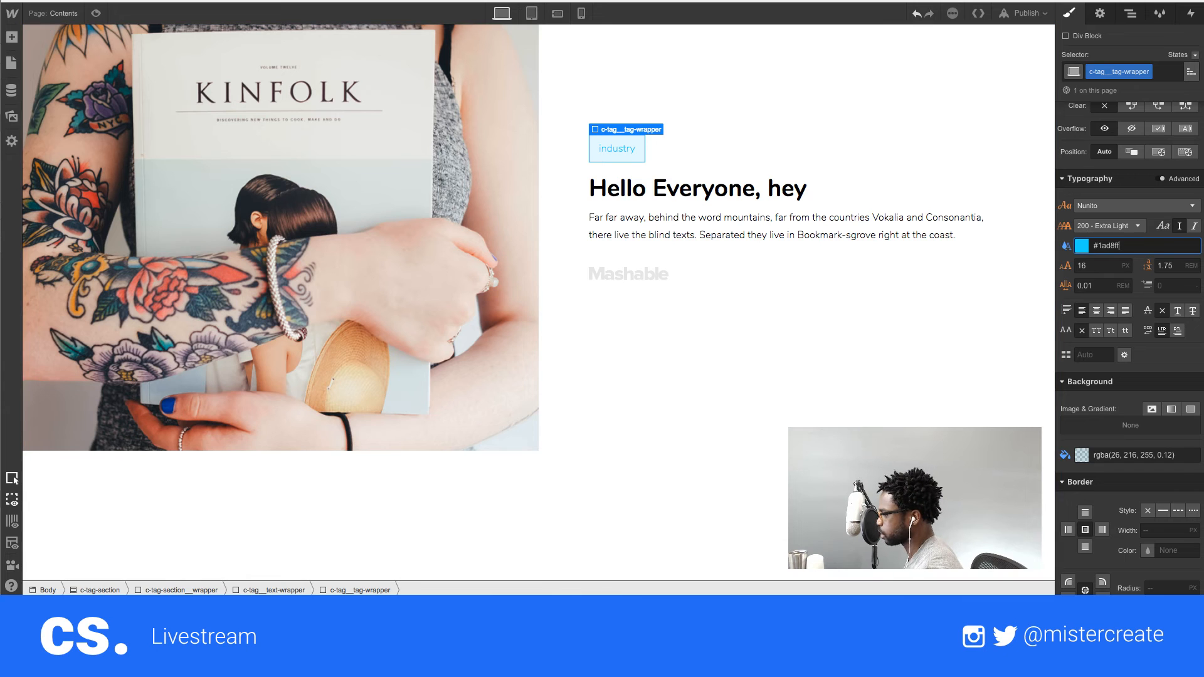
# - Copy the tag rectangle's radius from the design spec and apply 6.25 rem as the border radius of c-tag__tag-wrapper in Webflow
pyautogui.press('super+Tab')
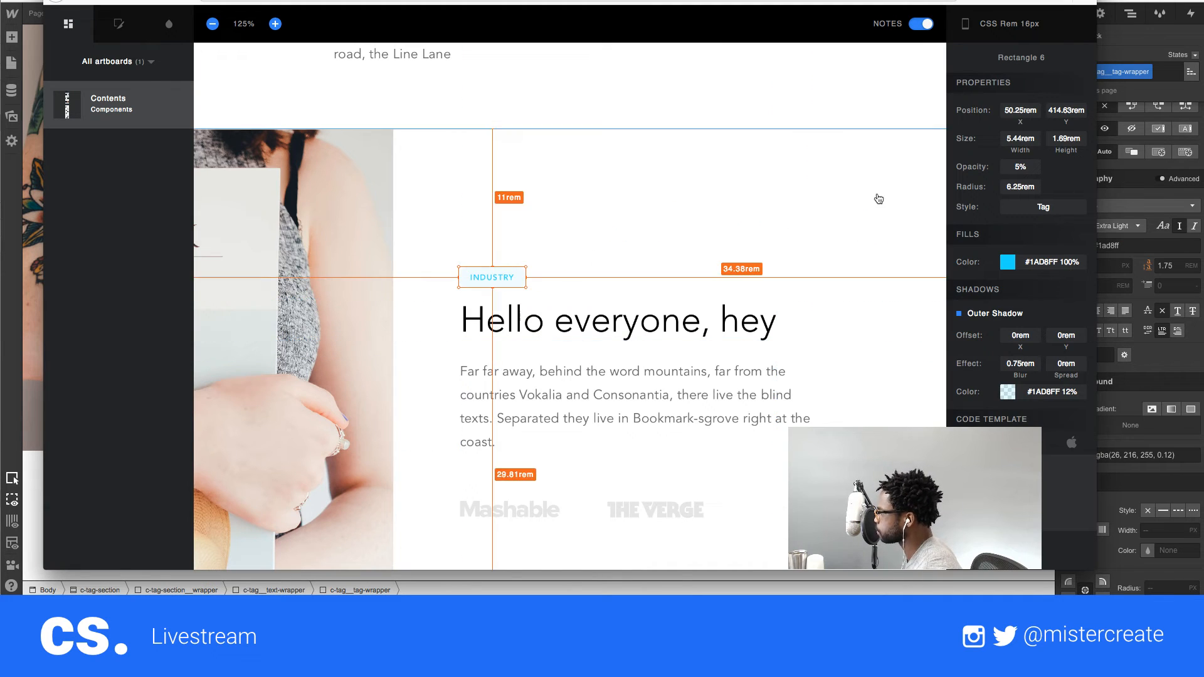
pyautogui.moveTo(1007, 186); pyautogui.dragTo(1036, 186)
pyautogui.hotkey('ctrl', 'c')
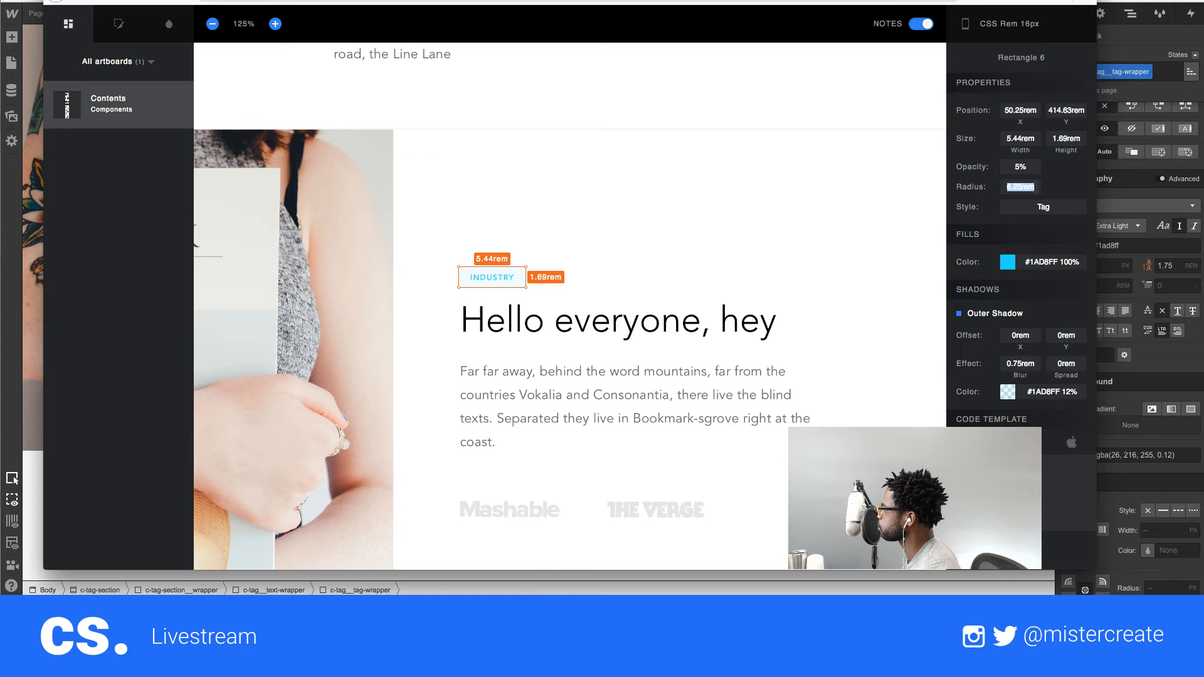
pyautogui.click(1164, 358)
pyautogui.scroll(-10, 1127, 428)
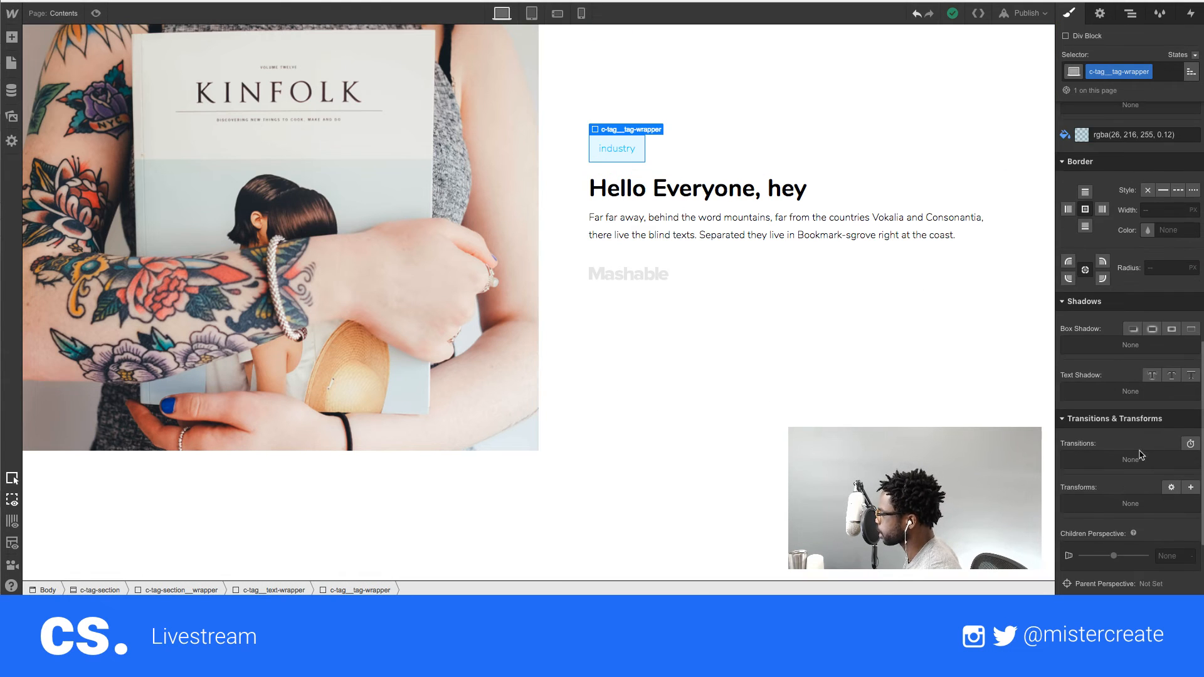
pyautogui.click(1161, 142)
pyautogui.hotkey('ctrl', 'v')
pyautogui.press('Return')
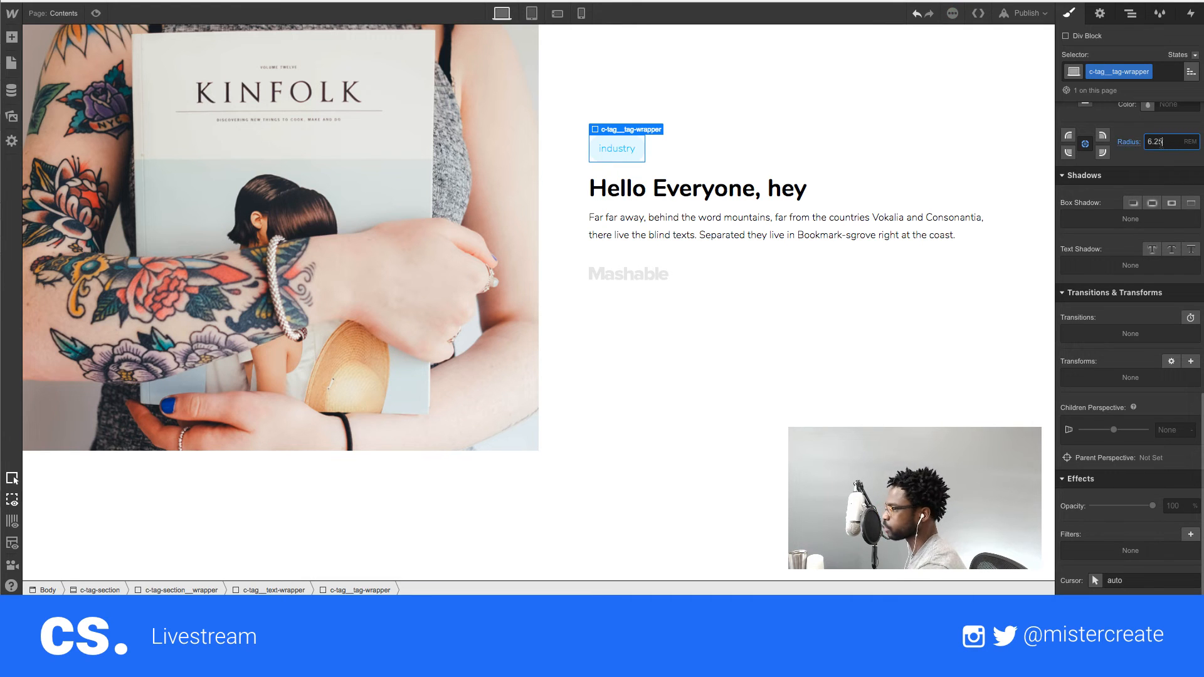
pyautogui.click(746, 121)
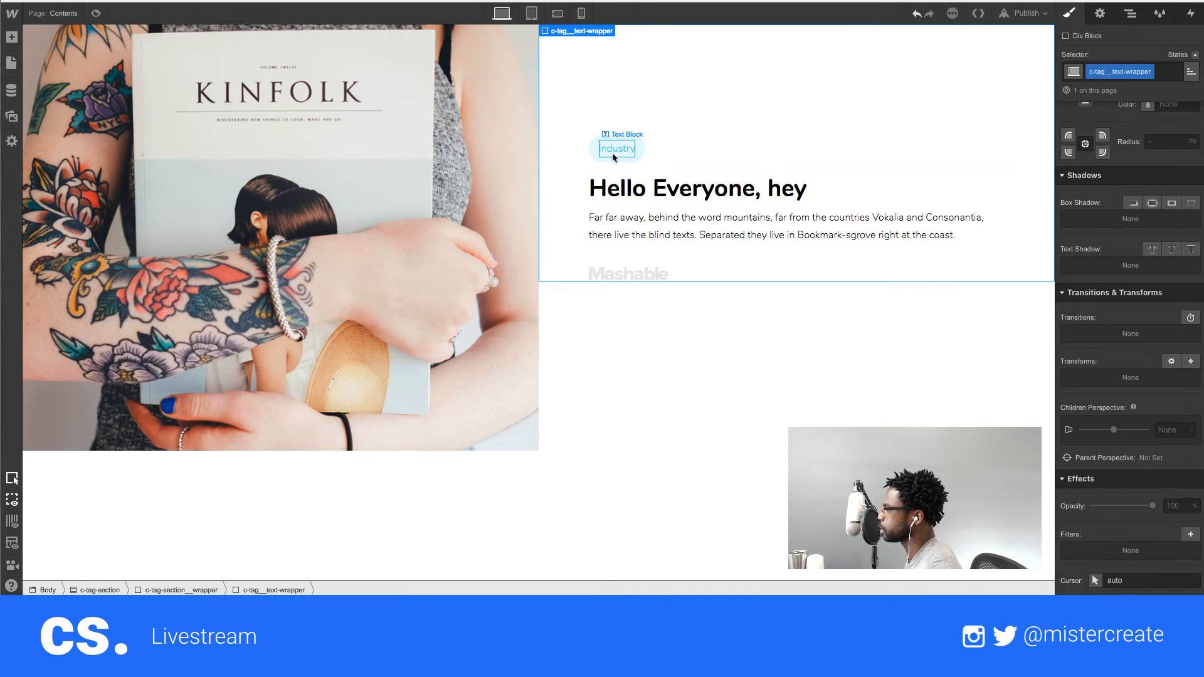
# - Check the industry label's typography in the design spec and set the font size of c-tag__tag-wrapper to 0.63 rem in Webflow
pyautogui.click(616, 158)
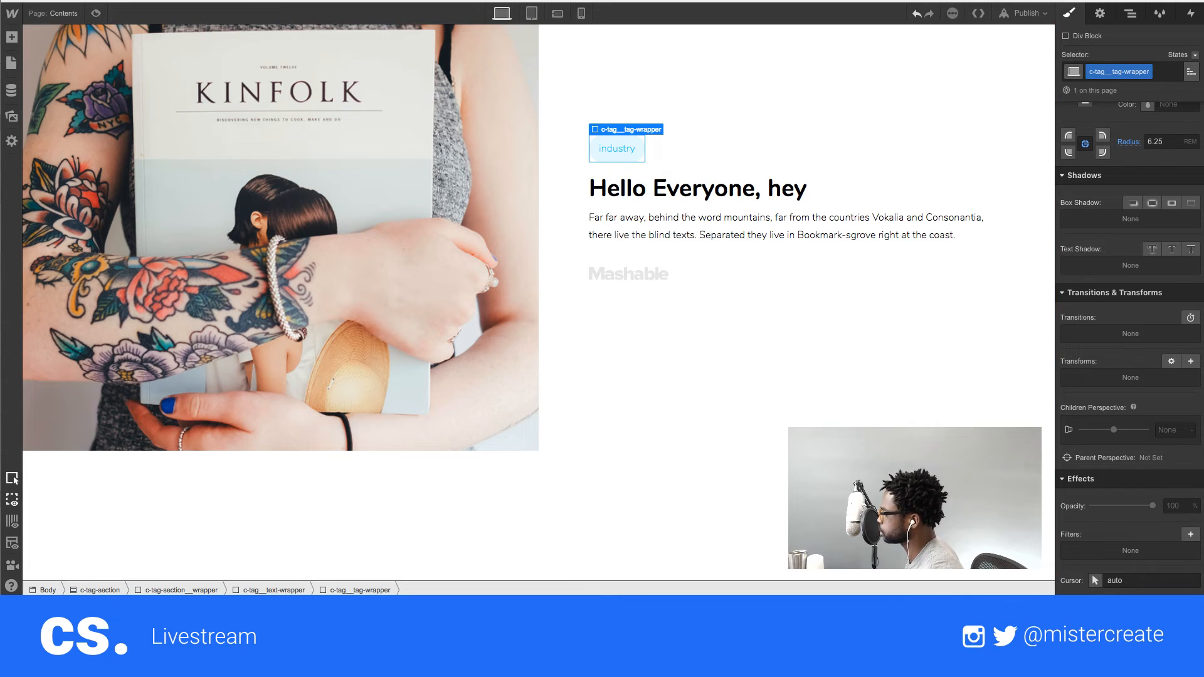
pyautogui.press('super+Tab')
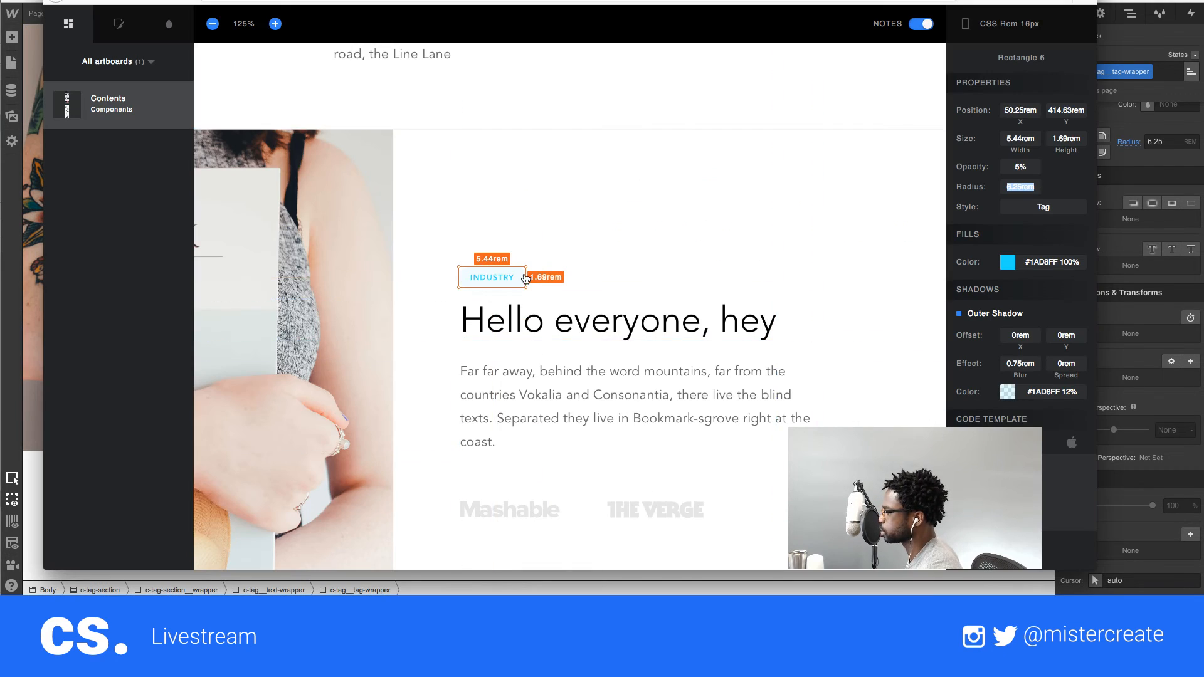
pyautogui.click(494, 279)
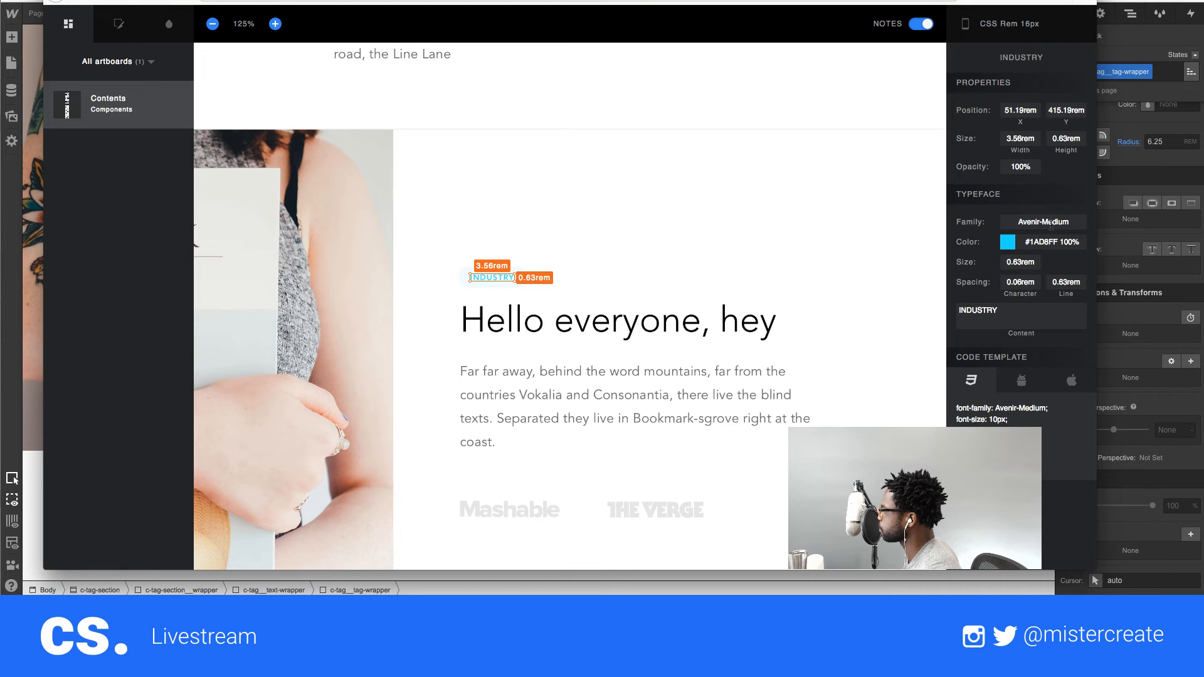
pyautogui.moveTo(1005, 264); pyautogui.dragTo(1037, 263)
pyautogui.hotkey('ctrl', 'Right')
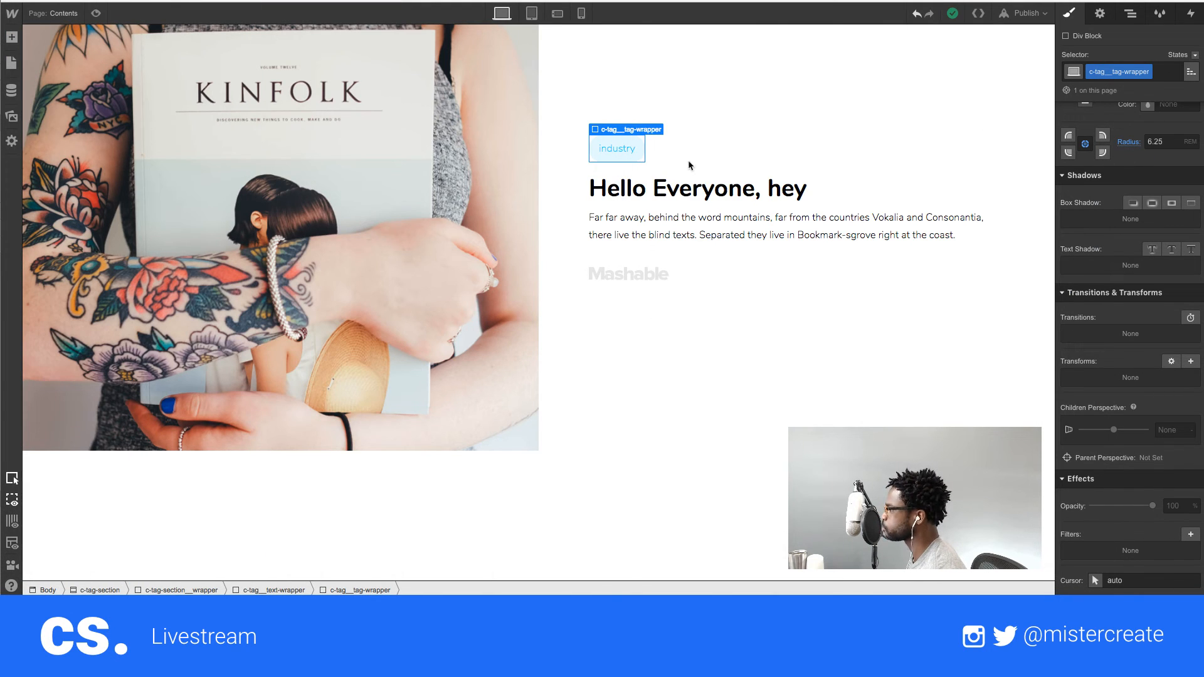
pyautogui.scroll(1, 1182, 256)
pyautogui.scroll(10, 1181, 256)
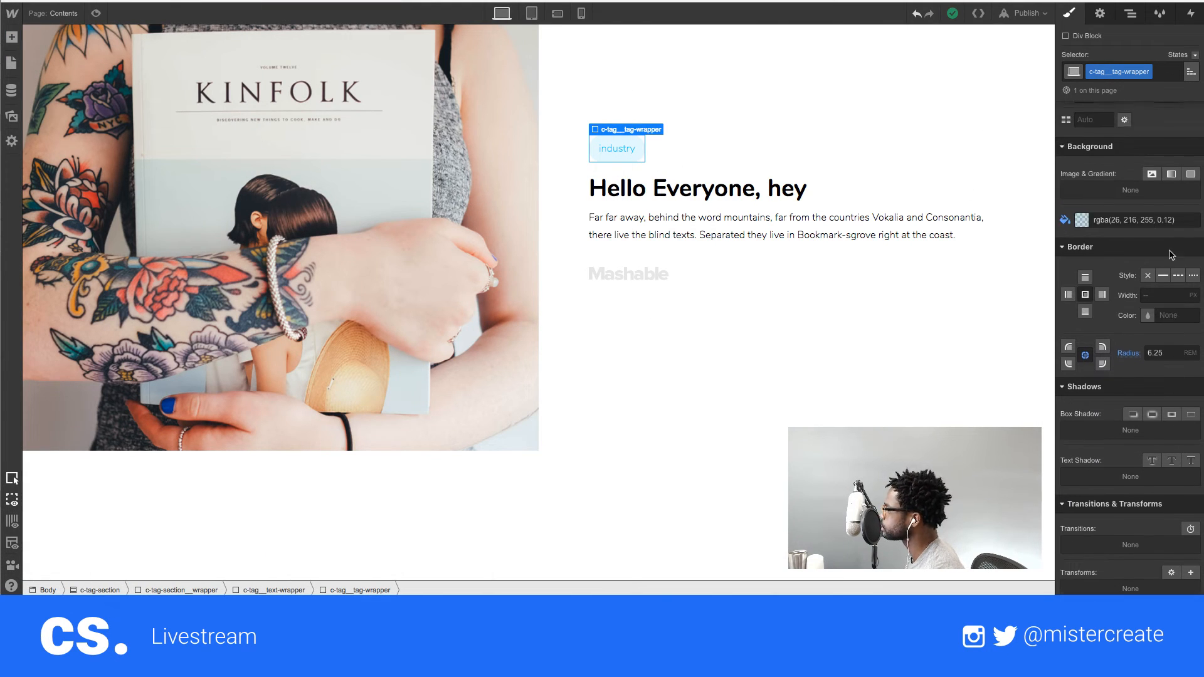
pyautogui.click(1094, 246)
pyautogui.write('0.63rem')
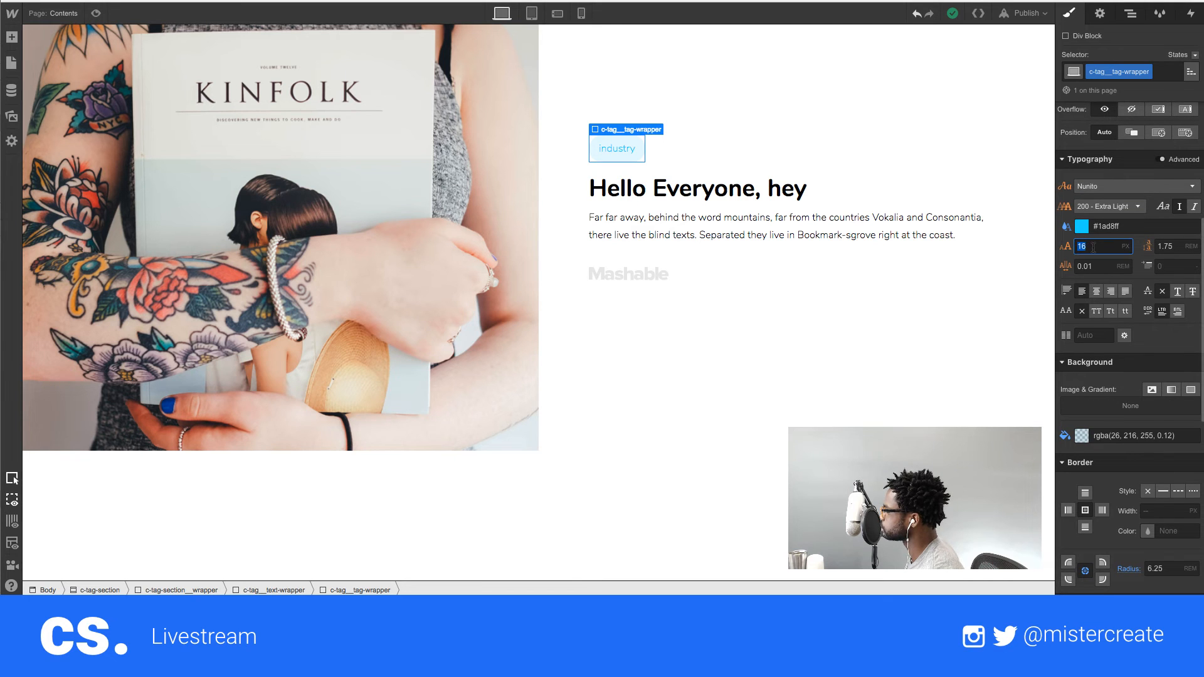
pyautogui.press('Return')
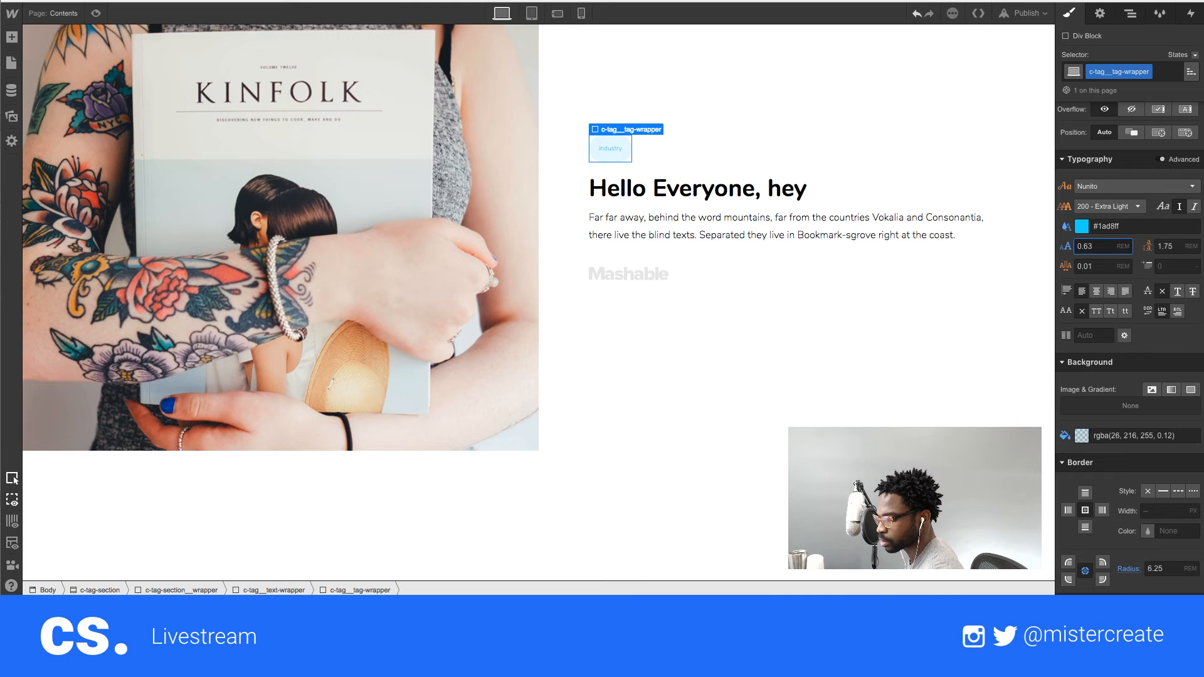
pyautogui.press('Escape')
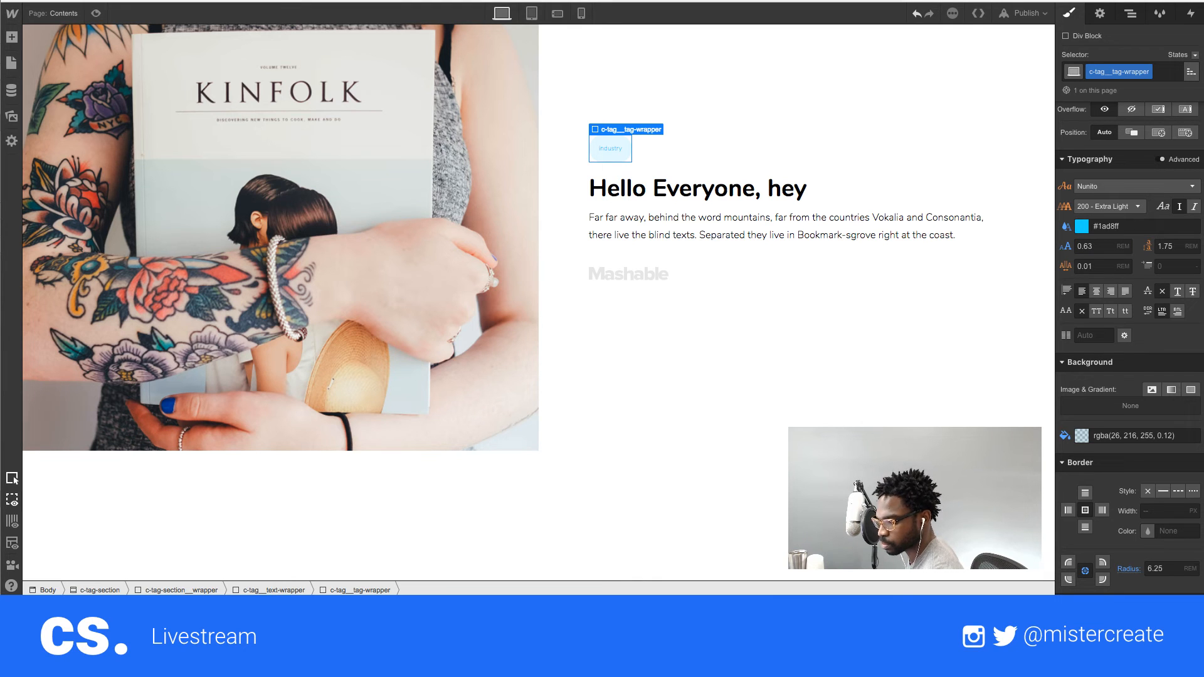
# - Set the letter spacing of c-tag__tag-wrapper to 0.06 rem and its line height to 0.63 rem
pyautogui.click(1086, 264)
pyautogui.write('0.06rem')
pyautogui.press('Return')
pyautogui.press('Escape')
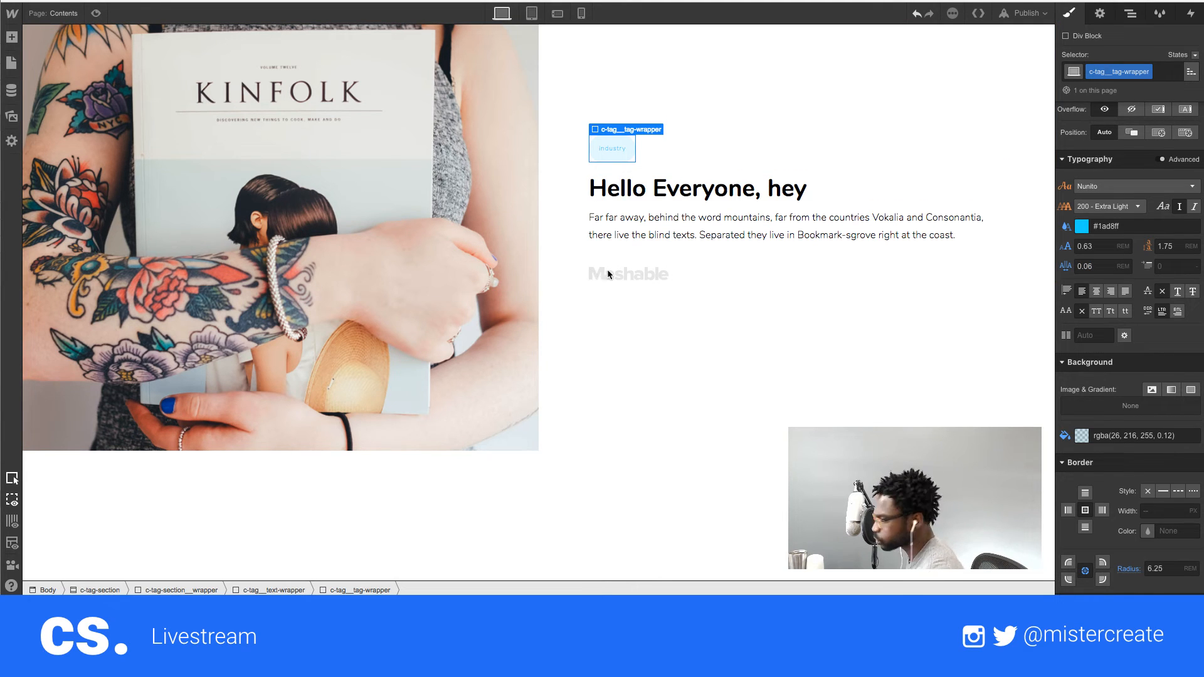
pyautogui.click(1168, 245)
pyautogui.write('0.63rem')
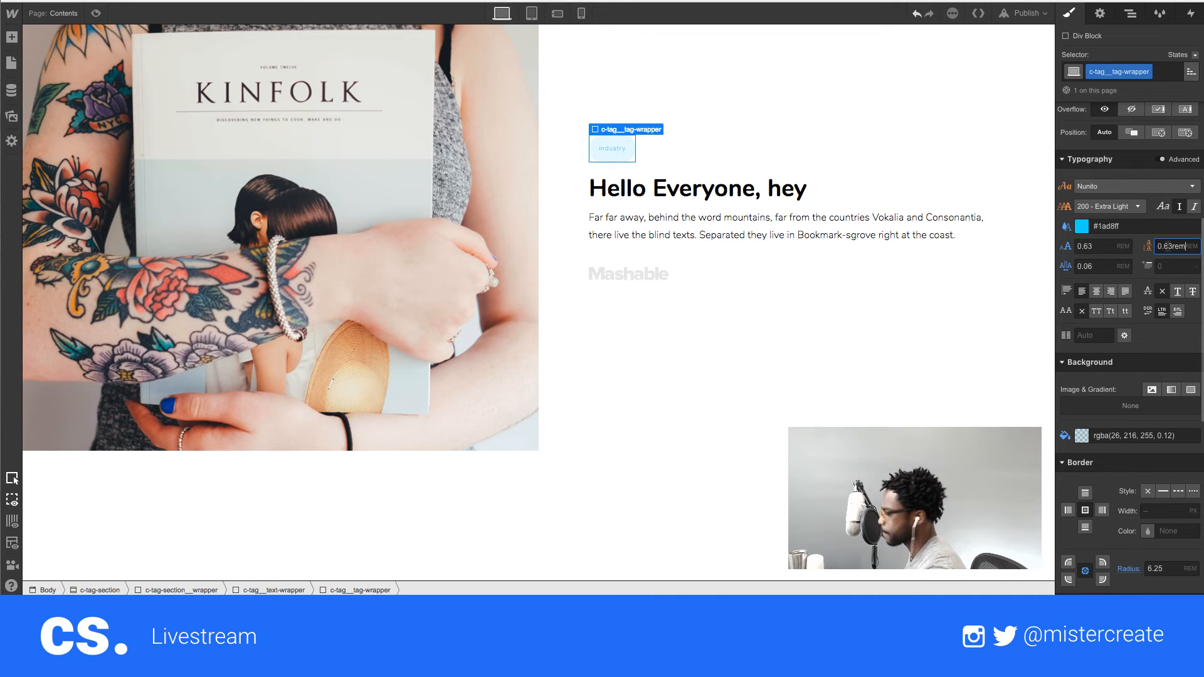
pyautogui.press('Return')
# - Make the industry tag's text uppercase and set its font weight to 600 - Semi Bold
pyautogui.click(1096, 311)
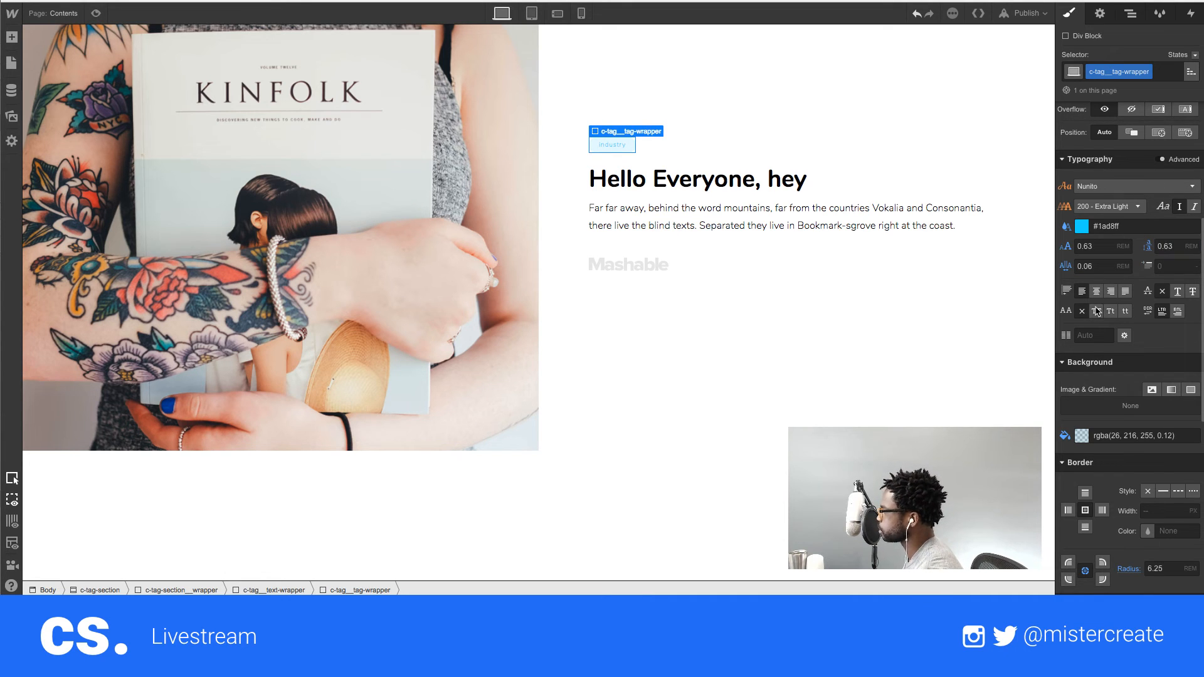
pyautogui.click(1107, 207)
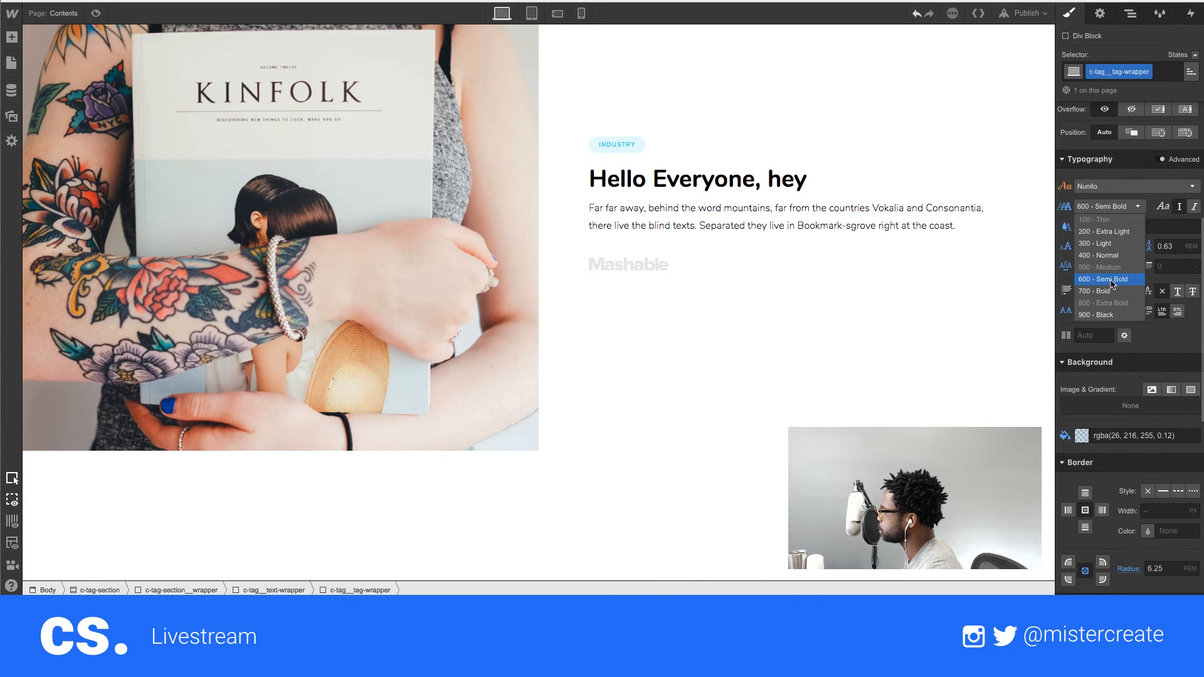
pyautogui.click(1120, 280)
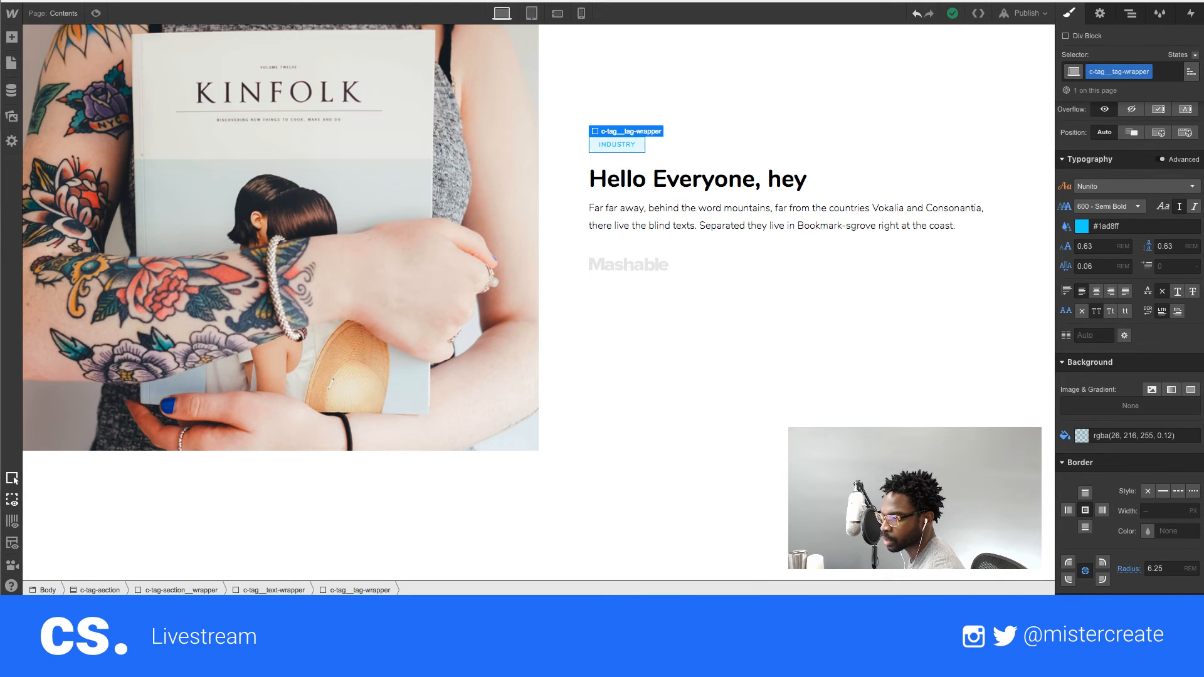
pyautogui.click(715, 182)
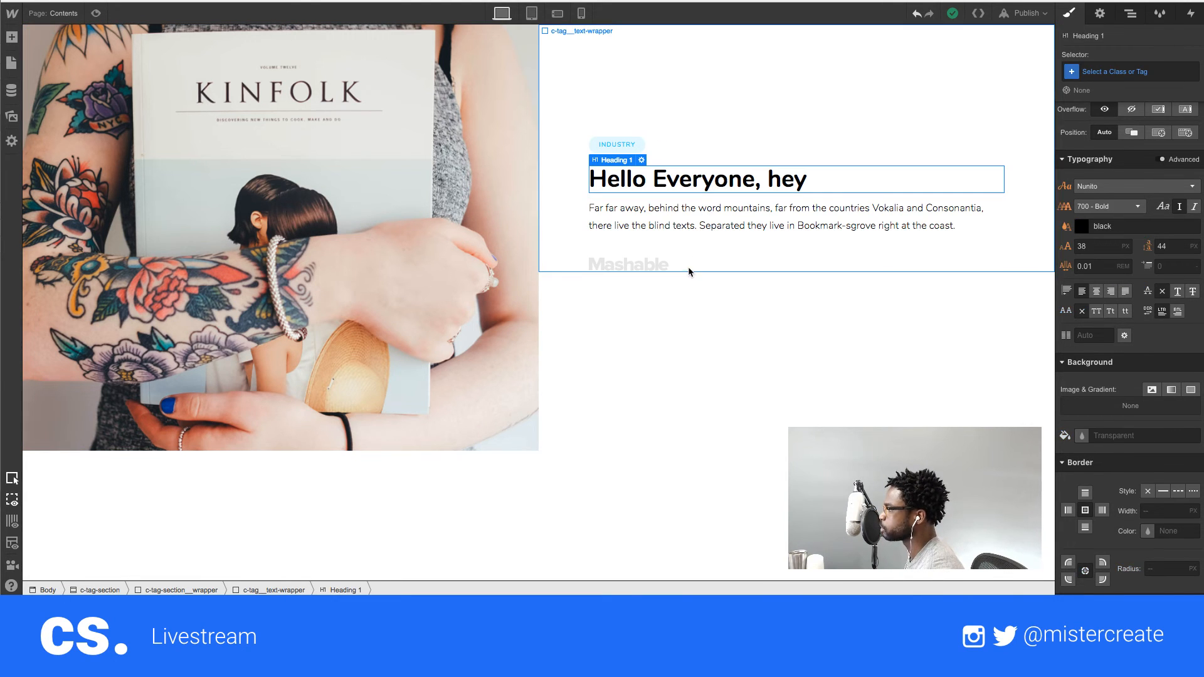
# - Change the line height of c-tag__tag-wrapper to a unitless value of 1
pyautogui.click(610, 153)
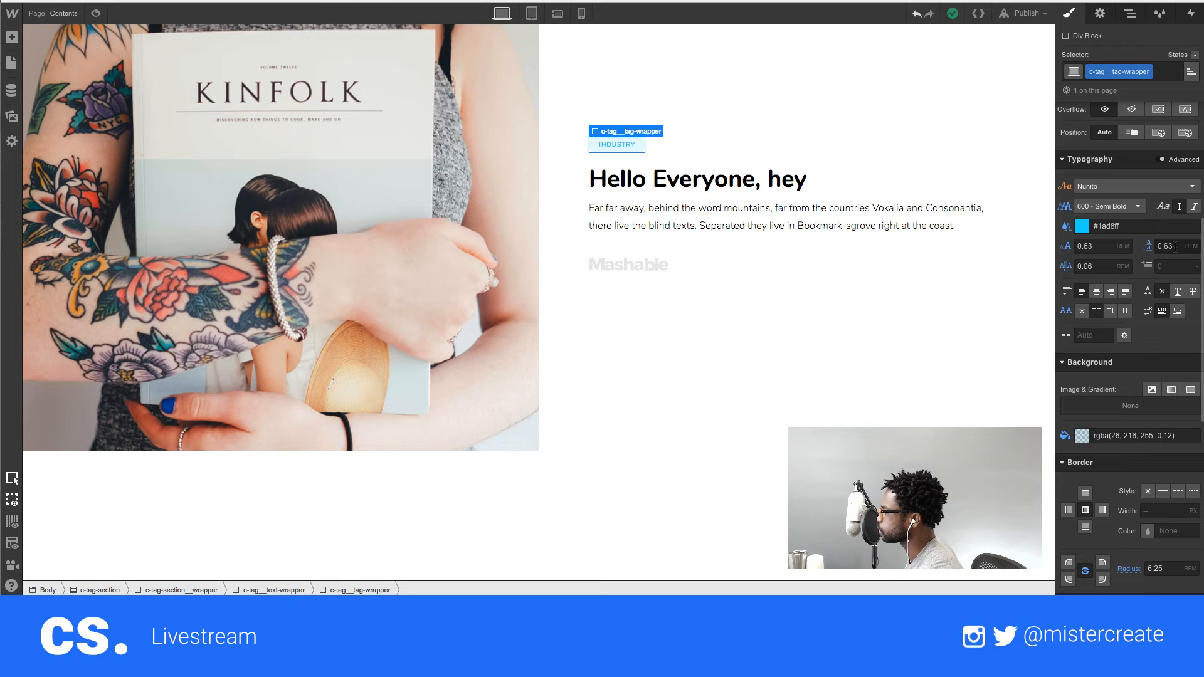
pyautogui.scroll(4, 1160, 242)
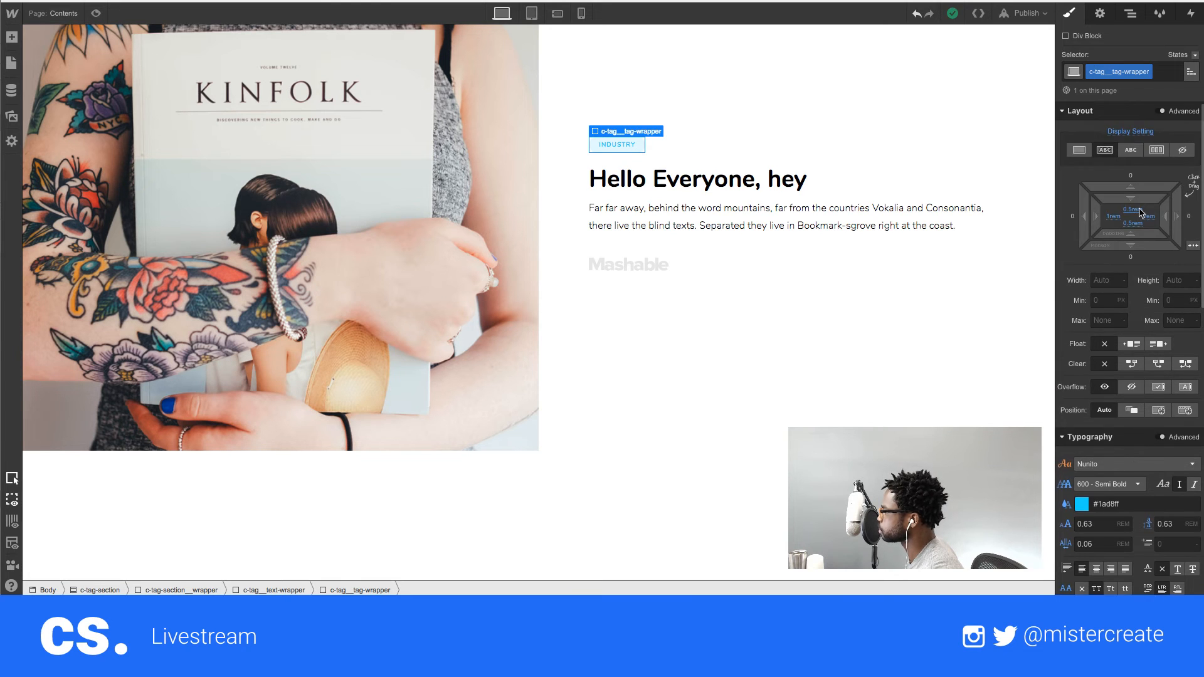
pyautogui.scroll(-4, 1159, 237)
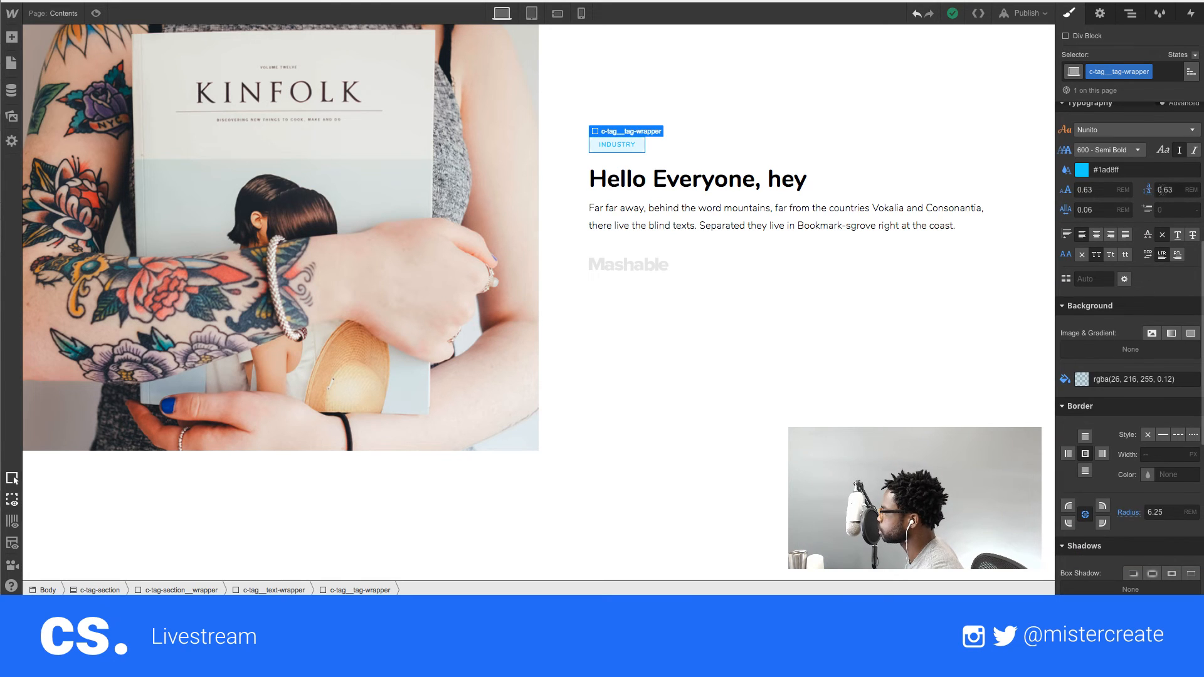
pyautogui.click(1178, 190)
pyautogui.write('0')
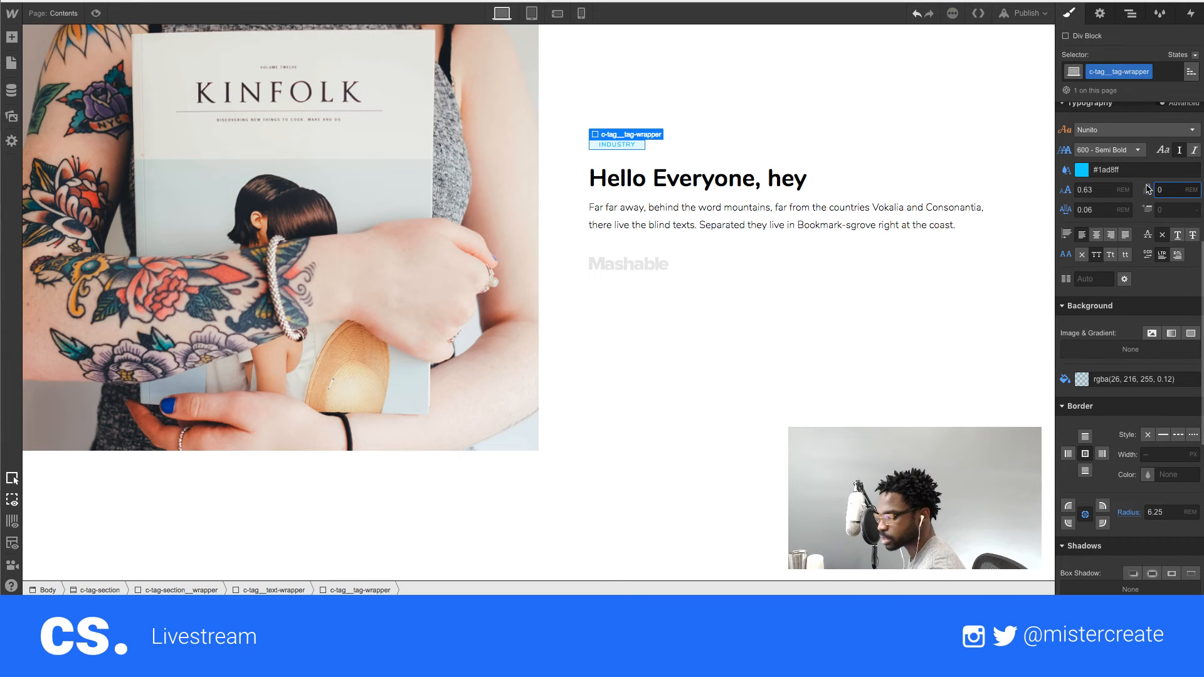
pyautogui.moveTo(1164, 190); pyautogui.dragTo(1142, 191)
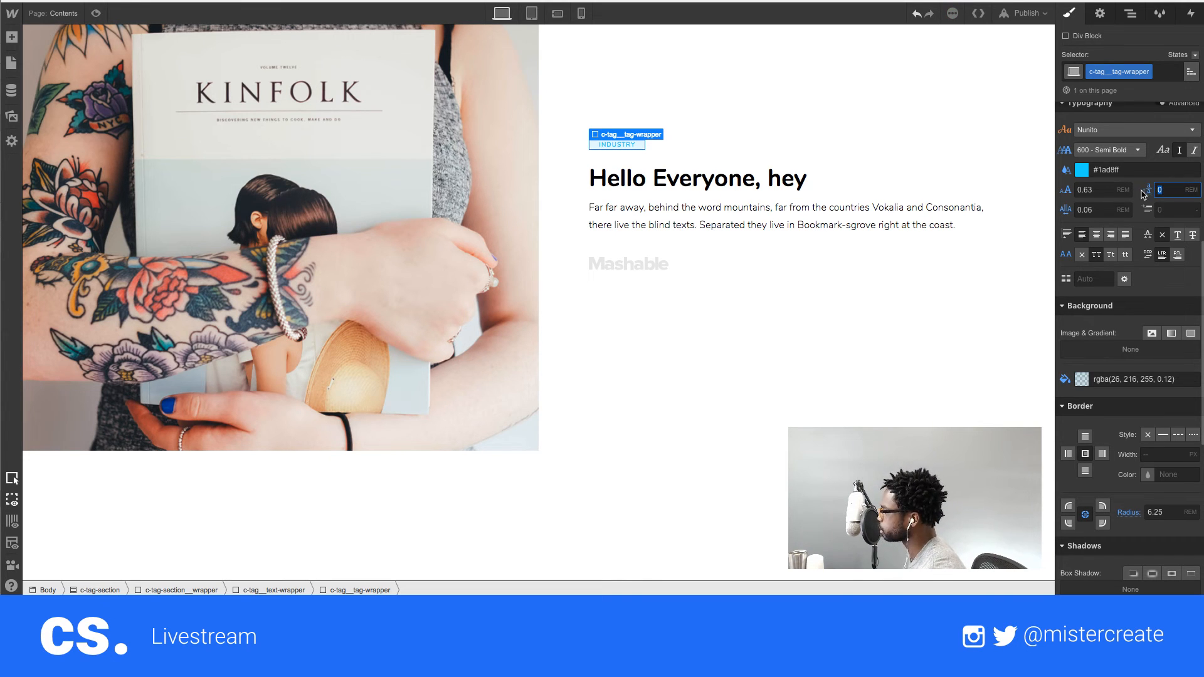
pyautogui.write('1')
pyautogui.click(1190, 189)
pyautogui.click(1188, 210)
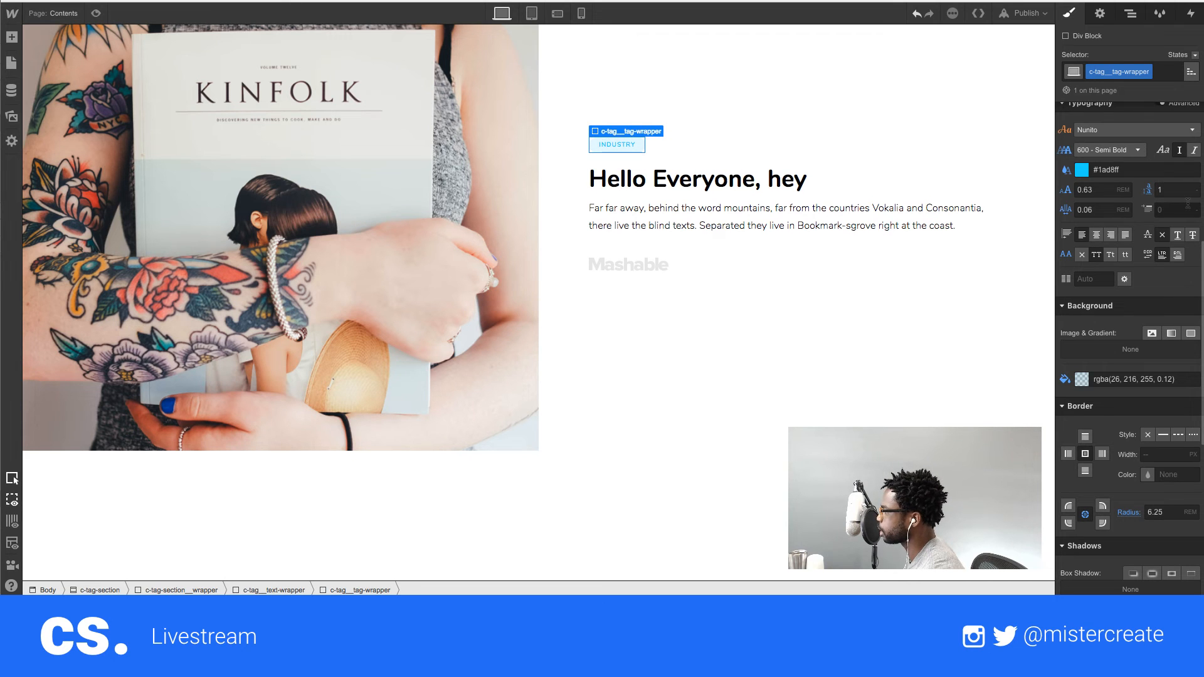
pyautogui.click(802, 274)
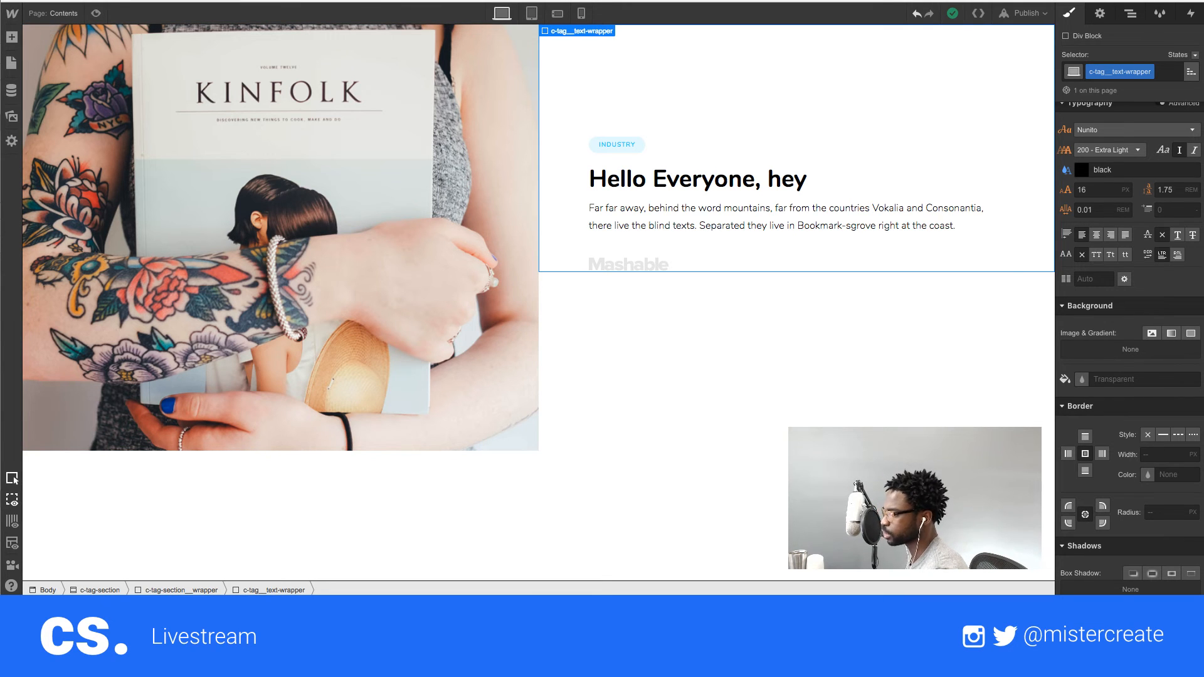
# - Assign a new class named c-tag__heading to the "Hello Everyone, hey" heading
pyautogui.click(644, 186)
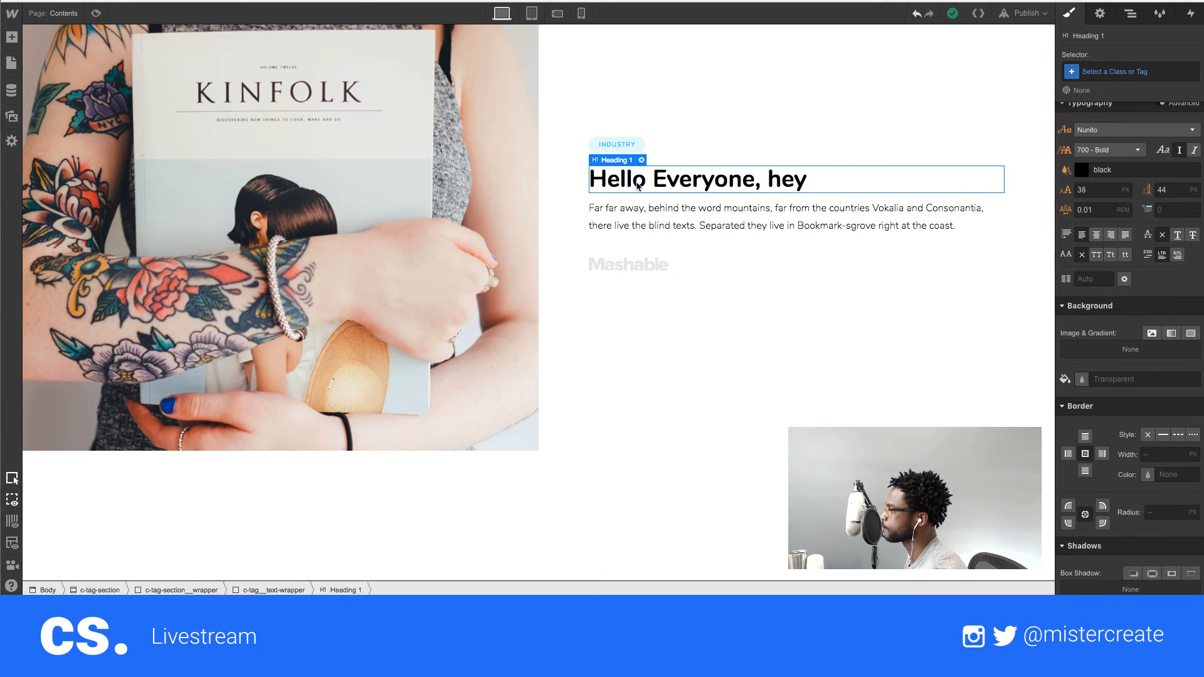
pyautogui.click(1117, 71)
pyautogui.write('c-')
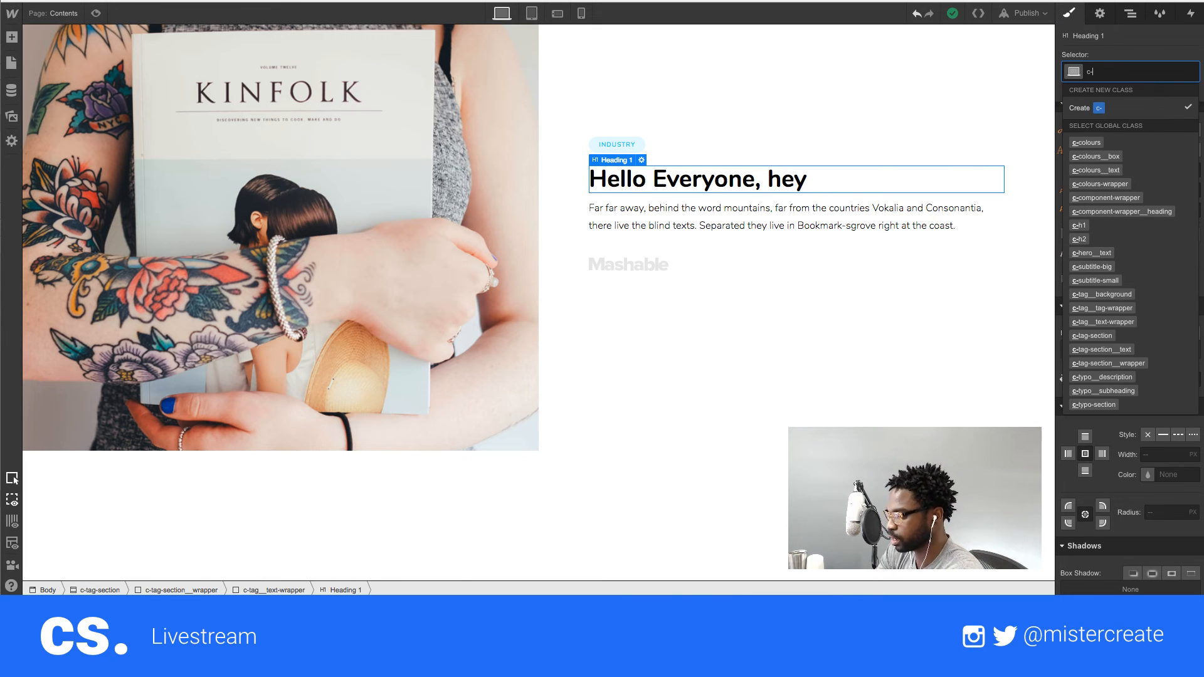
pyautogui.write('tag__')
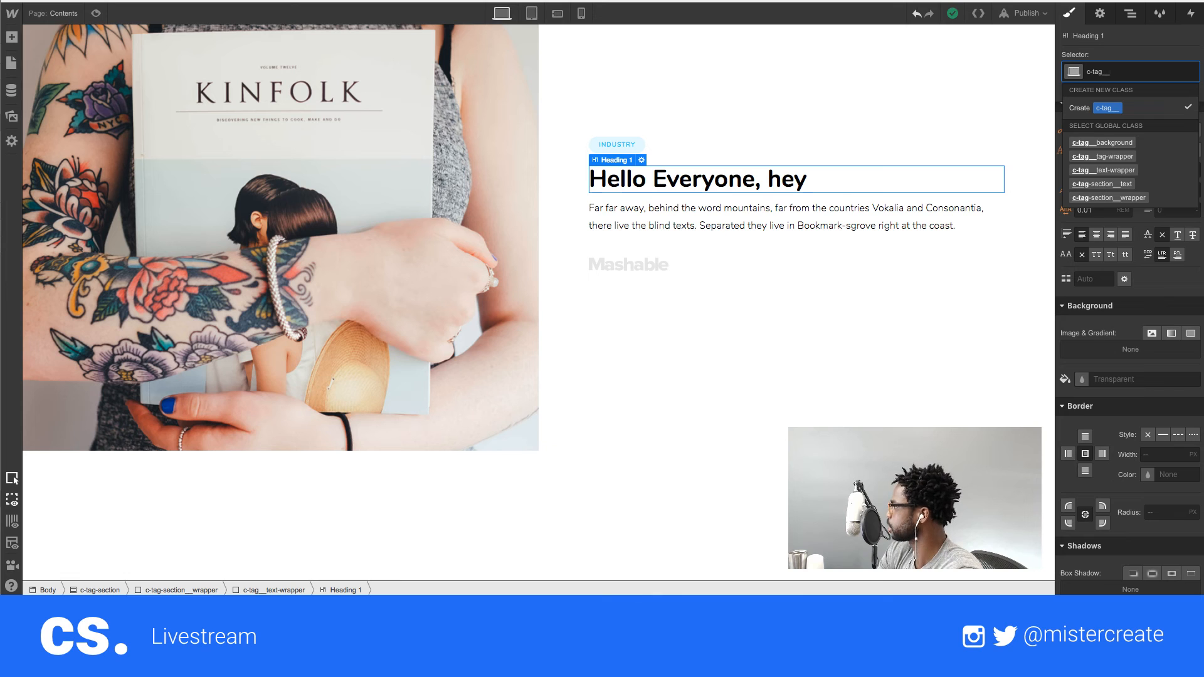
pyautogui.write('heading')
pyautogui.press('Return')
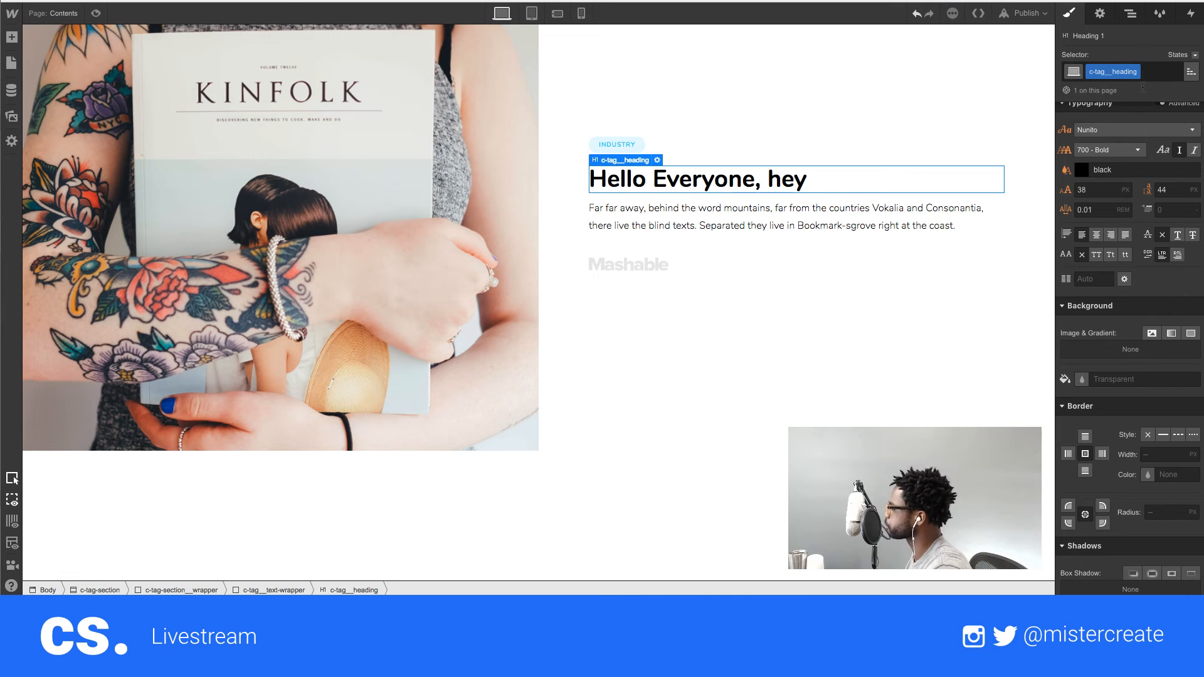
# - Compare the heading typography on the Stylesheet page with the heading's size, spacing and line height in the design spec, and return to the Contents page
pyautogui.scroll(2, 1125, 211)
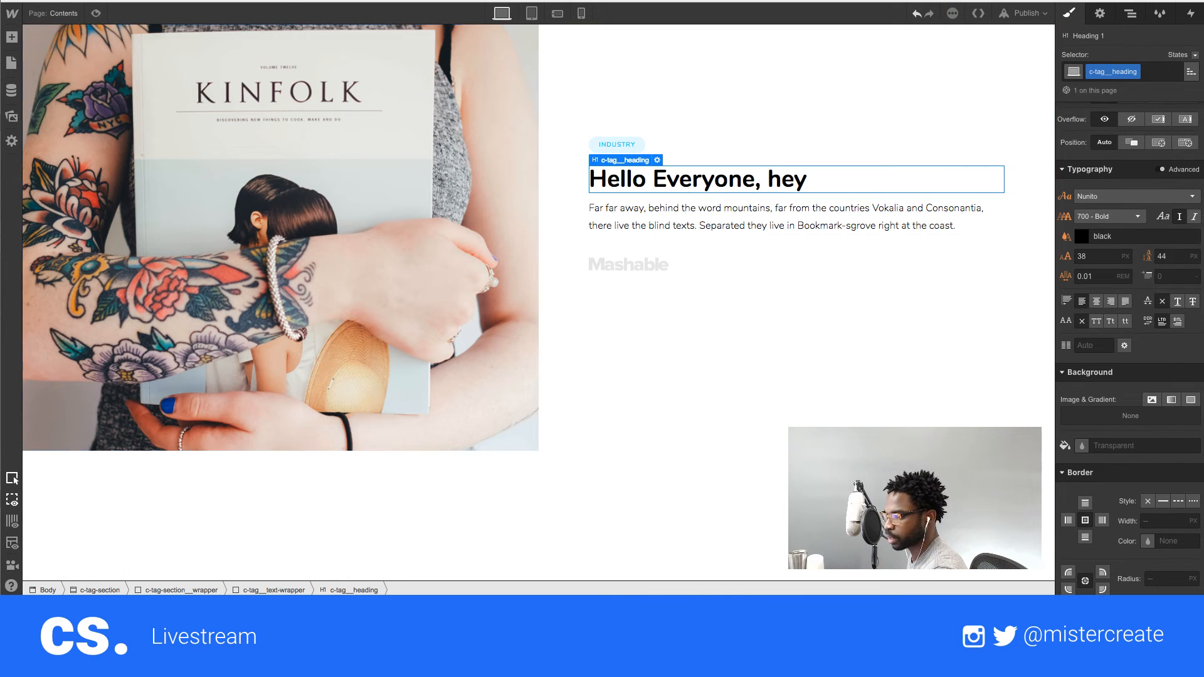
pyautogui.click(1108, 218)
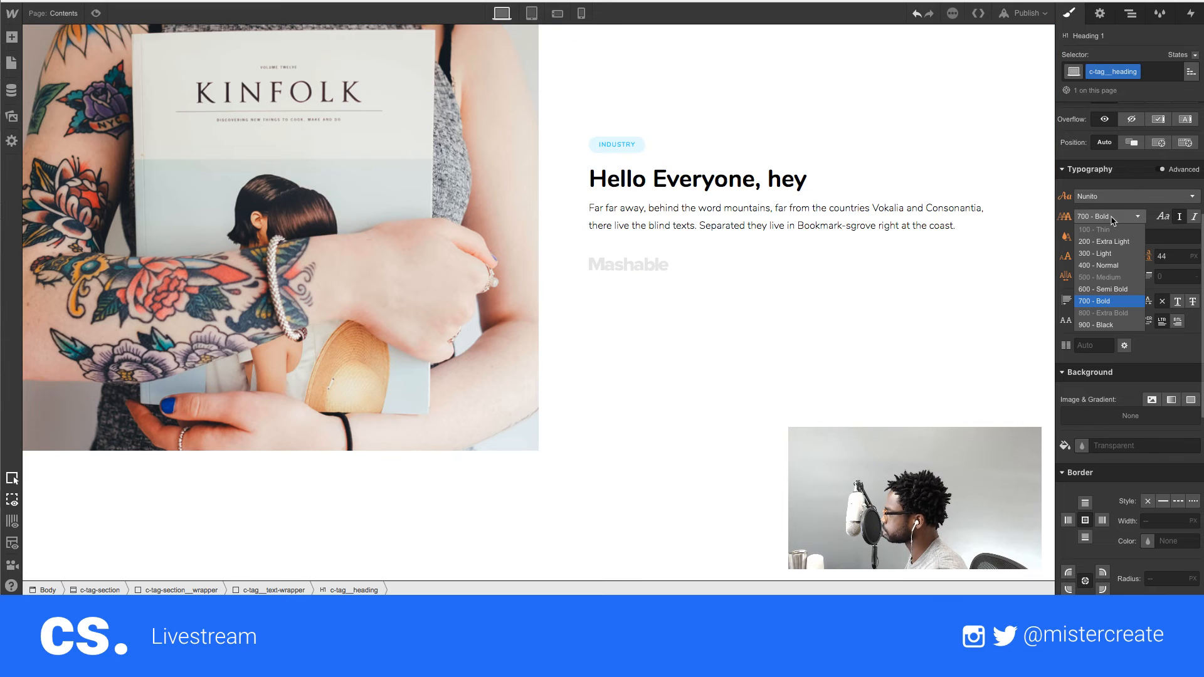
pyautogui.click(689, 213)
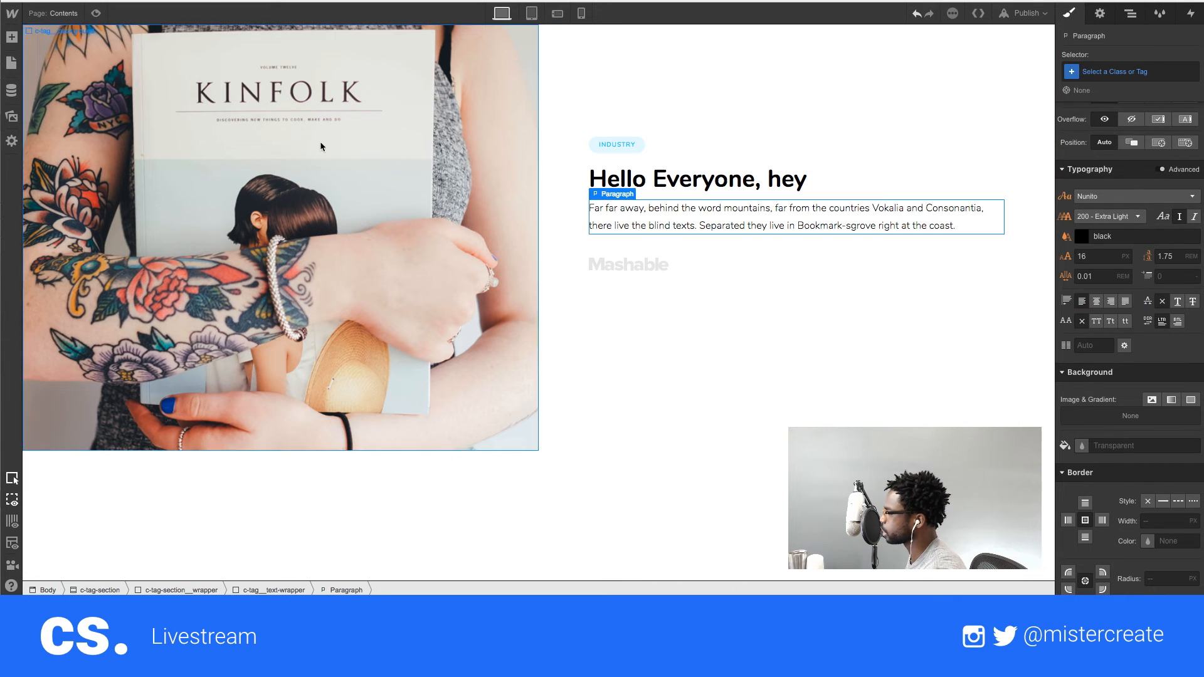
pyautogui.click(61, 15)
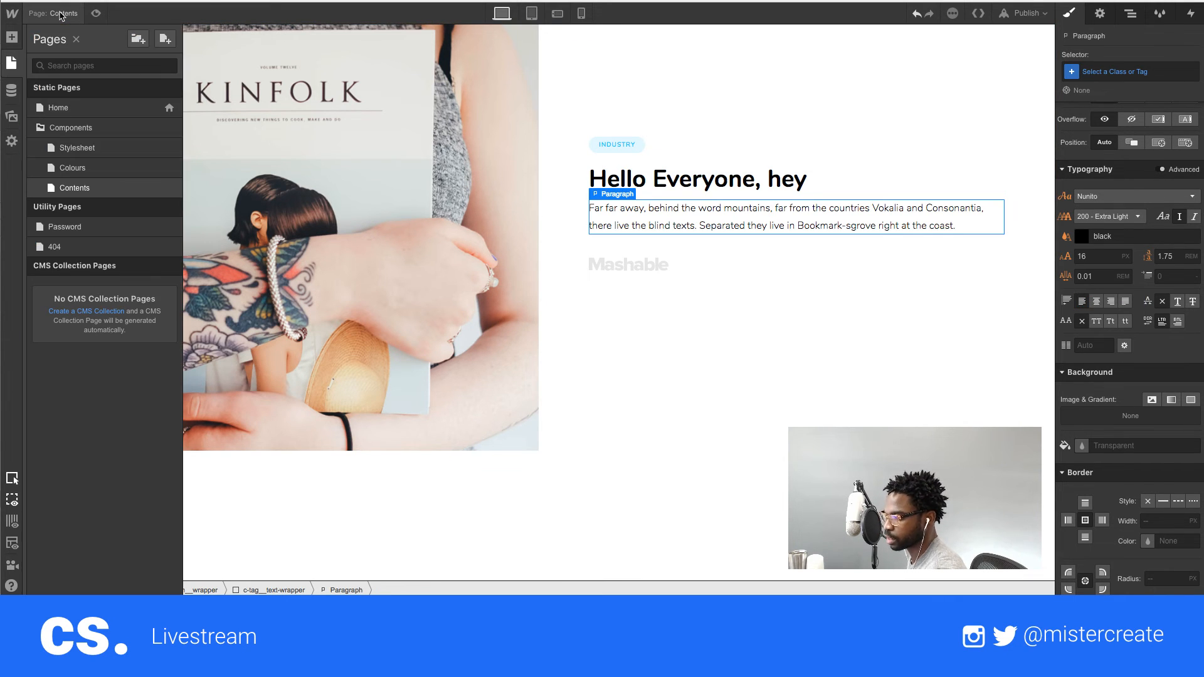
pyautogui.click(93, 148)
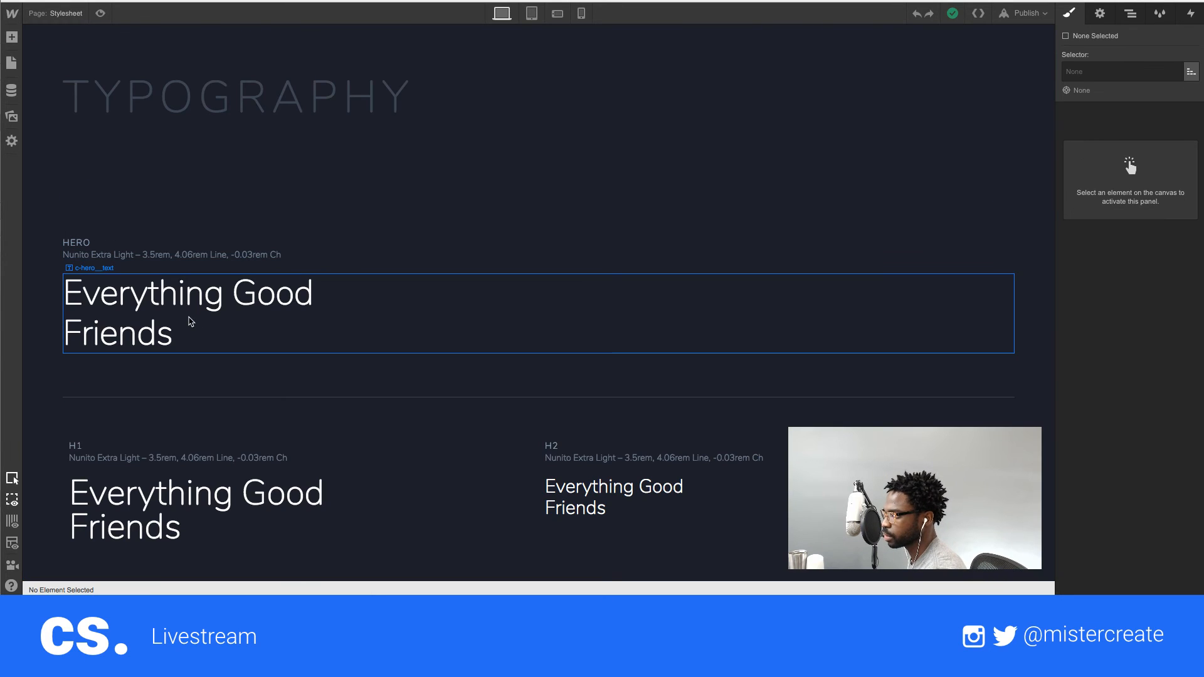
pyautogui.scroll(-1, 194, 323)
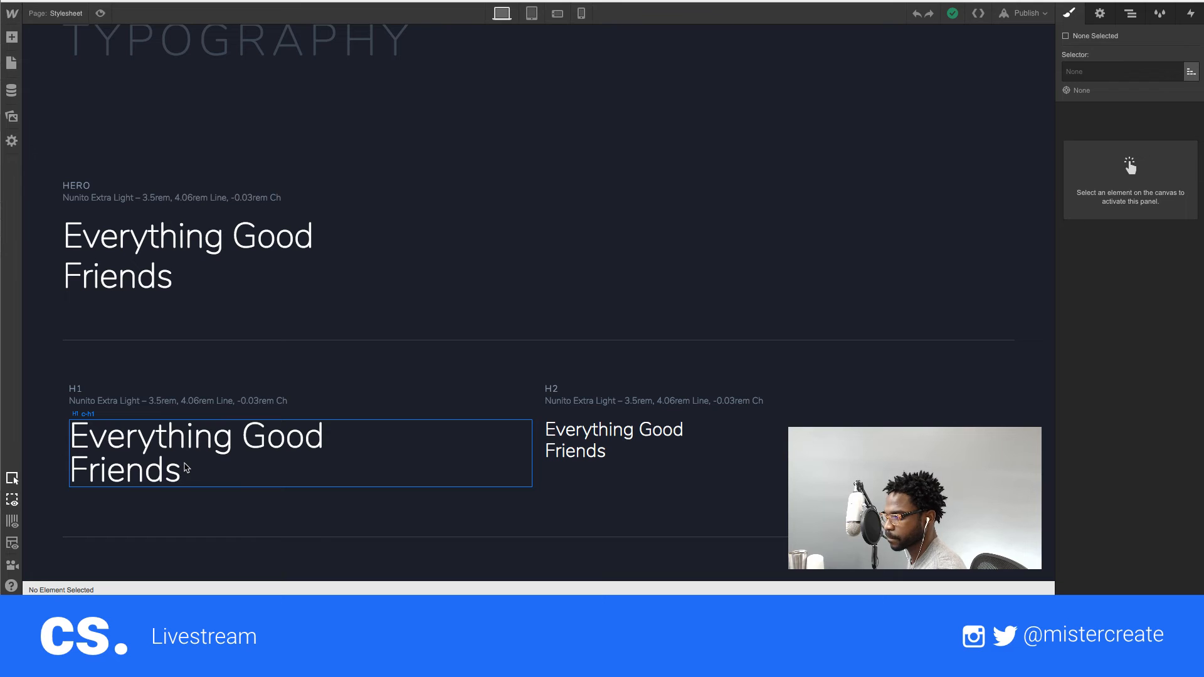
pyautogui.scroll(-1, 186, 466)
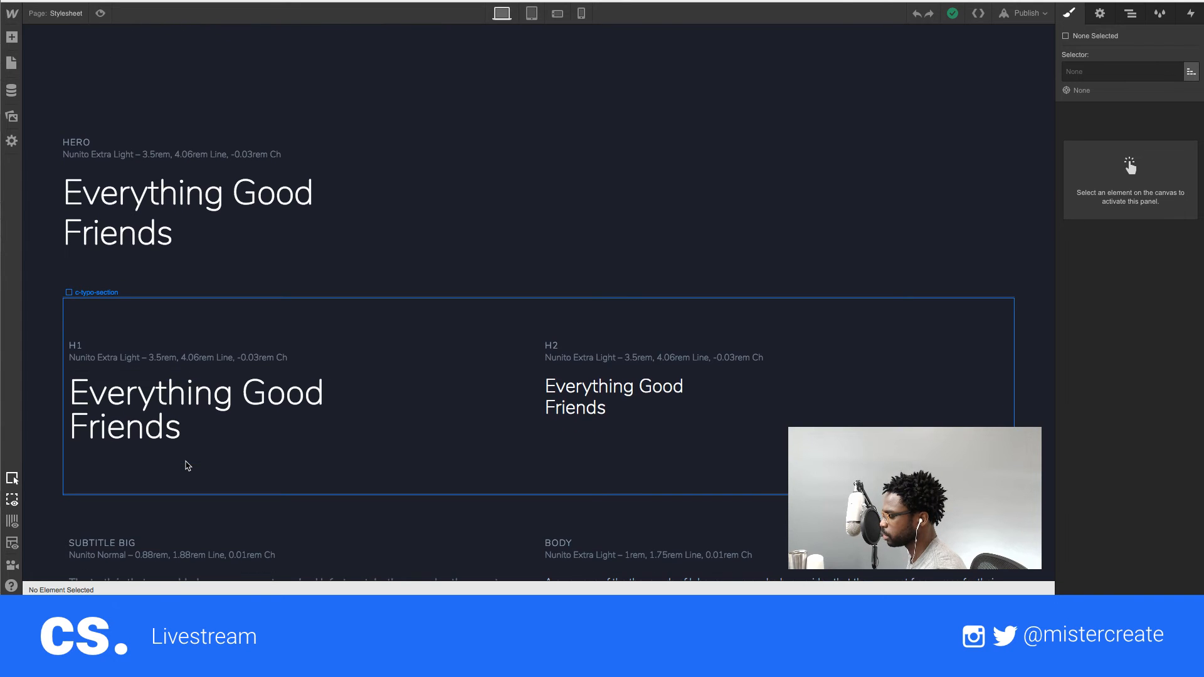
pyautogui.scroll(-2, 625, 408)
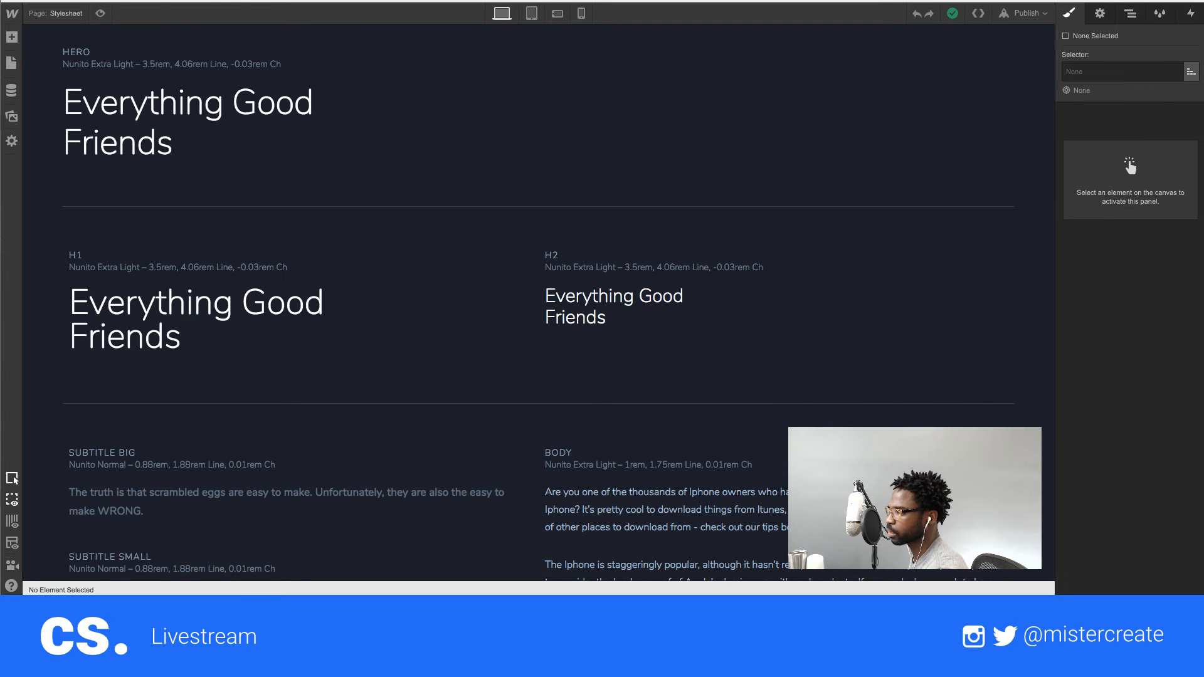
pyautogui.moveTo(0, 1); pyautogui.dragTo(559, 1)
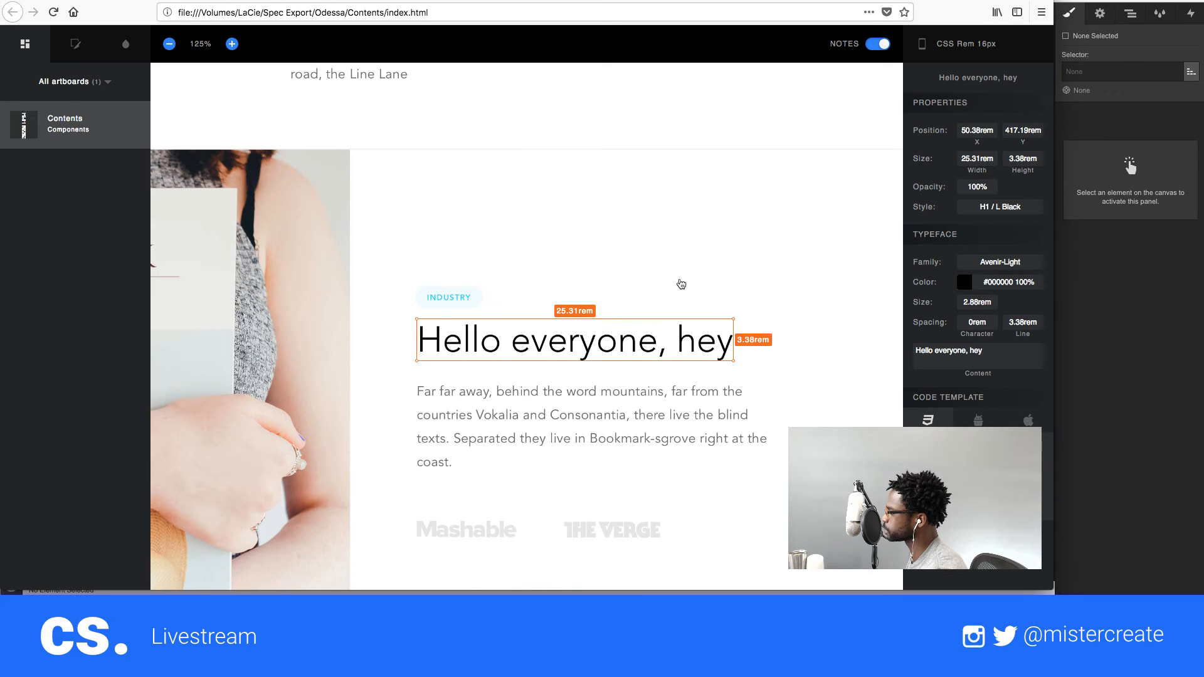
pyautogui.moveTo(646, 1); pyautogui.dragTo(0, 2)
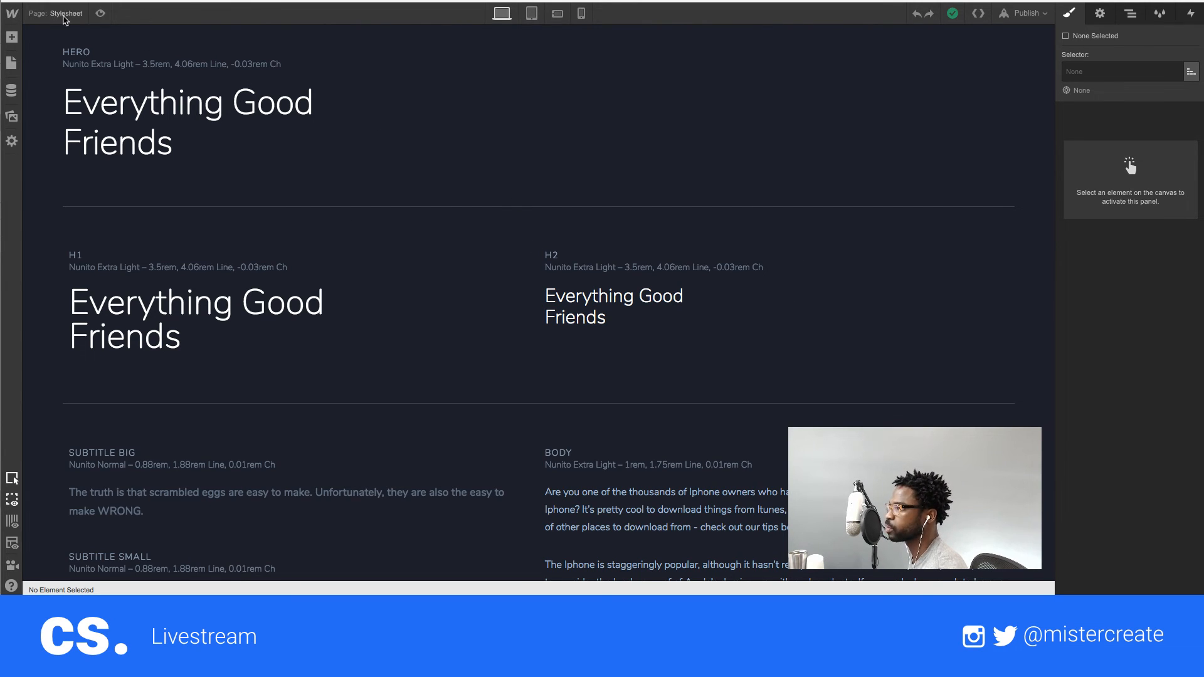
pyautogui.click(37, 13)
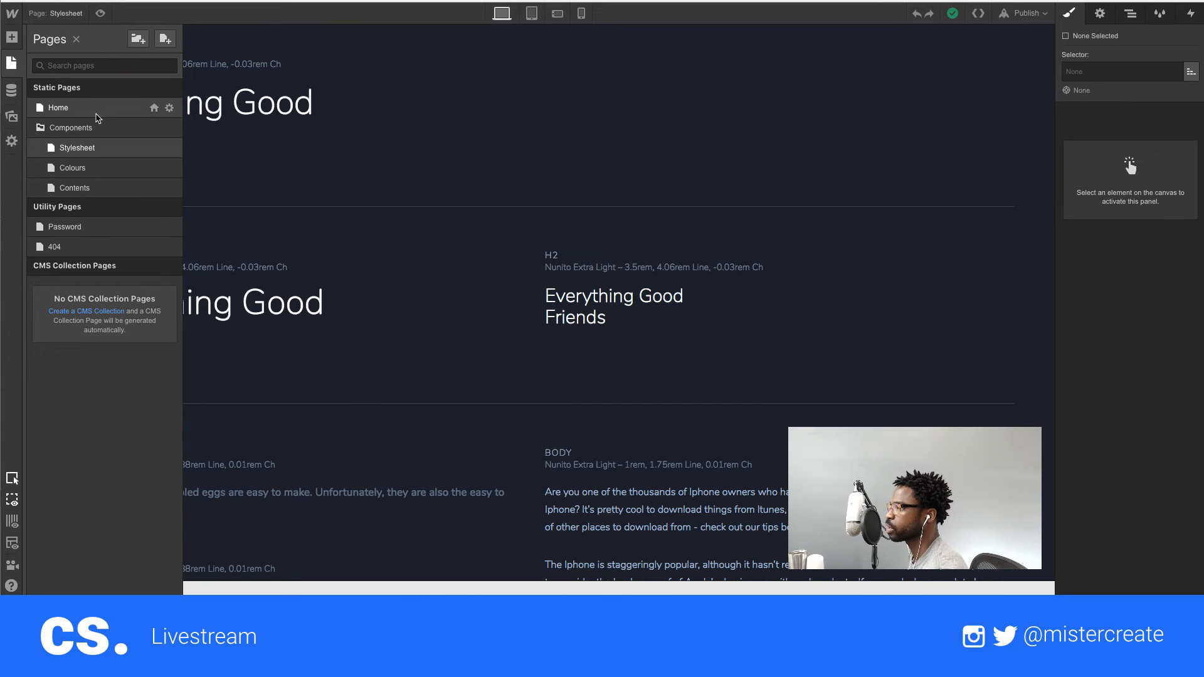
pyautogui.click(96, 190)
# - Set the font size of c-tag__heading to 2.88 rem and its line height to 3.38 rem
pyautogui.click(721, 180)
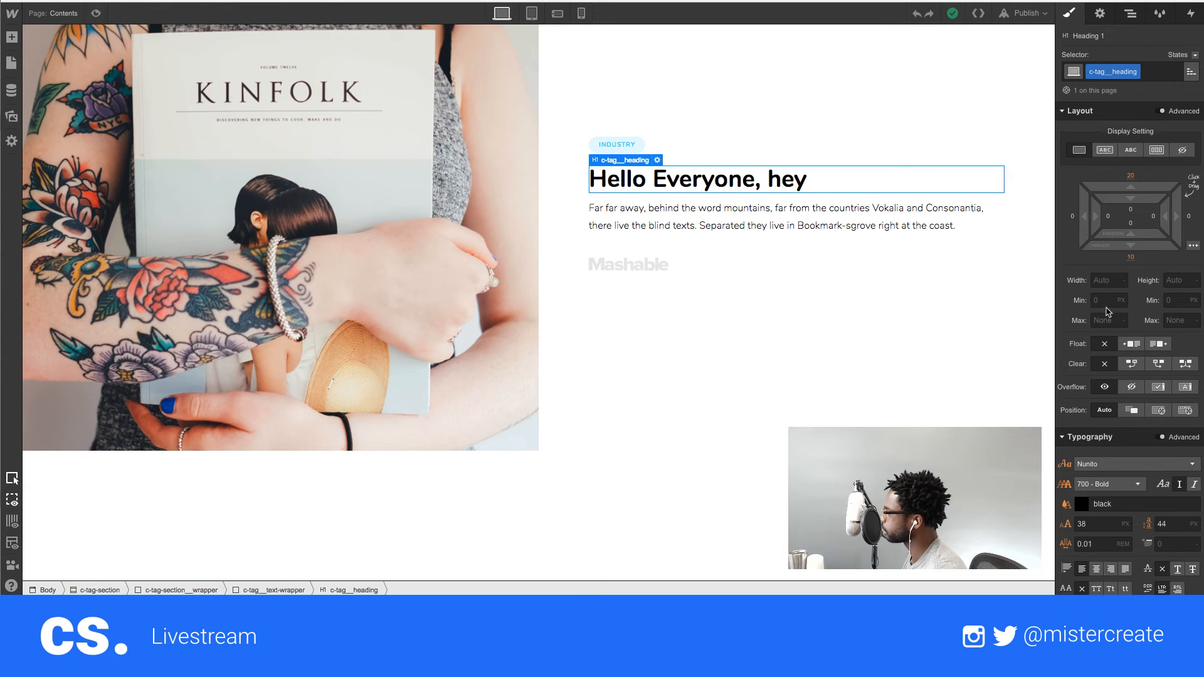
pyautogui.scroll(-2, 1119, 435)
pyautogui.scroll(-1, 1119, 435)
pyautogui.click(1091, 414)
pyautogui.write('2.88em')
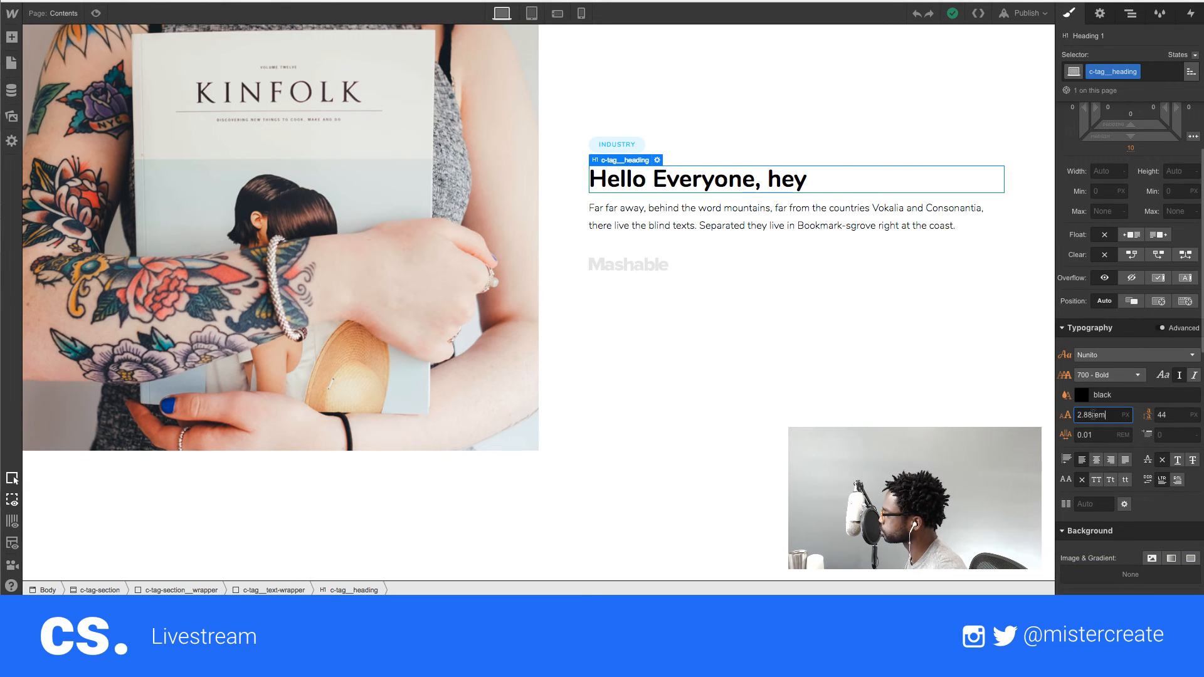
pyautogui.press('Return')
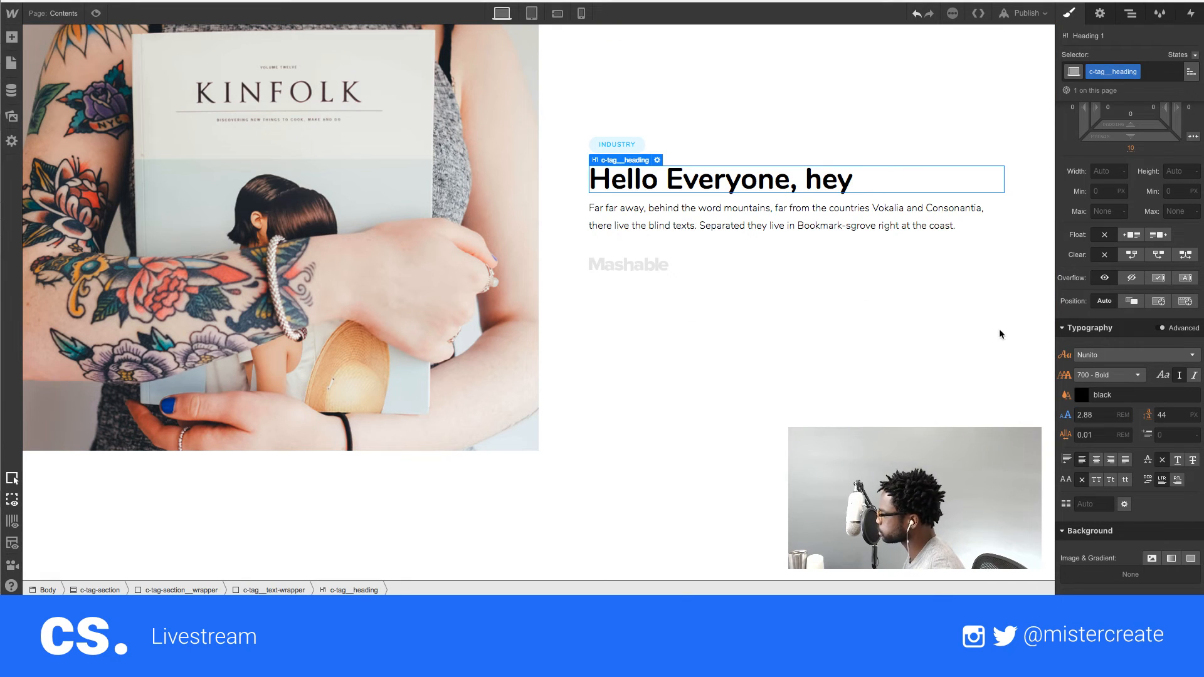
pyautogui.click(1168, 414)
pyautogui.write('3.38rem')
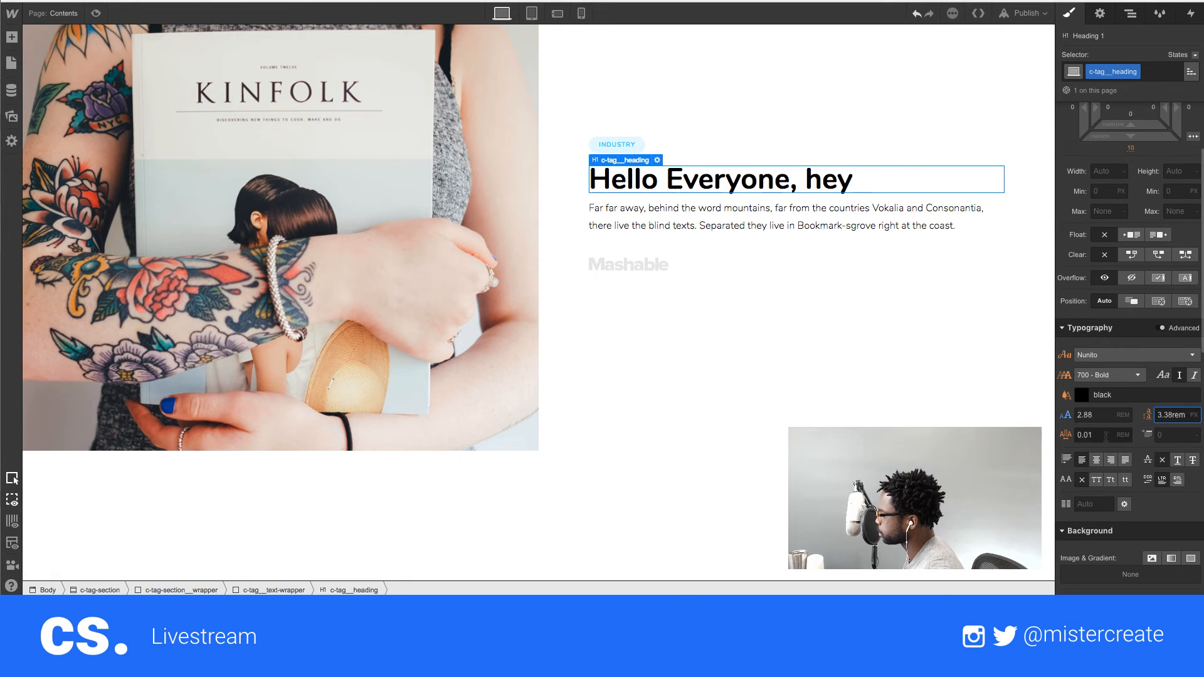
# - Set the letter spacing of c-tag__heading to 0 and its font weight to 300 - Light
pyautogui.click(1105, 435)
pyautogui.write('0')
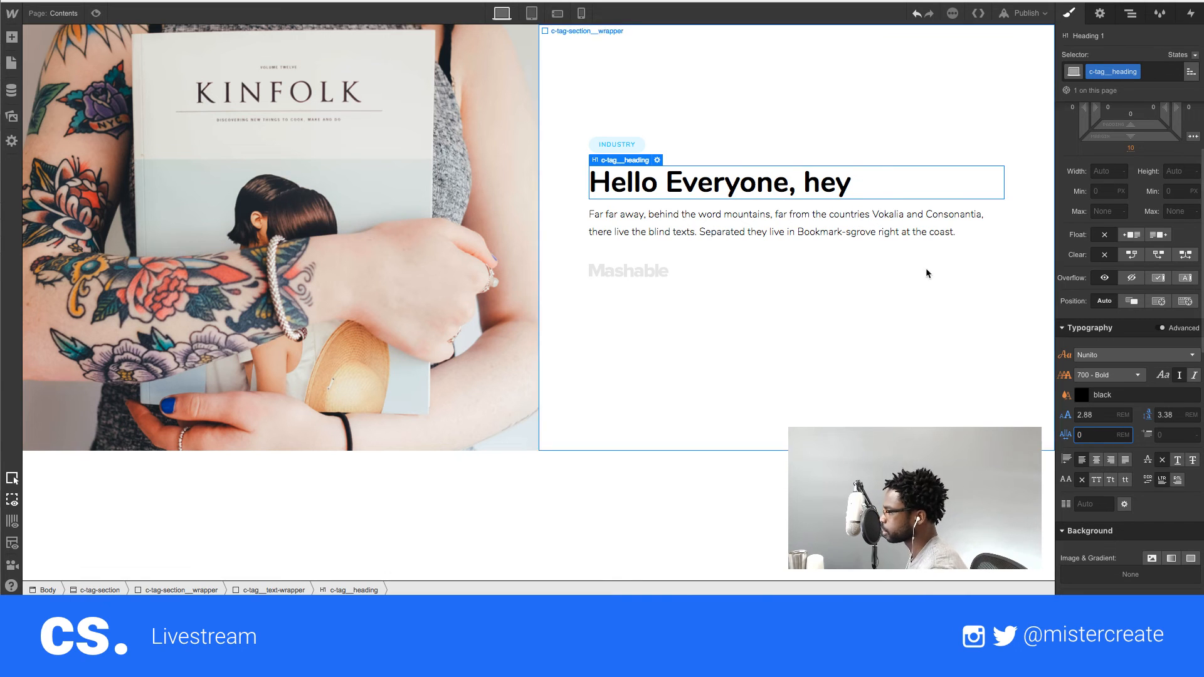
pyautogui.click(1107, 375)
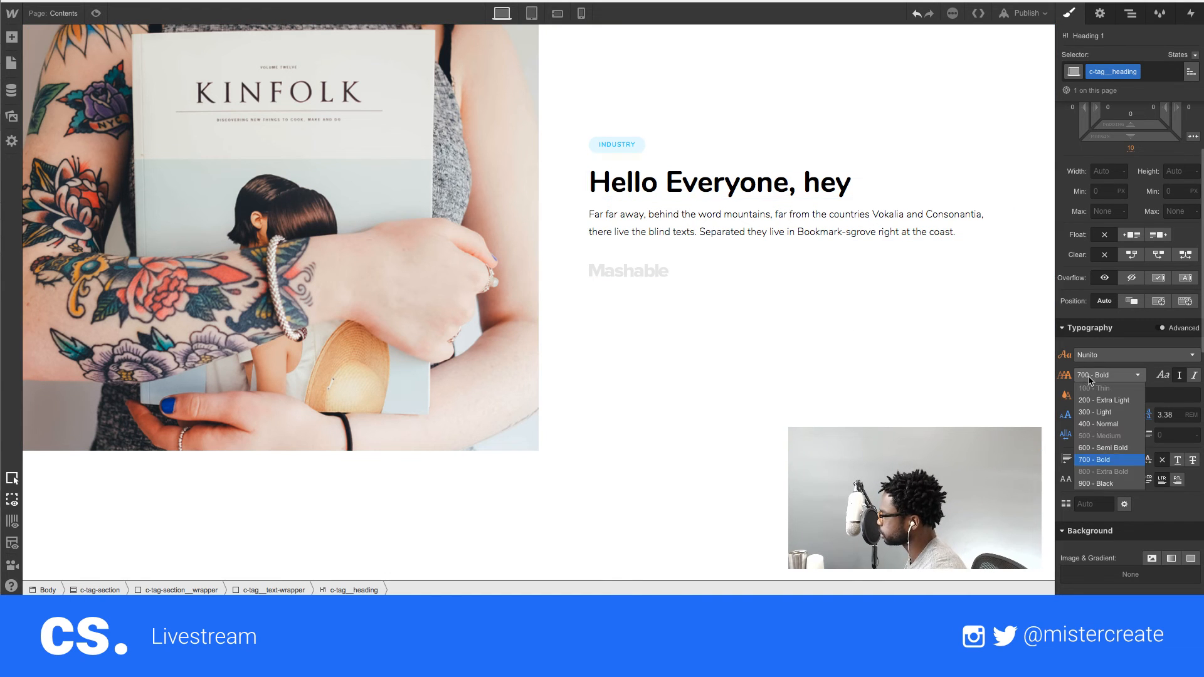
pyautogui.click(1103, 413)
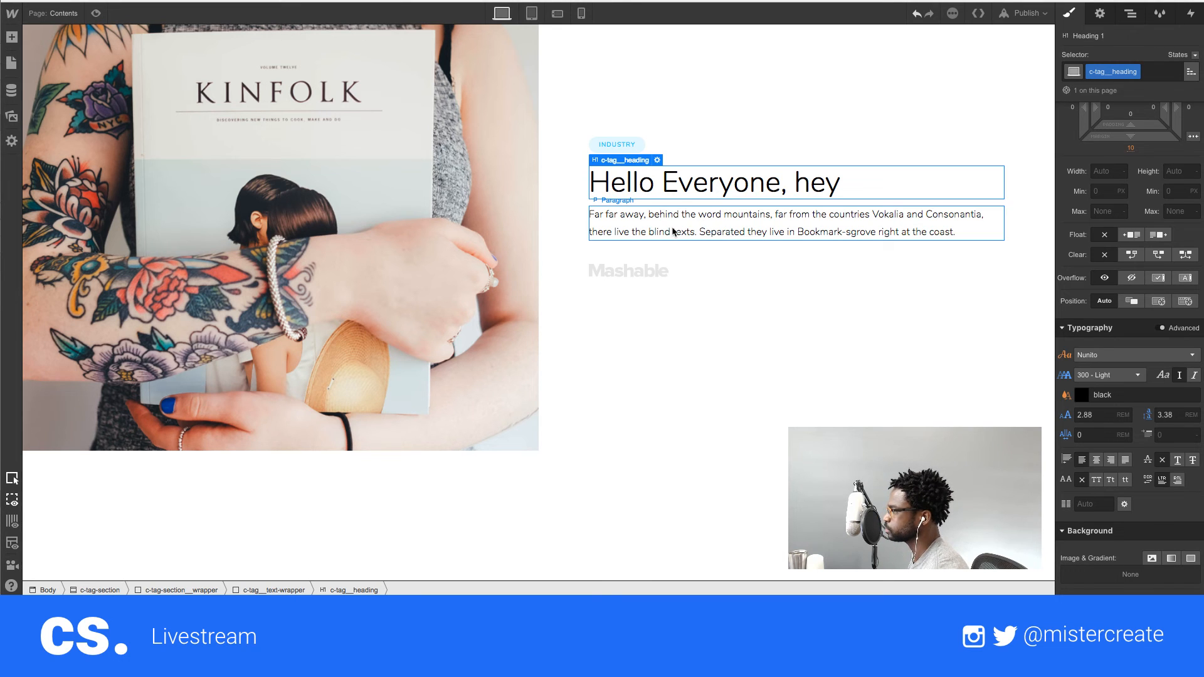
# - Add a div block below the paragraph in c-tag__text-wrapper and nest the Mashable logo image inside it
pyautogui.click(586, 58)
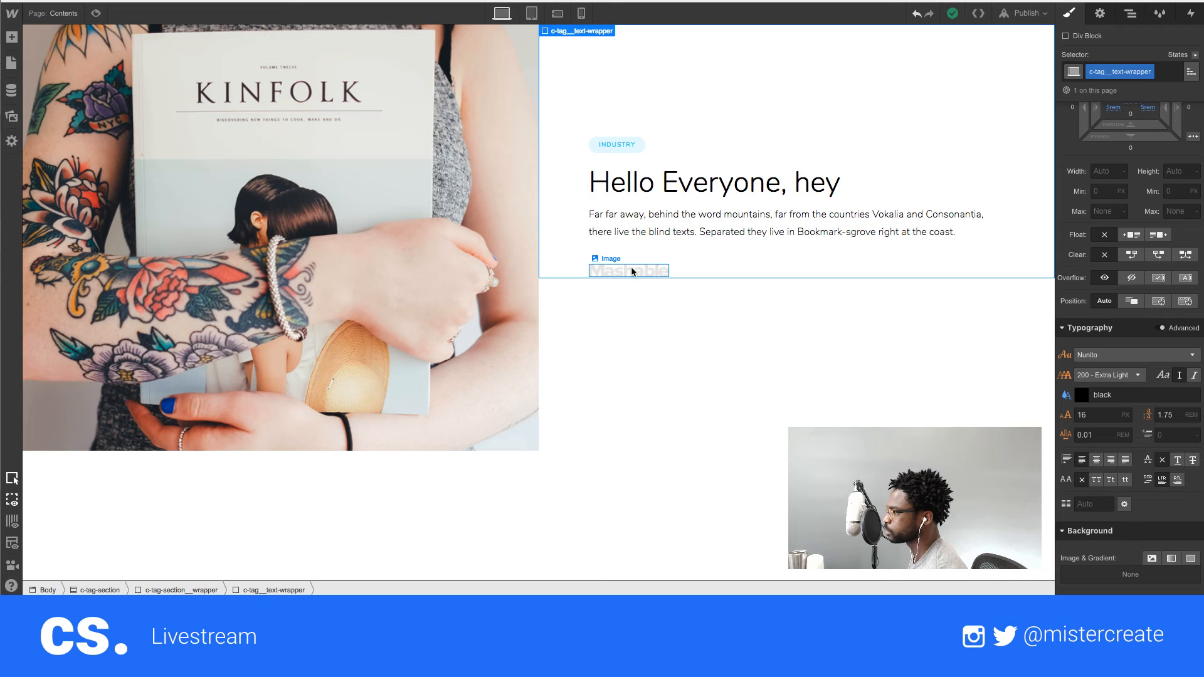
pyautogui.click(743, 249)
pyautogui.click(1130, 13)
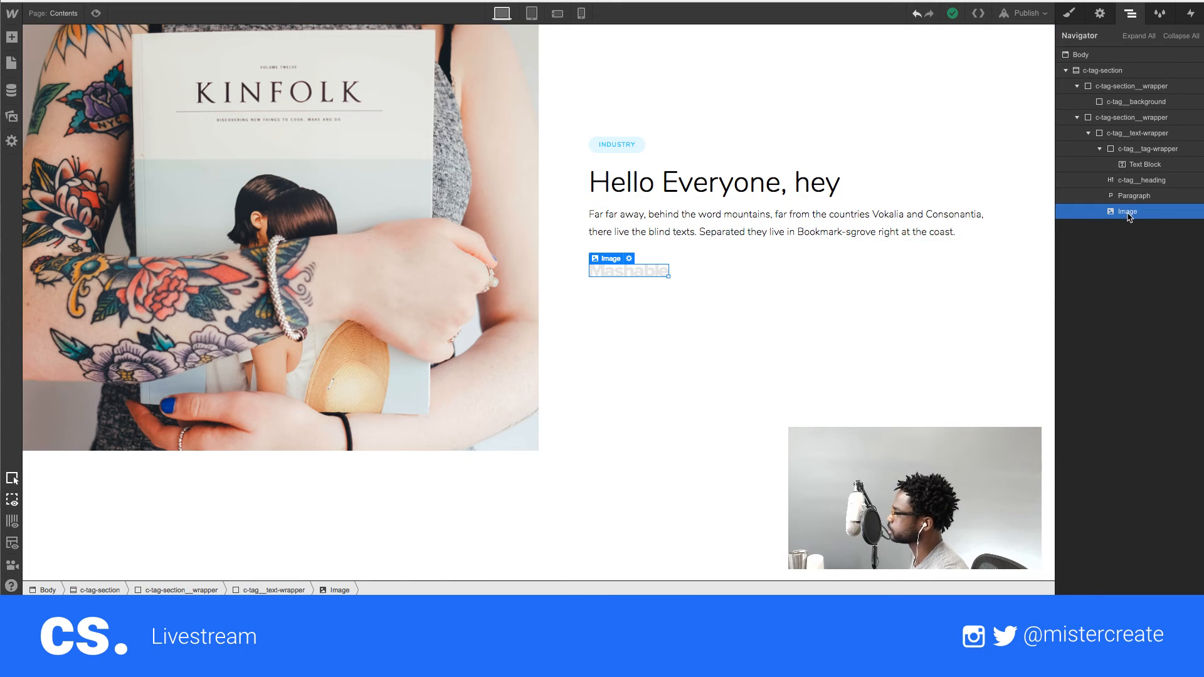
pyautogui.click(12, 38)
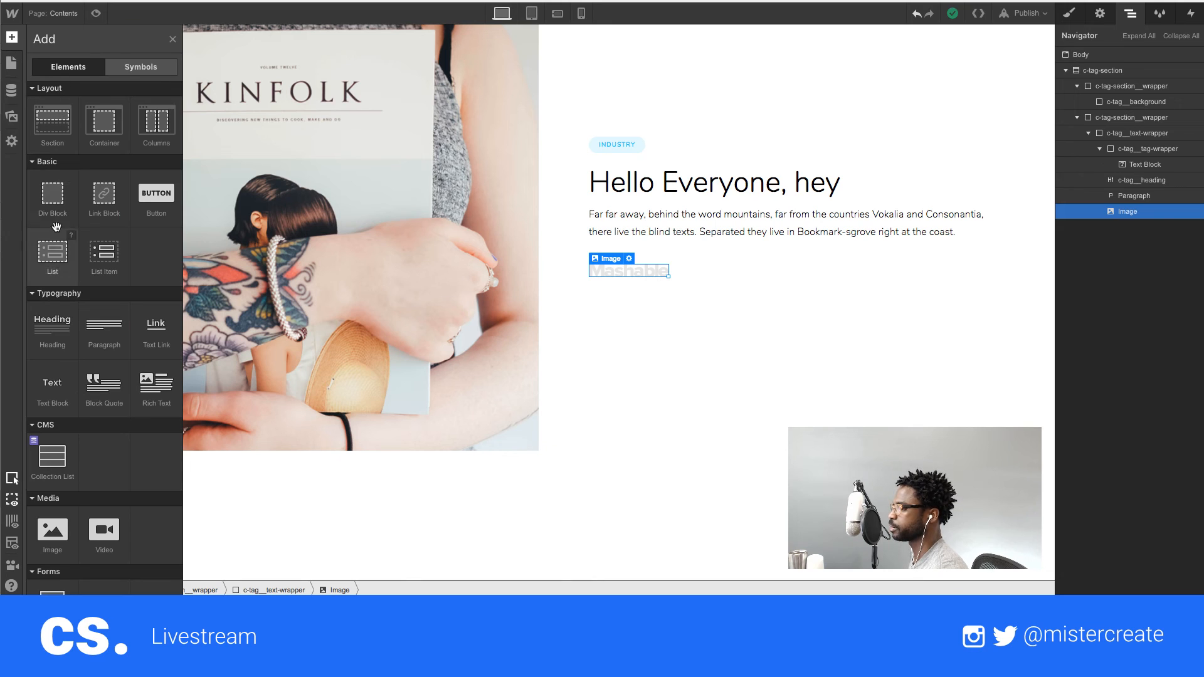
pyautogui.click(53, 200)
pyautogui.moveTo(1138, 213); pyautogui.dragTo(1132, 220)
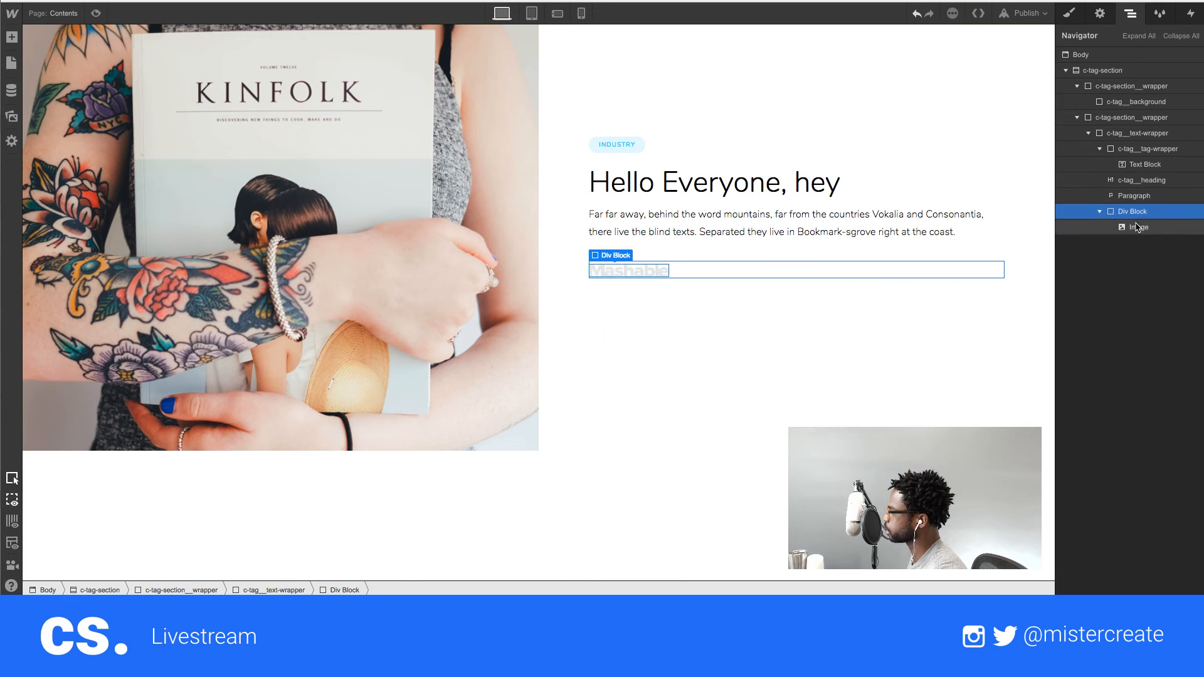
# - Assign a new class named c-tag__logo to the div block that holds the Mashable logo
pyautogui.click(1075, 14)
pyautogui.click(1105, 71)
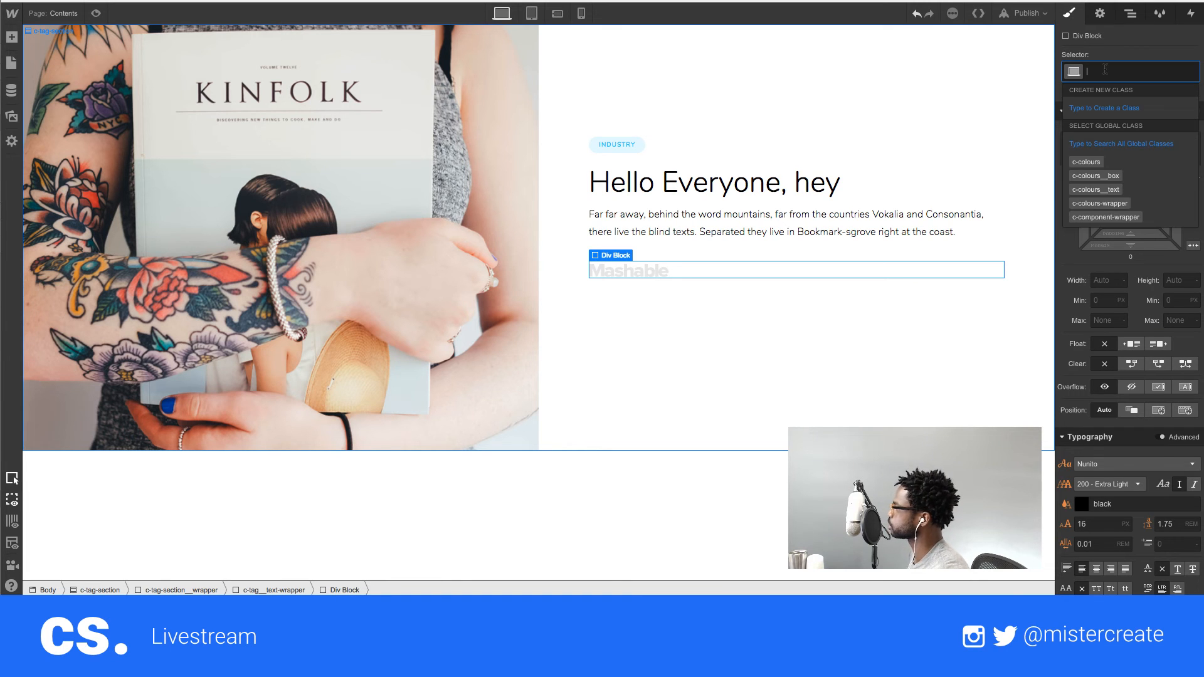
pyautogui.click(1131, 13)
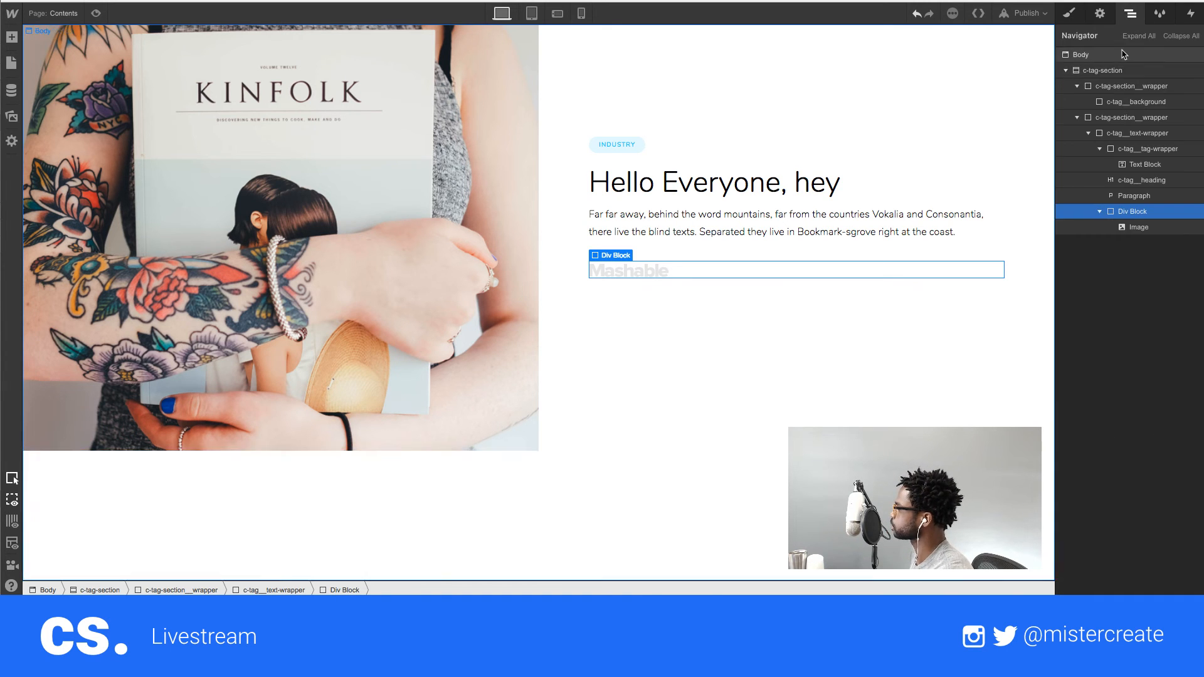
pyautogui.click(1070, 13)
pyautogui.click(1122, 71)
pyautogui.write('c-tag__logo')
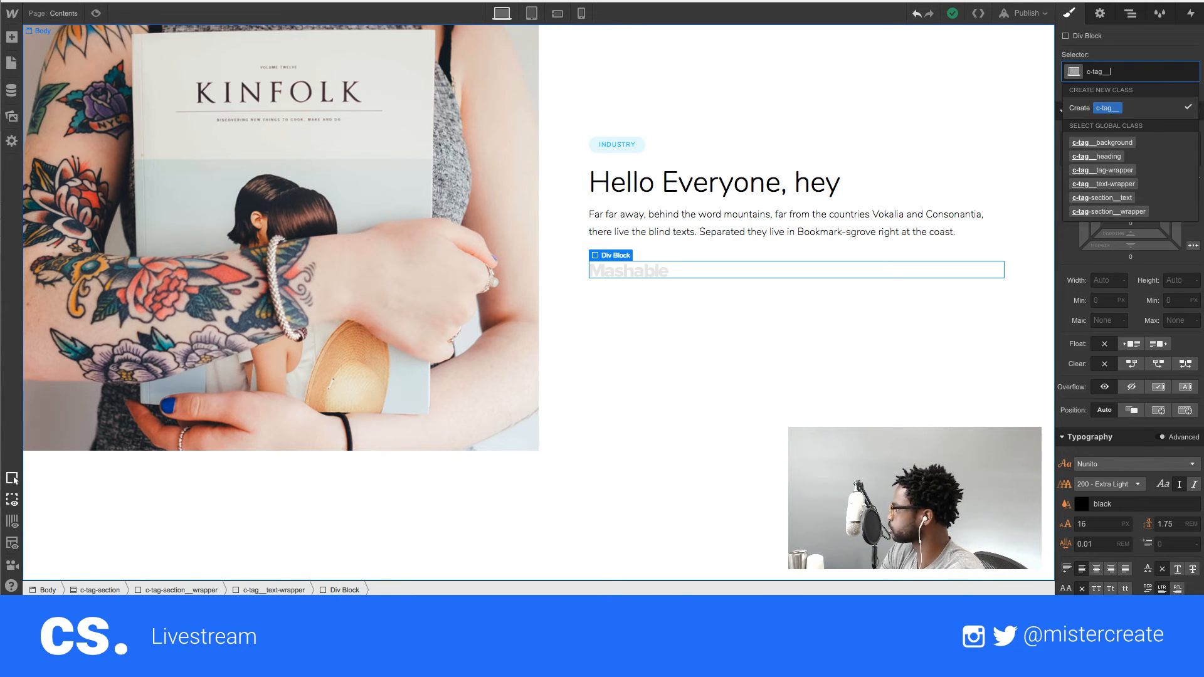
pyautogui.press('Return')
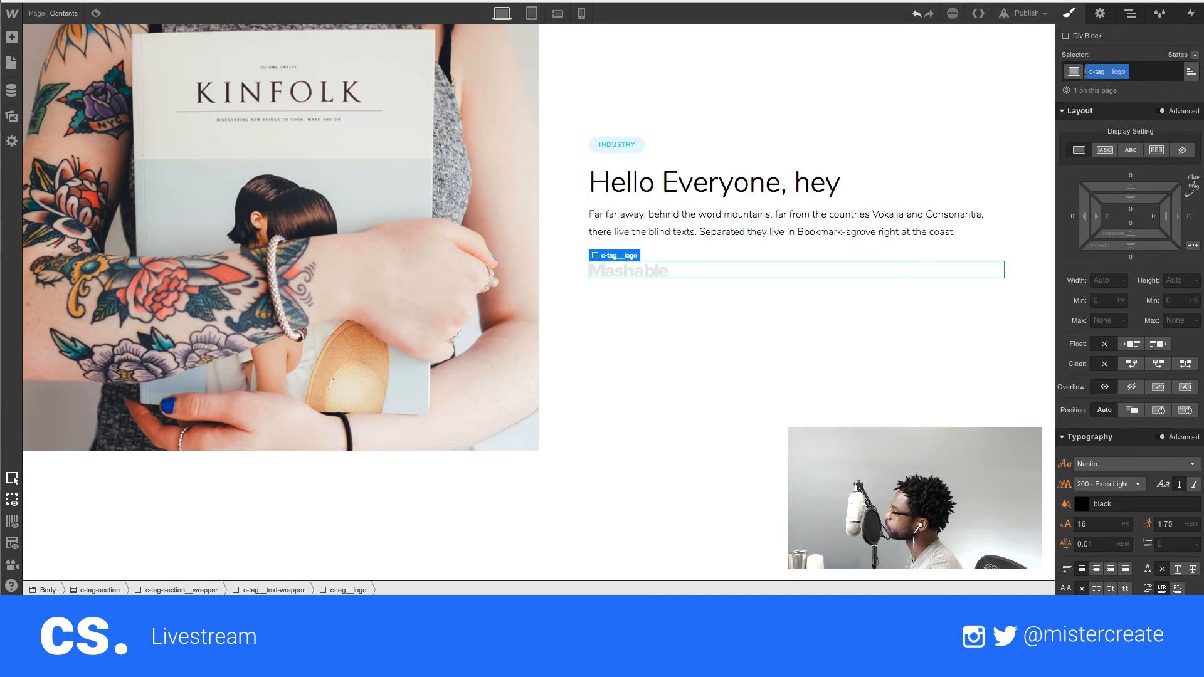
# - Duplicate the Mashable logo inside its div block and apply the existing c-tag__logo class to the first logo image
pyautogui.click(649, 268)
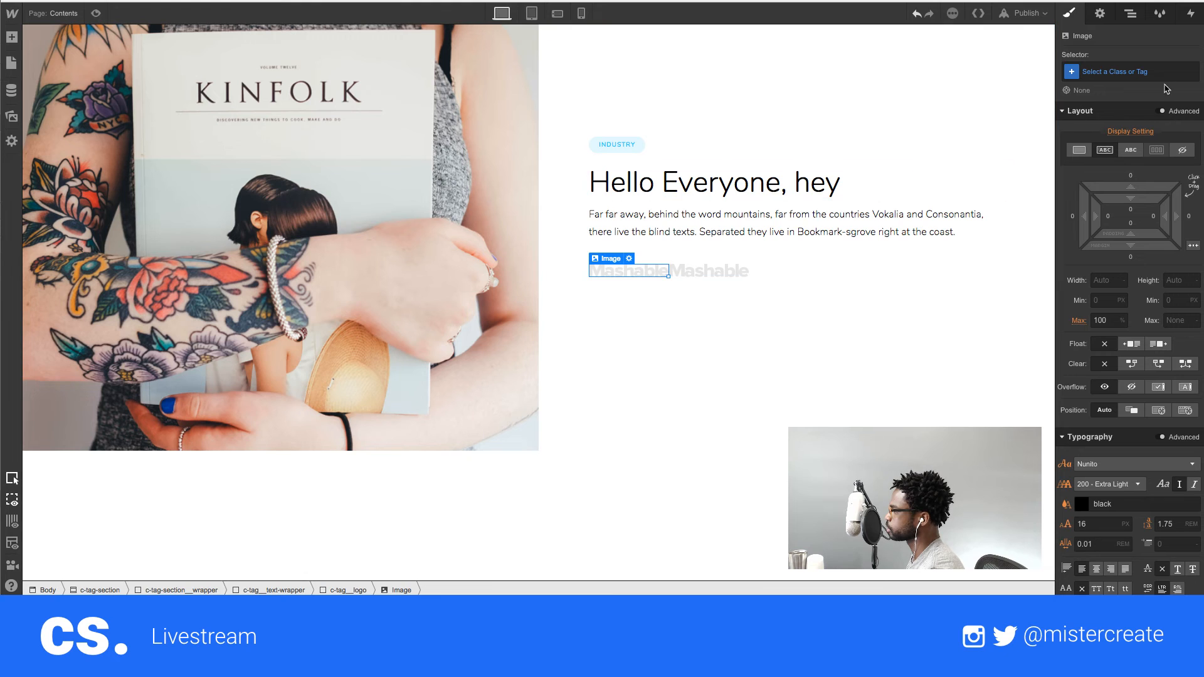
pyautogui.click(1123, 71)
pyautogui.write('c-t')
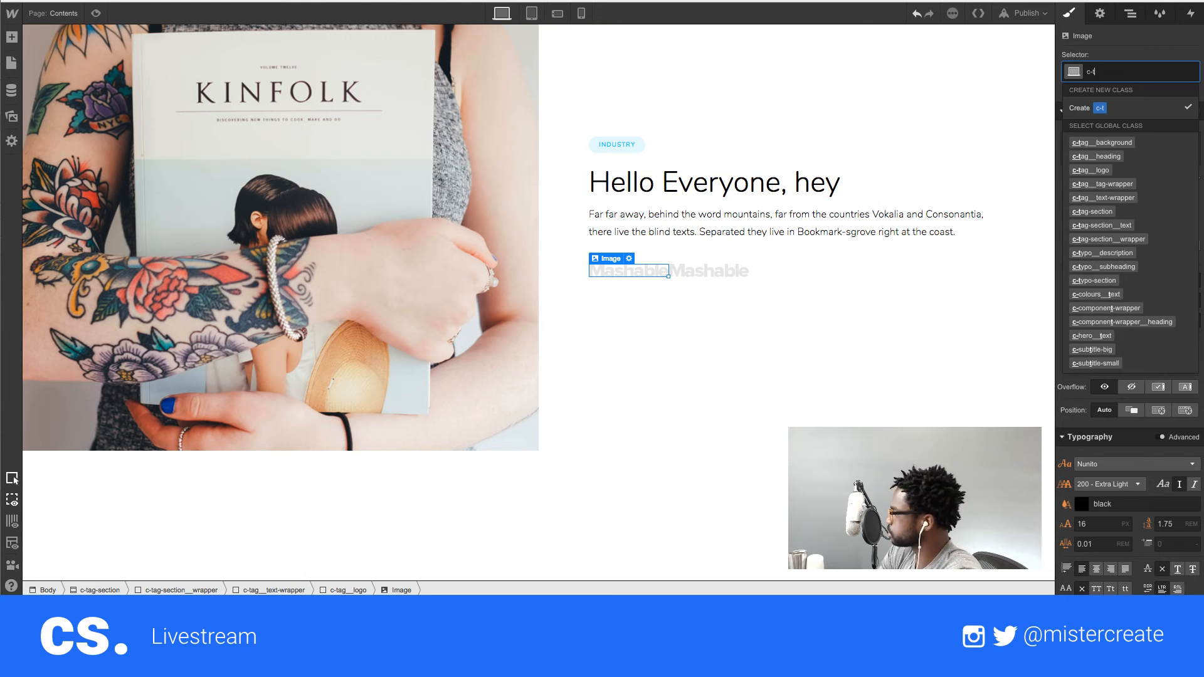
pyautogui.write('ag__')
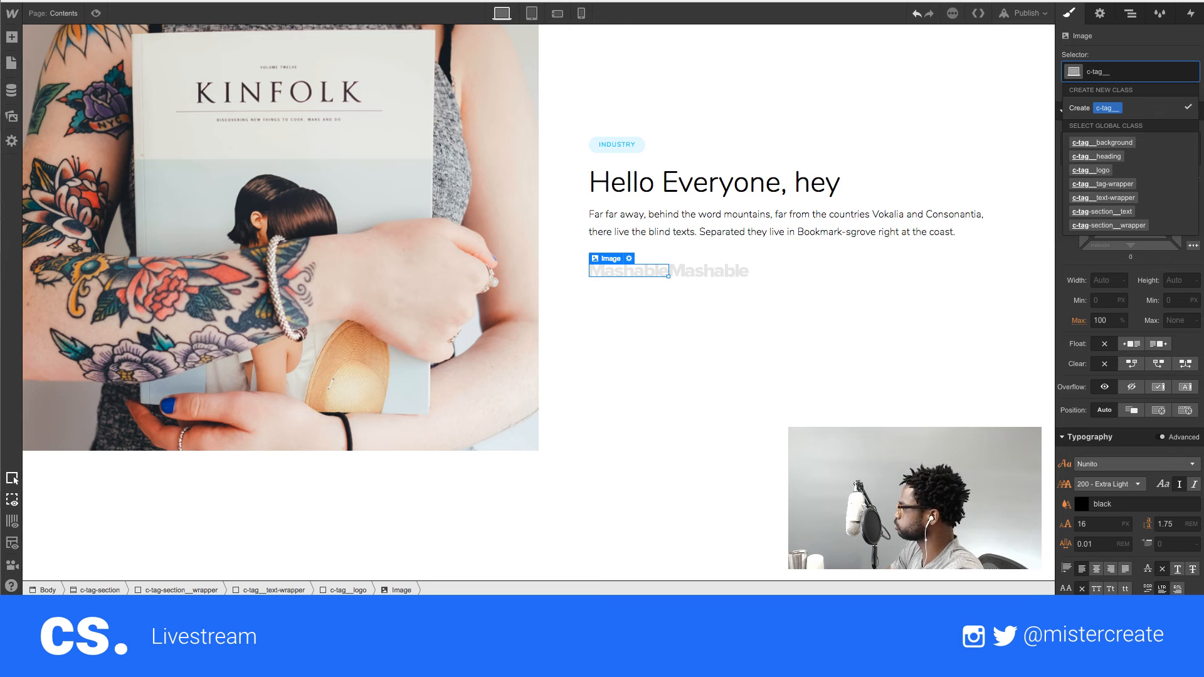
pyautogui.write('logo')
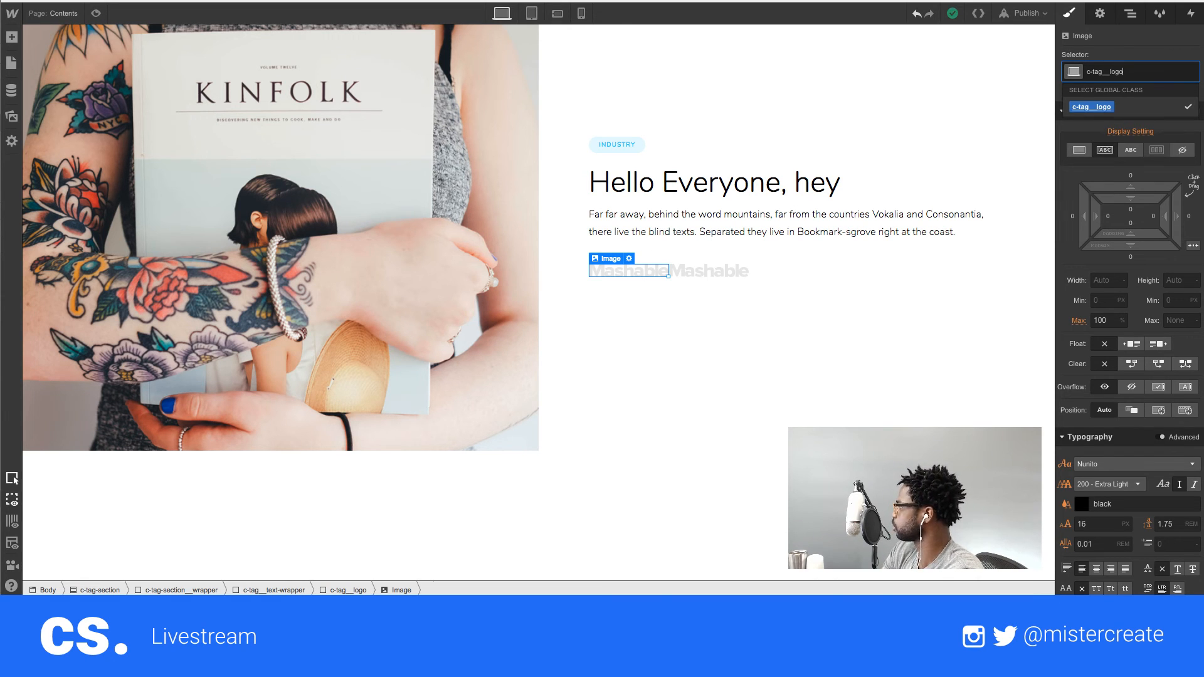
pyautogui.press('Return')
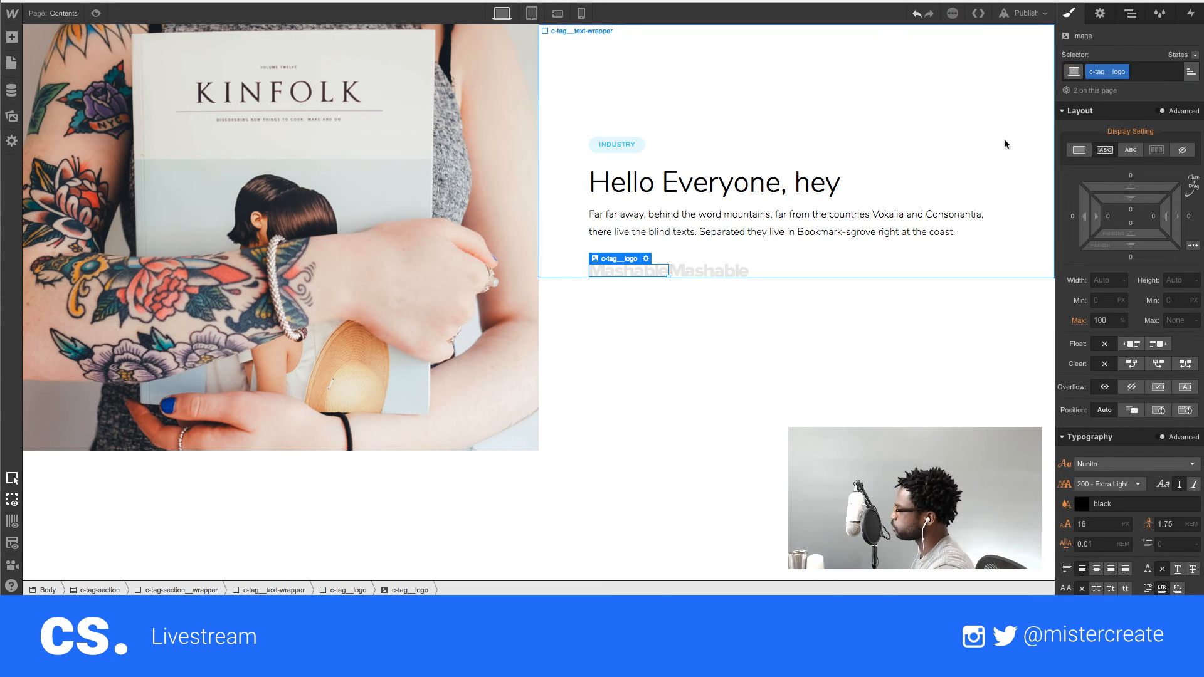
# - Remove the c-tag__logo class from the div block that holds both logos
pyautogui.click(846, 269)
pyautogui.click(1145, 69)
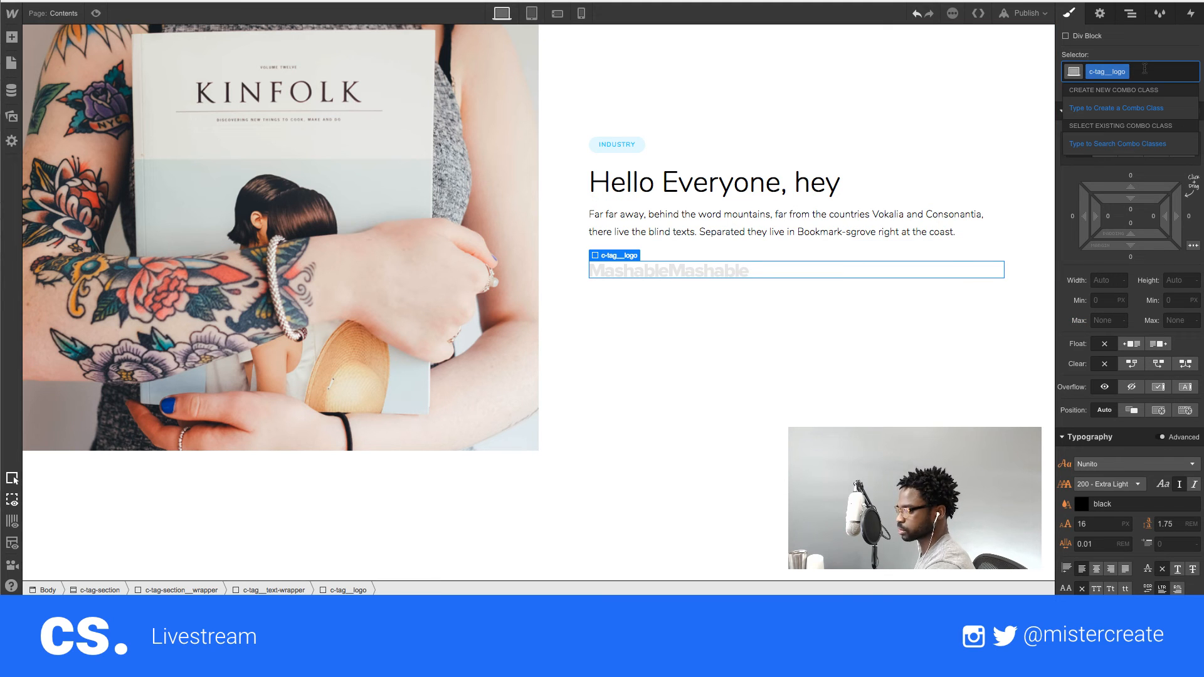
pyautogui.click(635, 269)
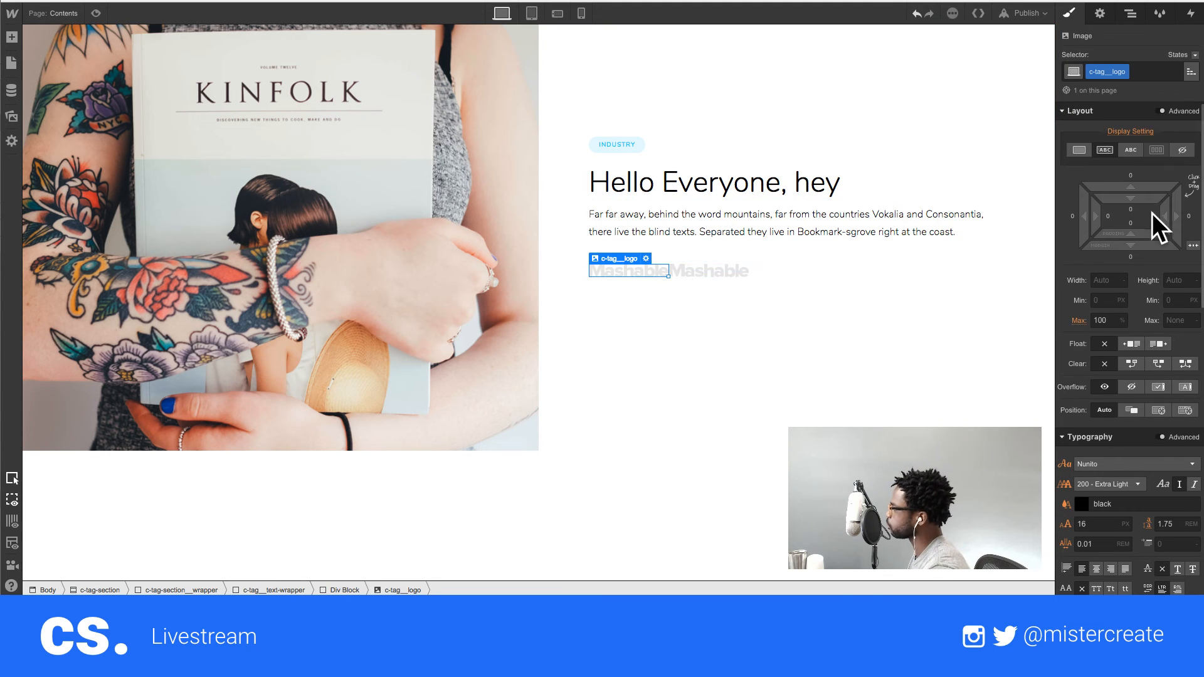
pyautogui.click(1189, 217)
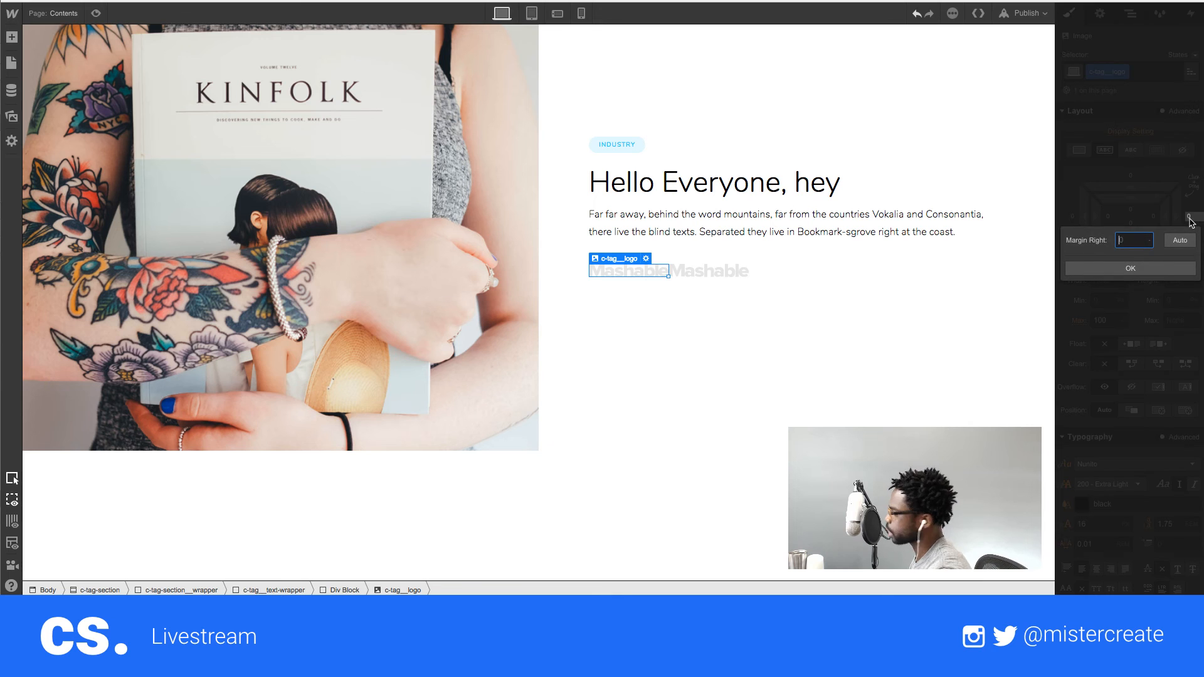
pyautogui.press('Return')
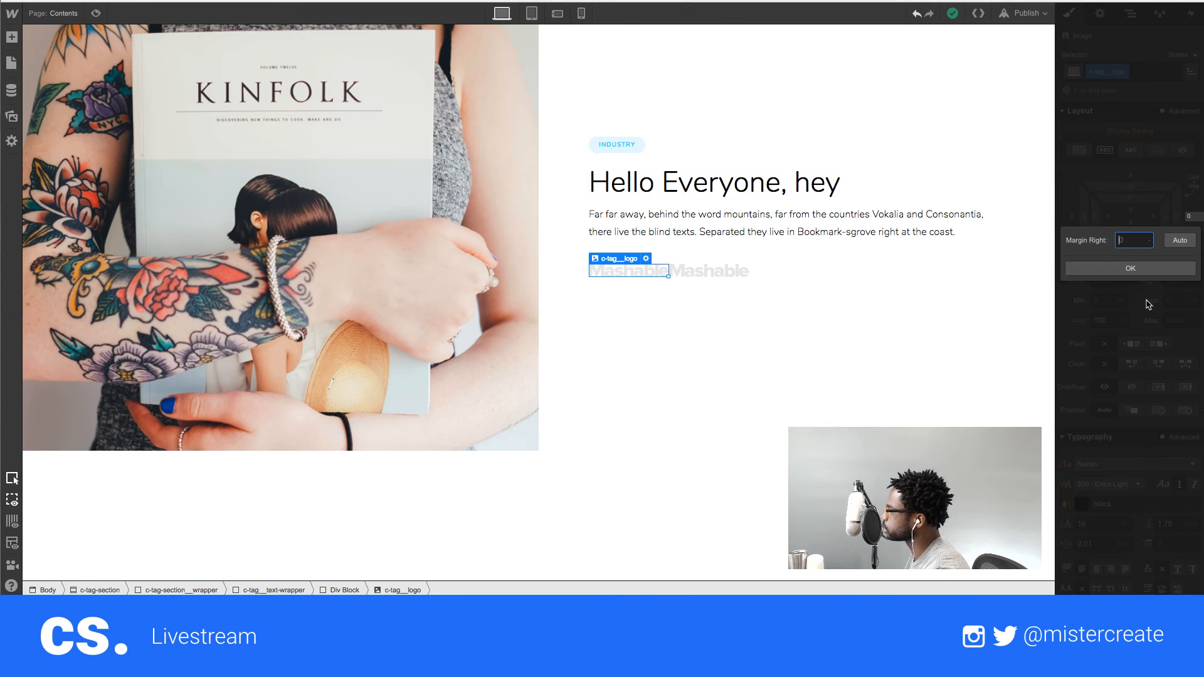
pyautogui.click(1130, 268)
# - Apply the existing c-tag__logo class to the second Mashable logo image
pyautogui.click(715, 271)
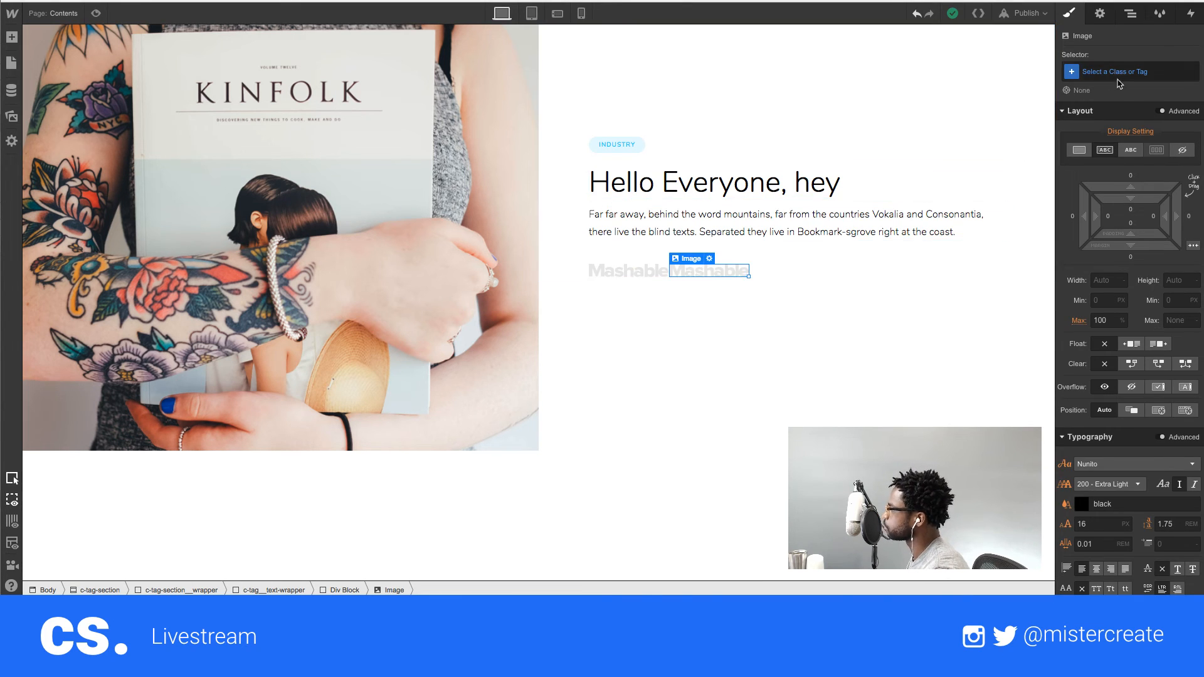
pyautogui.click(1118, 76)
pyautogui.write('logo')
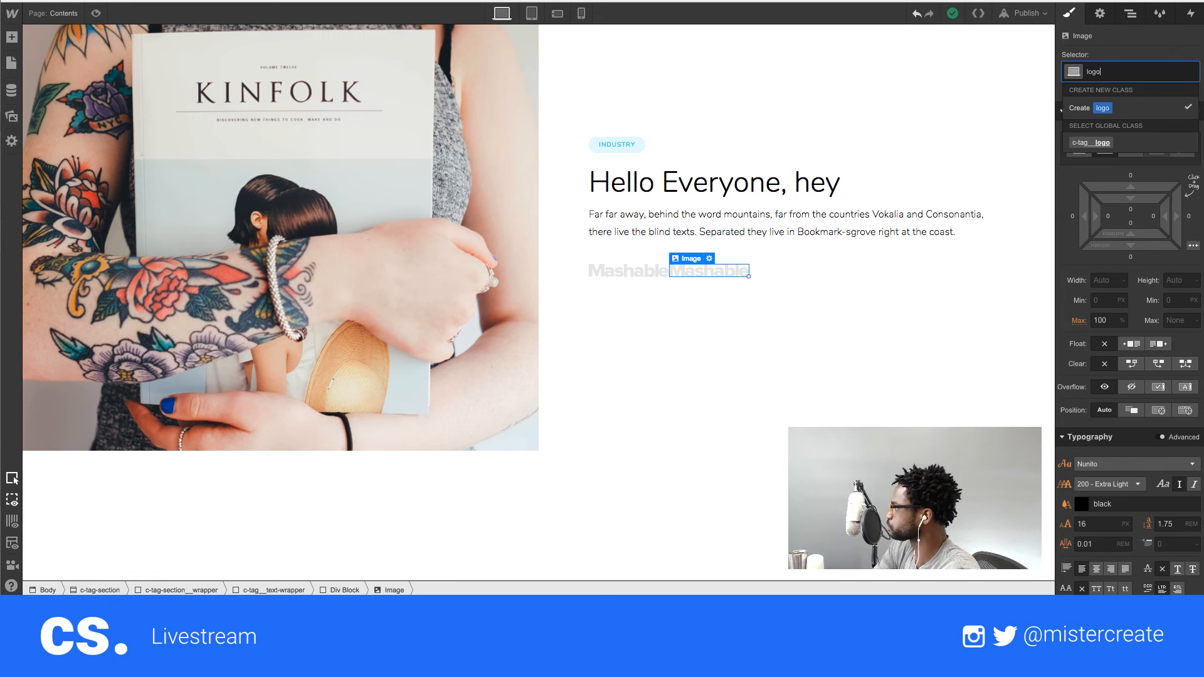
pyautogui.press('Down')
pyautogui.press('Return')
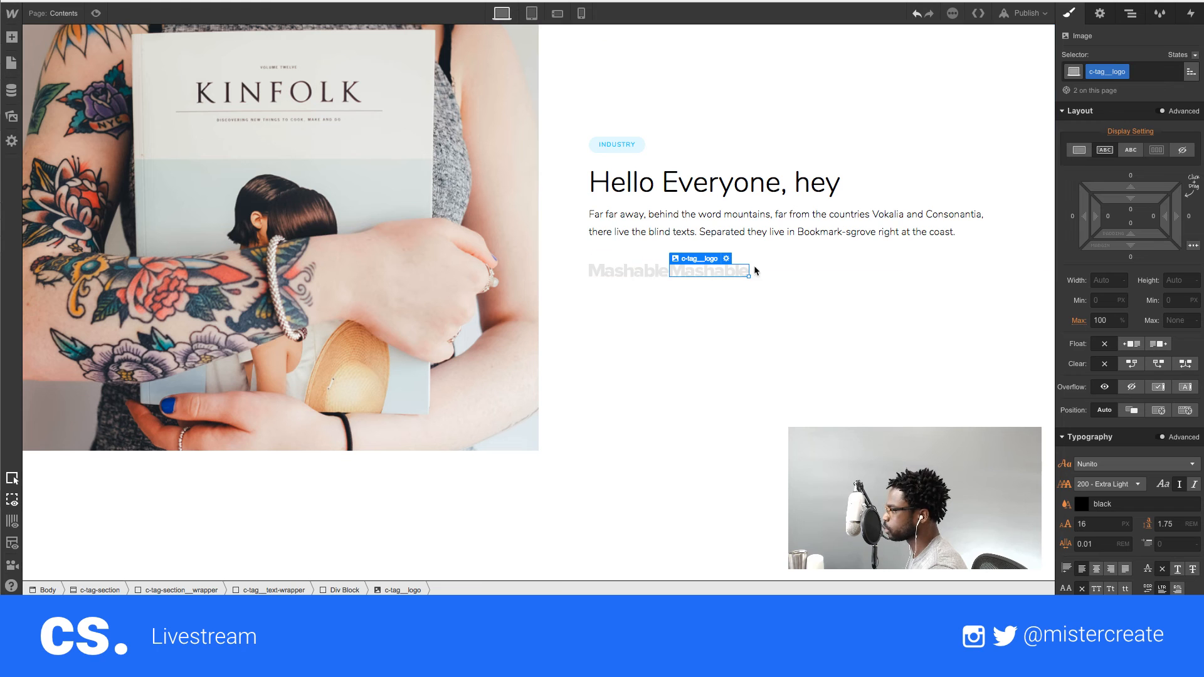
# - Replace the second logo's image with The Verge Logo.svg
pyautogui.click(1099, 12)
pyautogui.click(1136, 145)
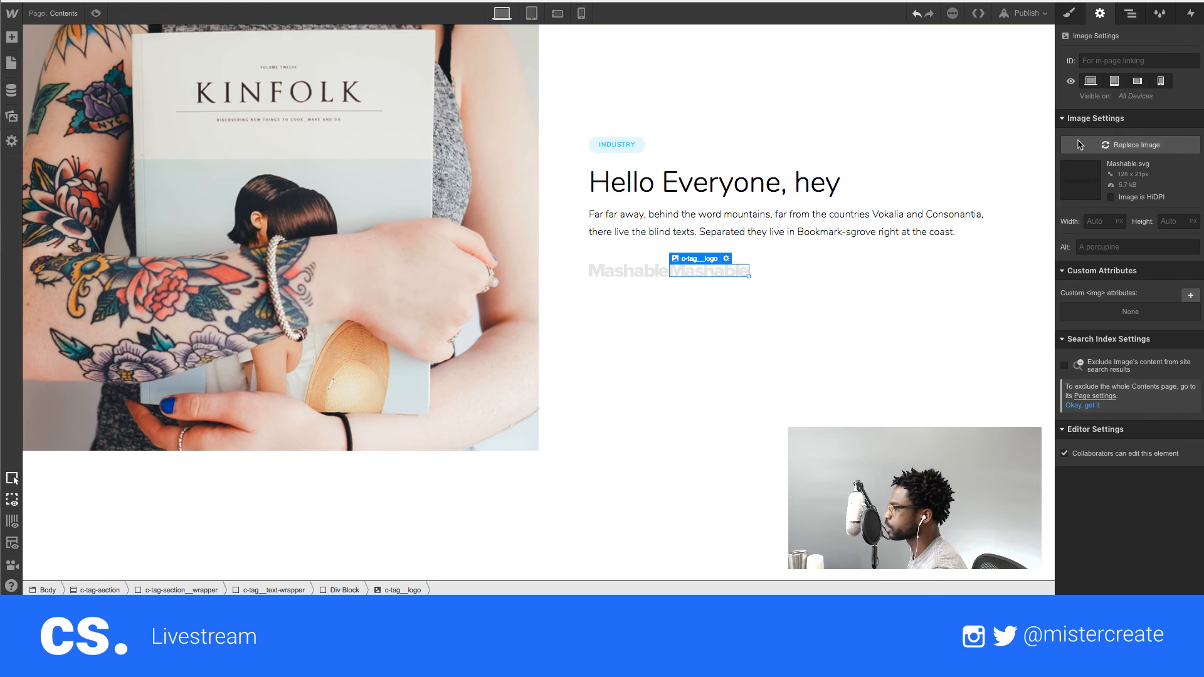
pyautogui.click(156, 112)
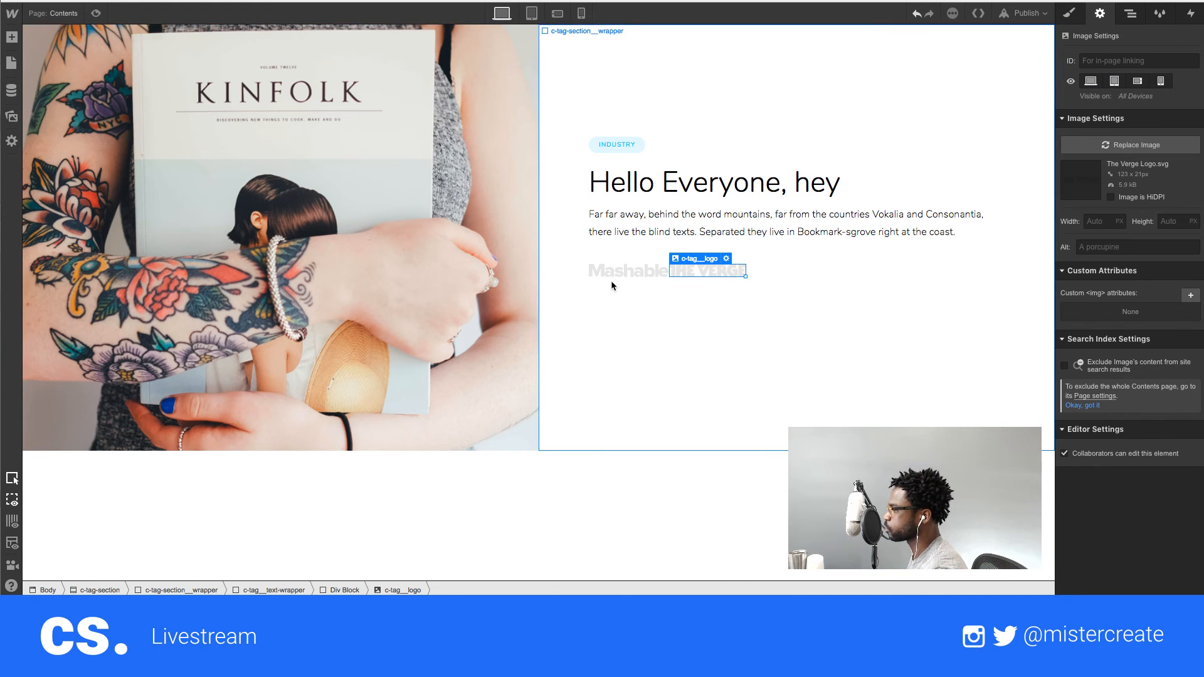
# - Add a new combo class named is--first to the first Mashable logo
pyautogui.click(615, 276)
pyautogui.click(650, 274)
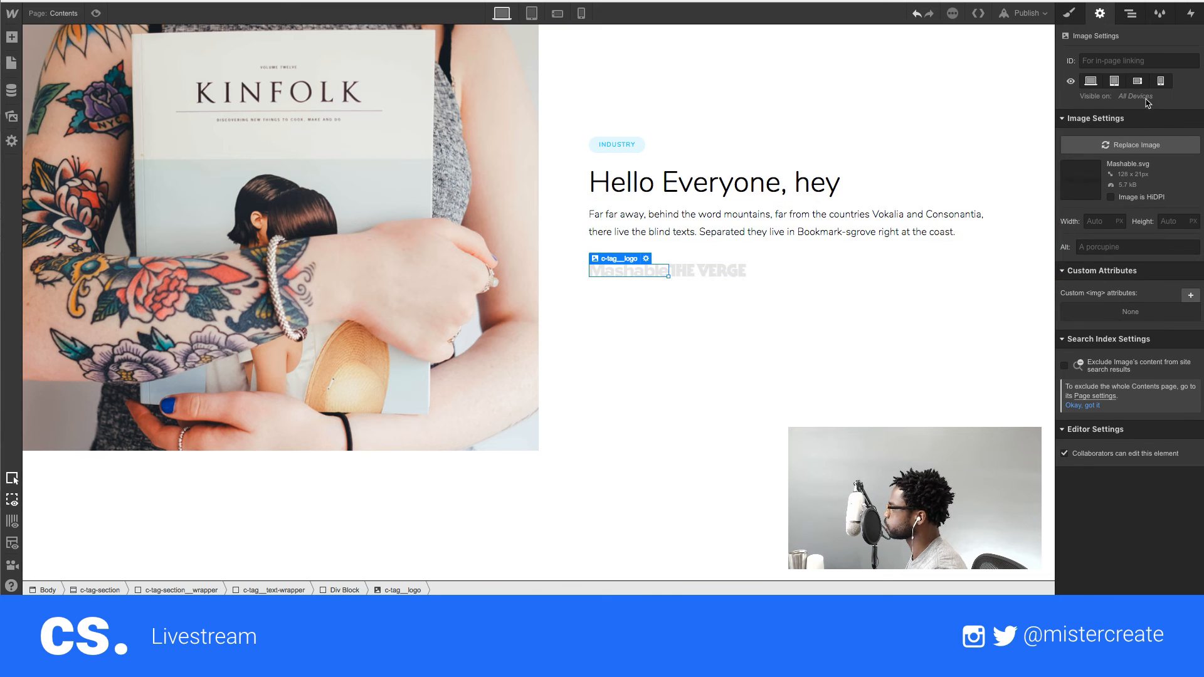
pyautogui.click(1069, 12)
pyautogui.click(1145, 69)
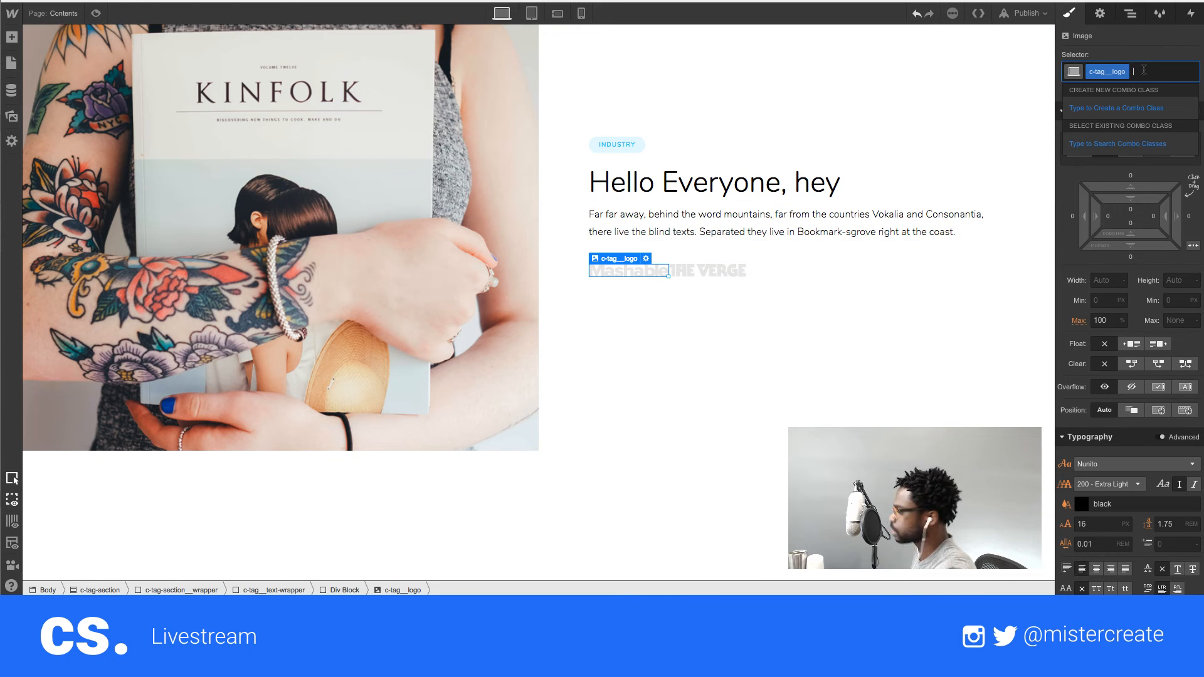
pyautogui.write('is--fer')
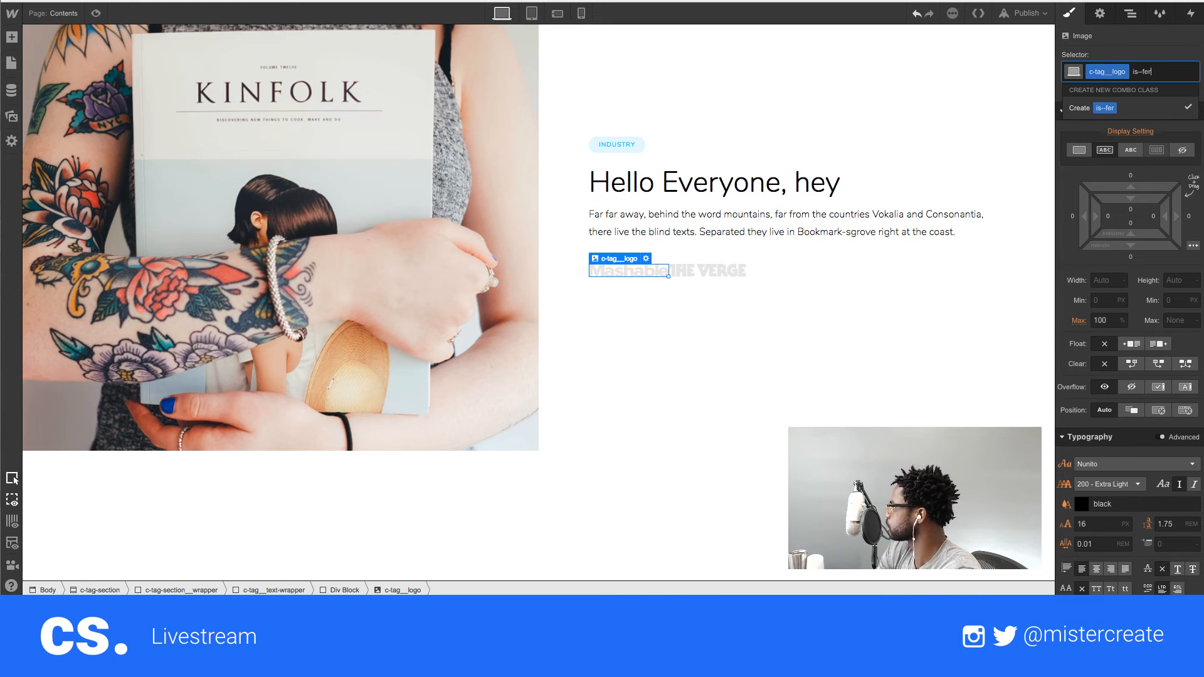
pyautogui.press('BackSpace')
pyautogui.press('BackSpace')
pyautogui.write('irst')
pyautogui.press('Return')
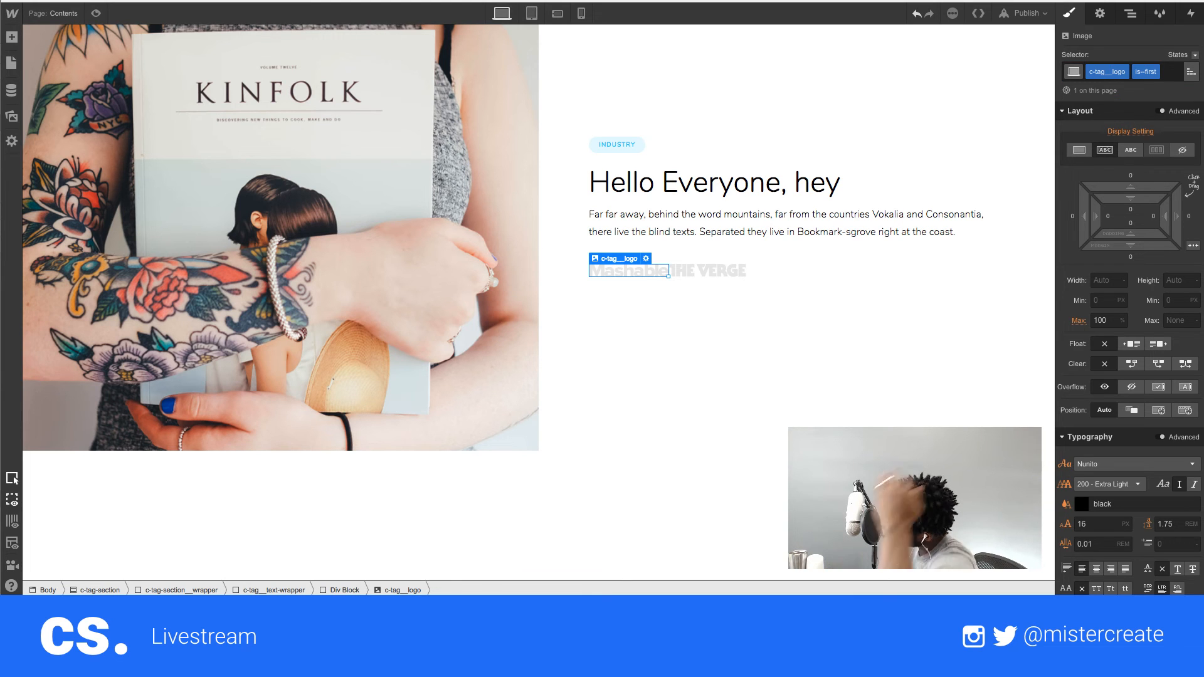
# - Set the right margin of the Mashable logo's is--first combo class to 3.75rem
pyautogui.scroll(-2, 1189, 176)
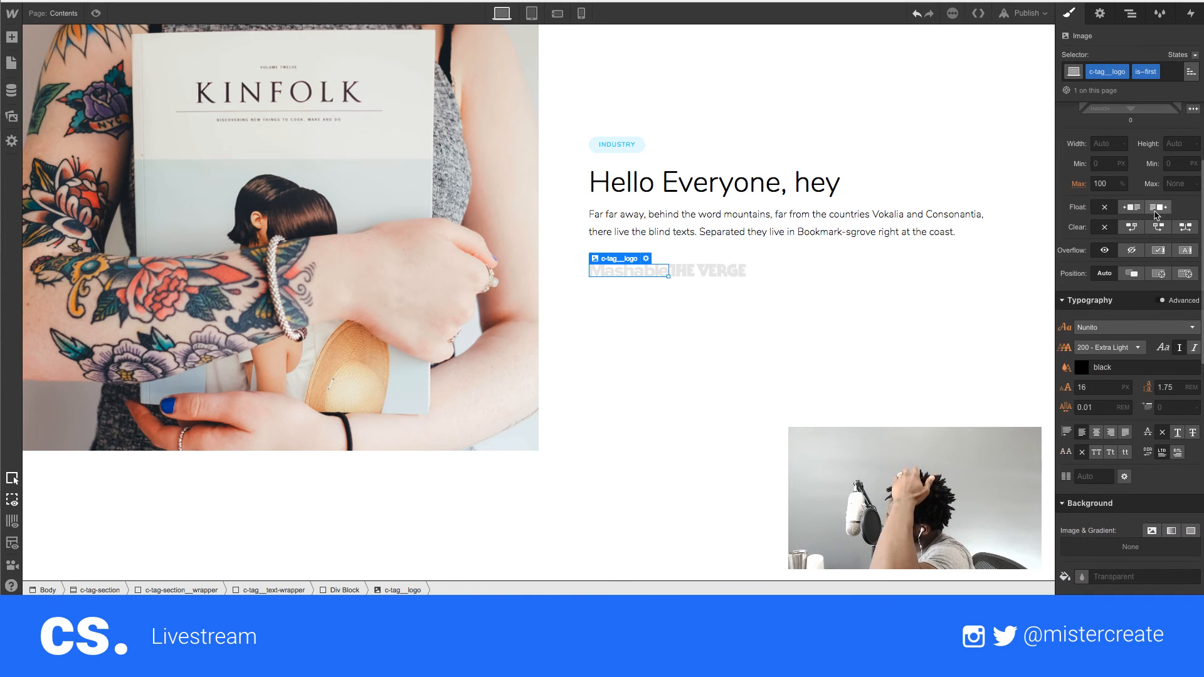
pyautogui.click(1187, 155)
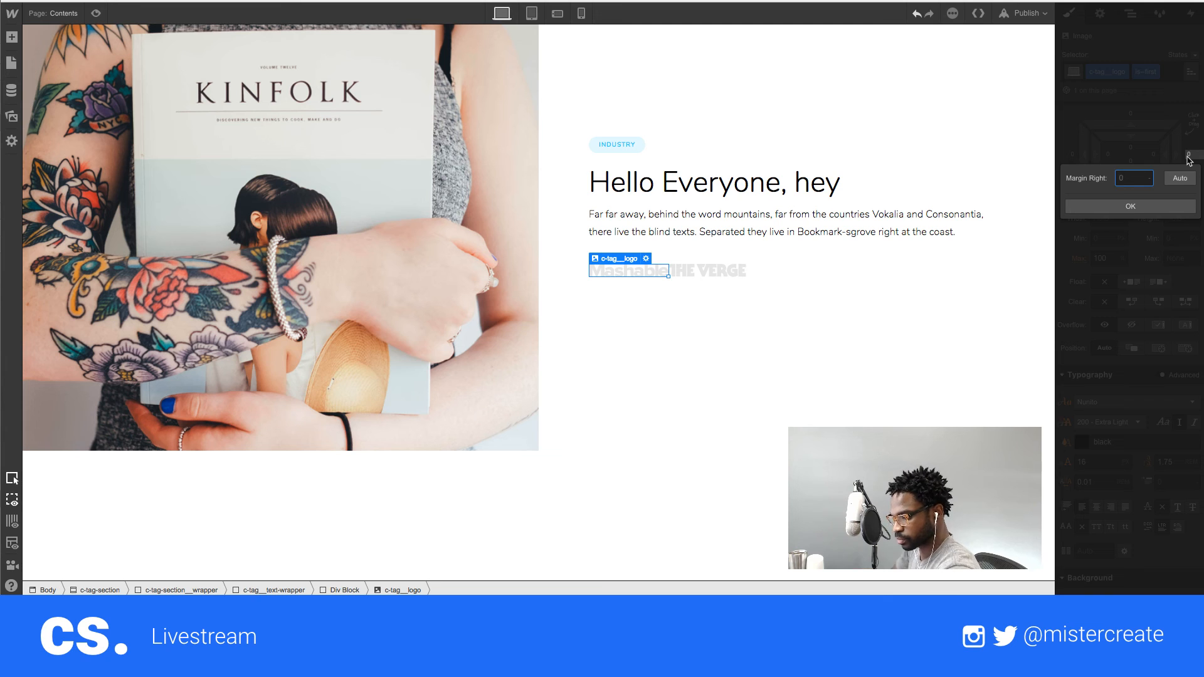
pyautogui.write('3.75r')
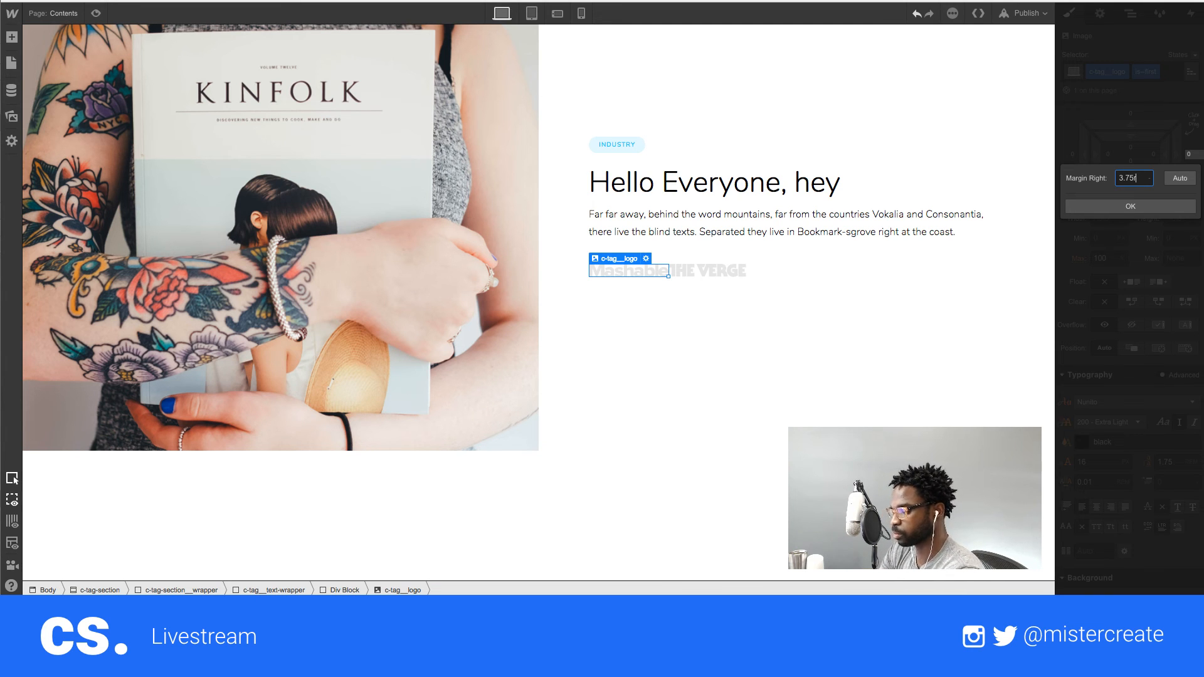
pyautogui.write('em')
pyautogui.press('Return')
# - Set the bottom padding of c-tag__text-wrapper to 11rem
pyautogui.click(770, 299)
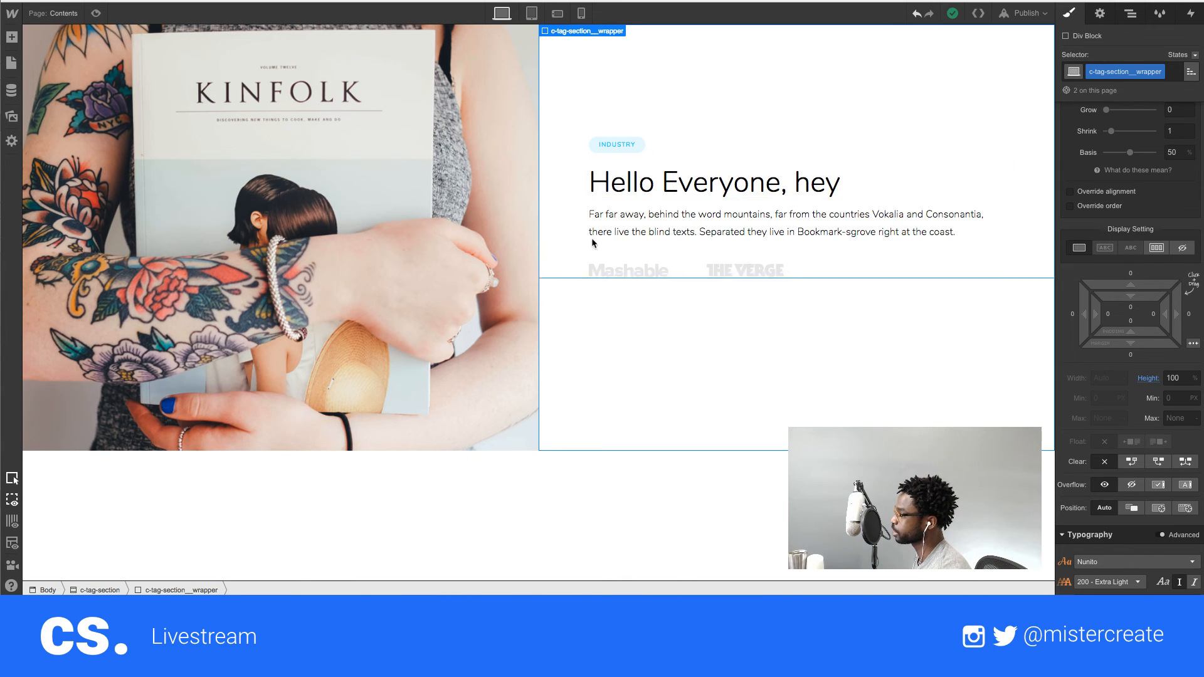
pyautogui.click(647, 88)
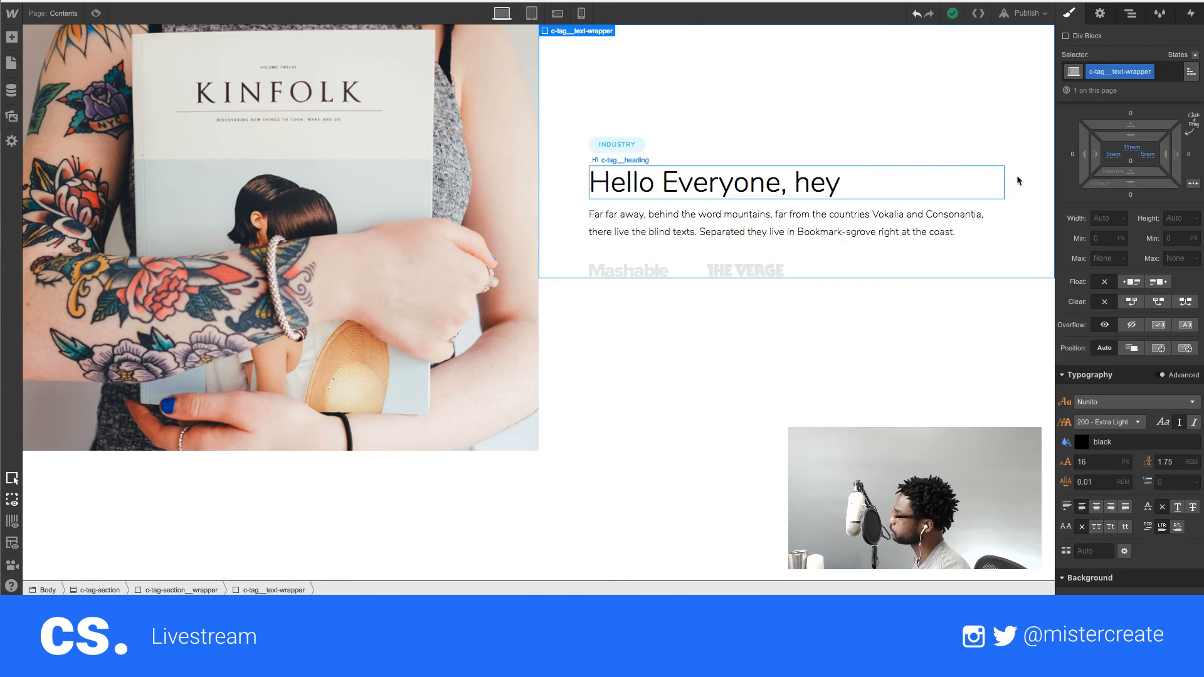
pyautogui.click(1131, 164)
pyautogui.write('11rem')
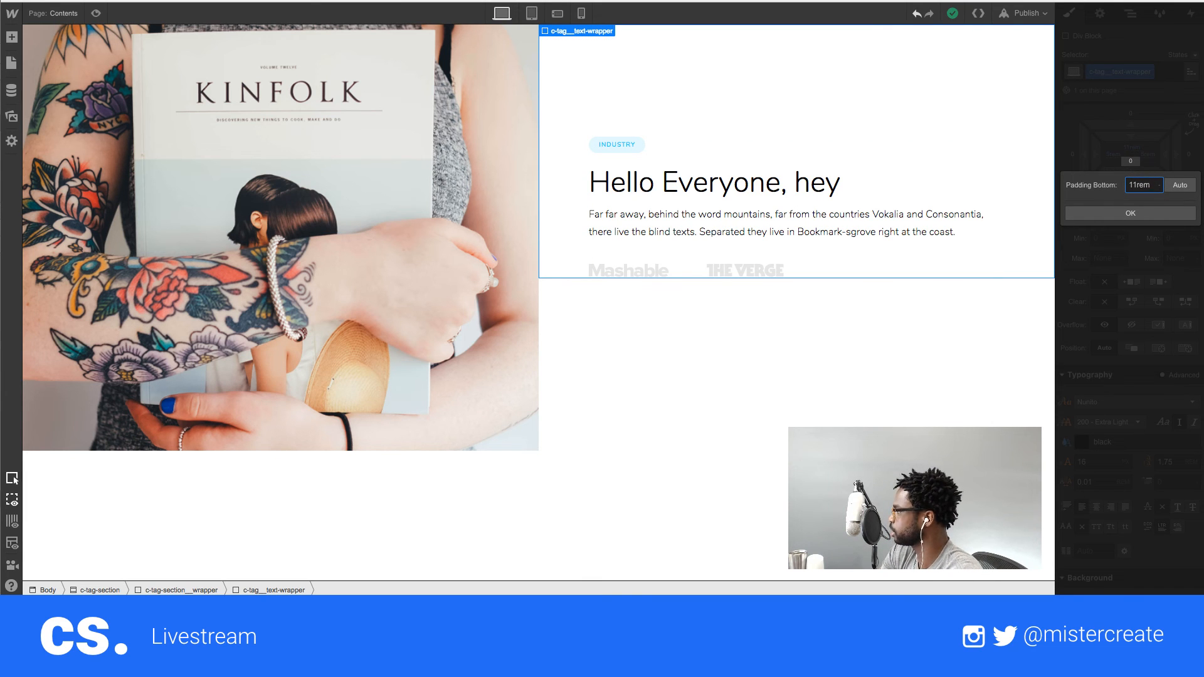
pyautogui.press('Return')
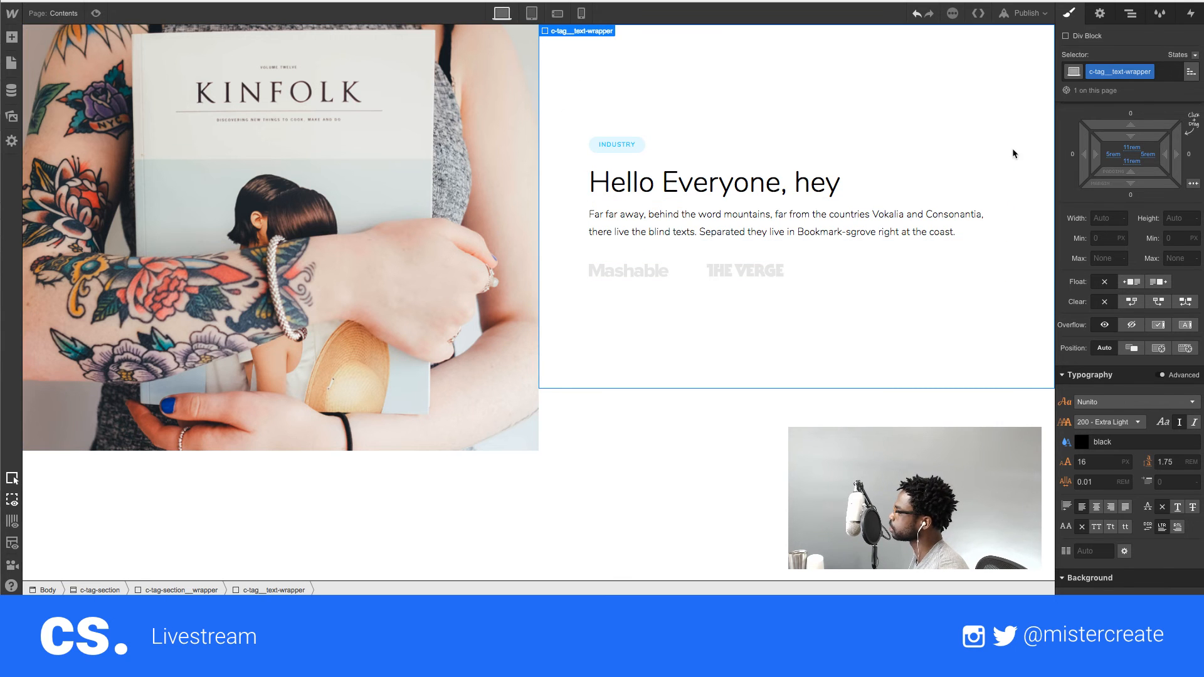
# - Check the text wrapper at the tablet breakpoint, and set its bottom padding to 0 at the desktop breakpoint
pyautogui.click(530, 13)
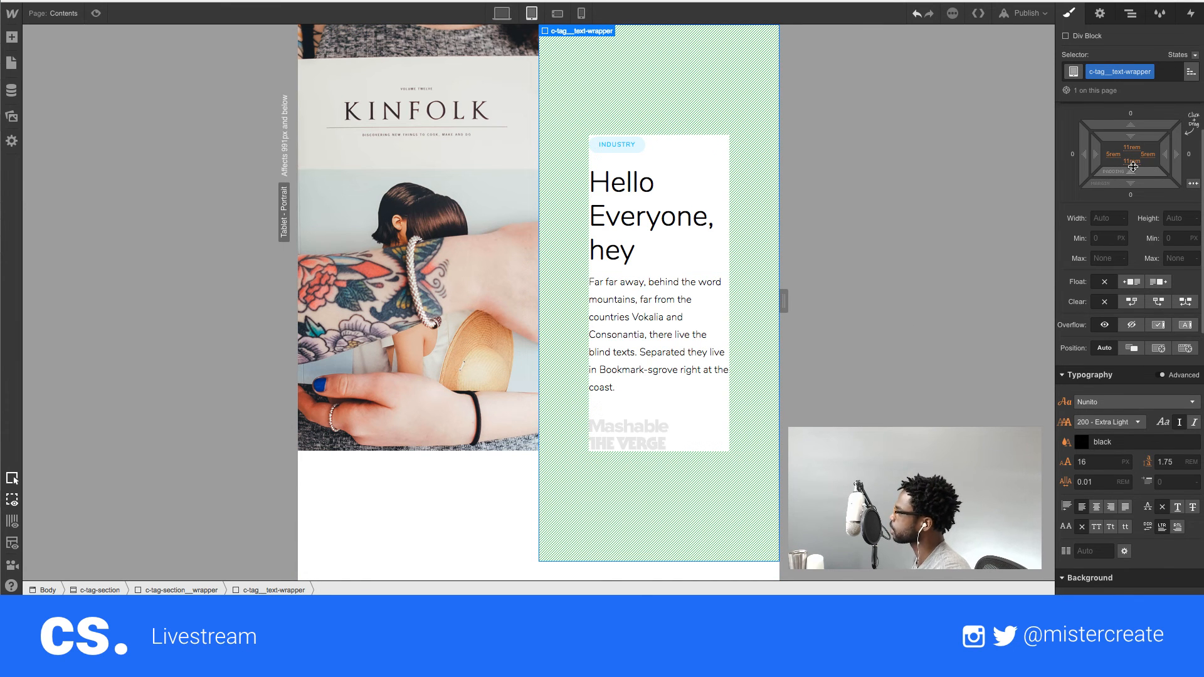
pyautogui.click(501, 13)
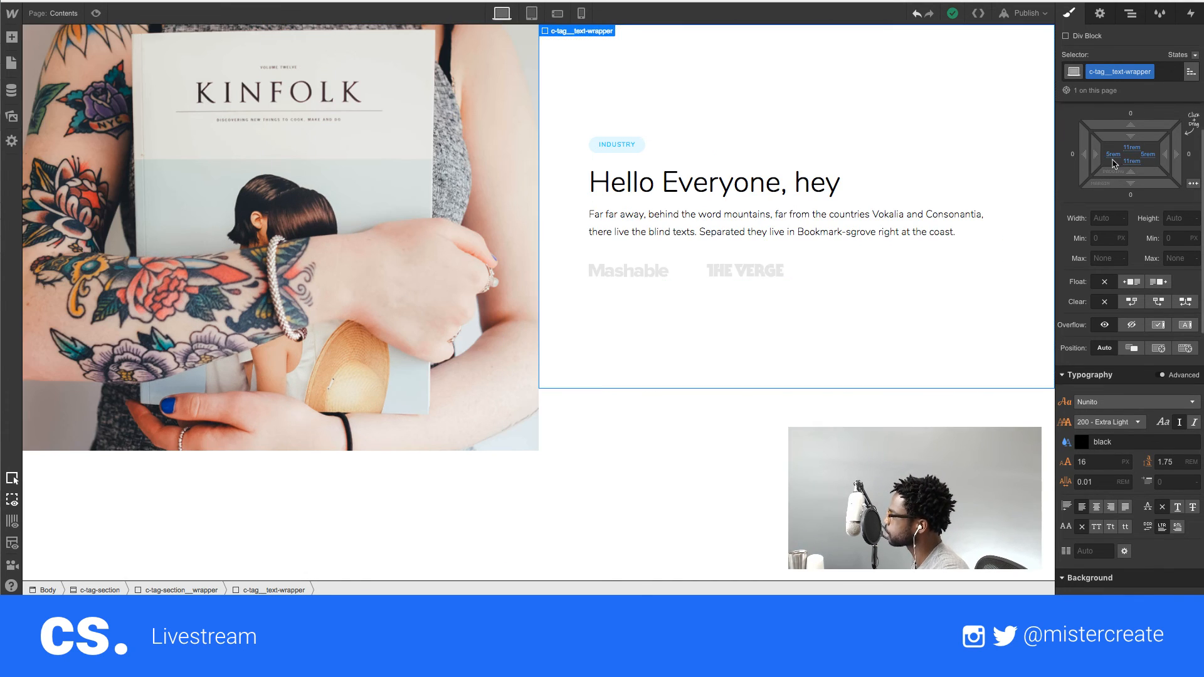
pyautogui.click(1132, 161)
pyautogui.write('0')
pyautogui.press('Return')
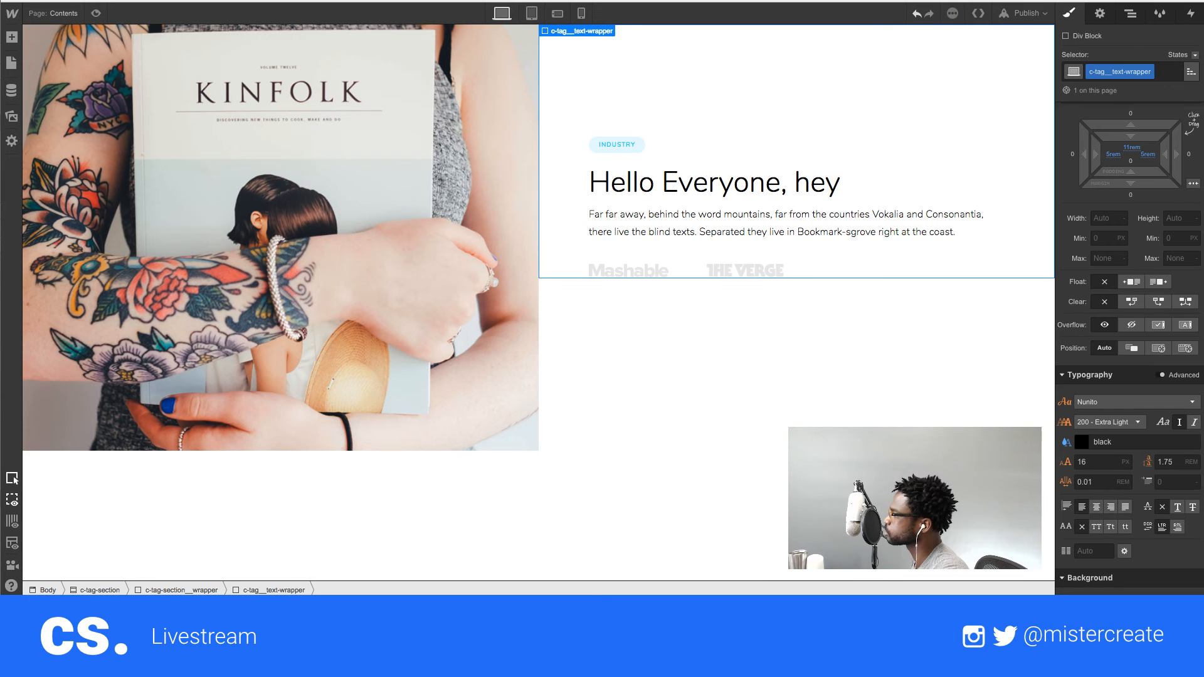
# - At the tablet breakpoint, set c-tag__text-wrapper's left and right padding to 3rem and its top padding to 7rem
pyautogui.click(531, 12)
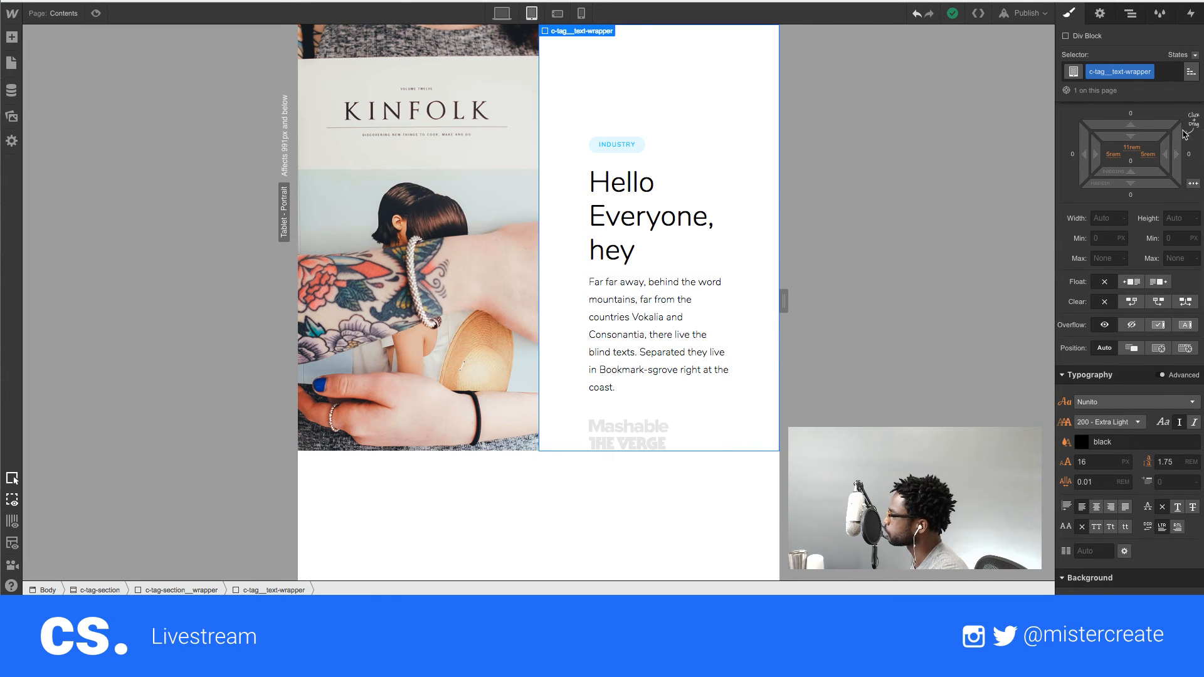
pyautogui.click(1113, 155)
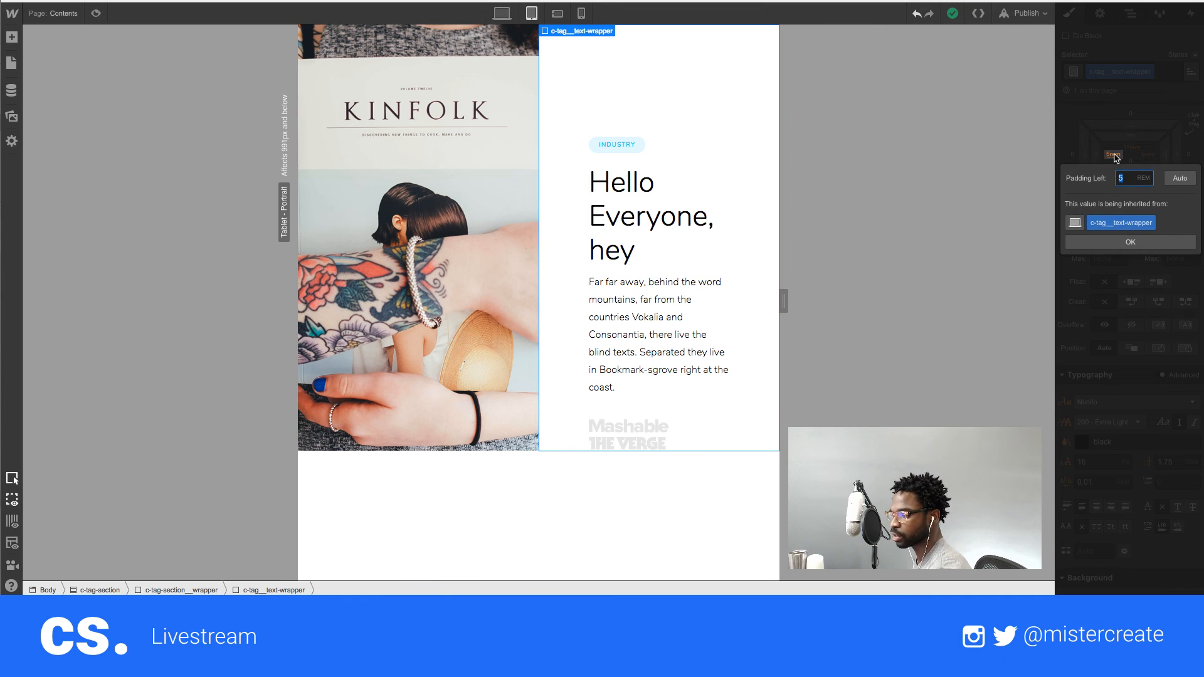
pyautogui.press('Return')
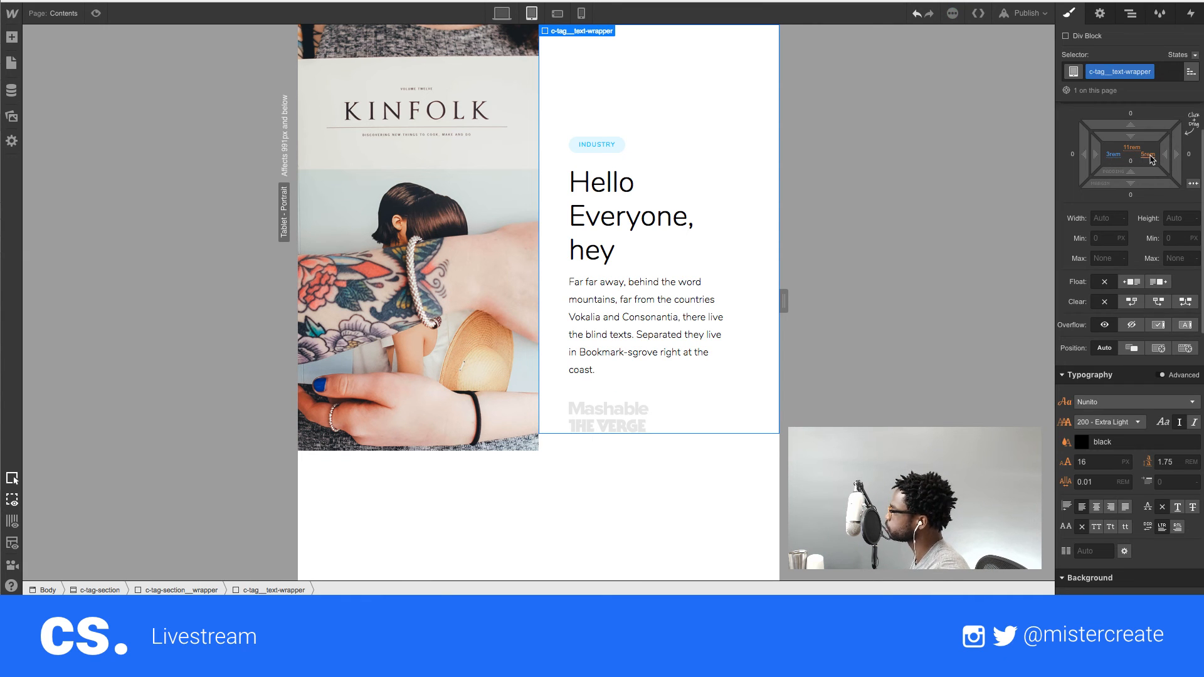
pyautogui.click(1149, 155)
pyautogui.write('3')
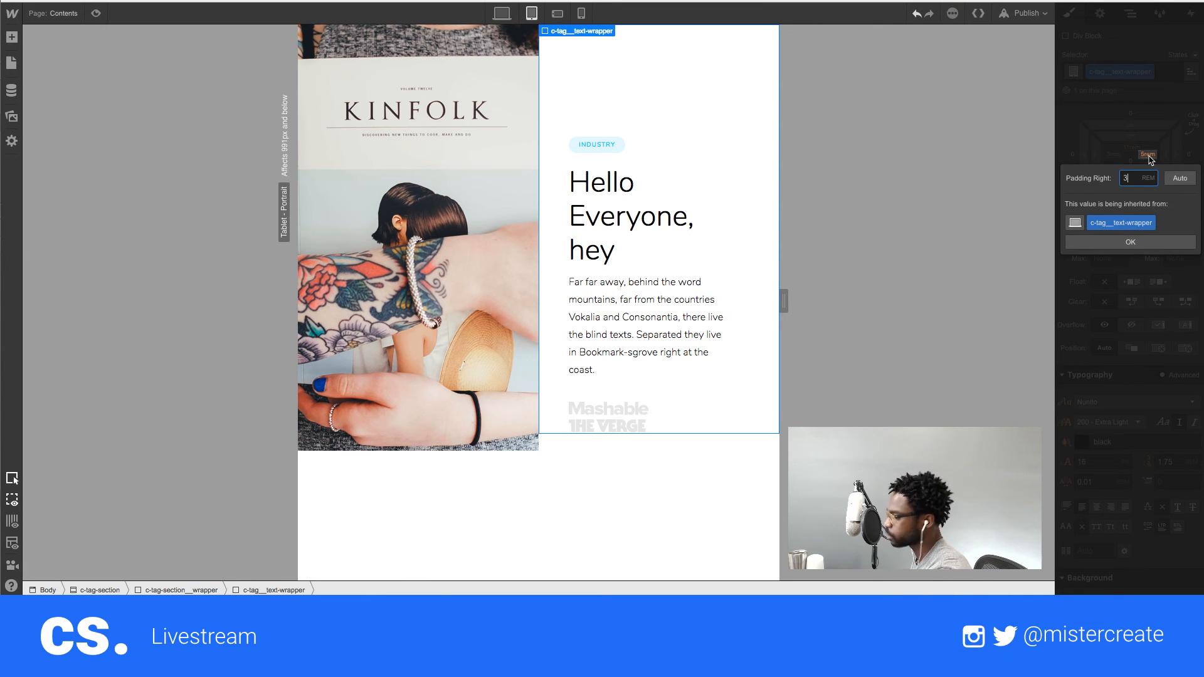
pyautogui.press('Return')
pyautogui.moveTo(1132, 136); pyautogui.dragTo(1132, 130)
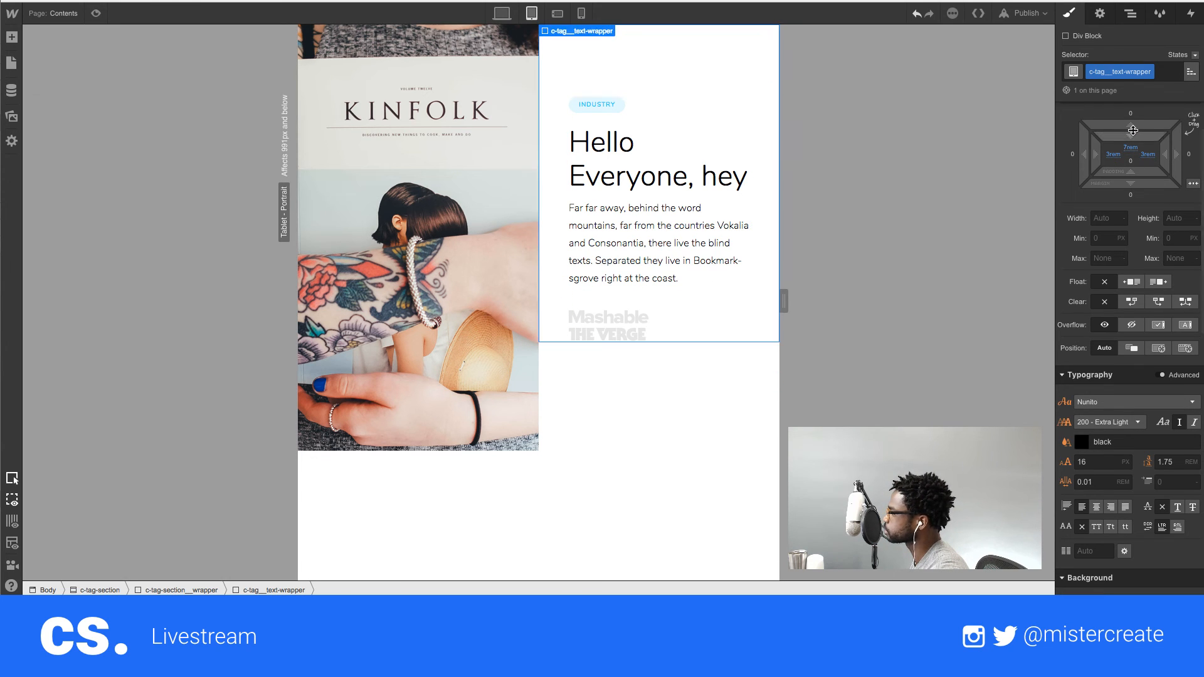
pyautogui.click(481, 533)
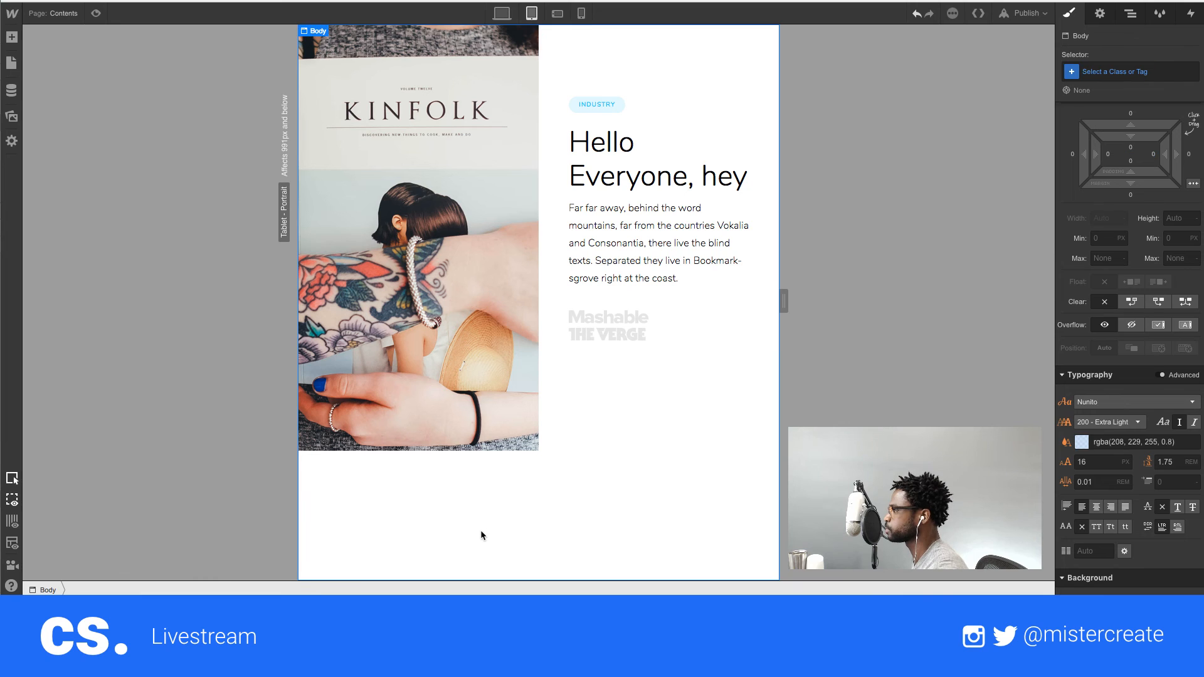
# - At the phone landscape breakpoint, enable wrapped children and a reversed flex layout on c-tag-section
pyautogui.click(558, 14)
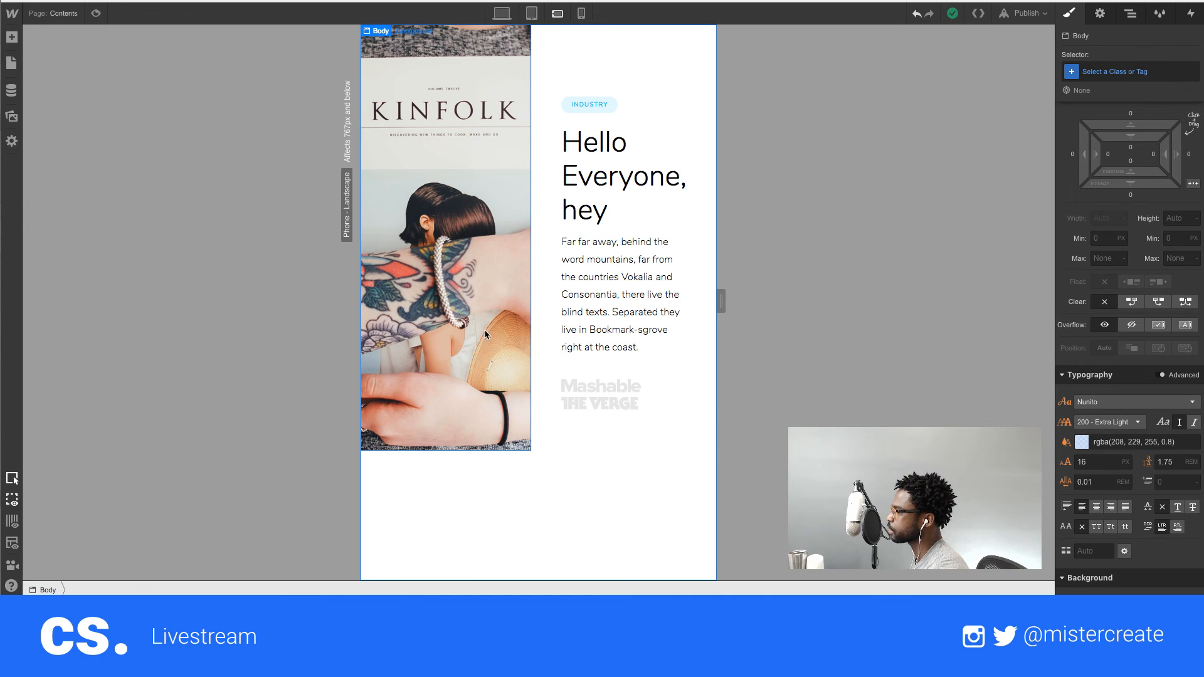
pyautogui.click(1133, 17)
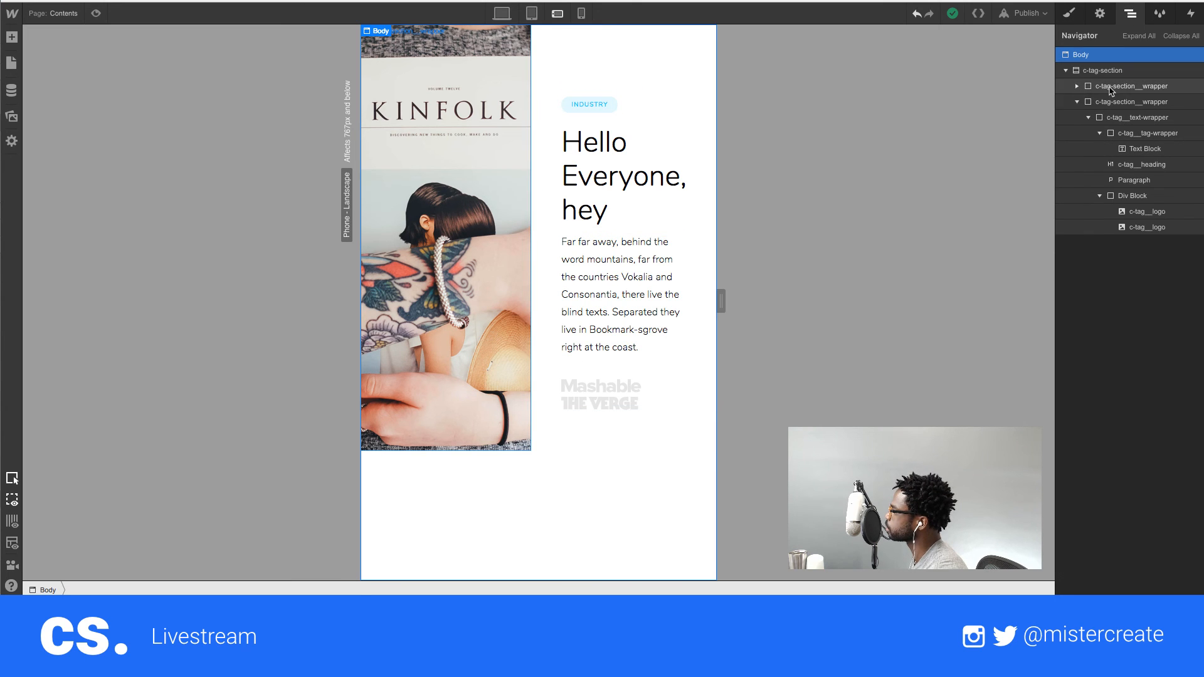
pyautogui.click(1076, 102)
pyautogui.click(1094, 72)
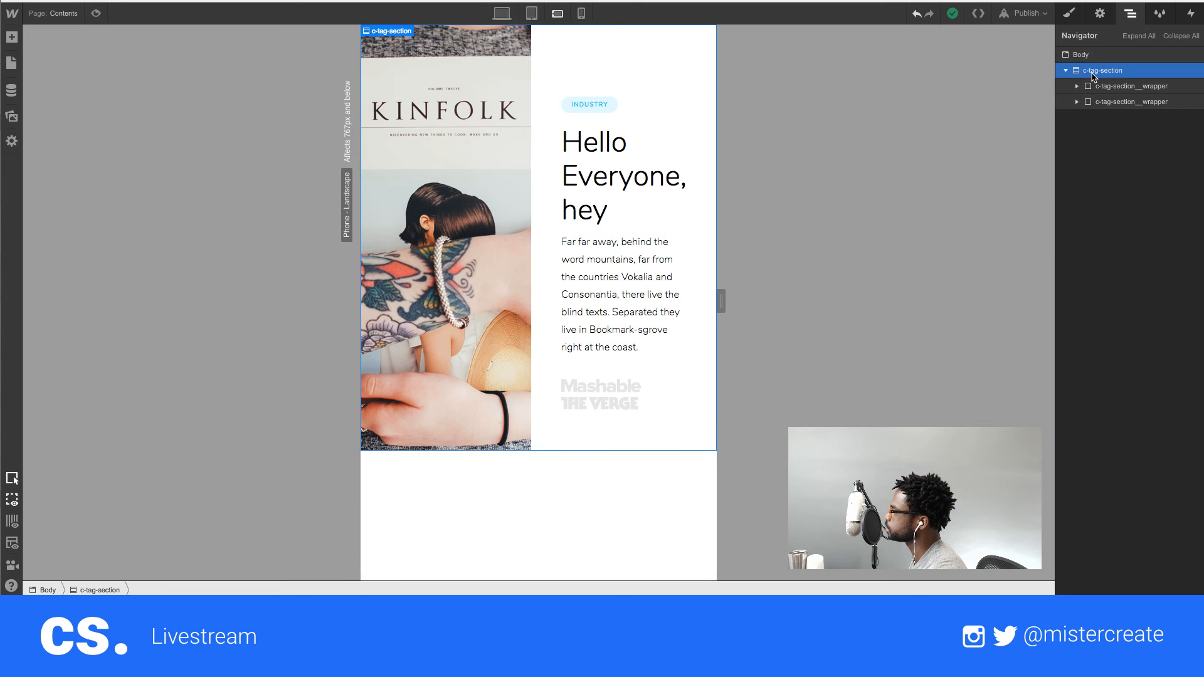
pyautogui.click(1072, 15)
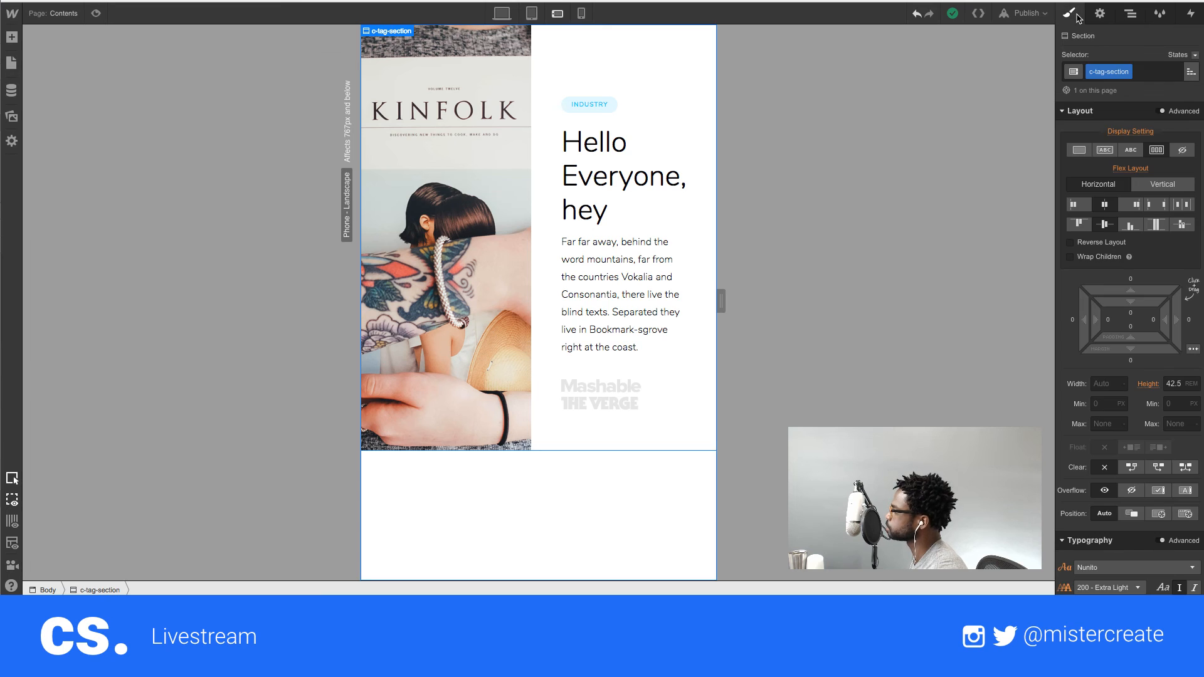
pyautogui.click(1070, 257)
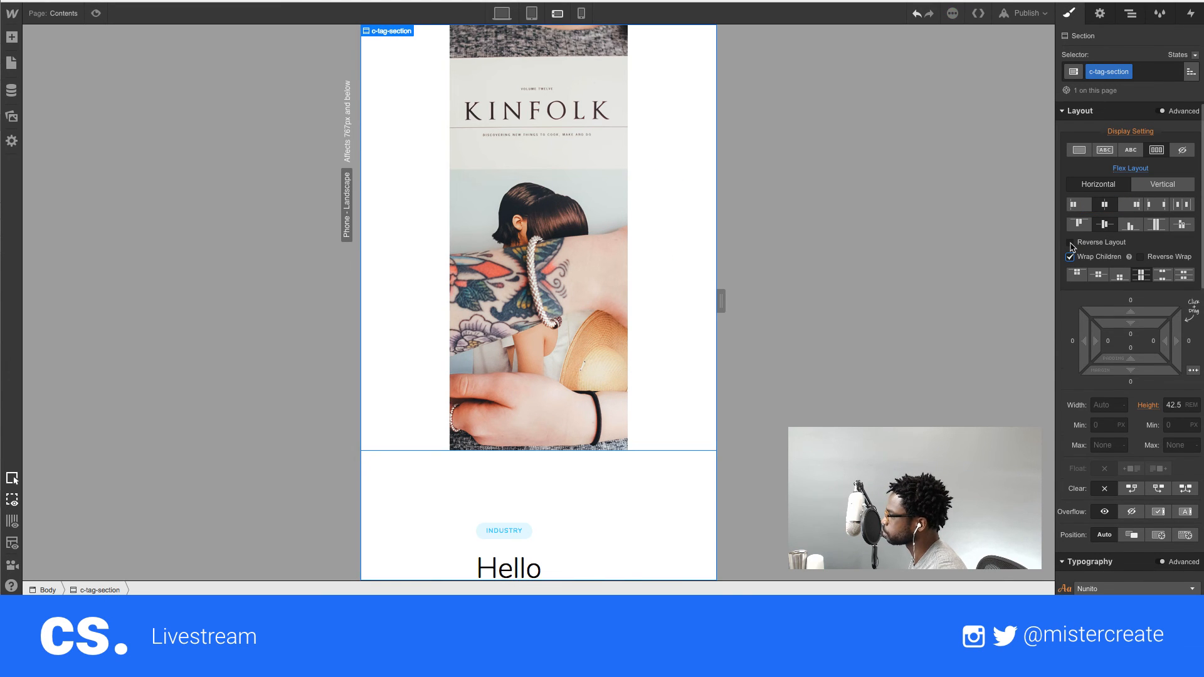
pyautogui.click(1070, 243)
pyautogui.scroll(-3, 397, 305)
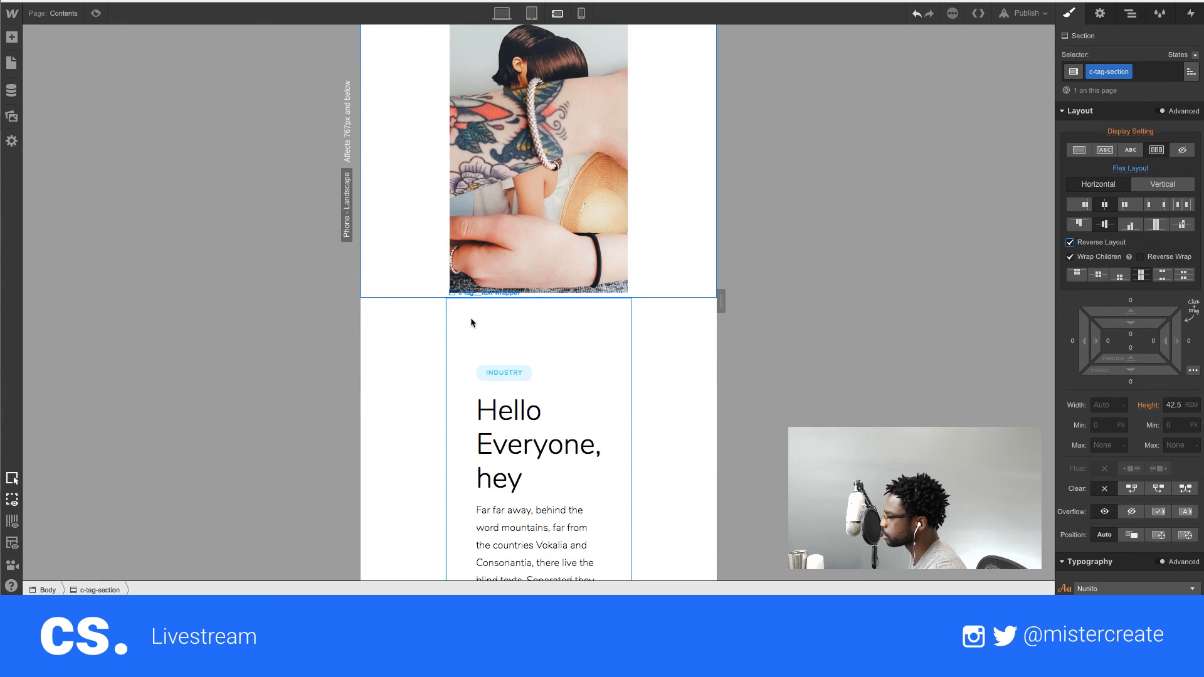
# - Turn off the reversed layout on c-tag-section, enable reverse wrap instead, and widen the phone landscape preview
pyautogui.click(1130, 13)
pyautogui.click(1071, 14)
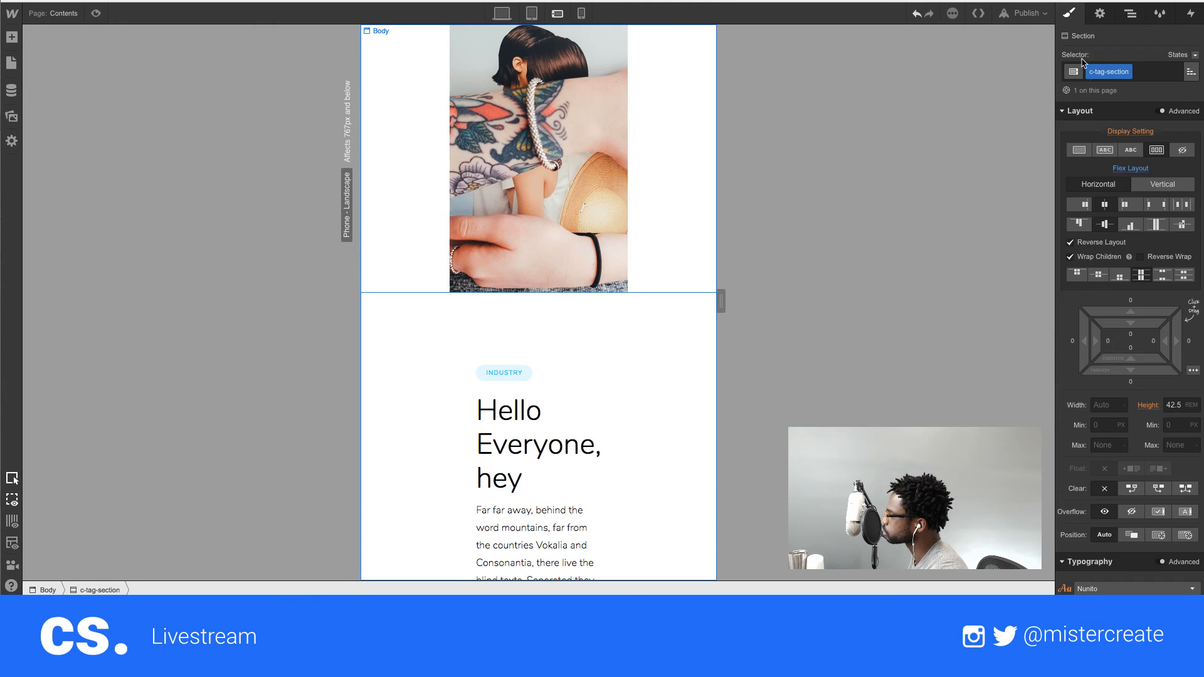
pyautogui.click(1070, 242)
pyautogui.click(1140, 257)
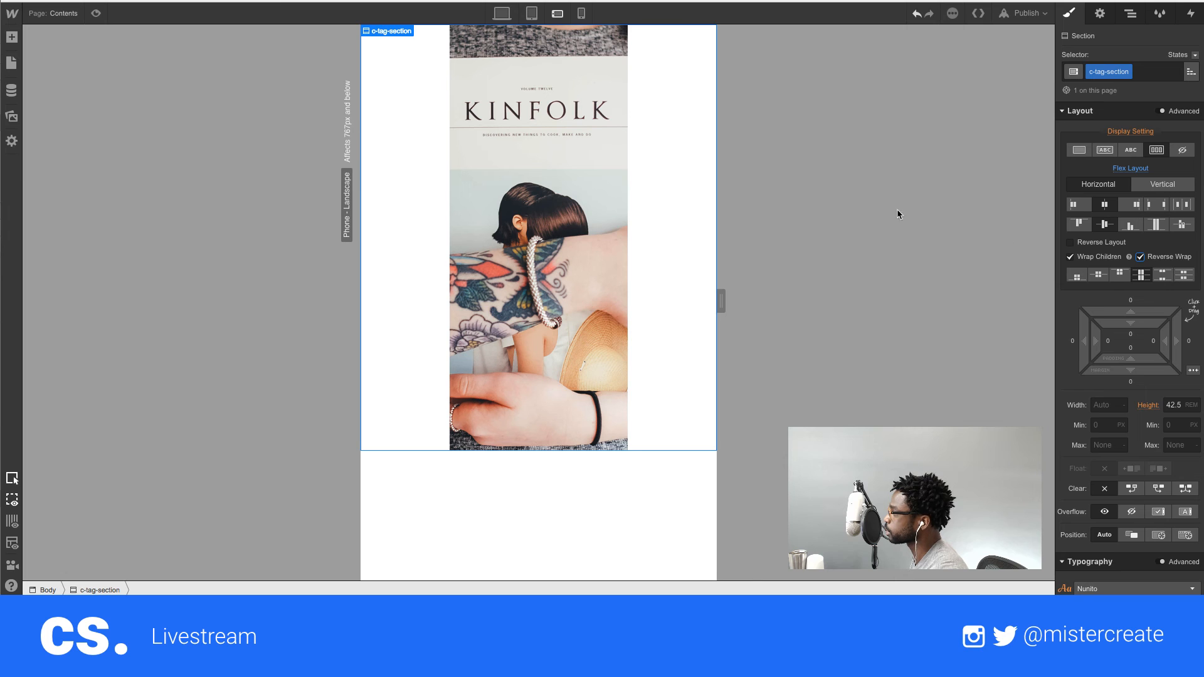
pyautogui.moveTo(721, 302); pyautogui.dragTo(871, 304)
# - Set the flex basis of c-tag-section__wrapper to 100% at the phone landscape breakpoint
pyautogui.click(456, 234)
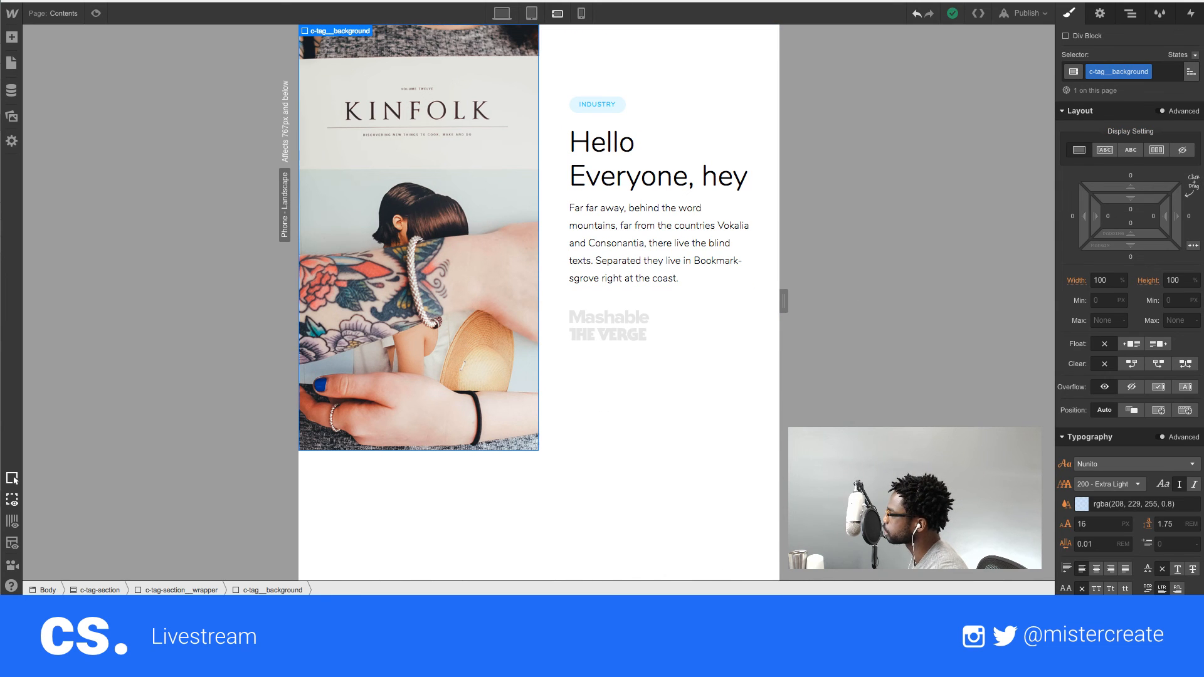
pyautogui.click(1130, 14)
pyautogui.click(1093, 87)
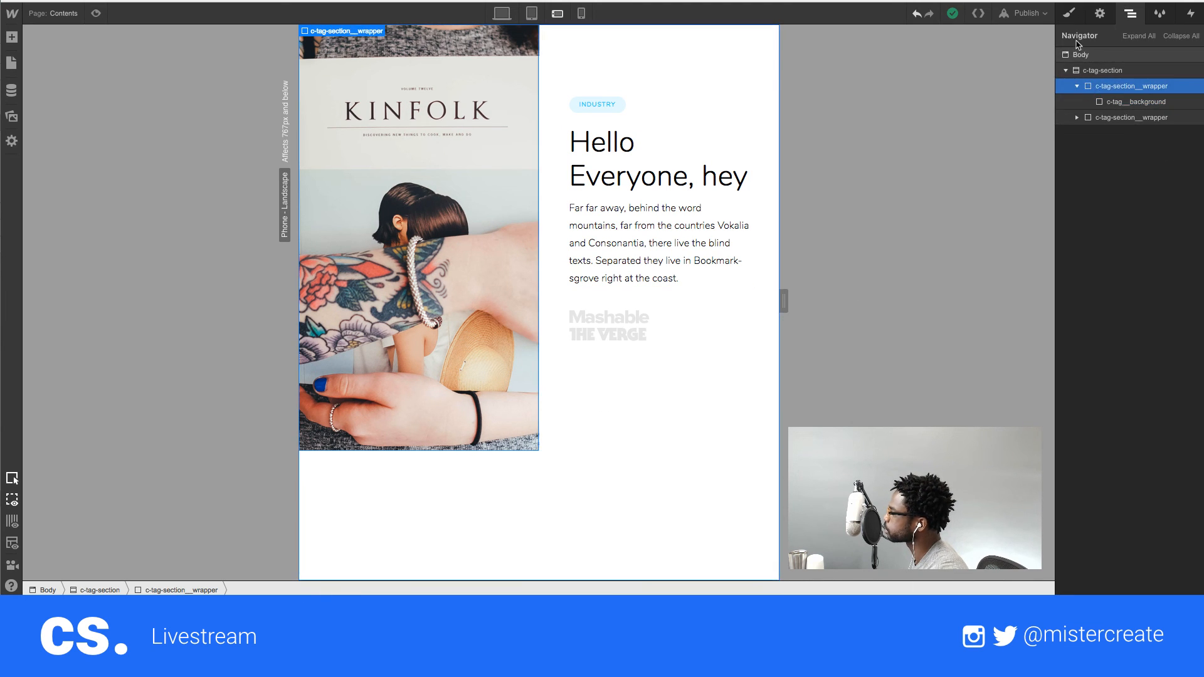
pyautogui.click(1069, 13)
pyautogui.click(1180, 214)
pyautogui.doubleClick(1180, 214)
pyautogui.click(1124, 152)
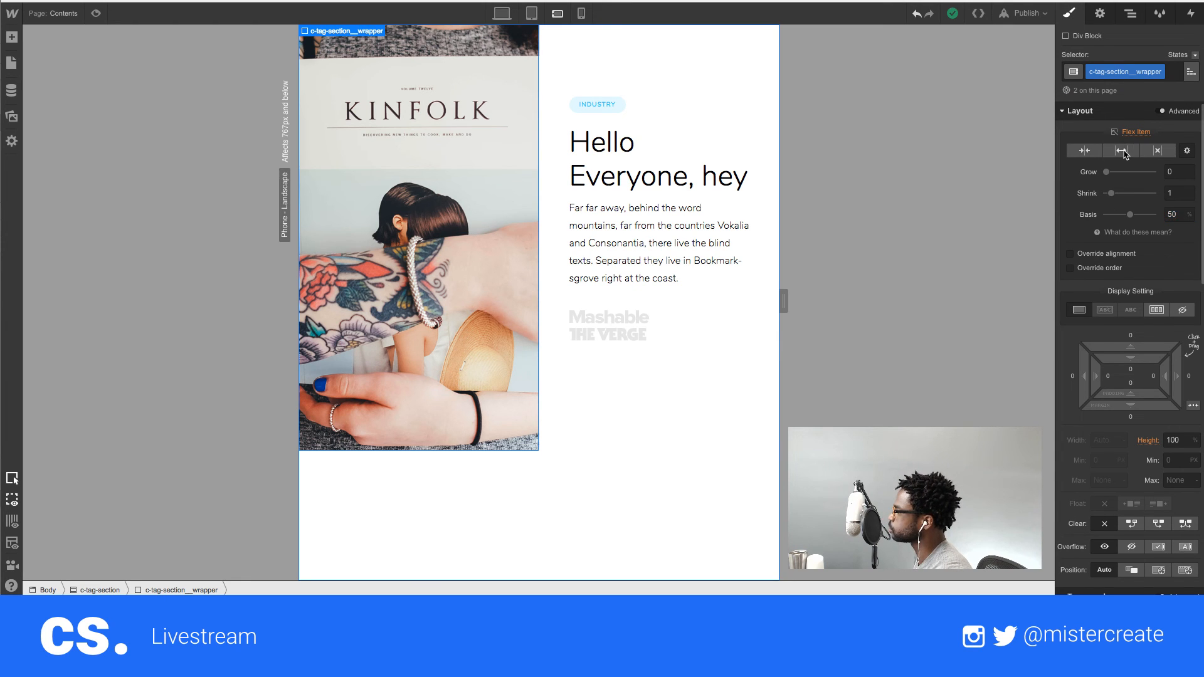
pyautogui.click(917, 14)
pyautogui.click(1167, 213)
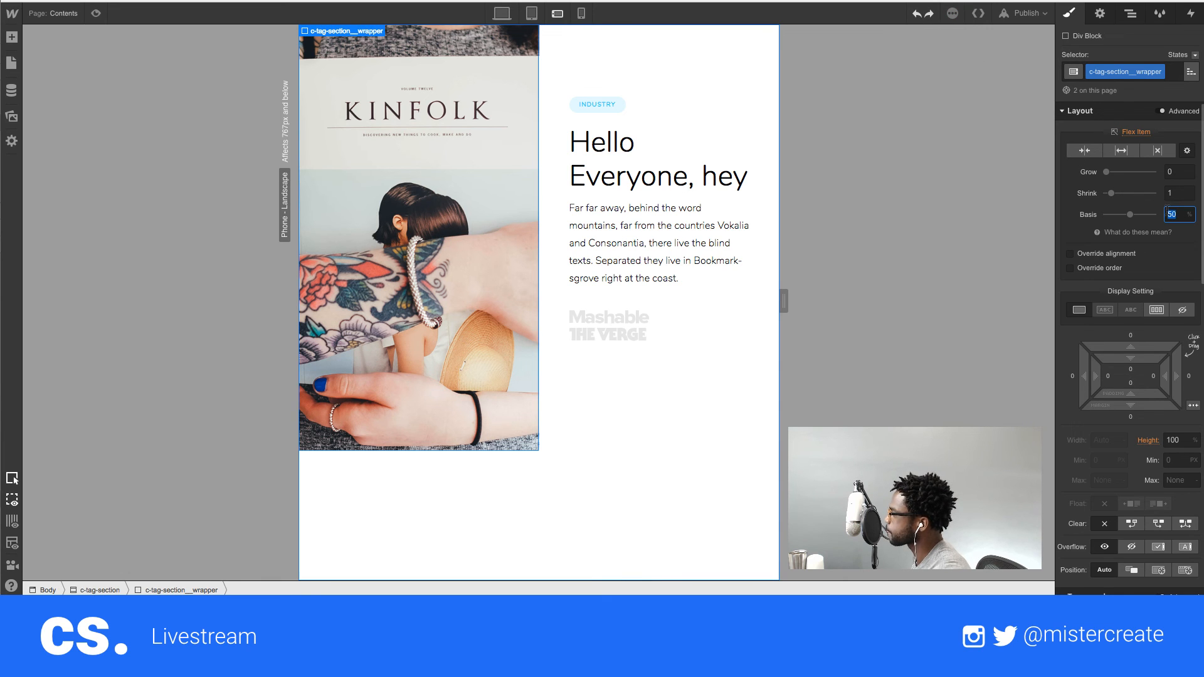
pyautogui.write('100')
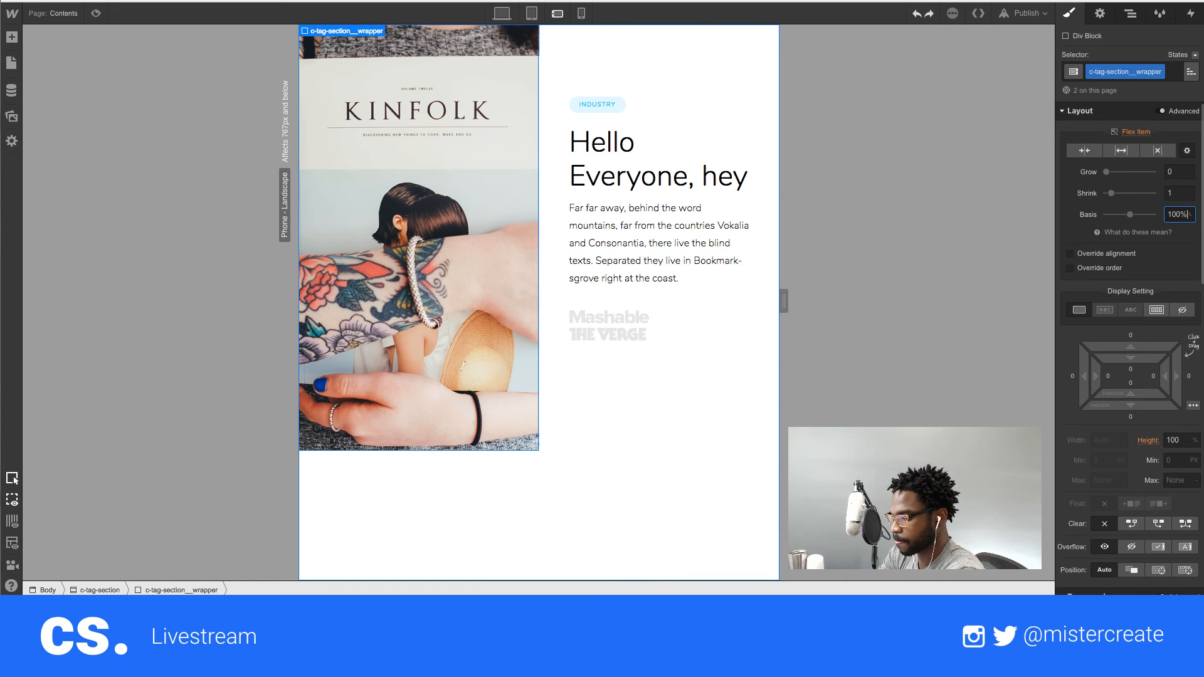
pyautogui.press('Return')
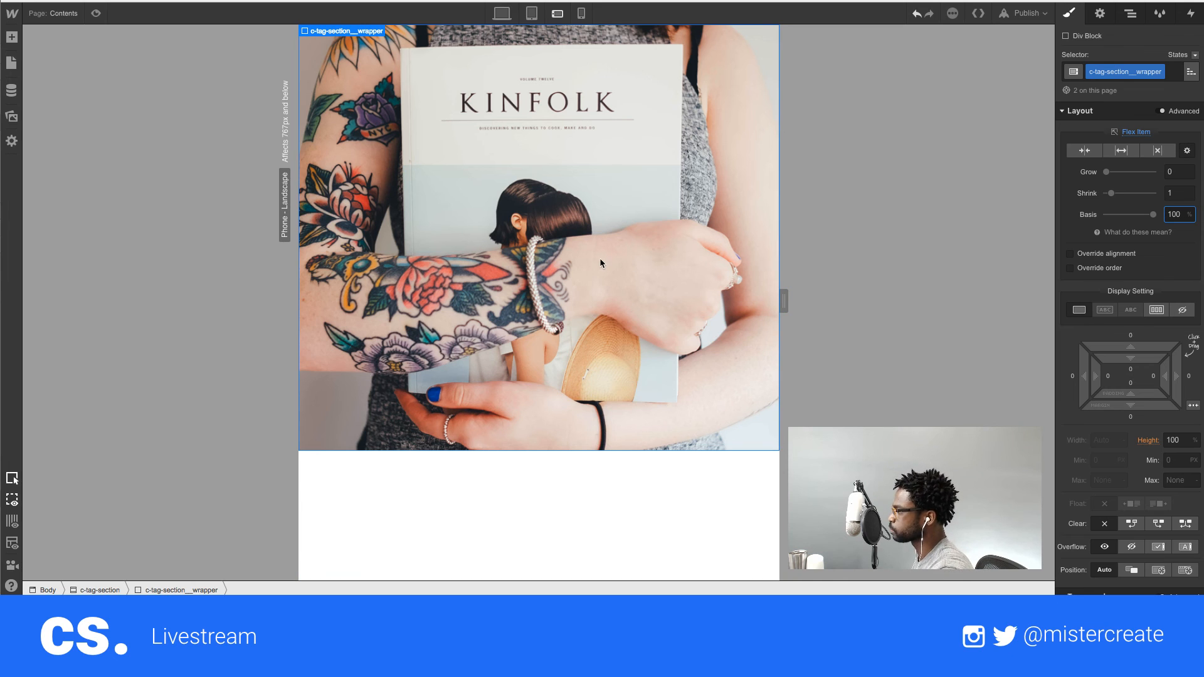
# - Reselect c-tag-section, toggle its wrap options back to reversed wrapping, and align the wrapped rows to the top
pyautogui.click(1130, 13)
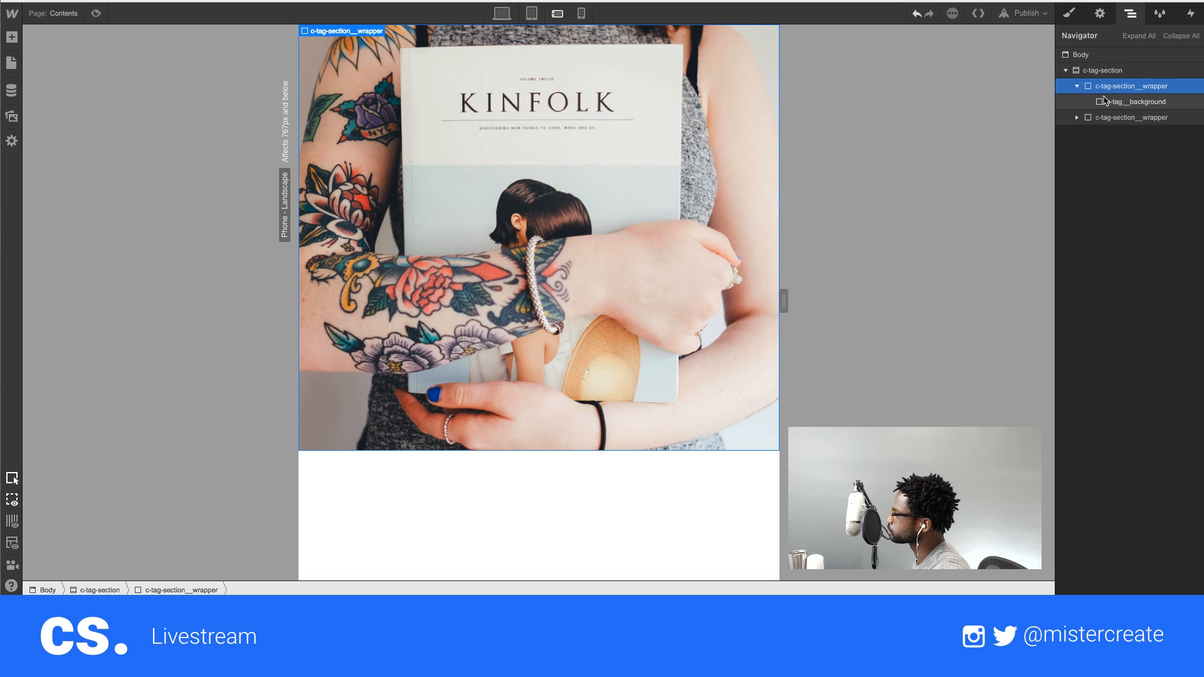
pyautogui.click(1076, 87)
pyautogui.click(1112, 102)
pyautogui.click(1069, 14)
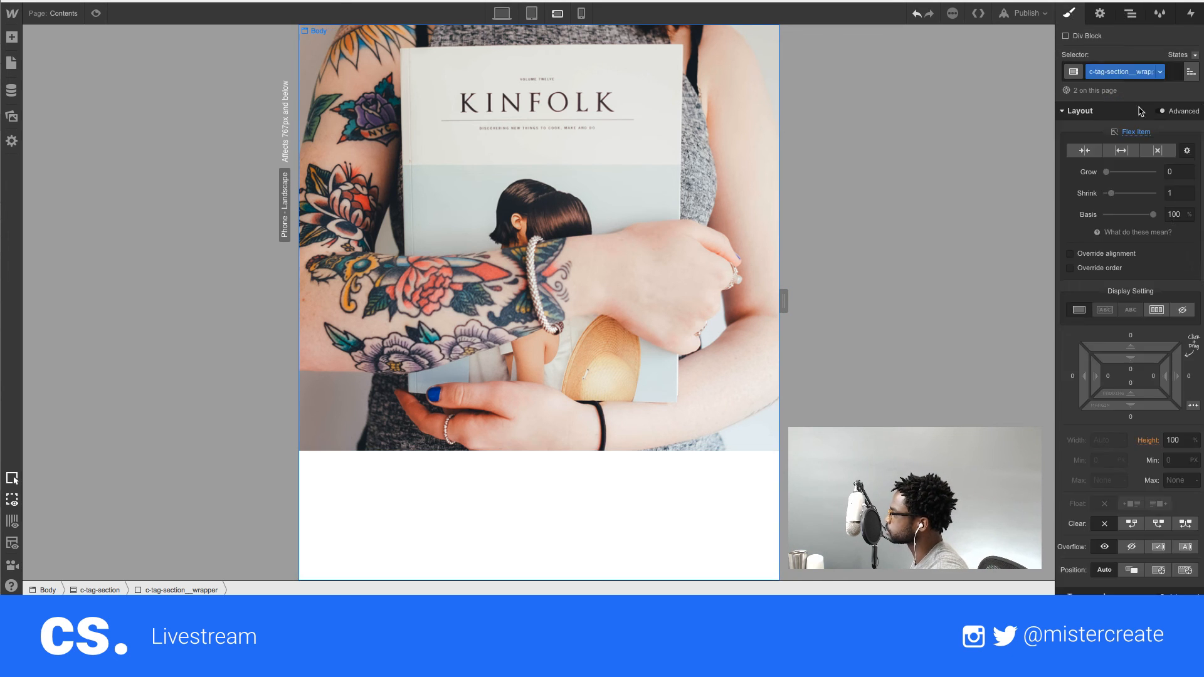
pyautogui.click(1130, 14)
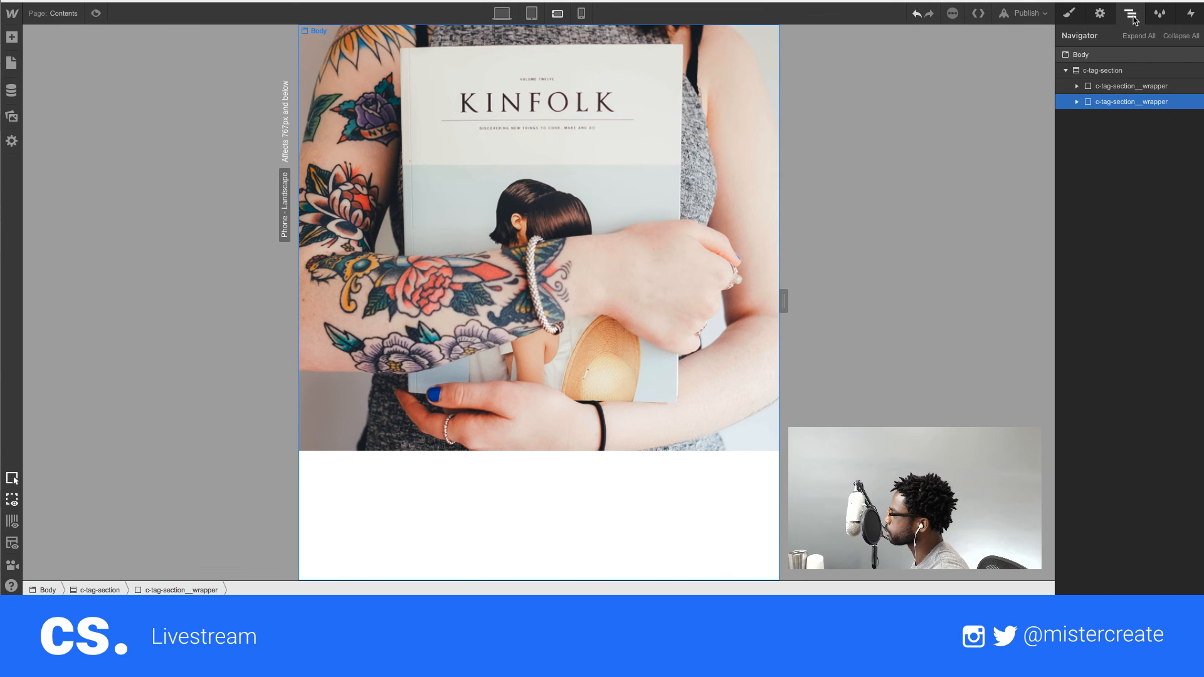
pyautogui.click(1098, 70)
pyautogui.click(1069, 14)
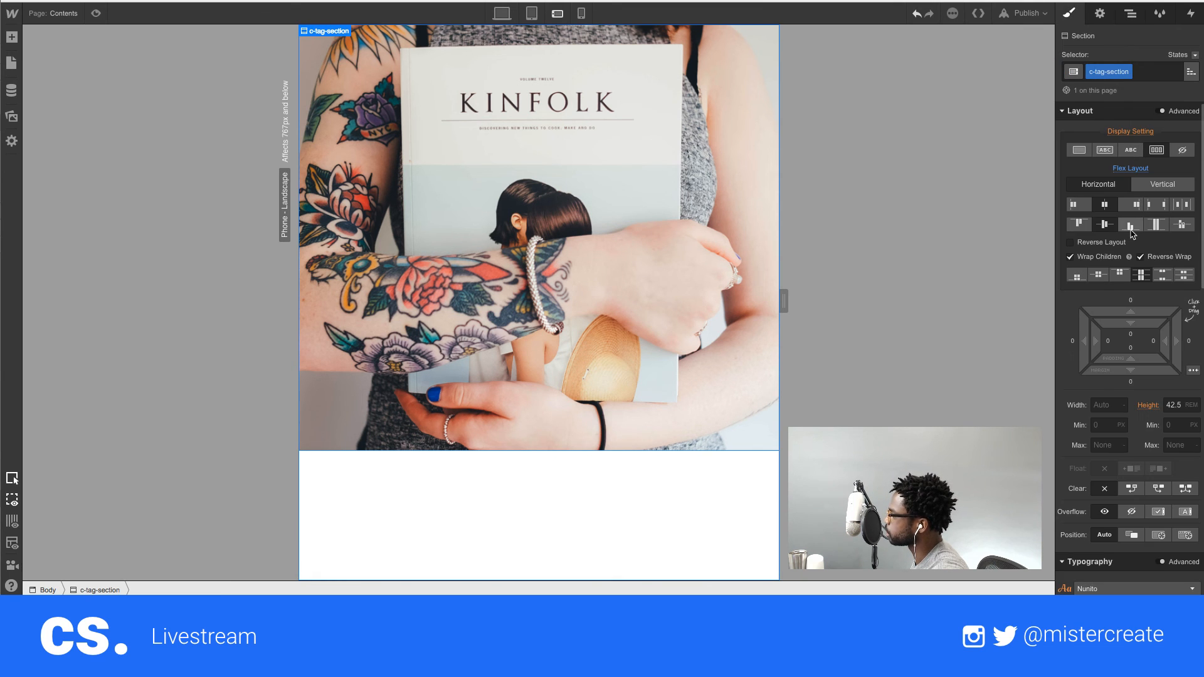
pyautogui.click(1140, 257)
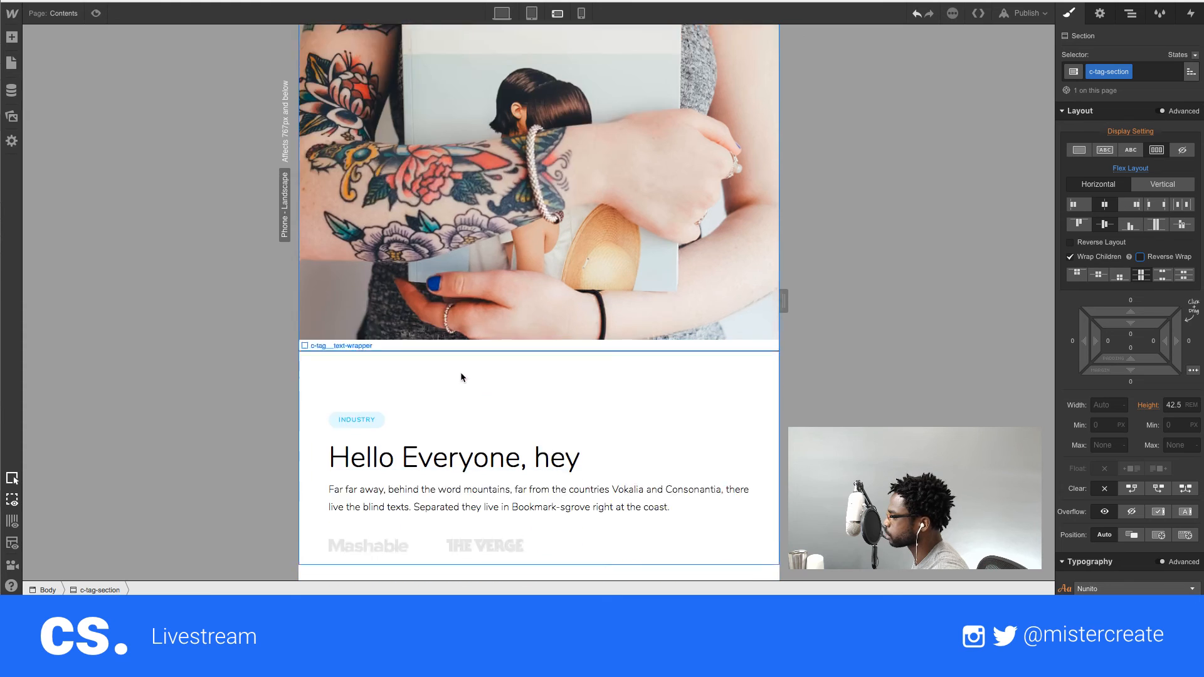
pyautogui.click(1070, 257)
pyautogui.click(1070, 257)
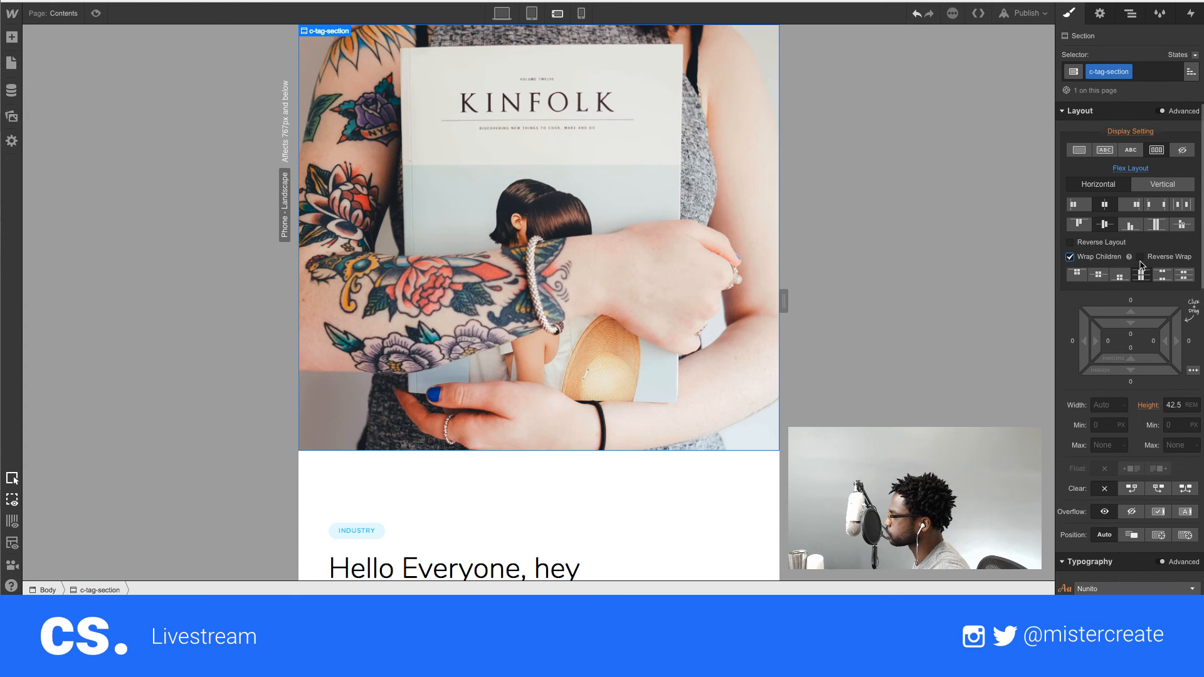
pyautogui.click(1140, 257)
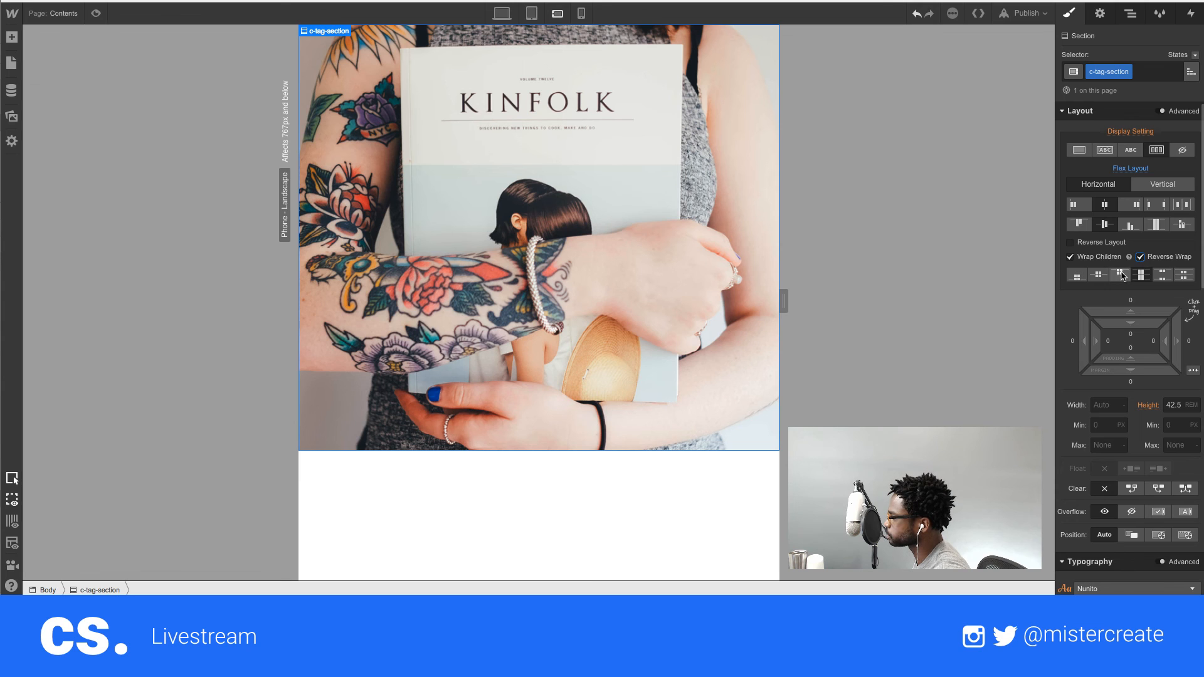
pyautogui.click(1119, 275)
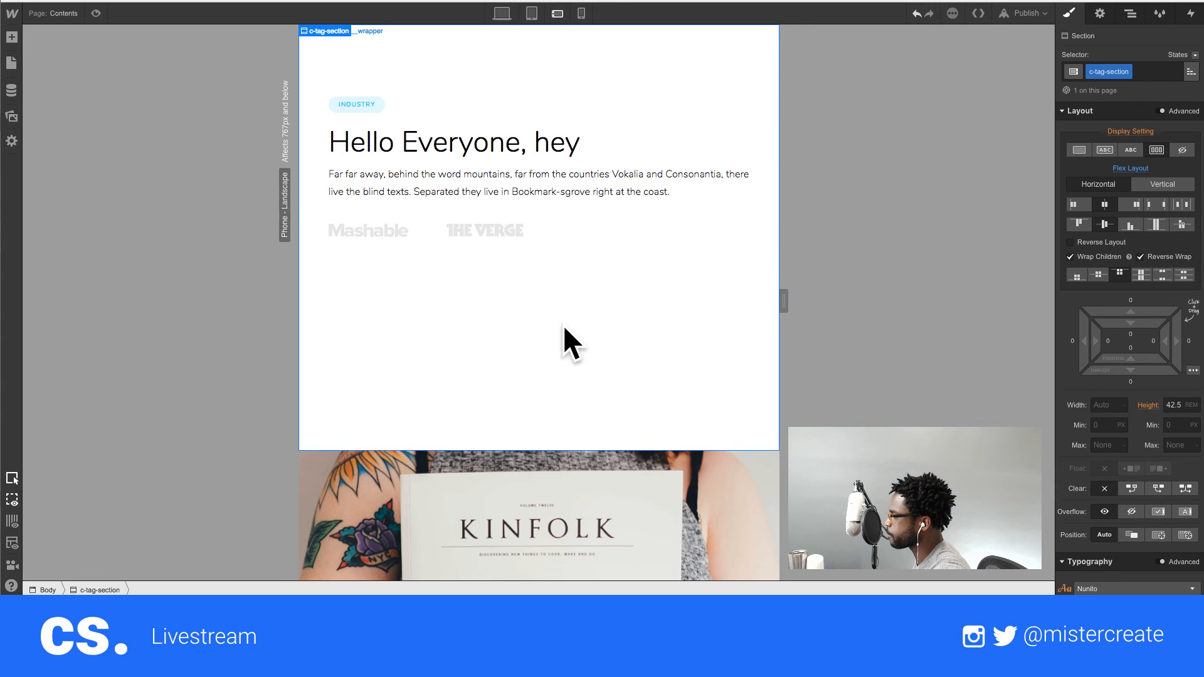
# - Try a height of 75% on c-tag-section__wrapper at the phone landscape breakpoint
pyautogui.click(409, 349)
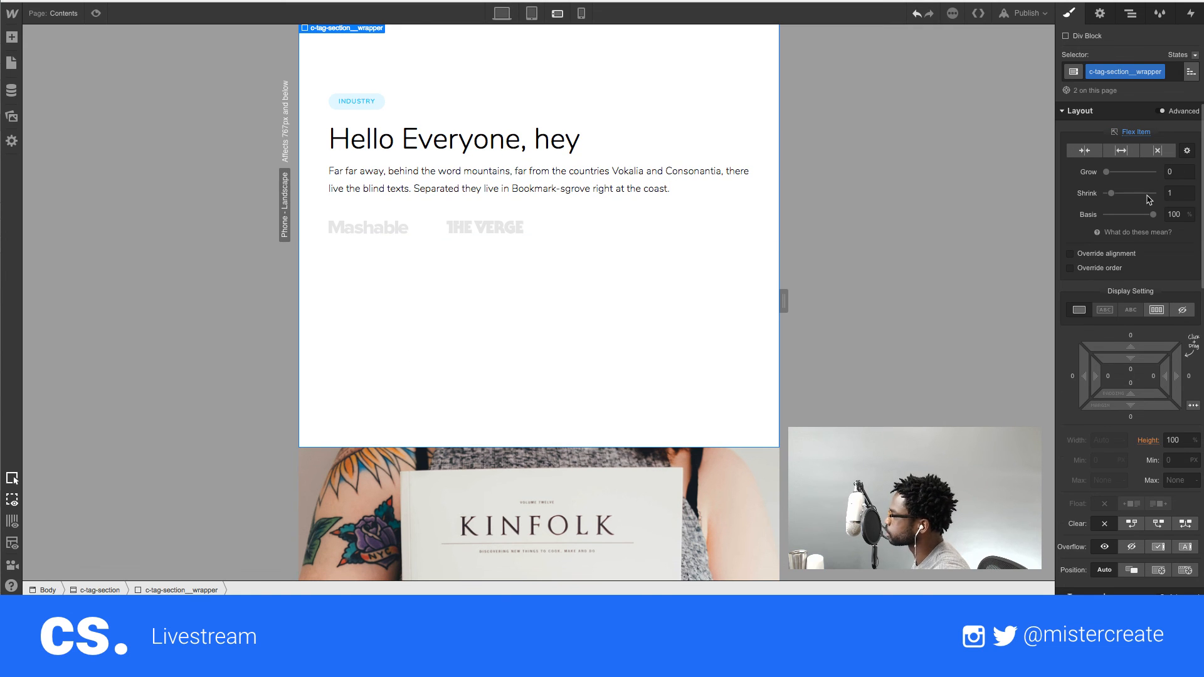
pyautogui.click(596, 209)
pyautogui.click(1131, 14)
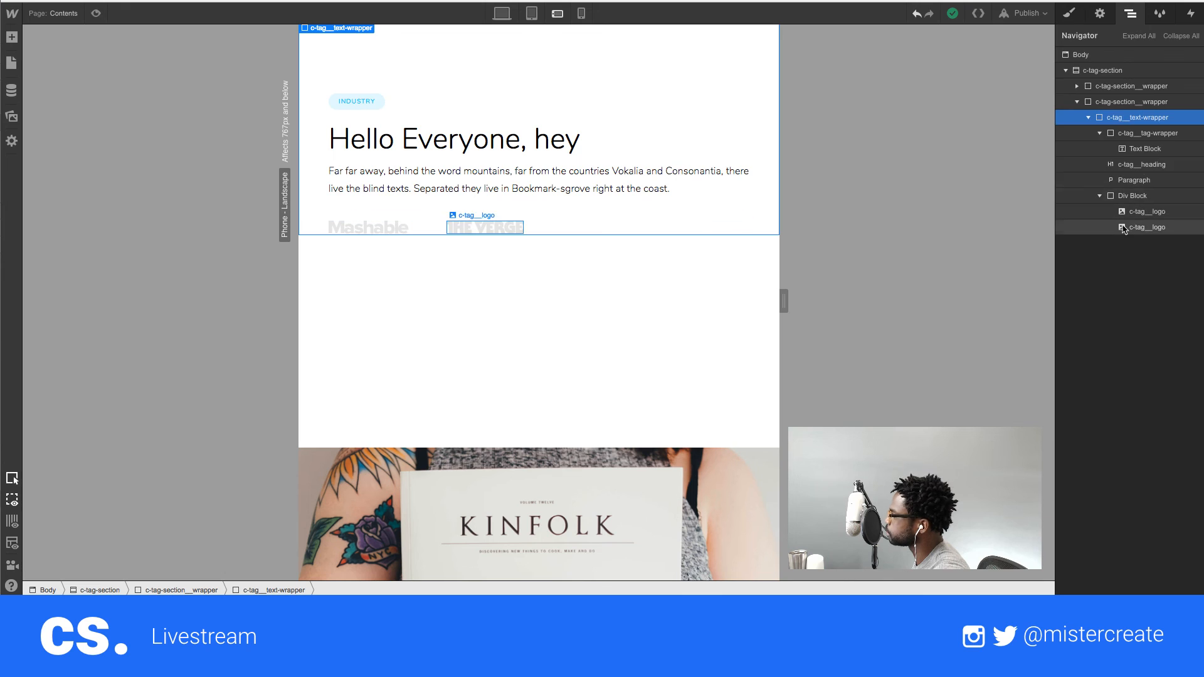
pyautogui.click(1091, 103)
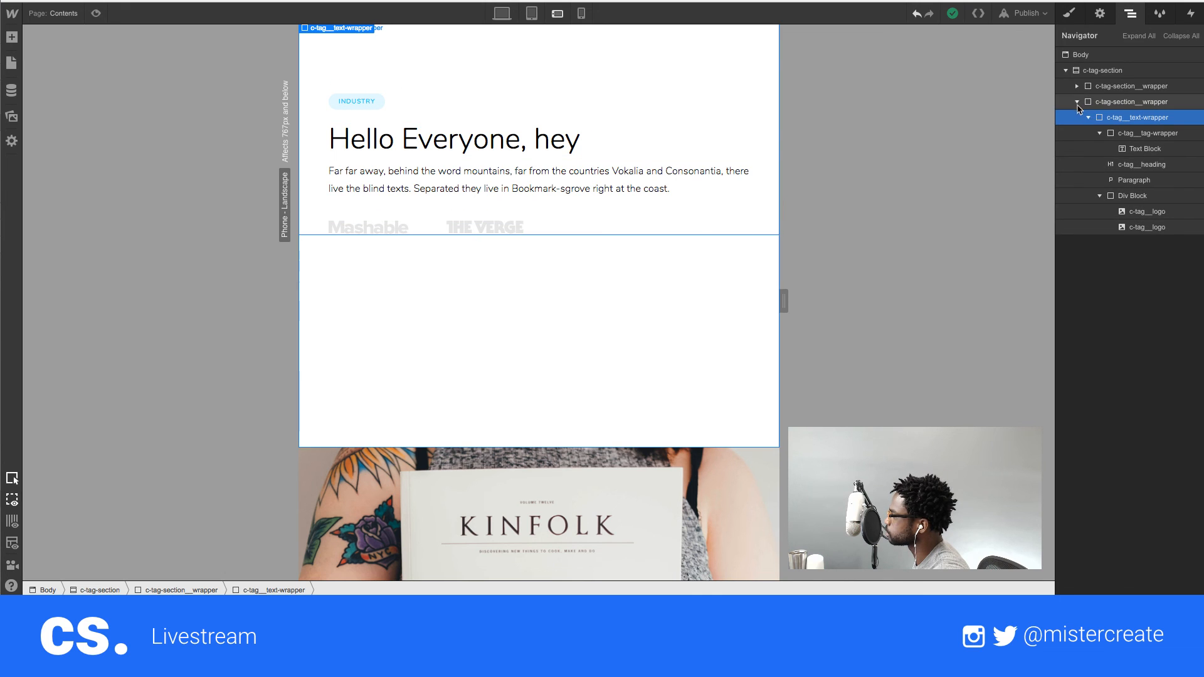
pyautogui.click(1069, 13)
pyautogui.moveTo(1170, 235)
pyautogui.scroll(-2, 1160, 264)
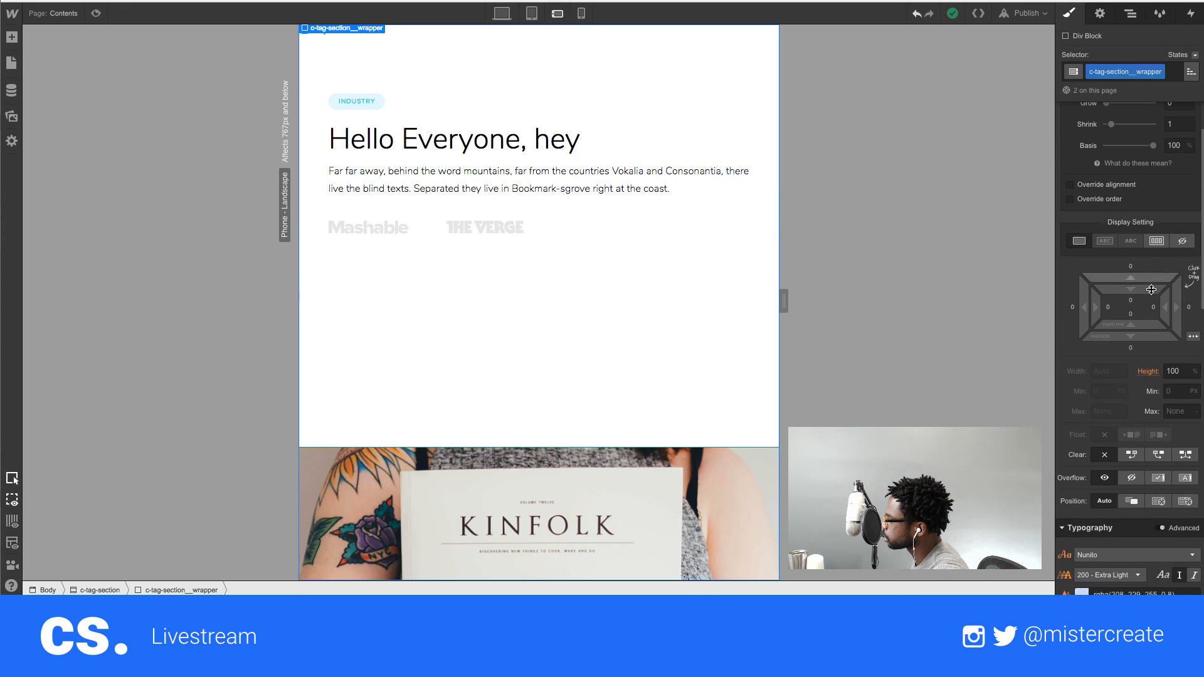
pyautogui.scroll(-5, 355, 352)
pyautogui.scroll(5, 376, 354)
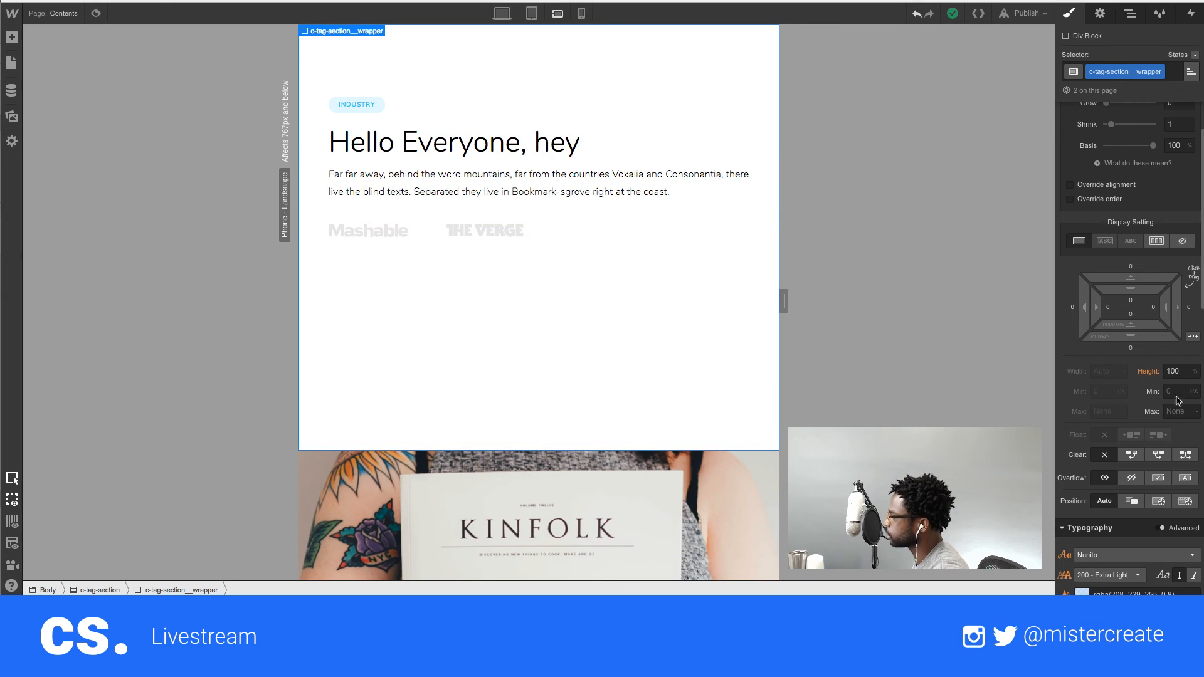
pyautogui.scroll(-3, 564, 416)
pyautogui.scroll(3, 551, 411)
pyautogui.click(1168, 373)
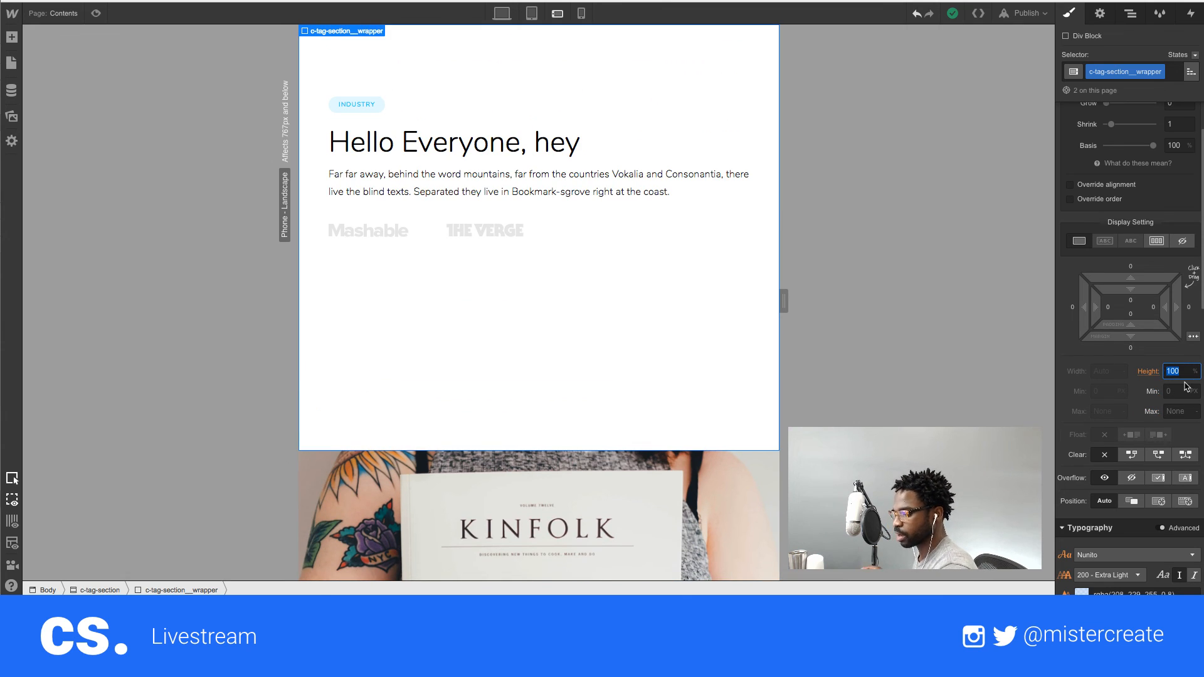
pyautogui.write('75')
pyautogui.press('Return')
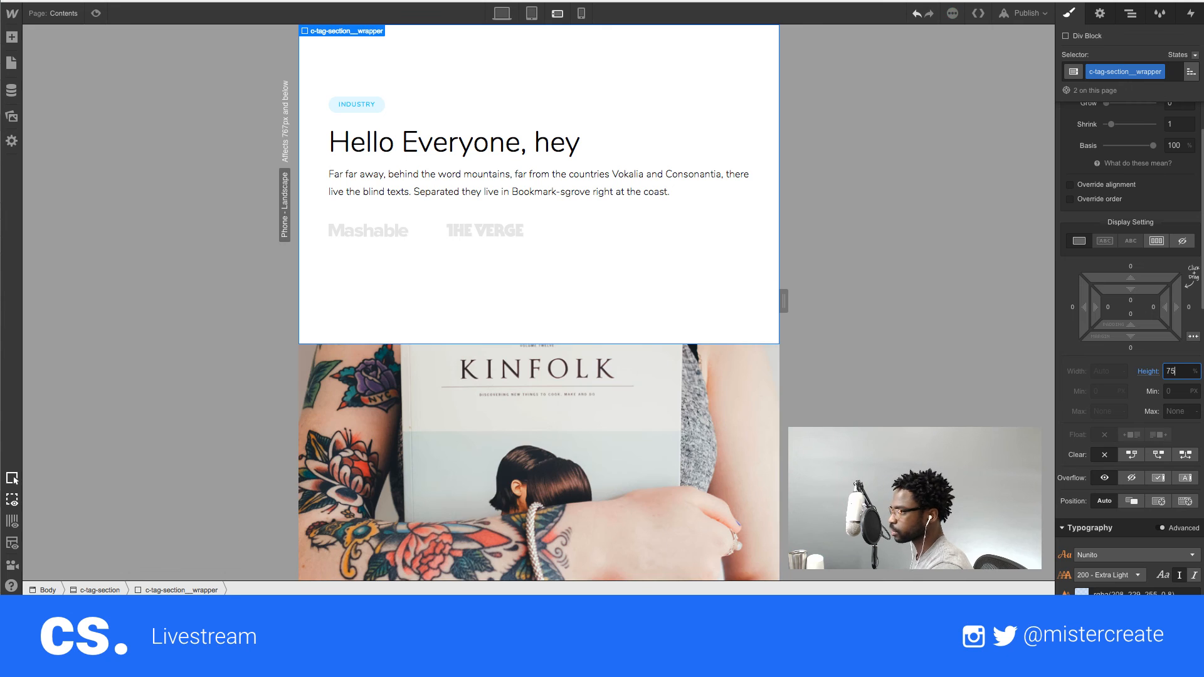
# - Check the stacked section at the phone portrait breakpoint and undo the wrapper's 75% height
pyautogui.scroll(-2, 689, 391)
pyautogui.scroll(2, 669, 403)
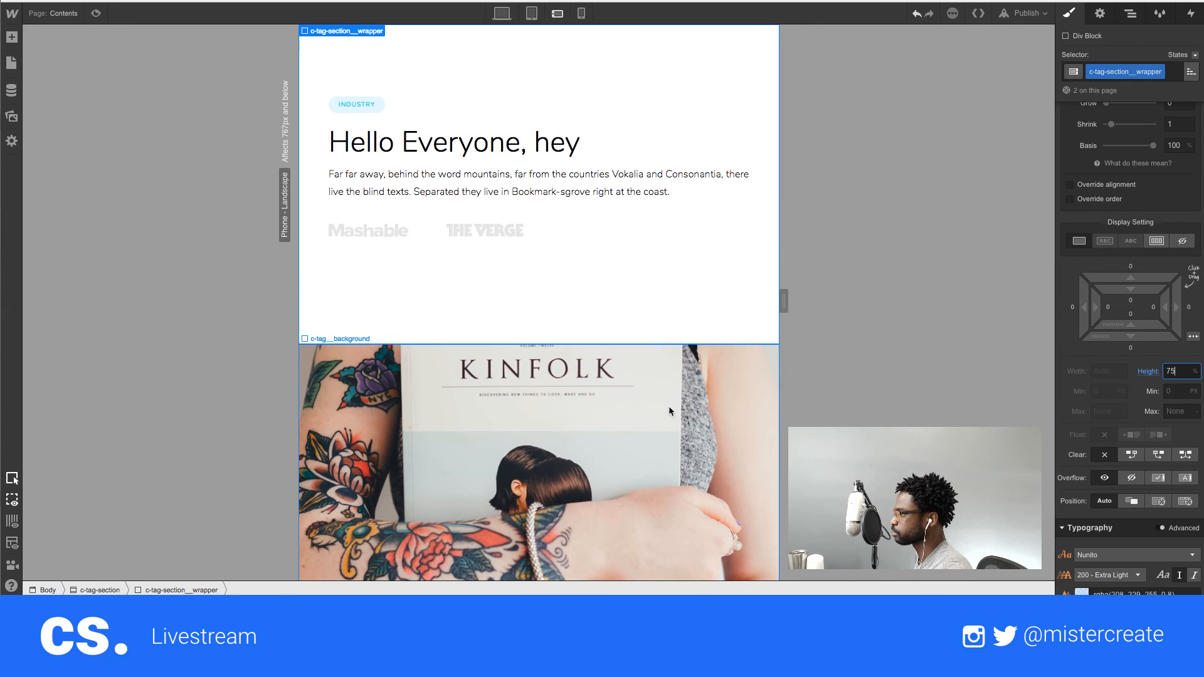
pyautogui.click(581, 13)
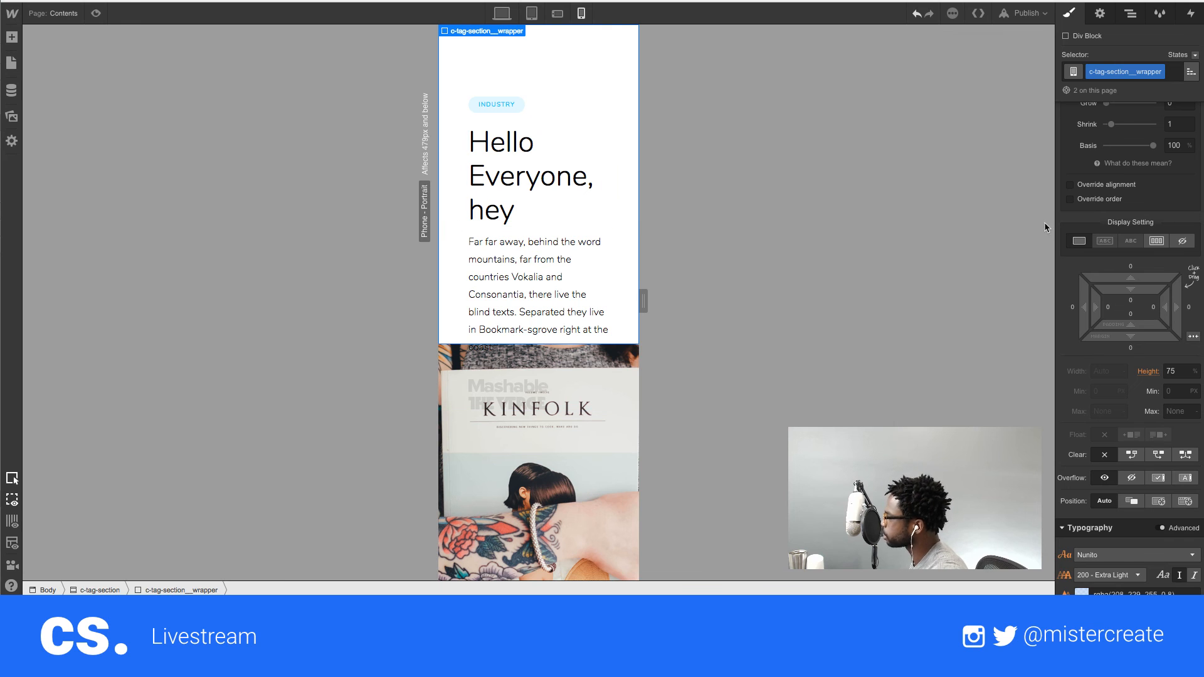
pyautogui.click(917, 14)
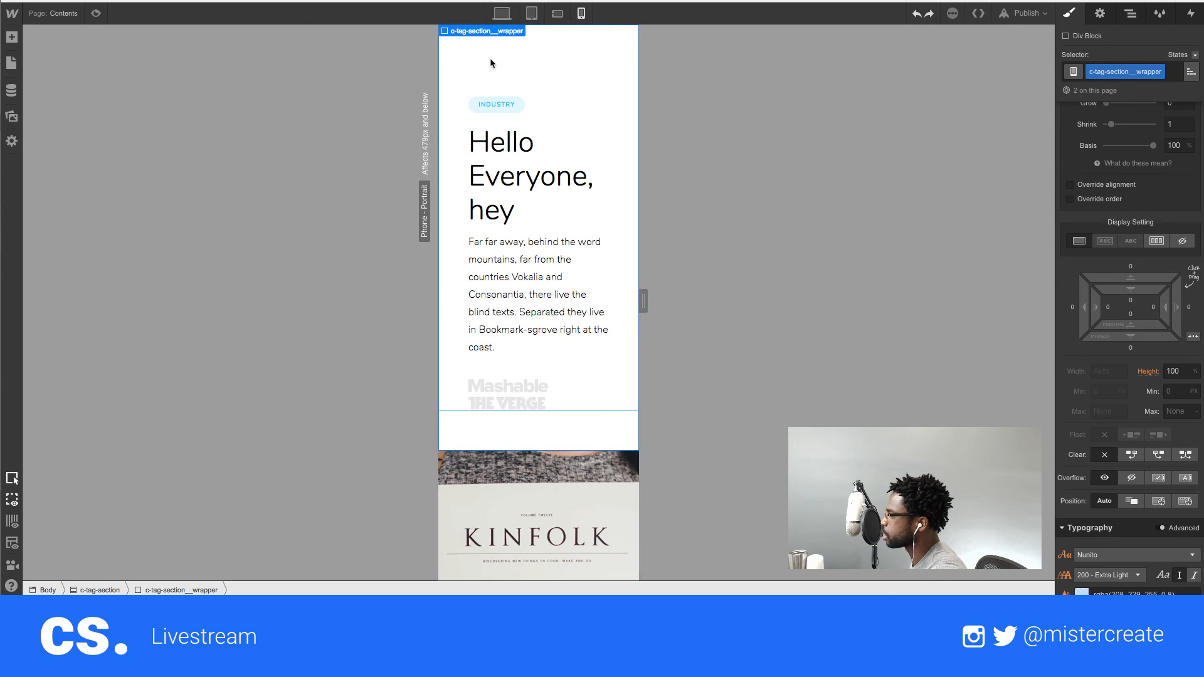
# - At the phone landscape breakpoint, try an auto height with a 75% minimum height on c-tag-section__wrapper
pyautogui.click(557, 13)
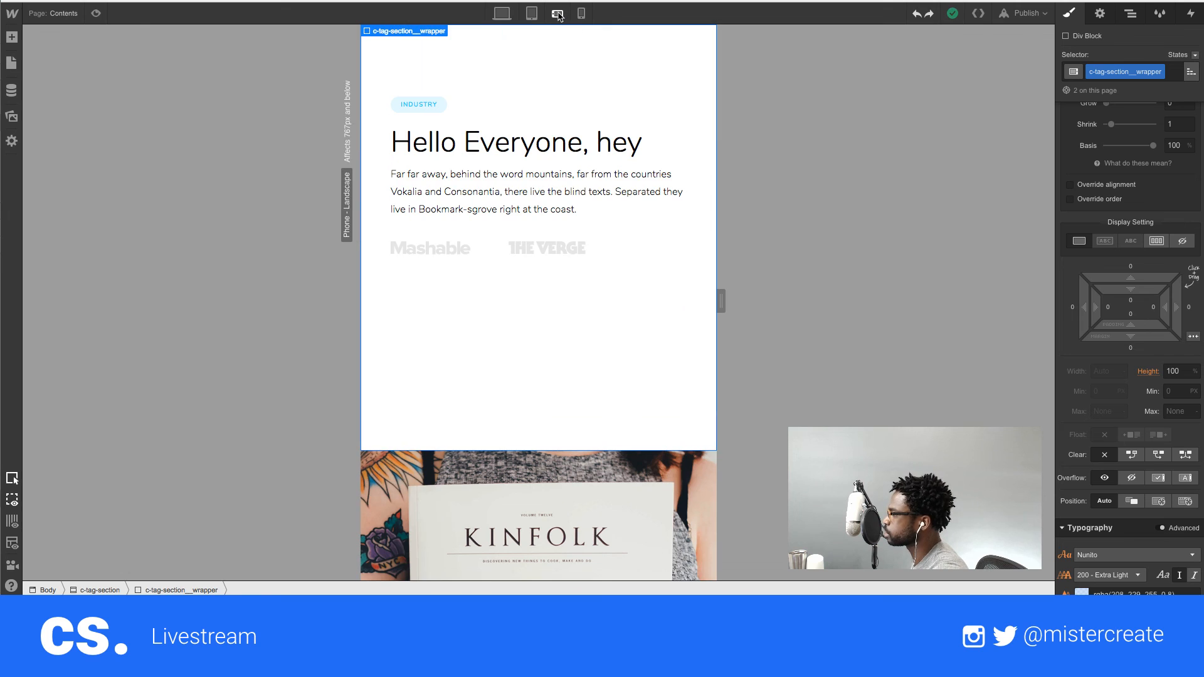
pyautogui.click(1177, 369)
pyautogui.write('auto')
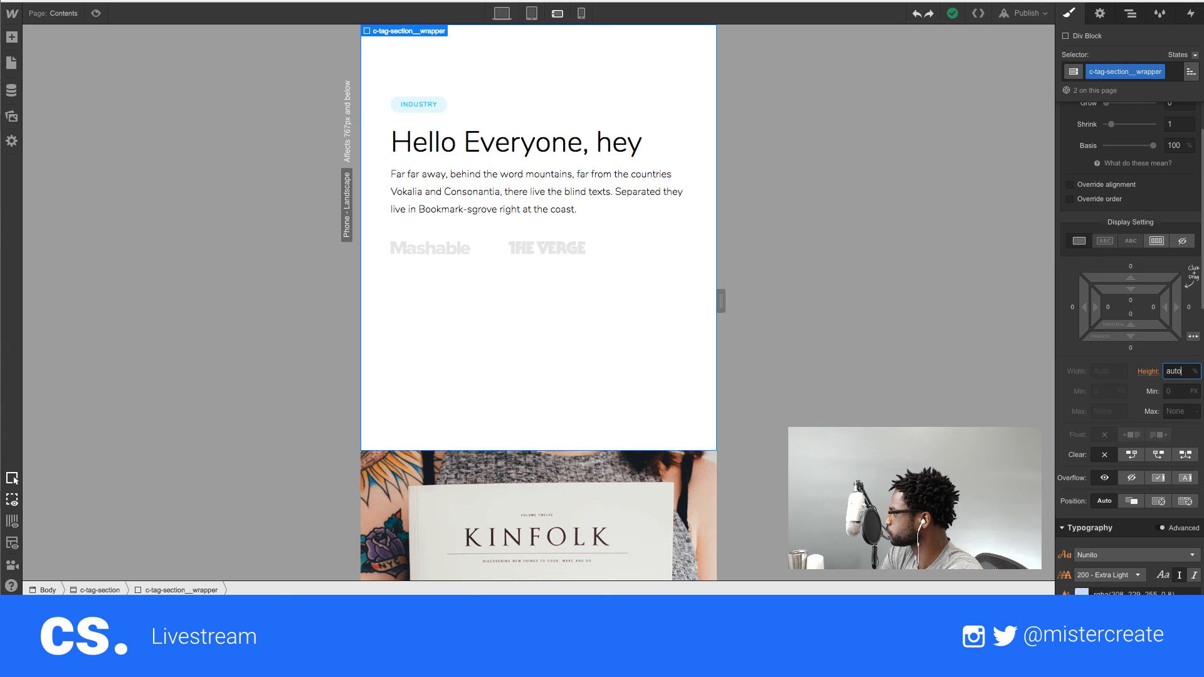
pyautogui.press('Return')
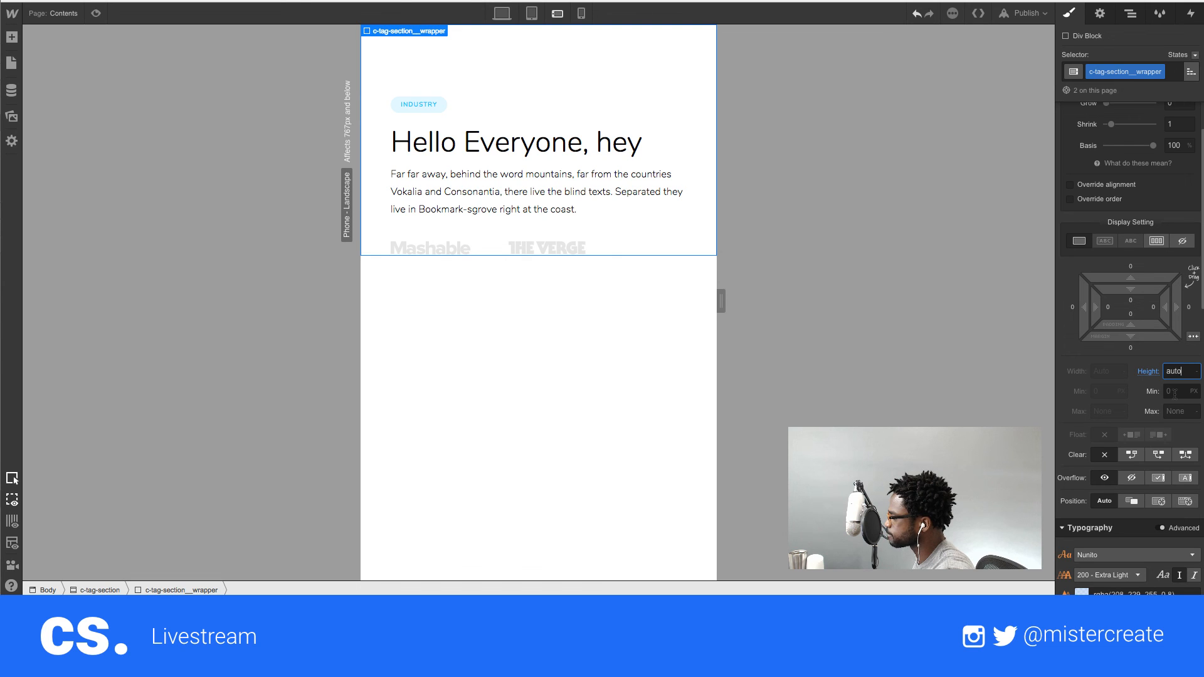
pyautogui.click(1174, 394)
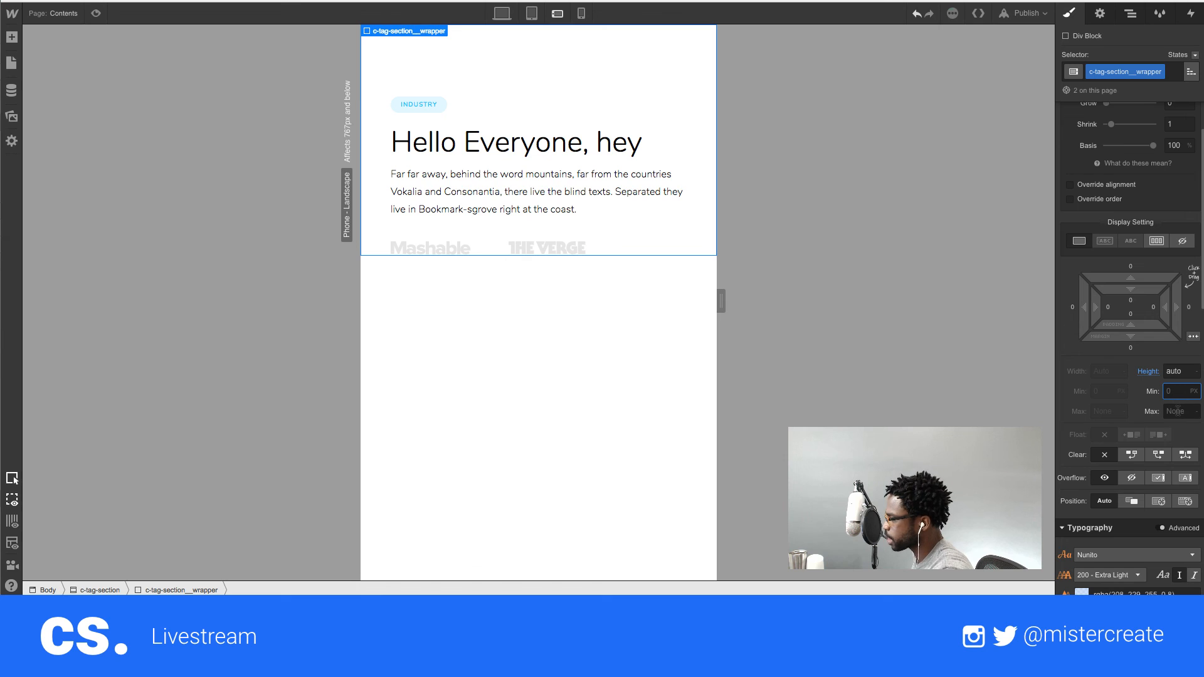
pyautogui.write('75%')
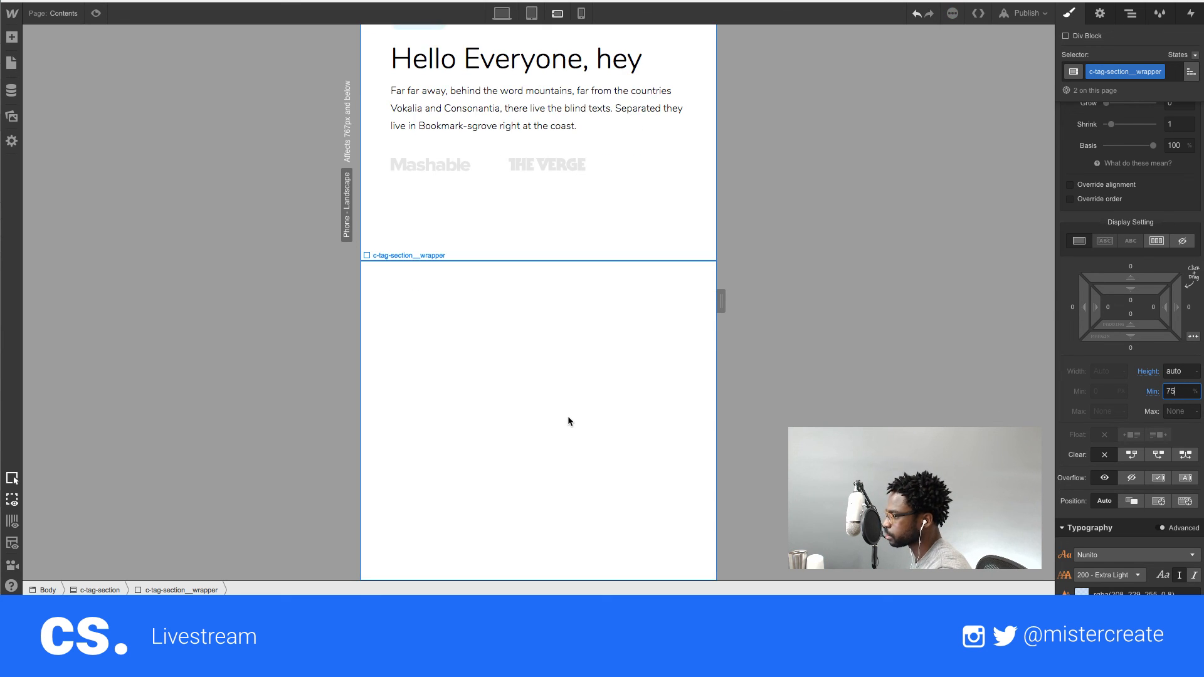
# - Undo the wrapper's auto height and minimum height, and review the section at the phone portrait breakpoint
pyautogui.click(917, 13)
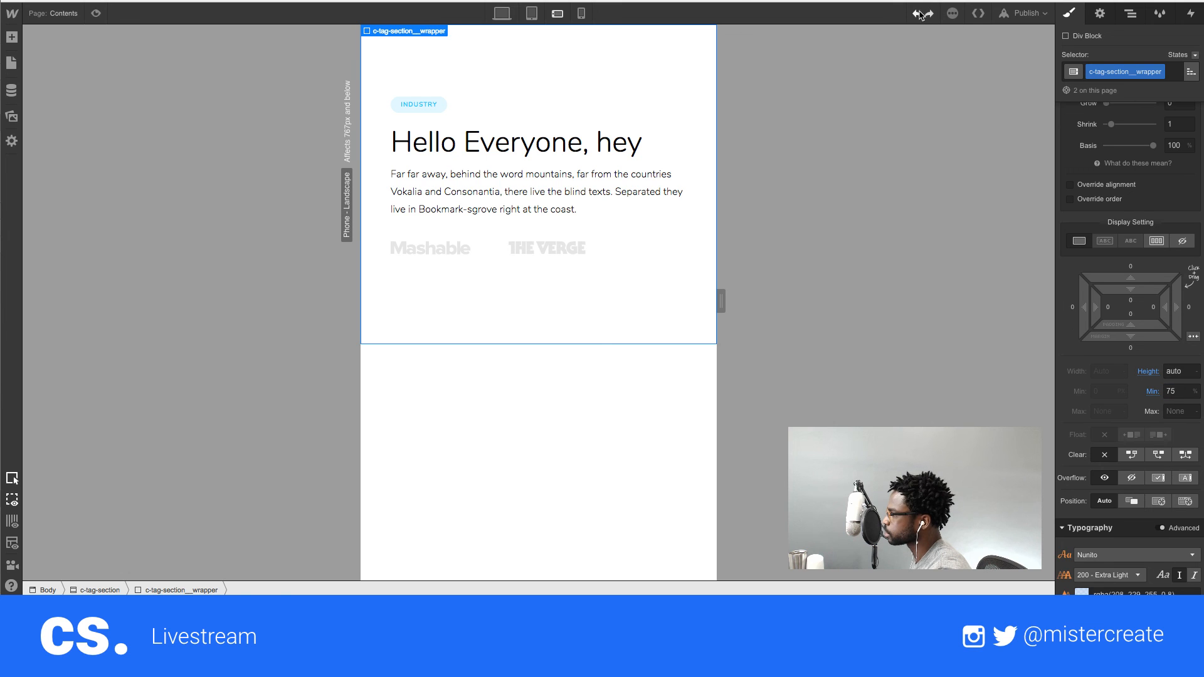
pyautogui.click(917, 15)
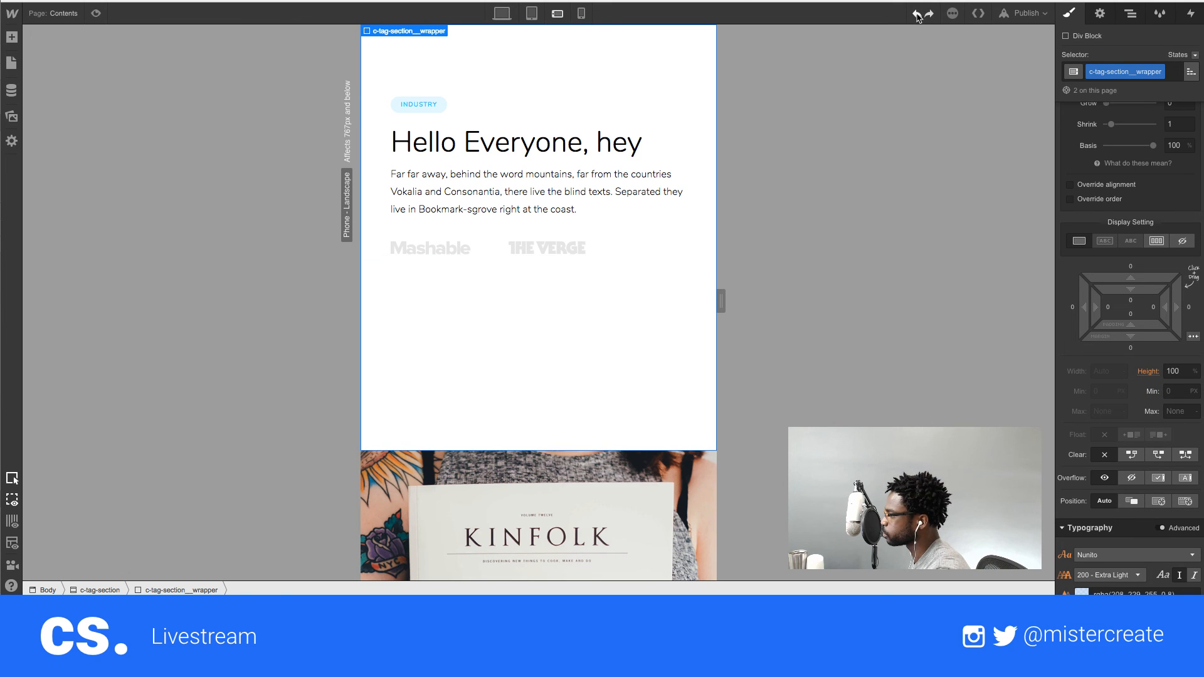
pyautogui.click(581, 14)
pyautogui.scroll(-5, 557, 196)
pyautogui.scroll(3, 556, 195)
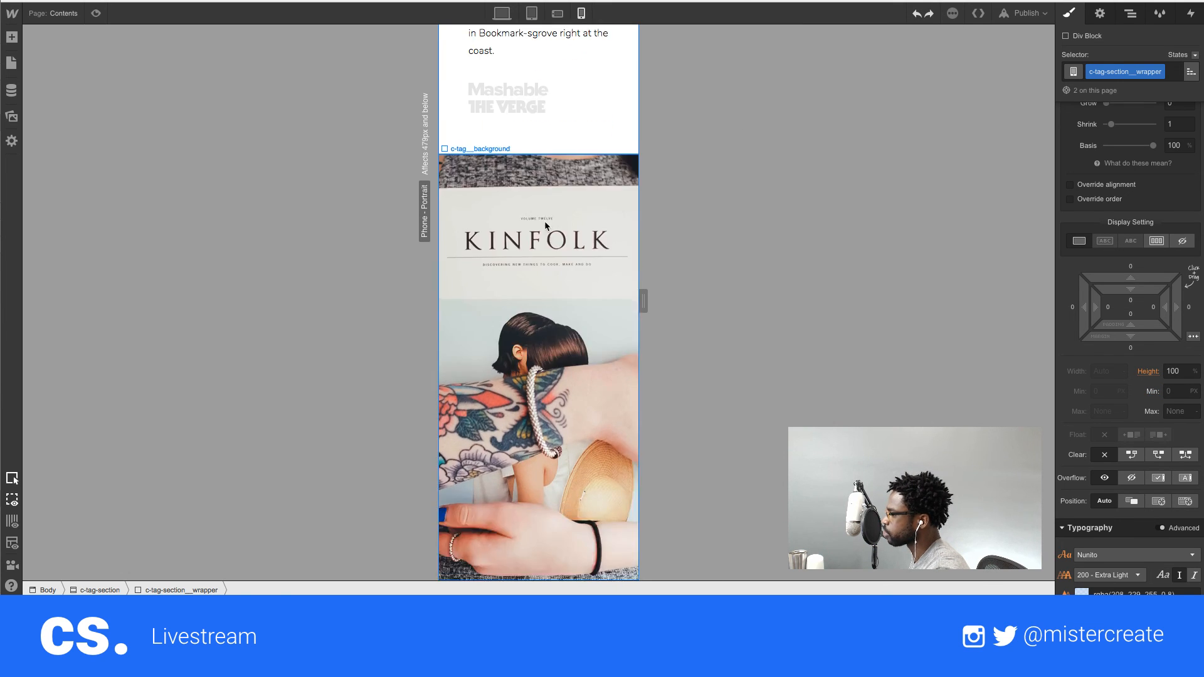
pyautogui.scroll(2, 549, 226)
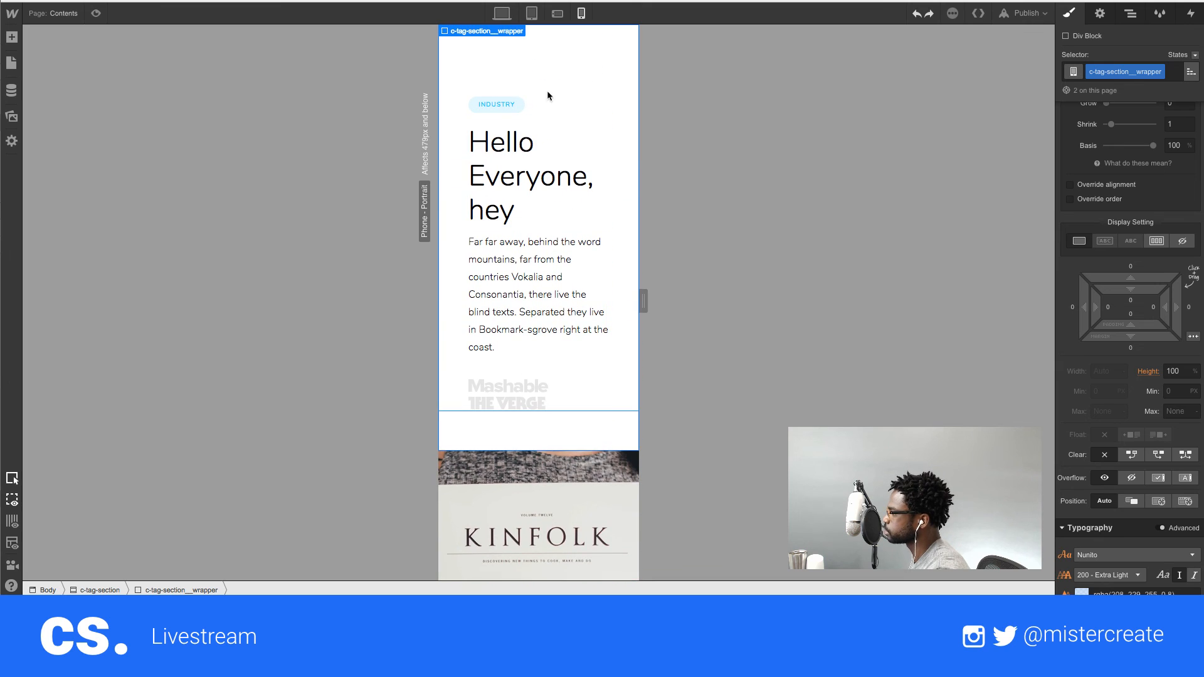
# - At the phone landscape breakpoint, set the height of c-tag-section__wrapper to 75%
pyautogui.click(484, 48)
pyautogui.click(557, 13)
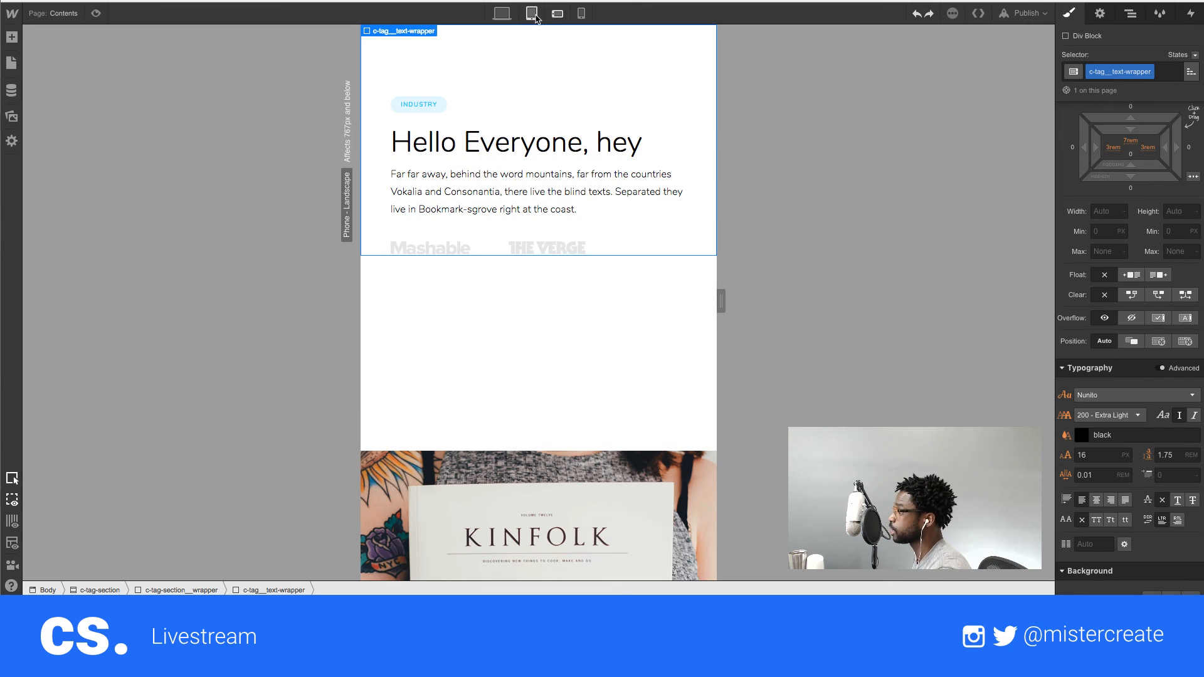
pyautogui.click(498, 397)
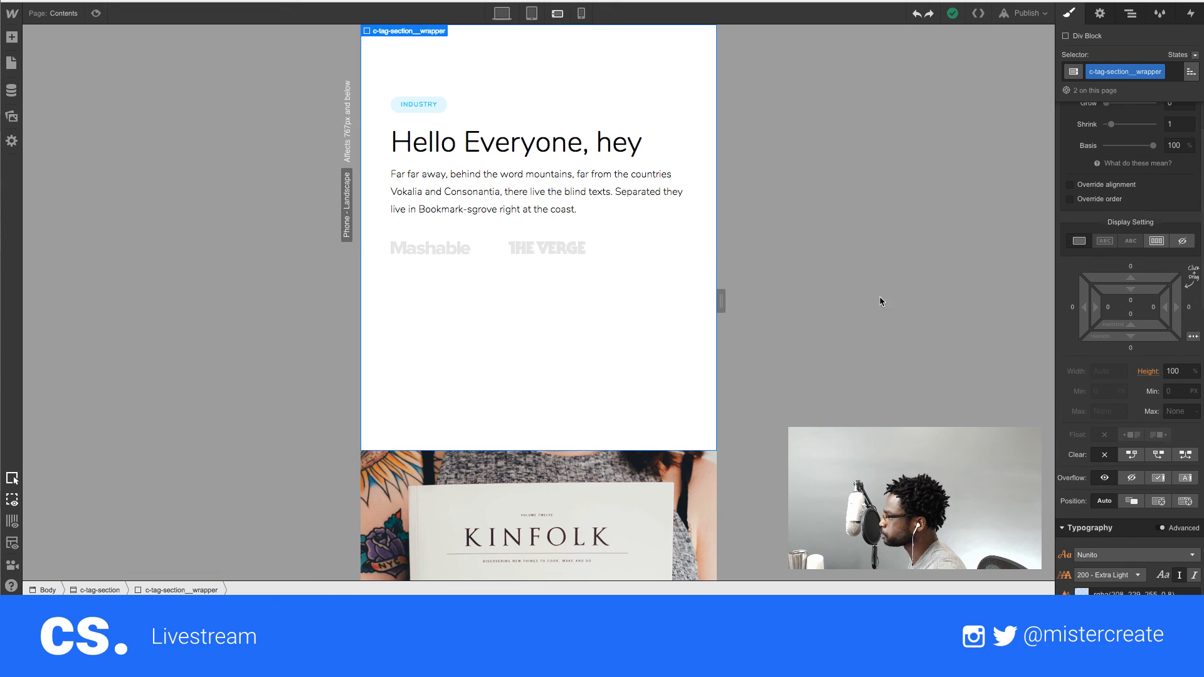
pyautogui.click(1172, 371)
pyautogui.write('75')
# - At the phone portrait breakpoint, set the height of c-tag-section__wrapper to 100%
pyautogui.click(582, 13)
pyautogui.click(1183, 374)
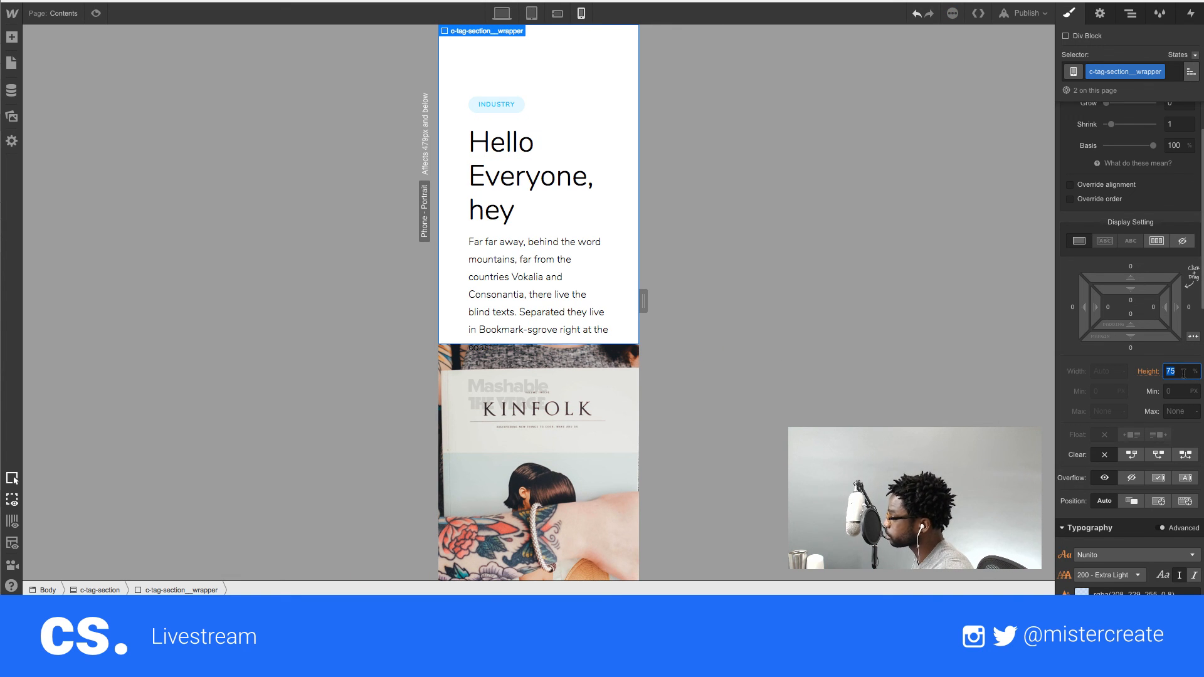
pyautogui.write('100')
pyautogui.press('Return')
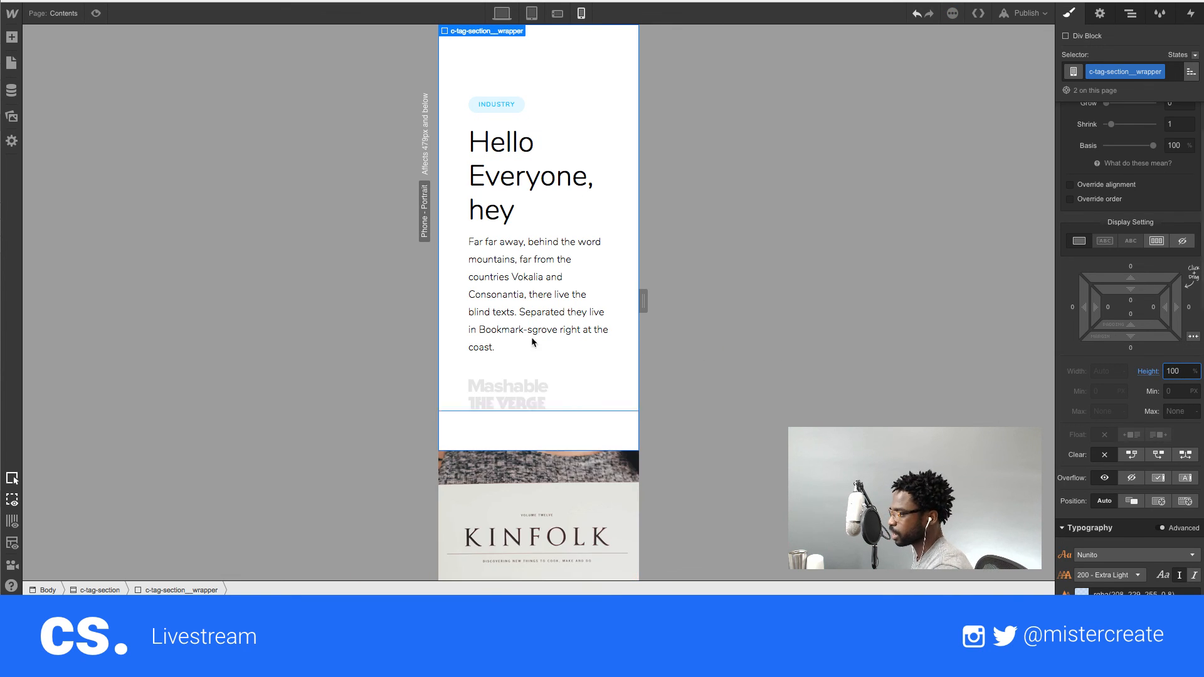
# - Compare the stacked text and image layout between the phone landscape and phone portrait breakpoints
pyautogui.scroll(-3, 547, 344)
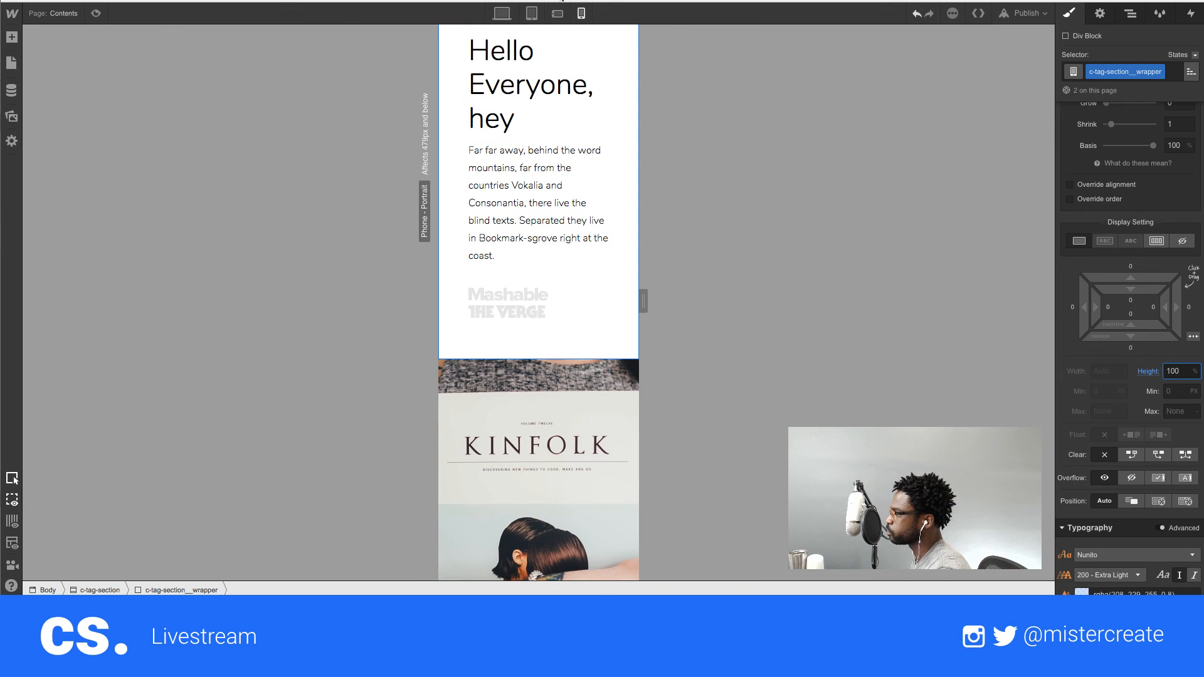
pyautogui.click(558, 15)
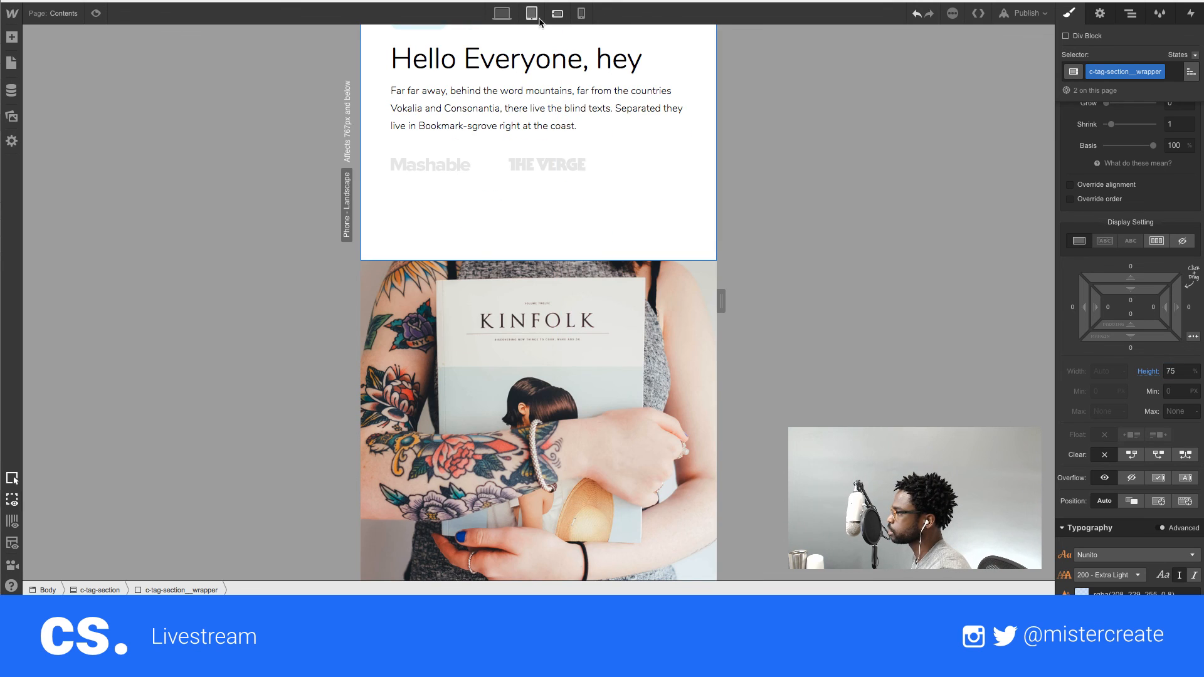
pyautogui.click(581, 13)
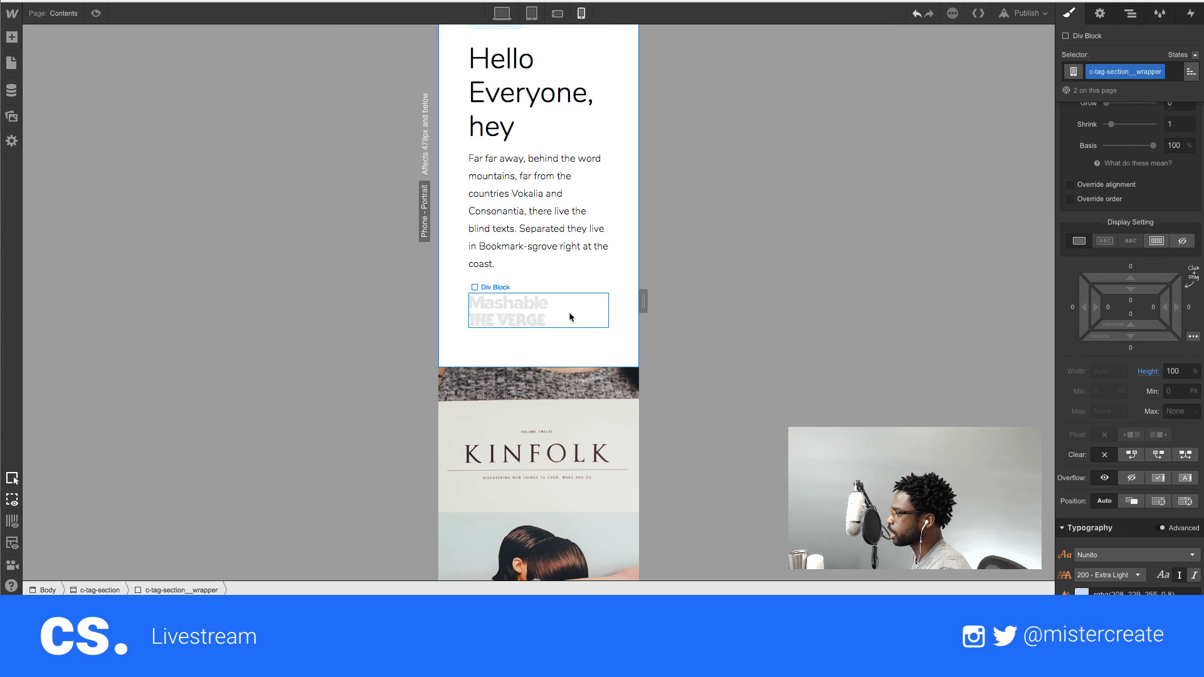
pyautogui.scroll(3, 546, 234)
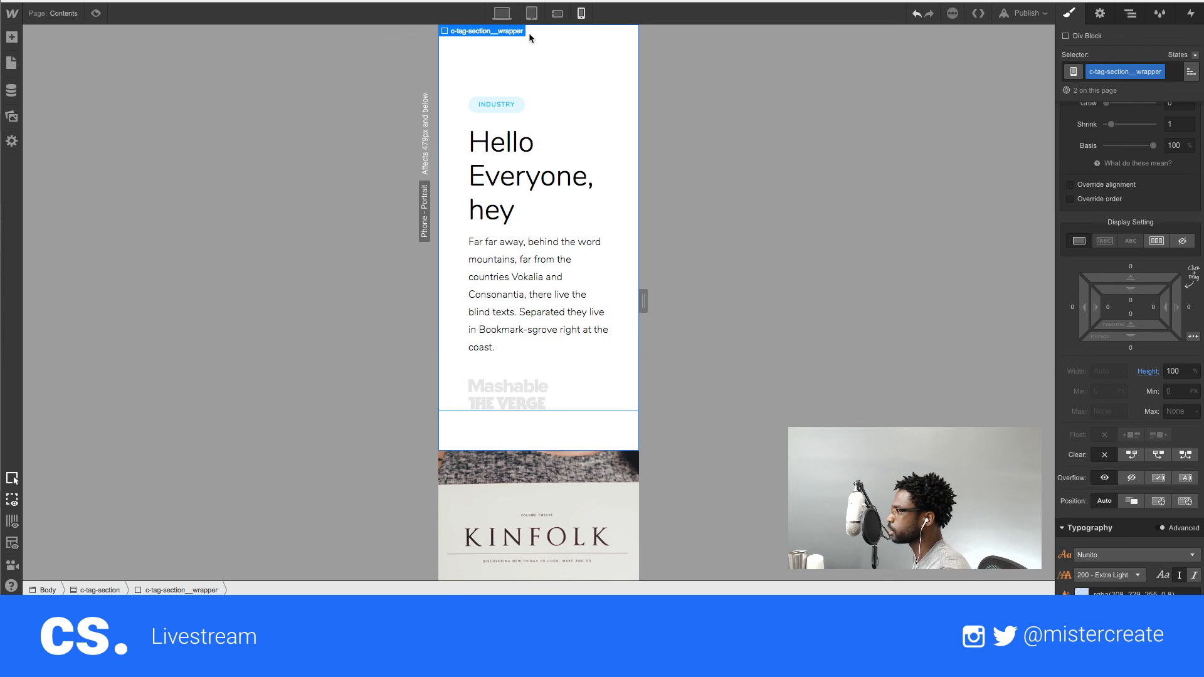
# - Return to the desktop breakpoint and publish the site to its webflow.io domain
pyautogui.click(535, 14)
pyautogui.click(501, 13)
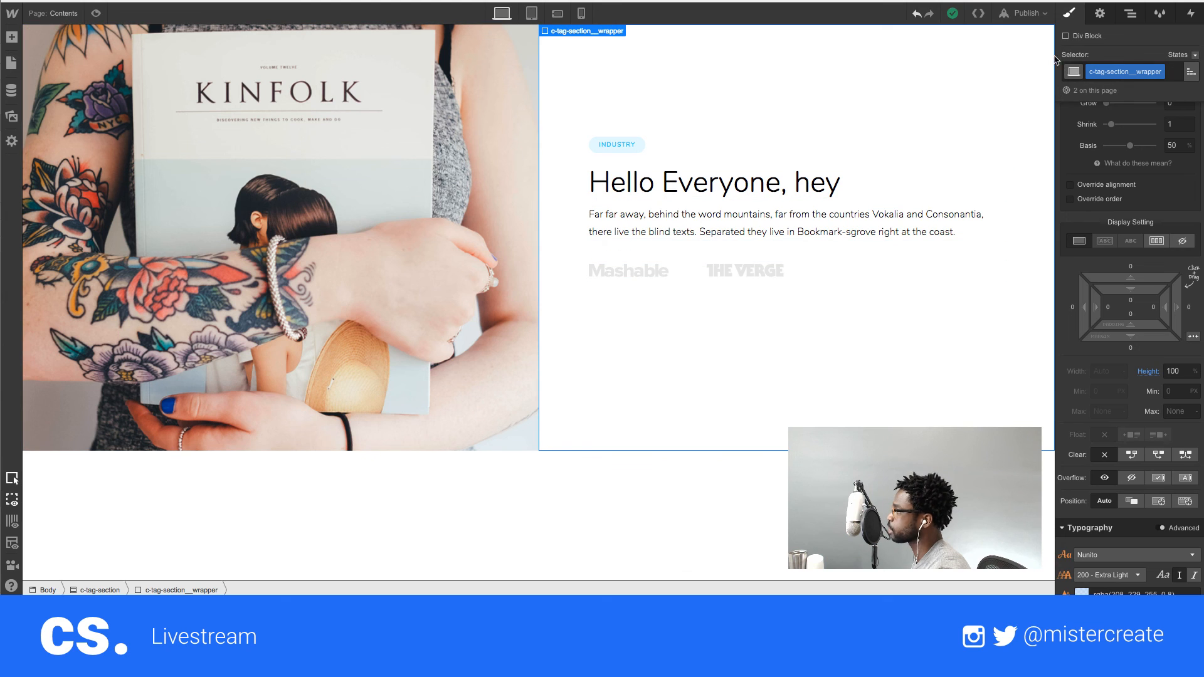
pyautogui.click(1023, 14)
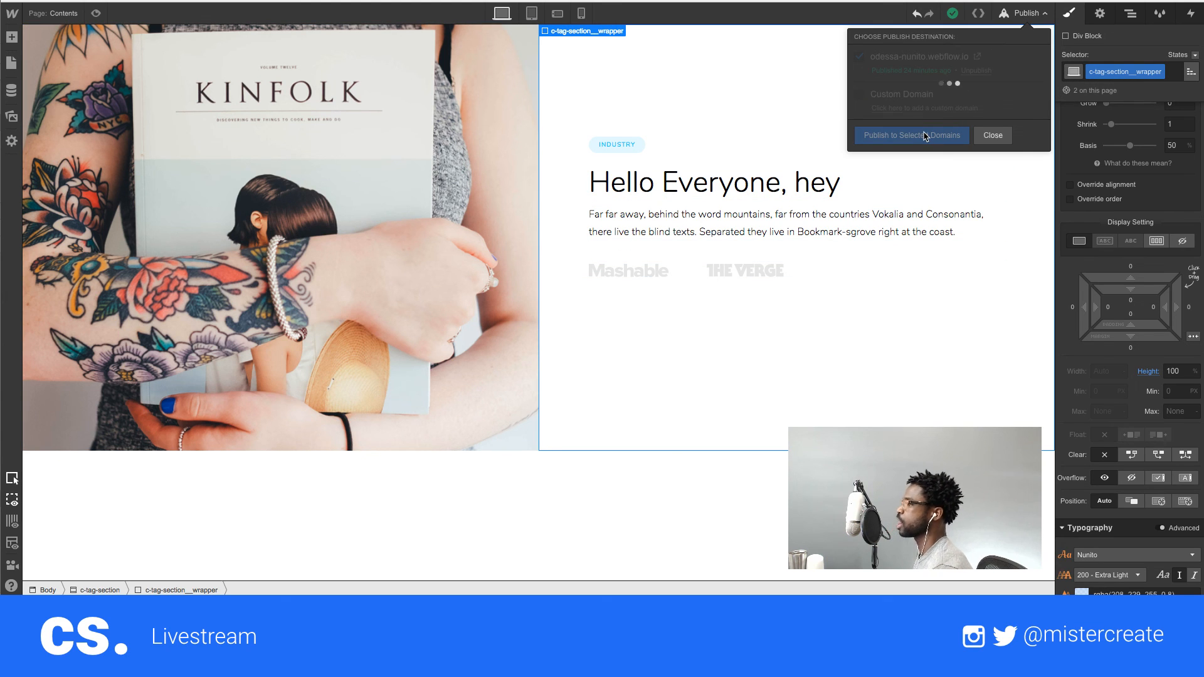